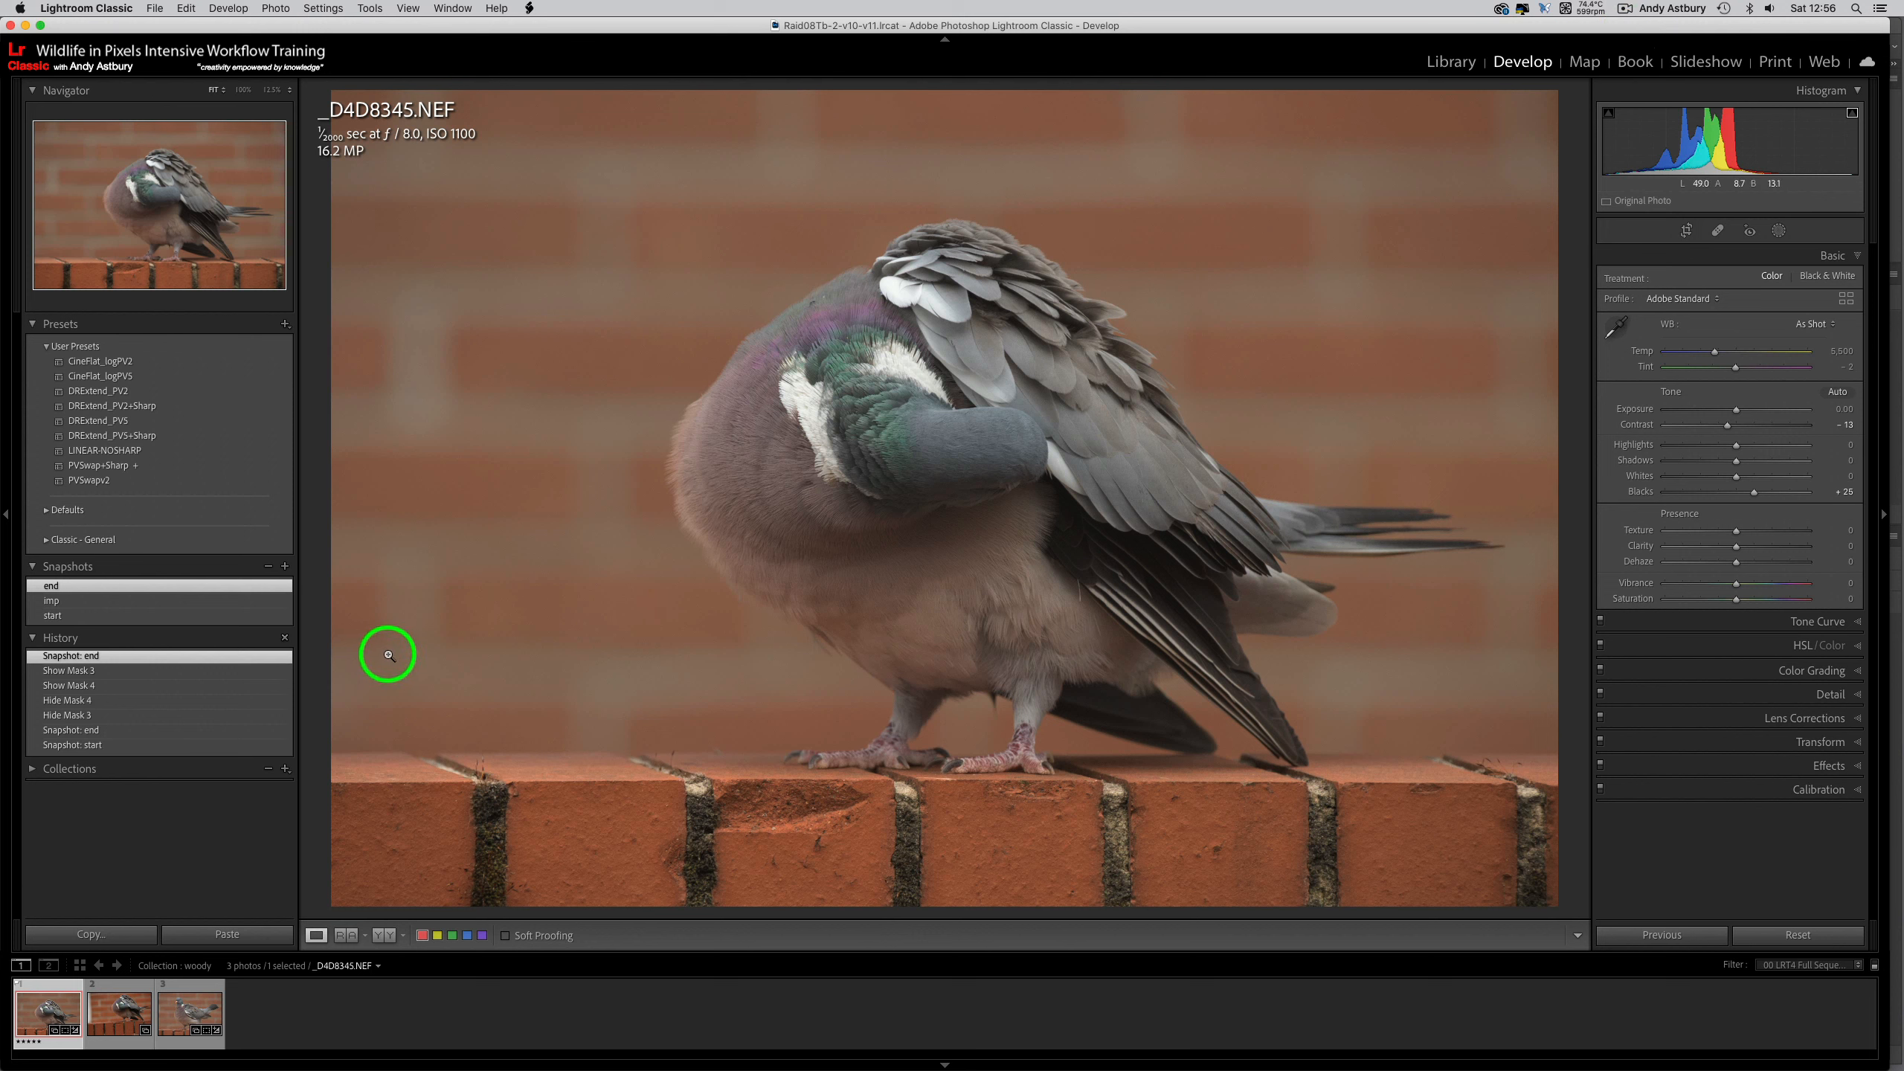
- Copy all develop settings of photo _D4D8345.NEF, including Masking with Masks 1 to 4
click(180, 1025)
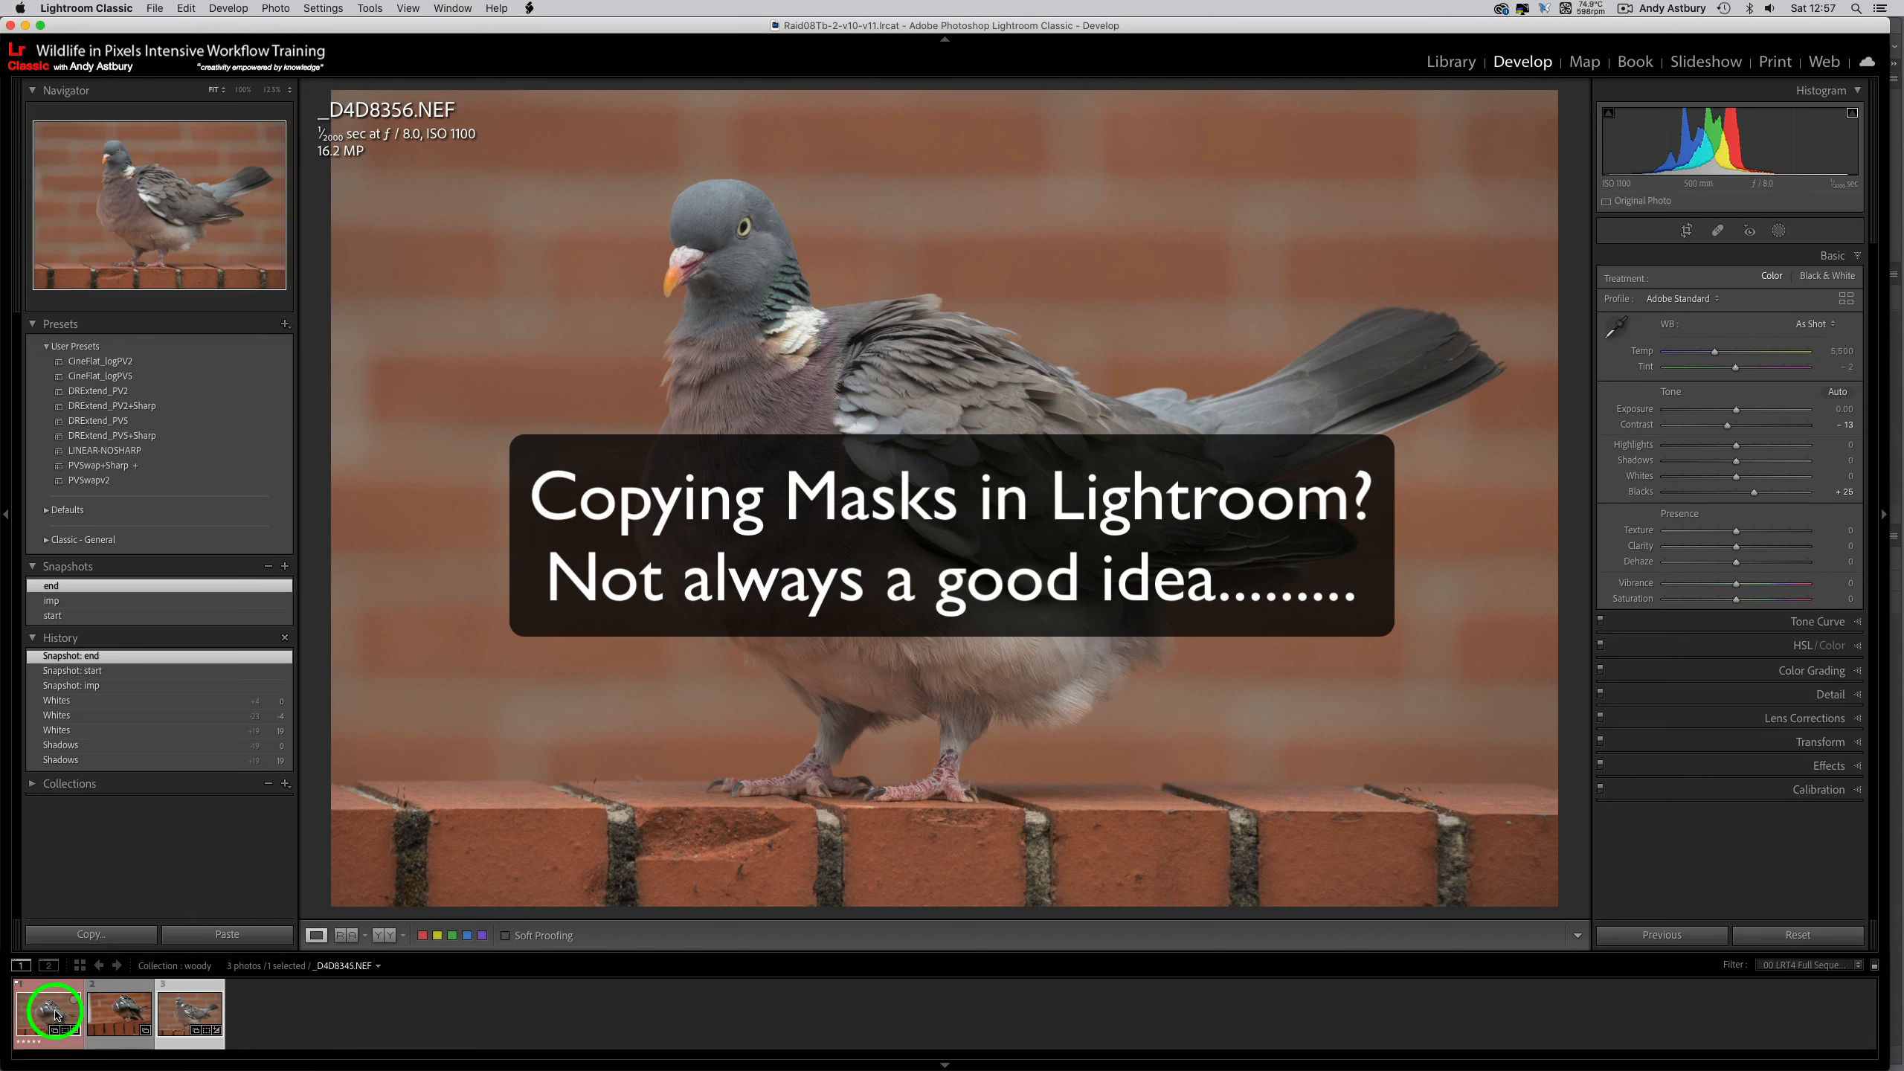
click(53, 1011)
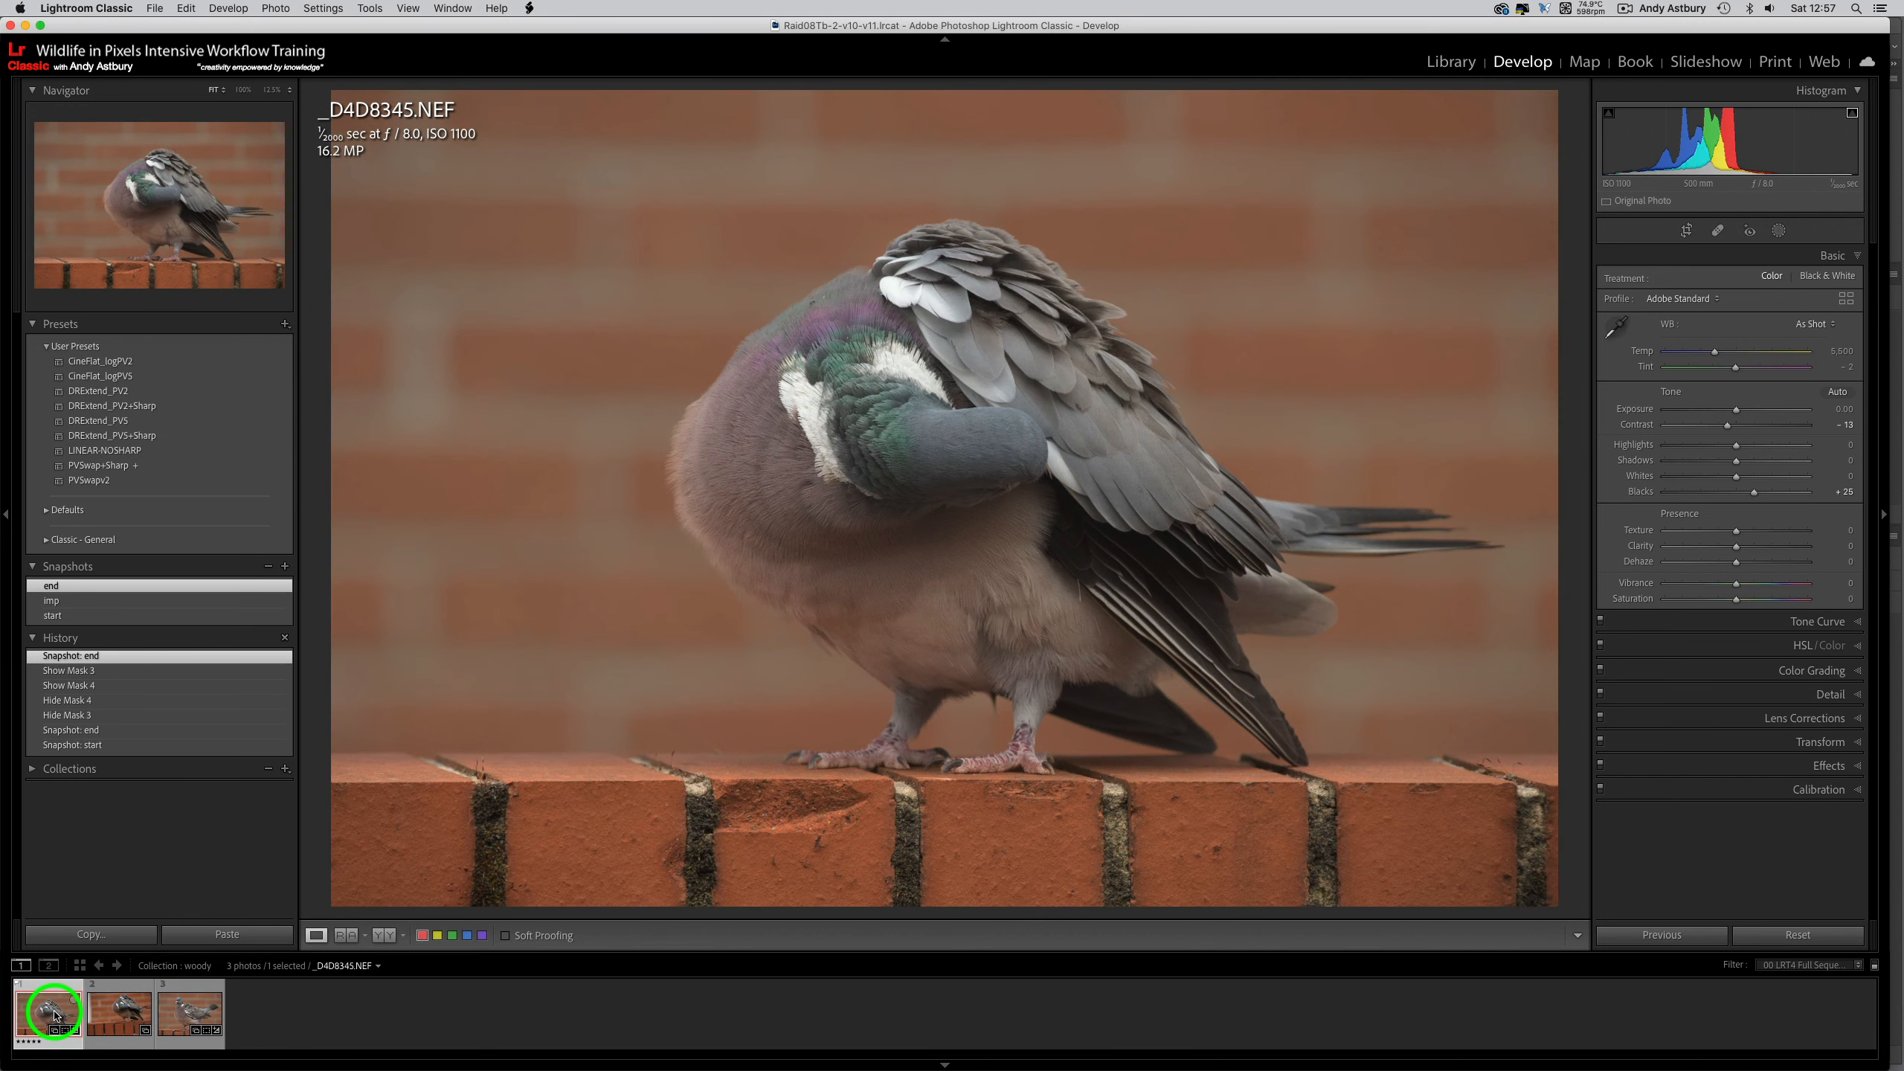
right_click(989, 531)
mouse_move(1021, 535)
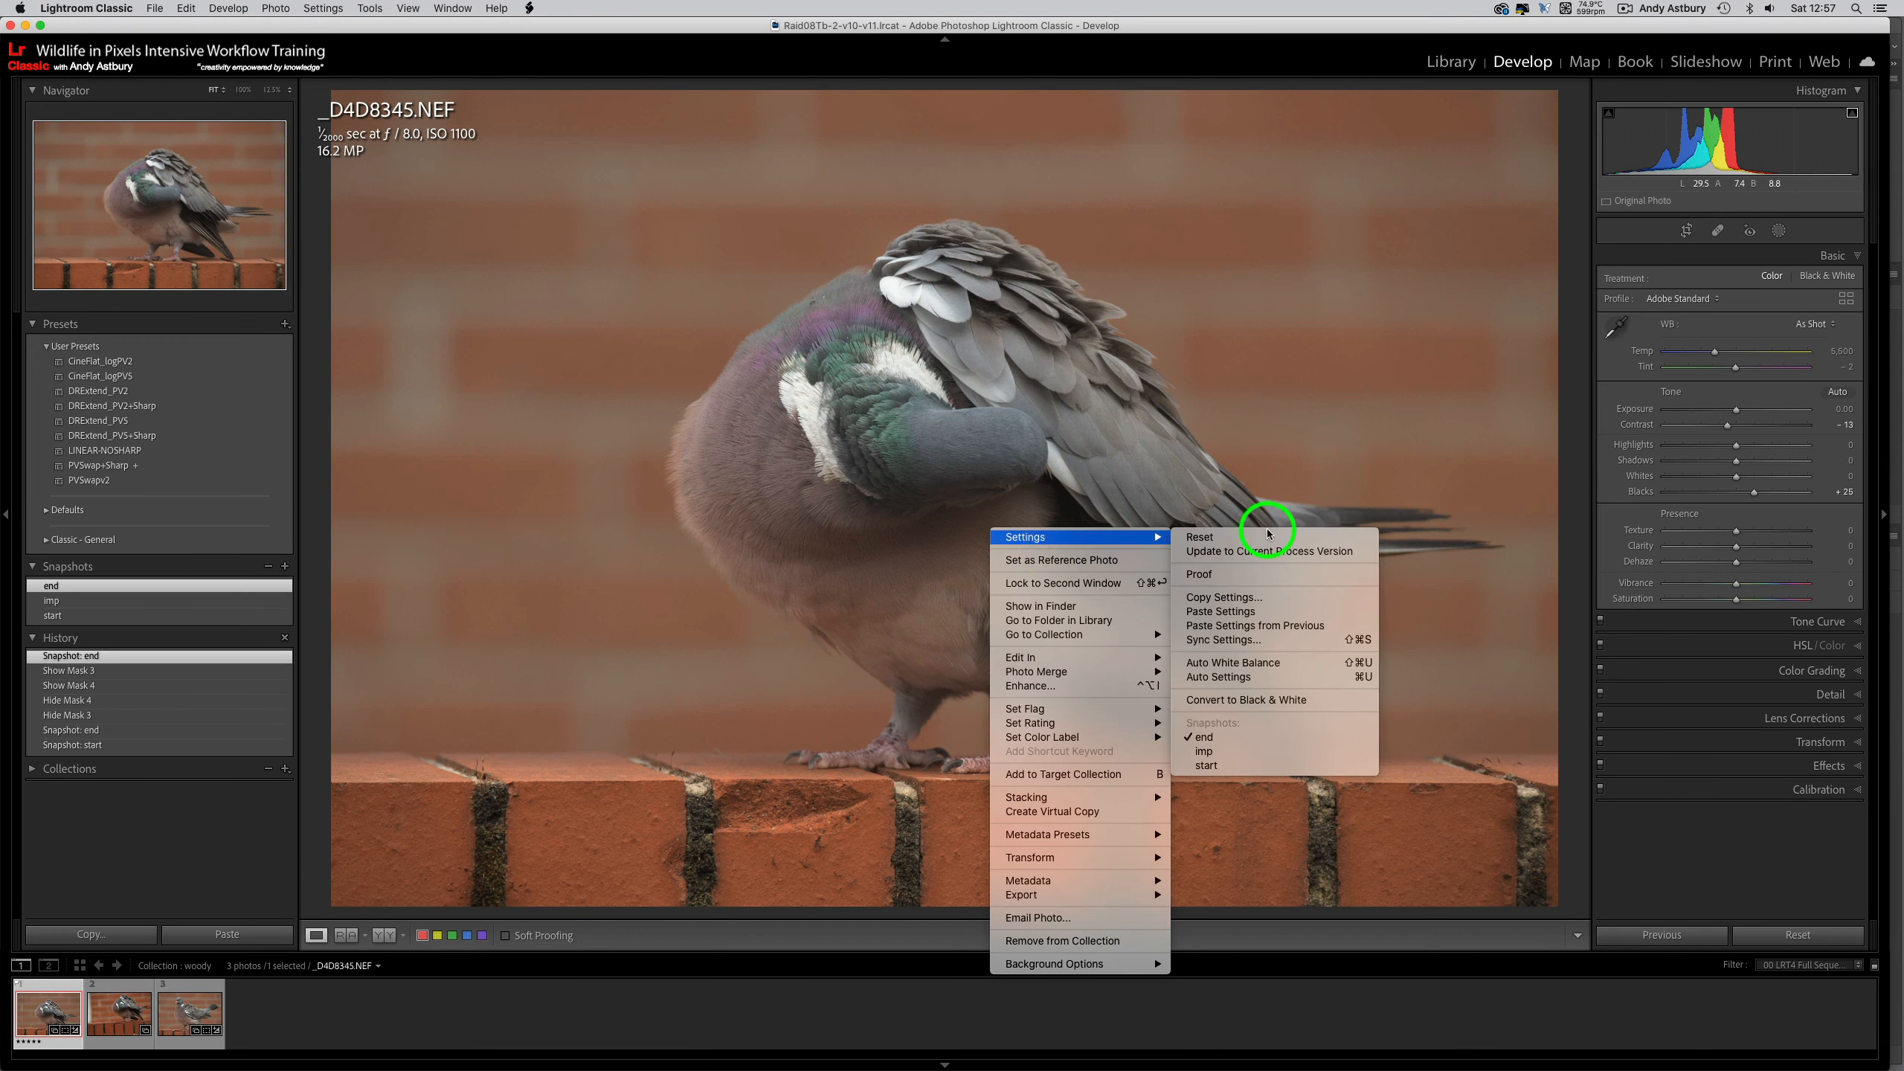
click(1227, 598)
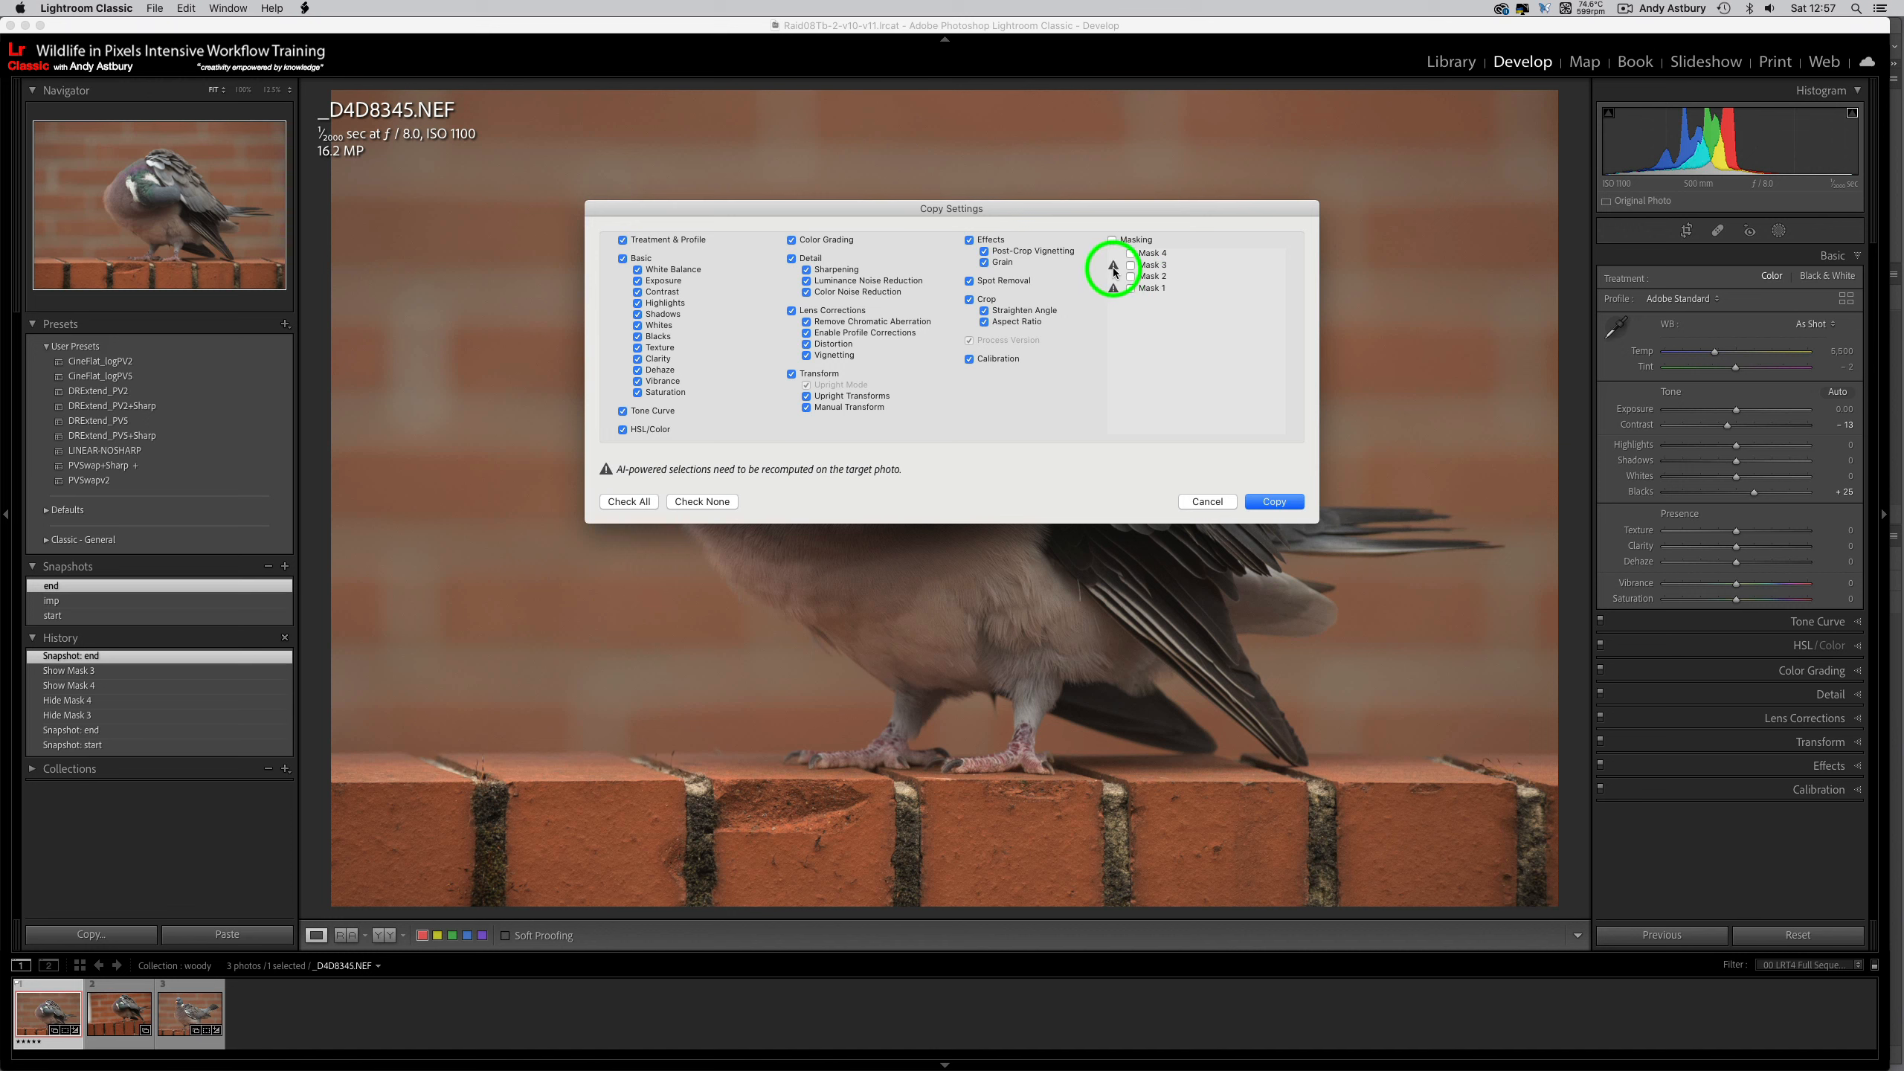
mouse_move(1114, 273)
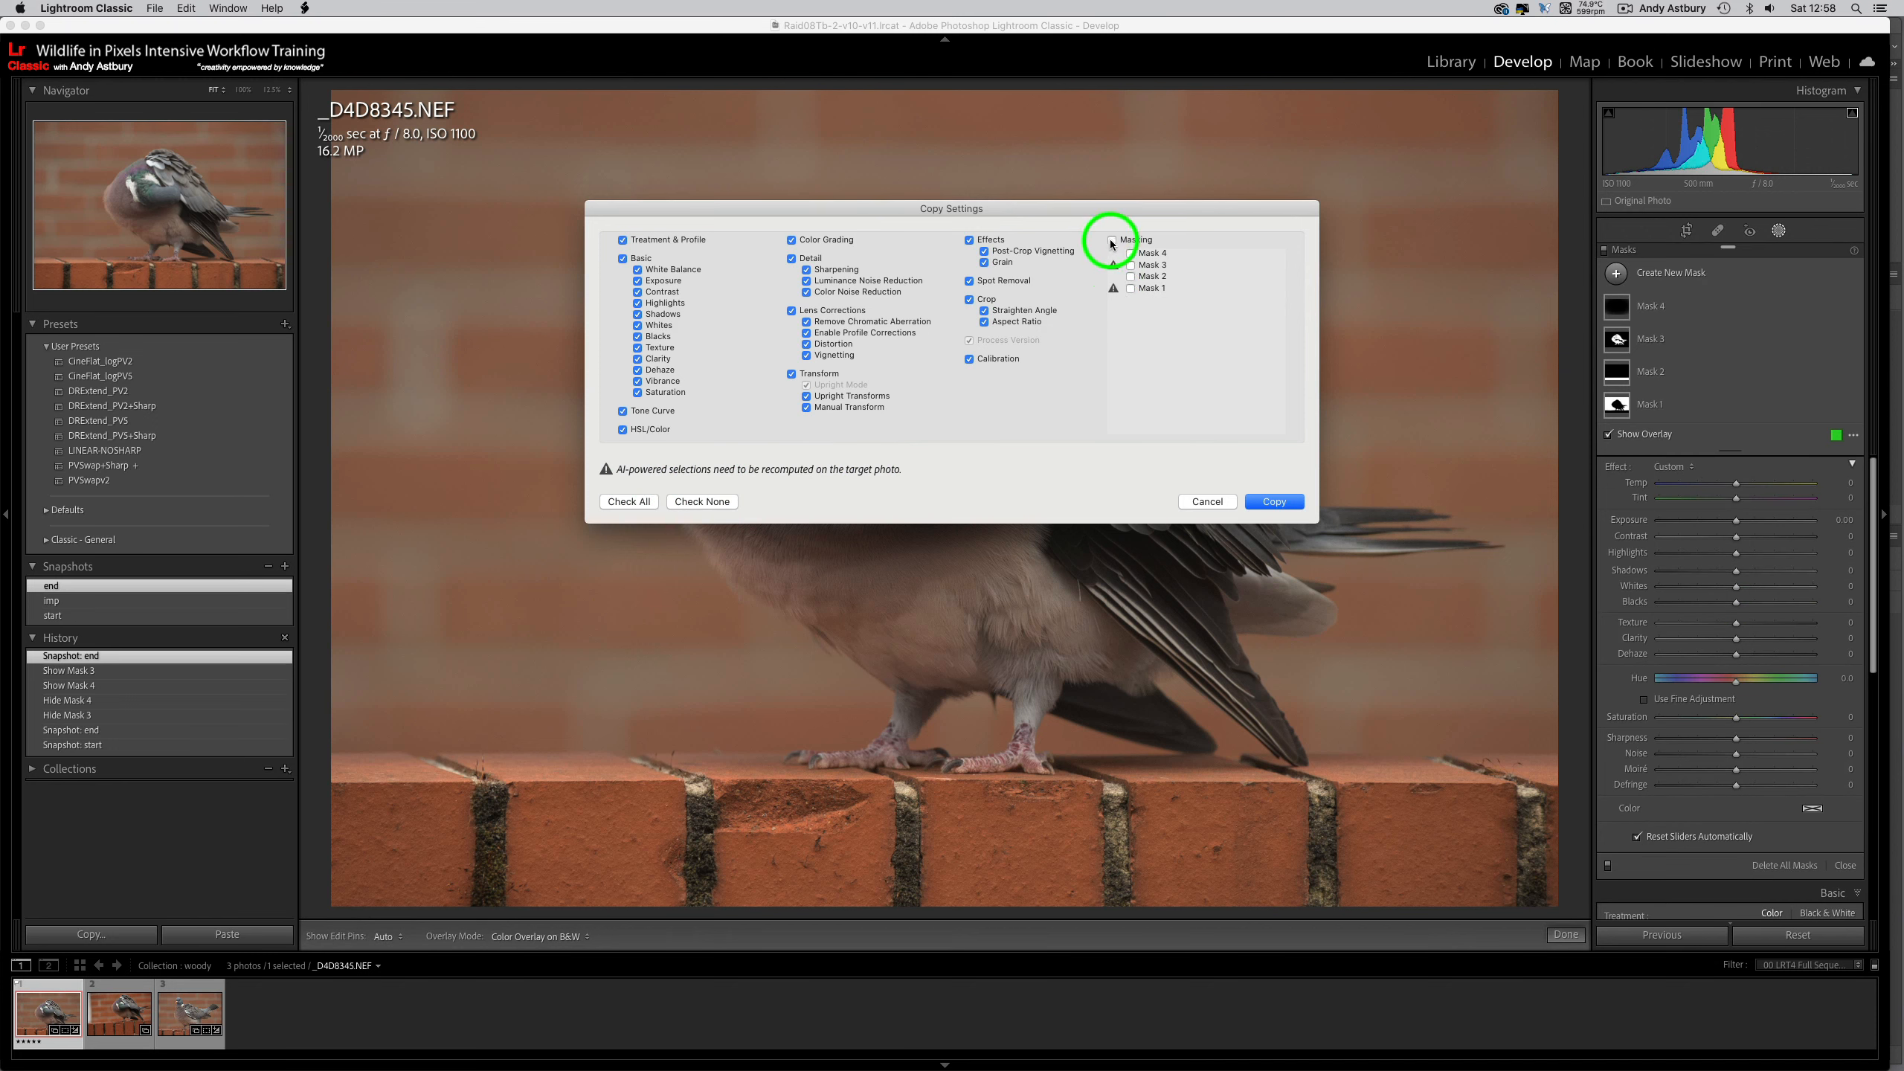
click(1112, 241)
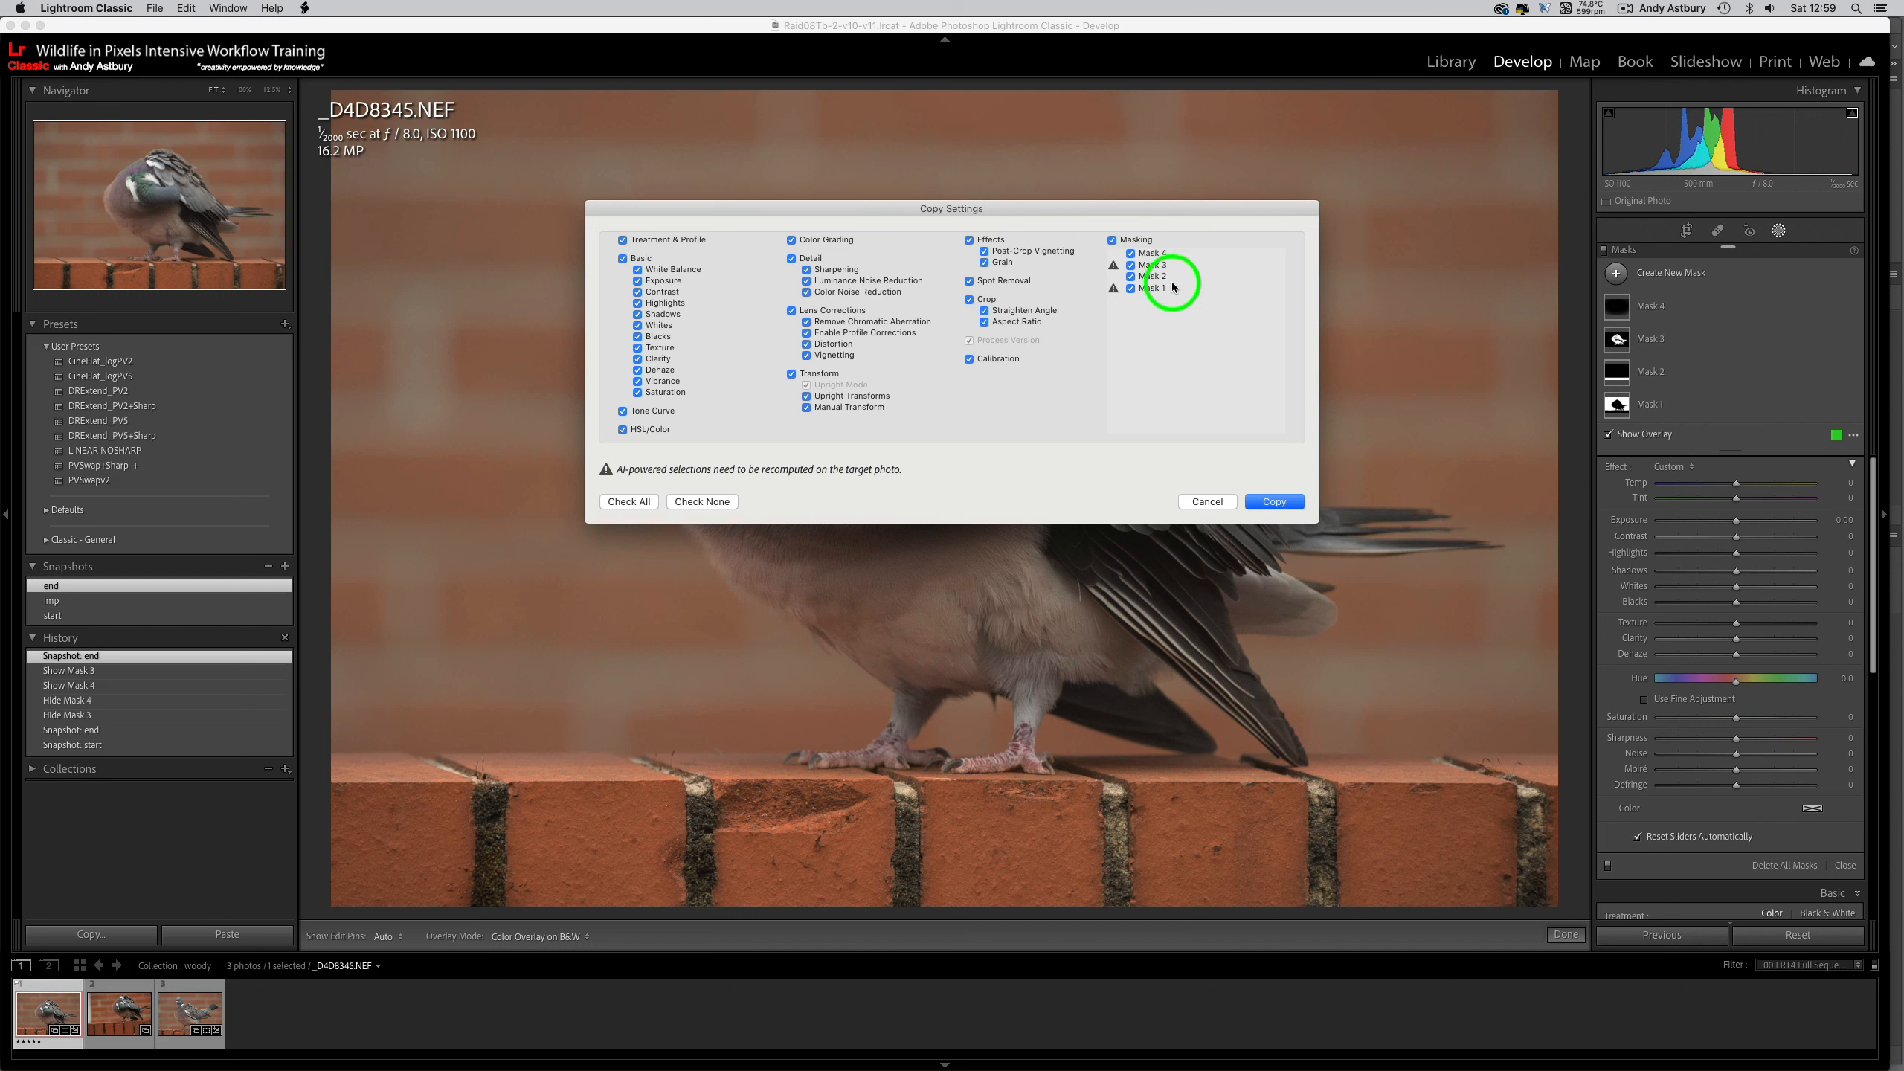
click(1281, 504)
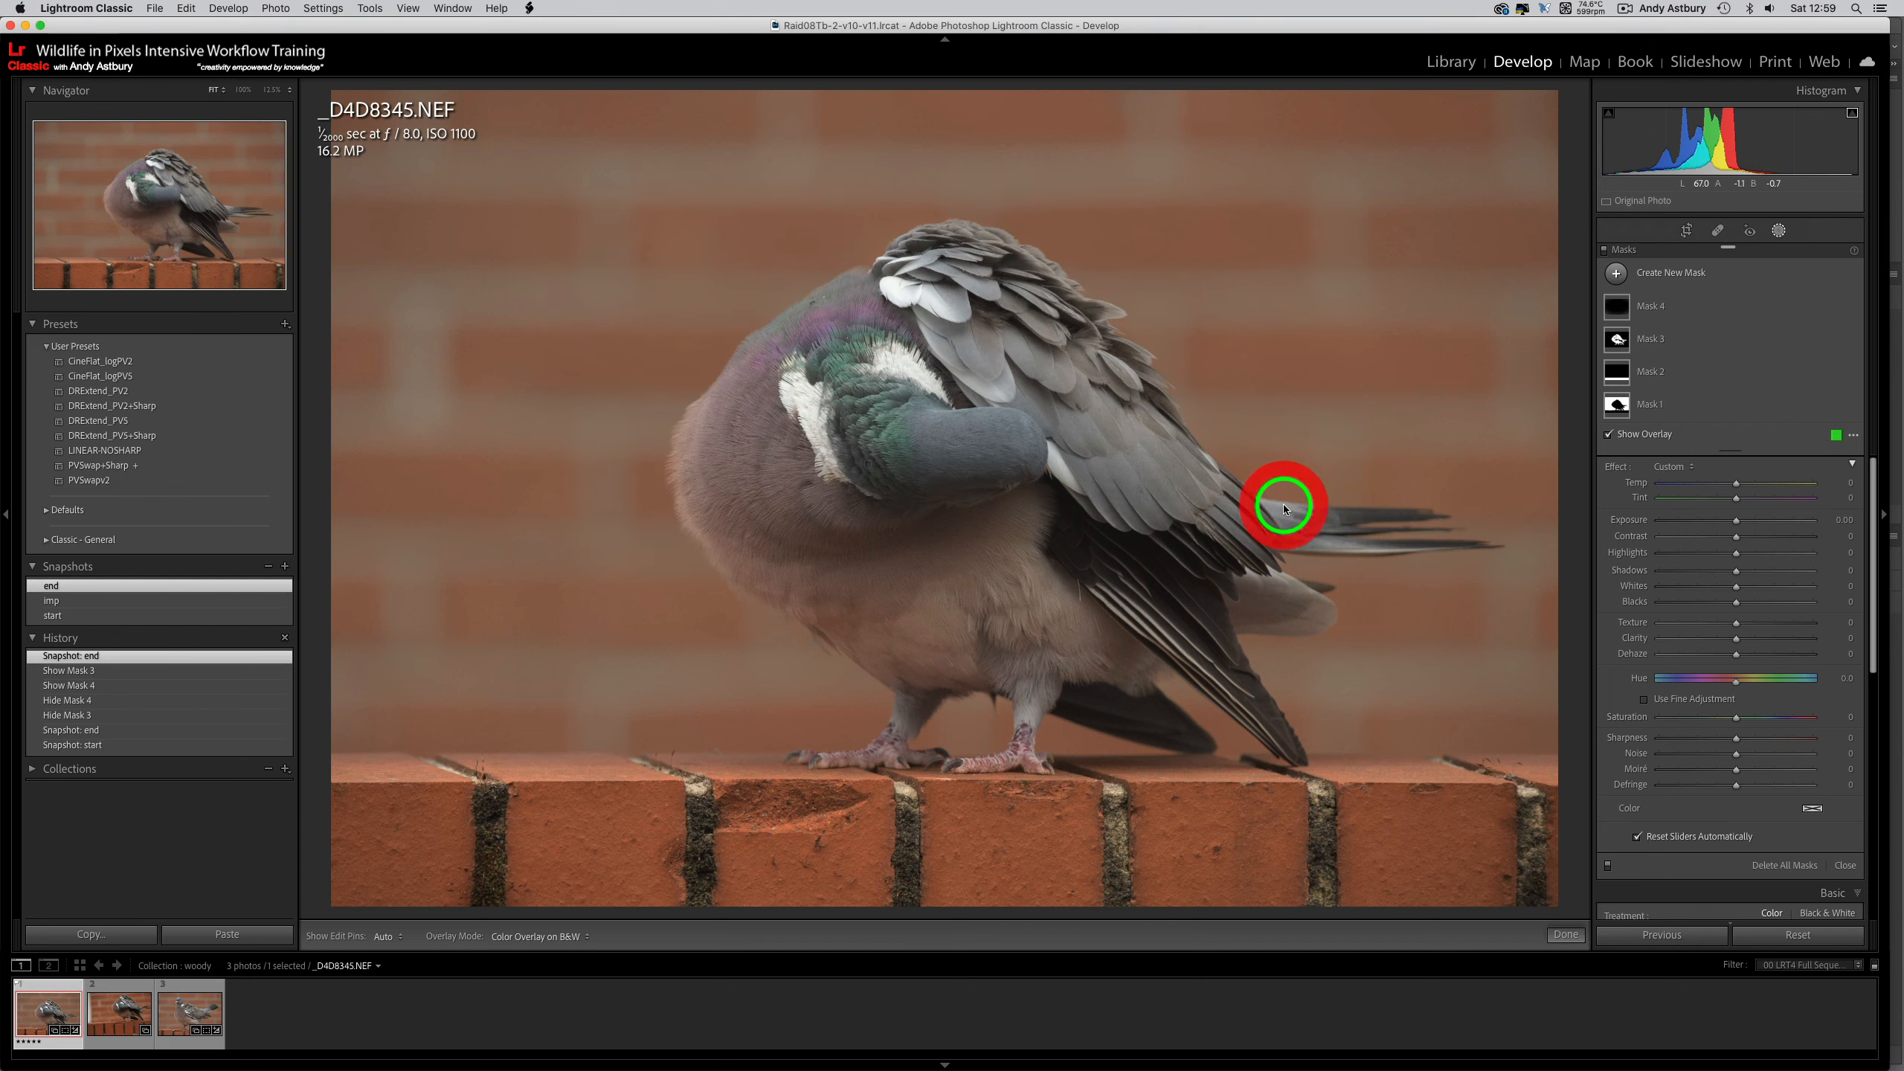
- Paste the copied settings onto _D4D8347.NEF and move Mask 2's linear gradient up to the wall's upper edge
click(129, 1016)
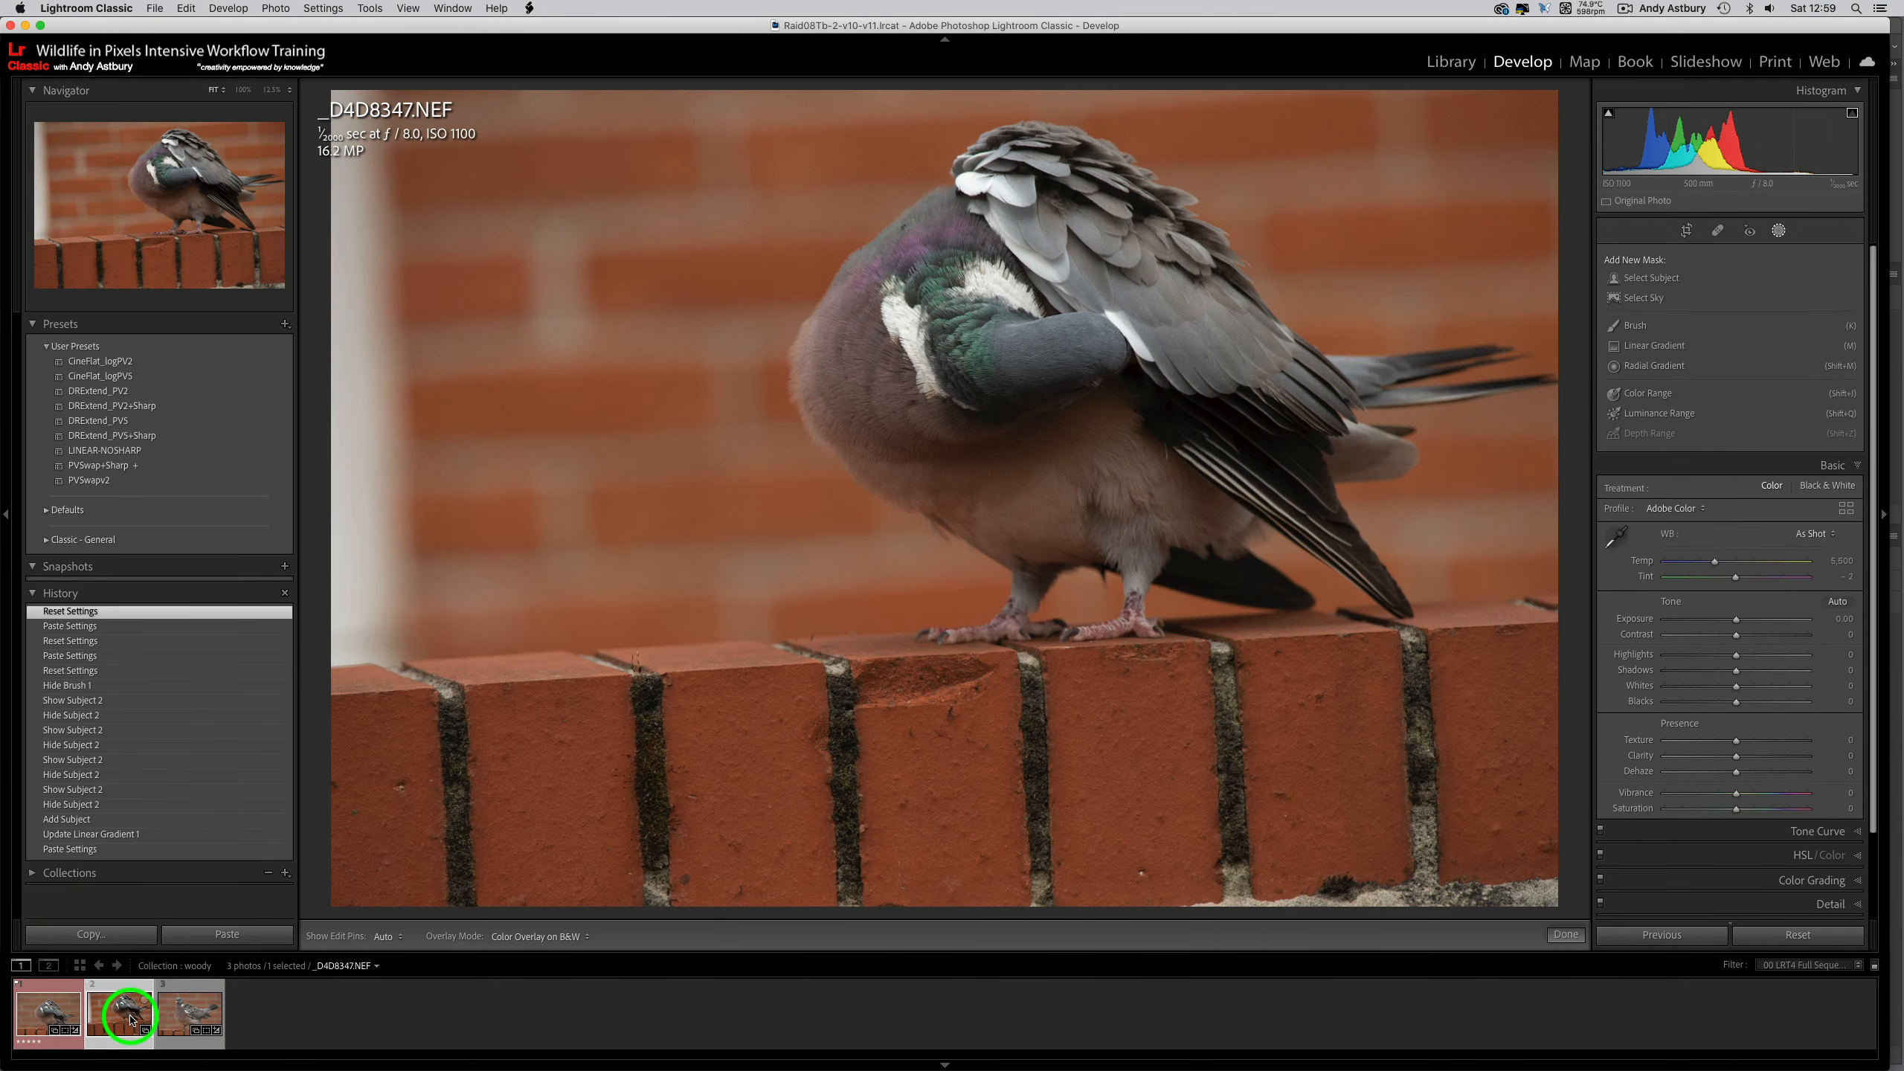
right_click(1088, 380)
mouse_move(1110, 383)
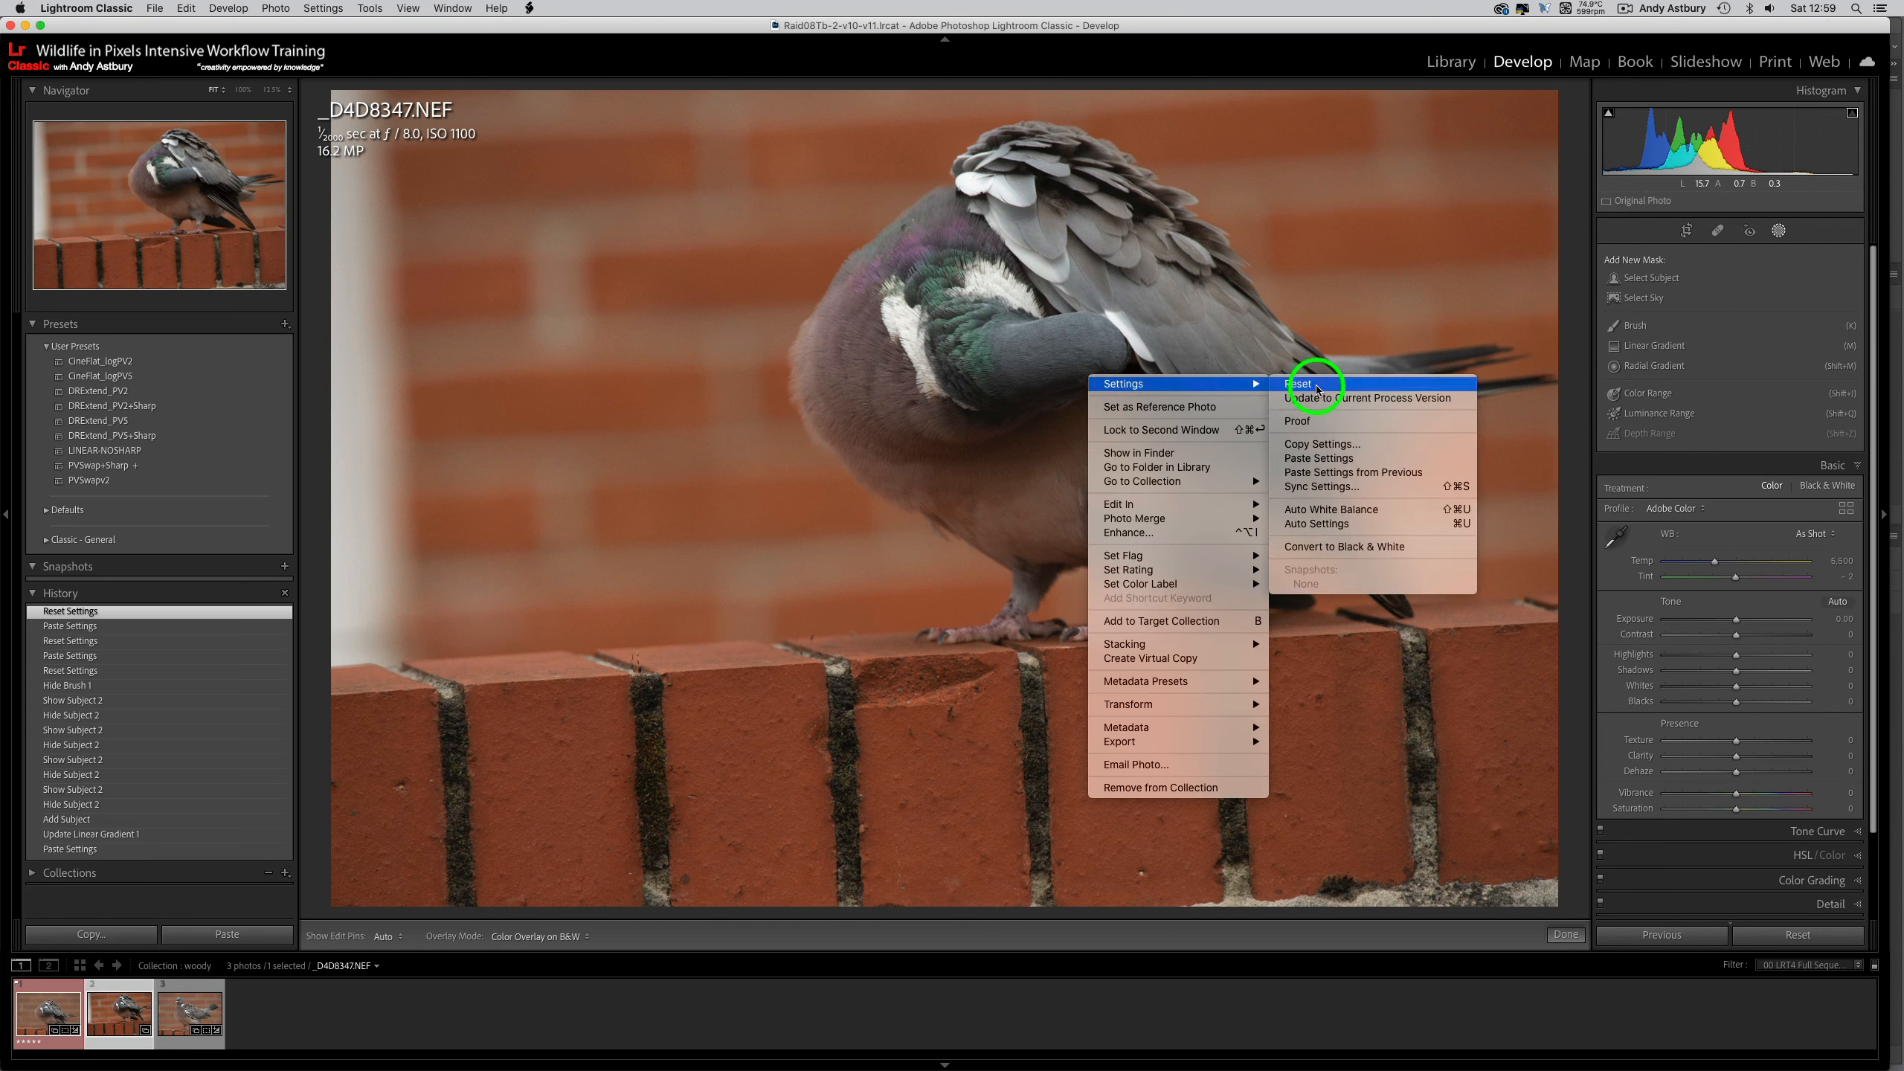
click(1308, 457)
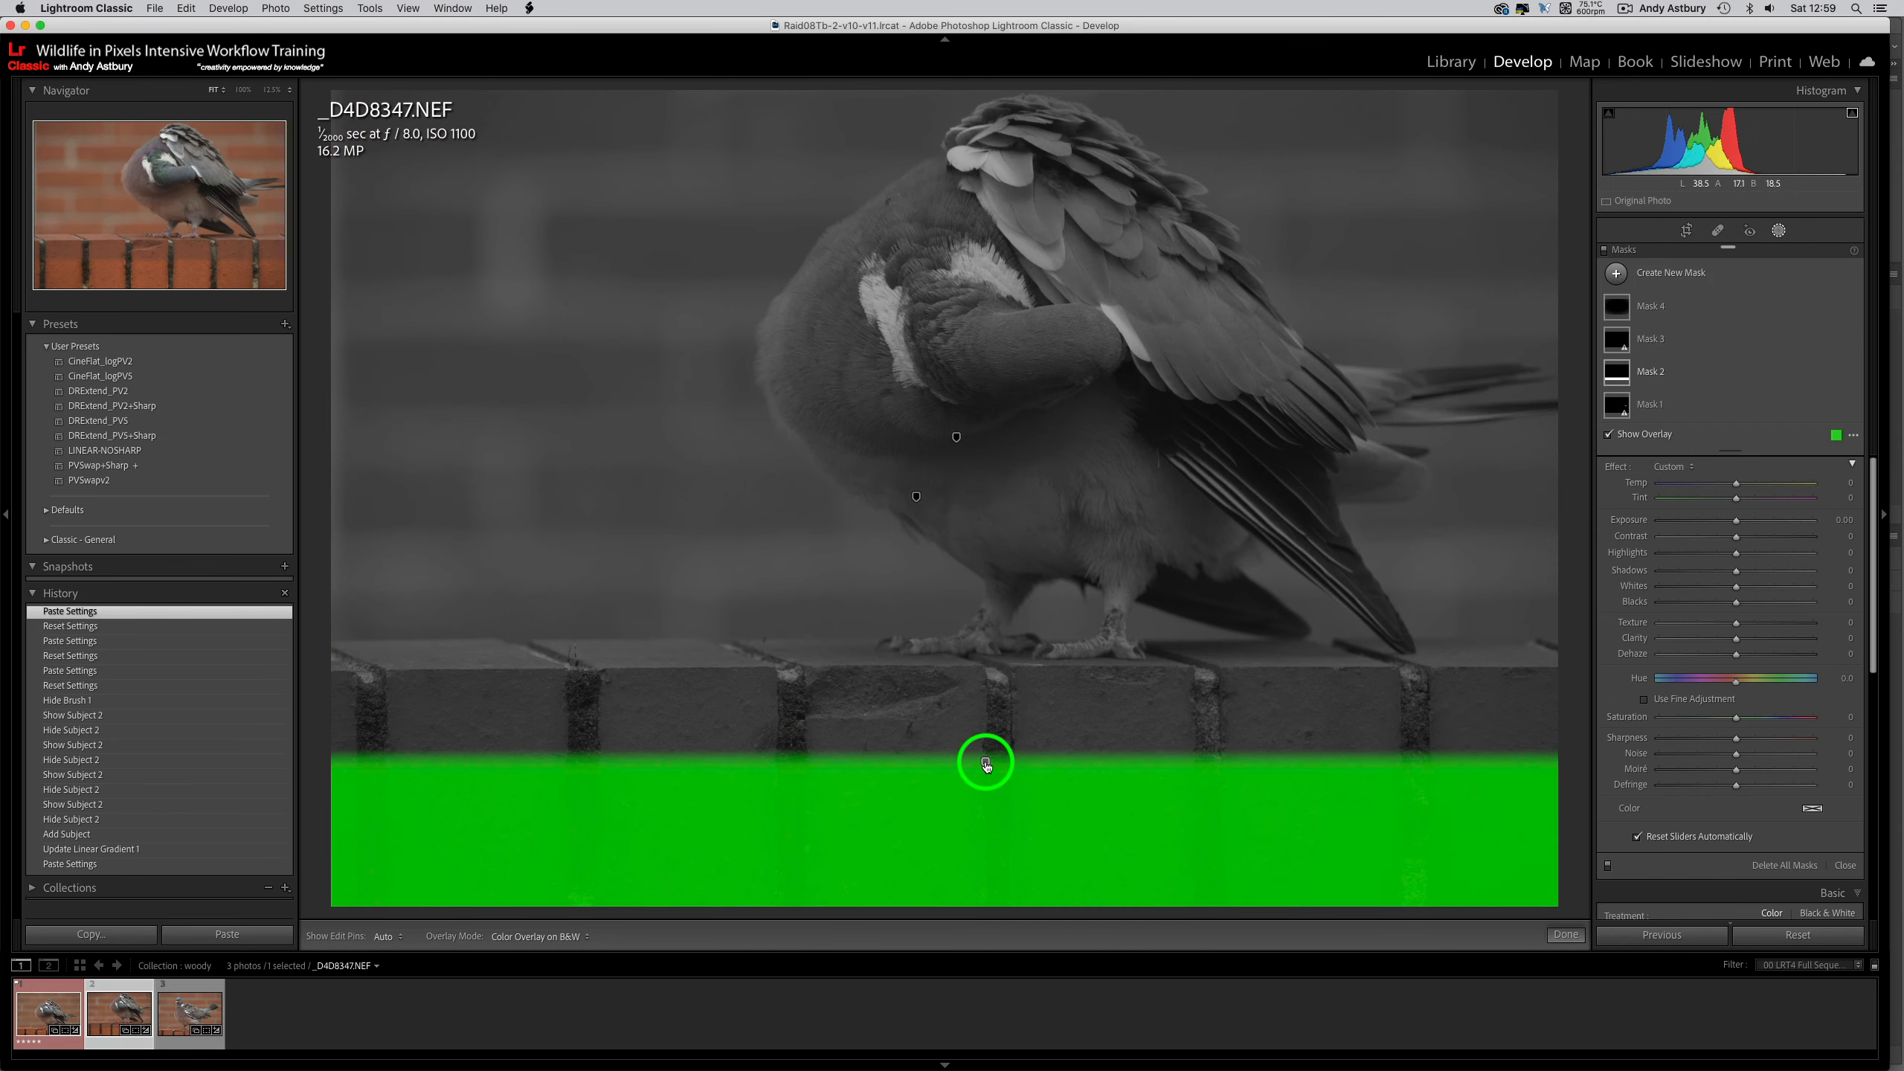
click(986, 764)
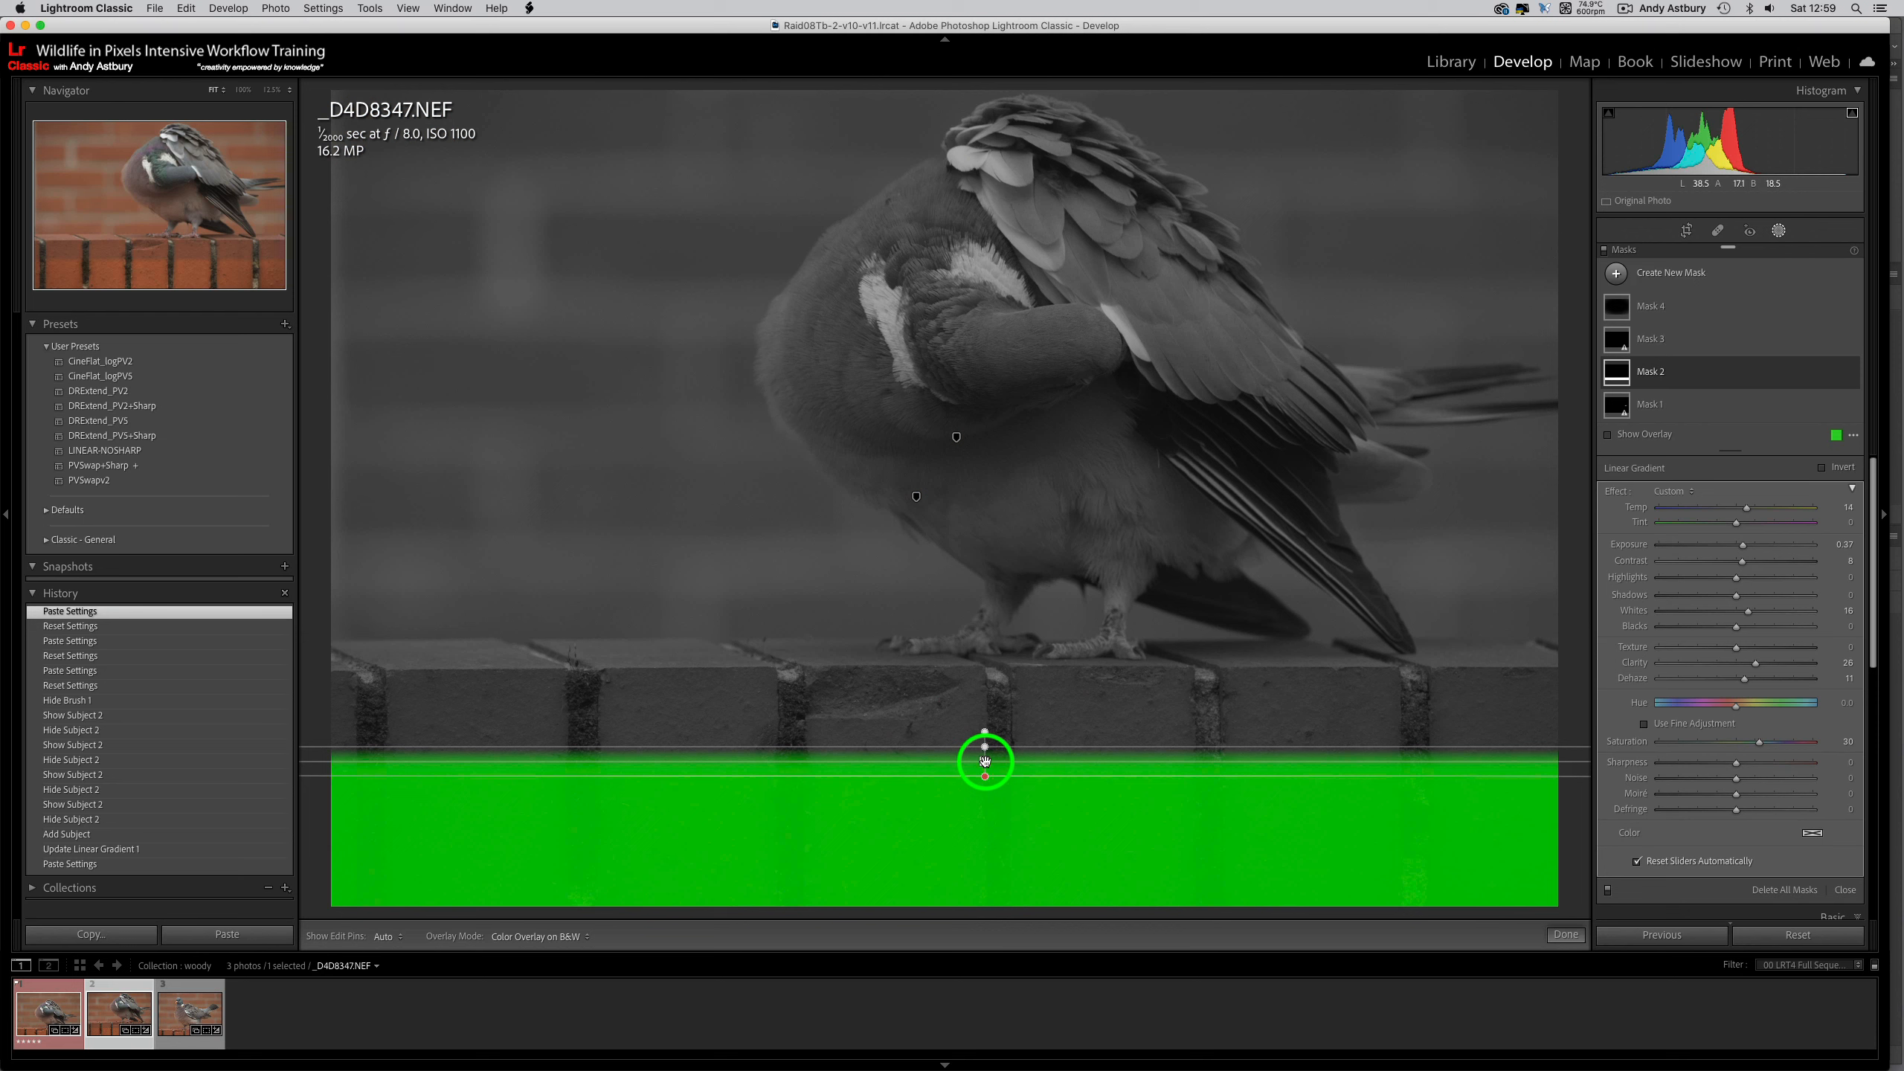
drag(985, 761, 982, 654)
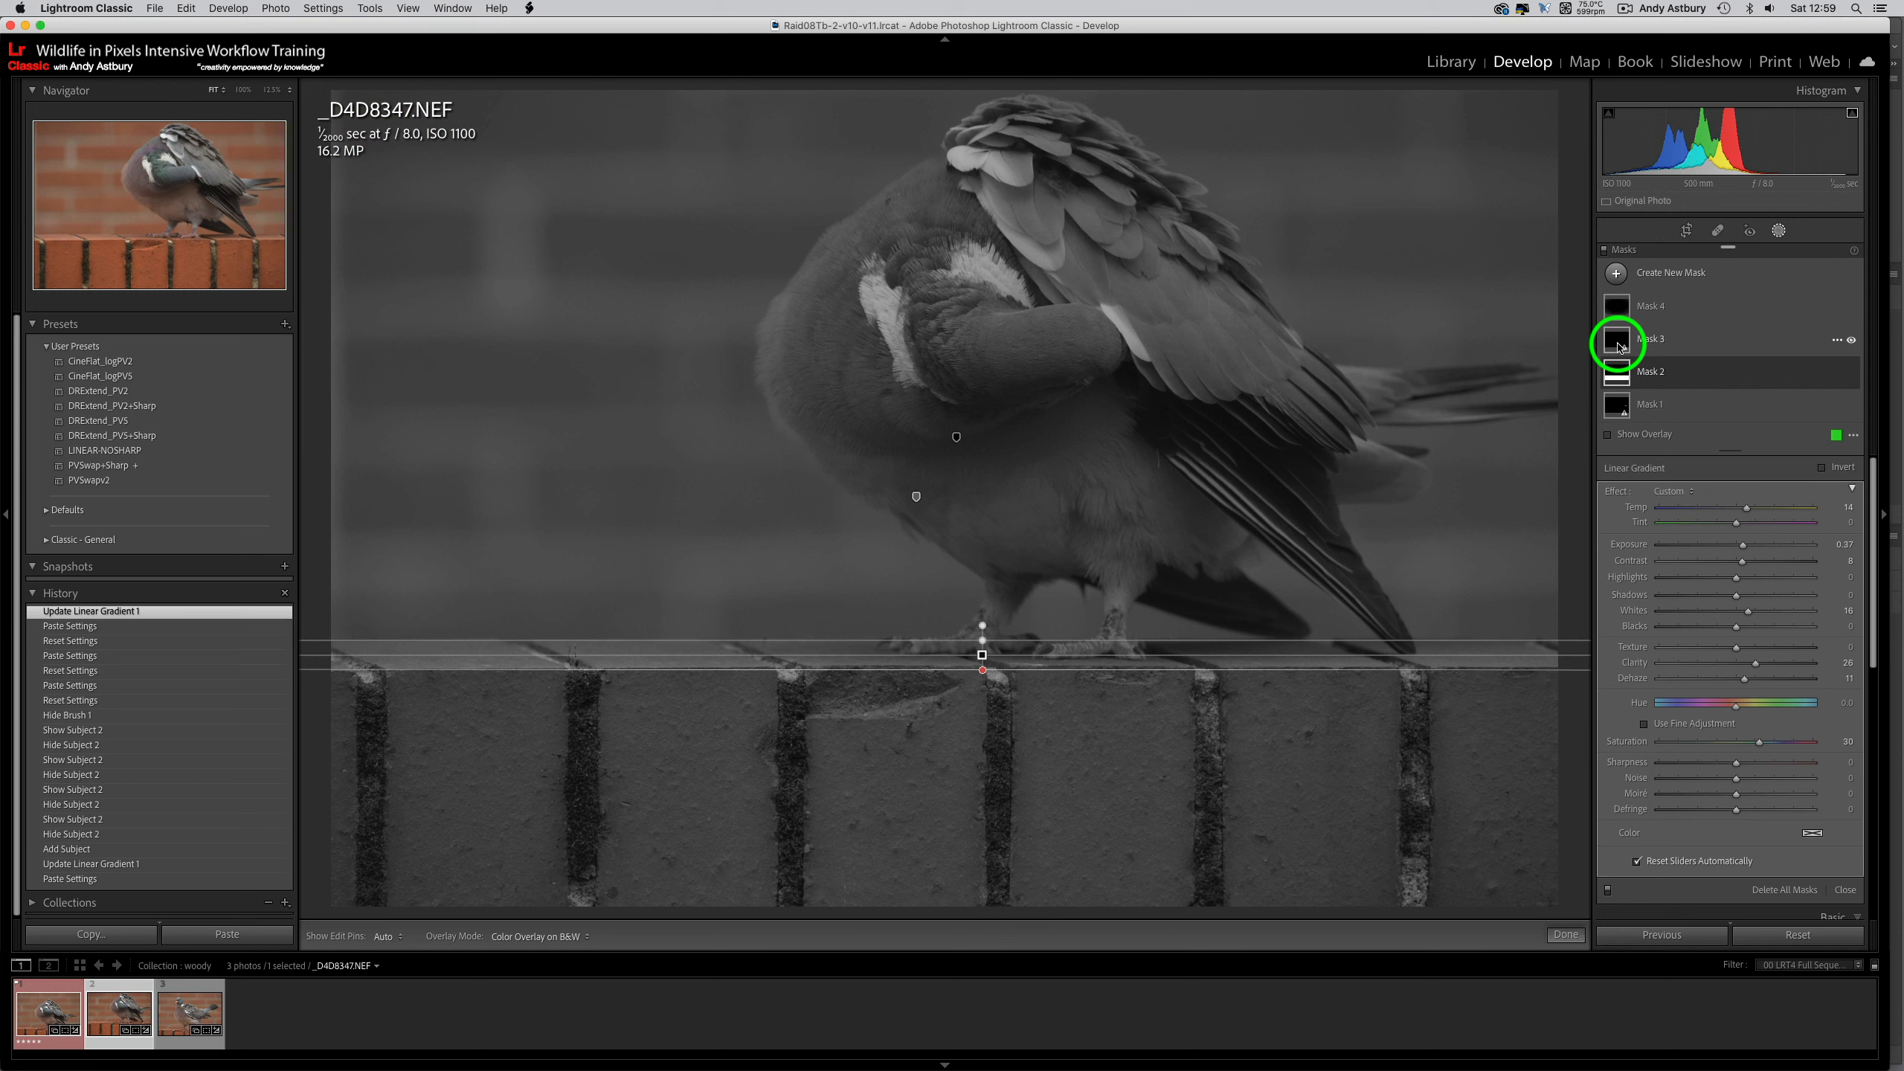
- In Mask 3, try to move Brush 1 closer to the bird, hide that brush and select Subject 1
click(1618, 344)
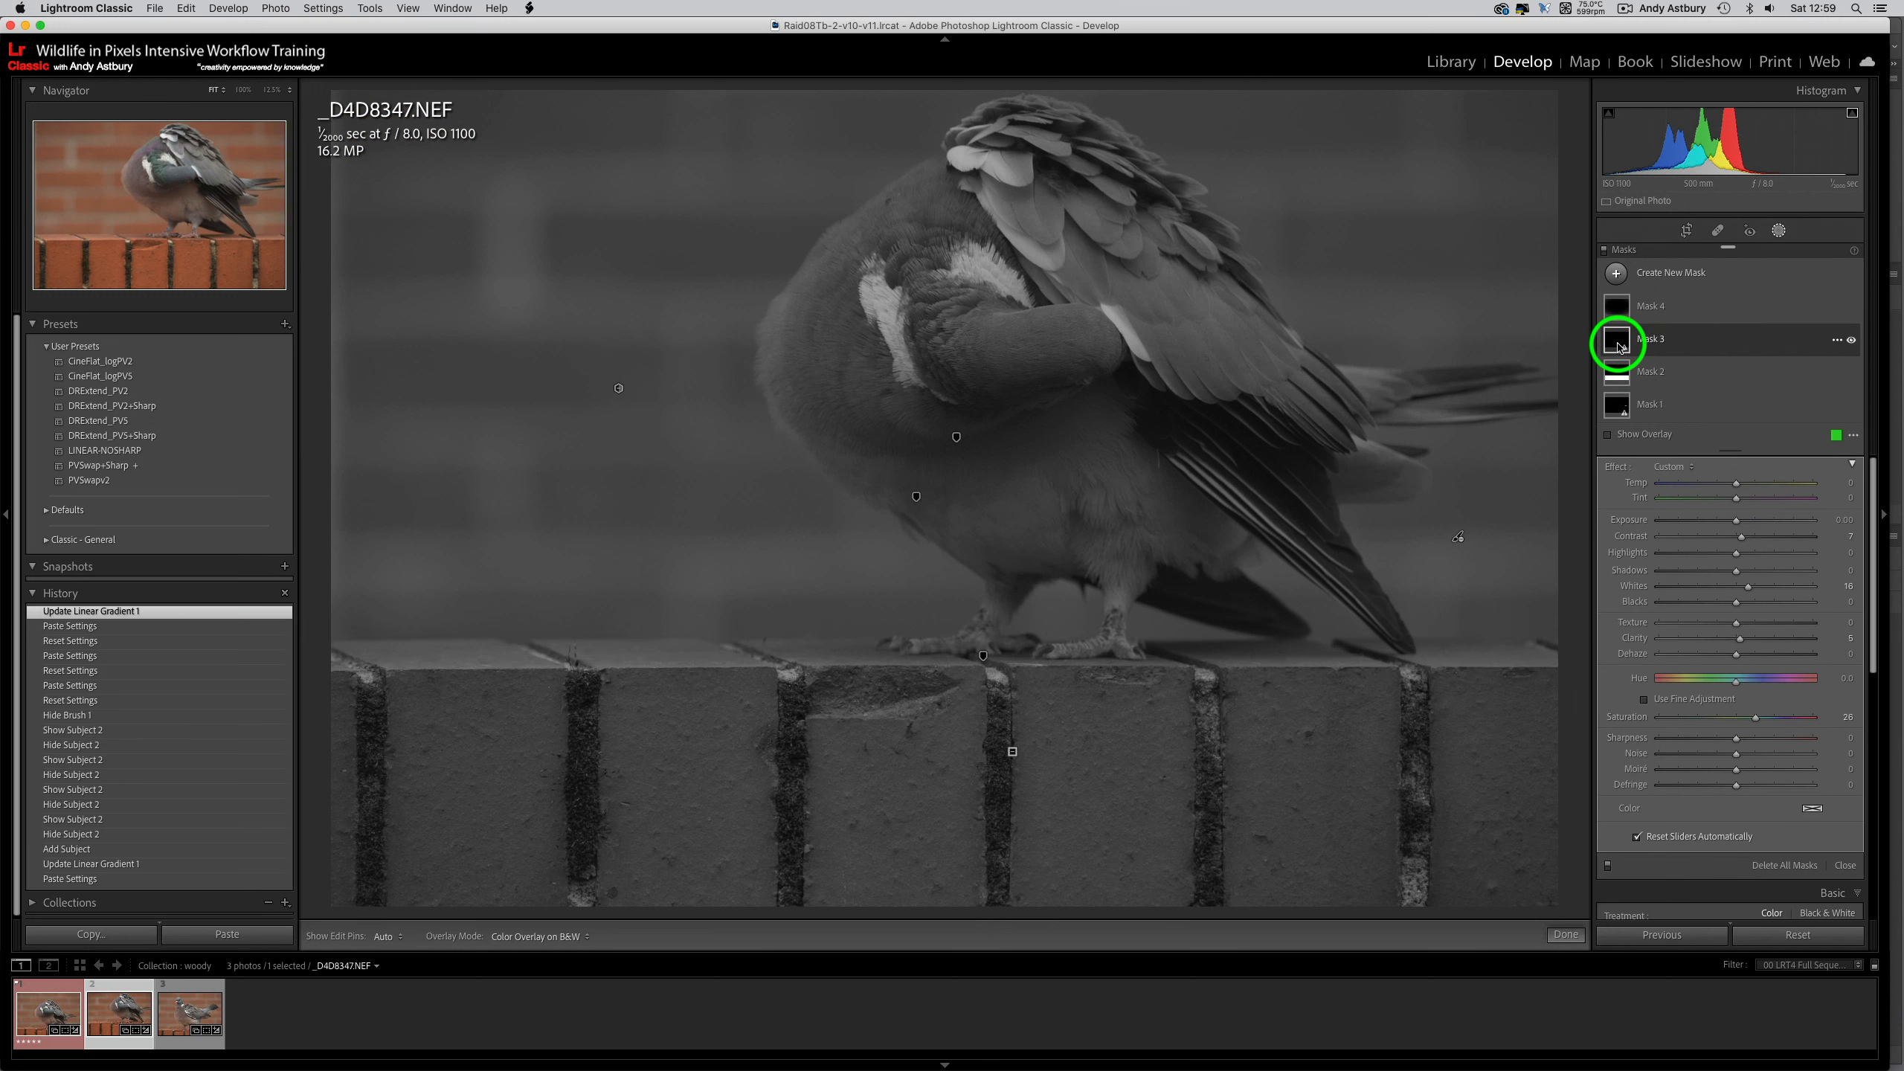
click(1619, 346)
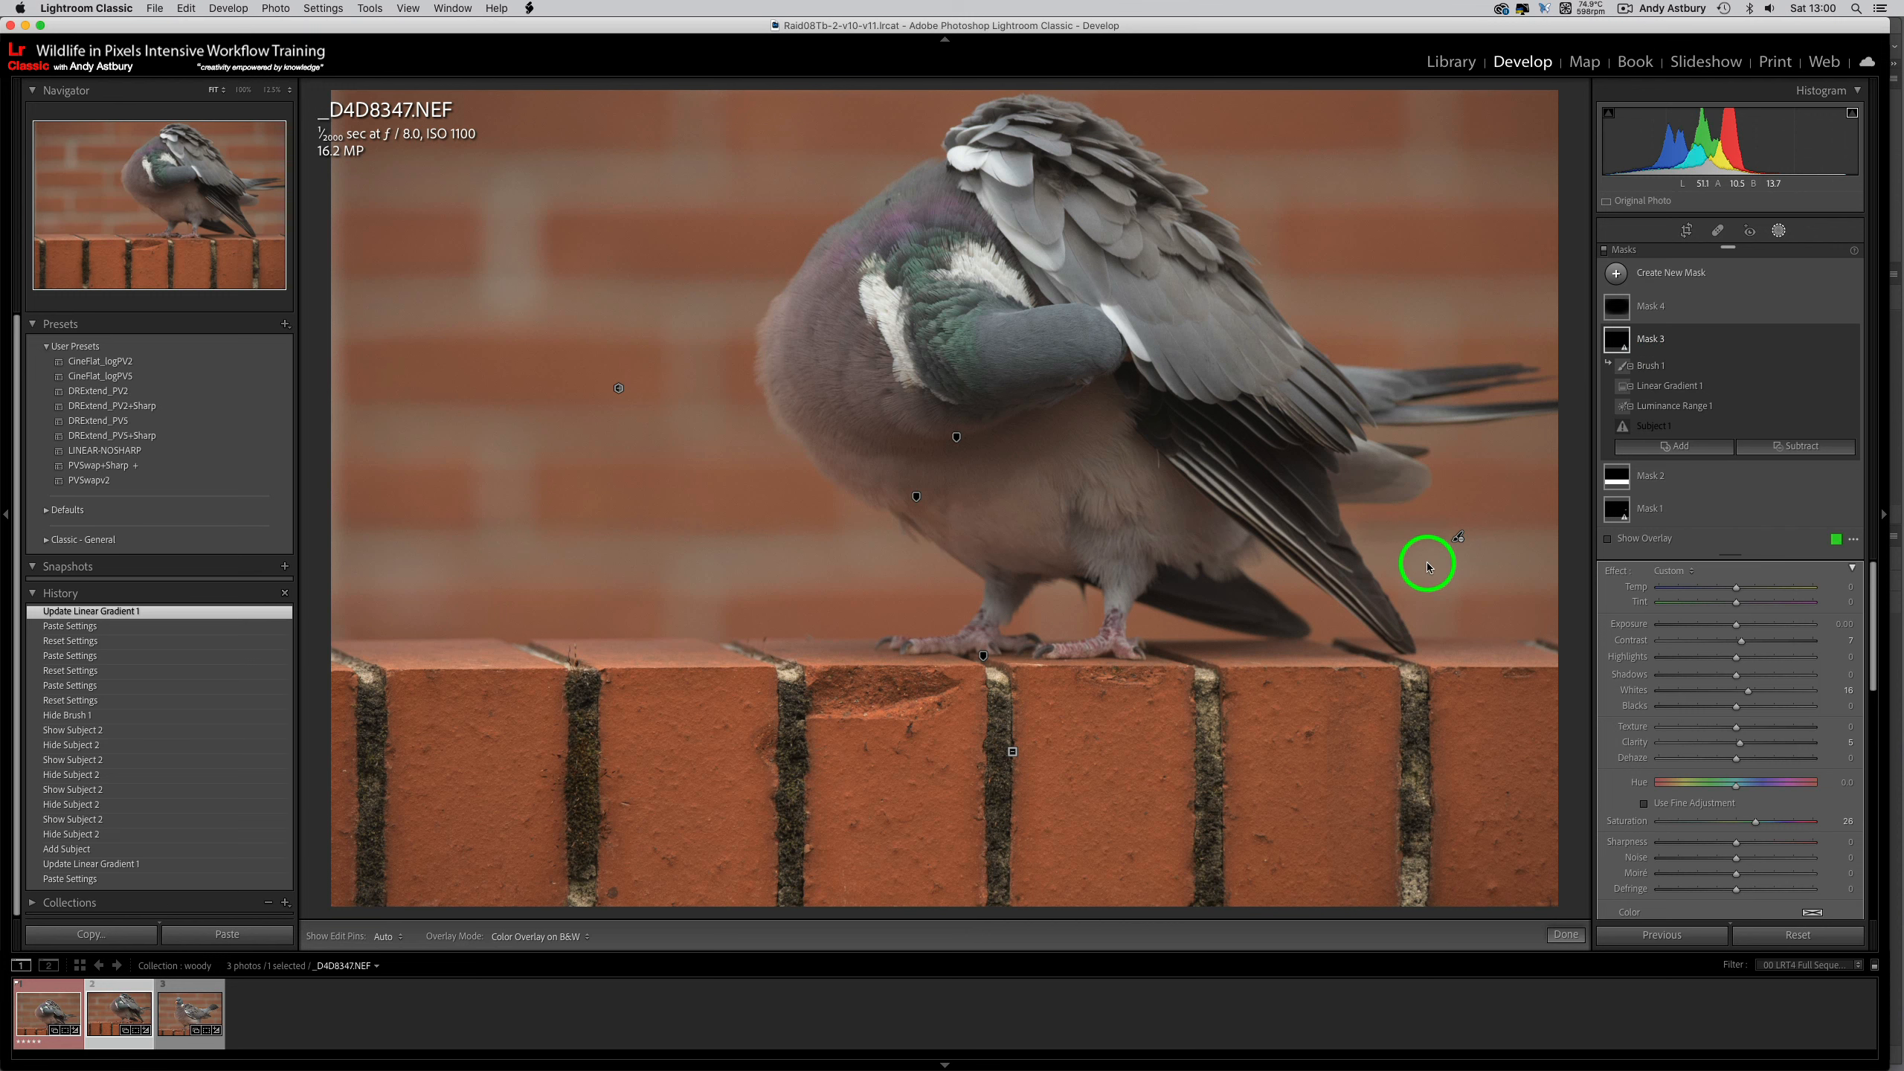
drag(1468, 537, 1424, 539)
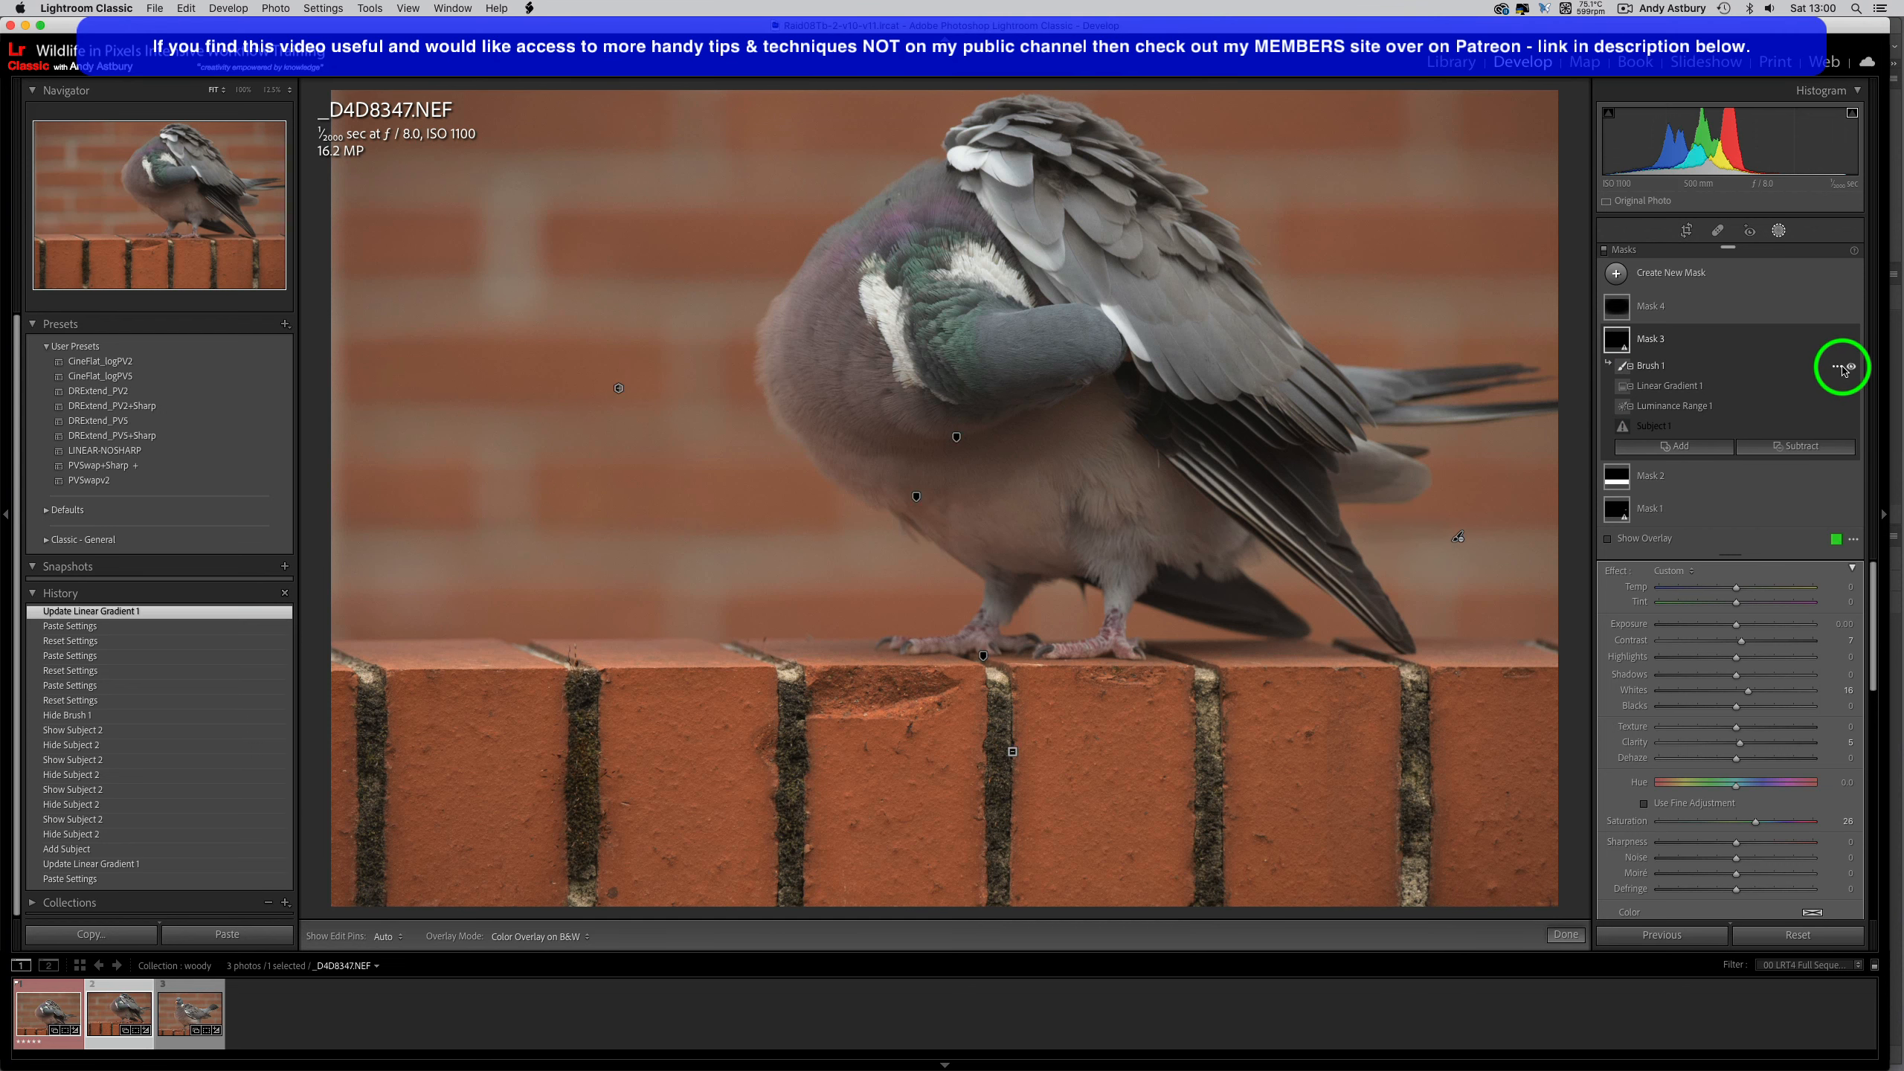
click(1850, 368)
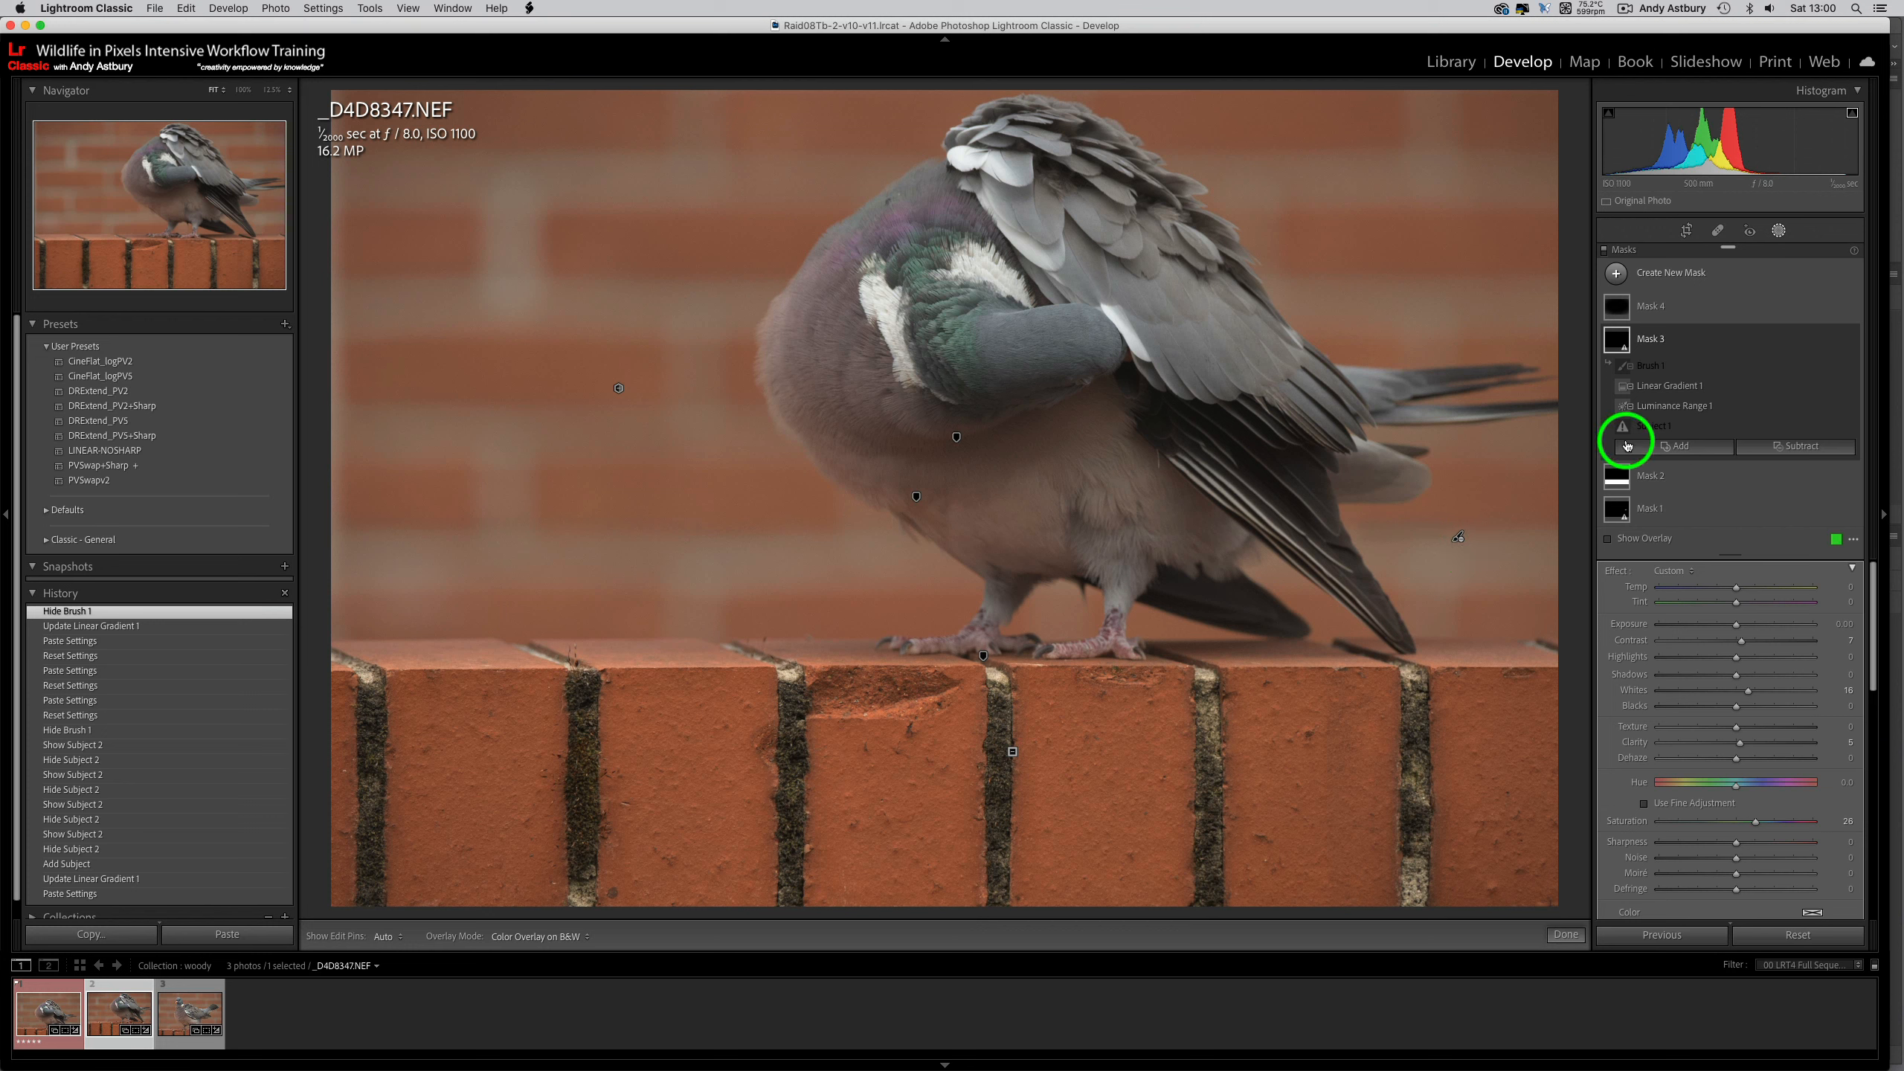
click(1648, 431)
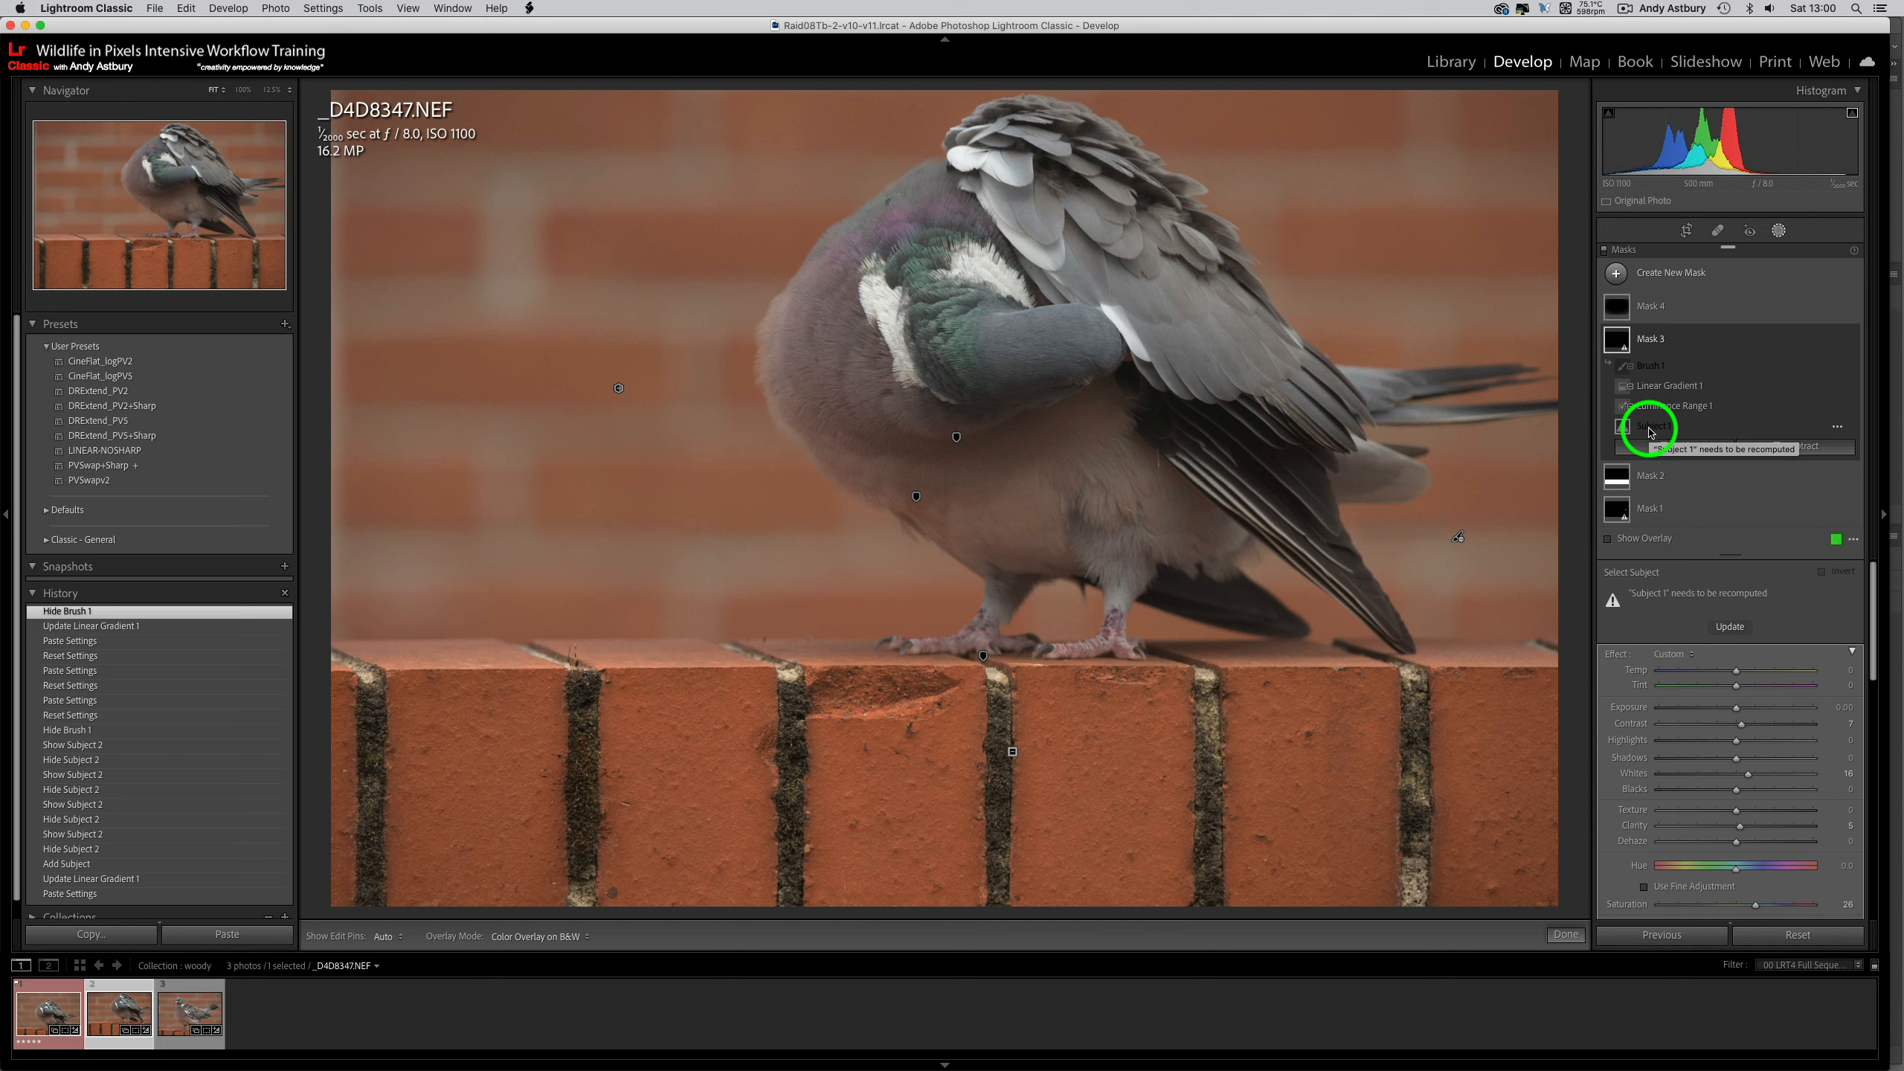
- Add a new Select Subject selection to Mask 3 and set the upper limit of its Luminance Range 1 to 92
click(369, 11)
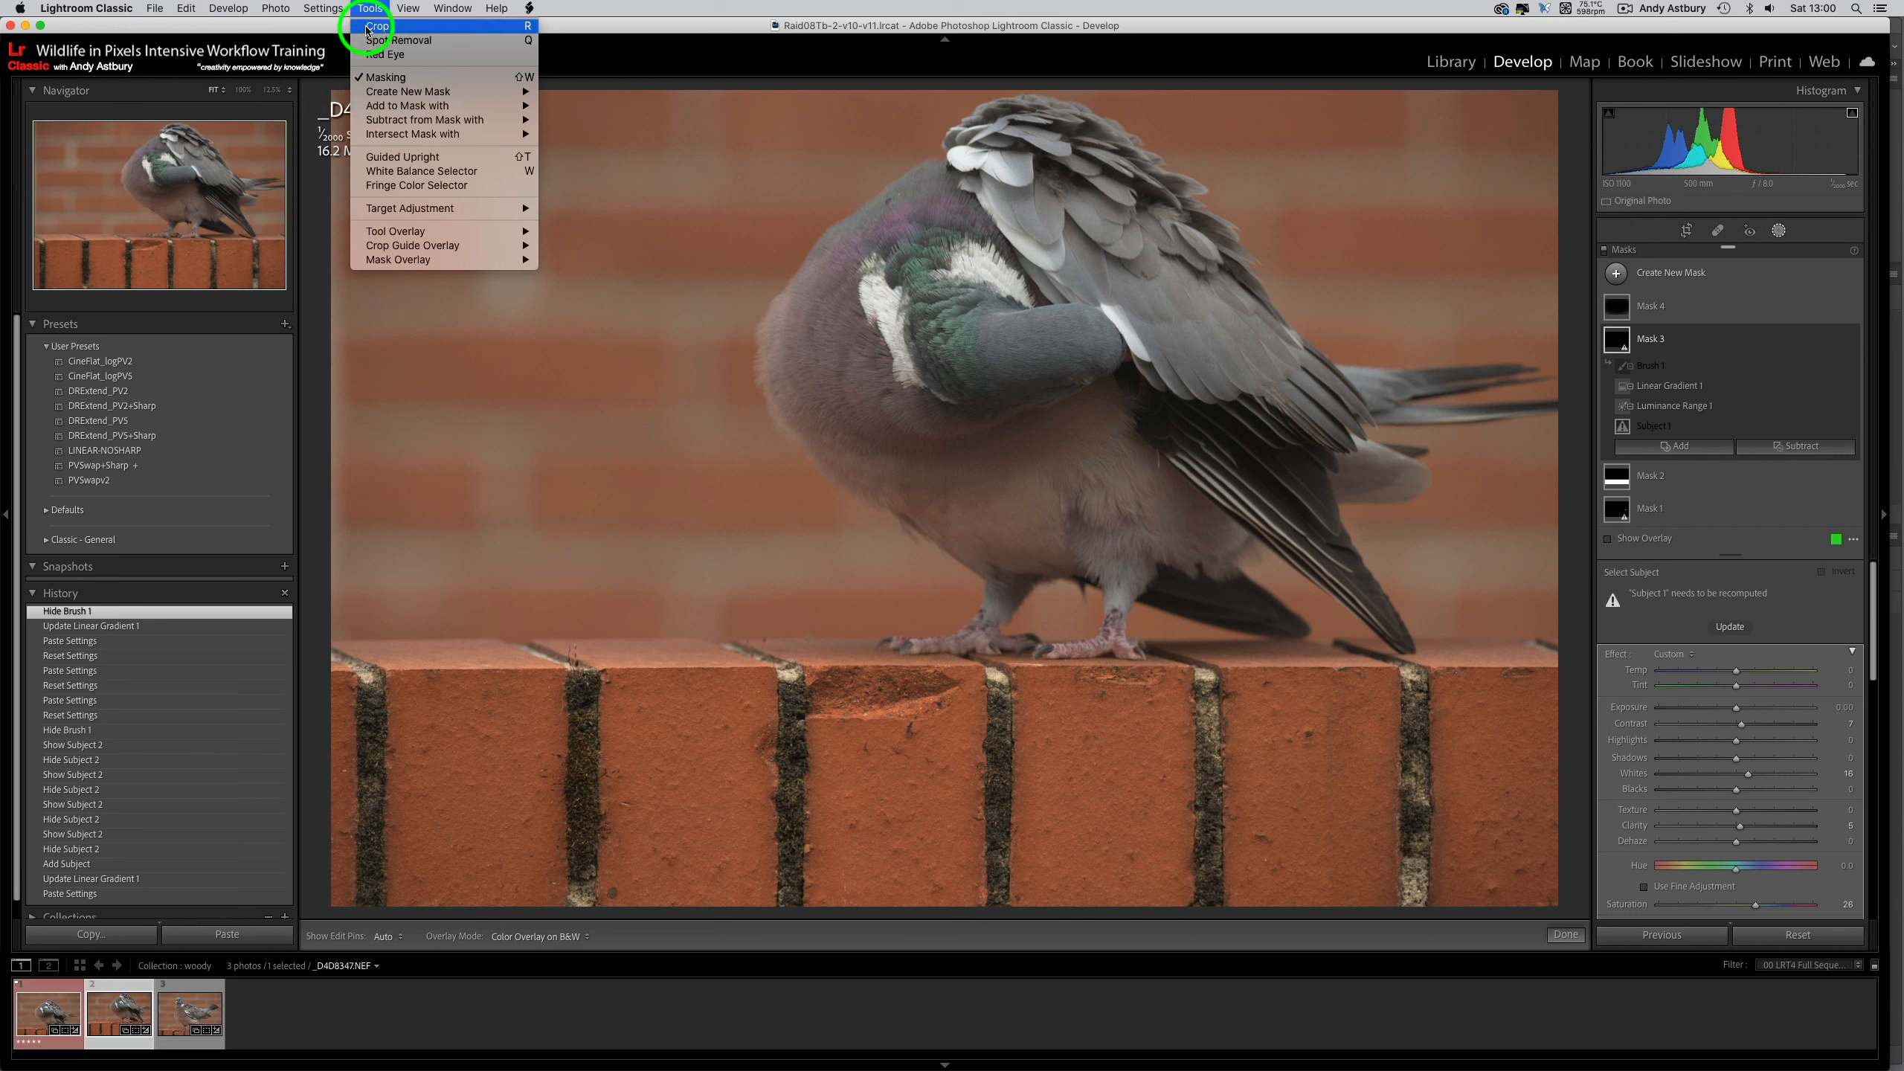
mouse_move(380, 109)
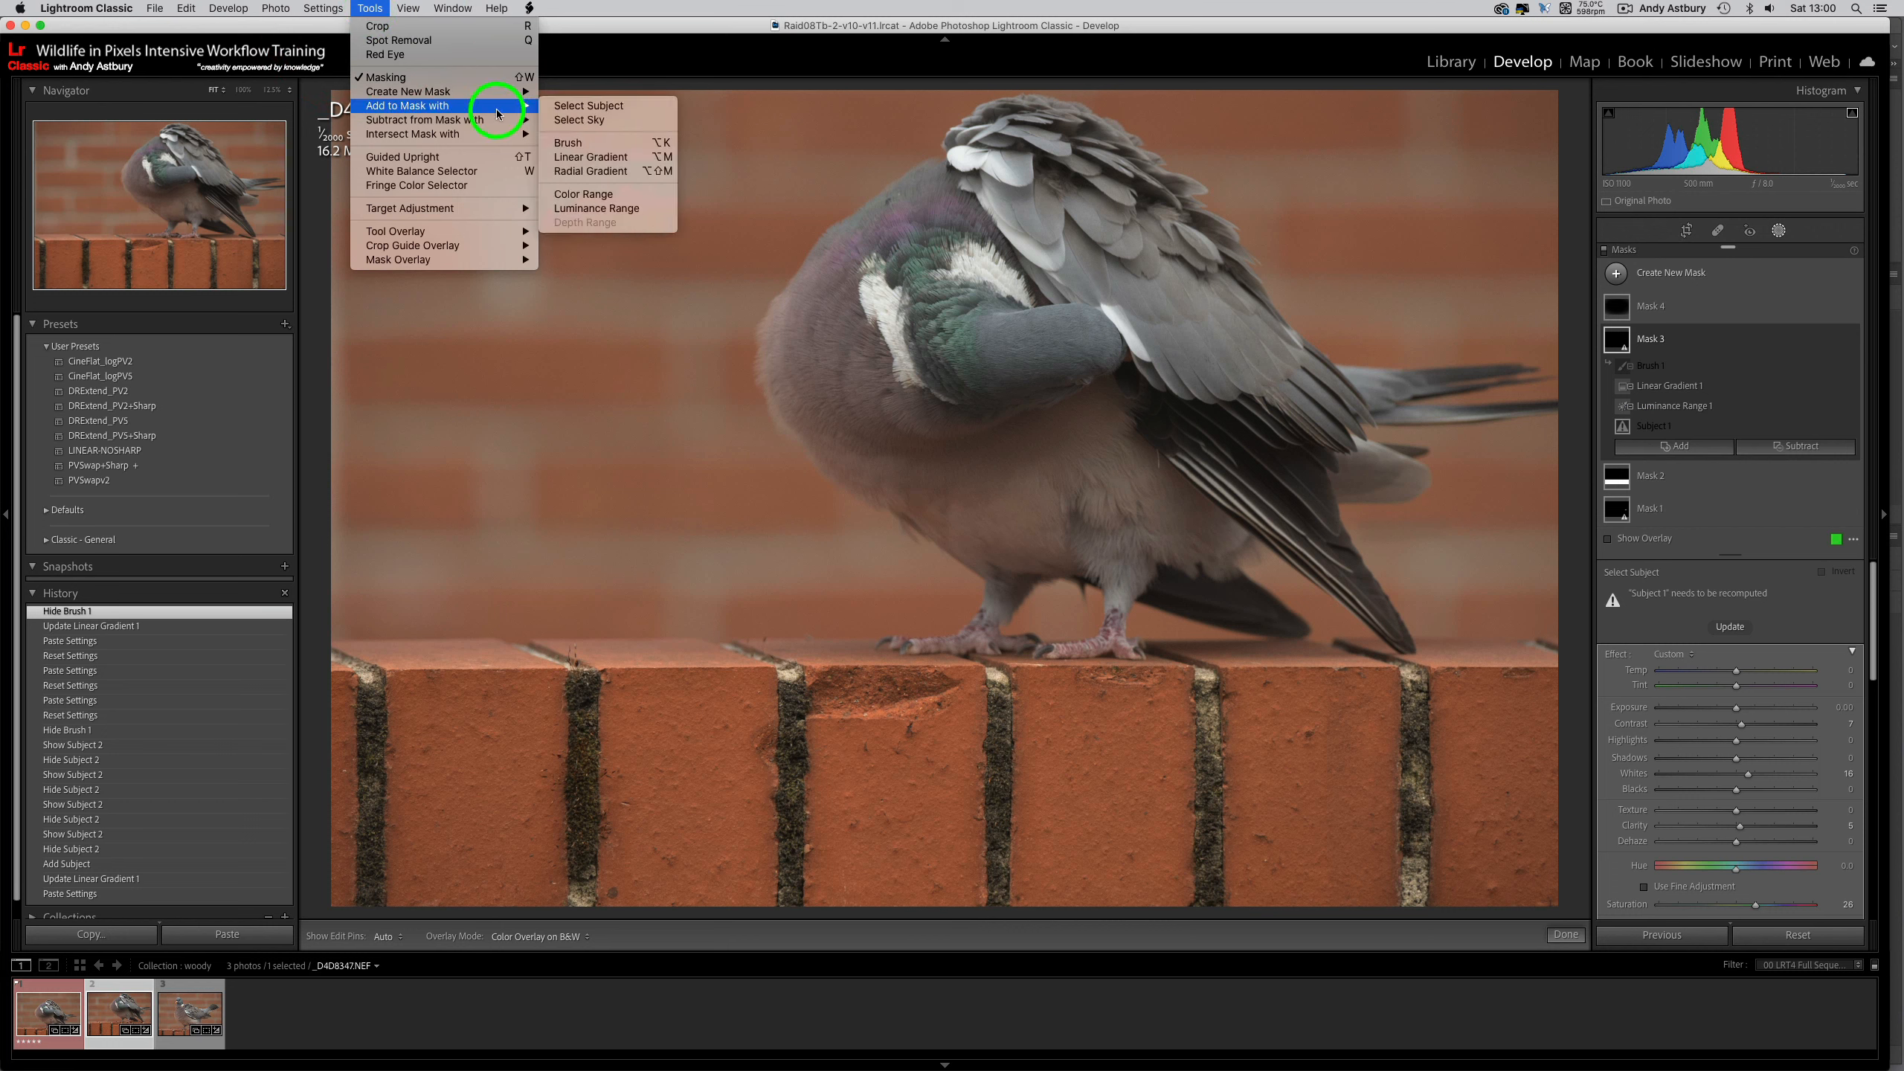
click(584, 106)
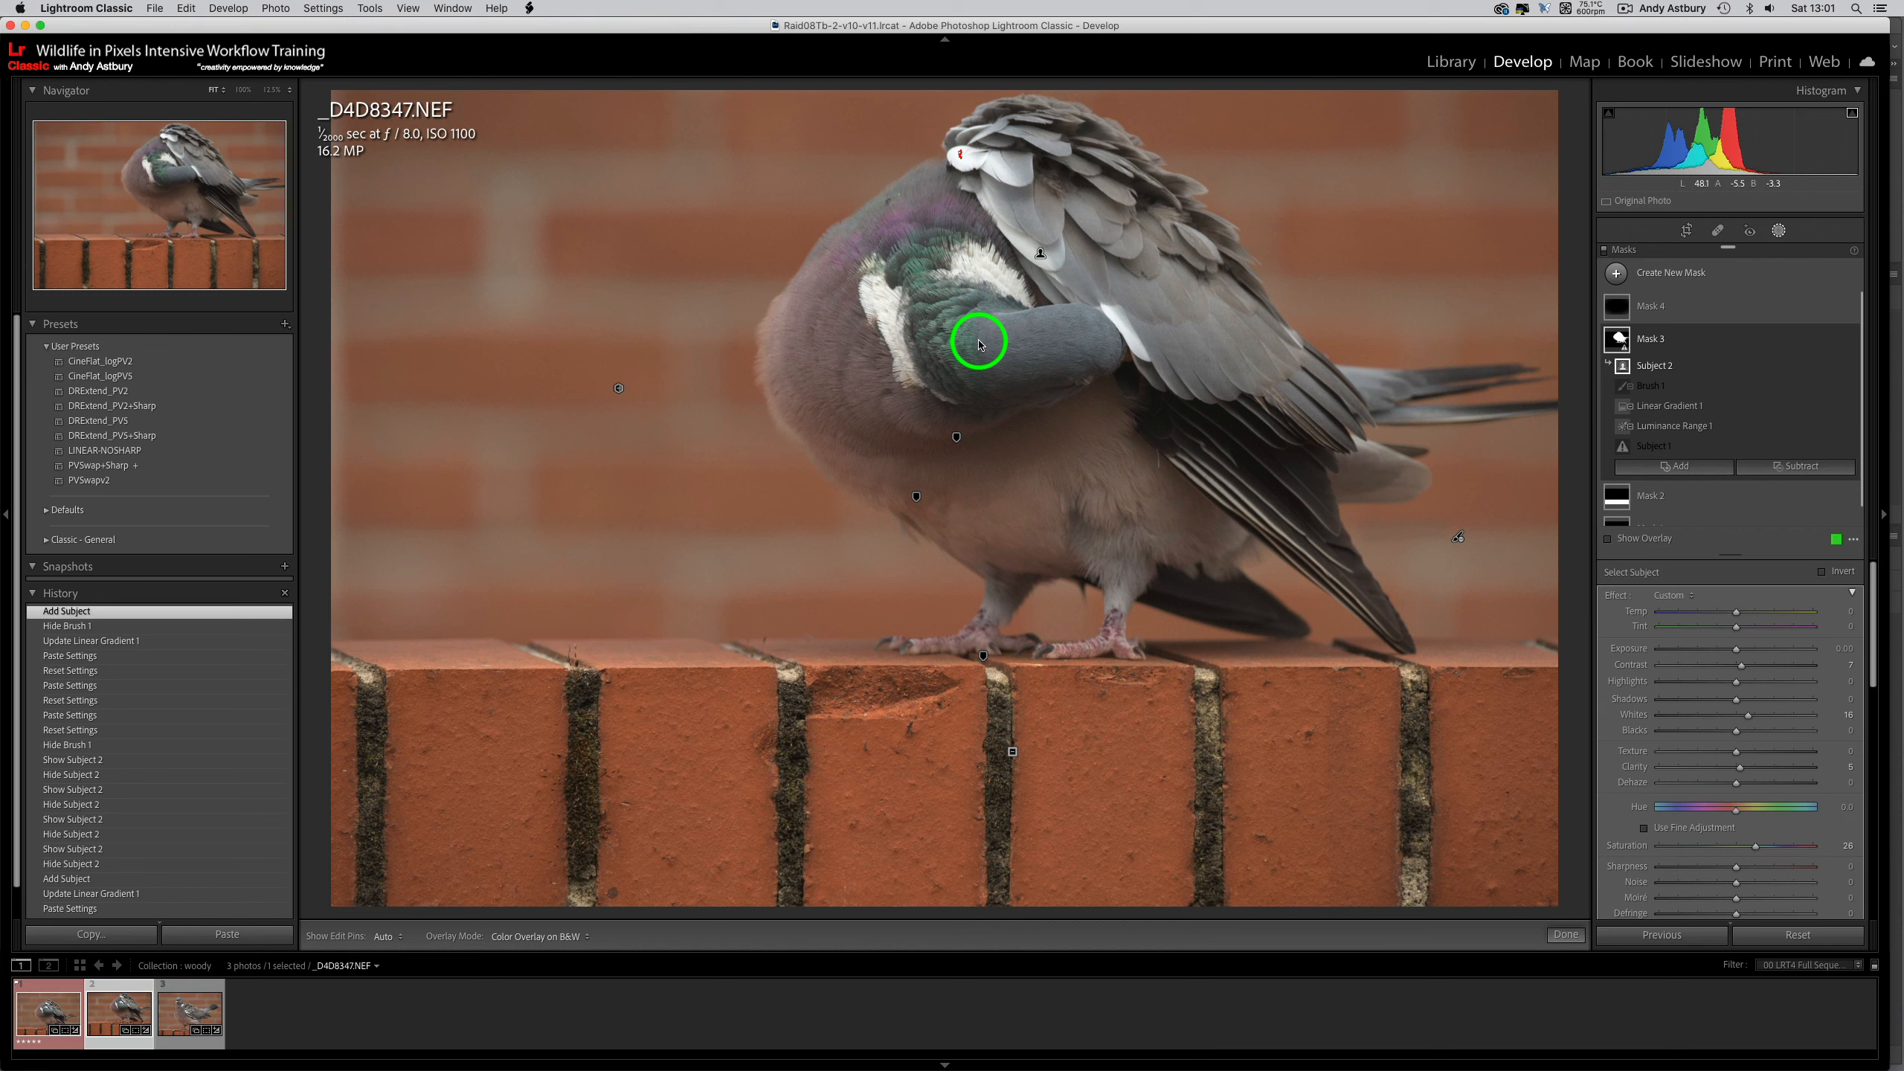
click(1667, 425)
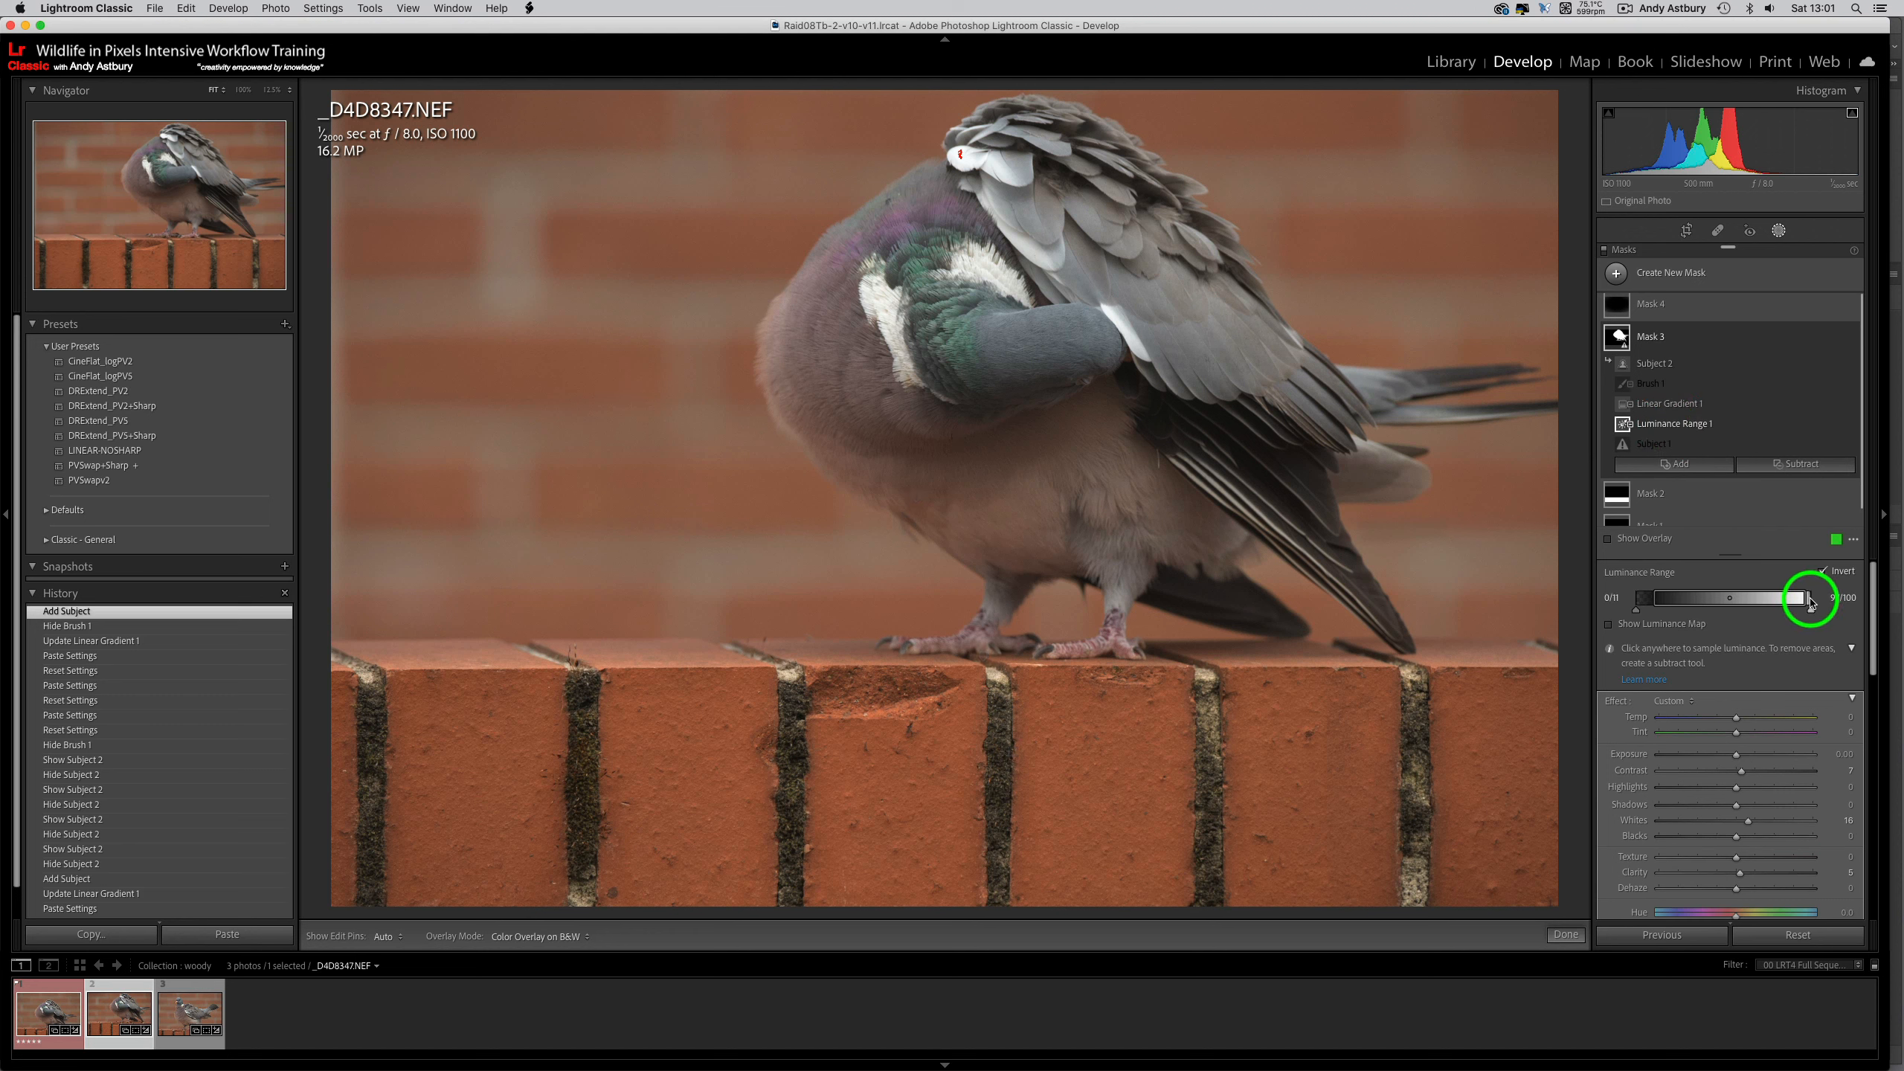
drag(1811, 605, 1801, 603)
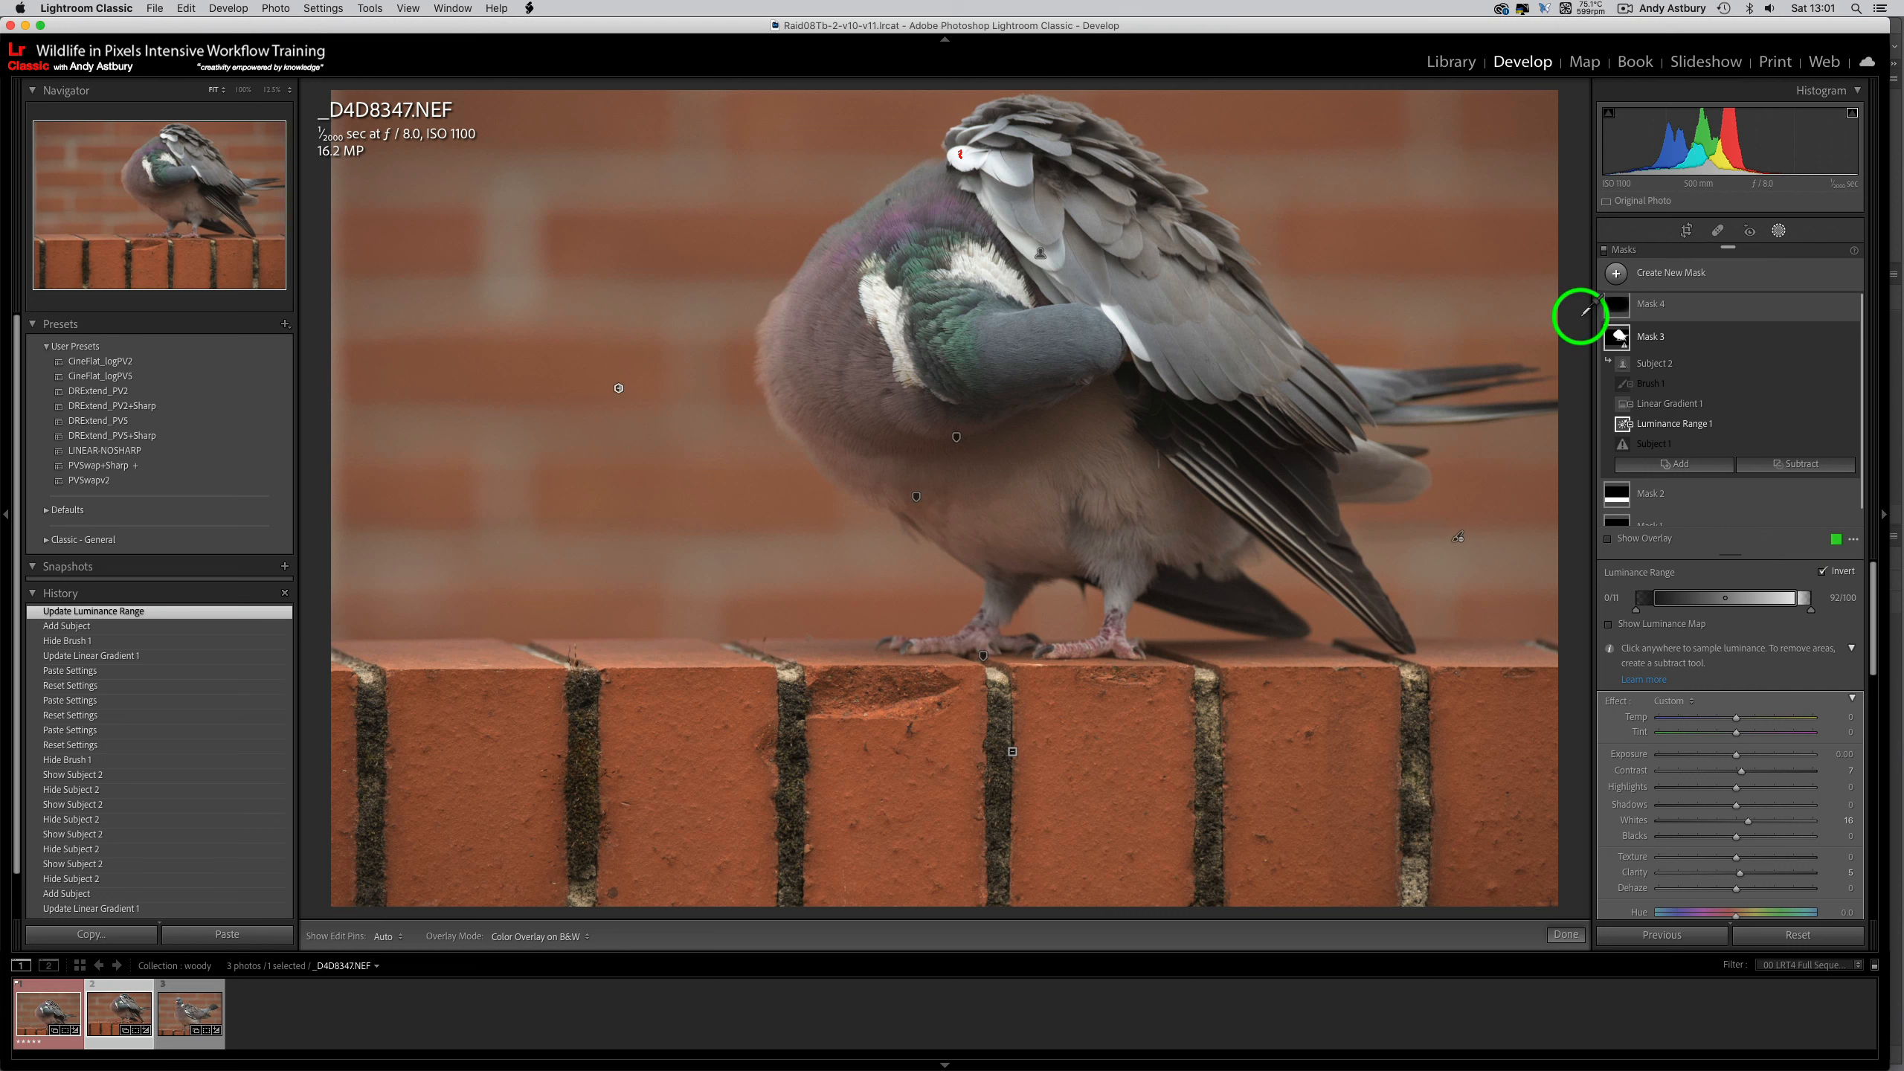
- Hide Brush 1 in Mask 1 and add a new Select Subject selection to that mask
scroll(1683, 353, down, 2)
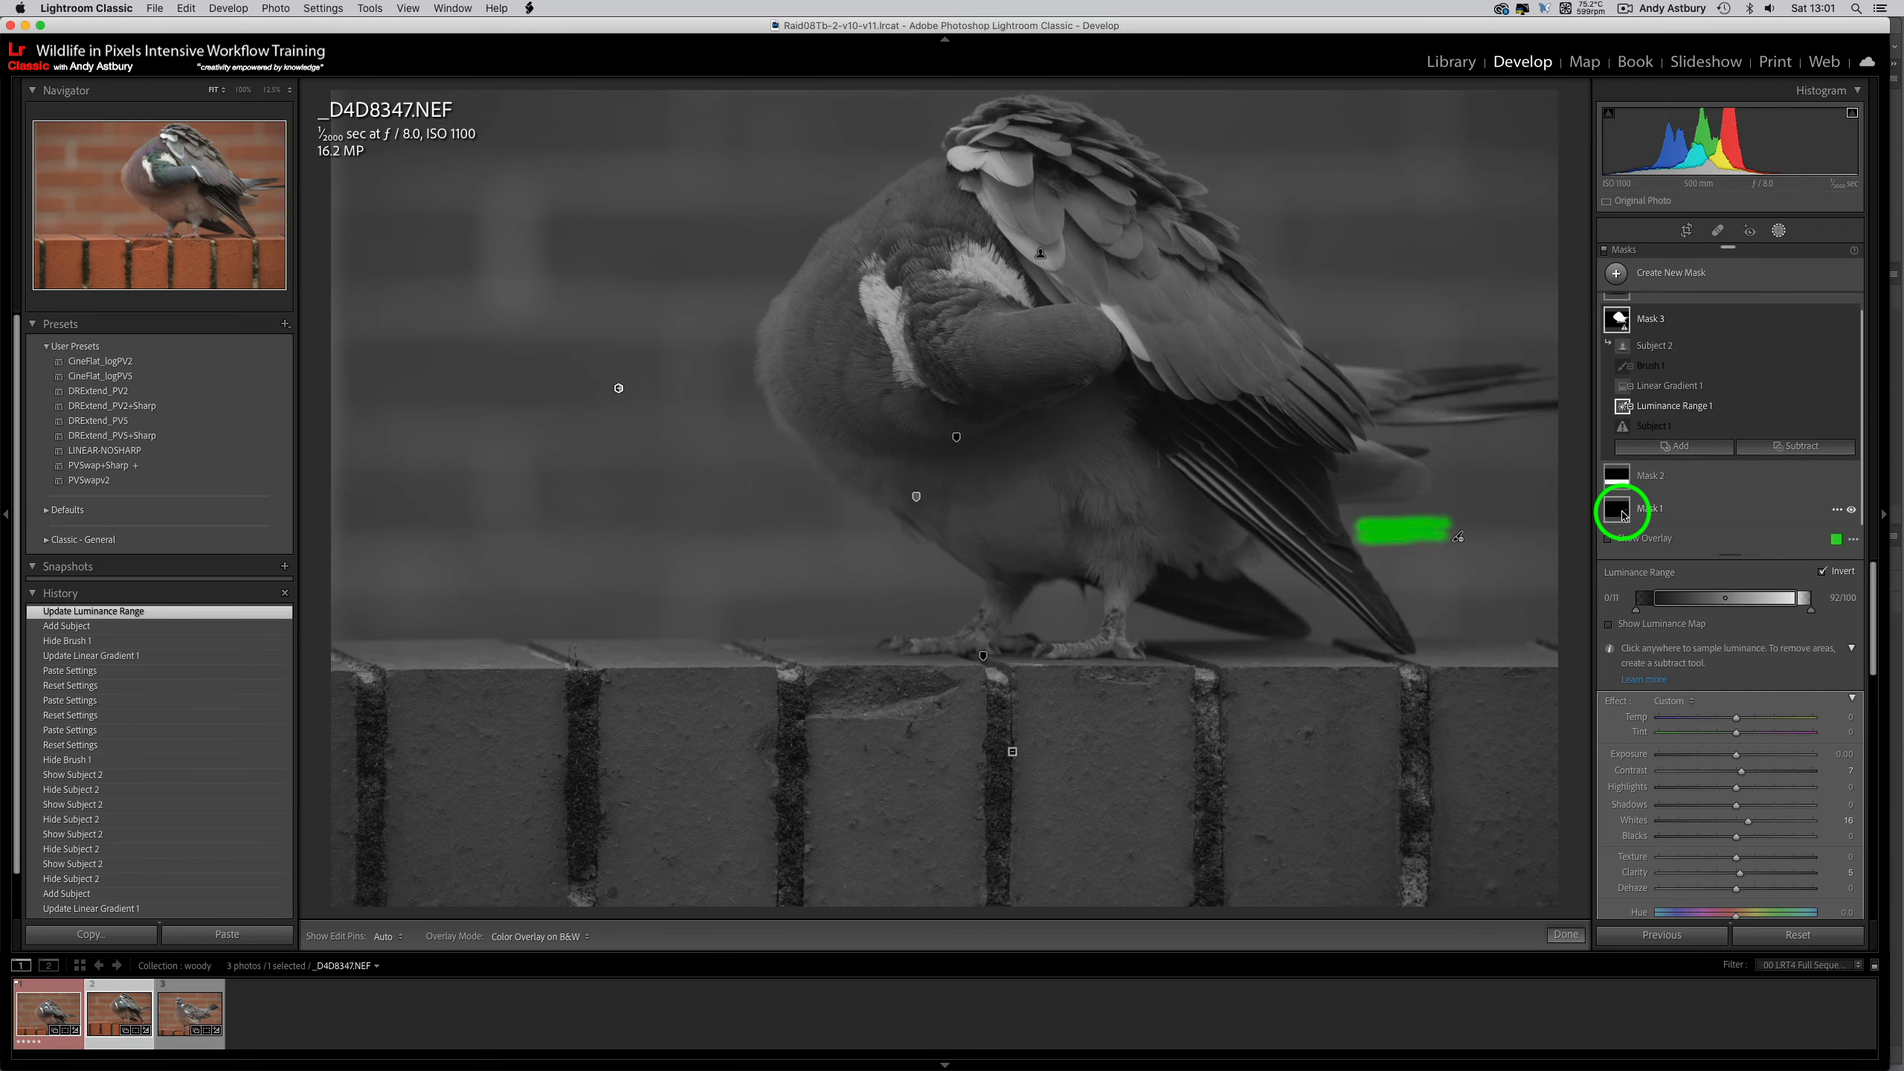
click(1623, 509)
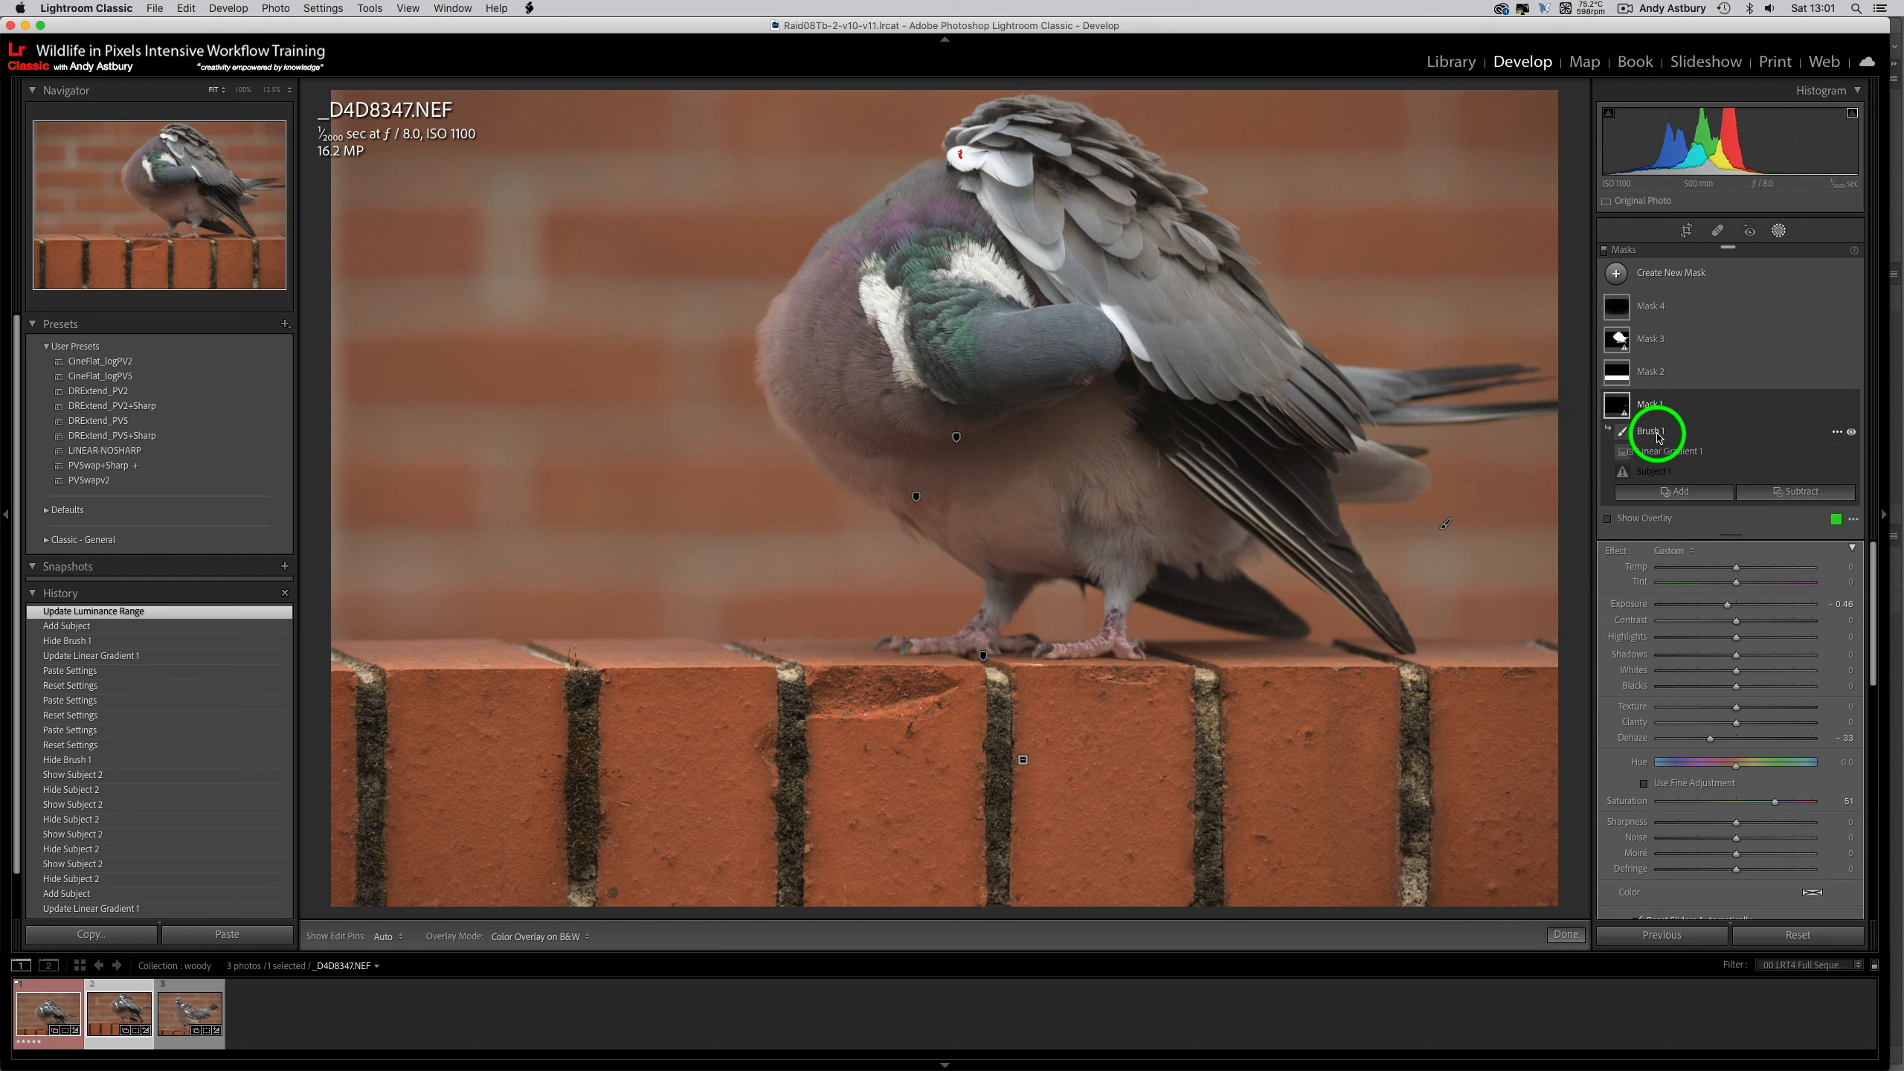
click(1850, 434)
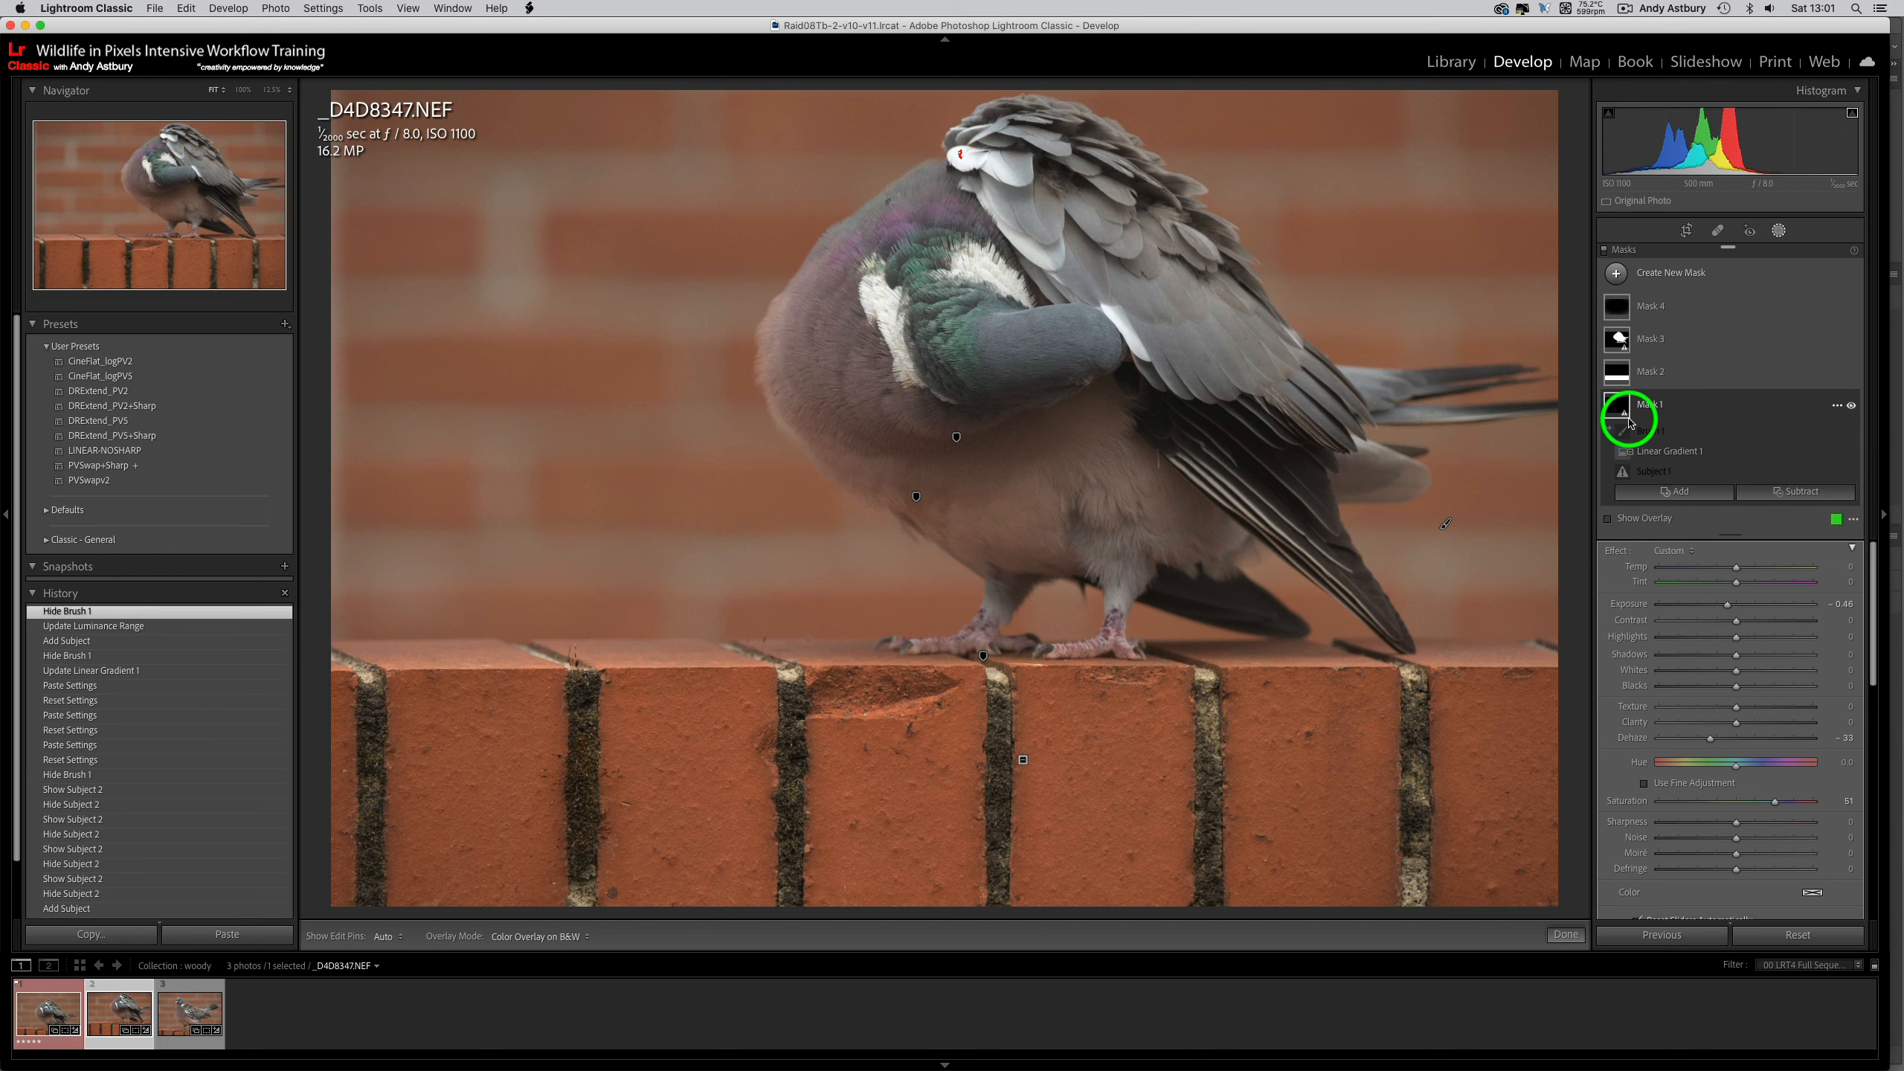
mouse_move(1615, 413)
click(369, 8)
mouse_move(386, 118)
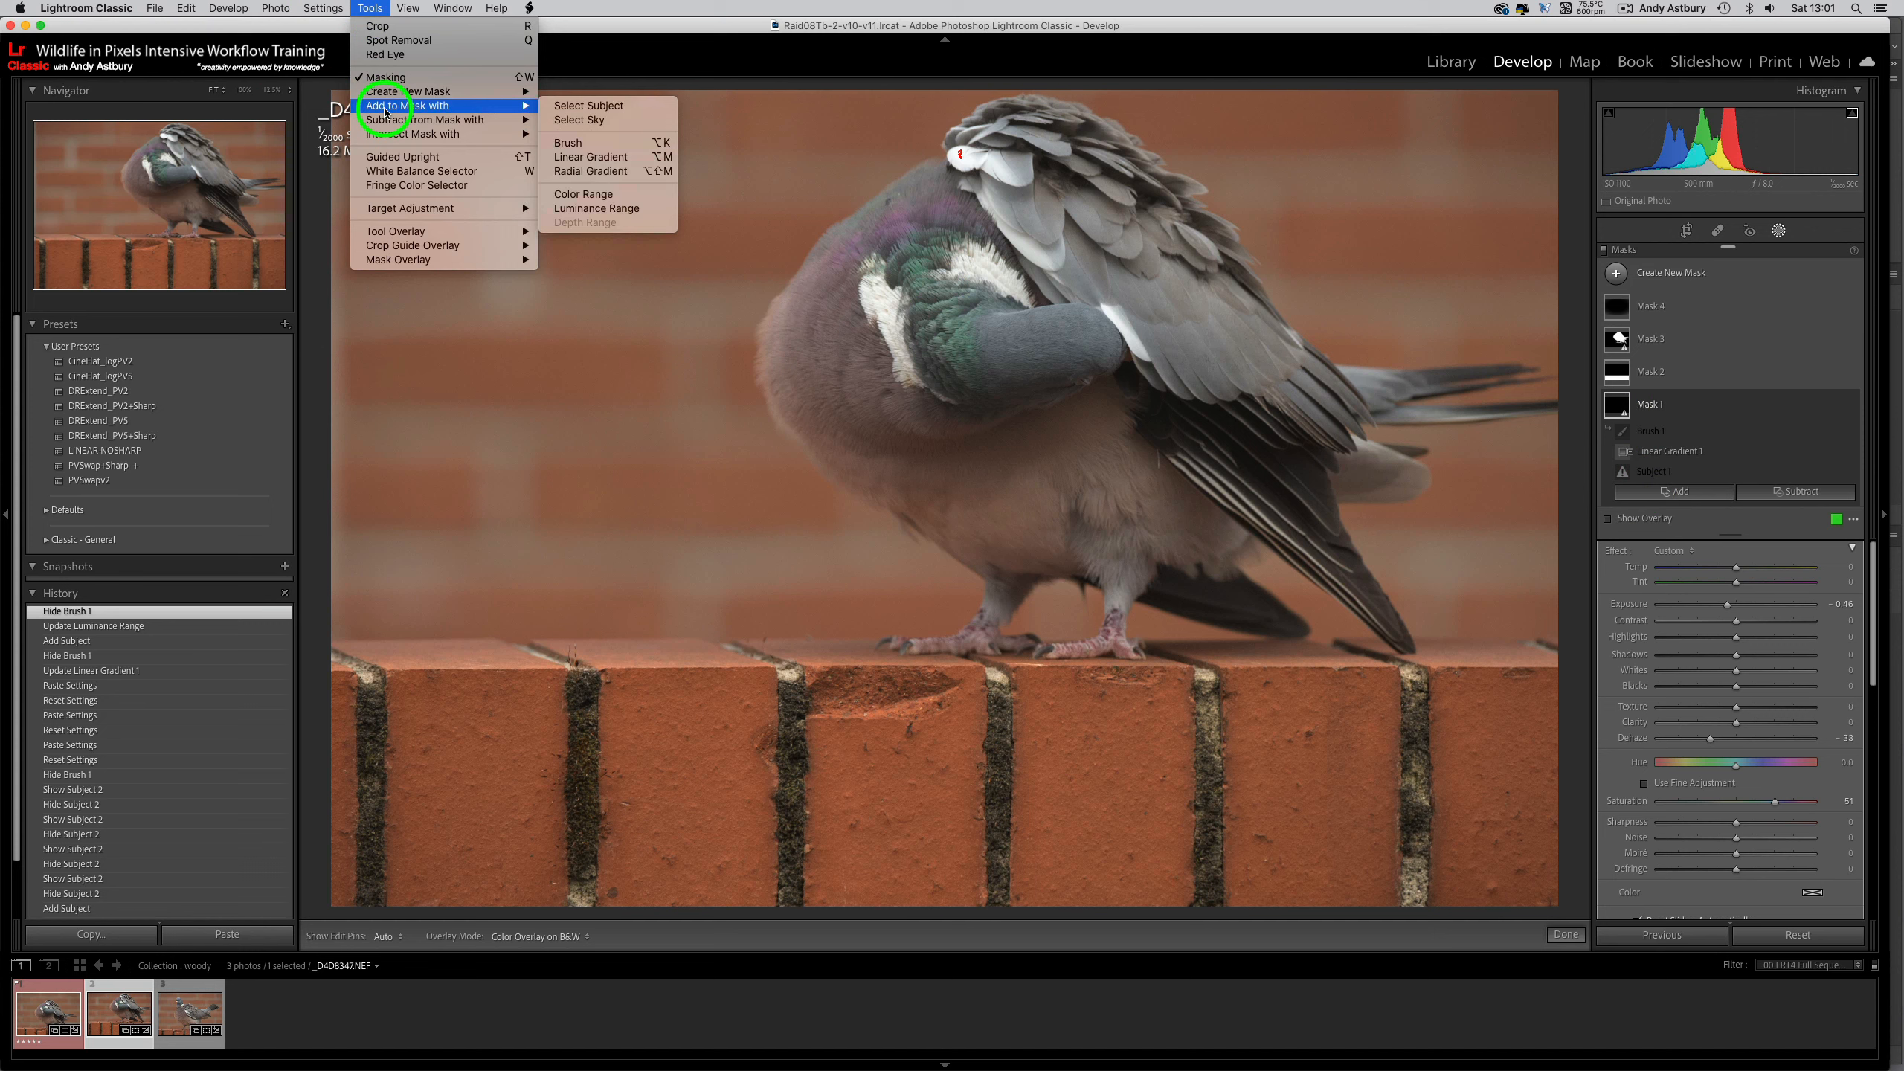
click(599, 111)
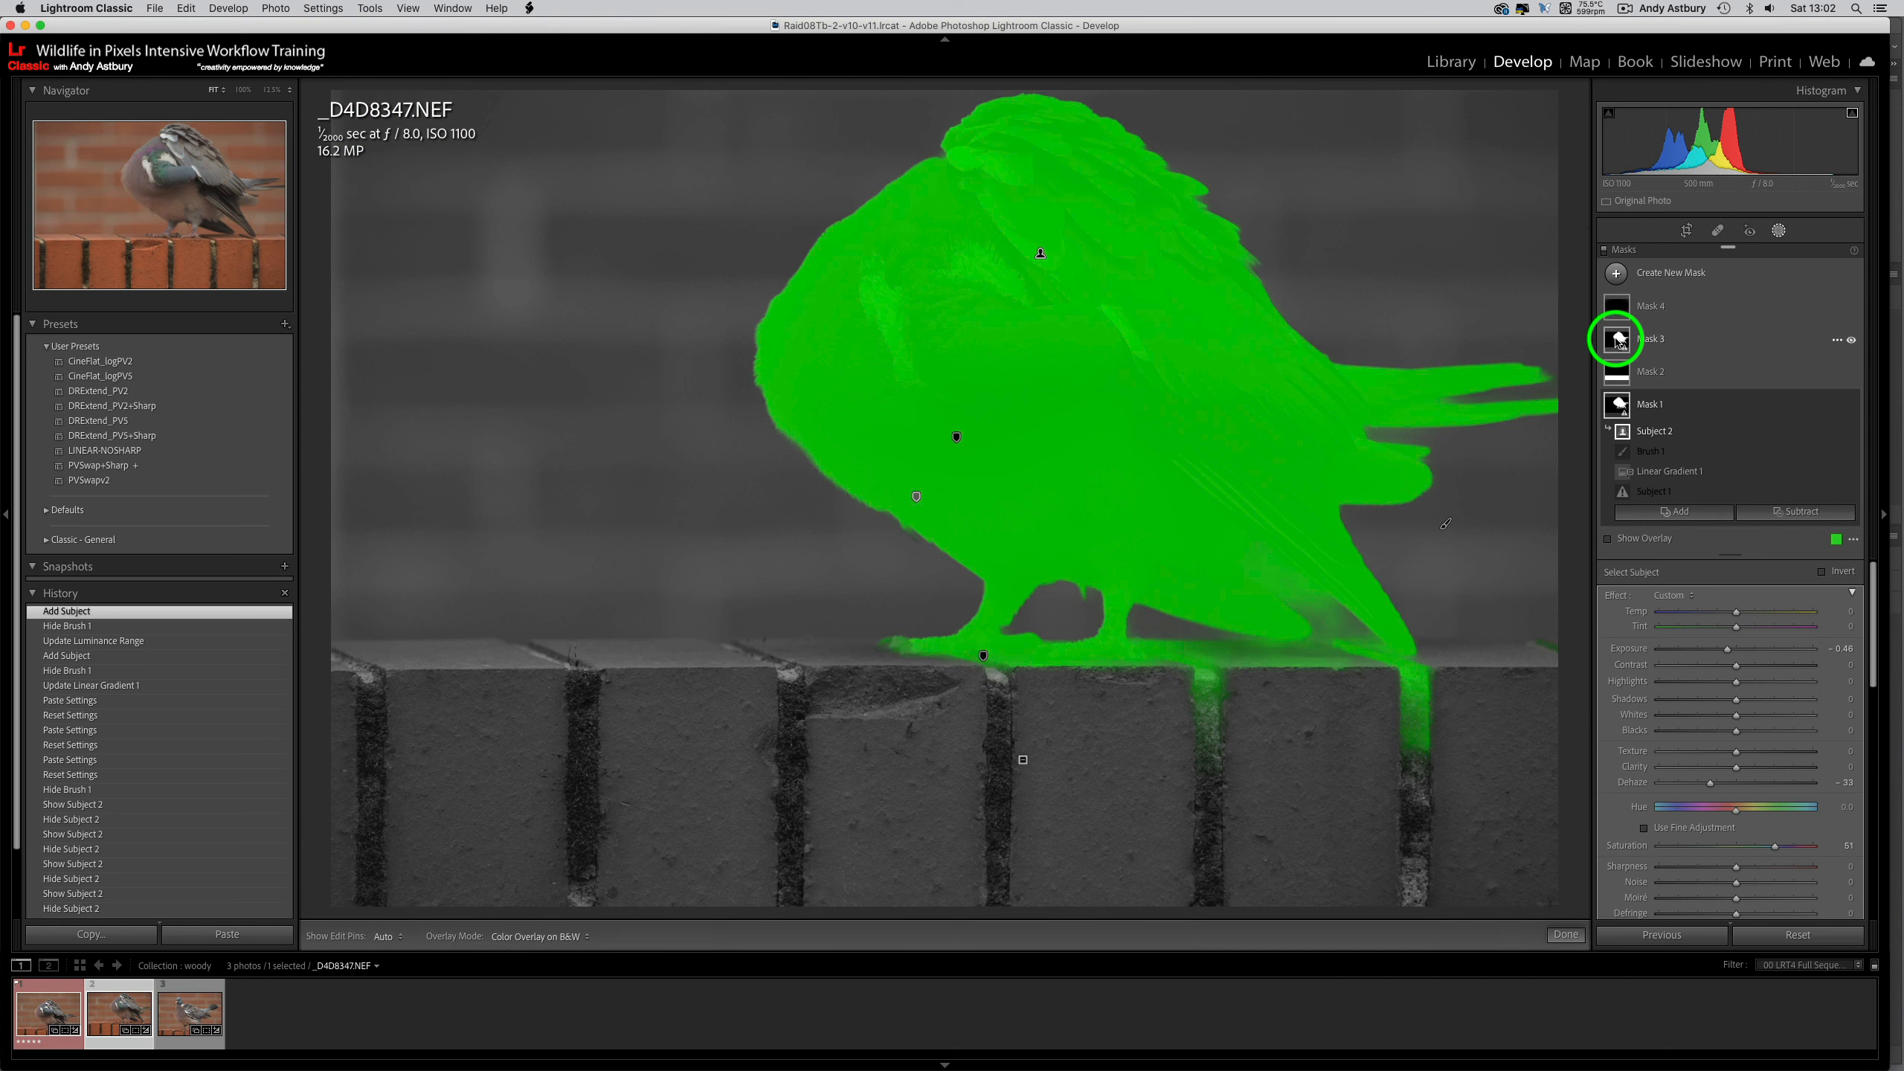
- Review Mask 3 on the photo and reset all develop settings of _D4D8347.NEF
click(1617, 339)
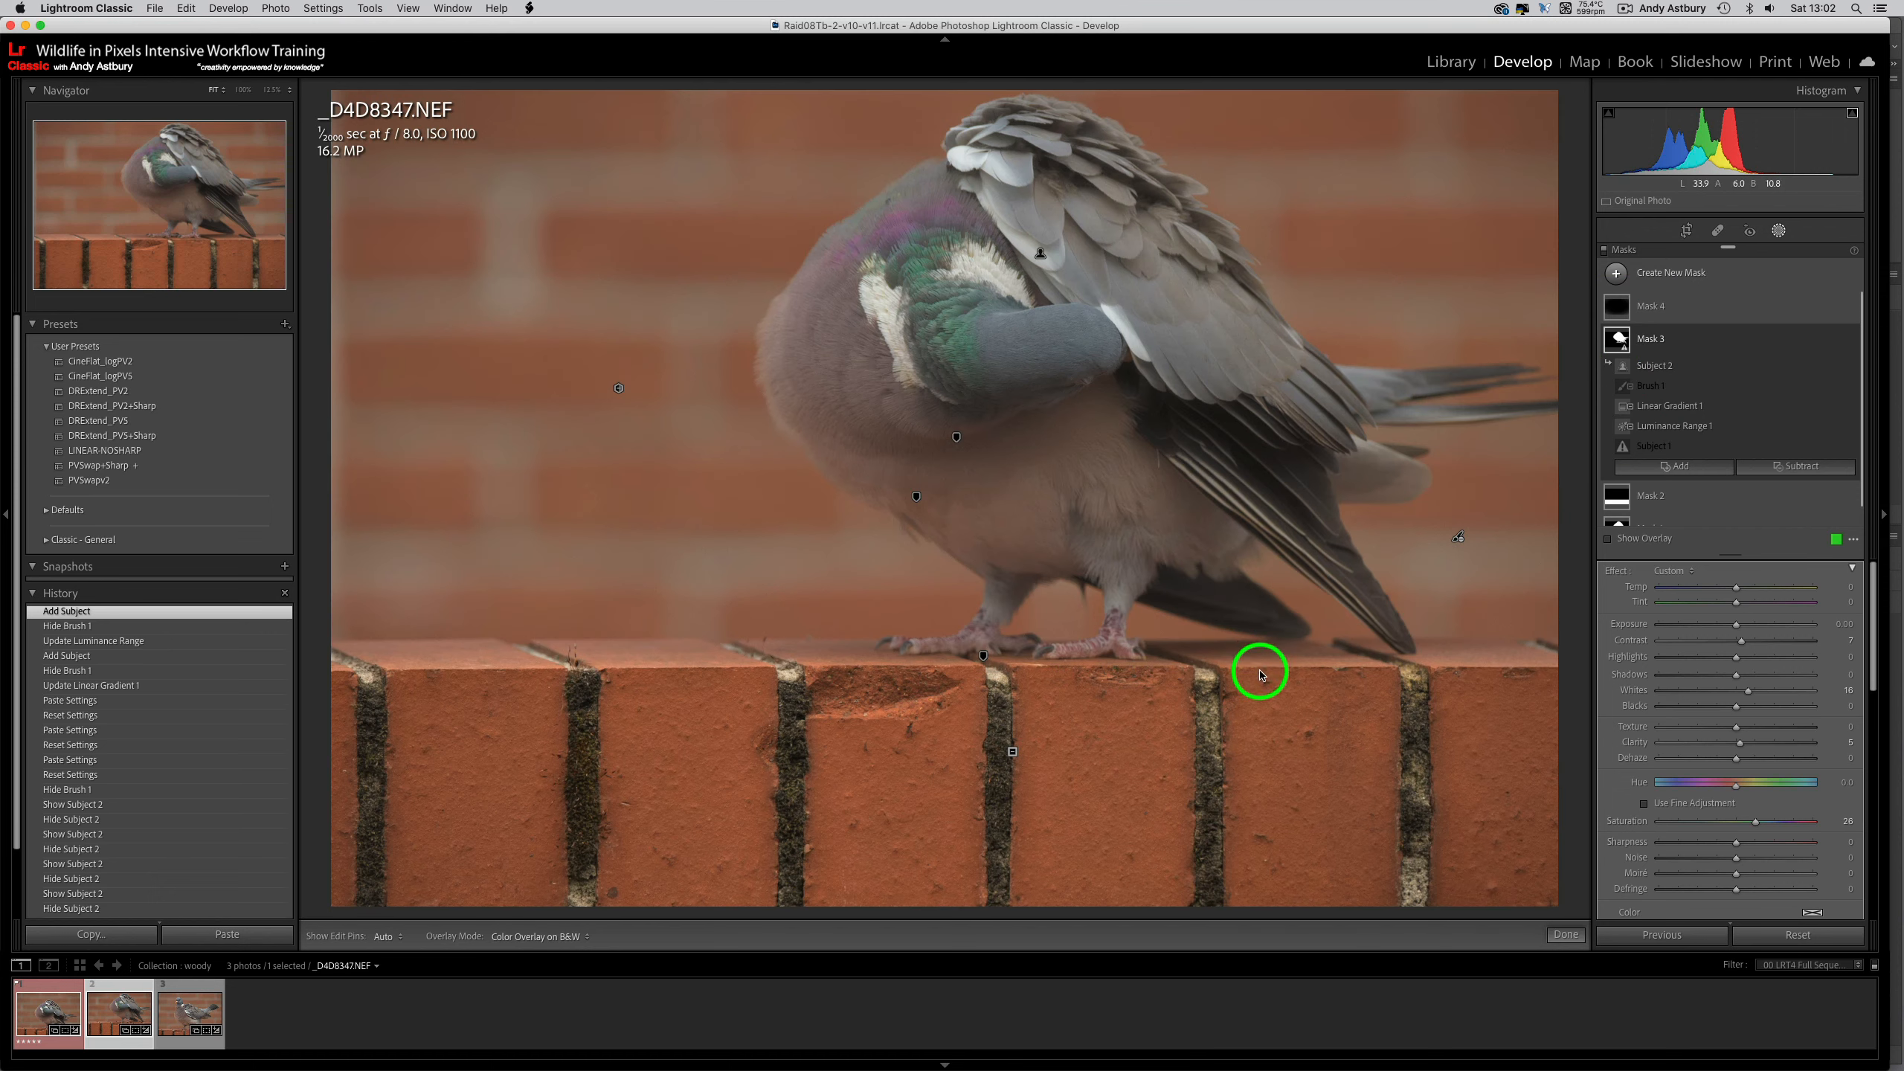
mouse_move(1011, 758)
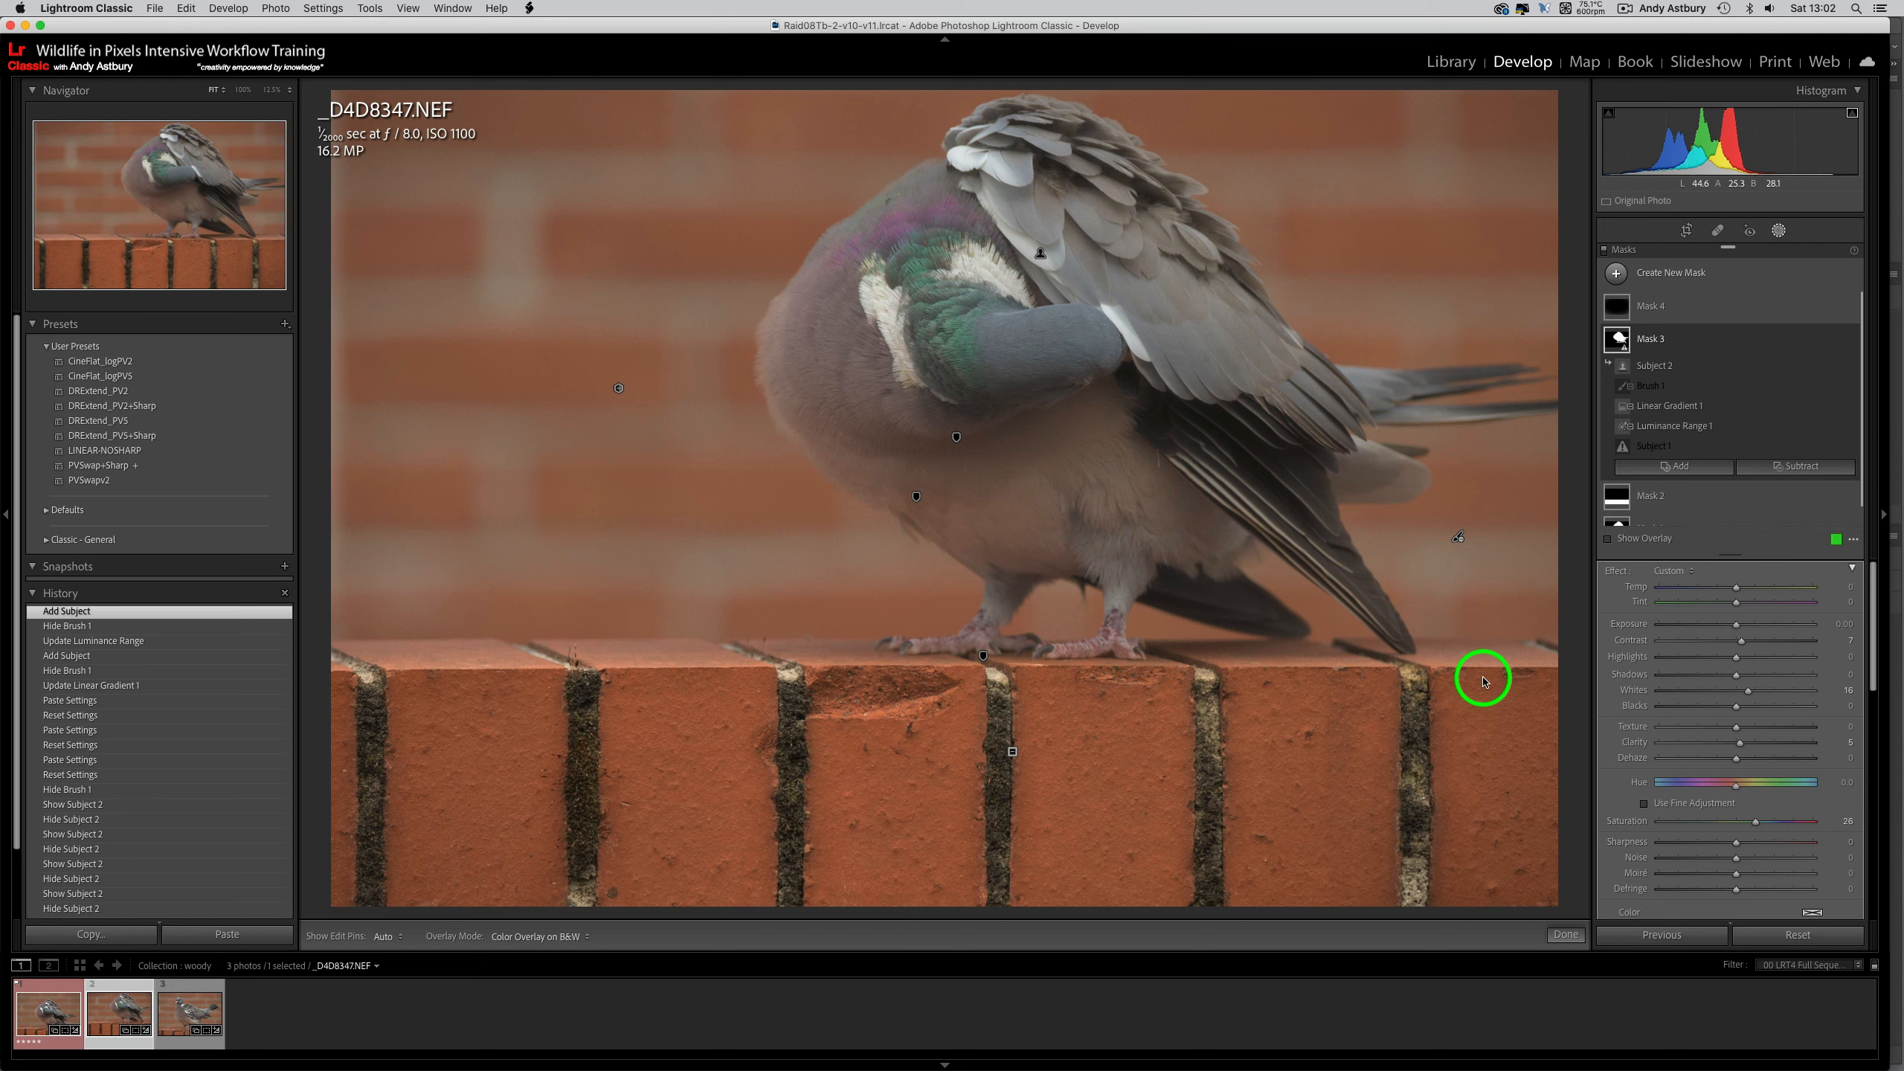
right_click(1019, 468)
mouse_move(1051, 471)
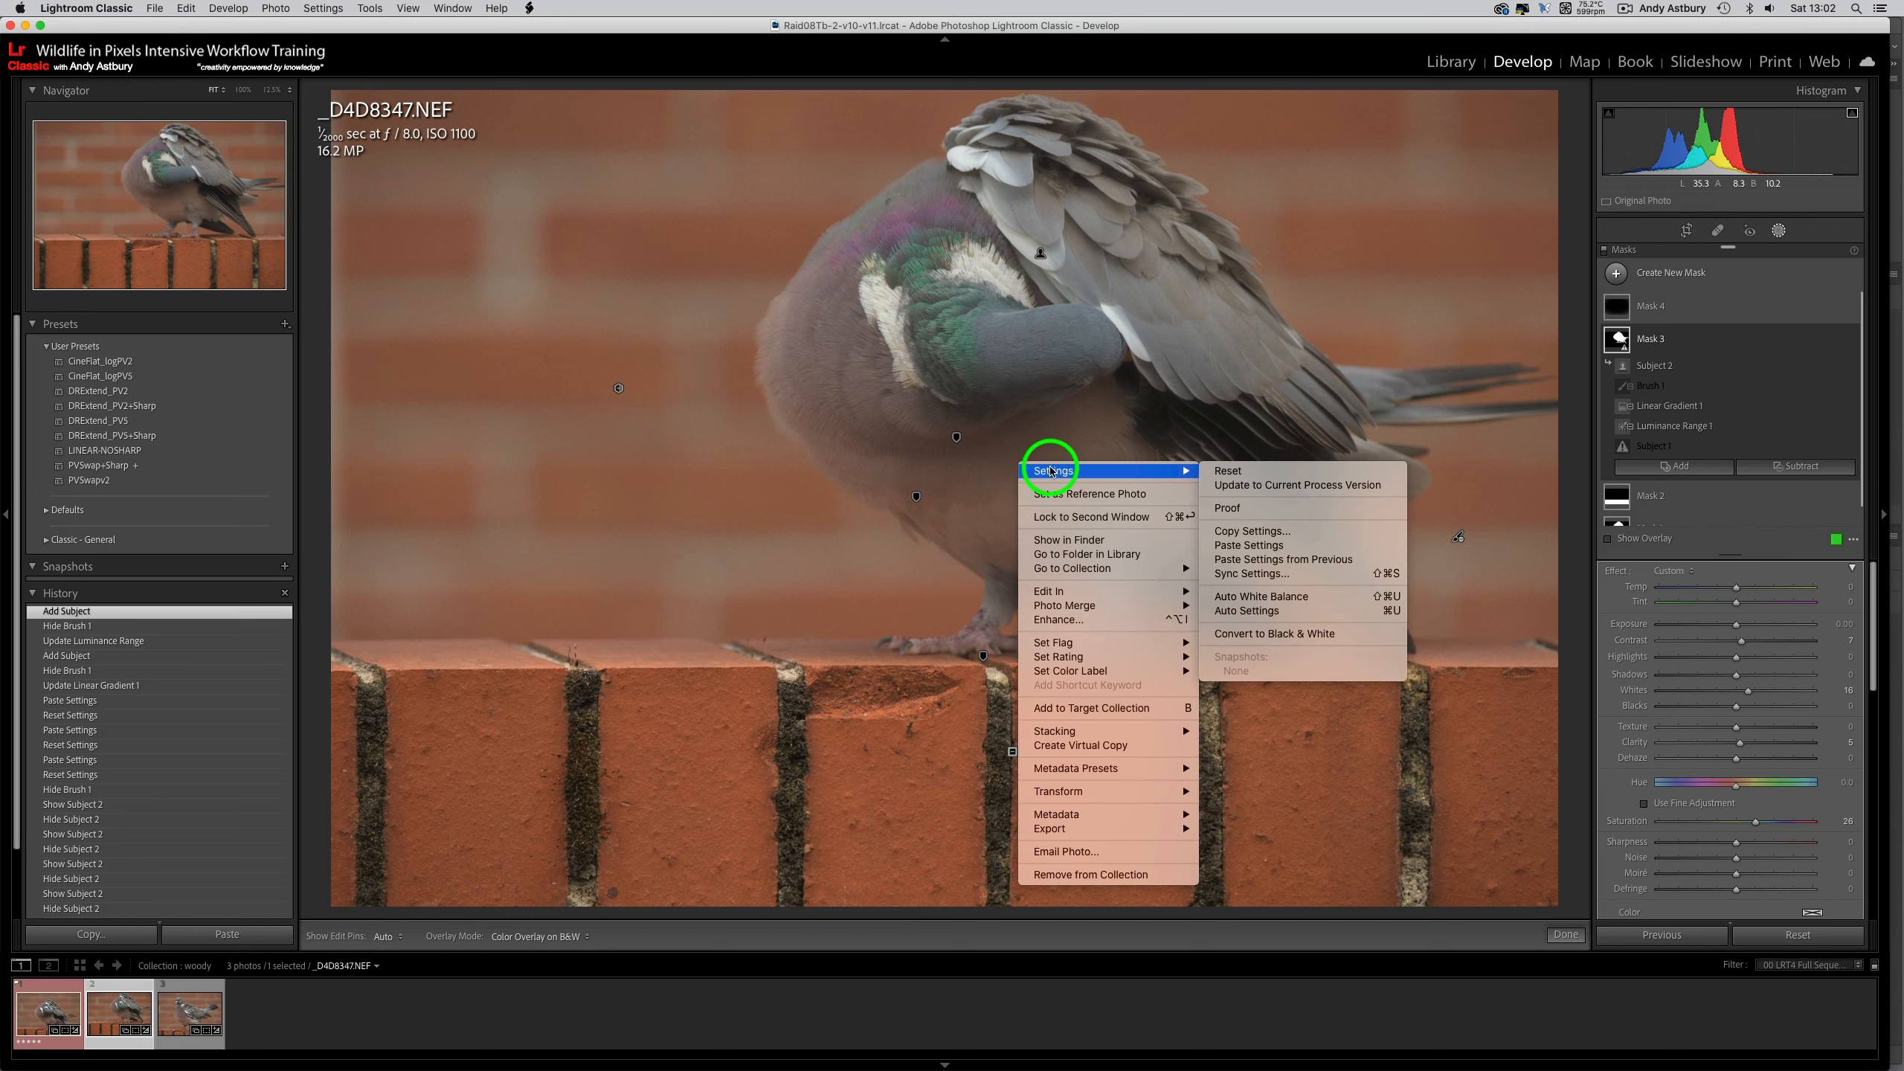
click(1220, 472)
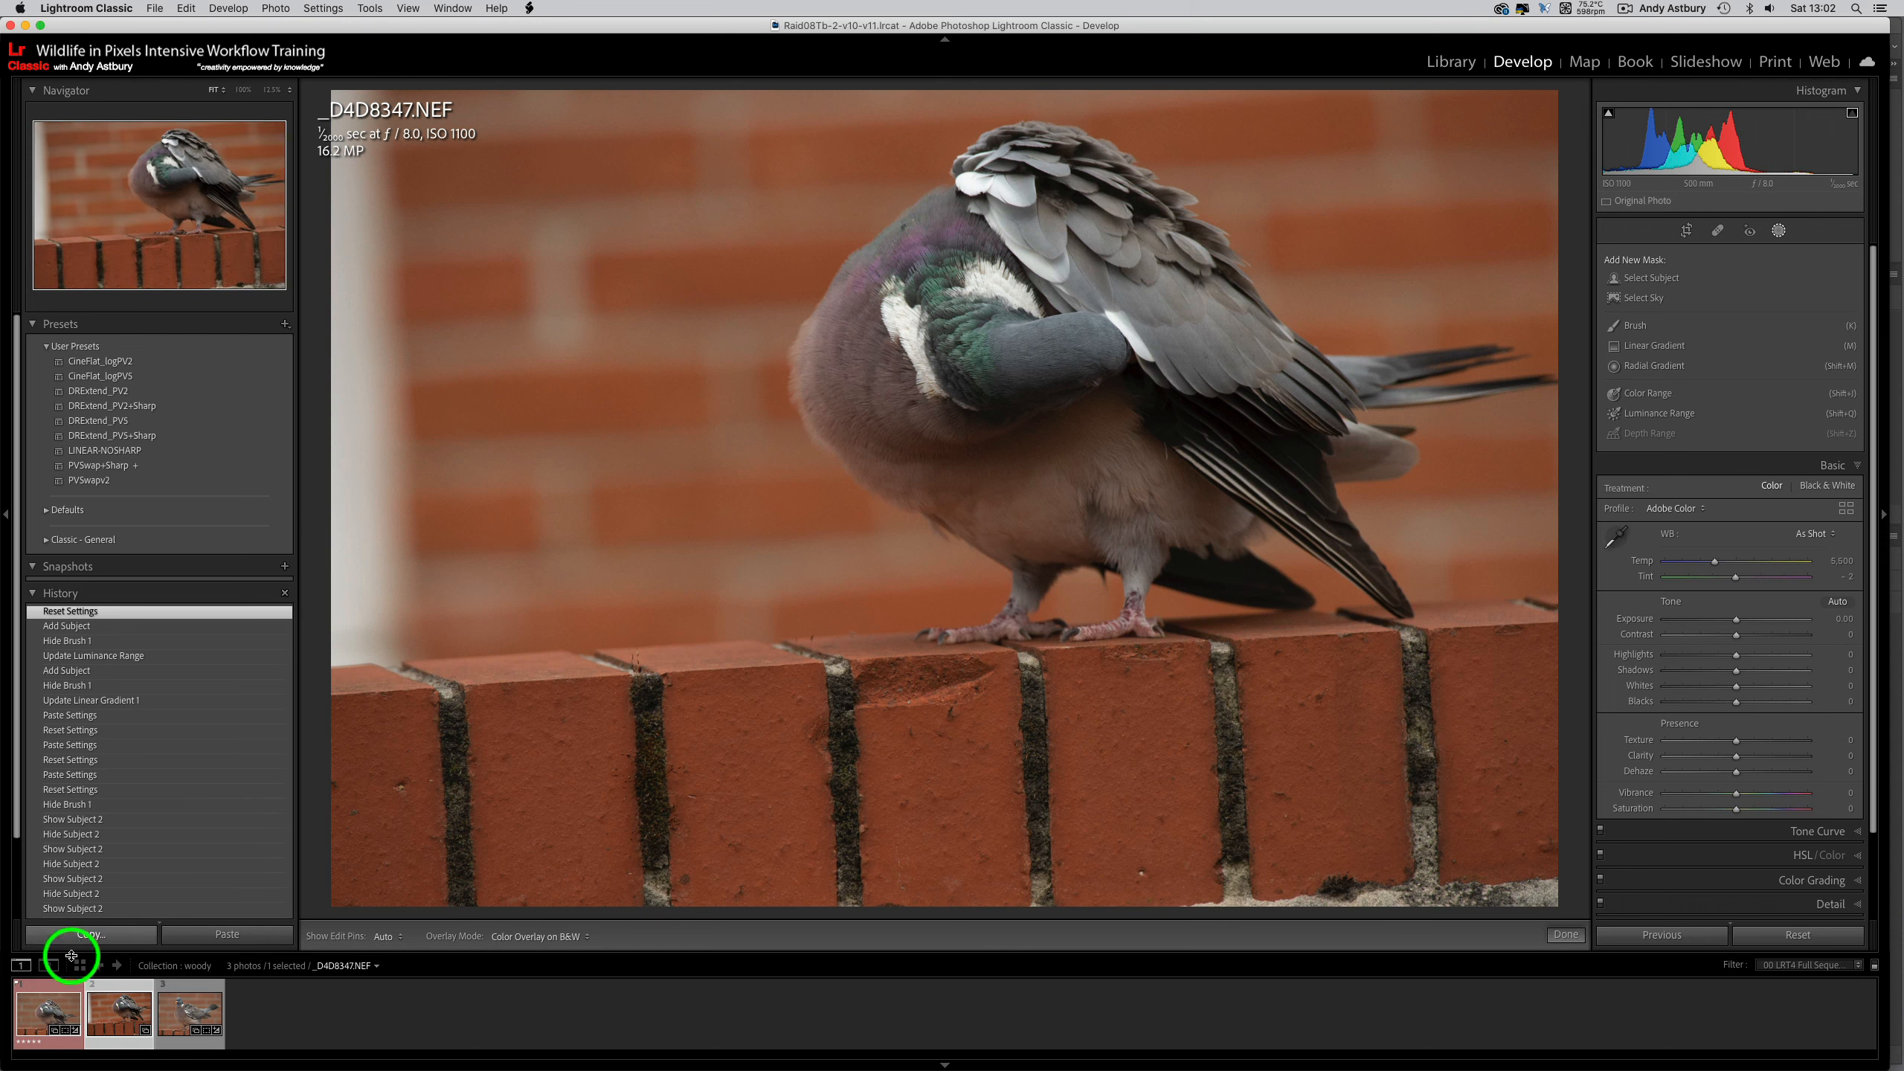
- Copy the develop settings of _D4D8345.NEF with Masking and all four of its masks excluded
click(48, 1008)
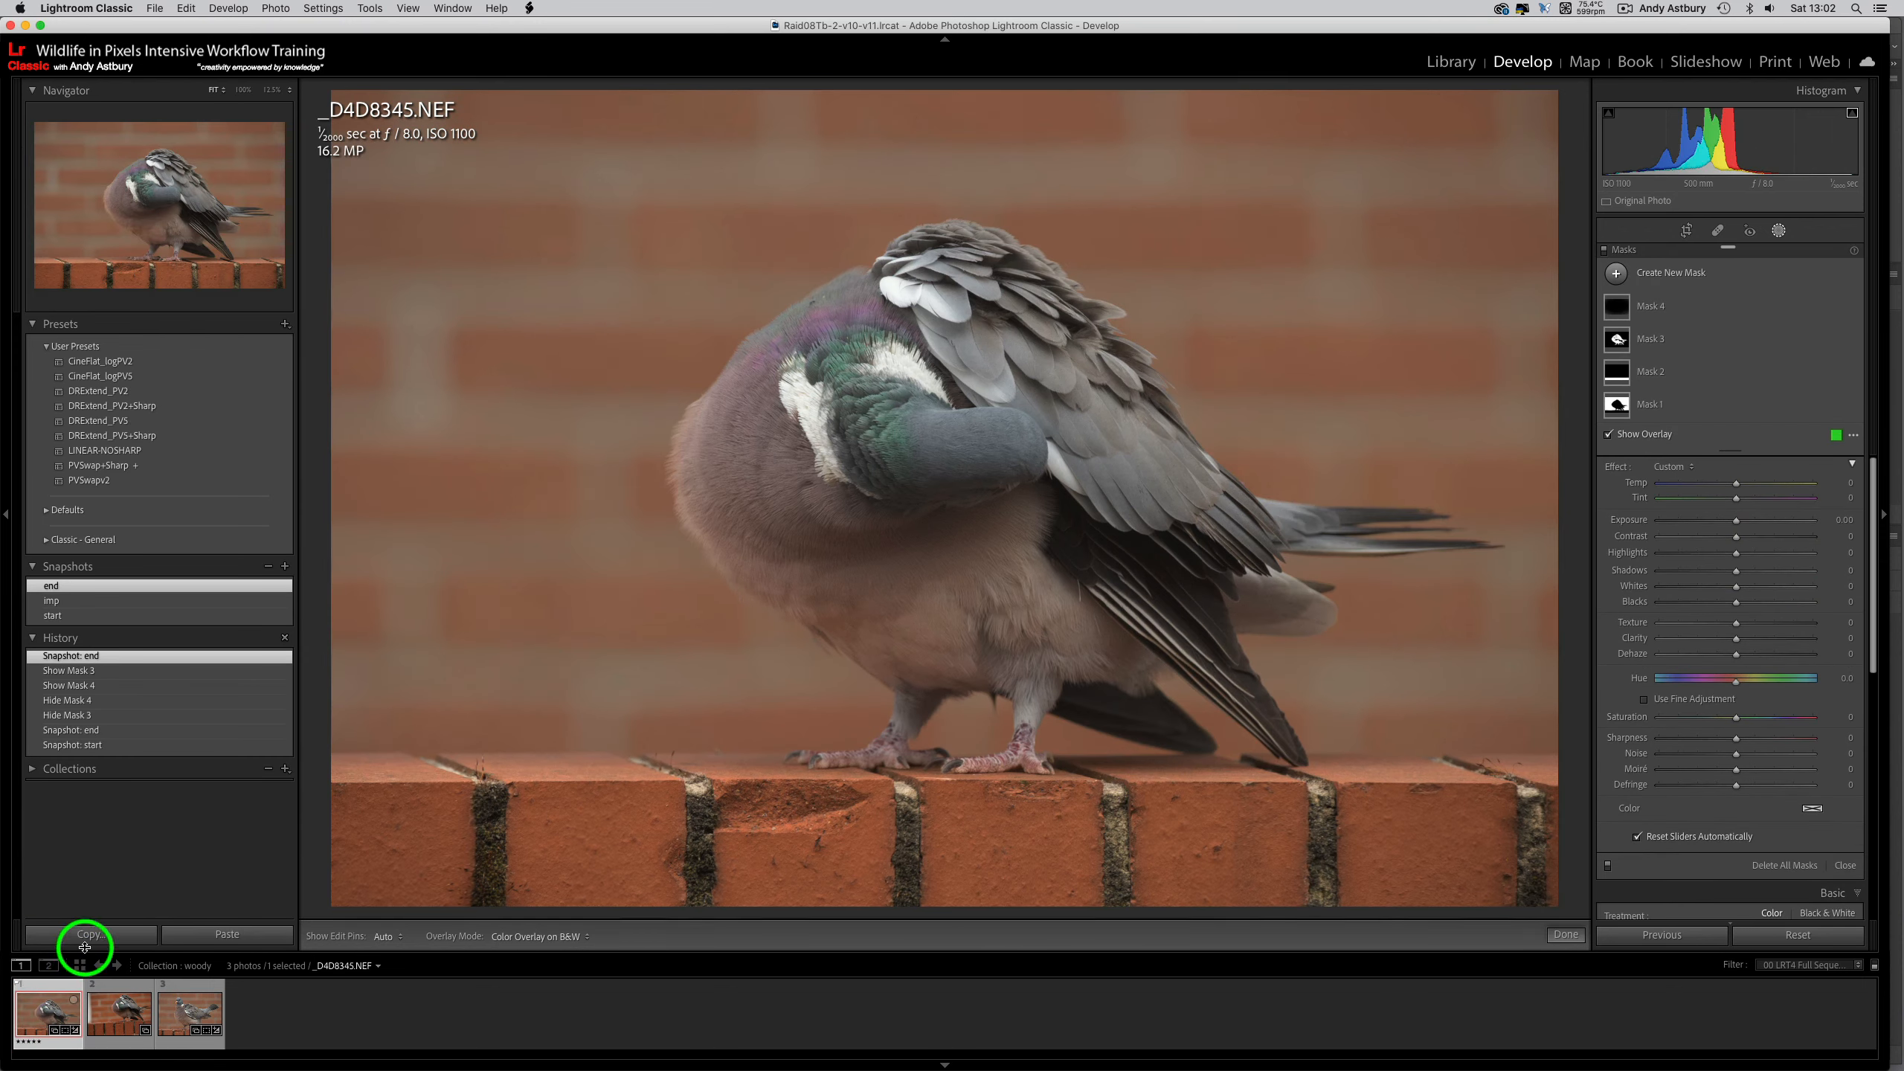
right_click(956, 424)
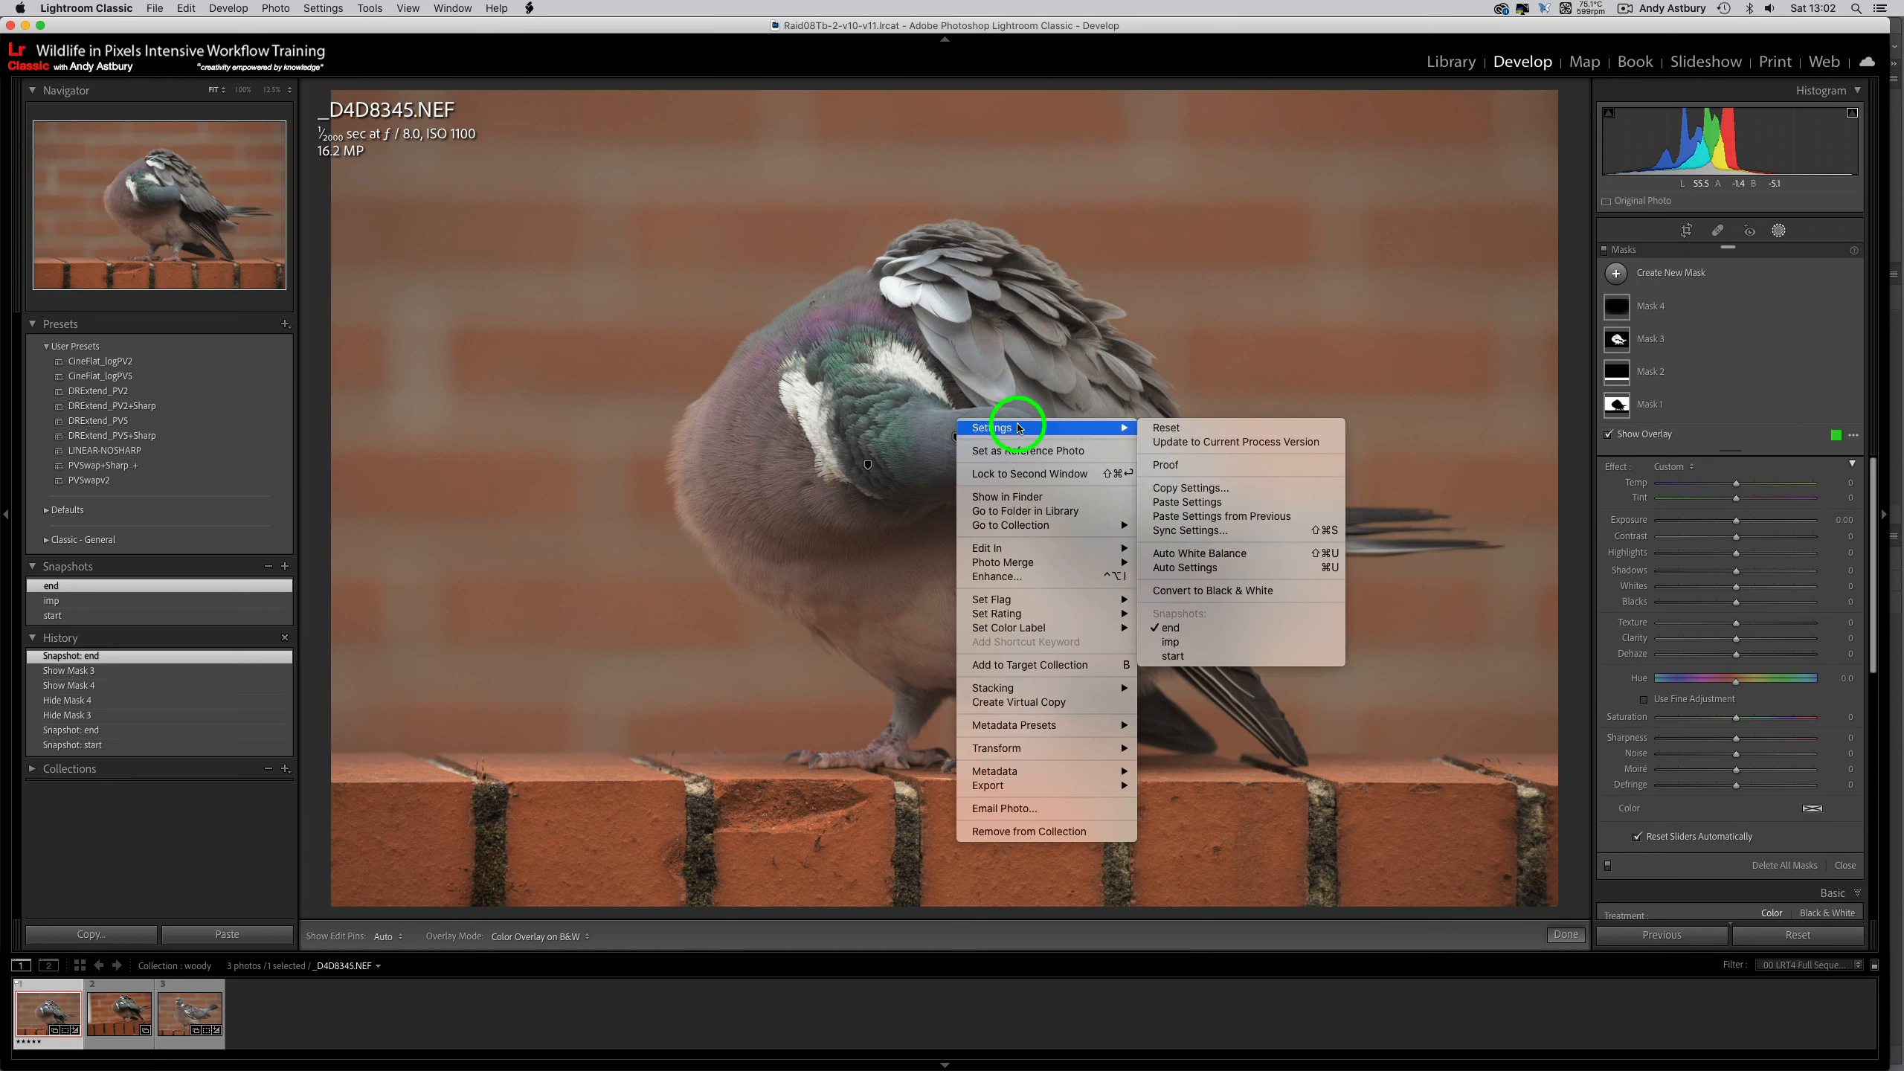
mouse_move(1125, 427)
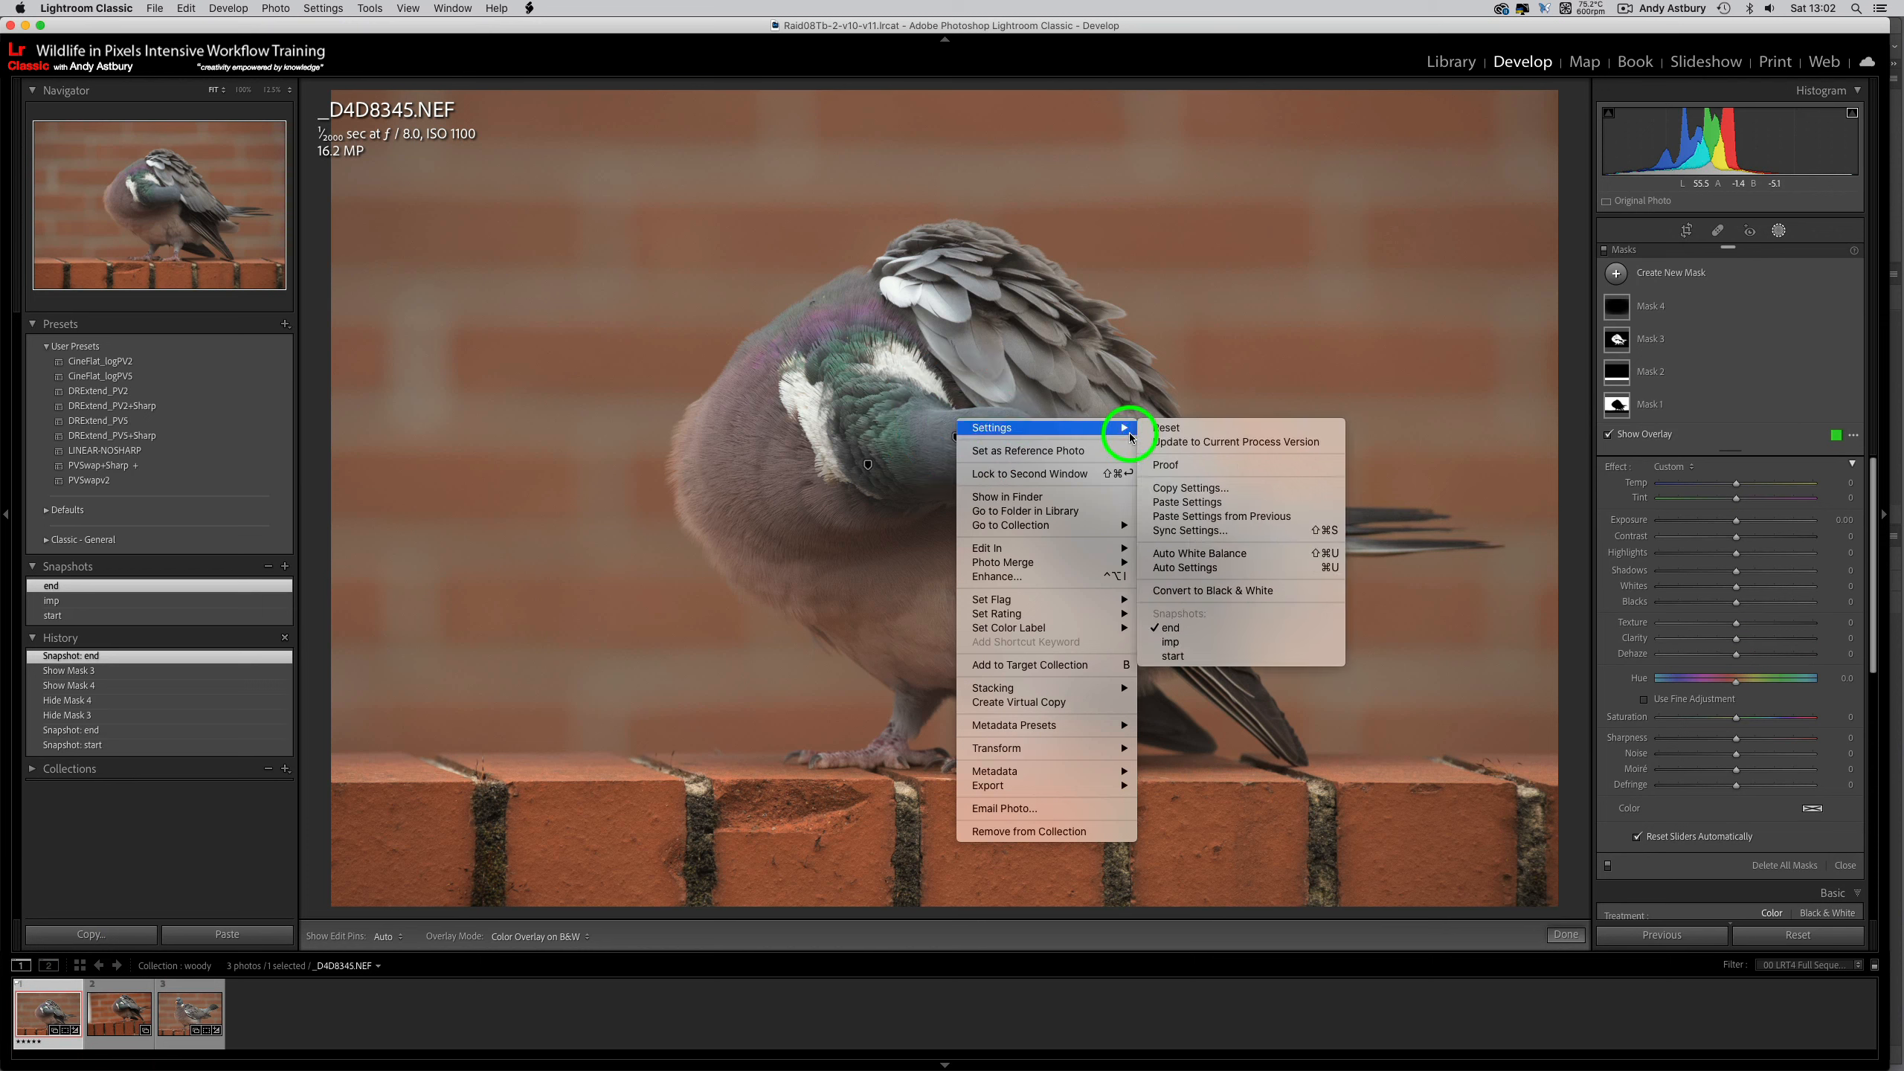
click(1187, 489)
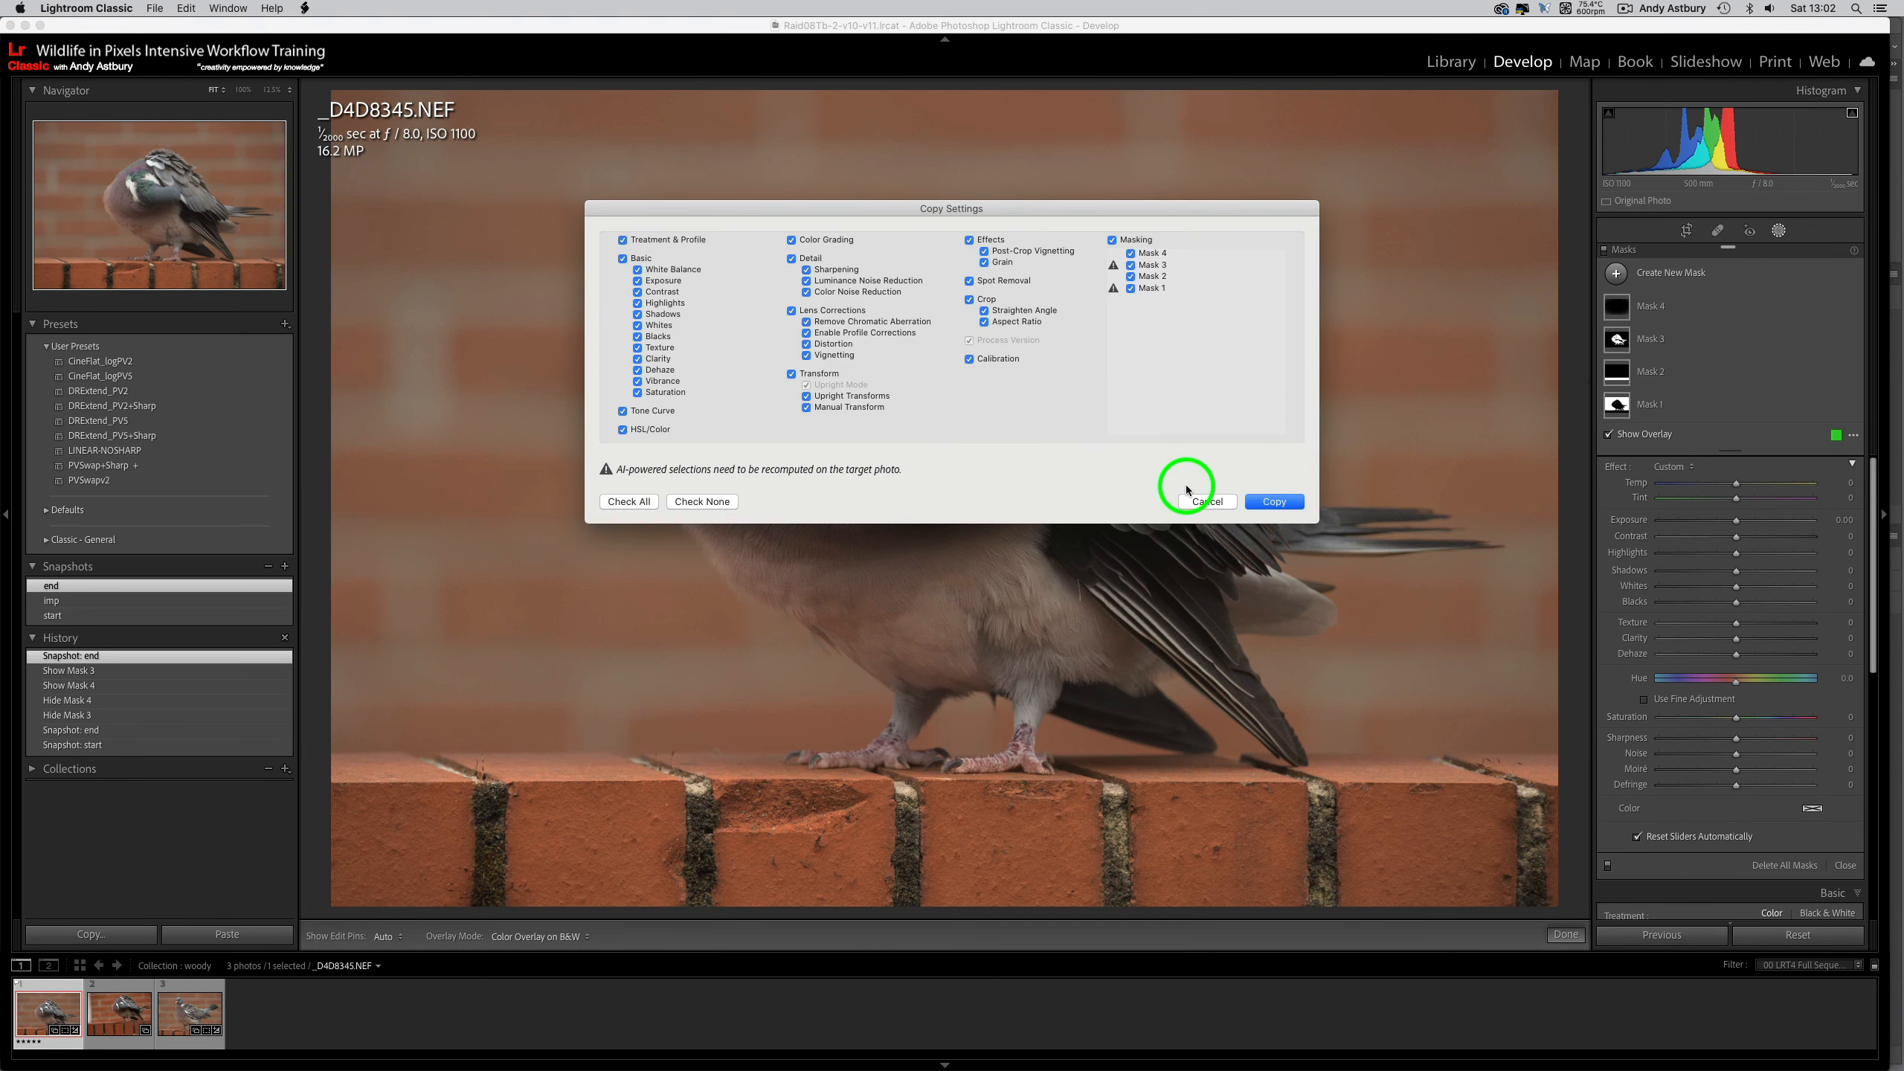
click(1111, 241)
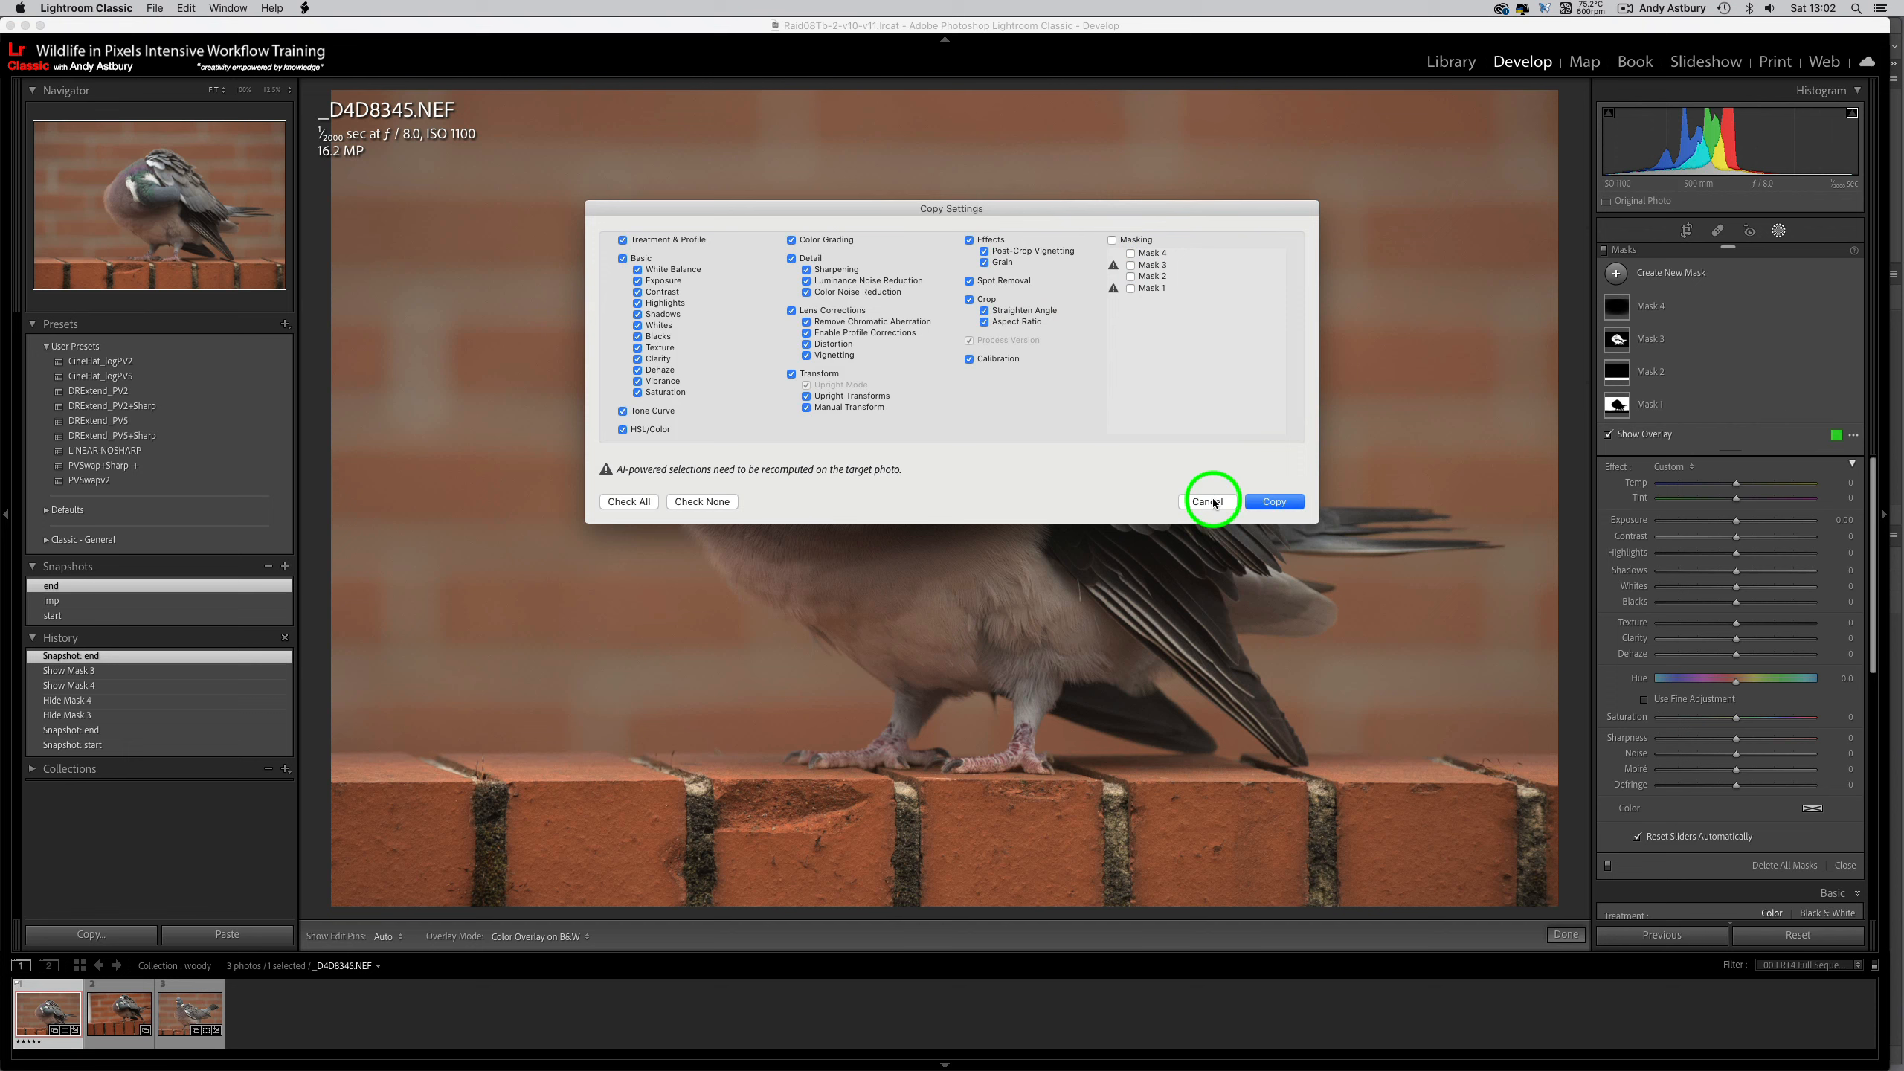
click(1288, 499)
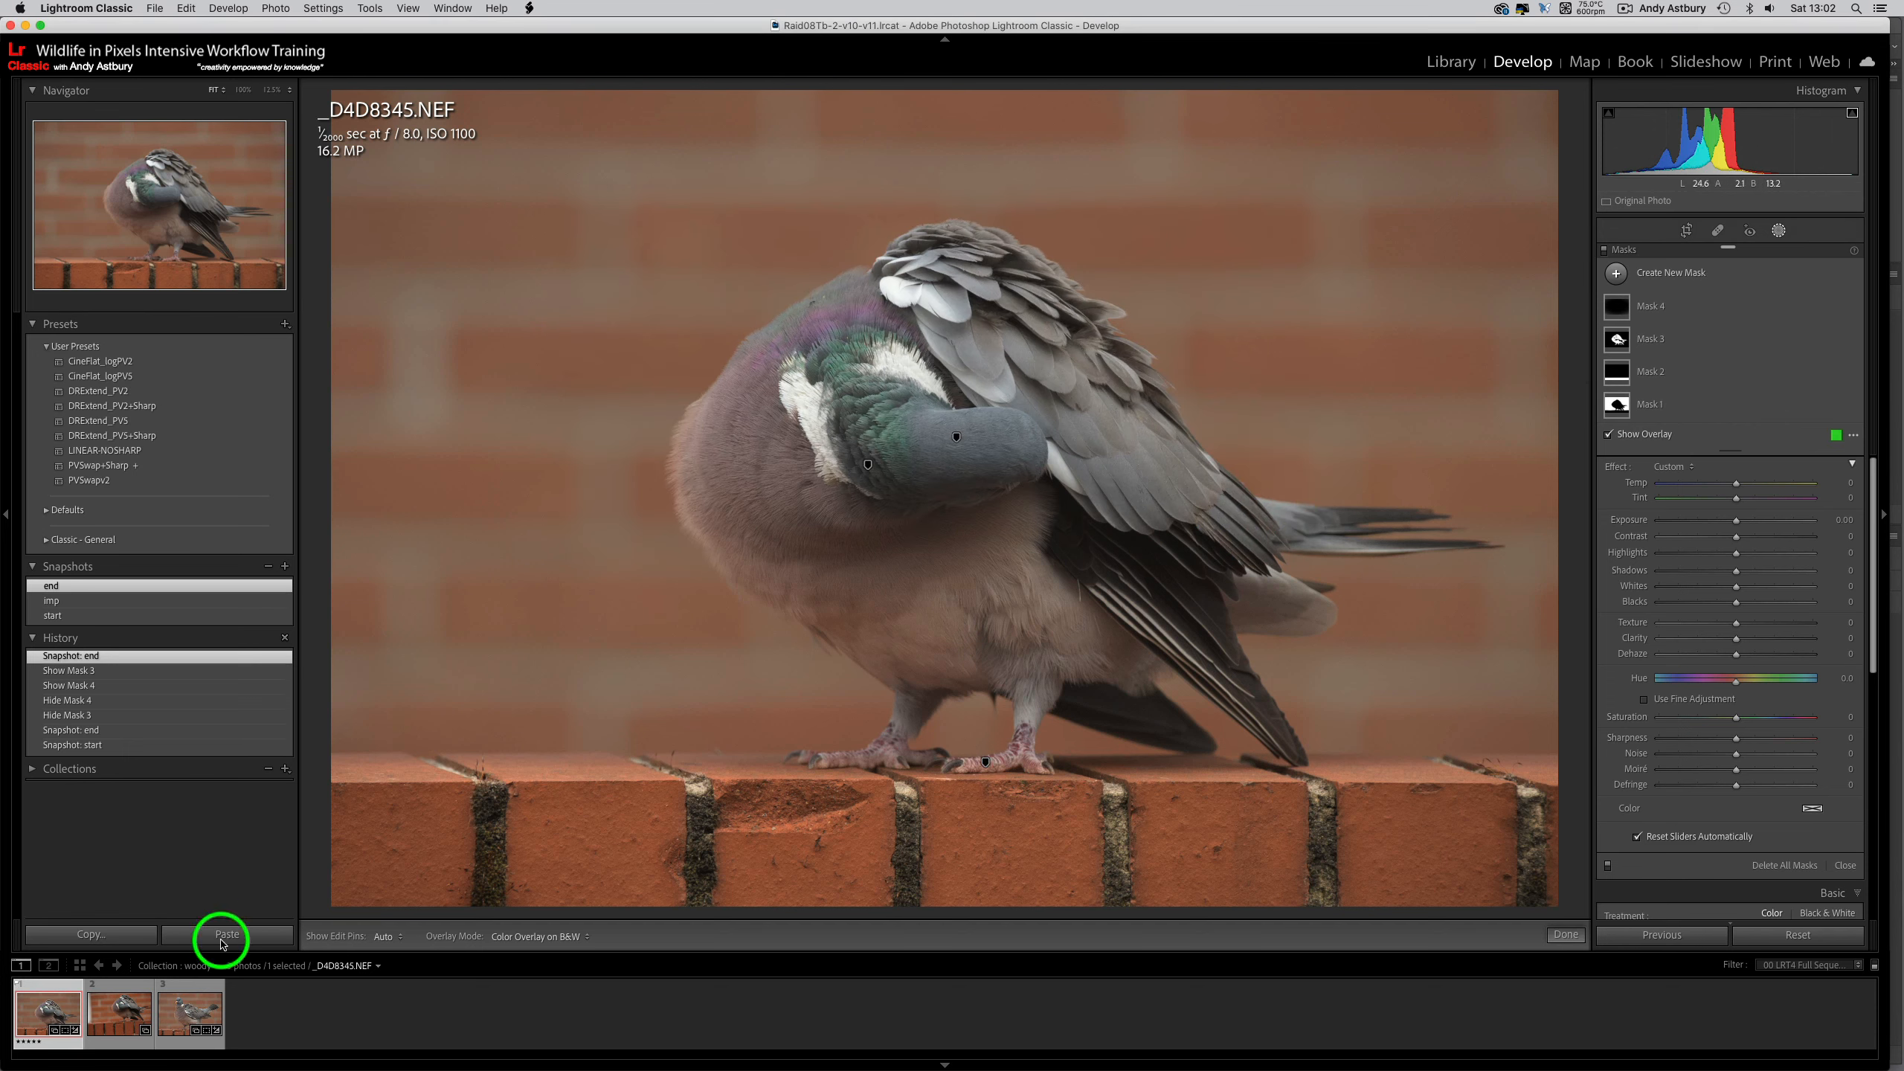
- Paste the copied develop settings onto the similar pigeon photo _D4D8347.NEF
click(119, 1012)
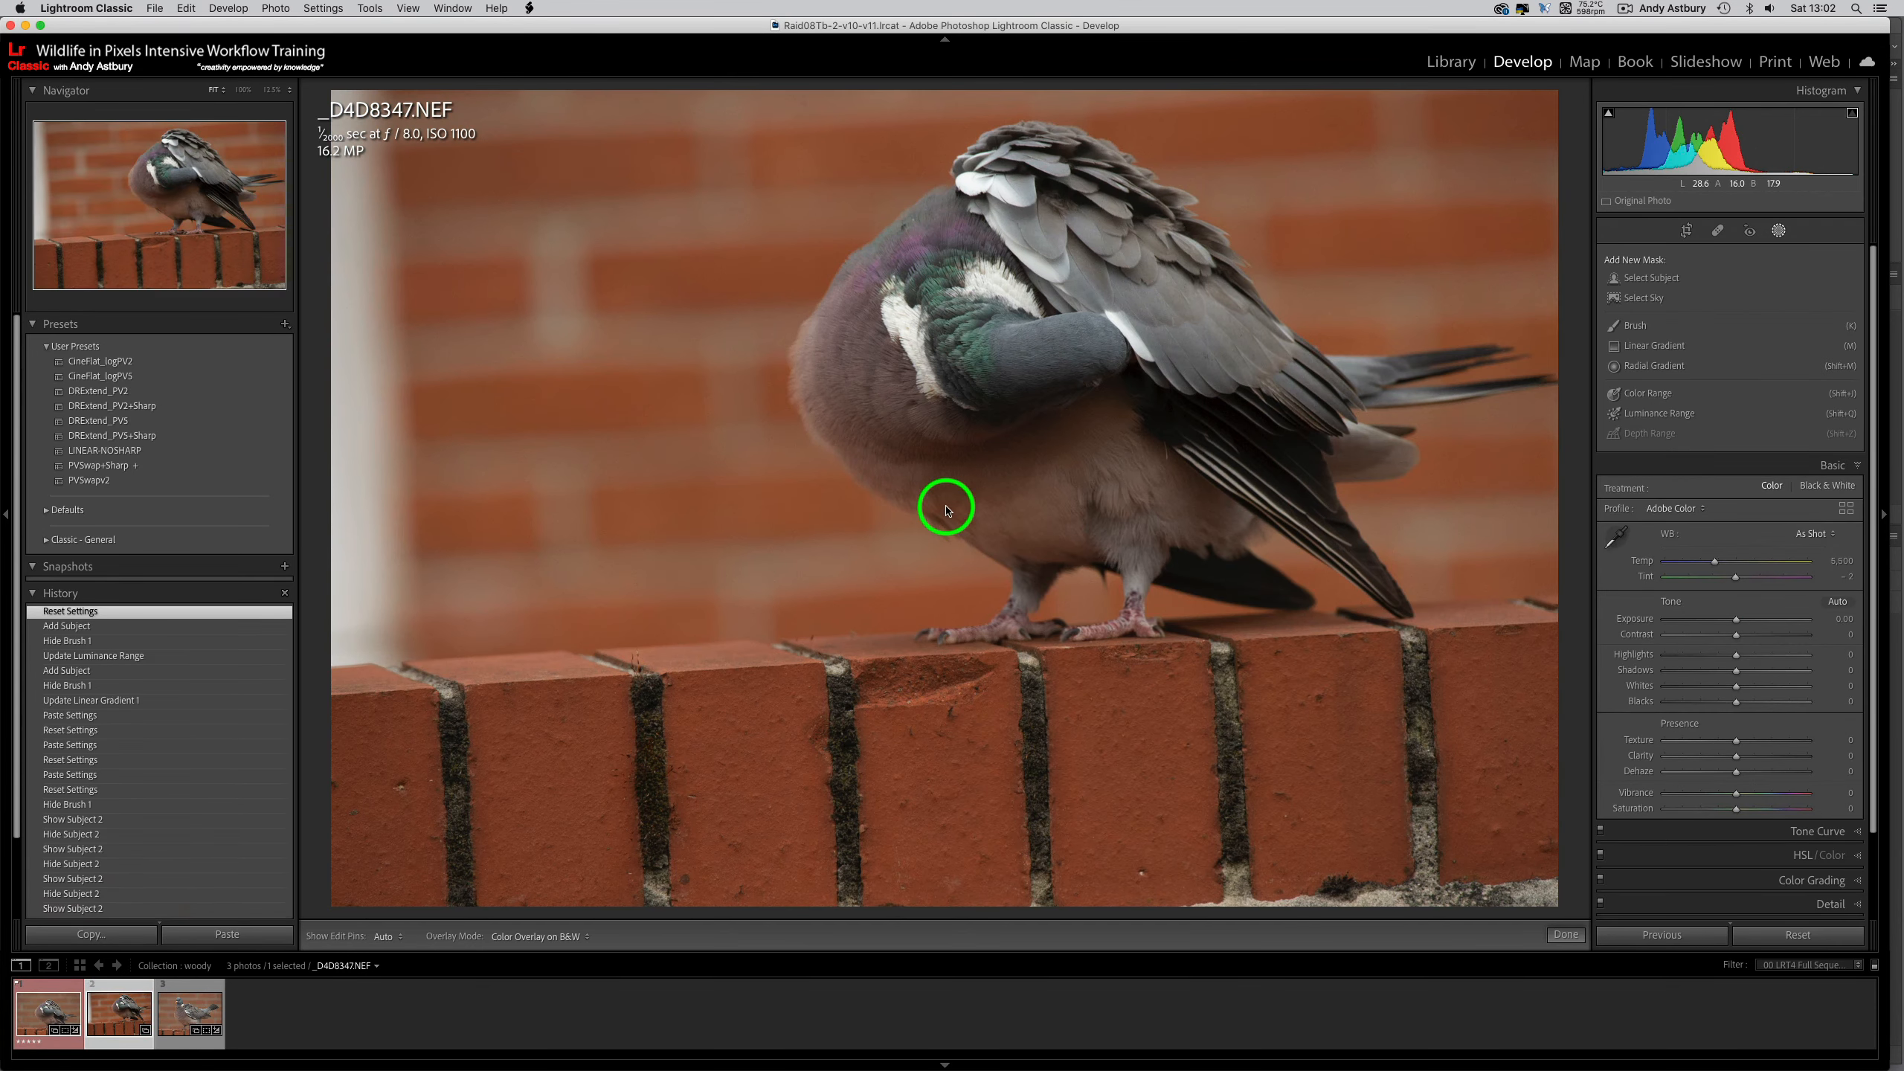
right_click(946, 503)
mouse_move(1018, 523)
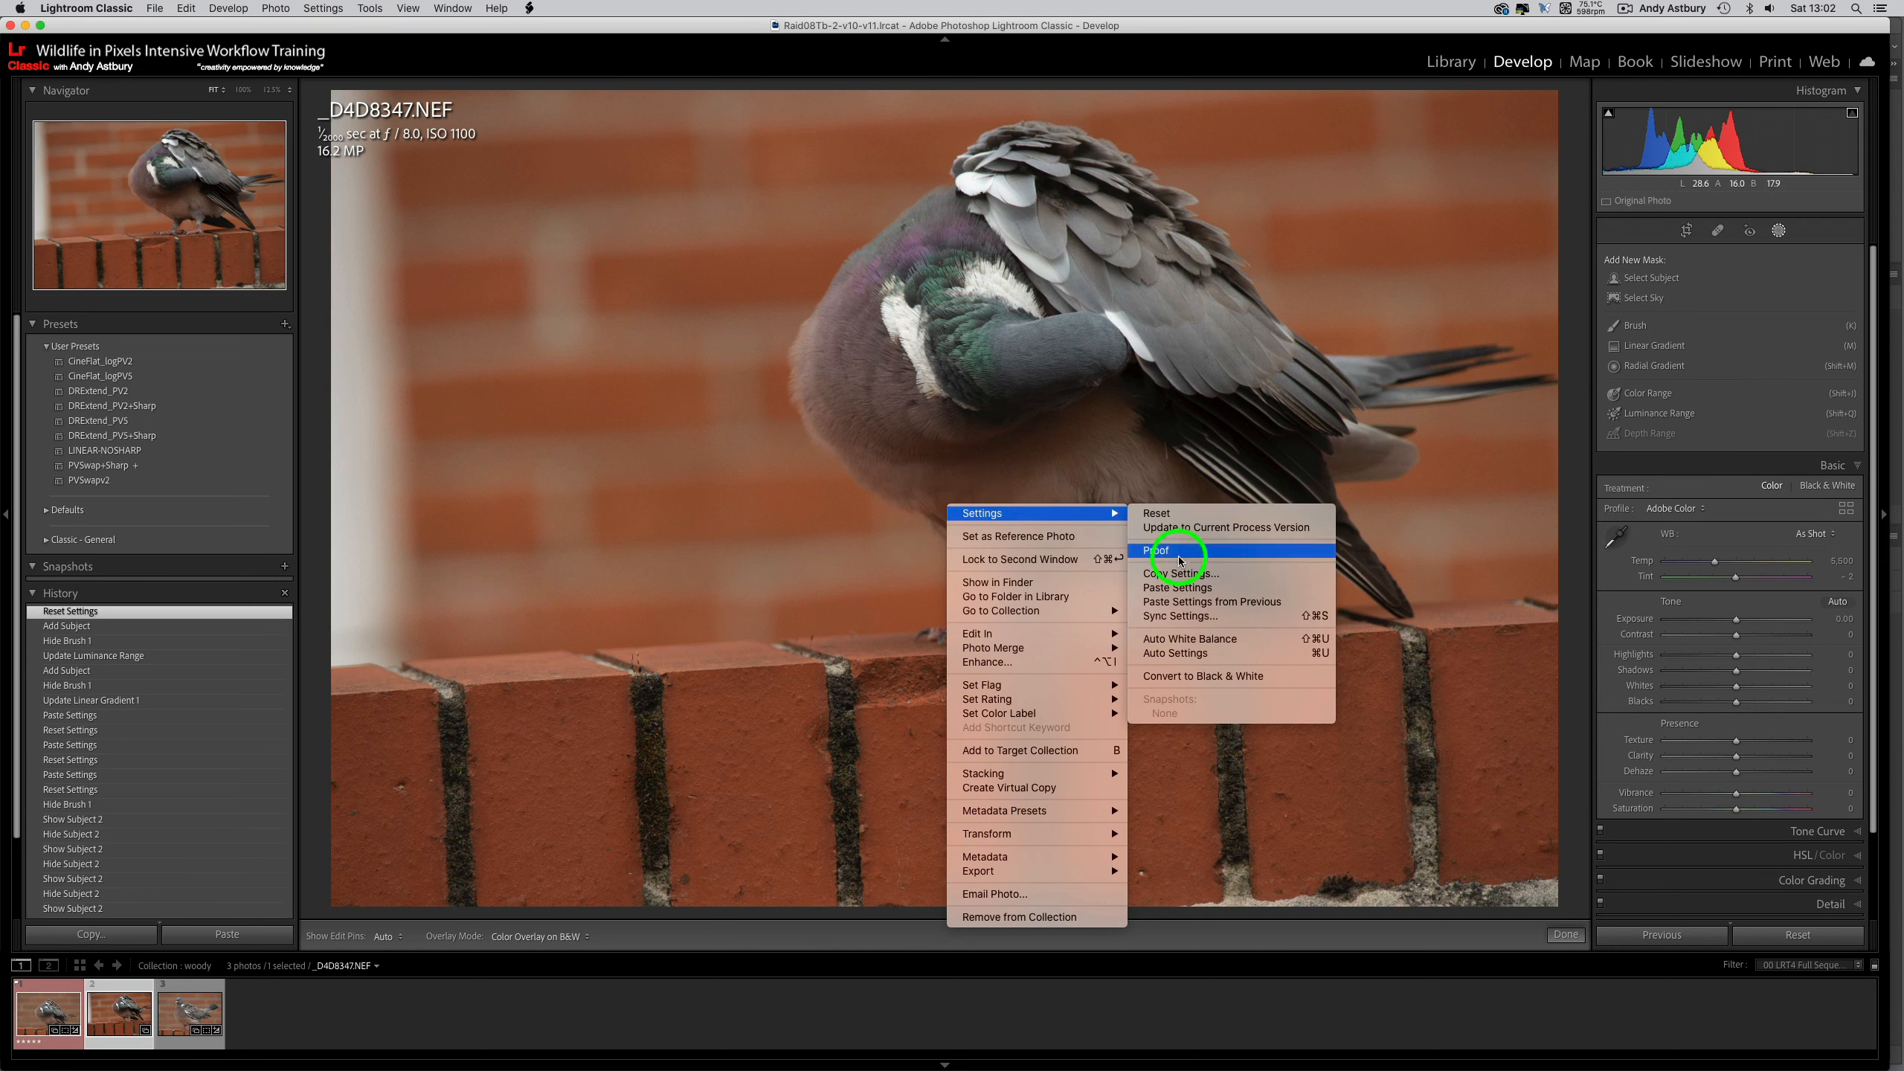
click(1178, 587)
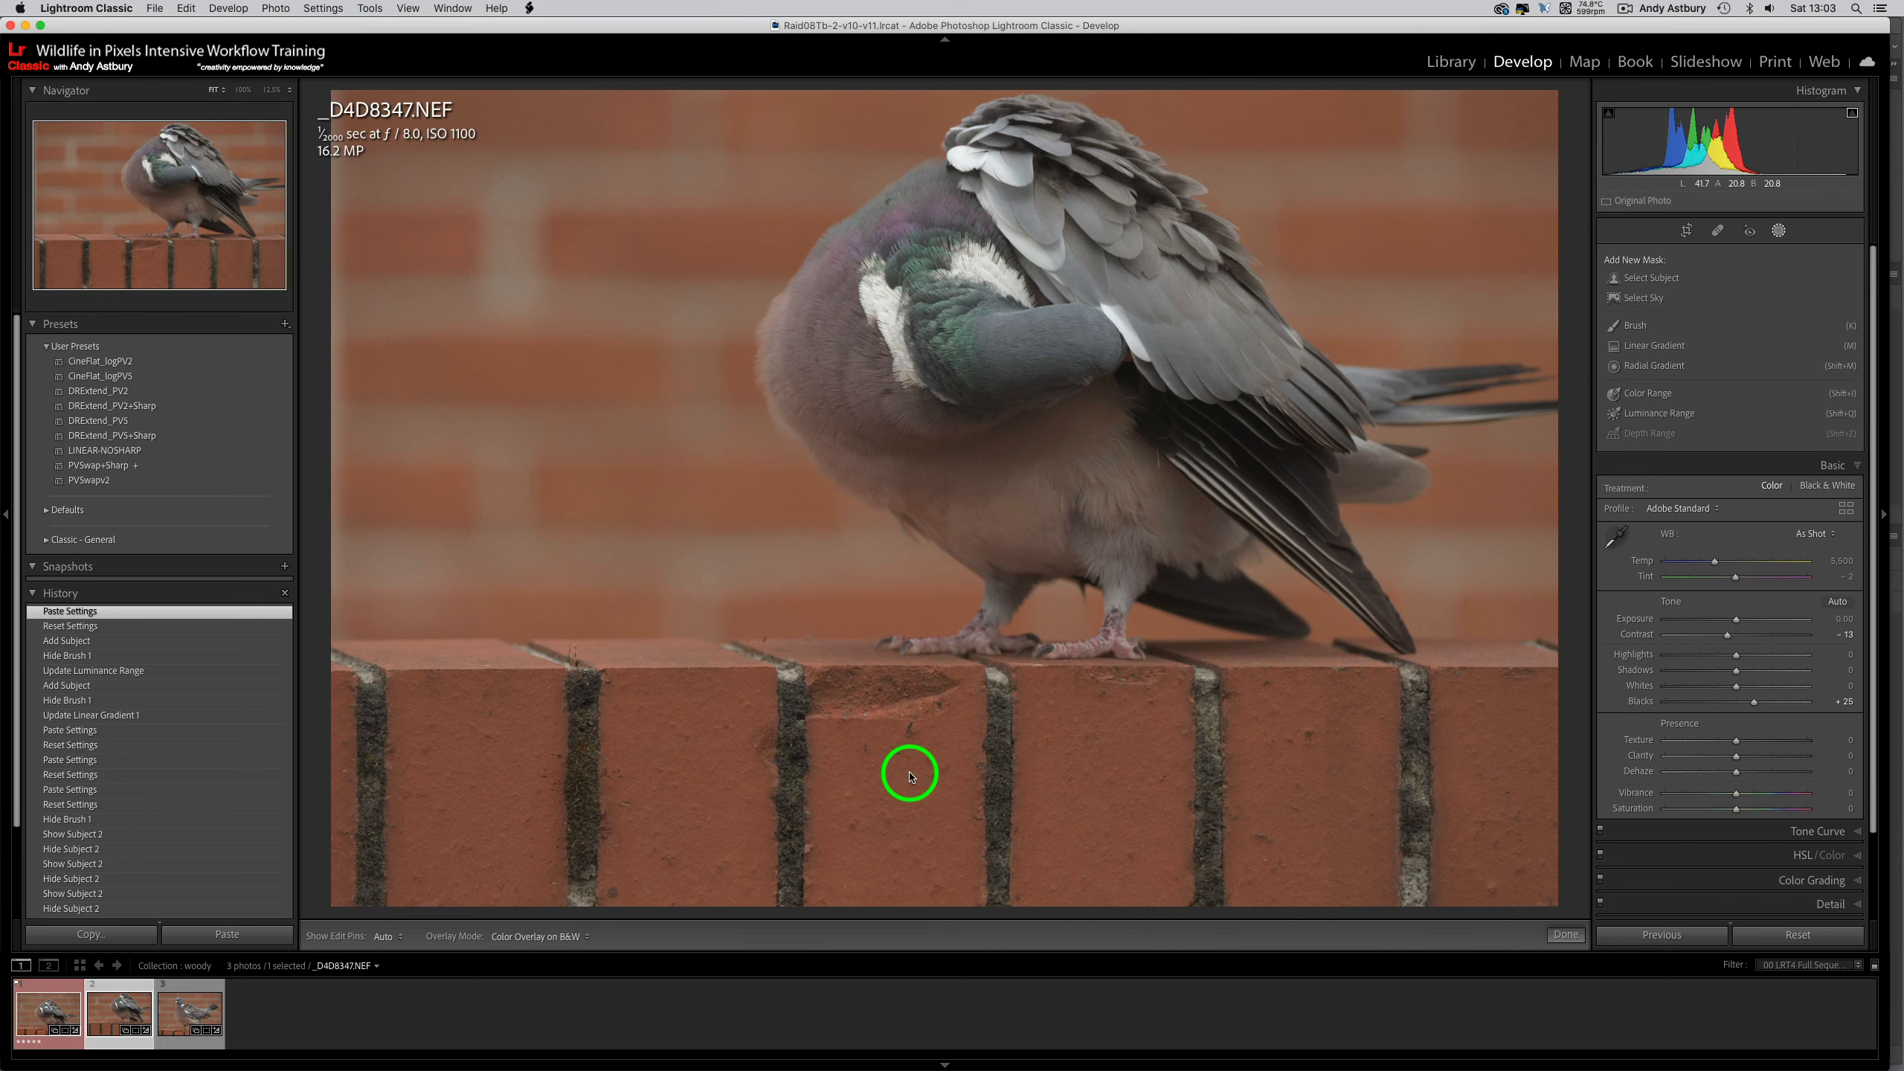
- Compare the imp, start and end snapshots of _D4D8345.NEF
click(45, 1016)
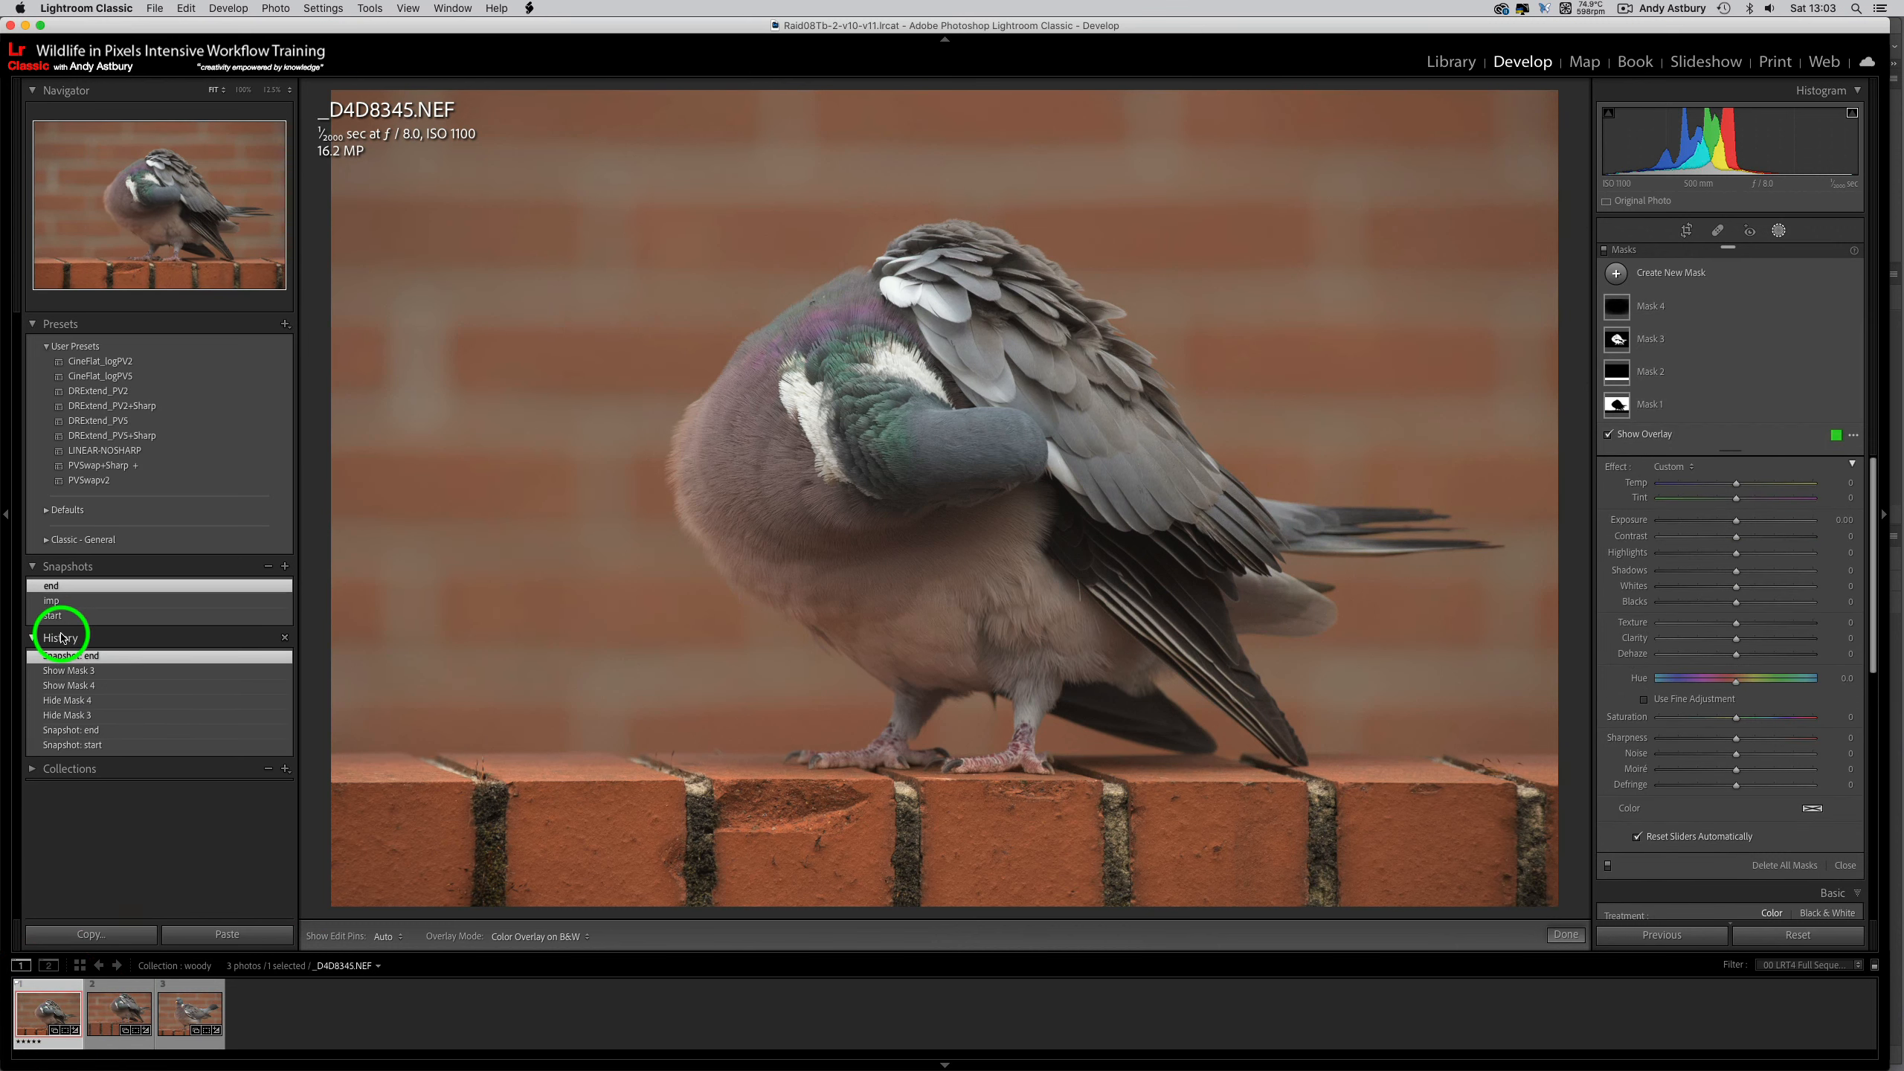
click(64, 602)
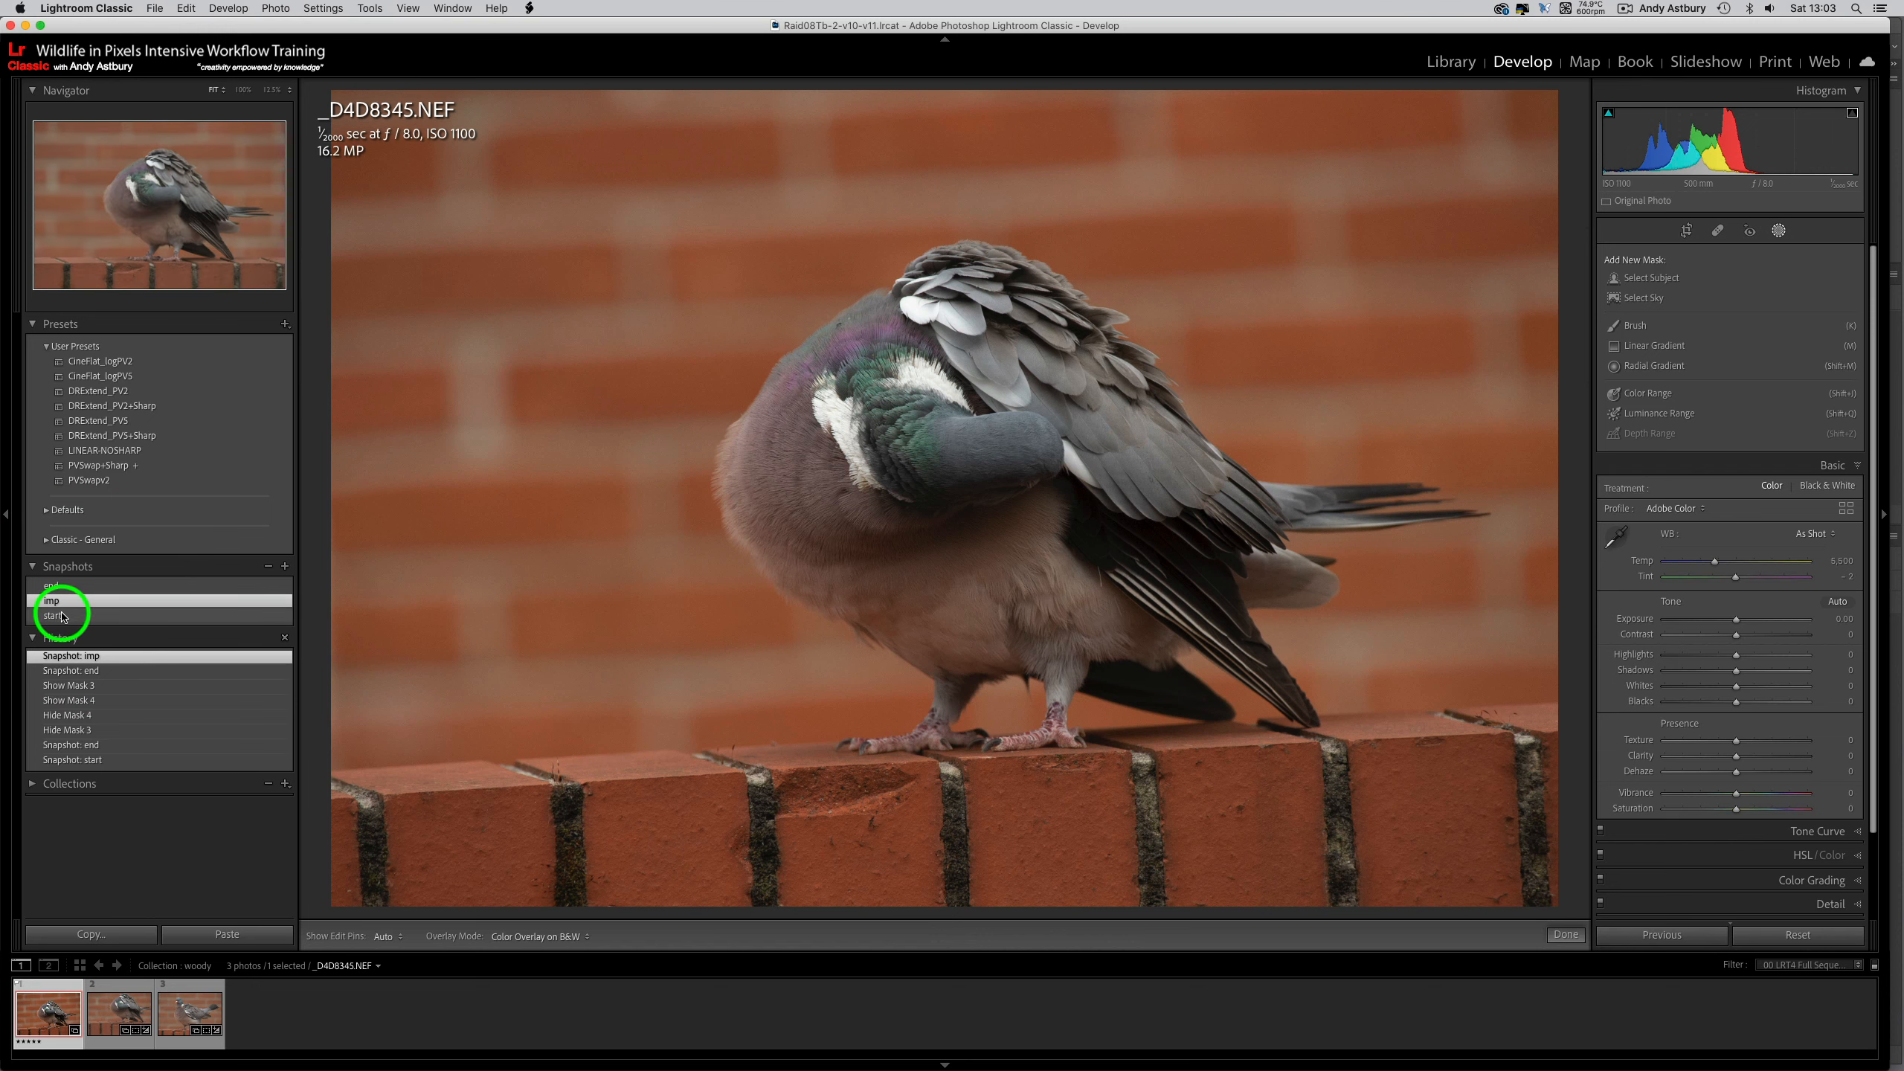
click(63, 616)
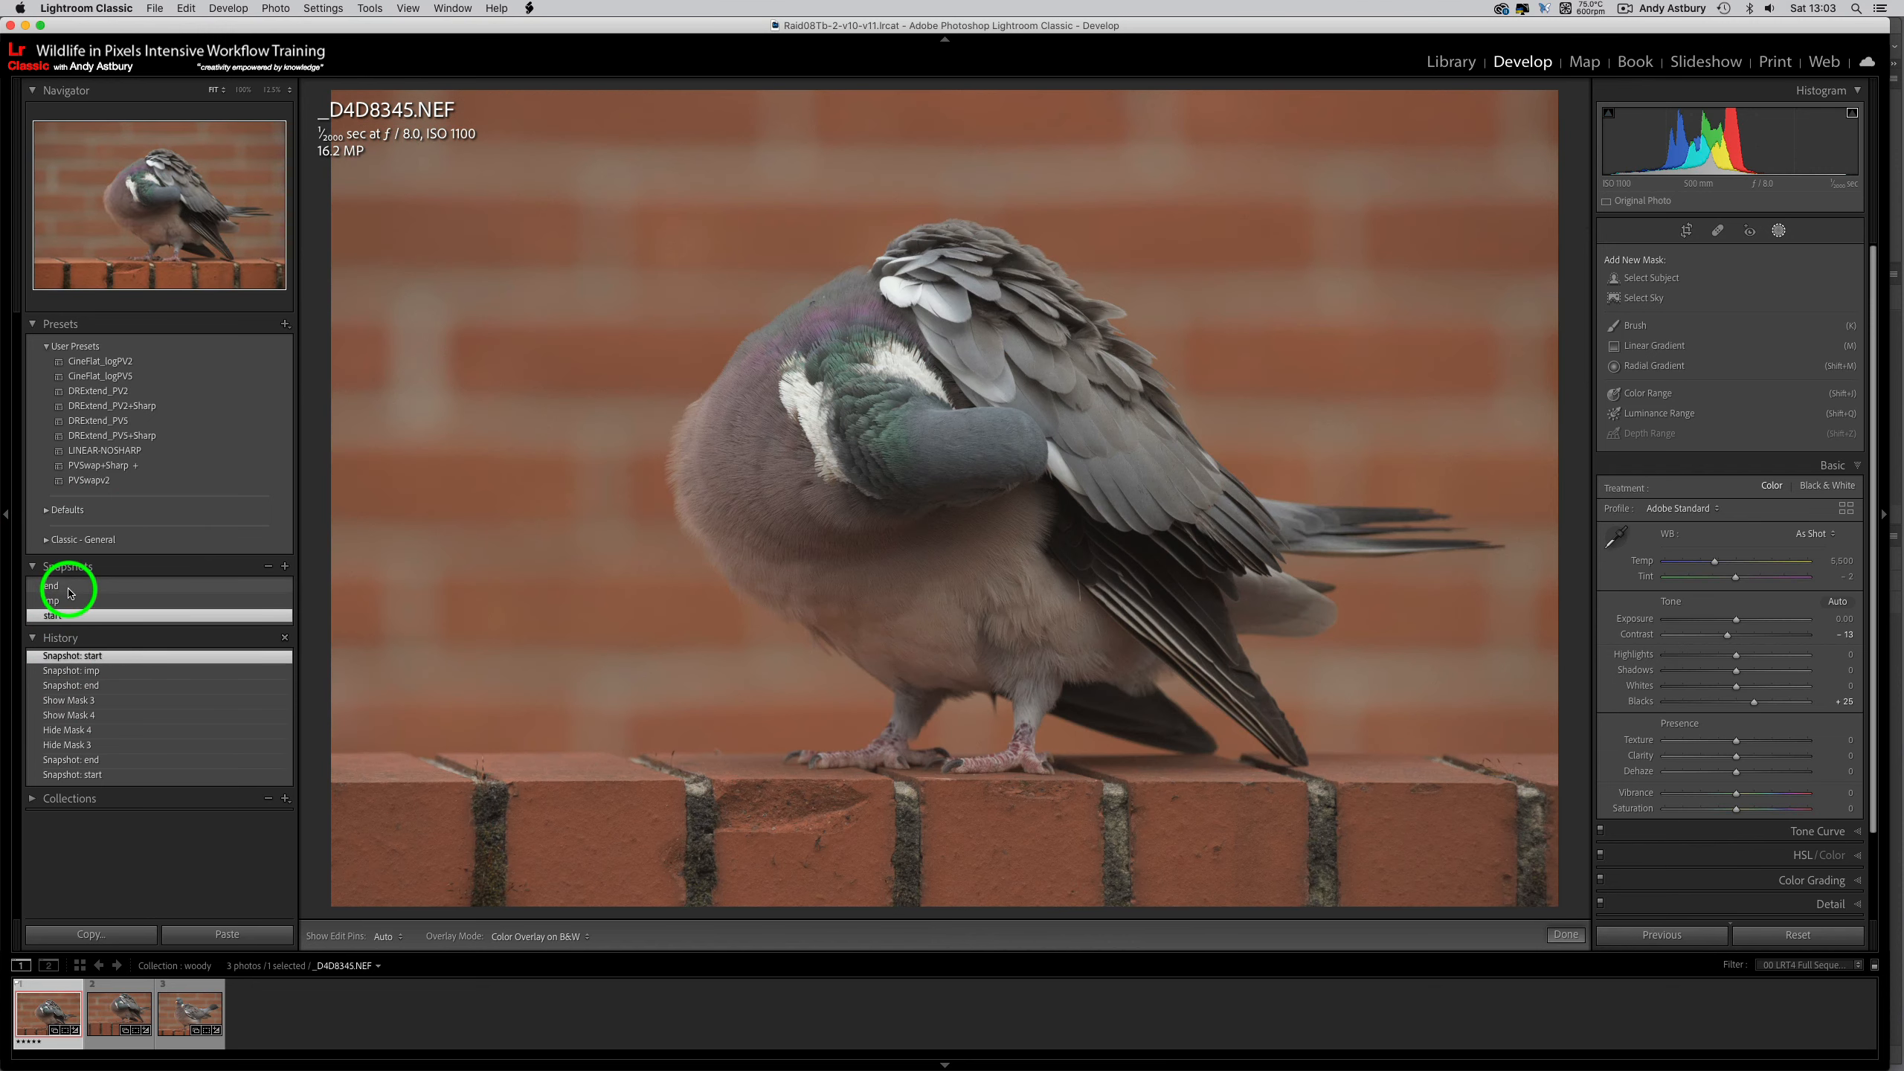
click(69, 592)
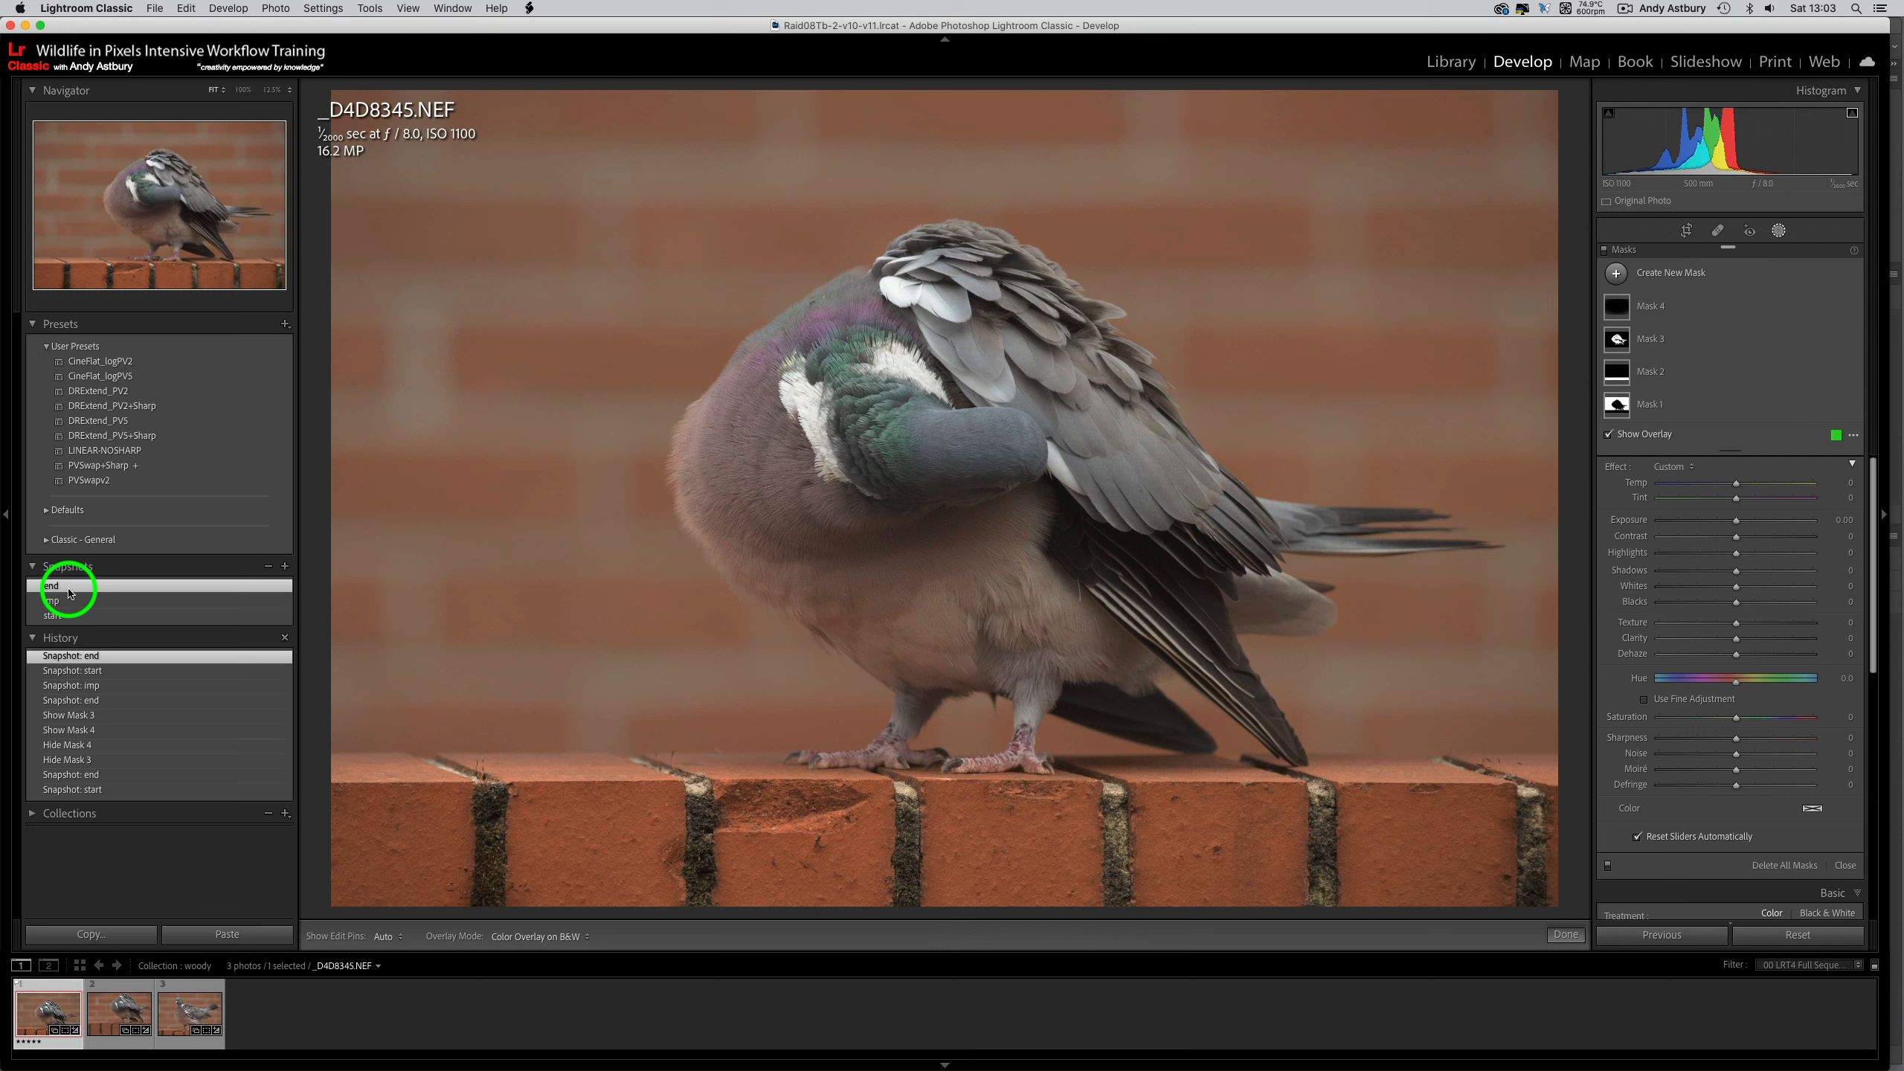
- Apply the start snapshot to _D4D8345.NEF and copy its develop settings with Masking left out
click(60, 616)
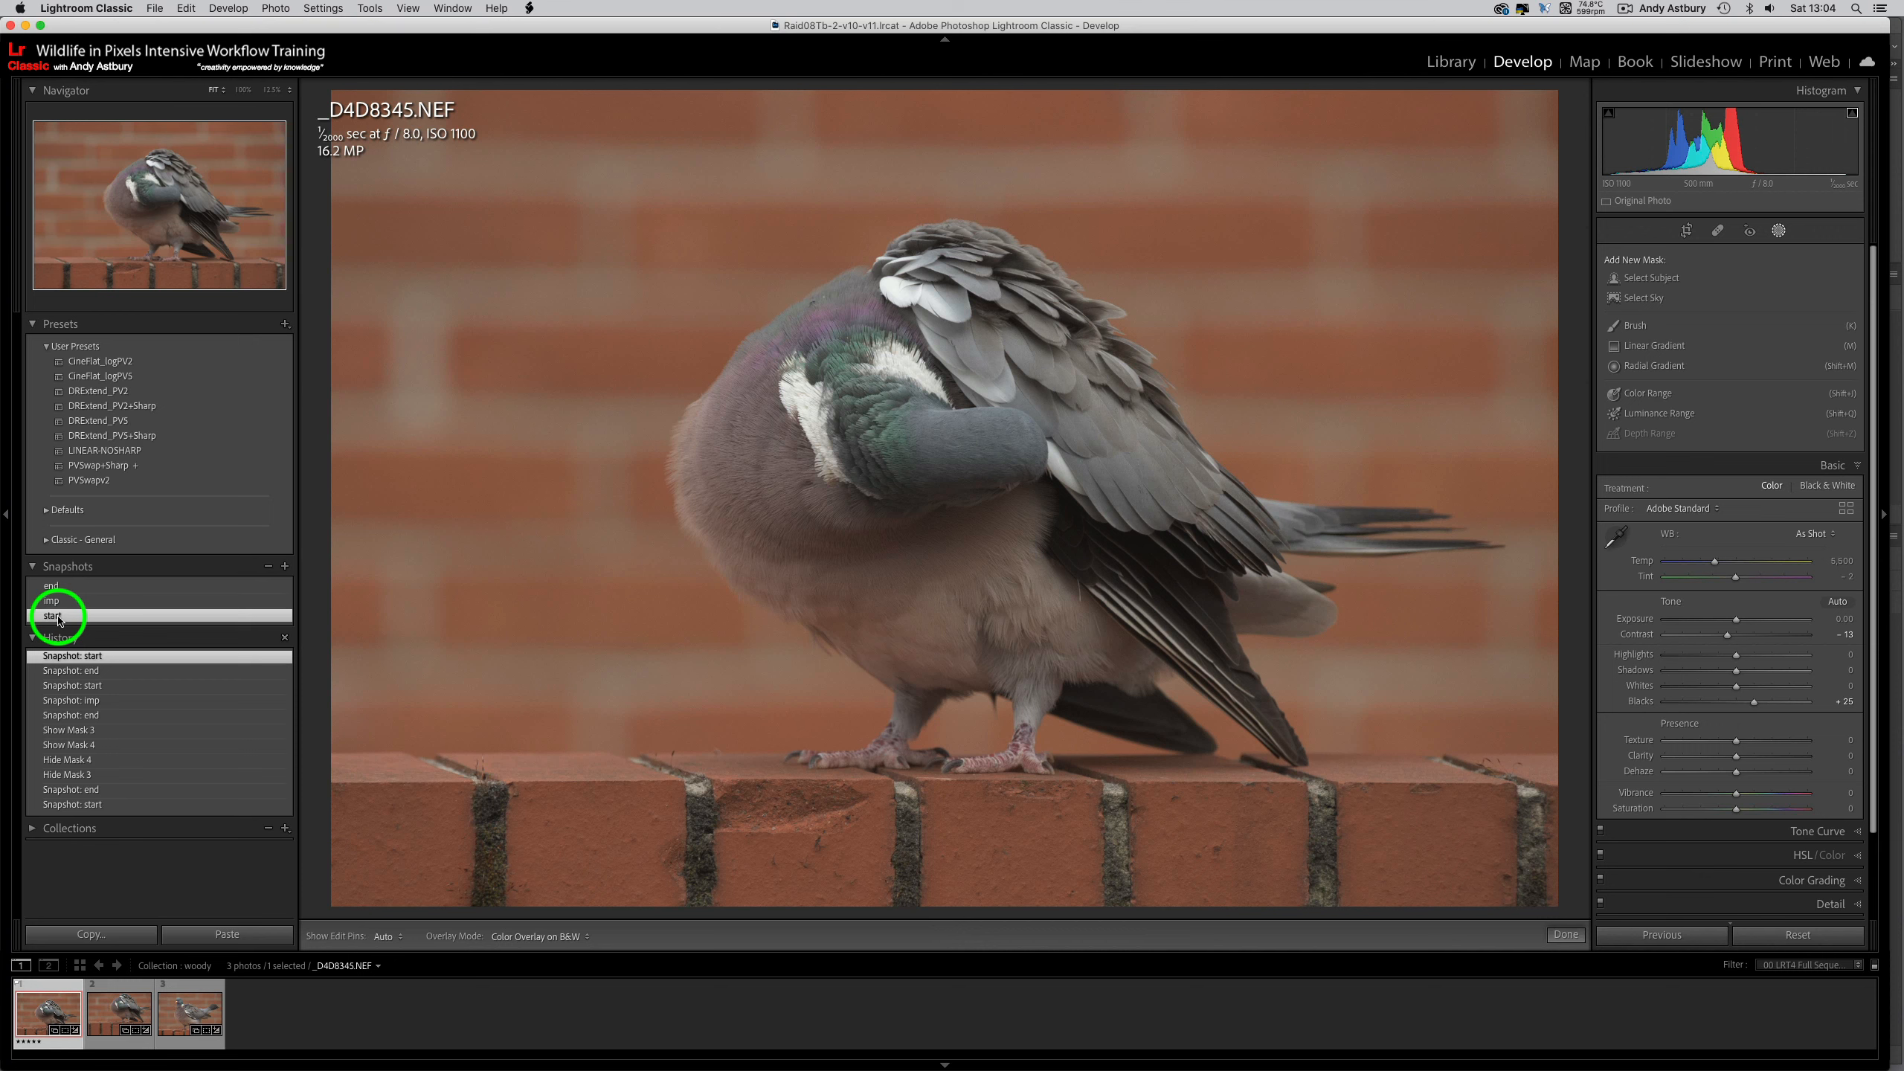
right_click(884, 478)
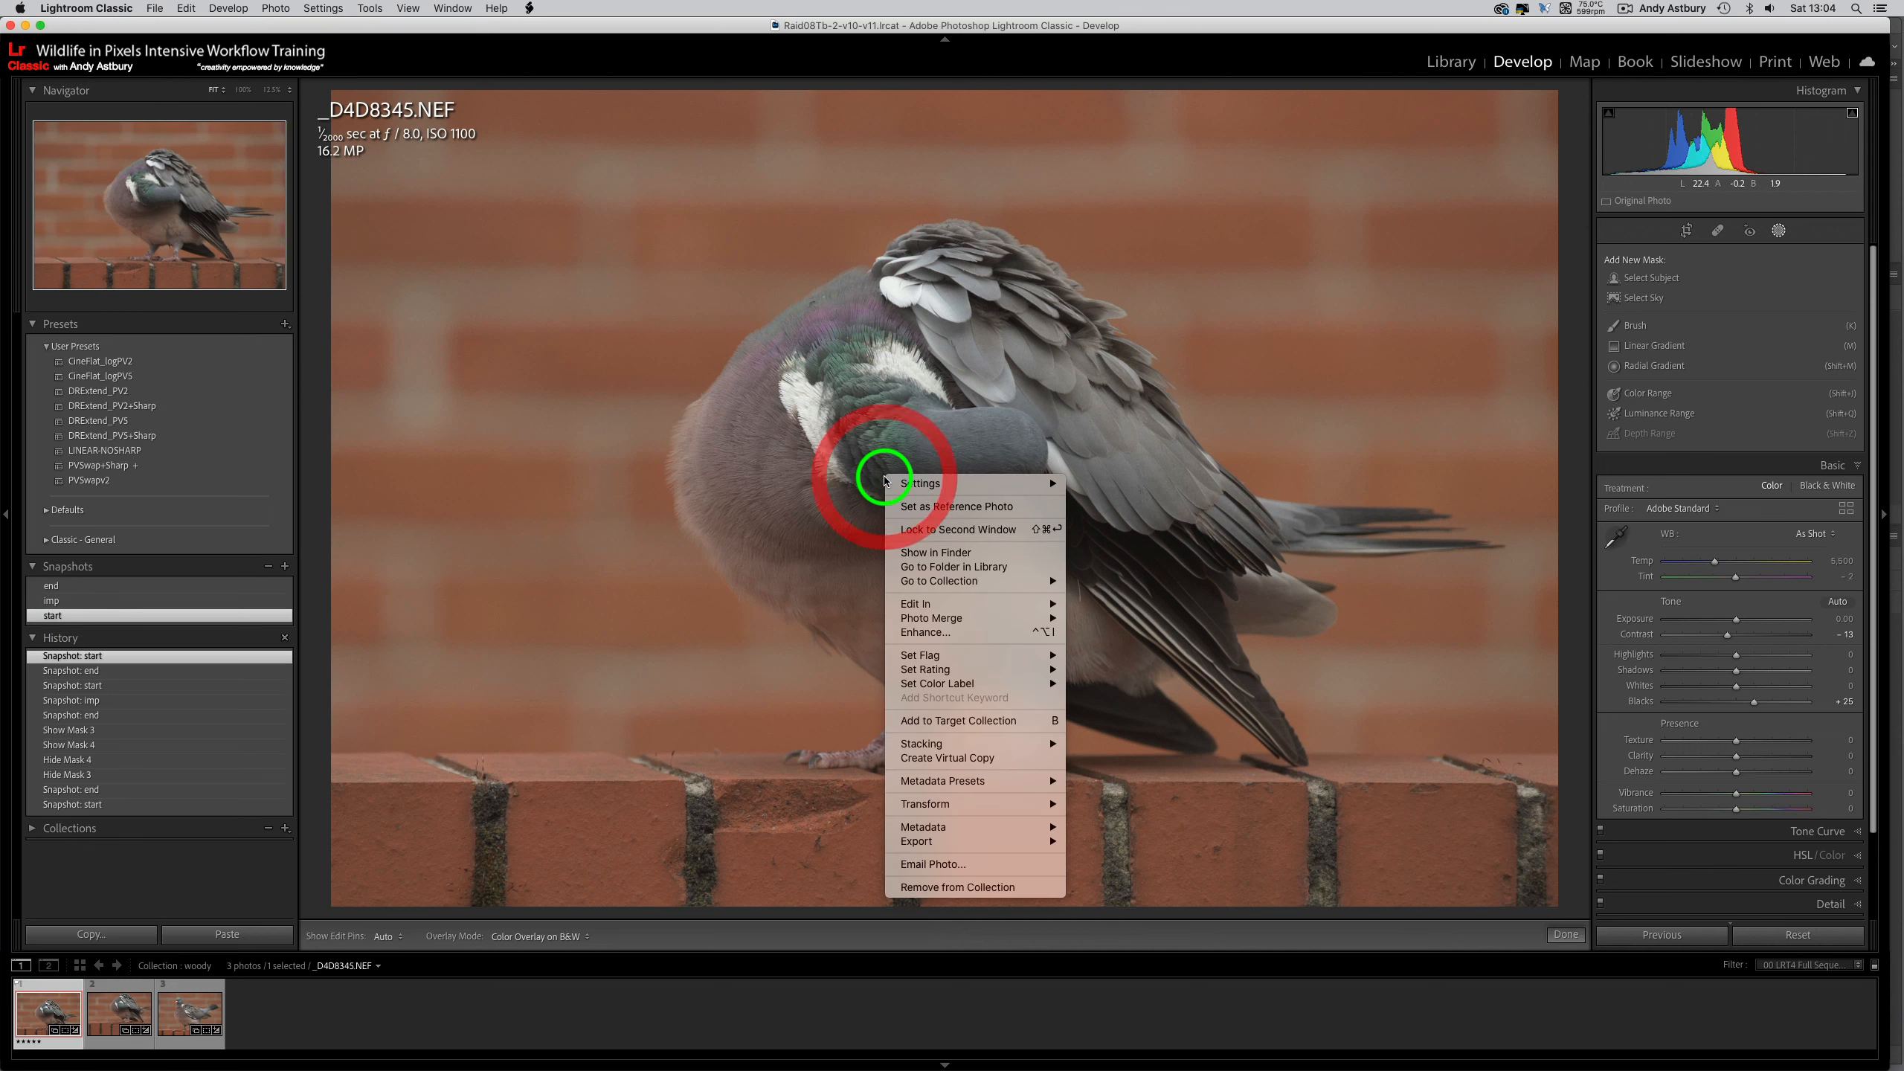
mouse_move(922, 483)
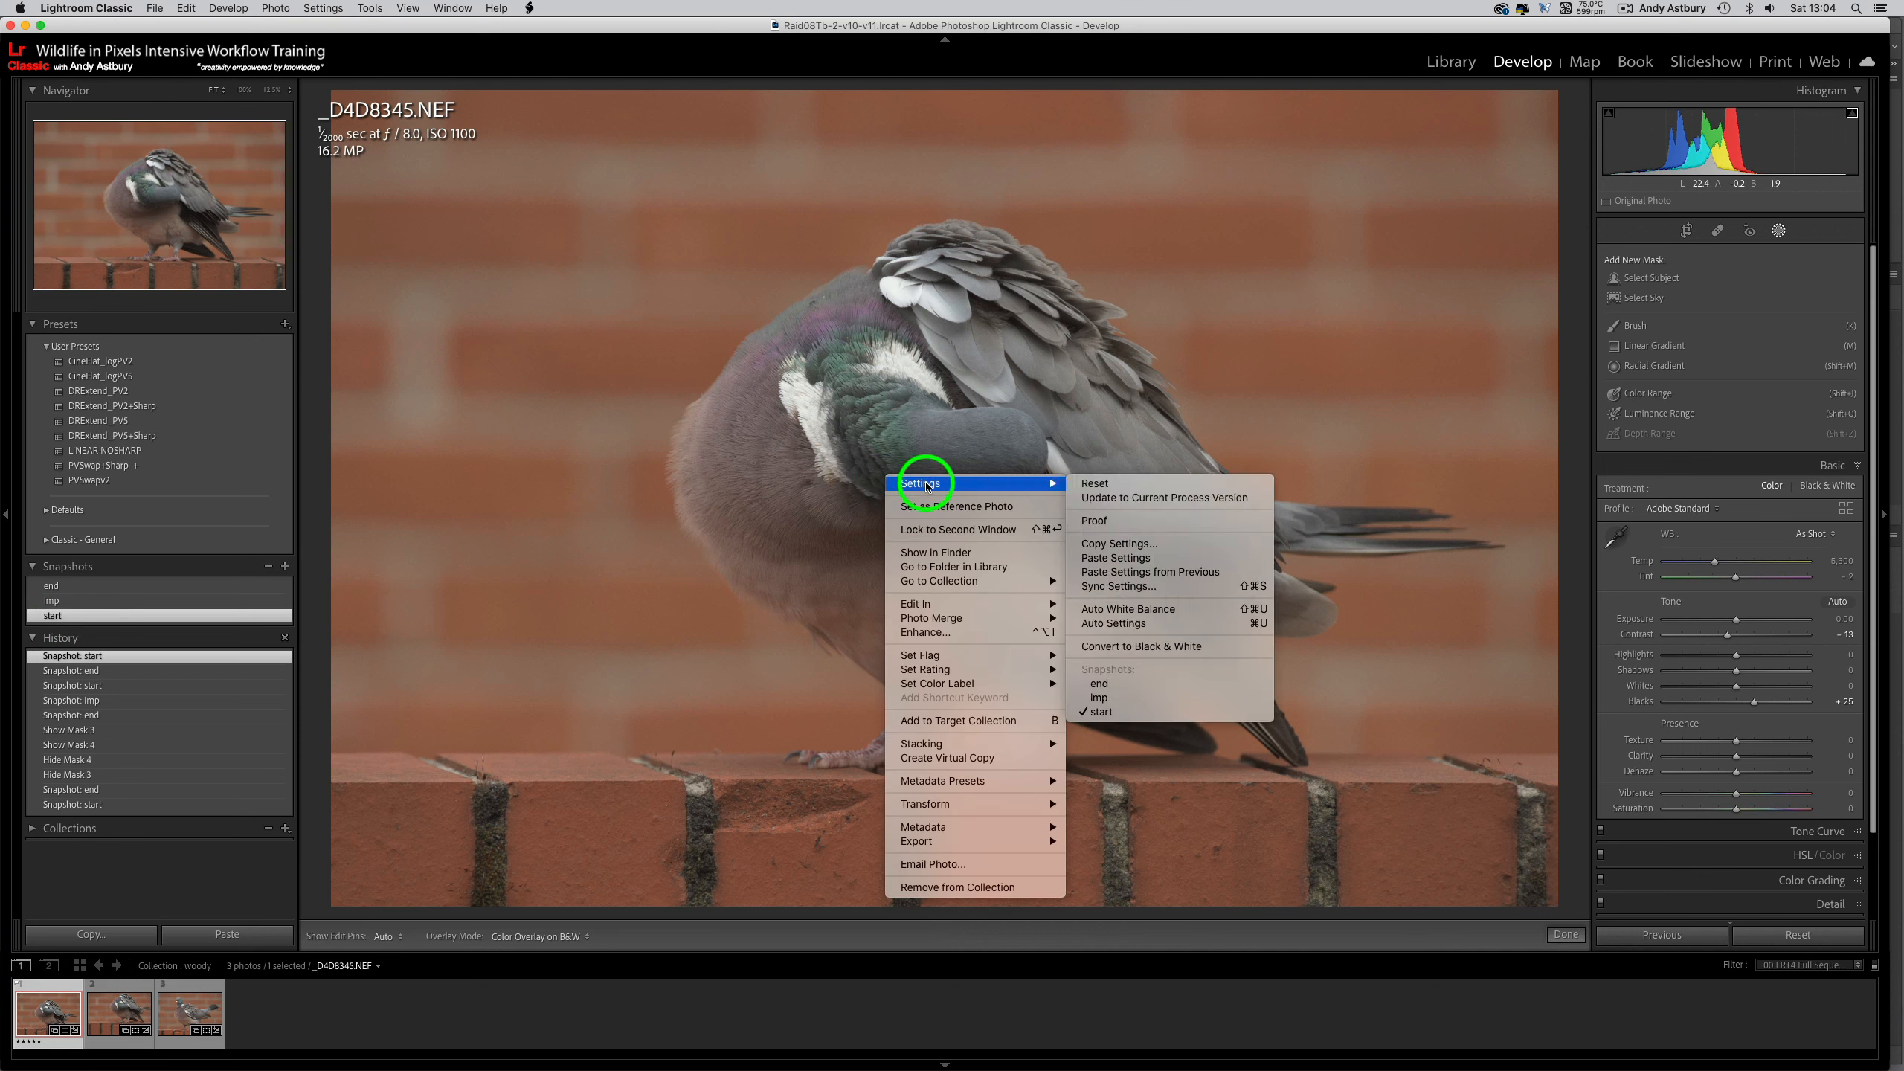
click(1120, 543)
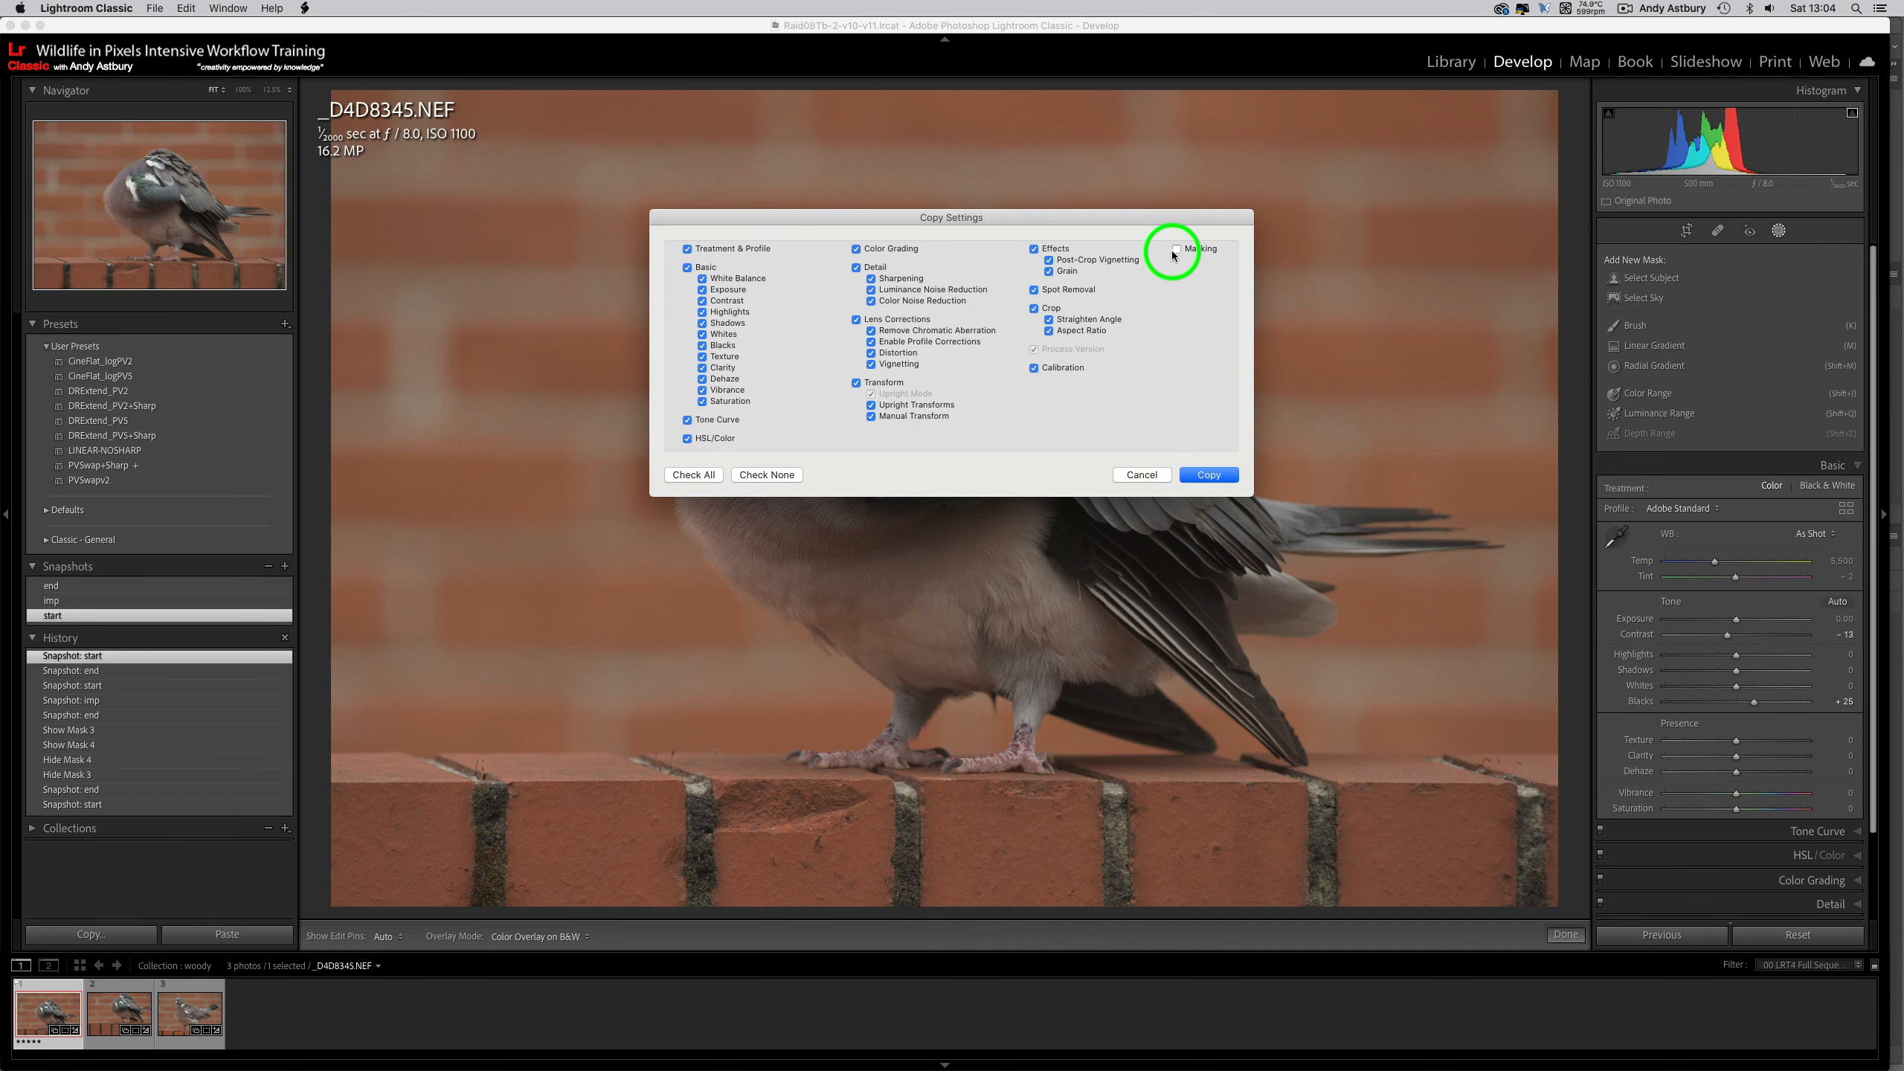
click(1220, 475)
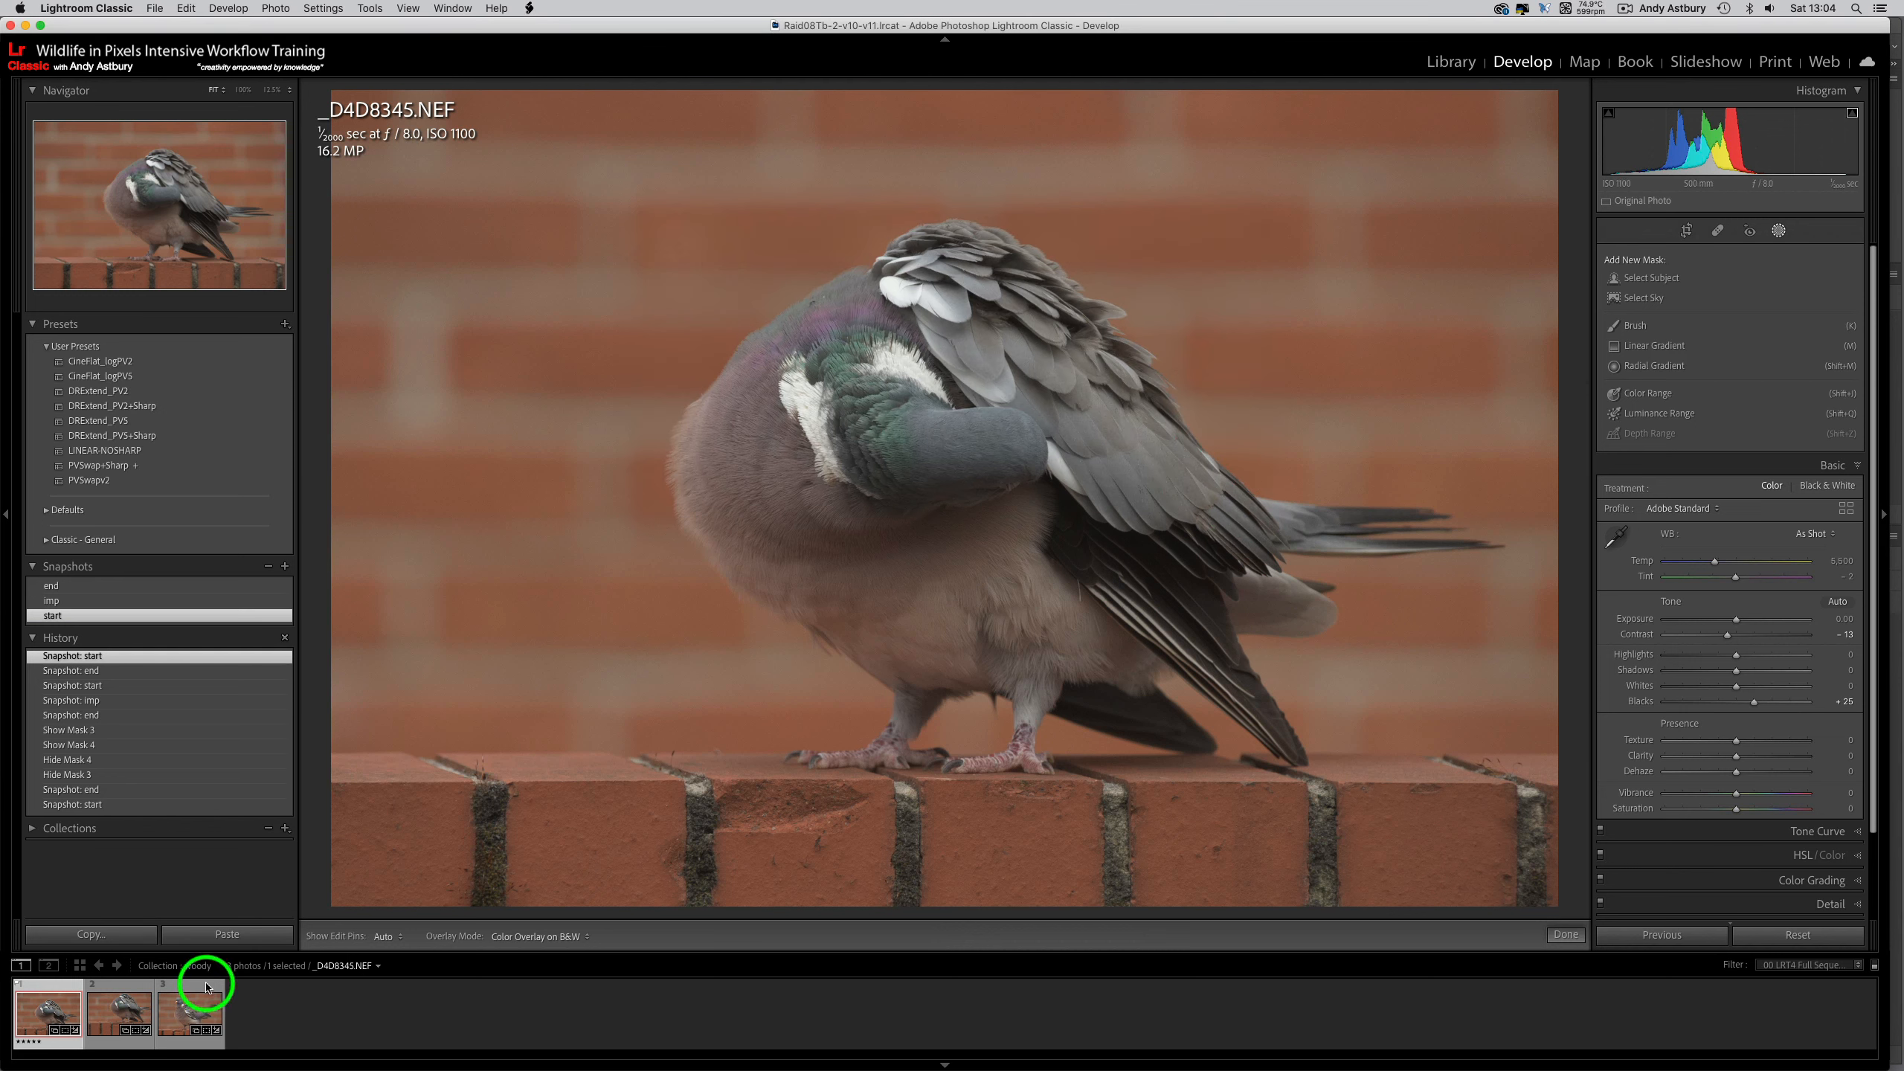
- Apply the imp snapshot to _D4D8356.NEF and paste the copied develop settings onto it
click(187, 1014)
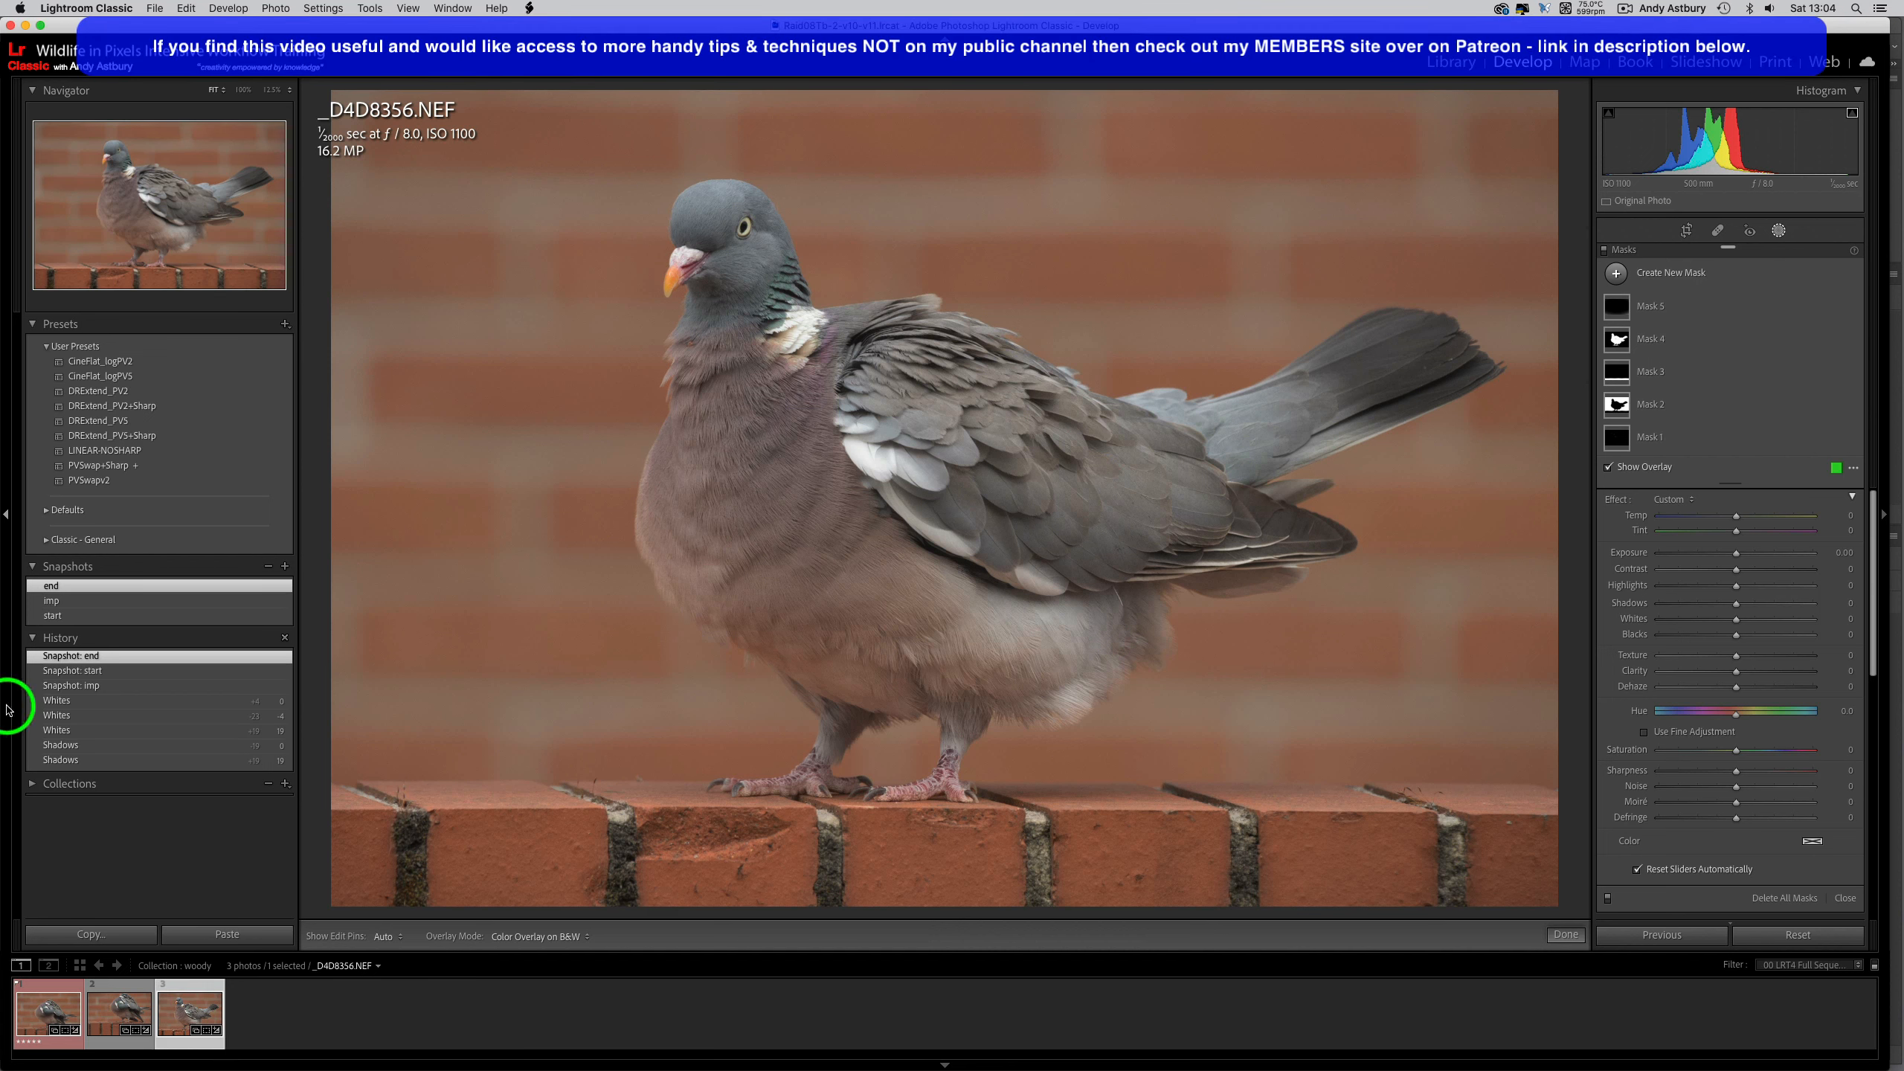
click(64, 602)
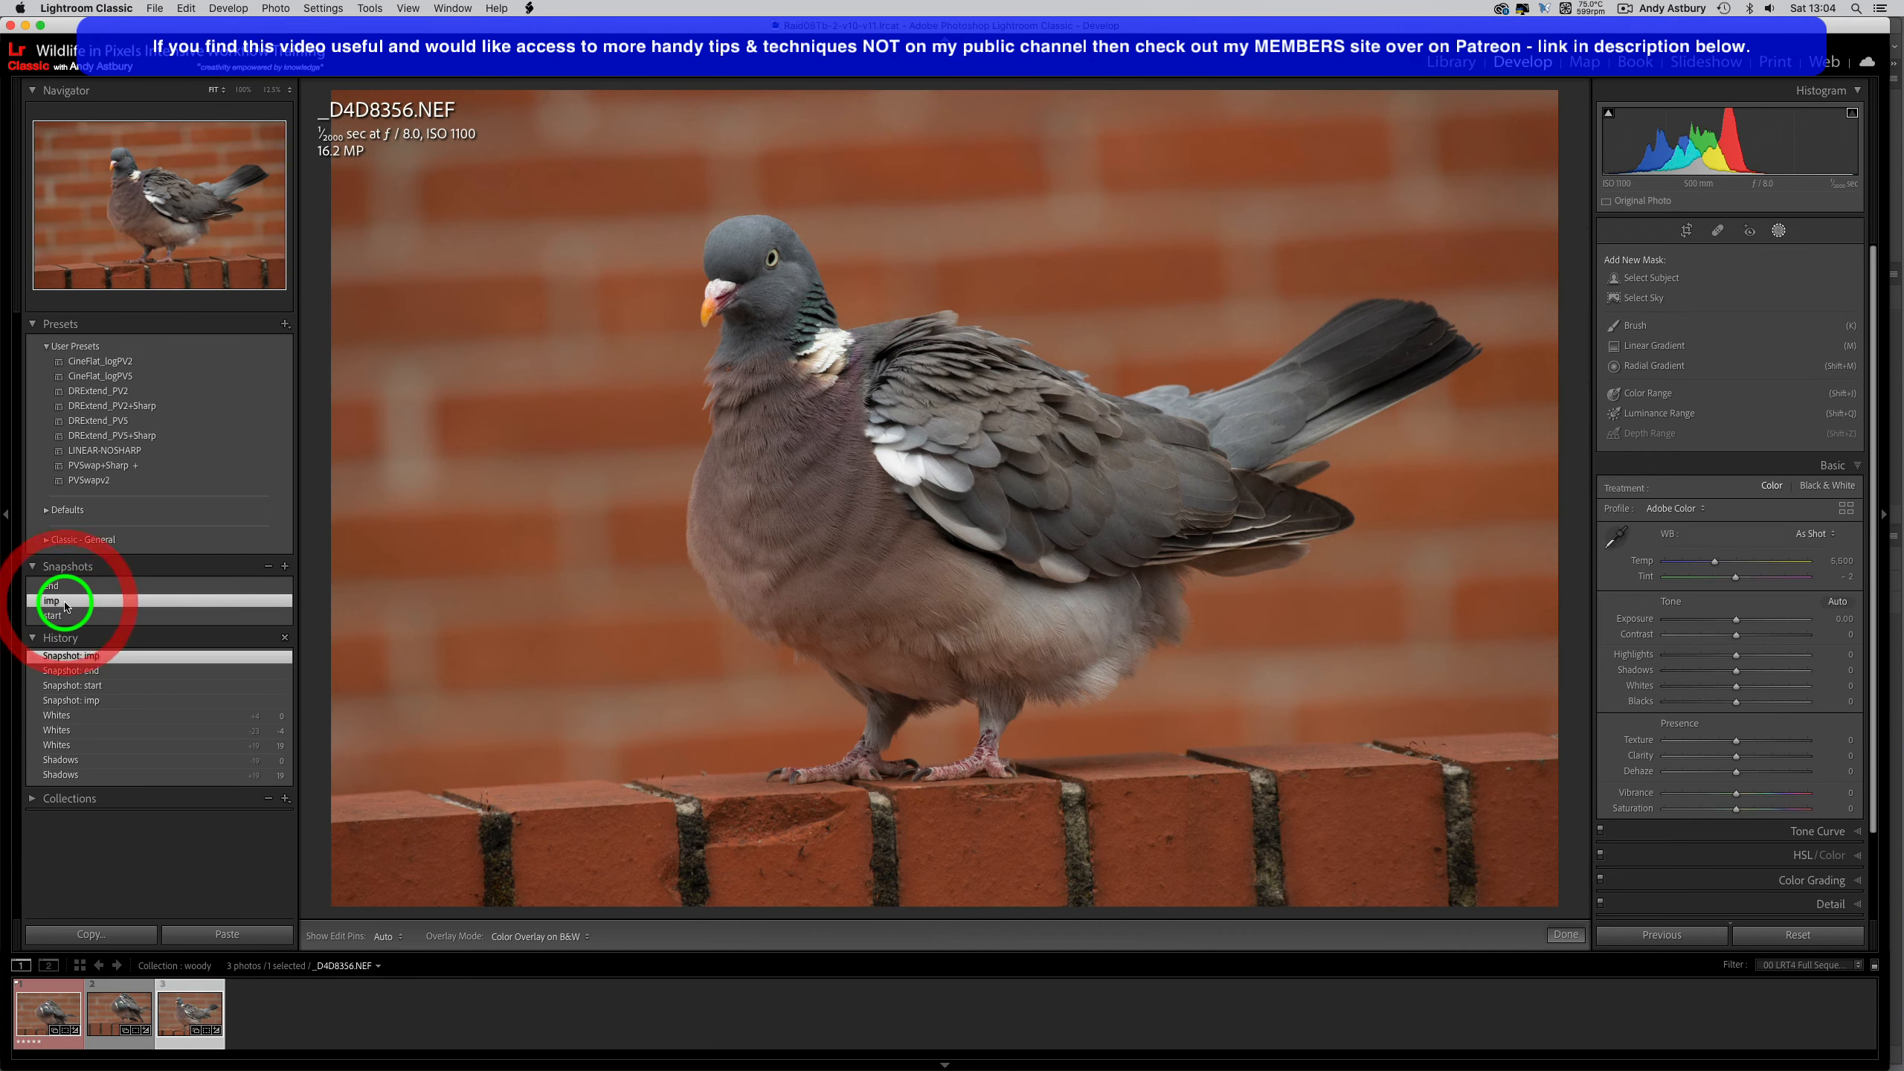
right_click(868, 470)
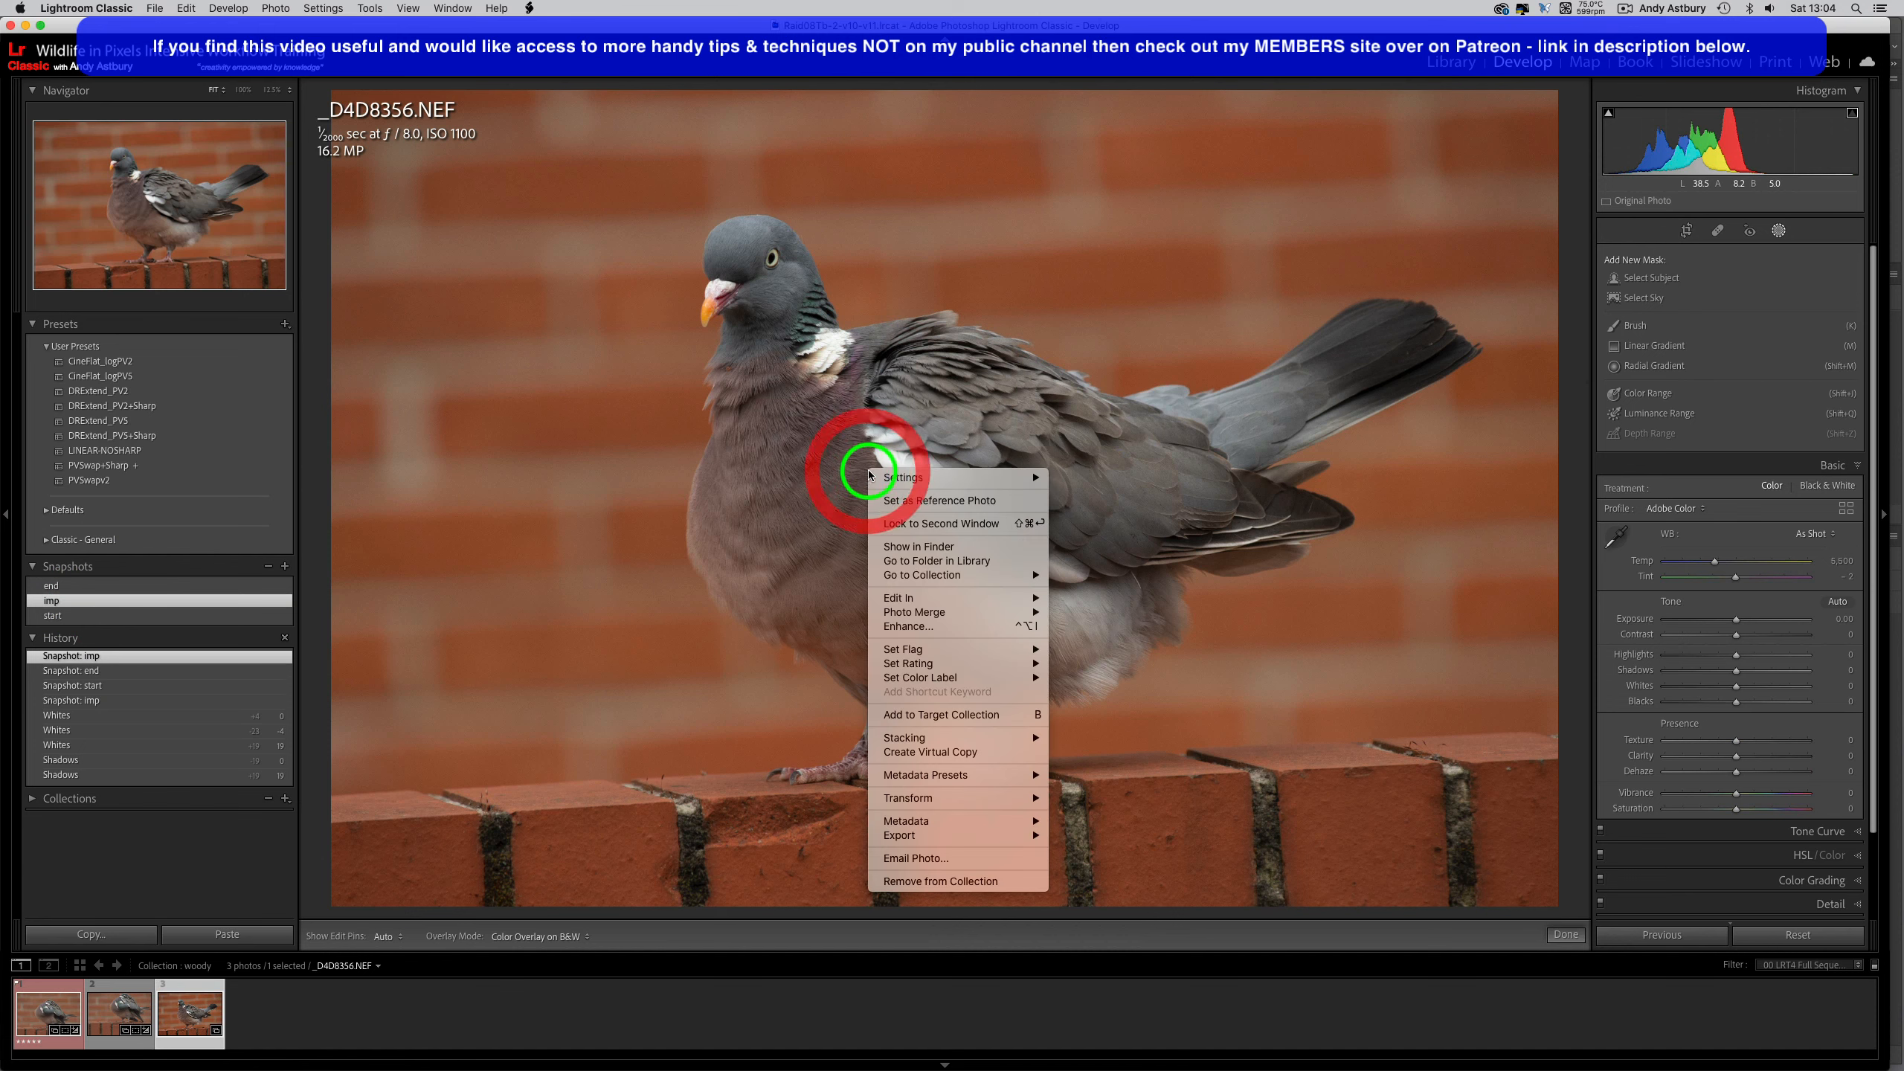
mouse_move(922, 477)
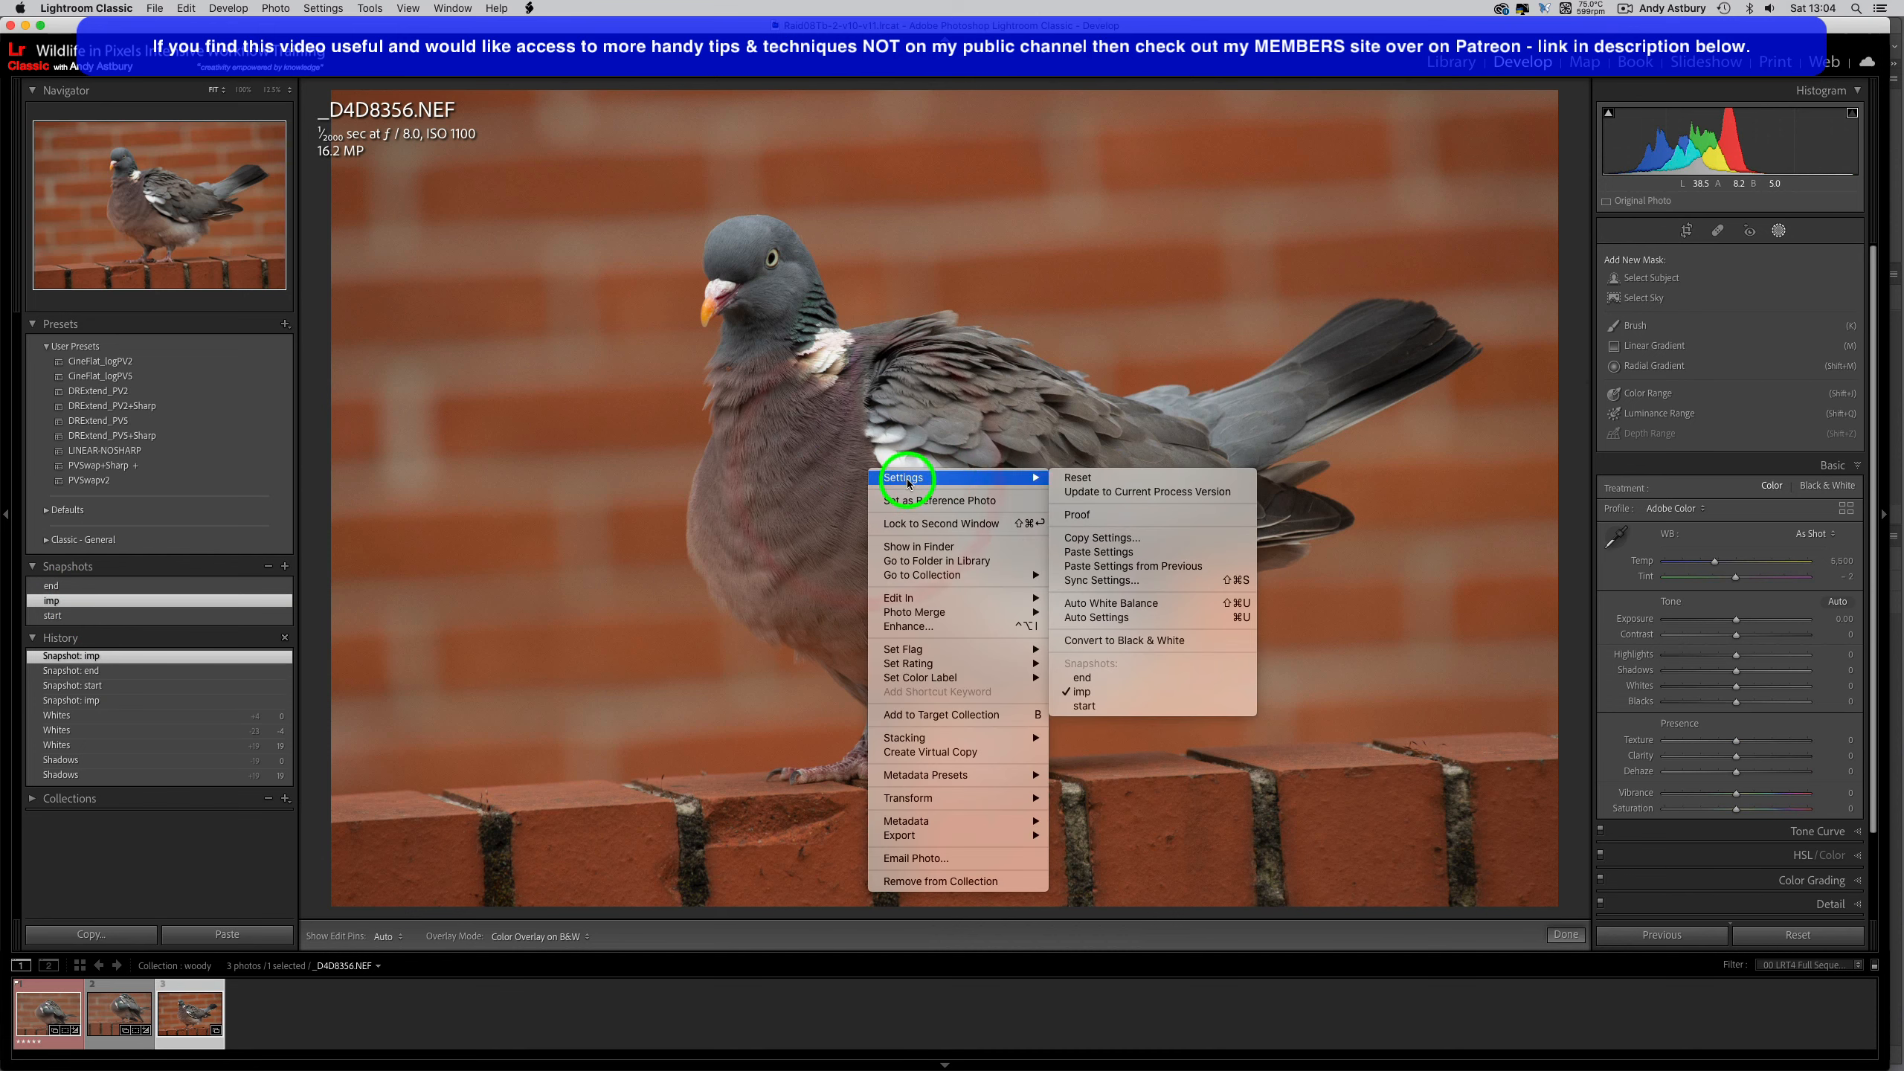
click(1105, 553)
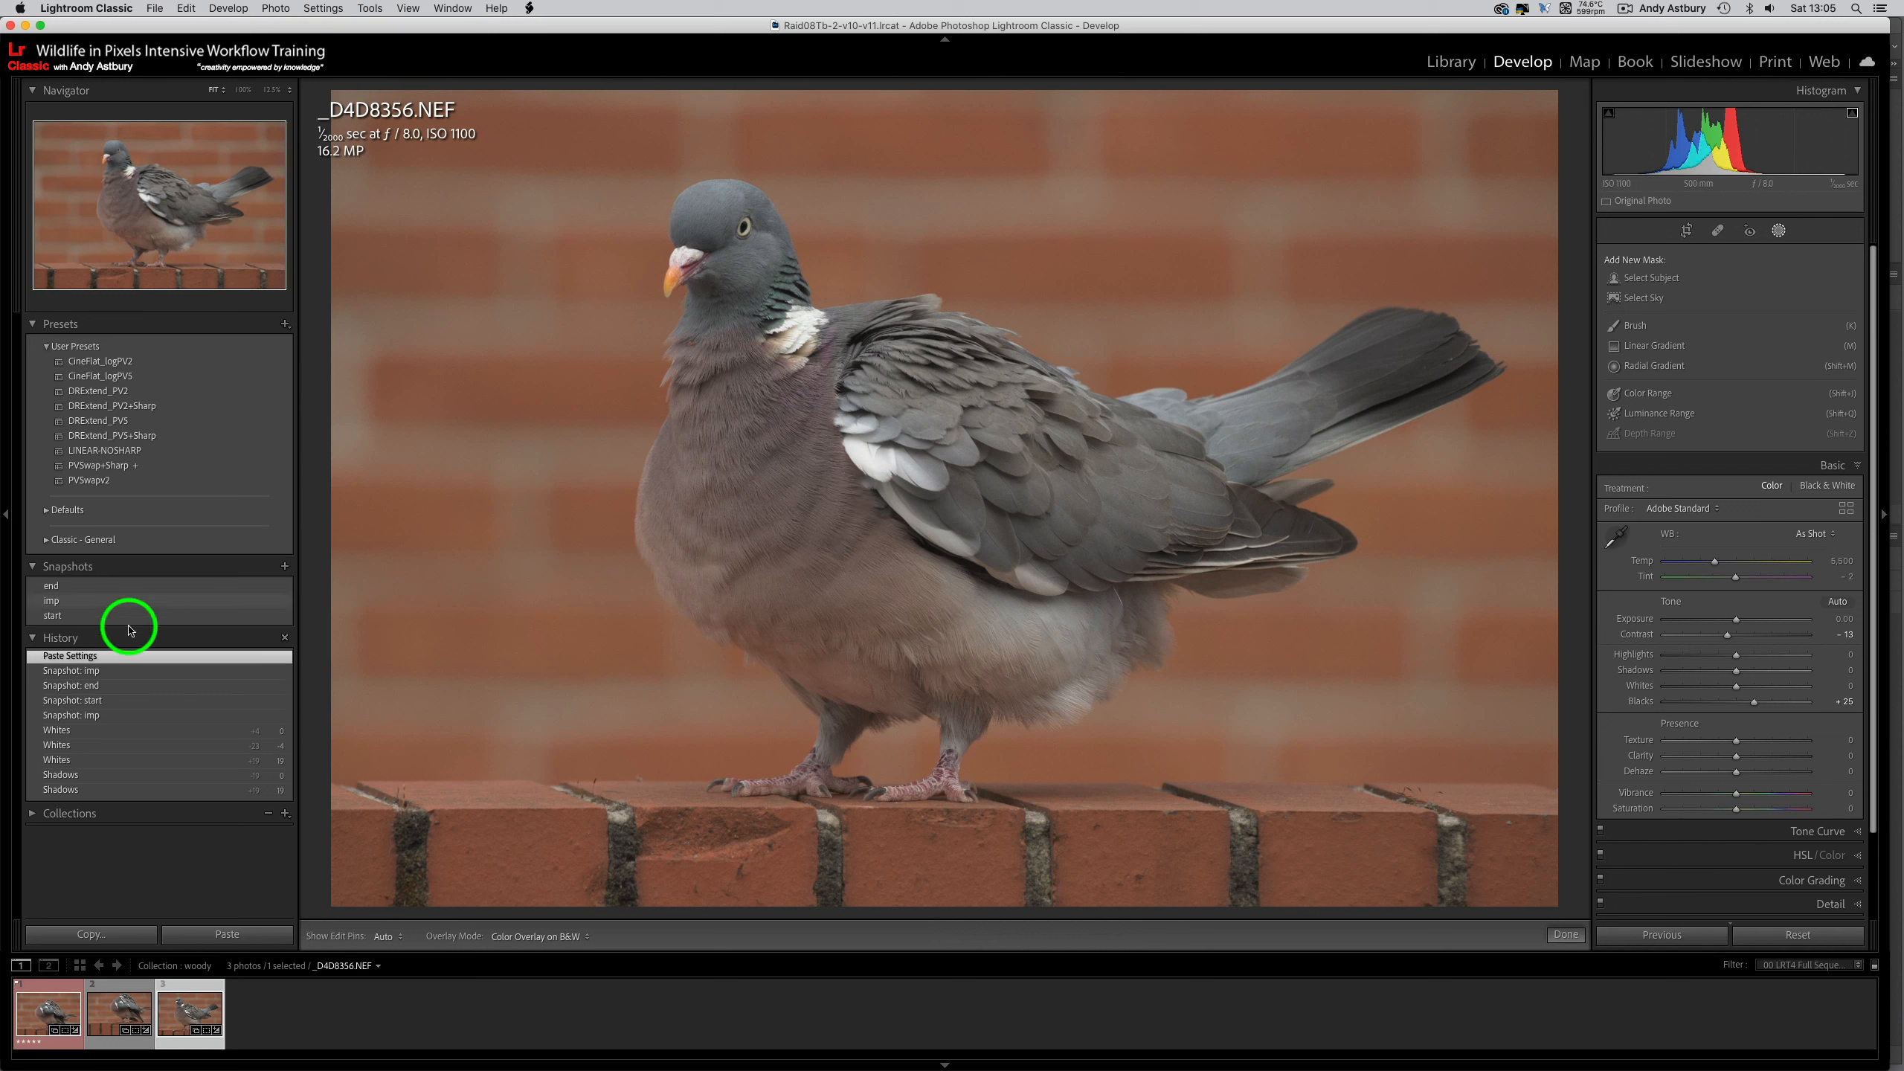
- Return both _D4D8356.NEF and _D4D8345.NEF to their imp snapshots
click(78, 602)
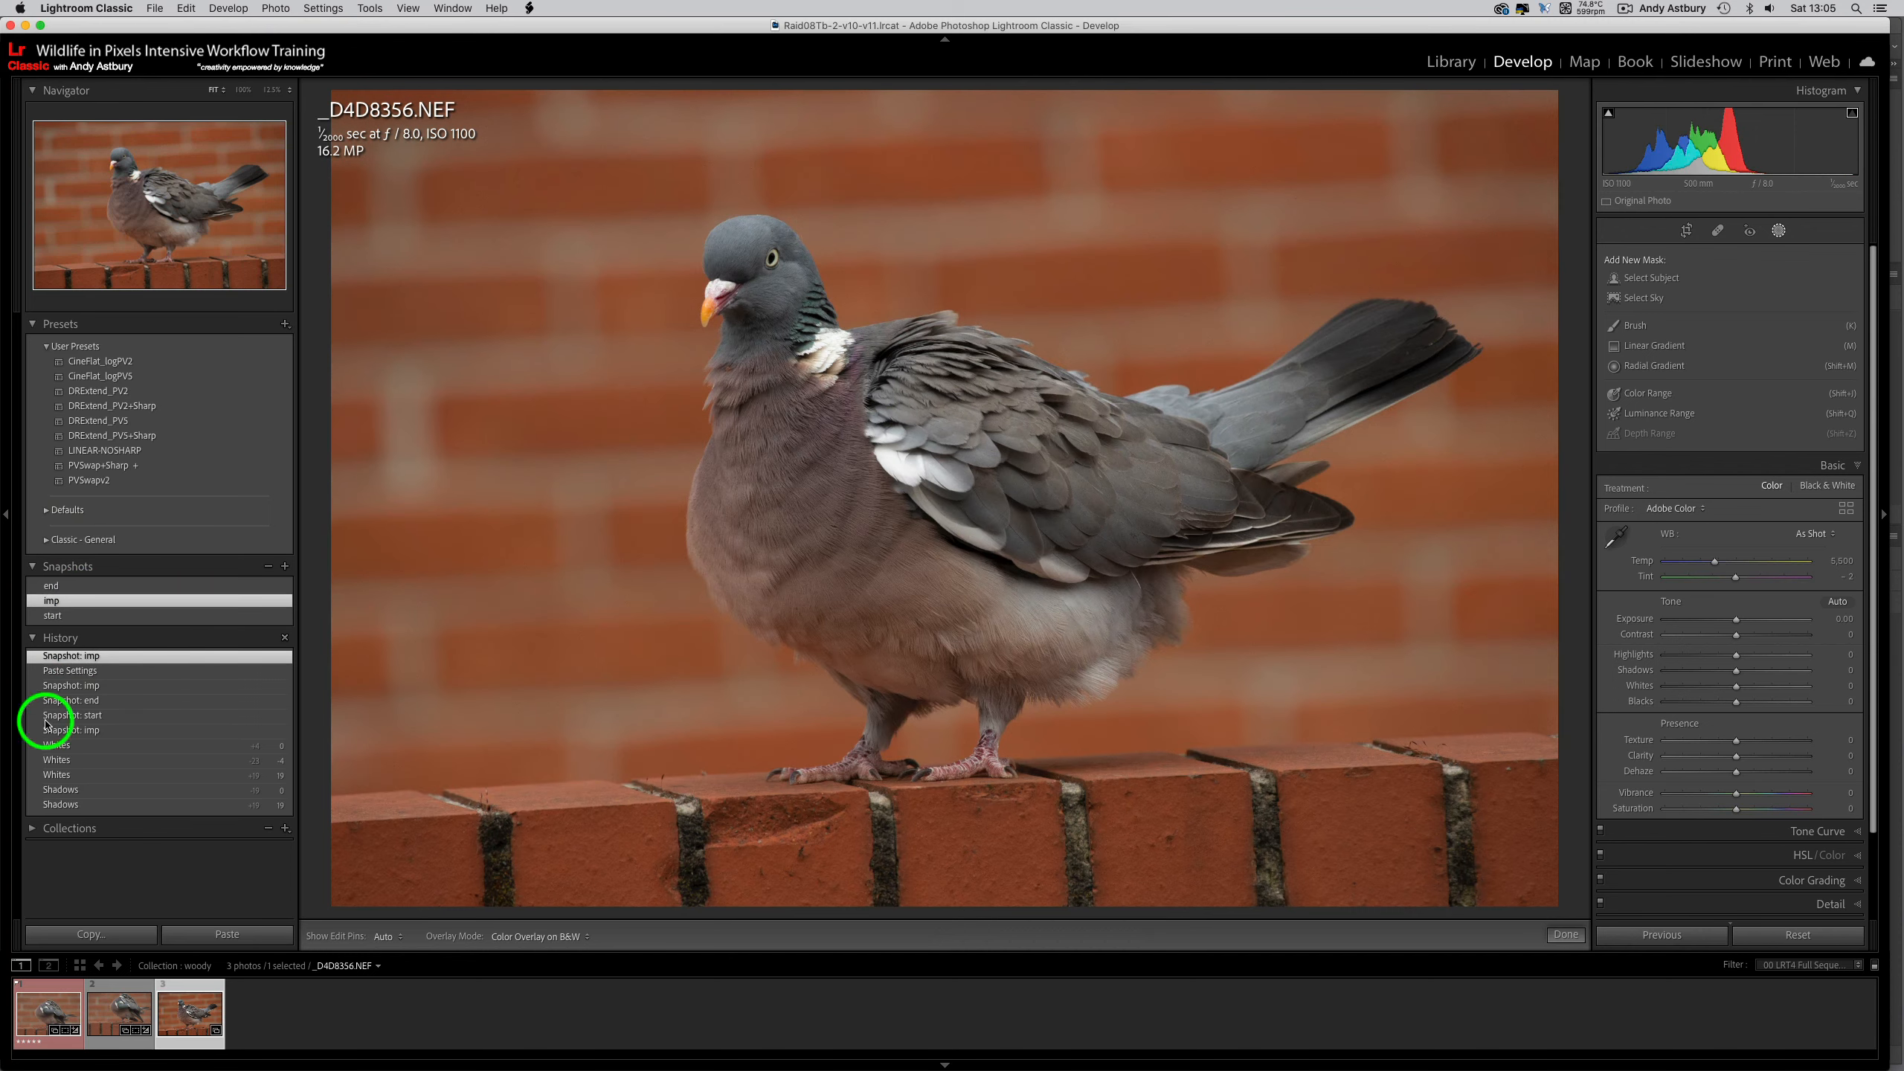
click(63, 1016)
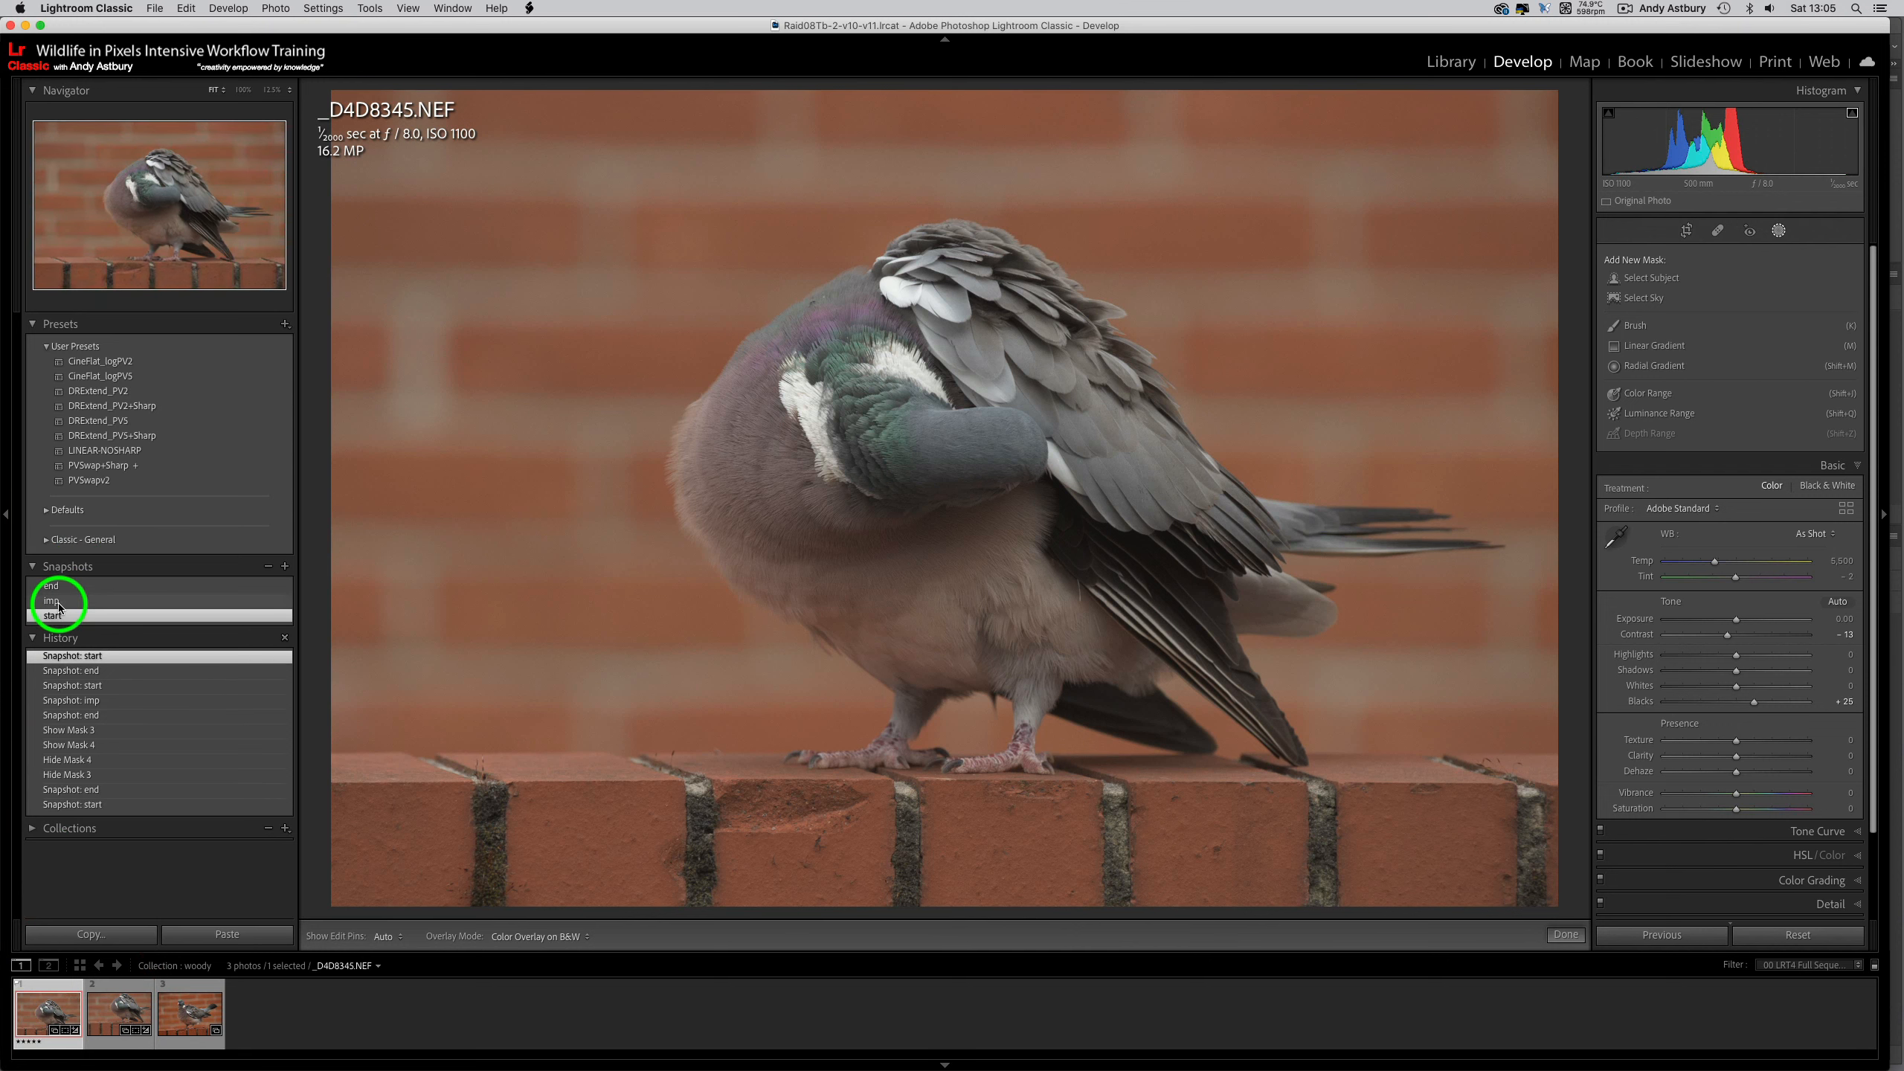
click(61, 602)
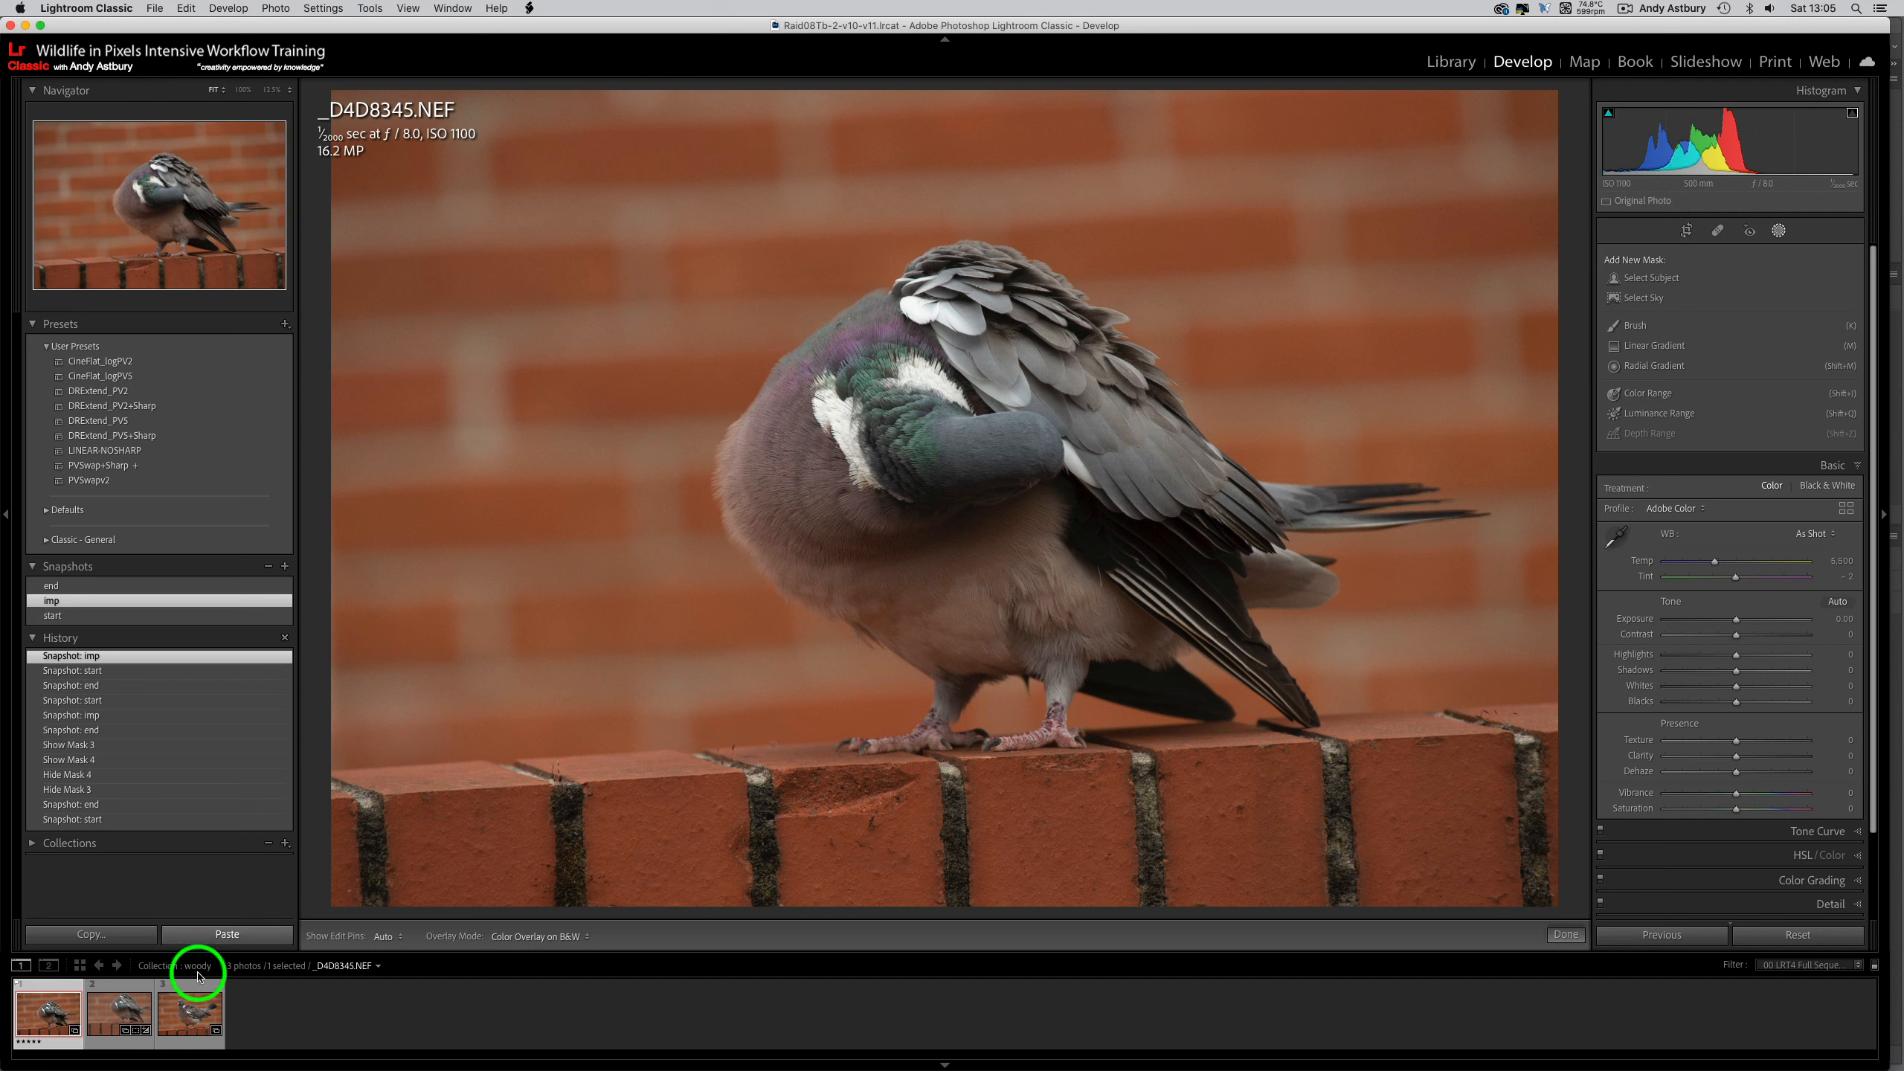
- Compare the imp versions of _D4D8345.NEF and _D4D8356.NEF by switching between the two photos
click(201, 1012)
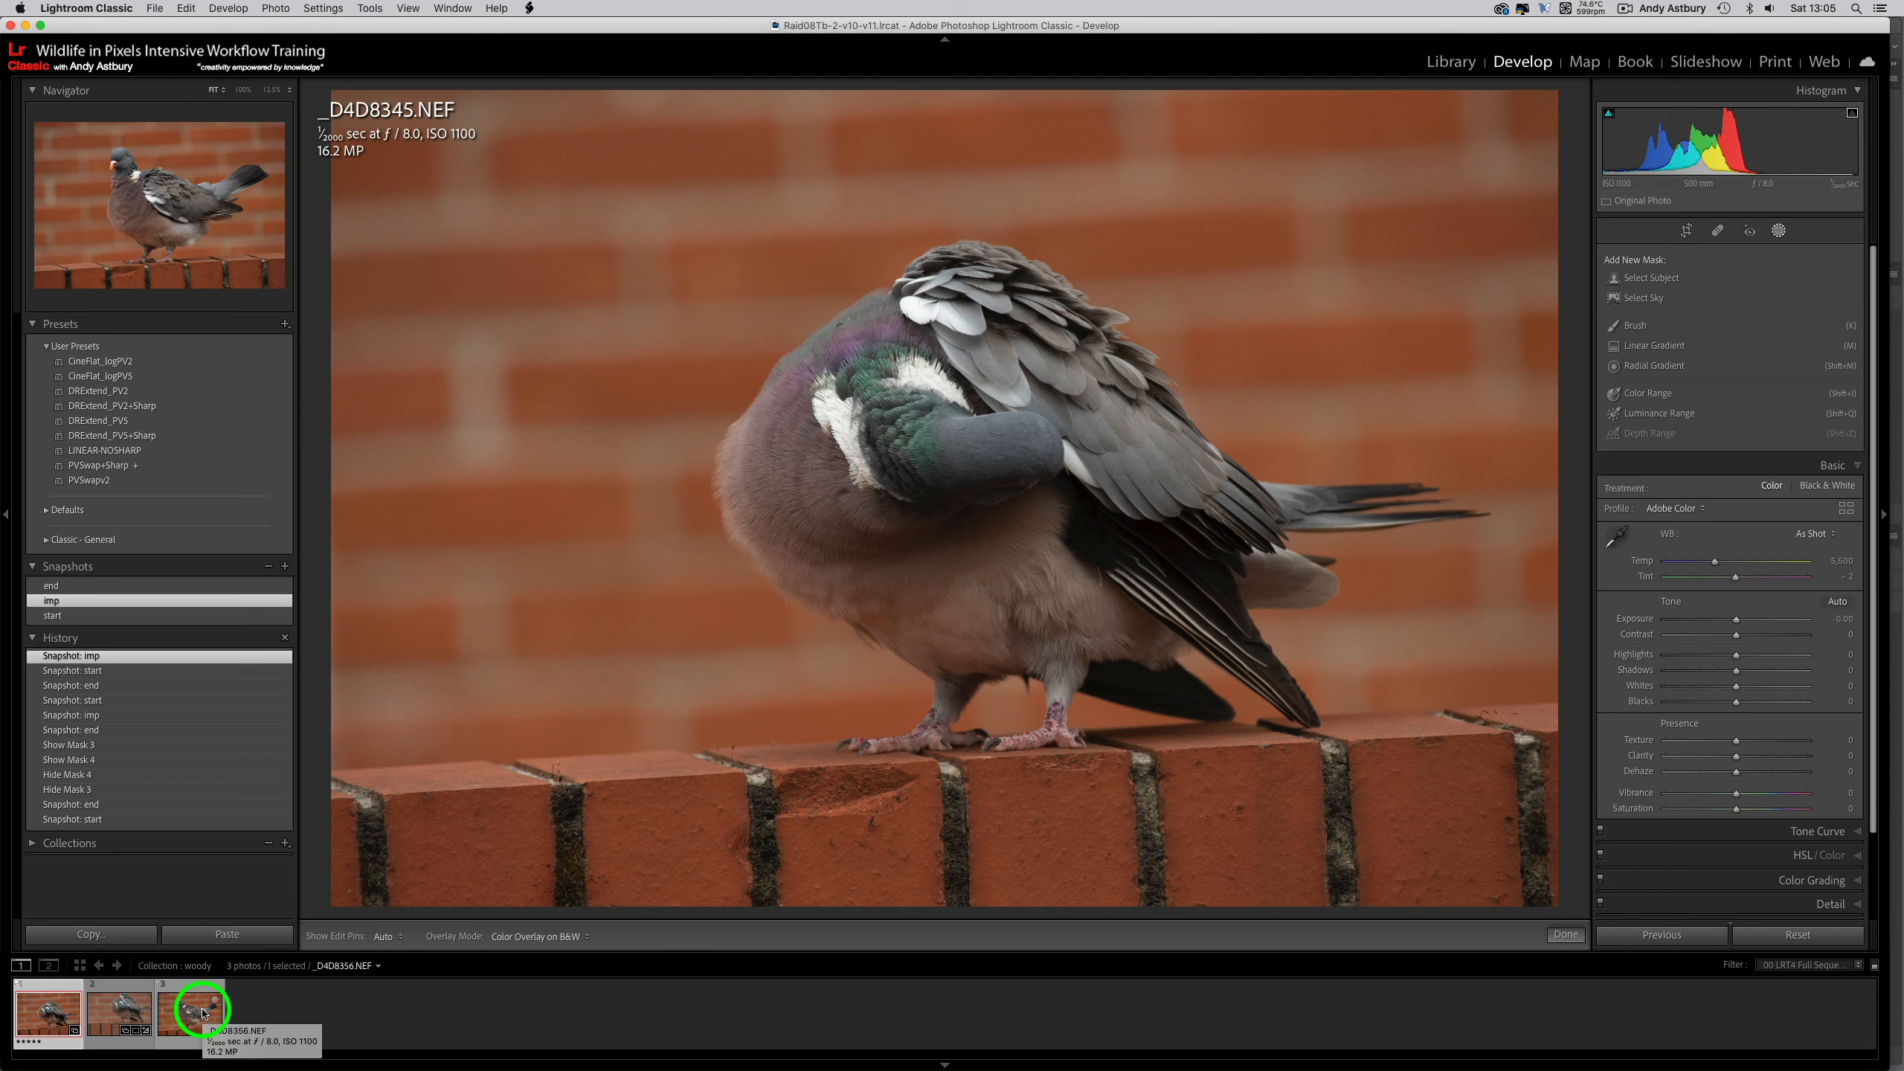
click(203, 1012)
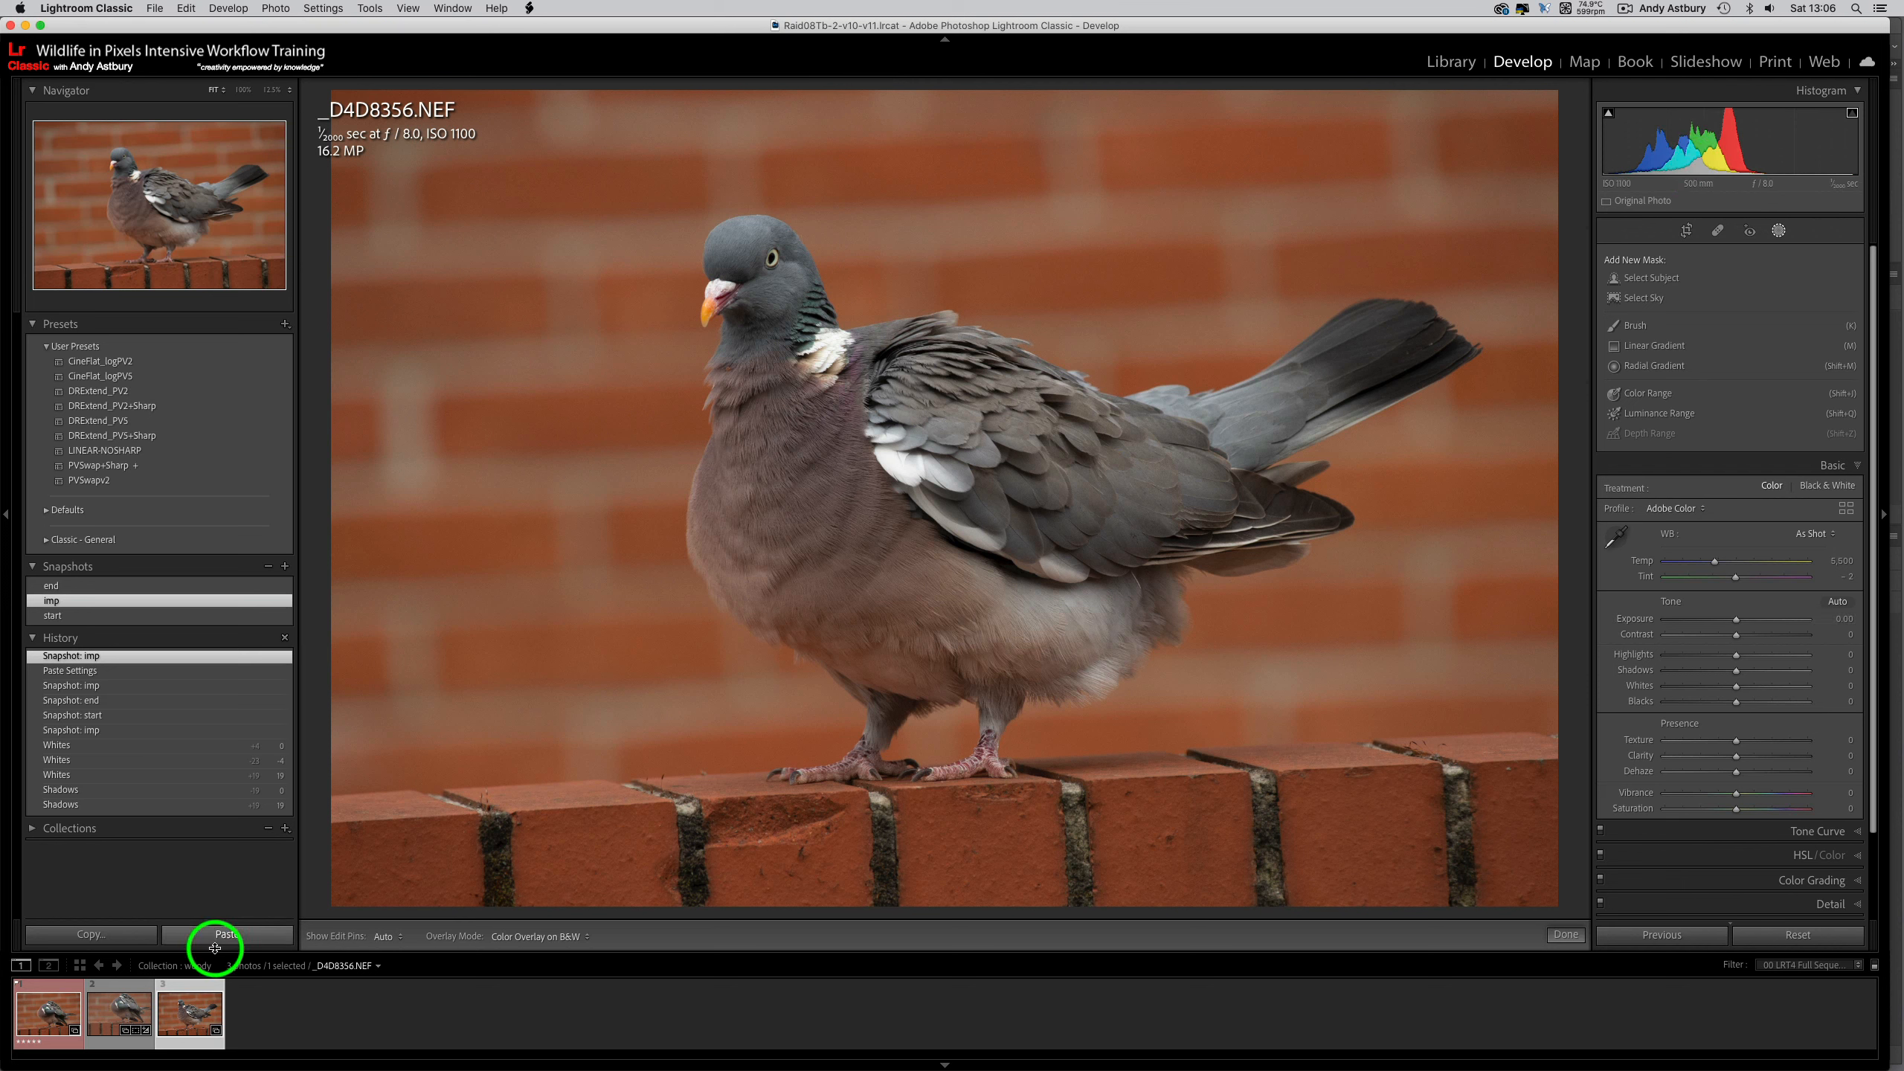
click(33, 1024)
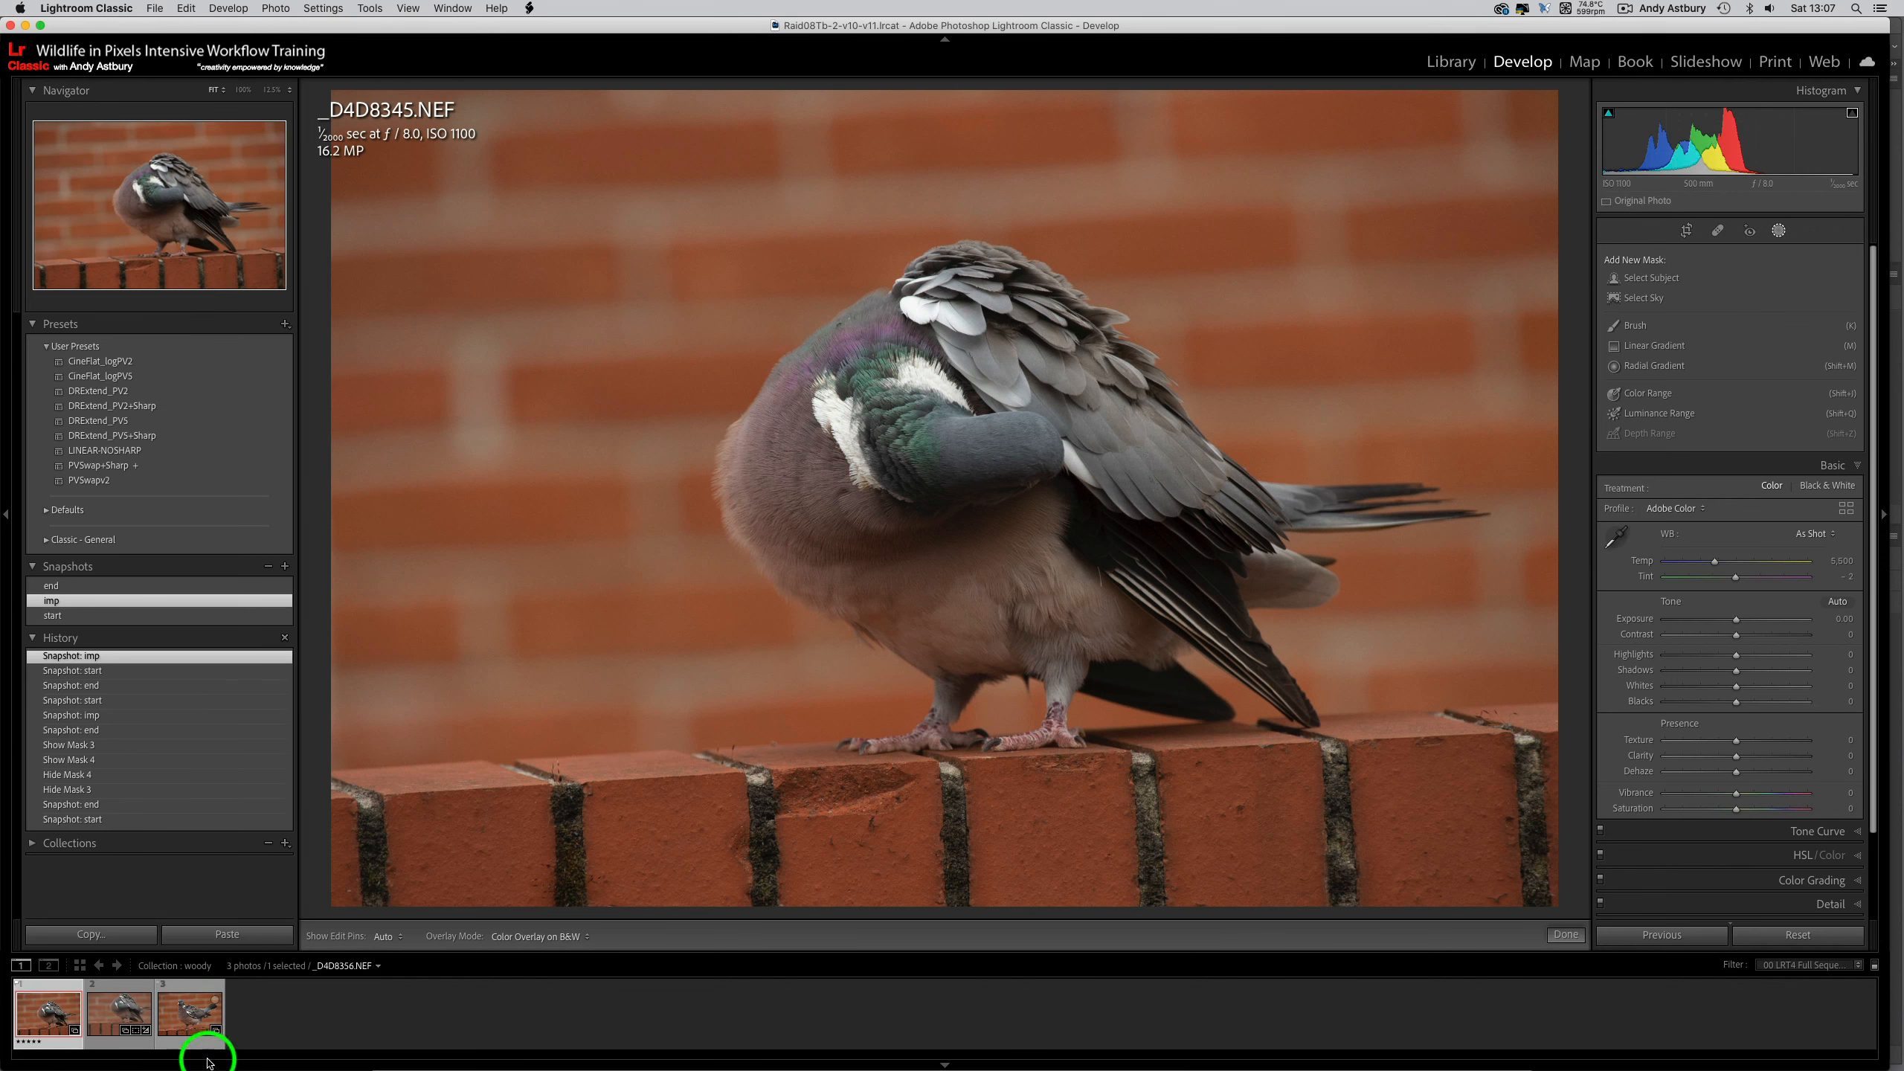
click(185, 1013)
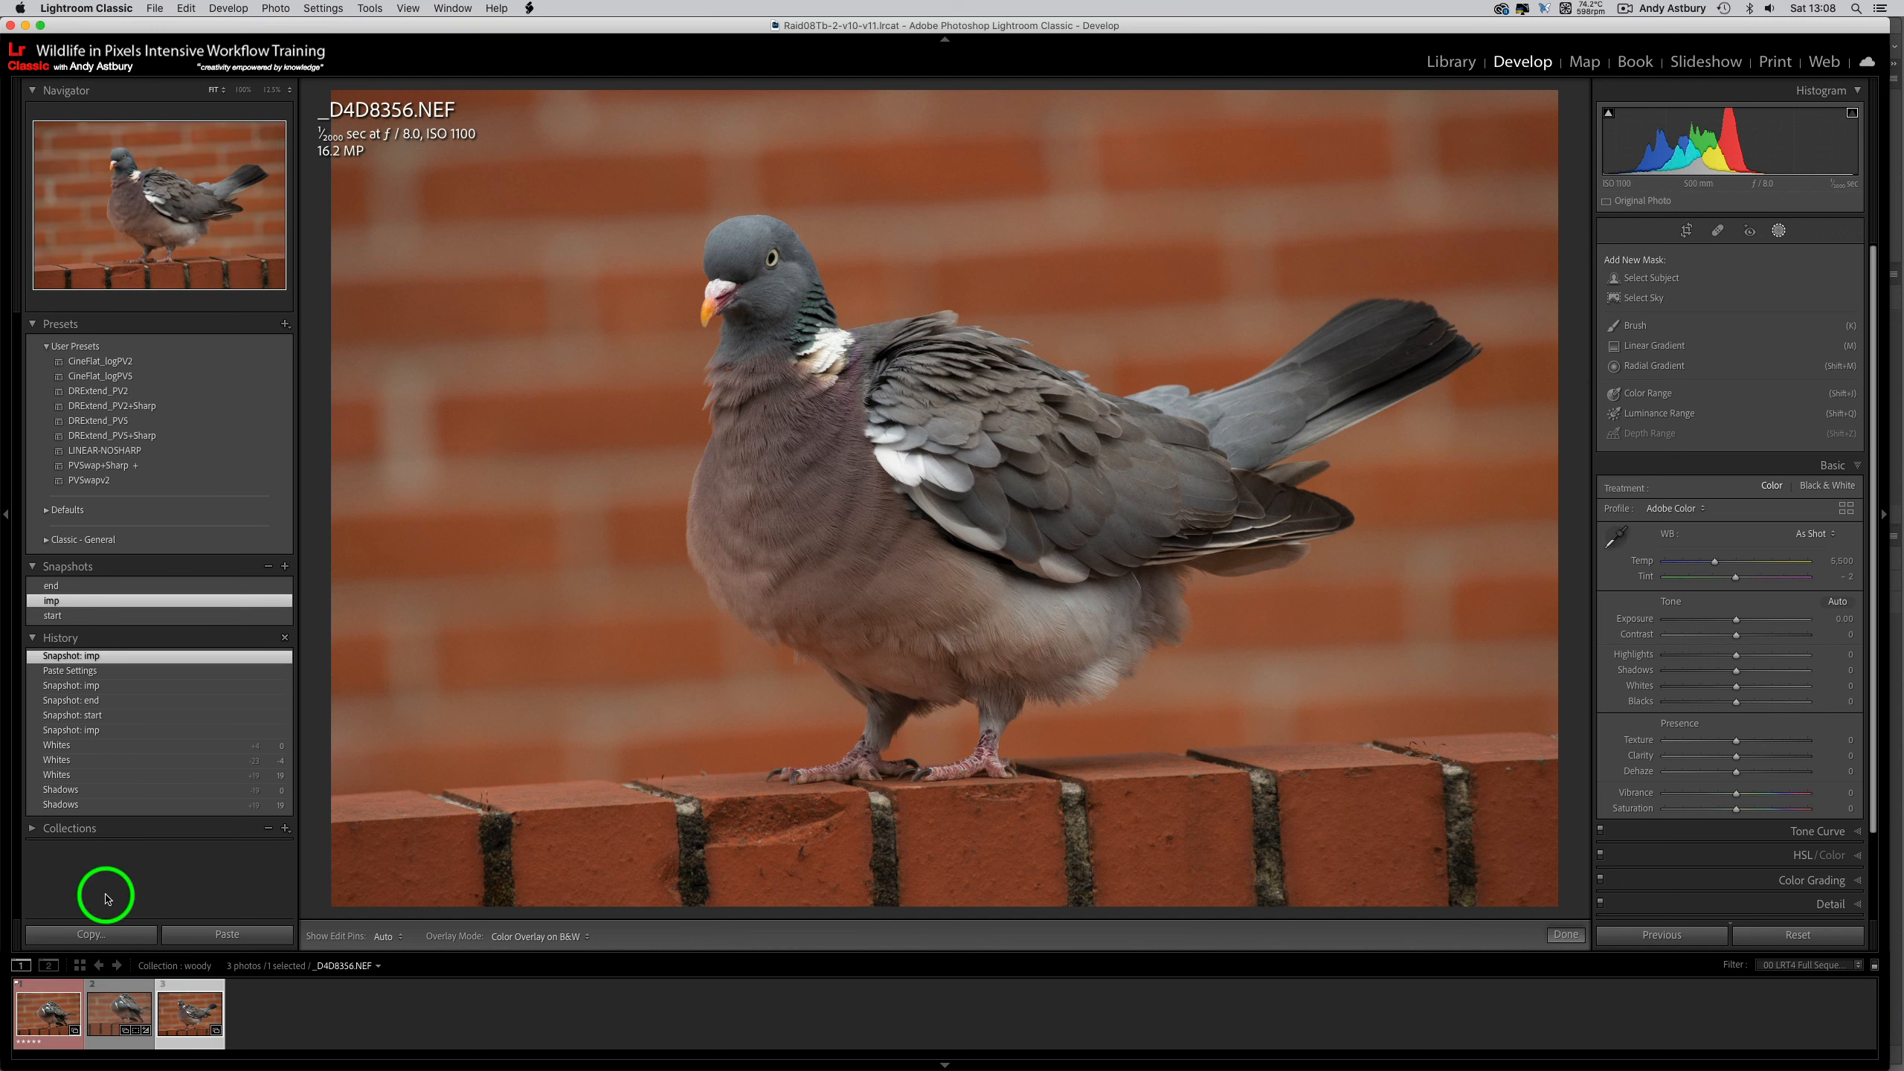
- Try an exposure of +0.25 on _D4D8345.NEF and revert the photo to the imp snapshot
click(64, 1018)
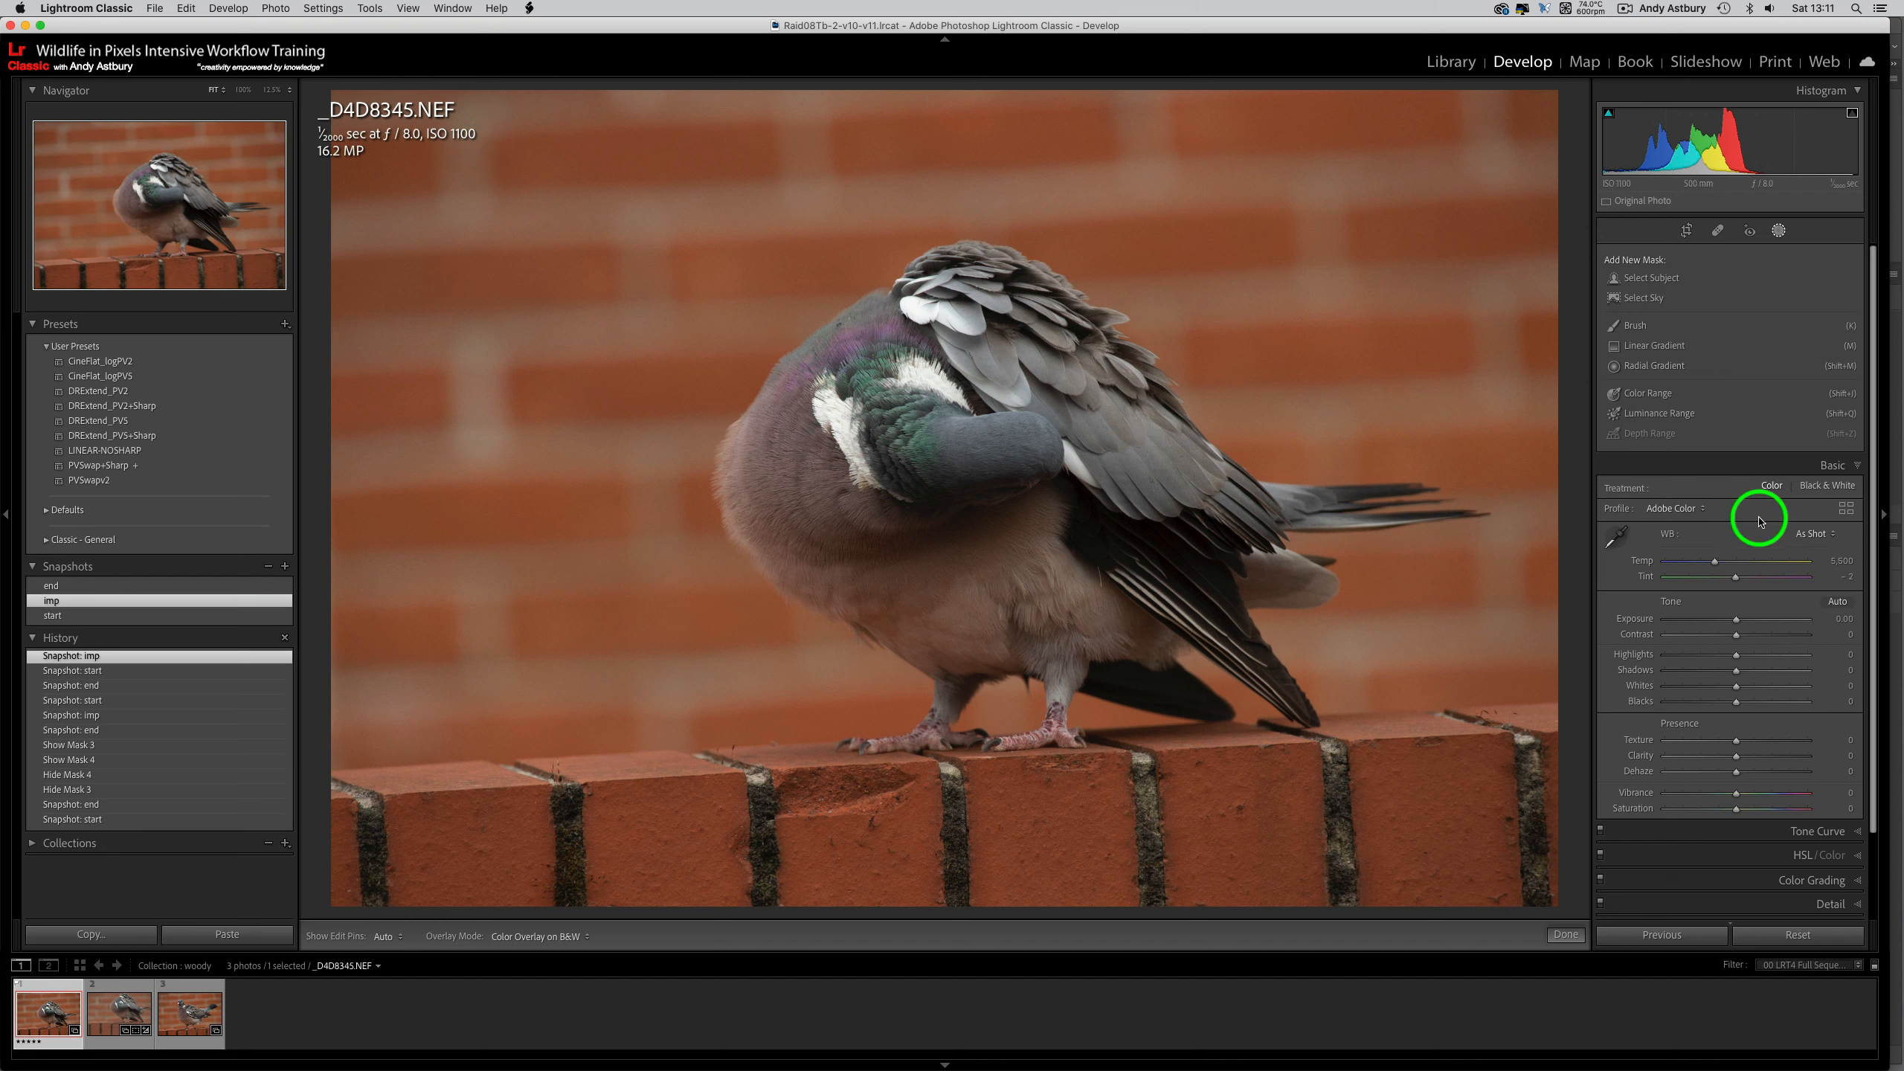
click(1843, 621)
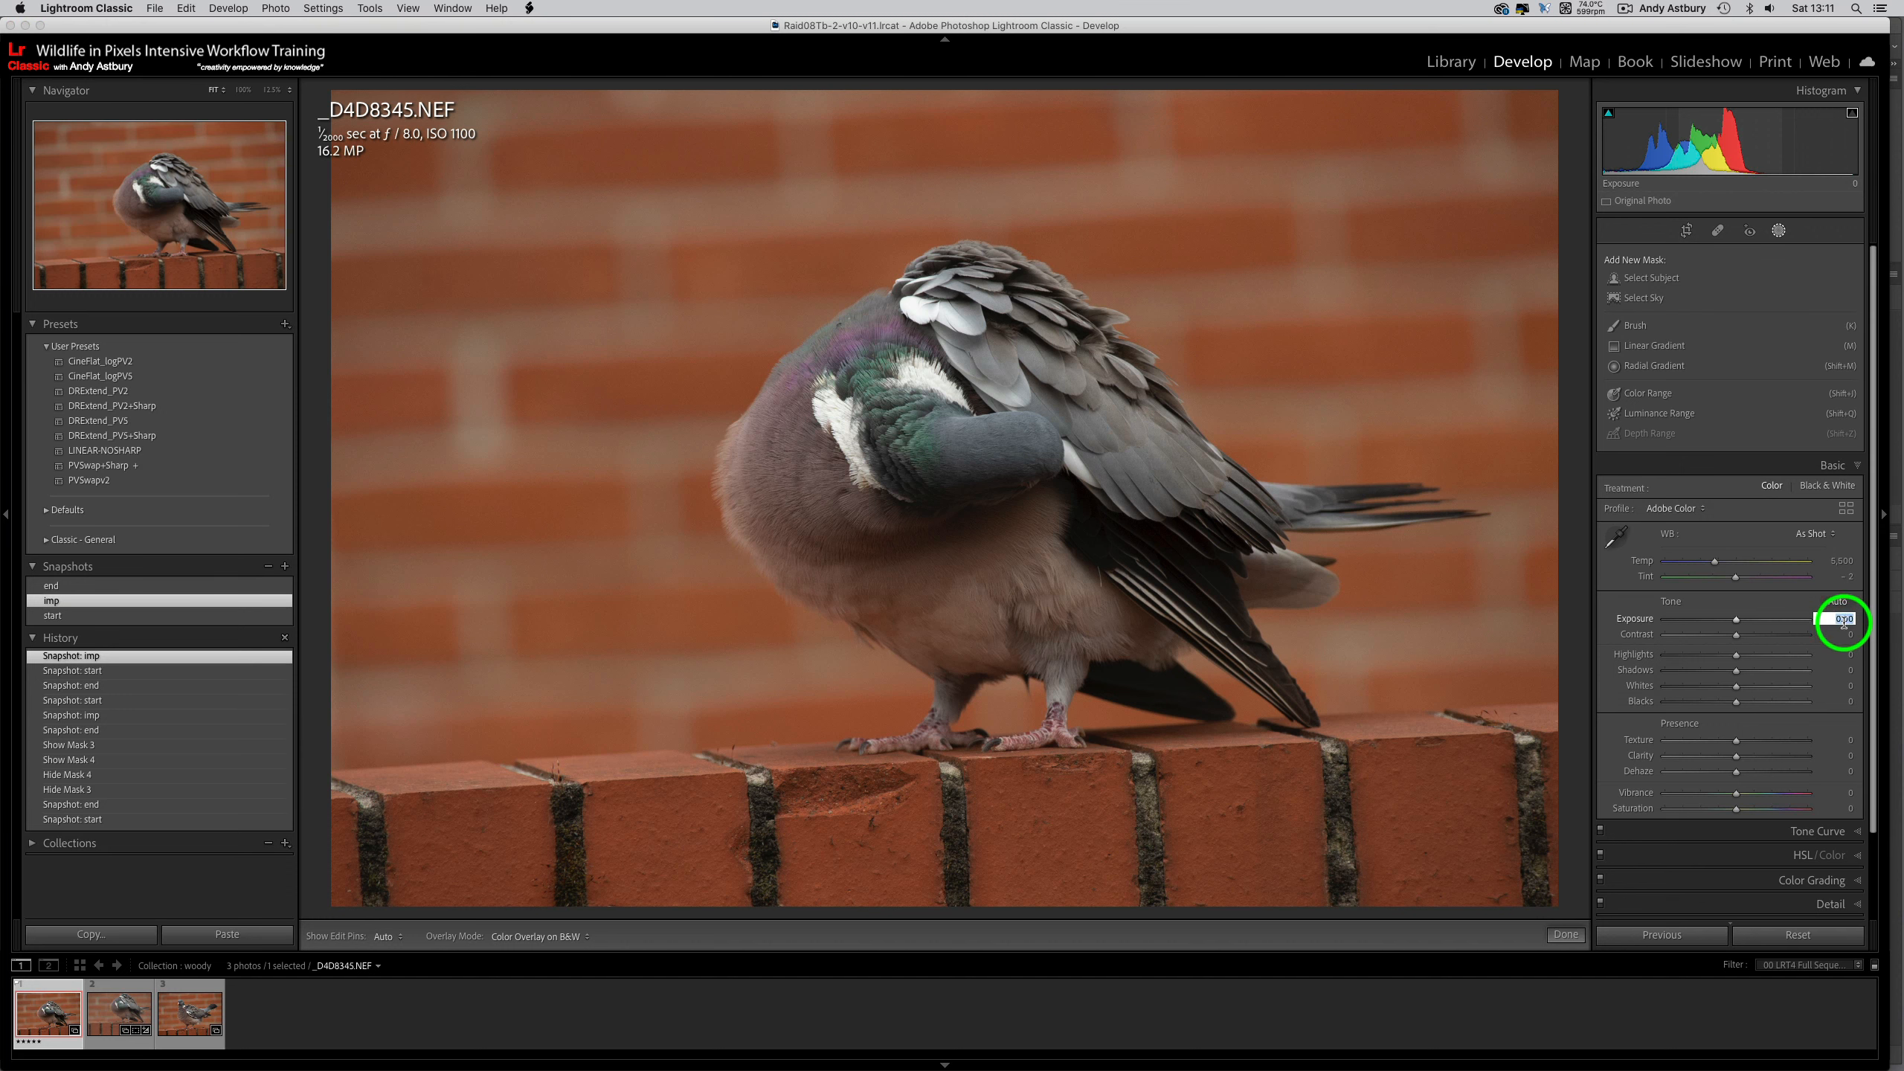
text(0.25)
key(Return)
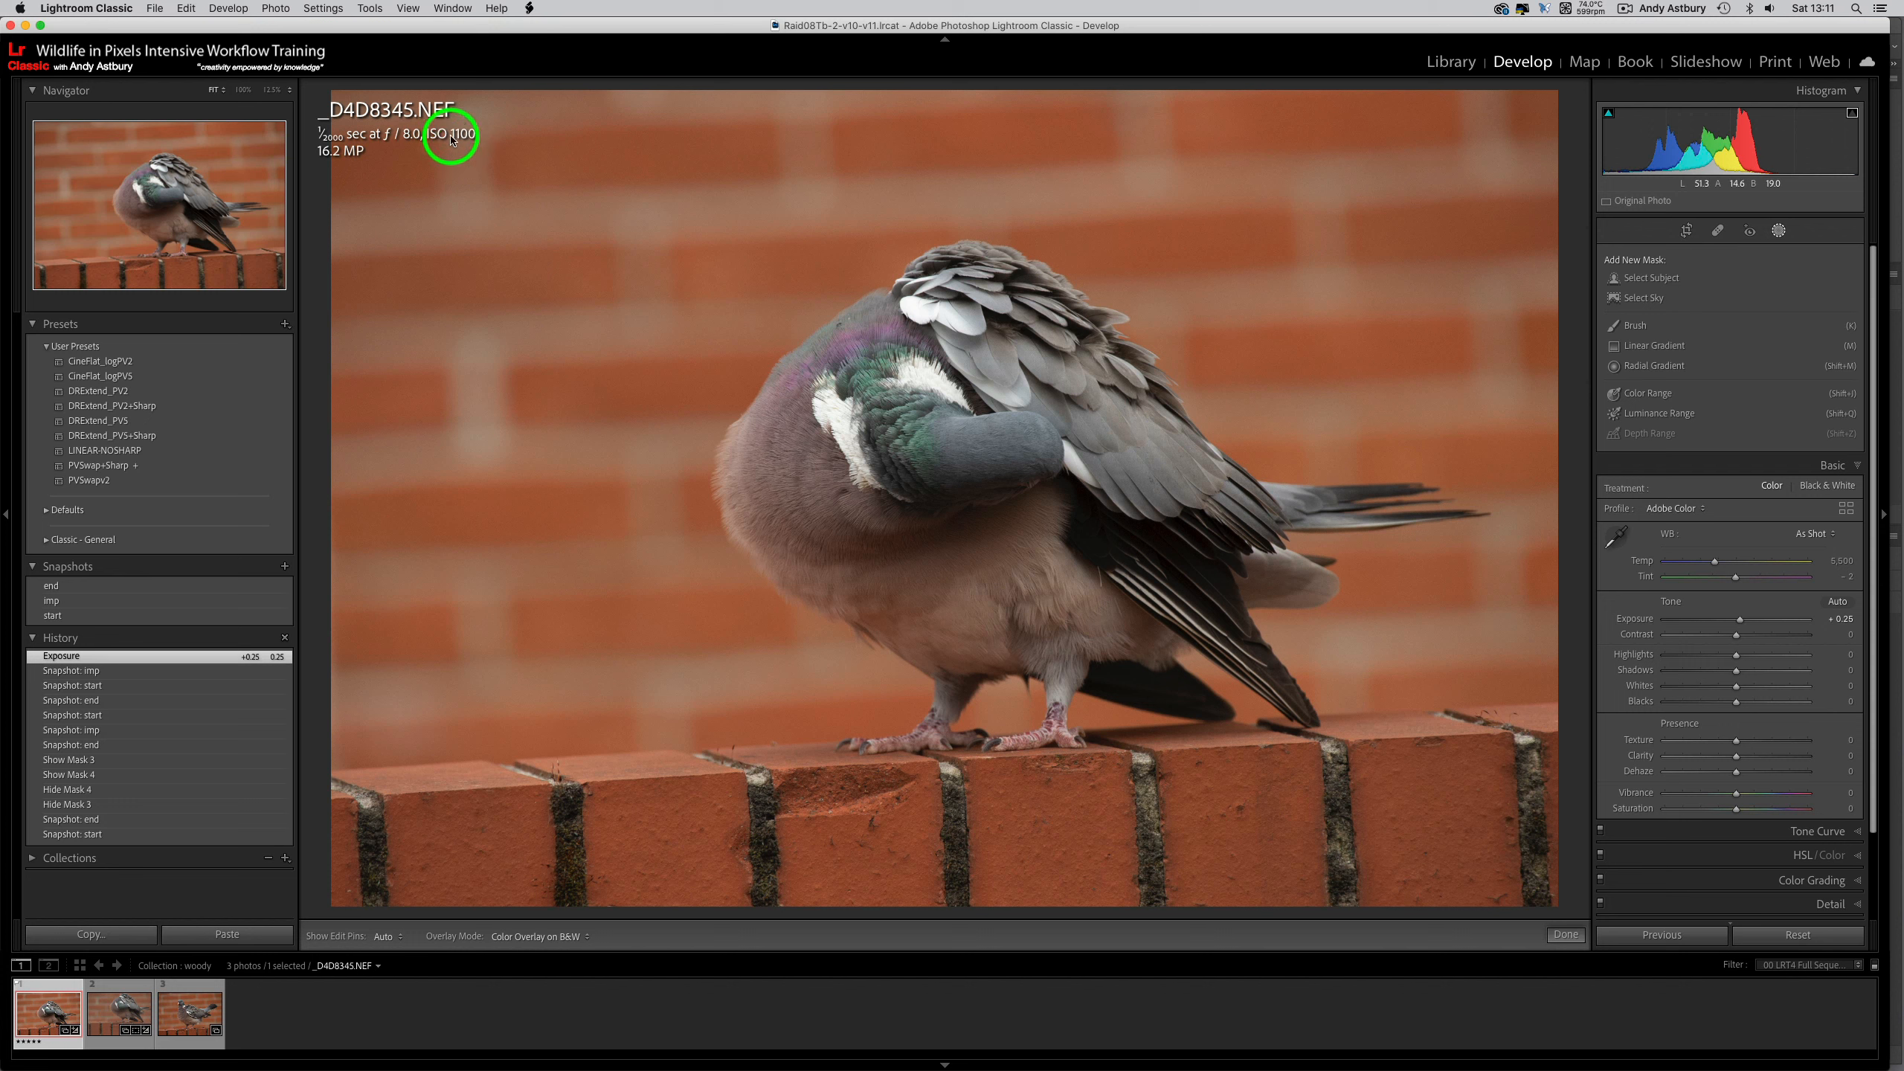
click(59, 605)
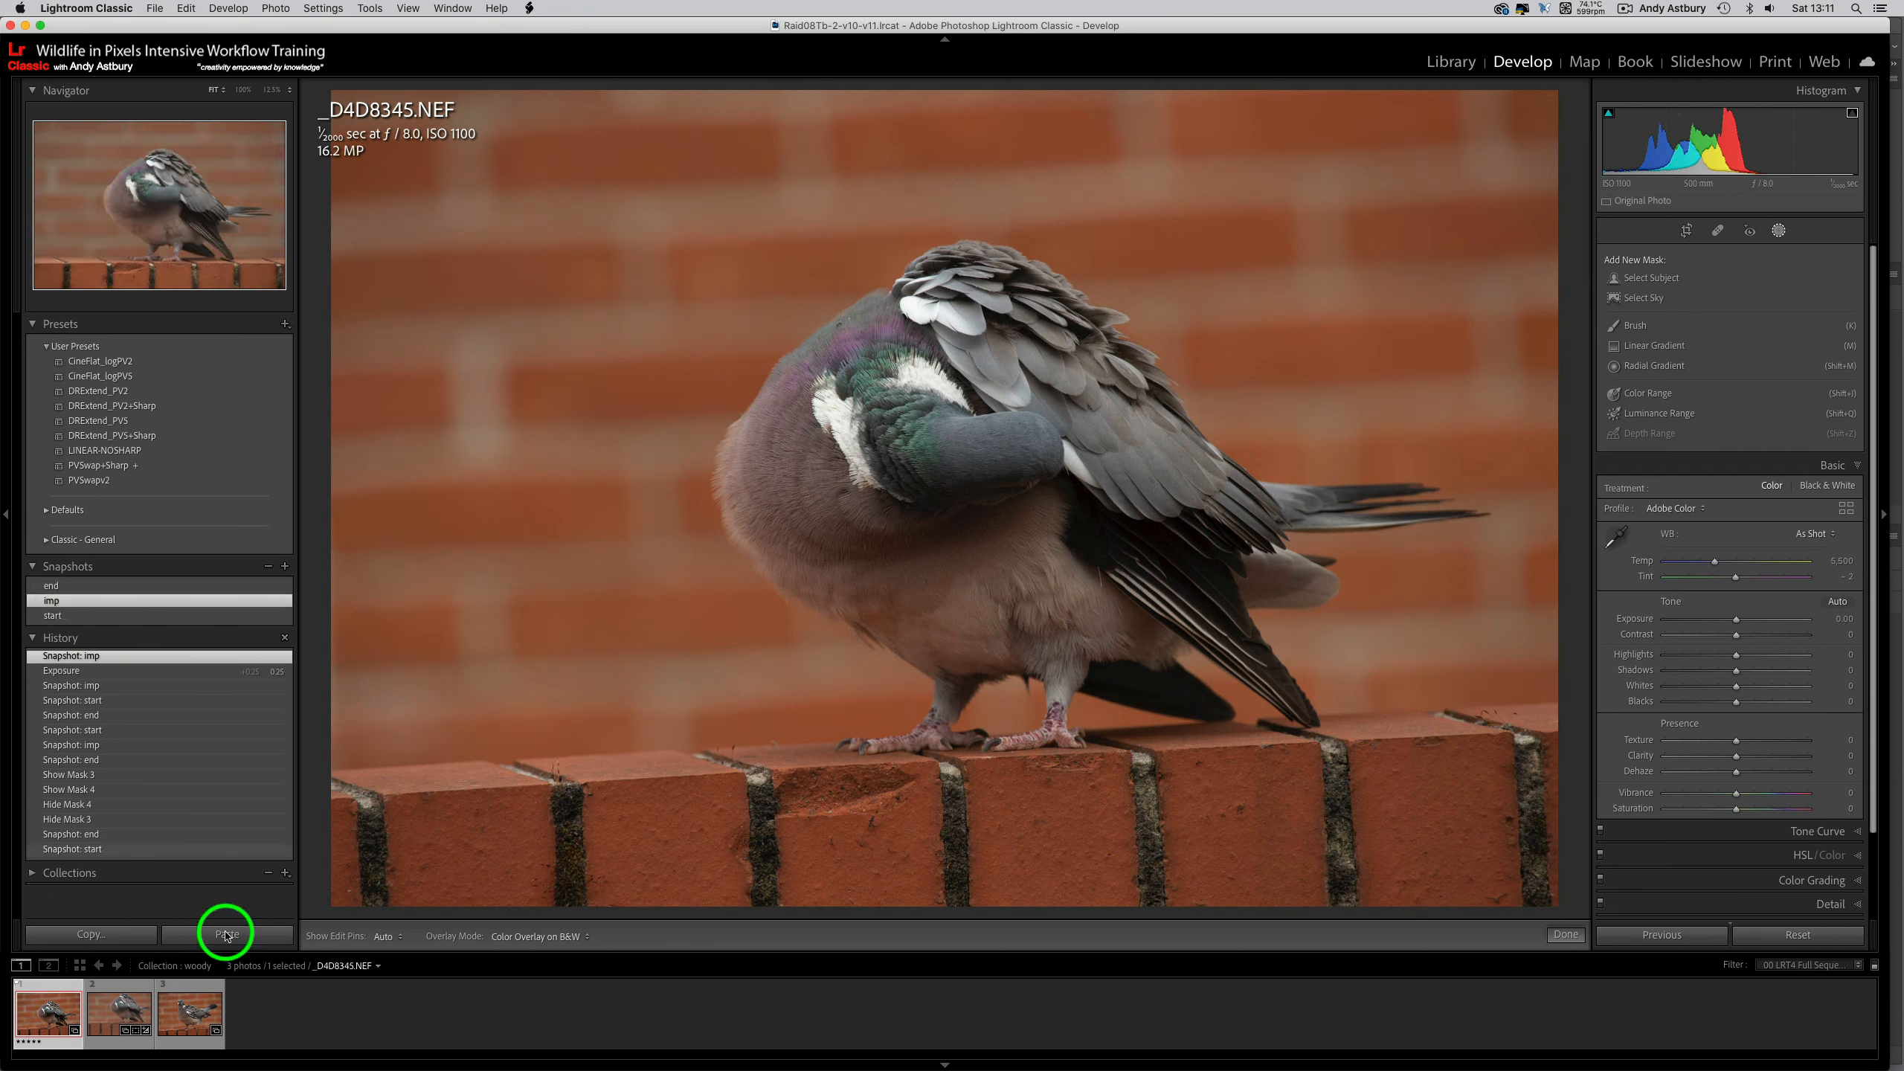
click(188, 1015)
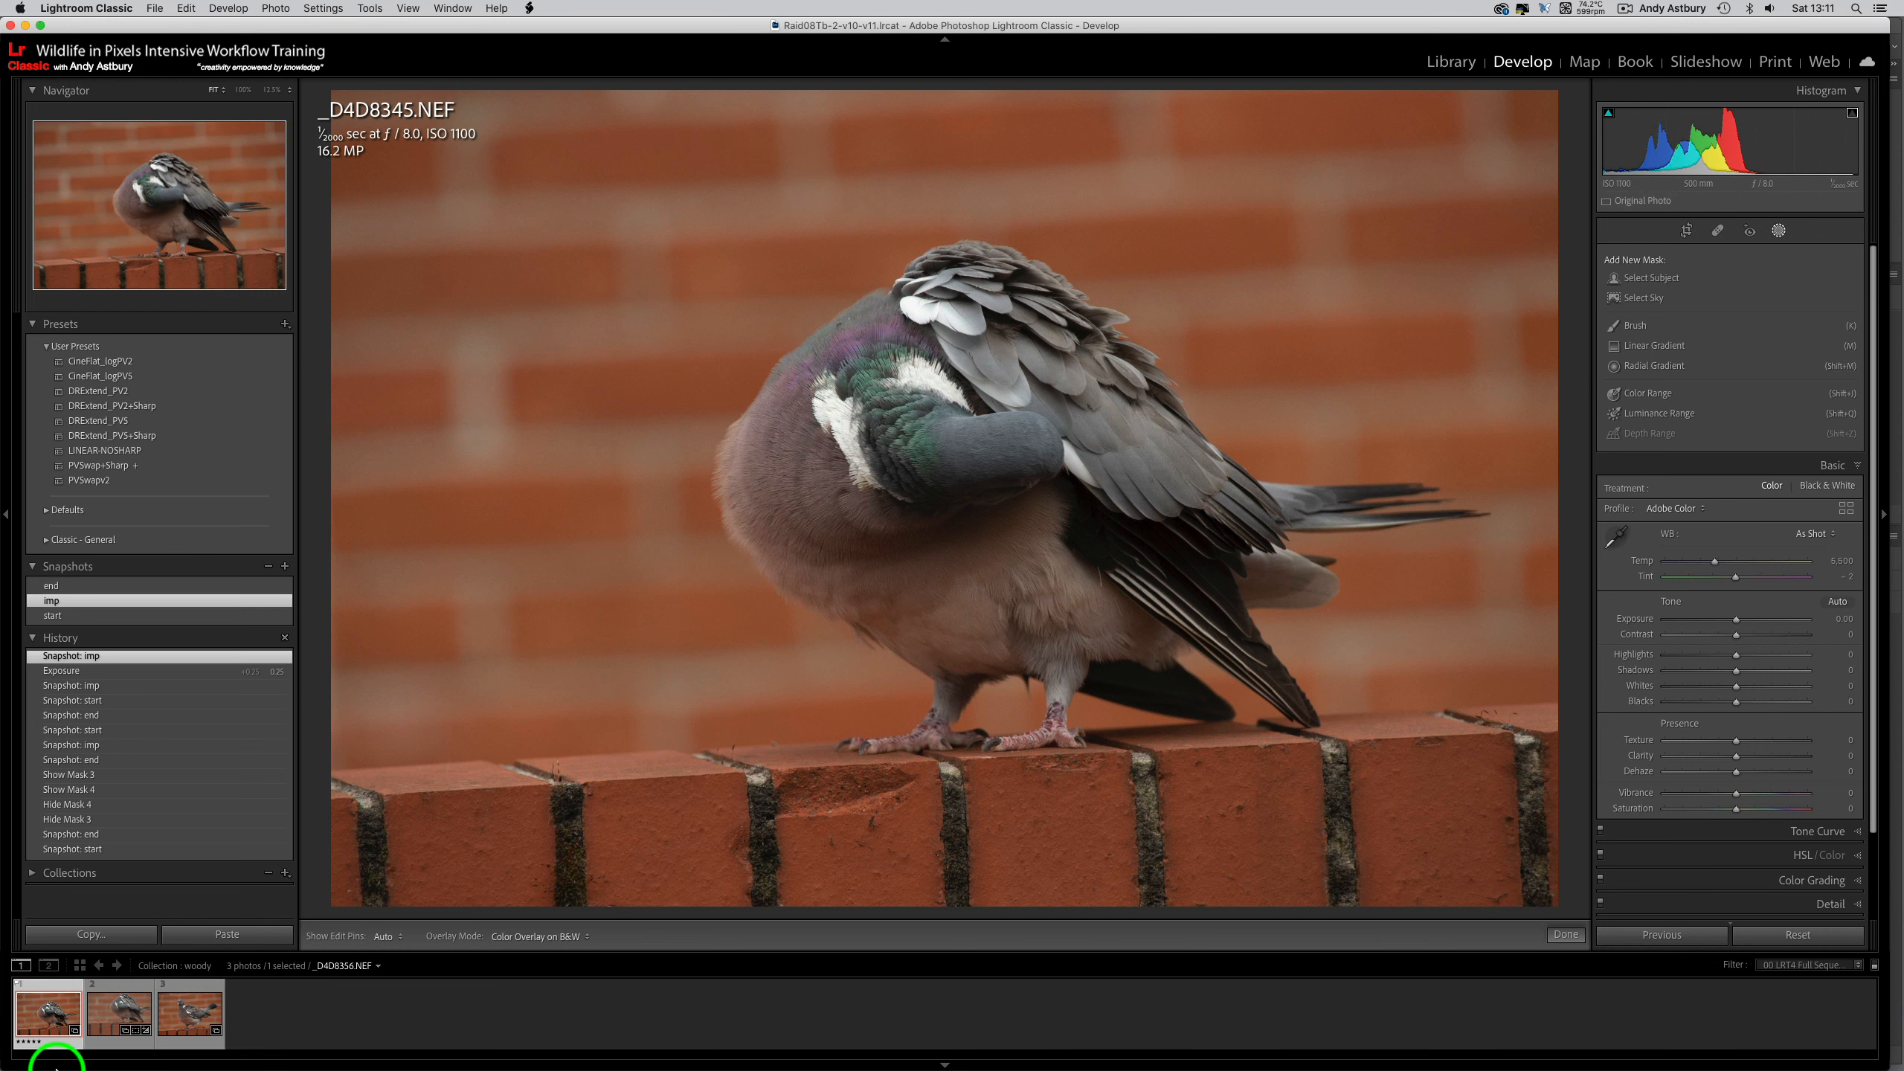
- Switch between _D4D8356.NEF and _D4D8345.NEF to compare the tones of the two unedited photos
click(196, 1012)
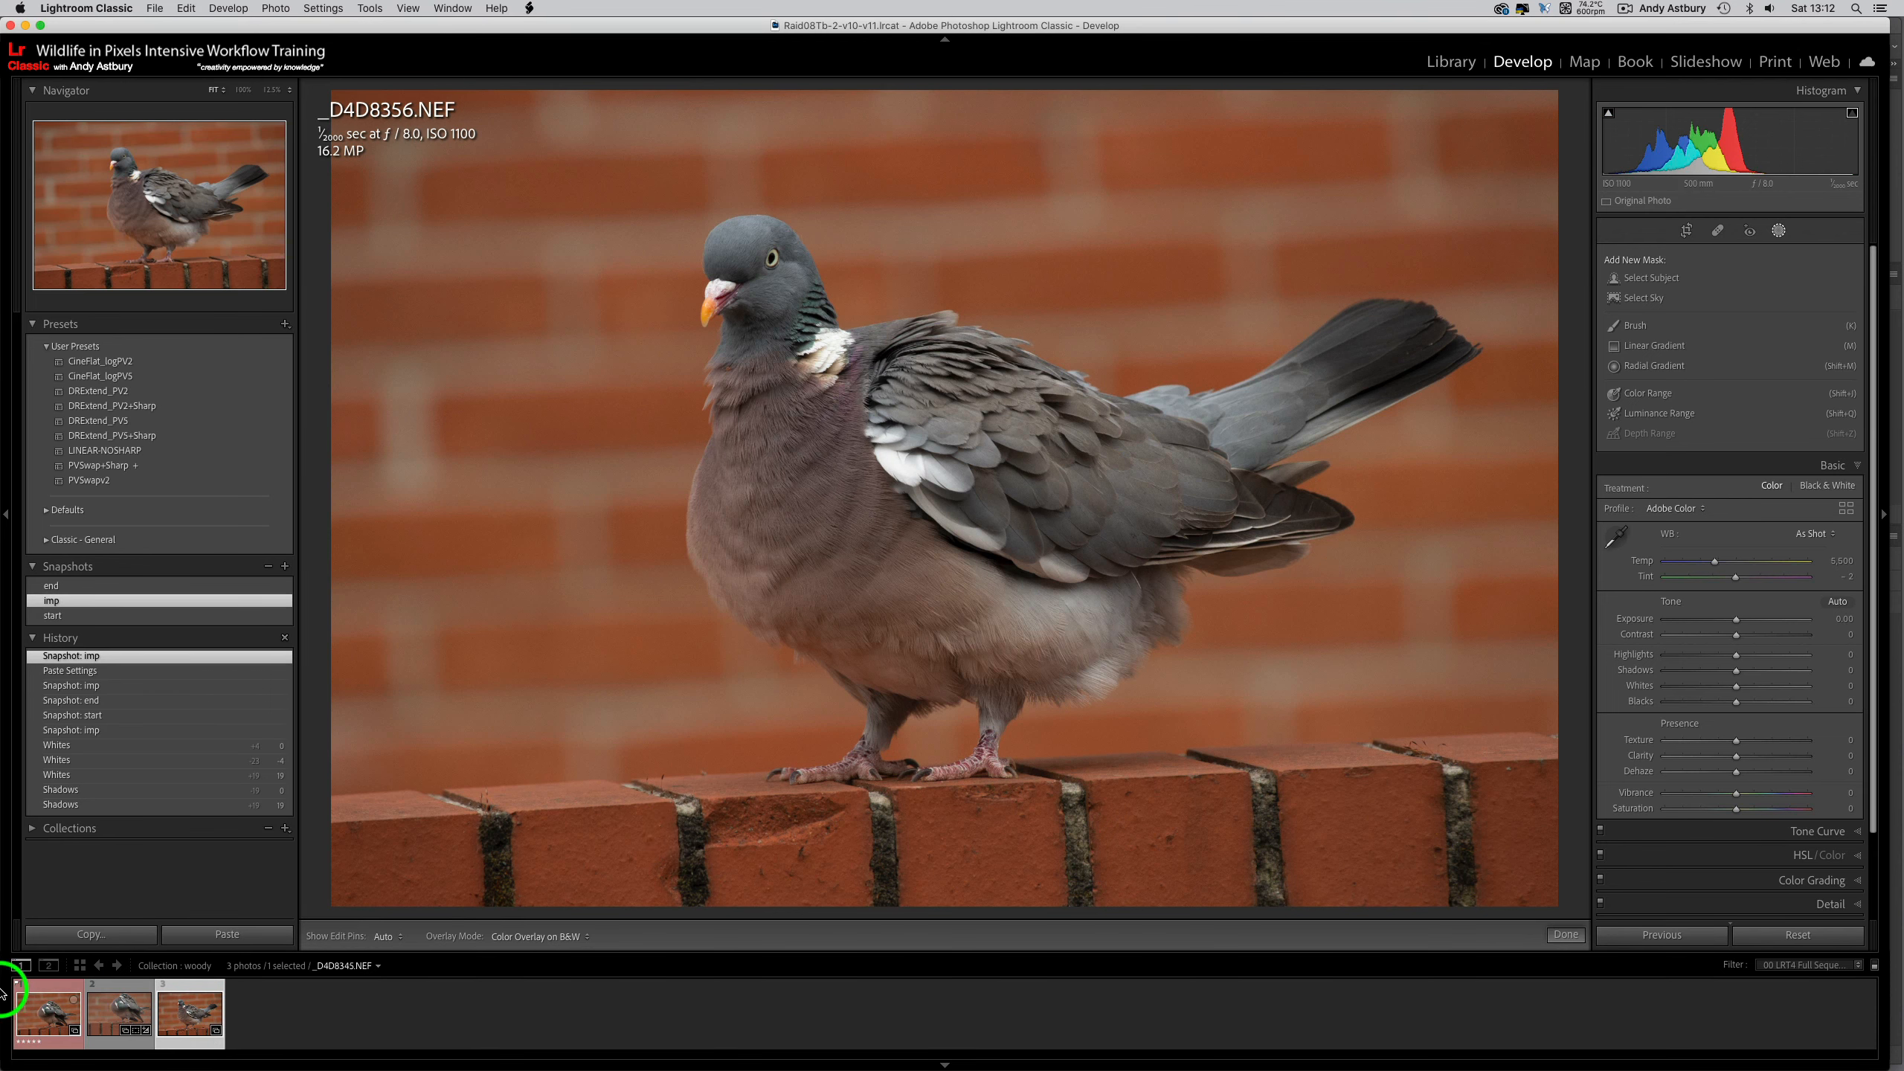
click(47, 1024)
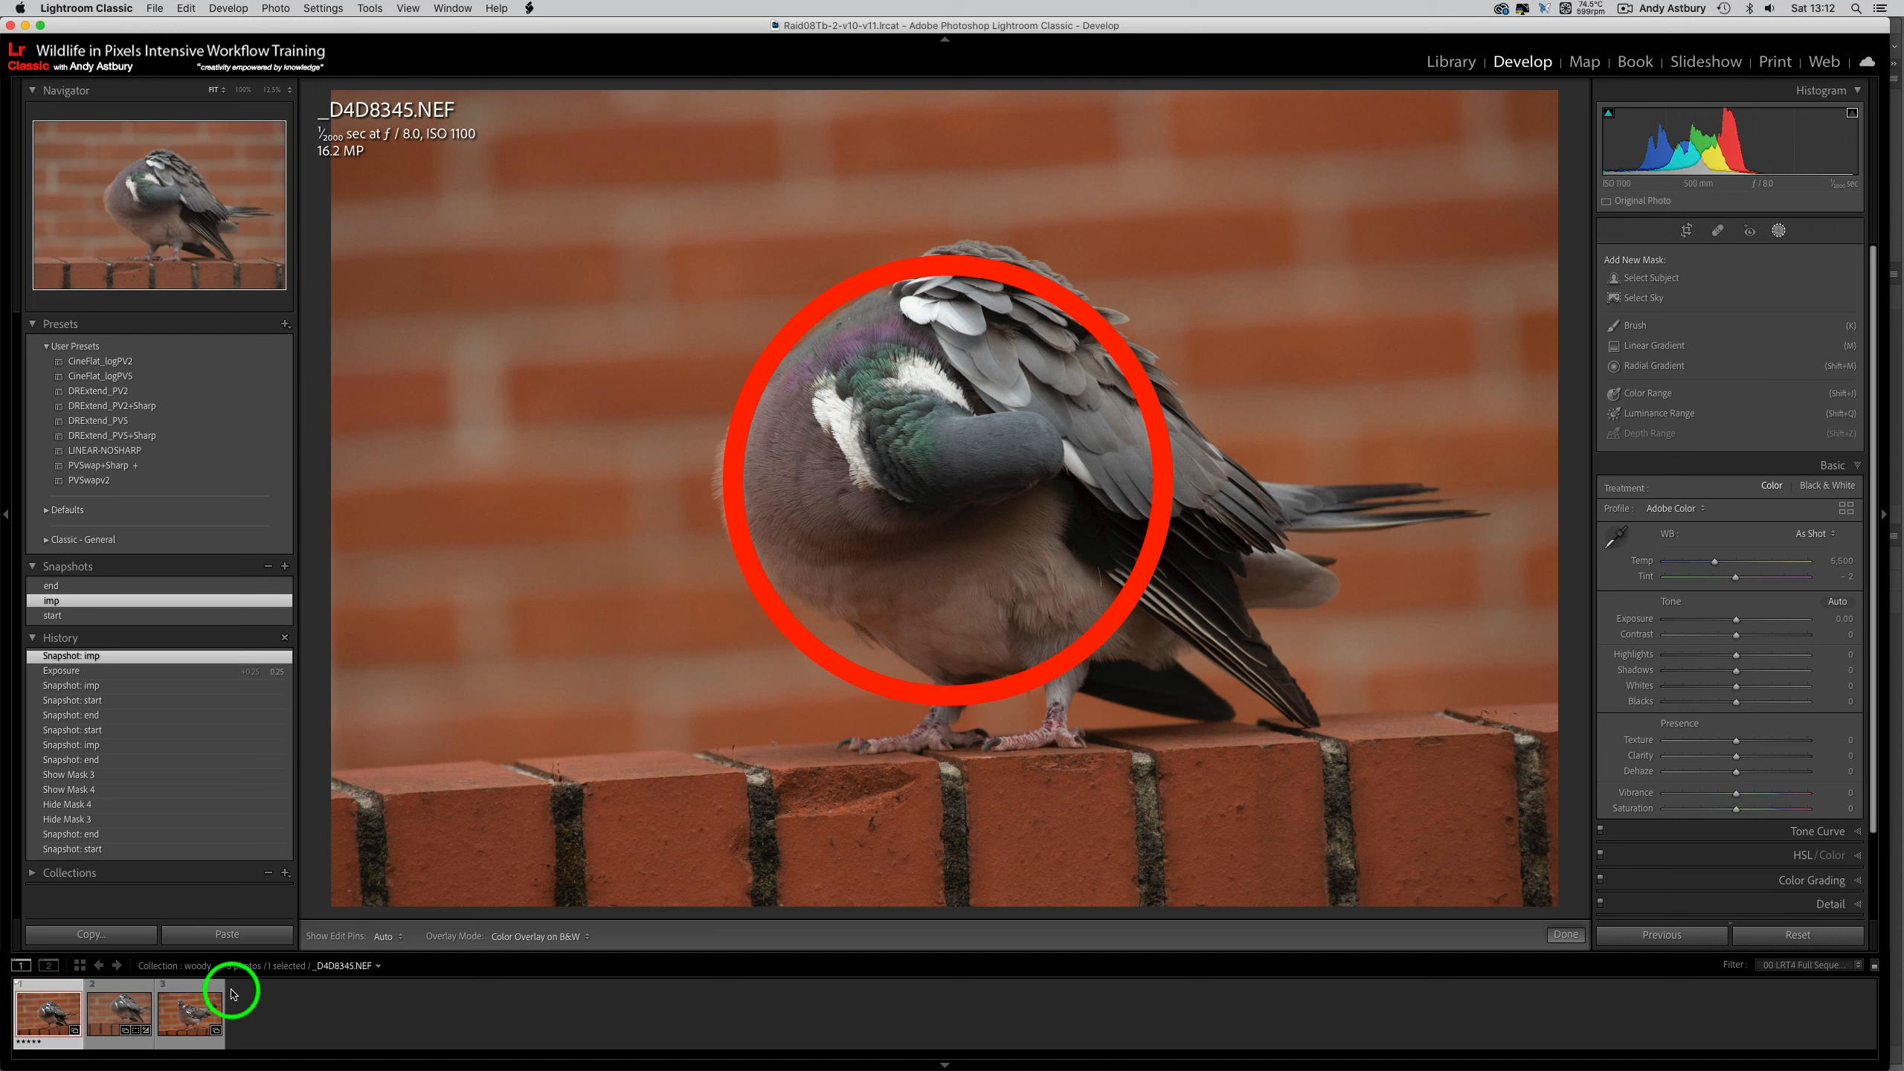
click(170, 1023)
click(181, 1022)
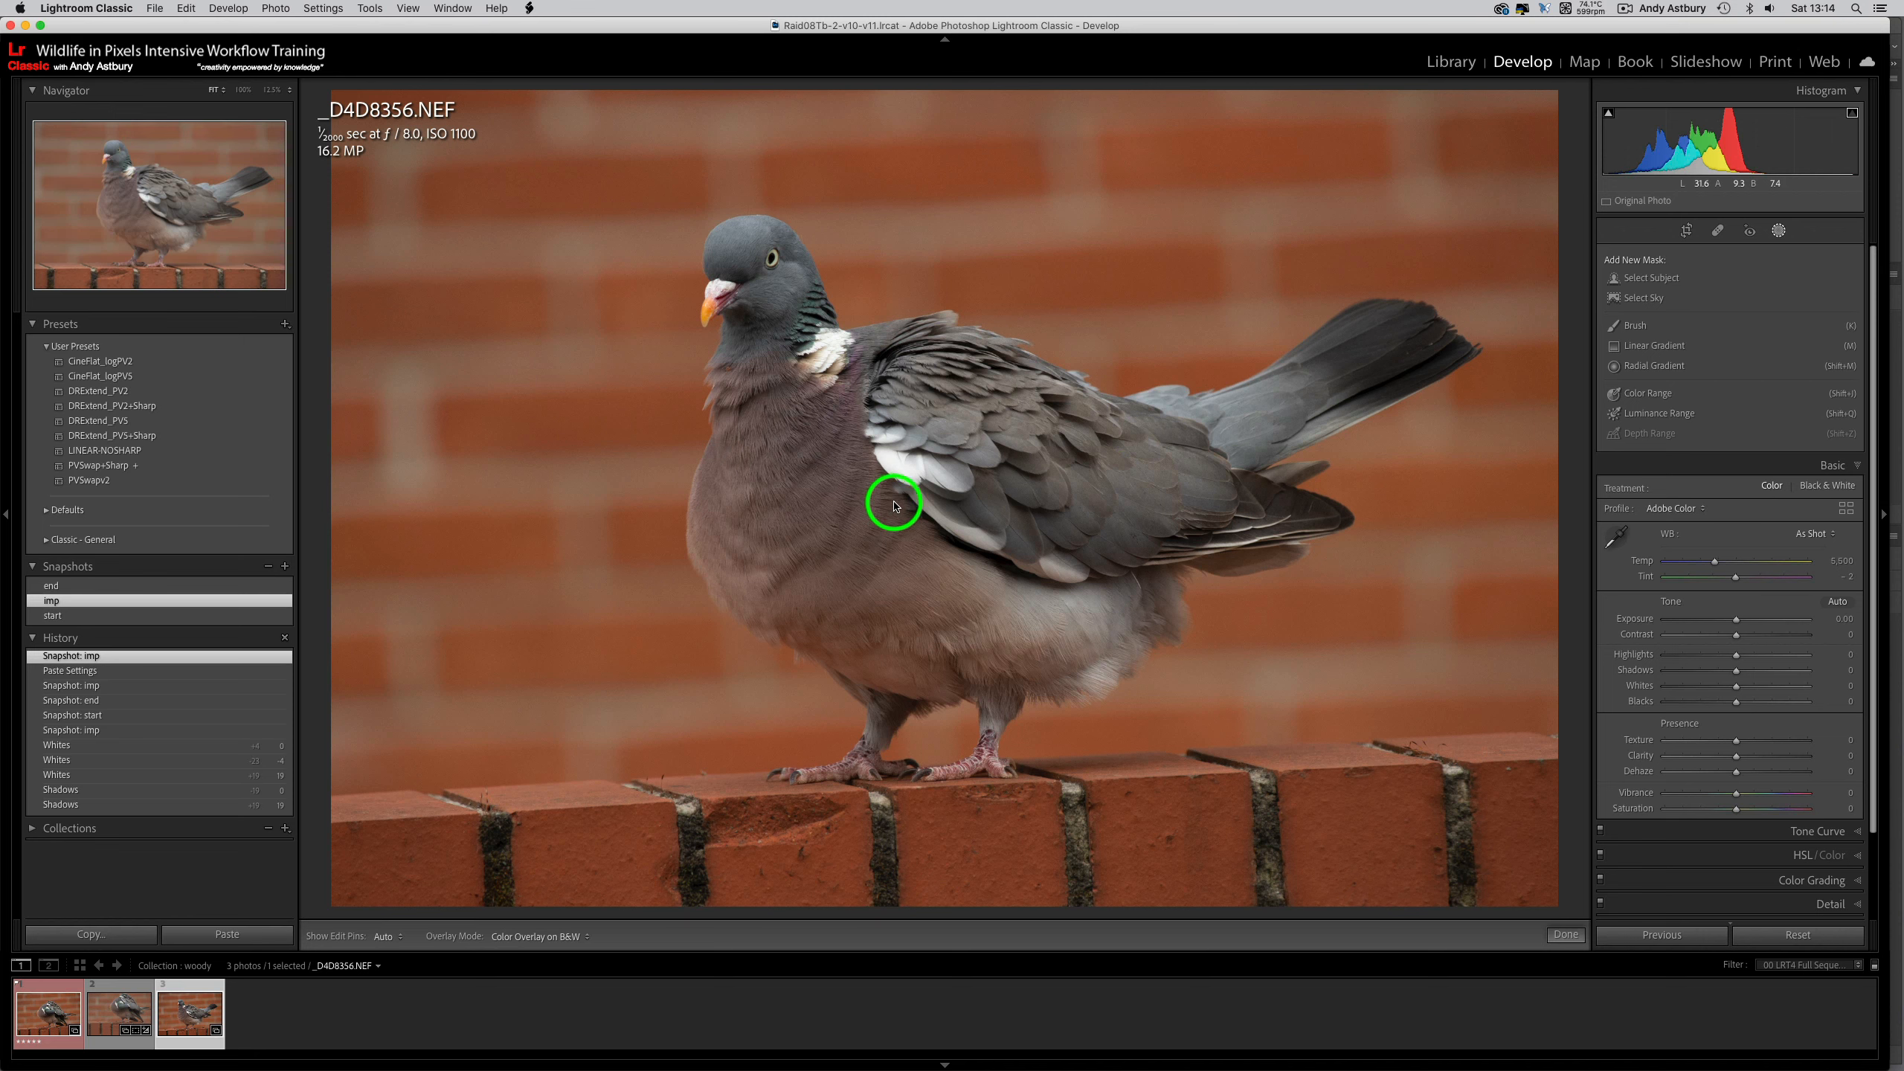
- In the Library module, paste the copied develop settings onto _D4D8356.NEF
click(1447, 62)
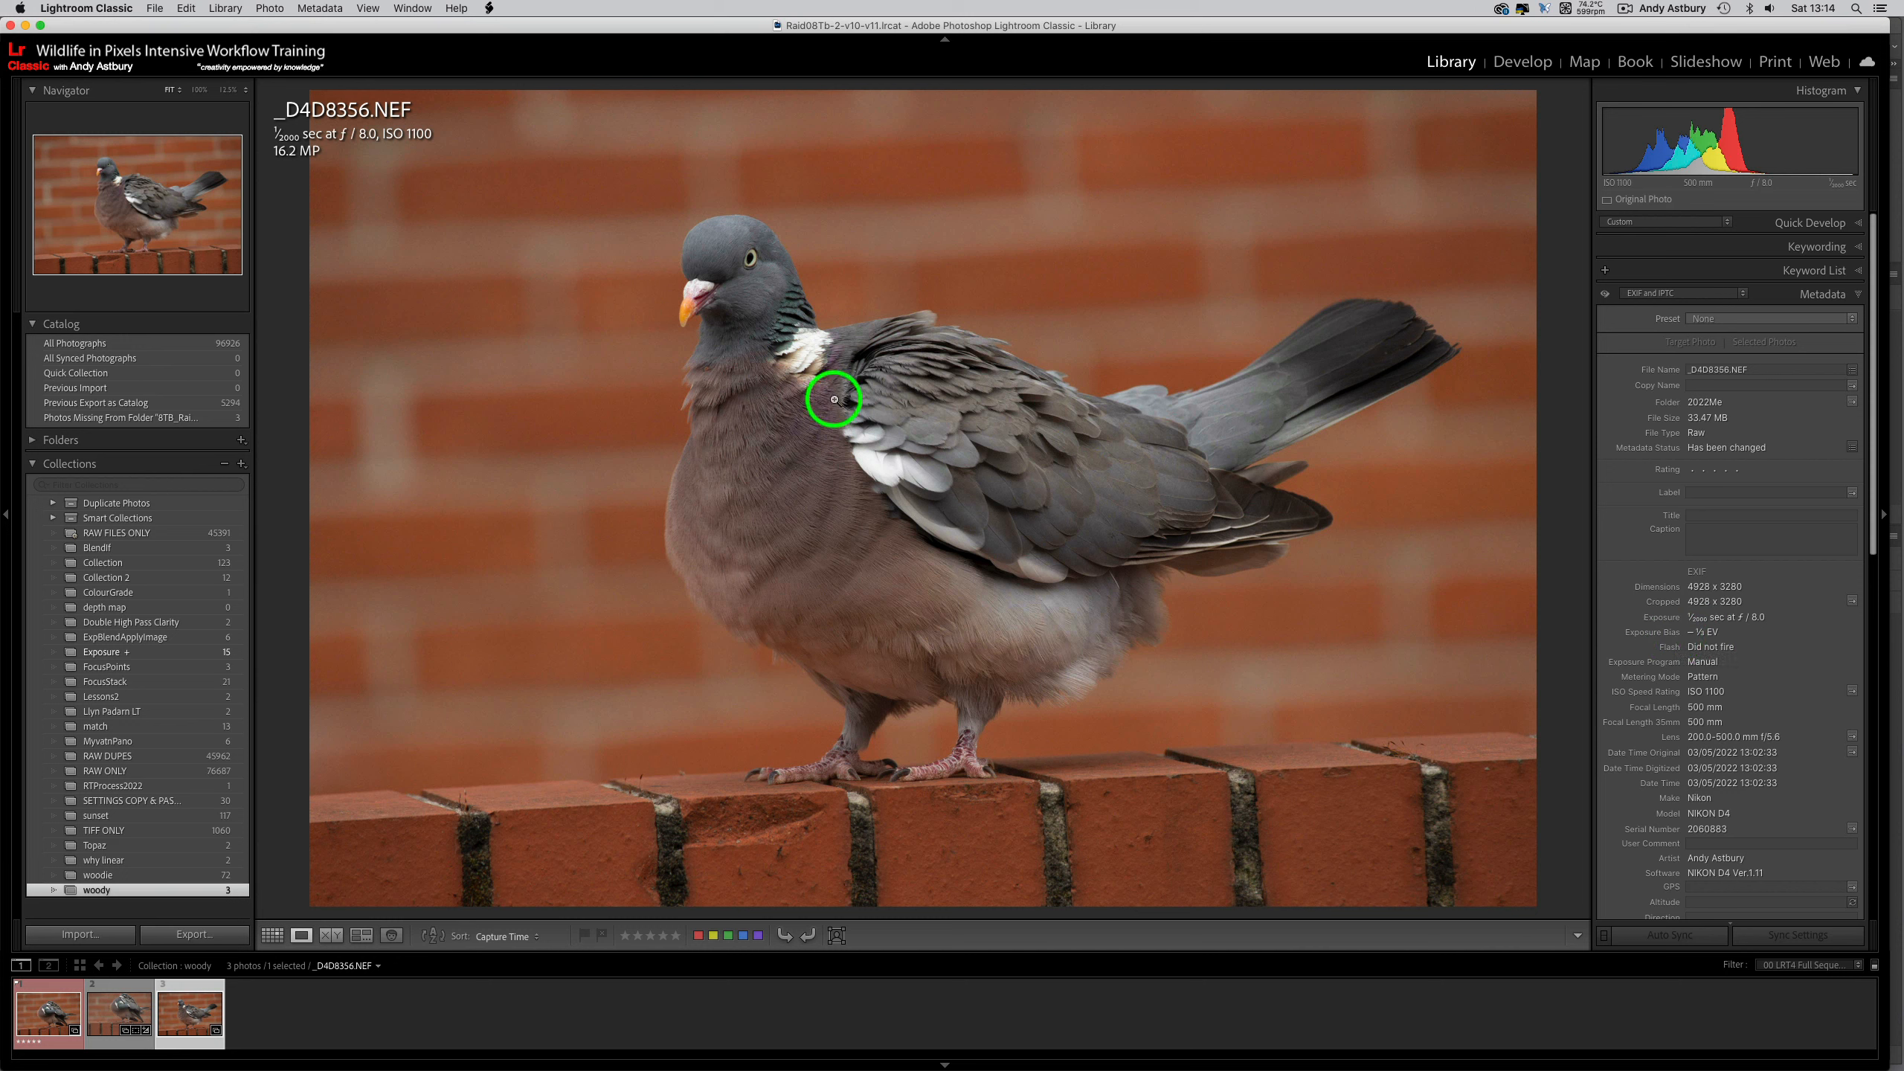
key(Left)
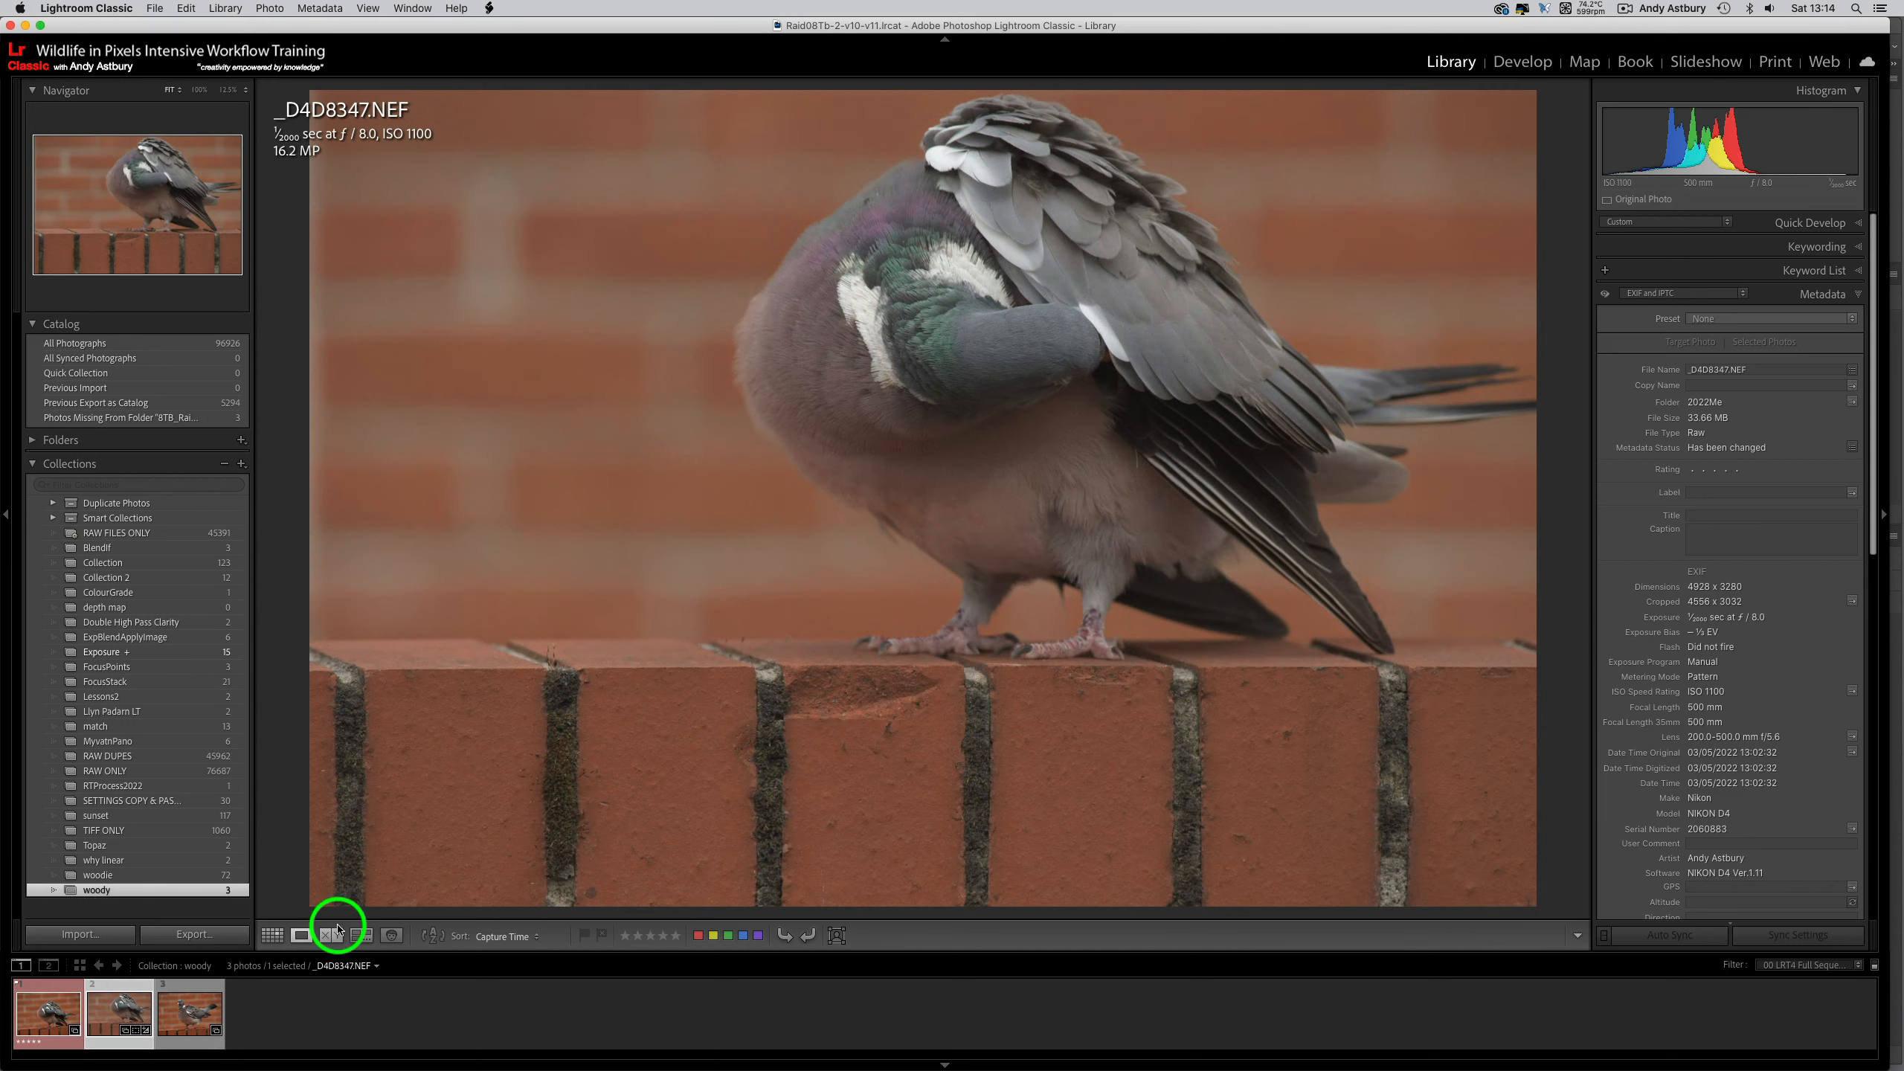
click(177, 1010)
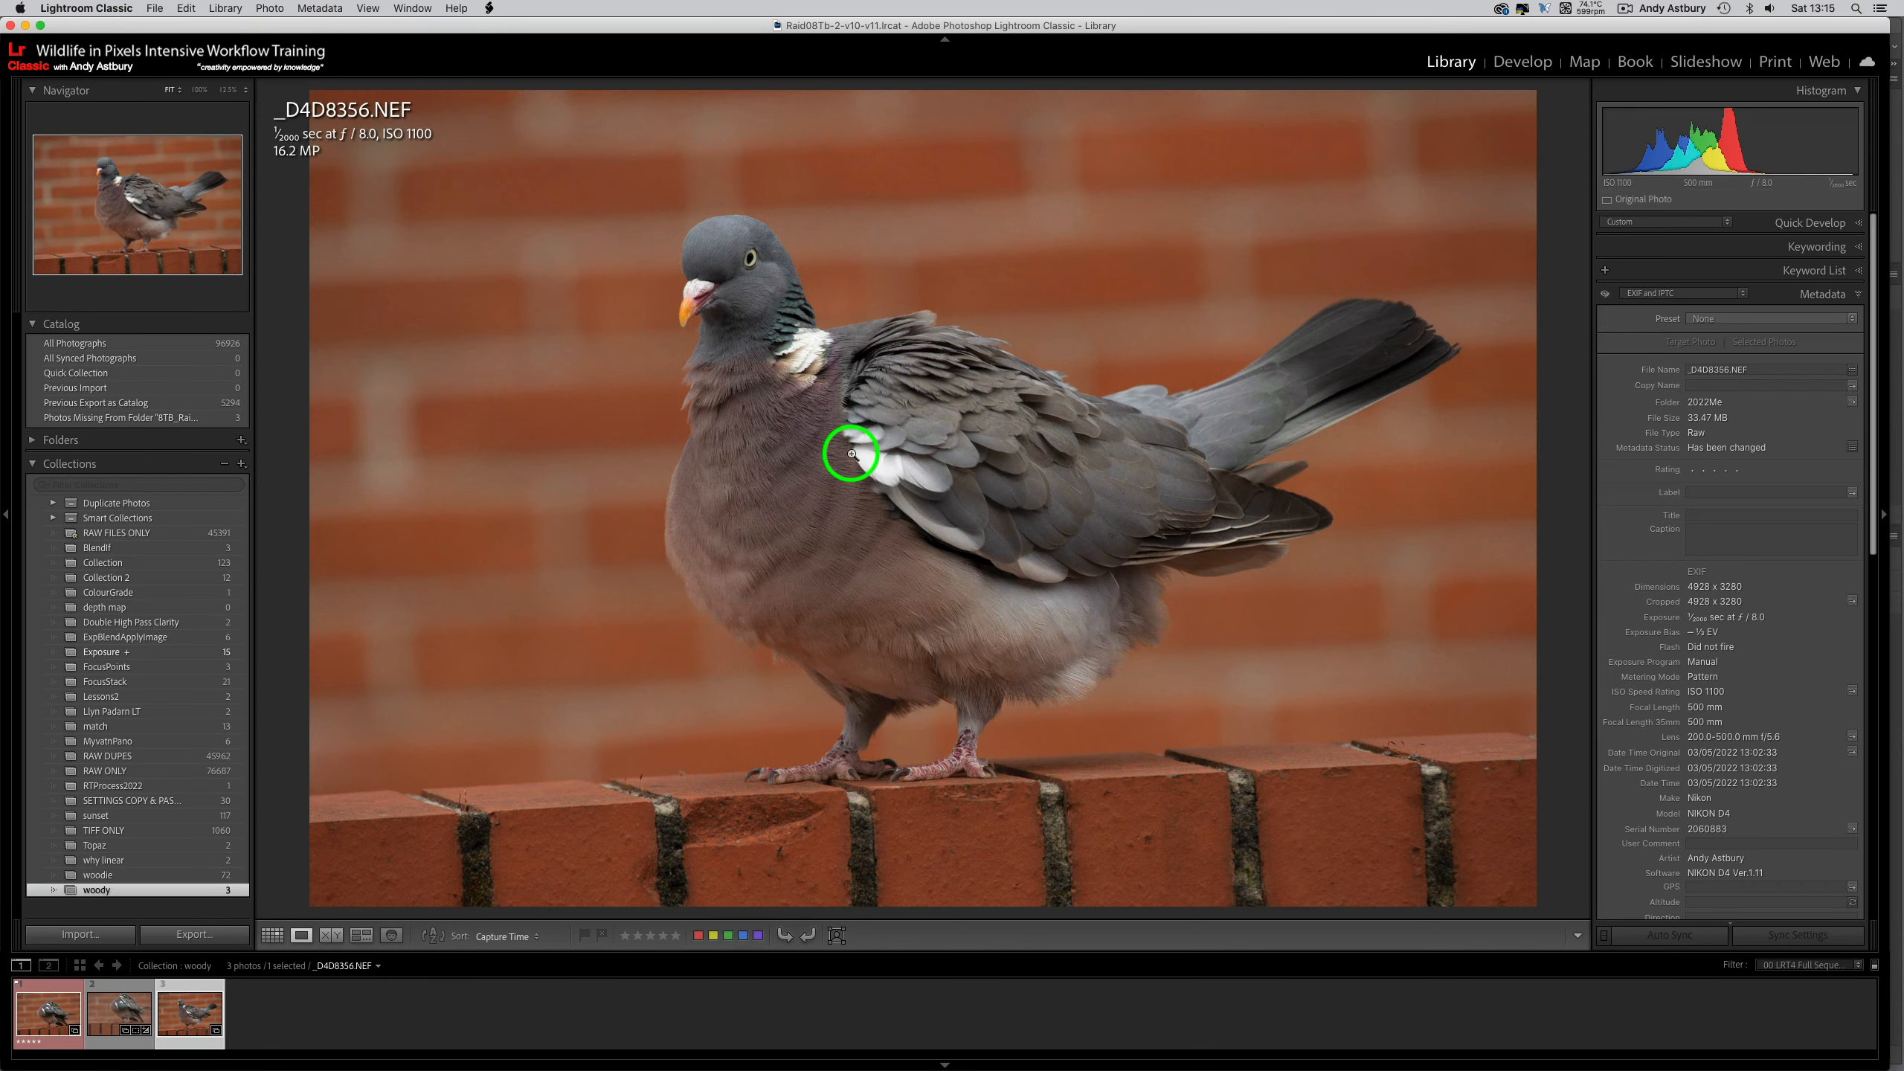
right_click(849, 493)
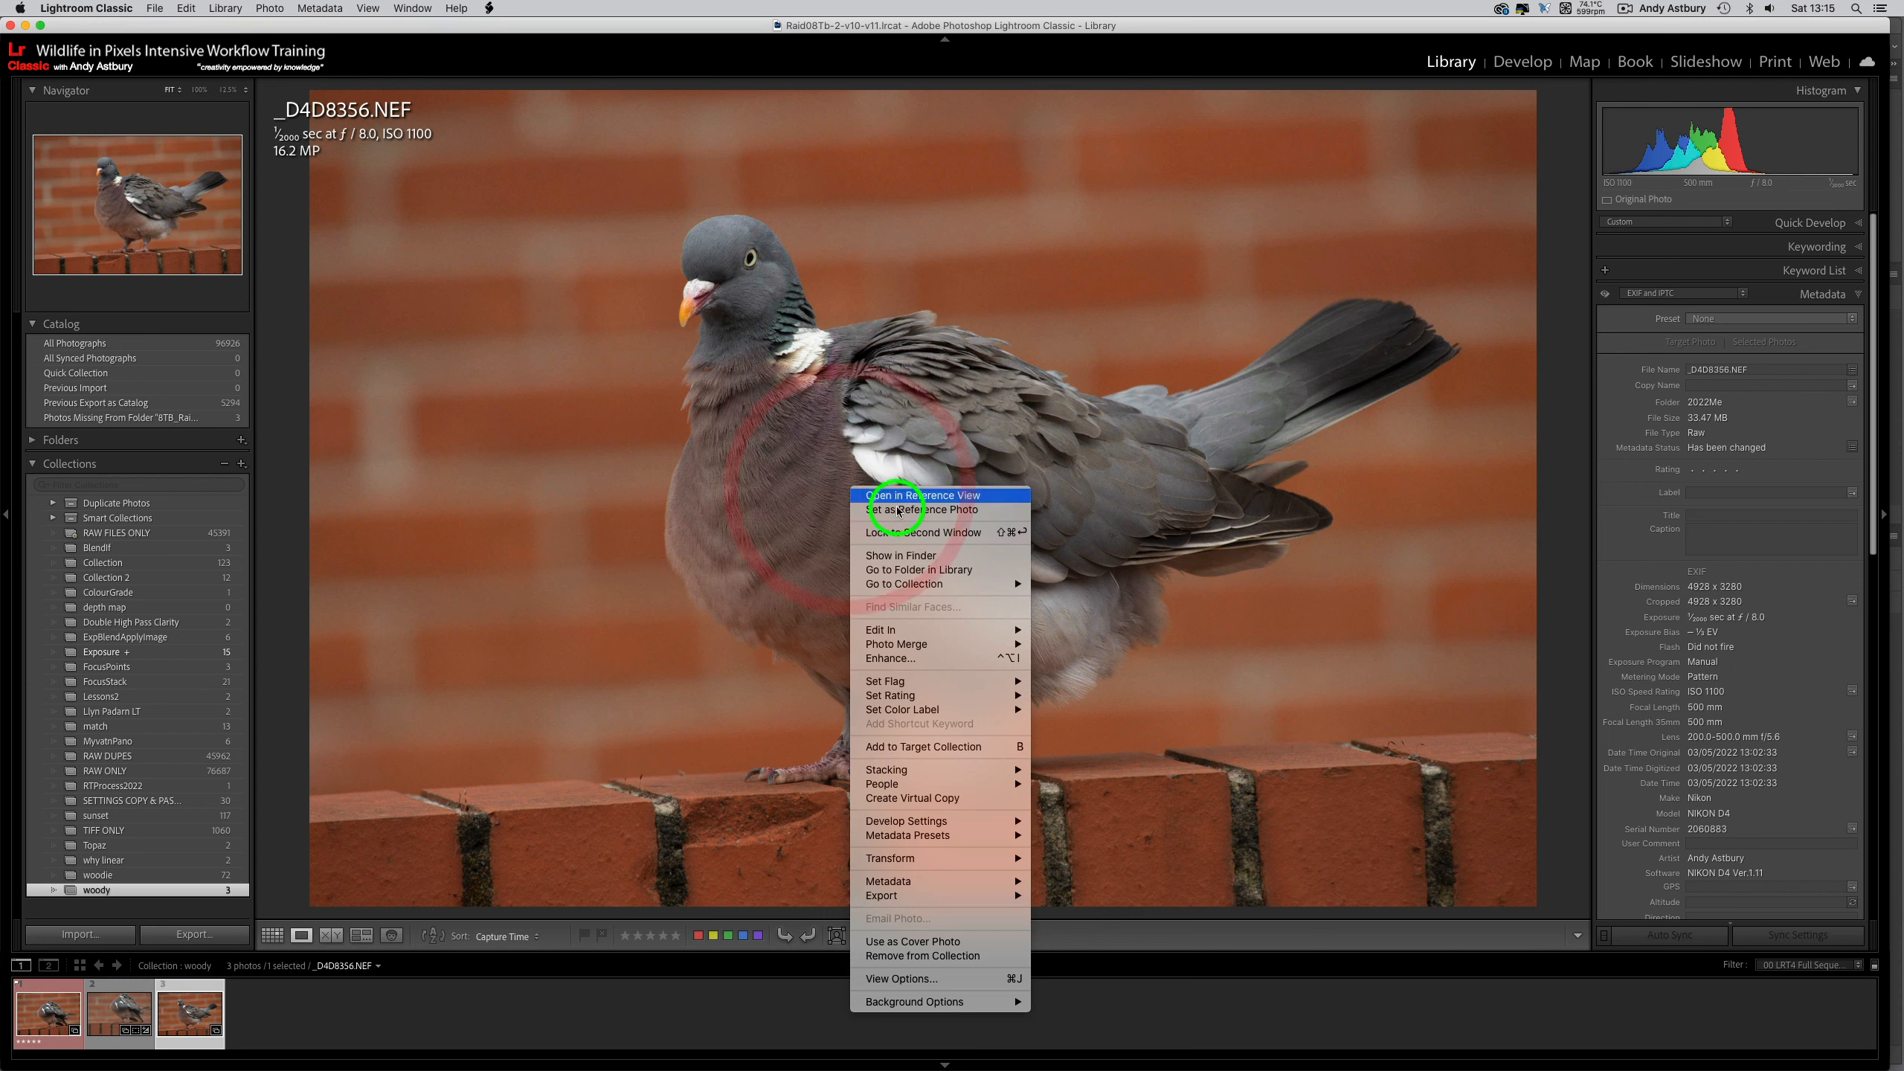
mouse_move(924, 820)
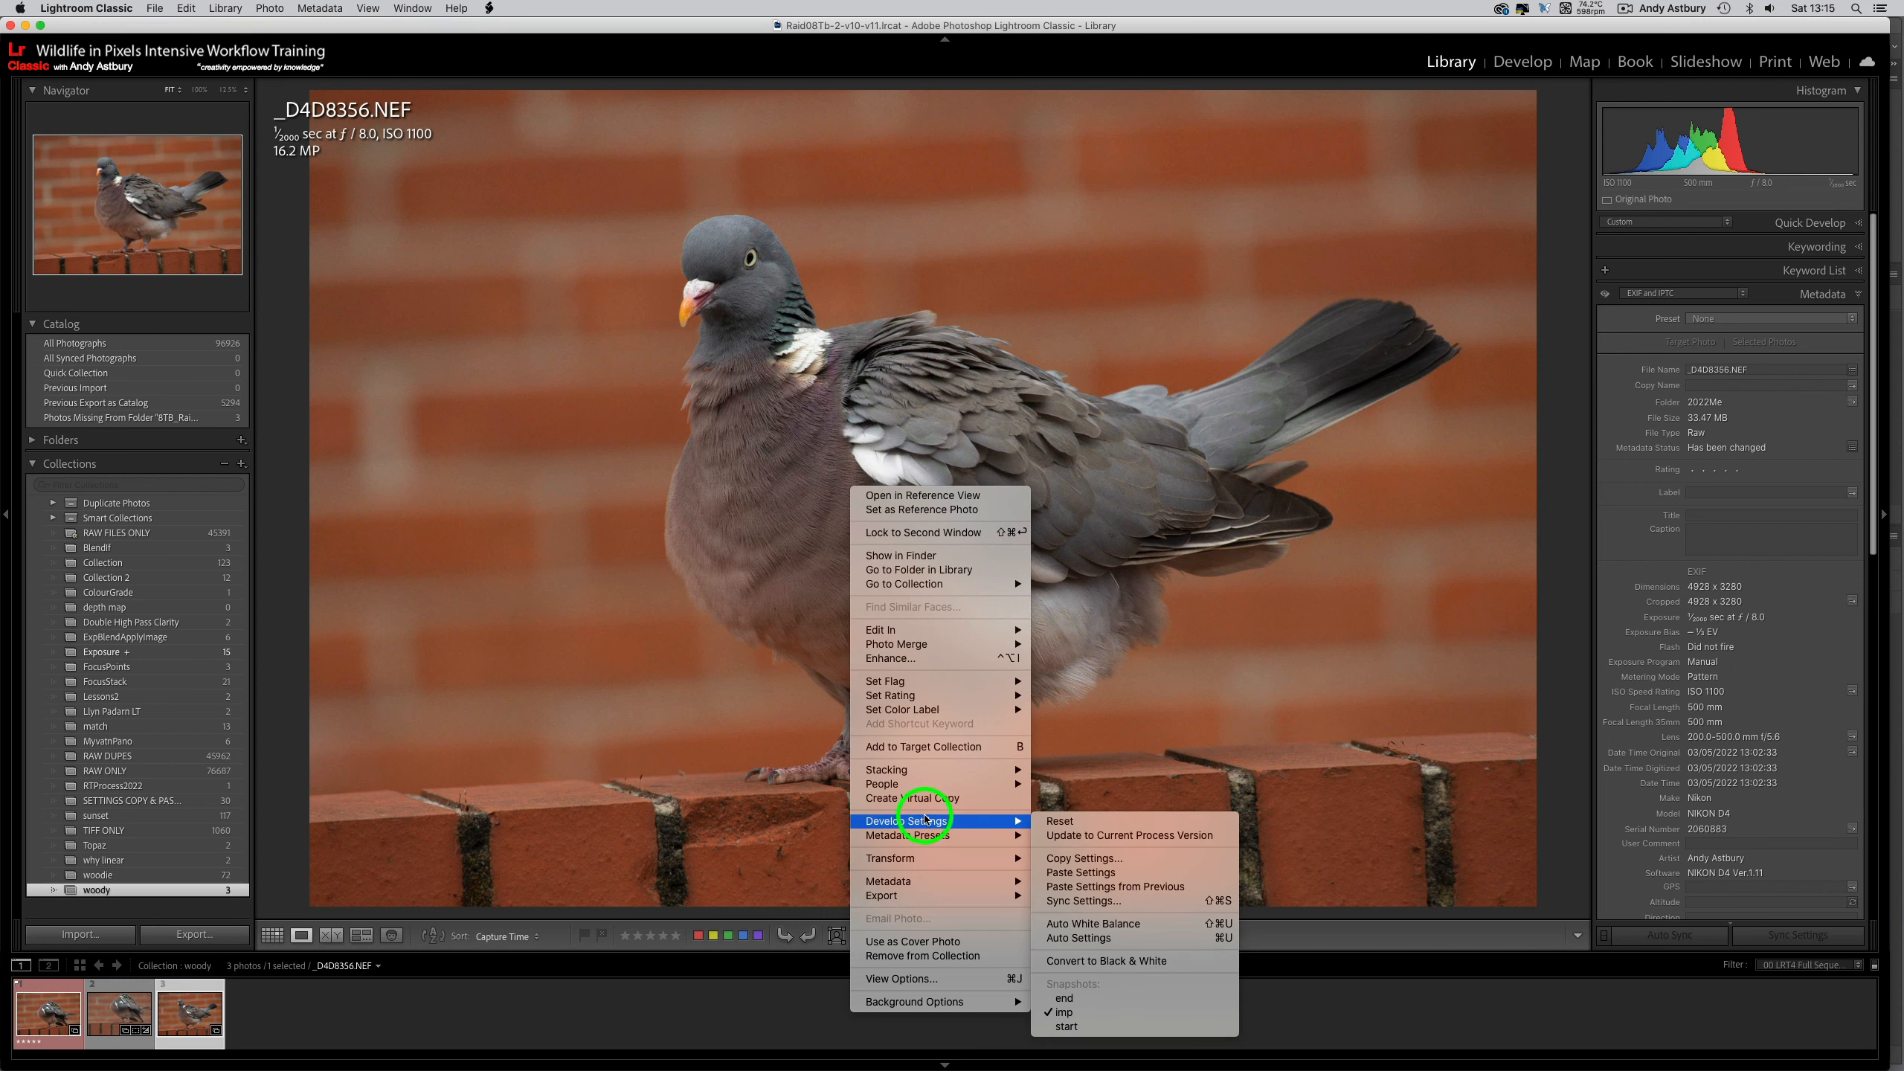
click(1070, 870)
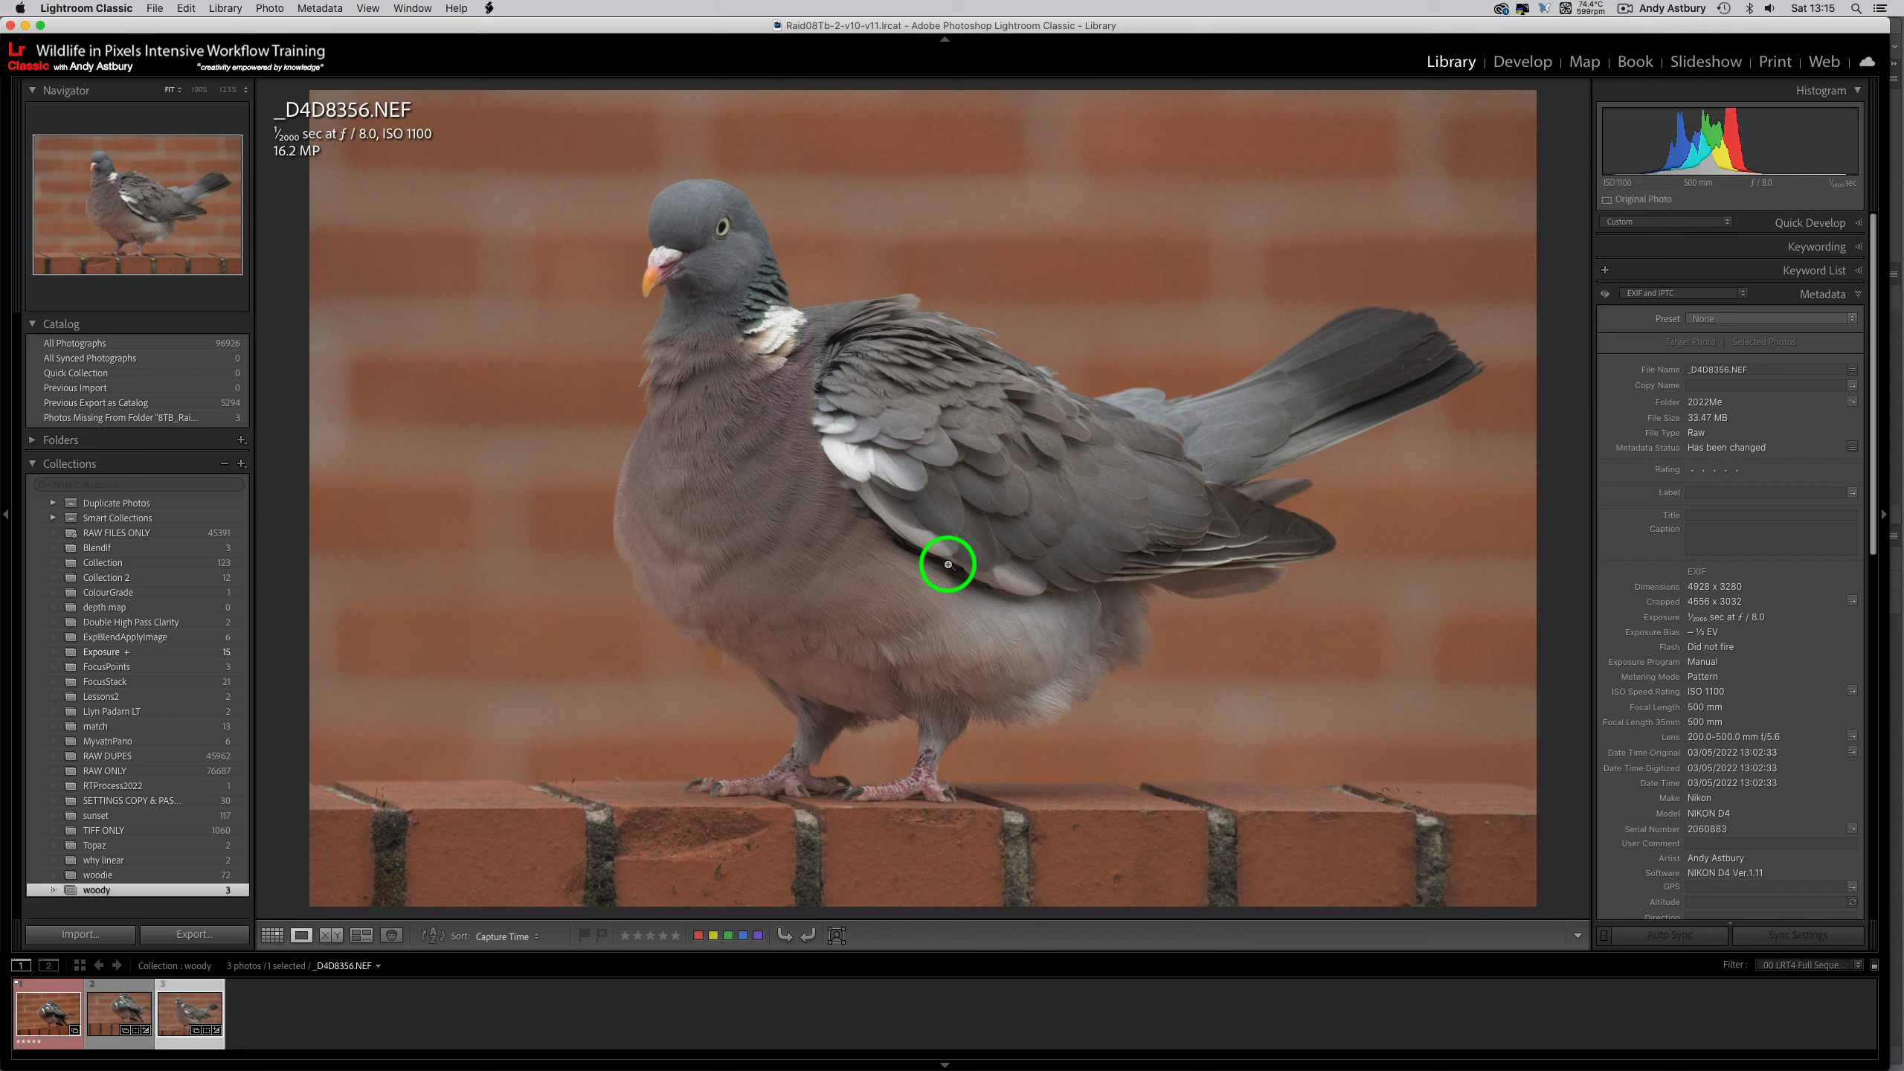
- In the Develop module, apply the start snapshot to _D4D8345.NEF
click(1528, 62)
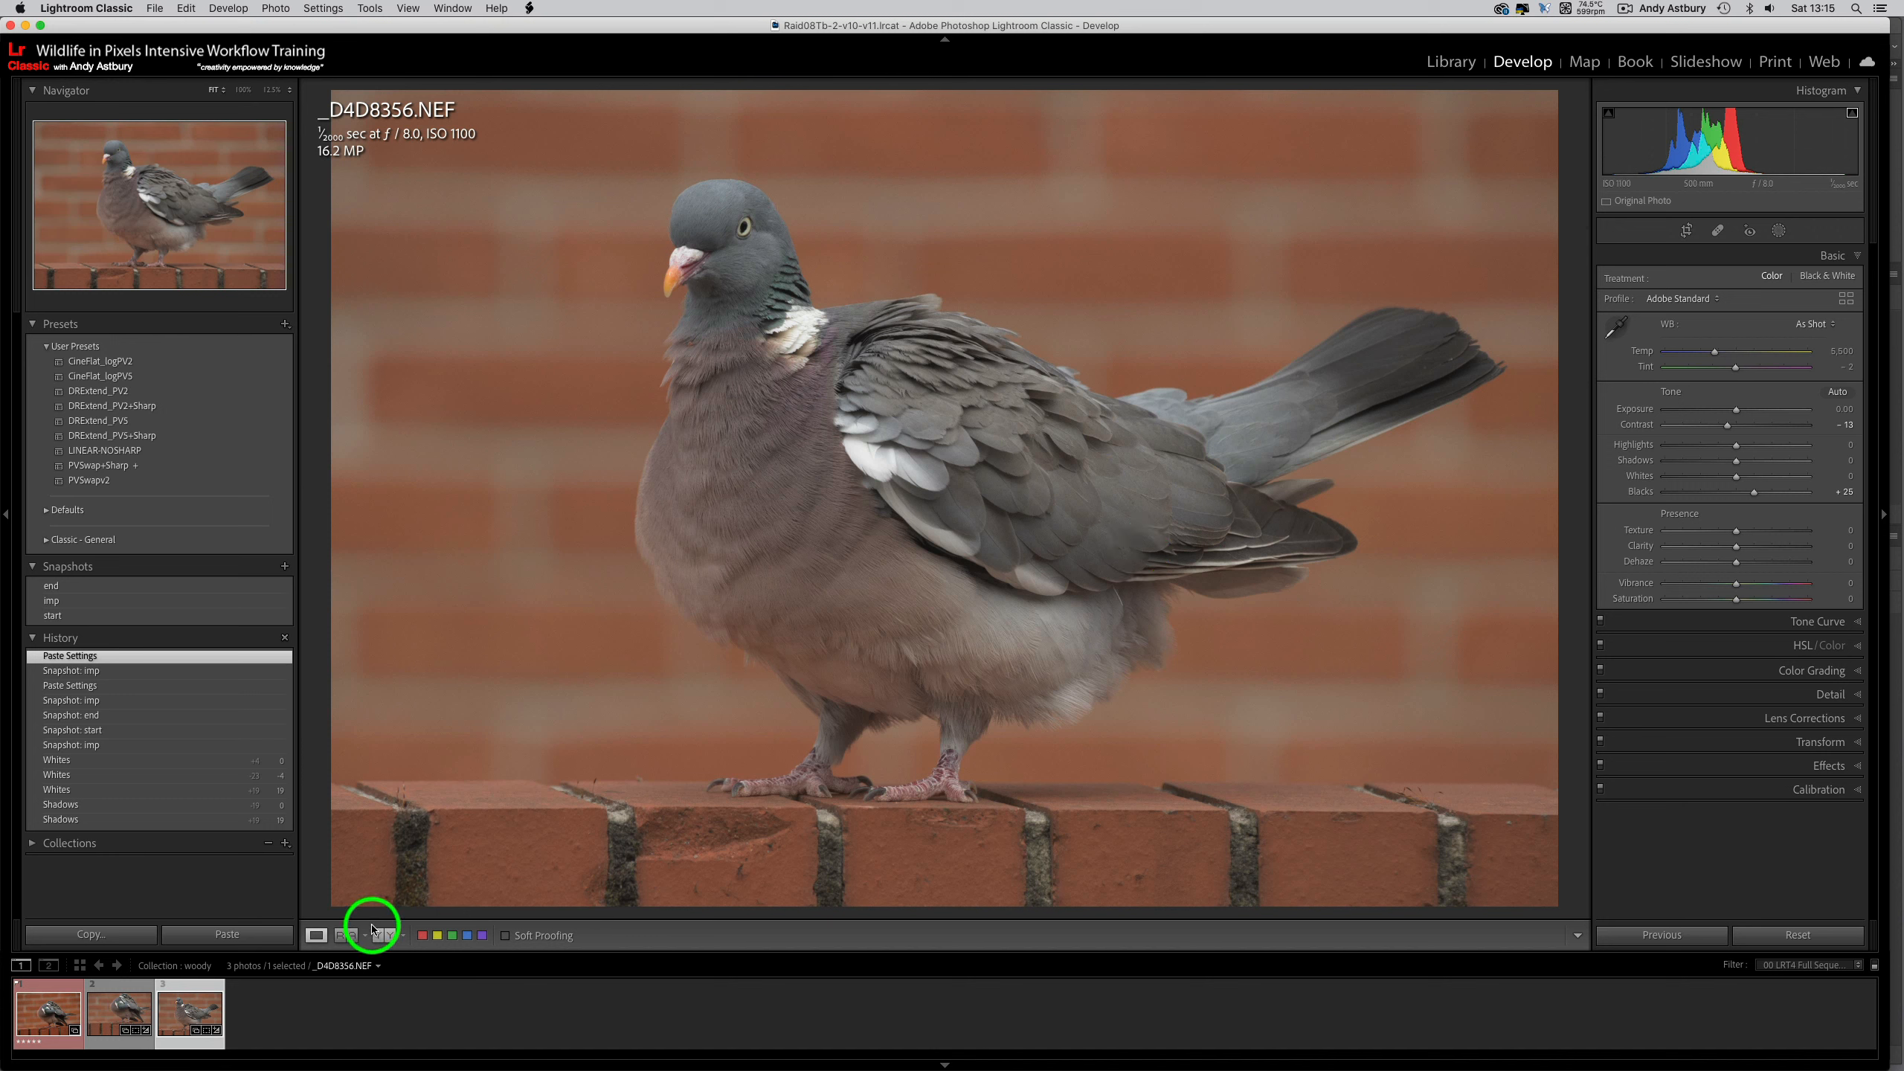
click(57, 1019)
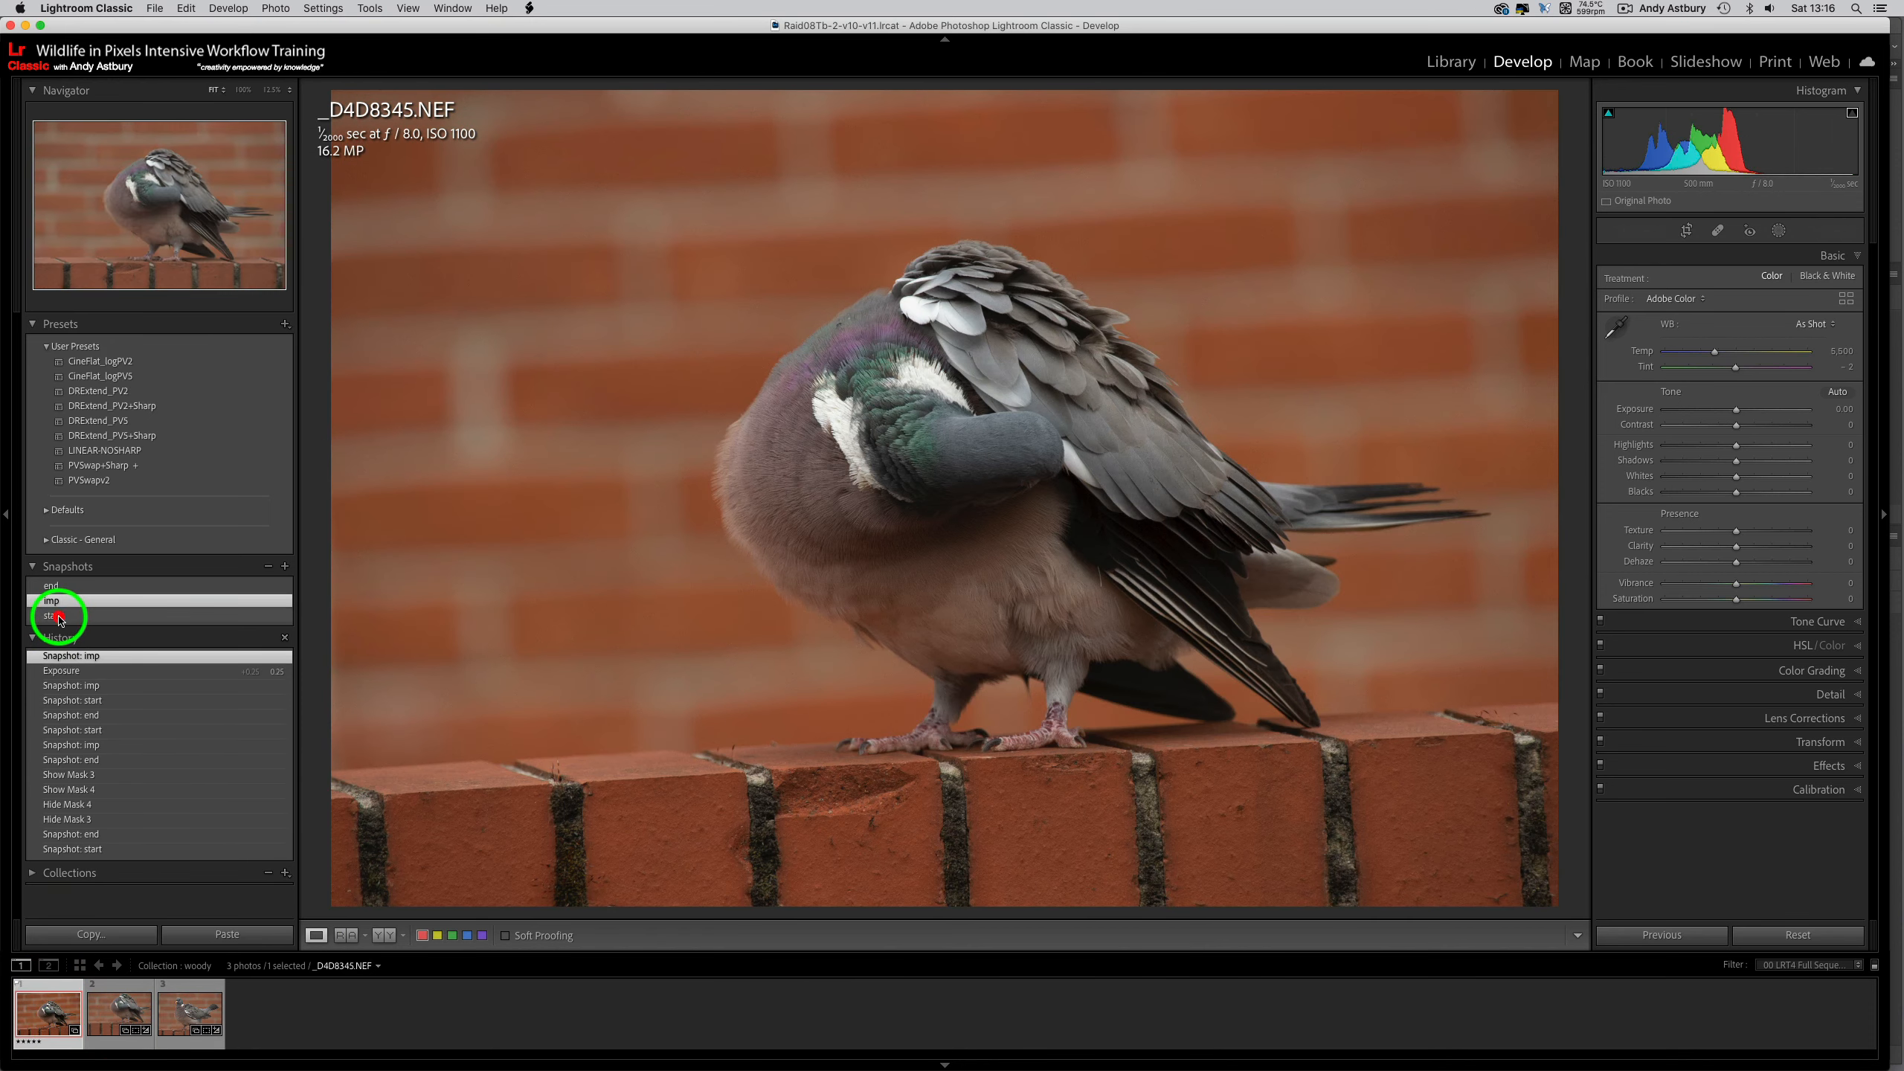
click(61, 616)
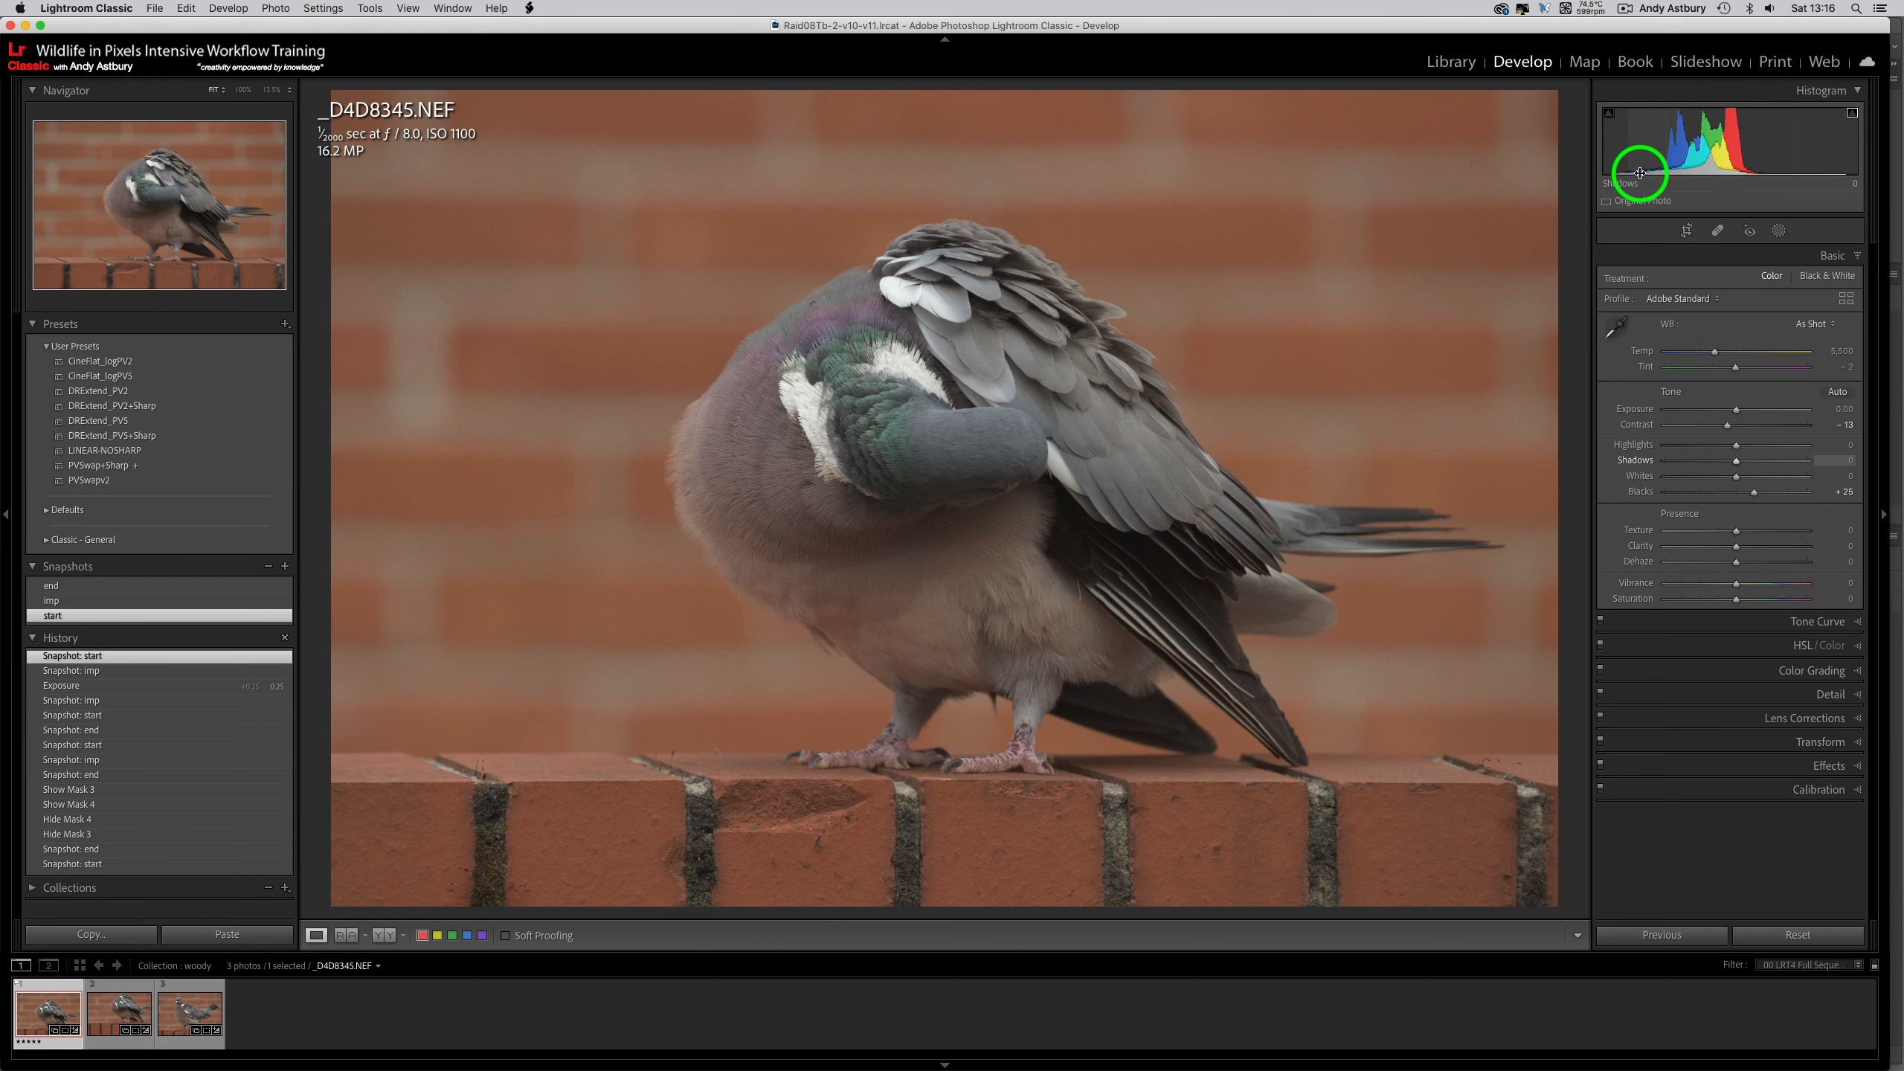
- Set Whites to +22 on _D4D8356.NEF, checking the white neck feathers for clipping at 100% zoom
click(165, 1020)
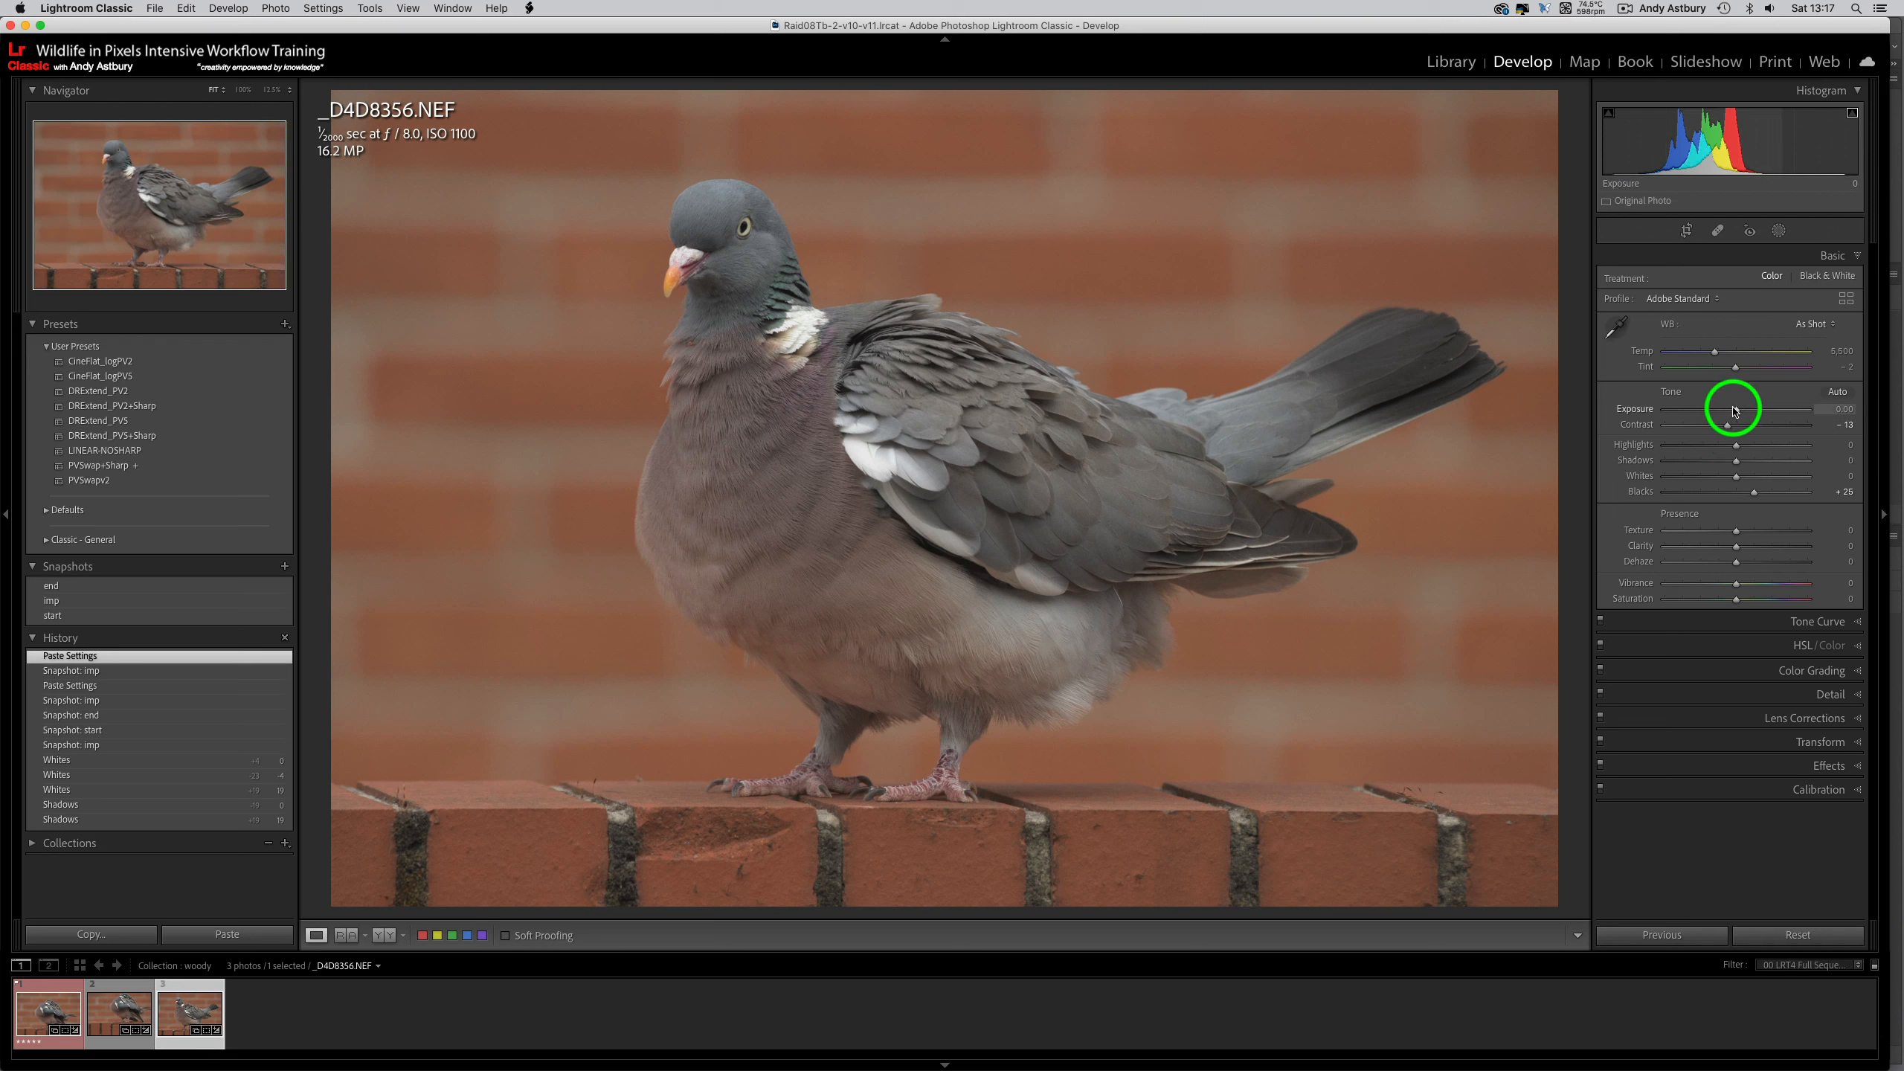
click(1737, 477)
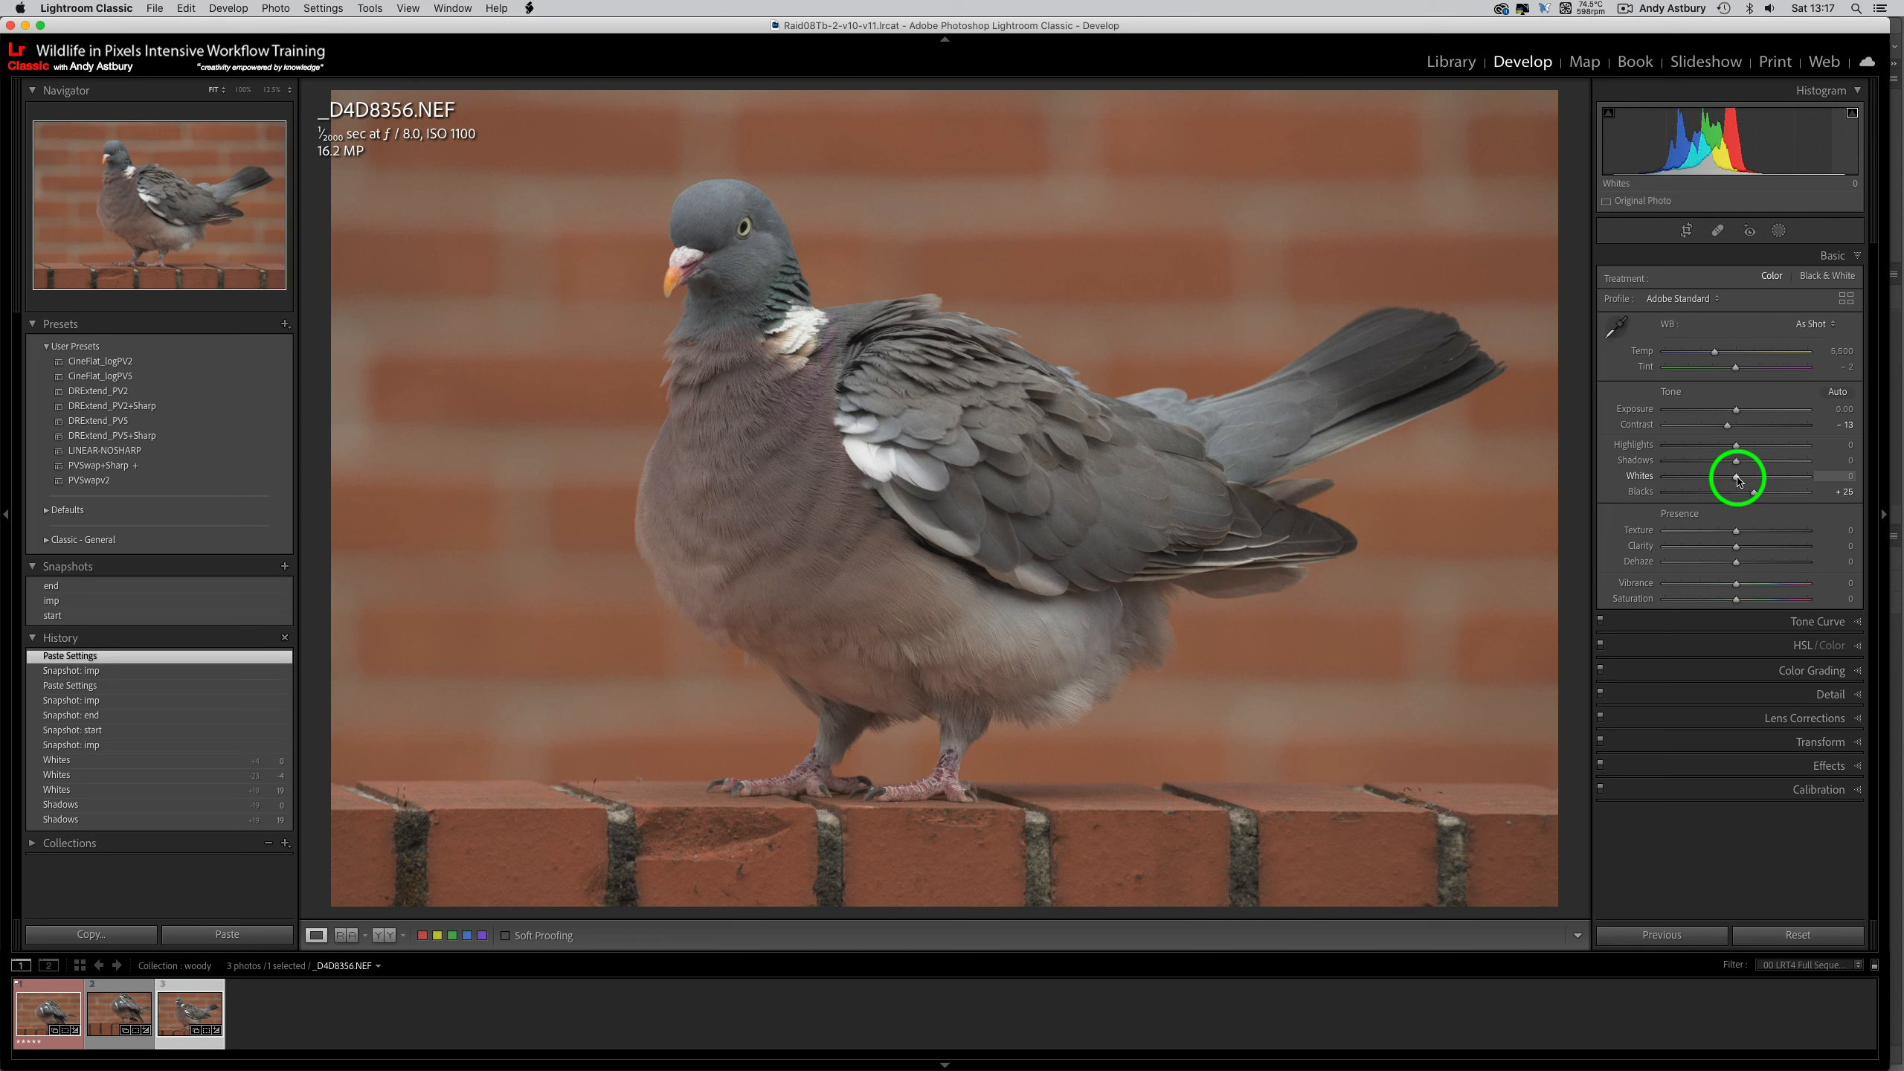
drag(1738, 478, 1751, 481)
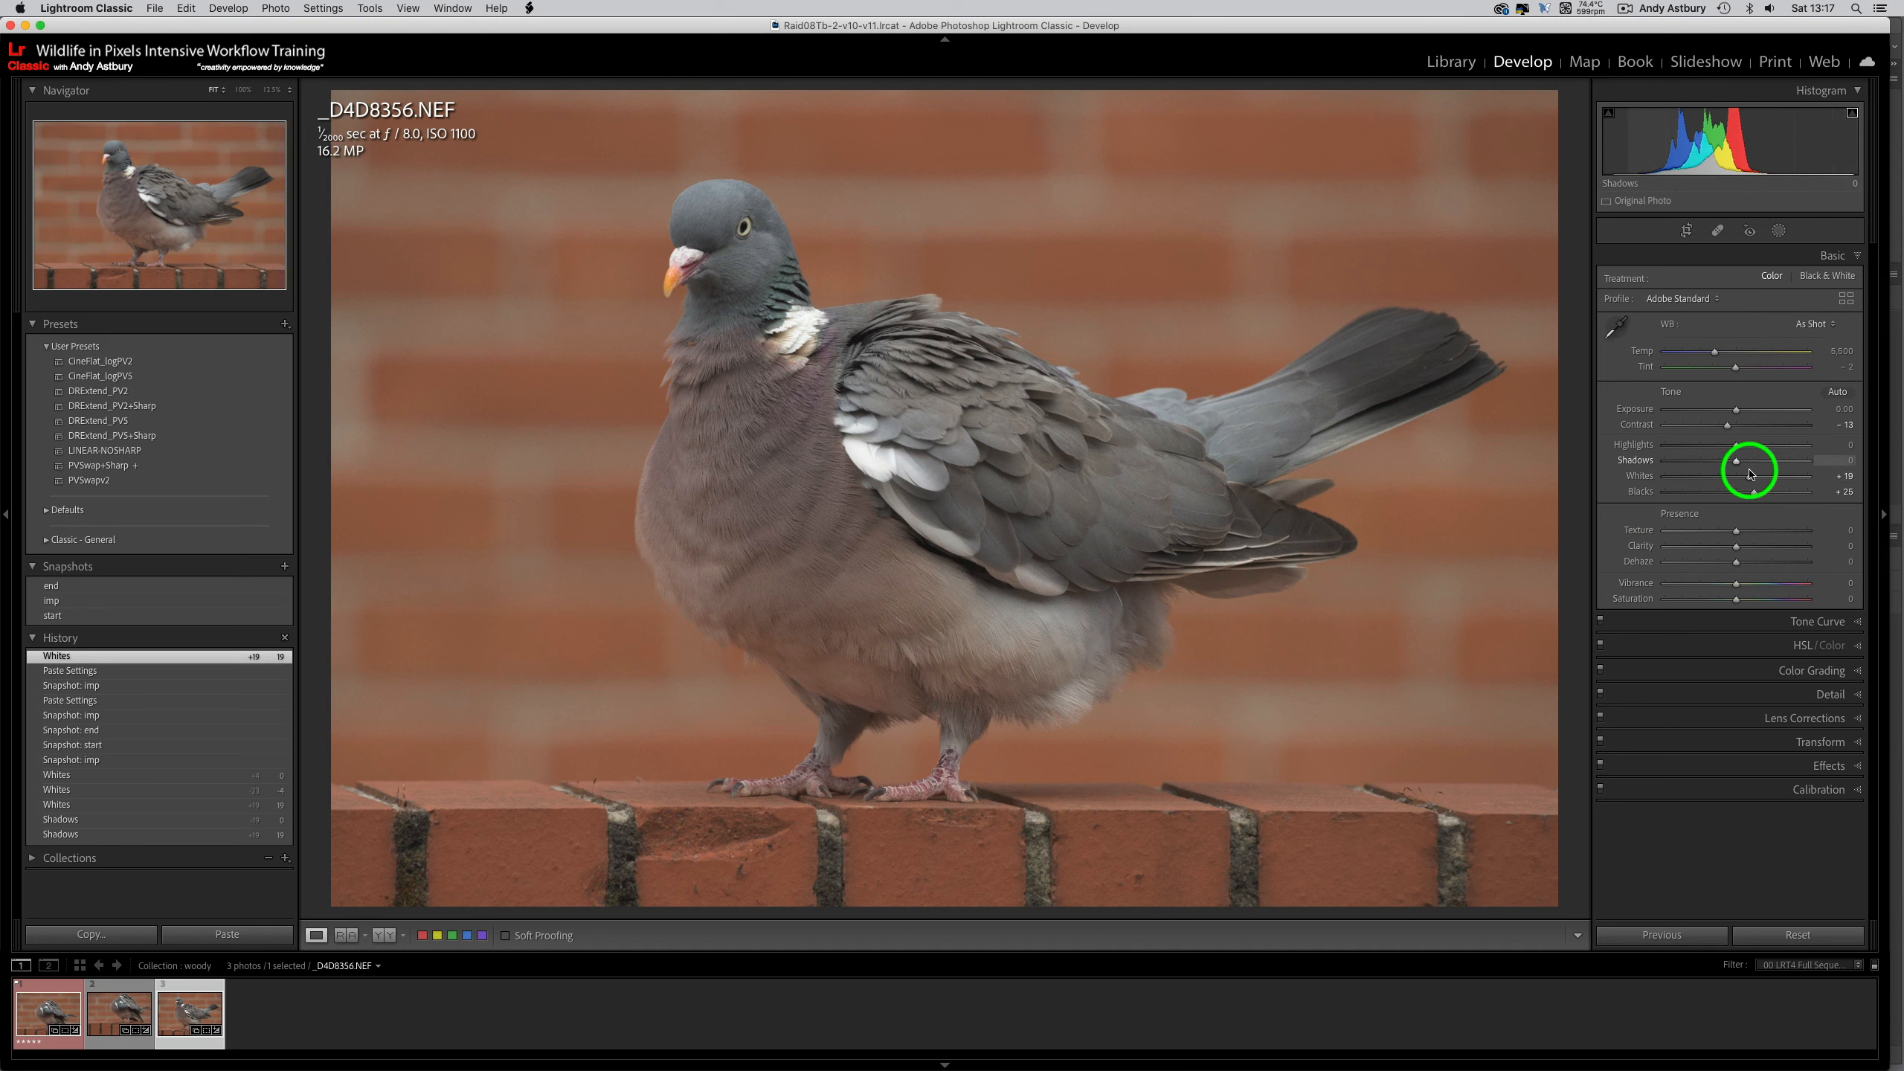
drag(1749, 480, 1757, 477)
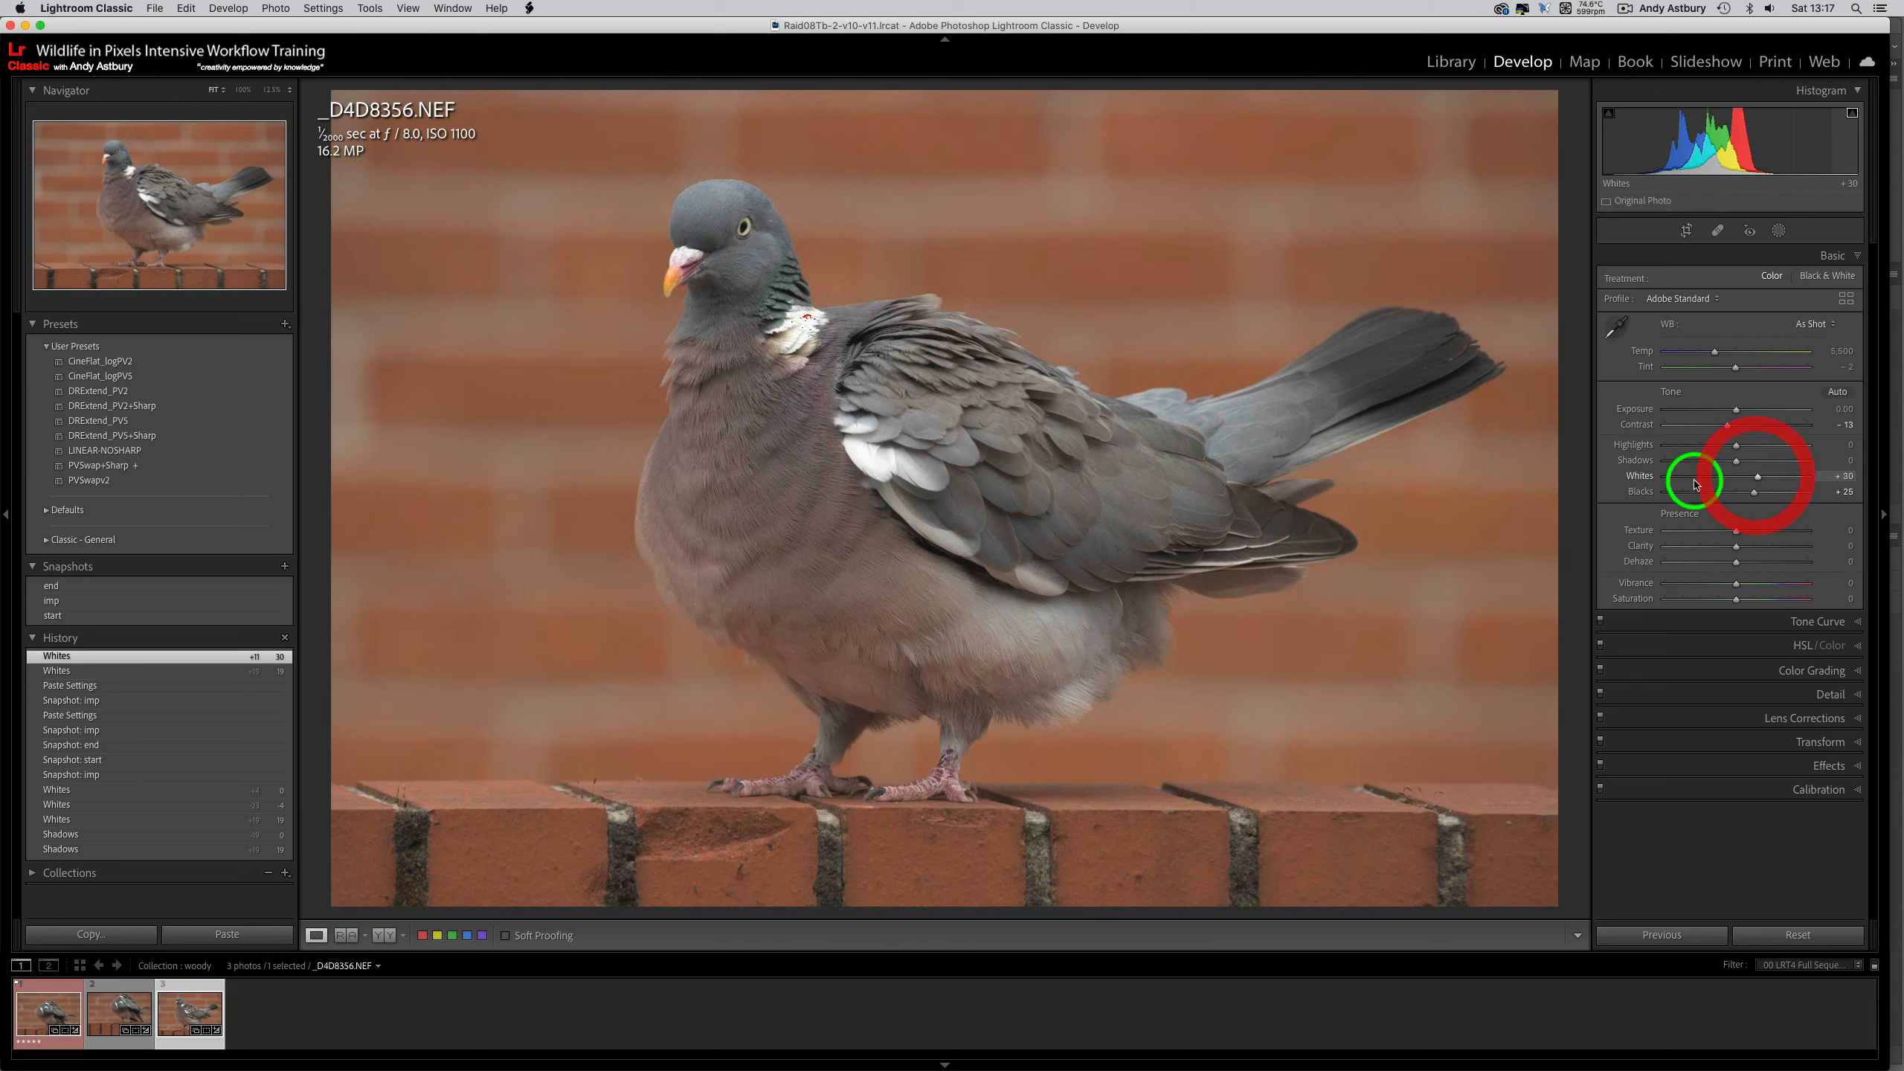
click(805, 323)
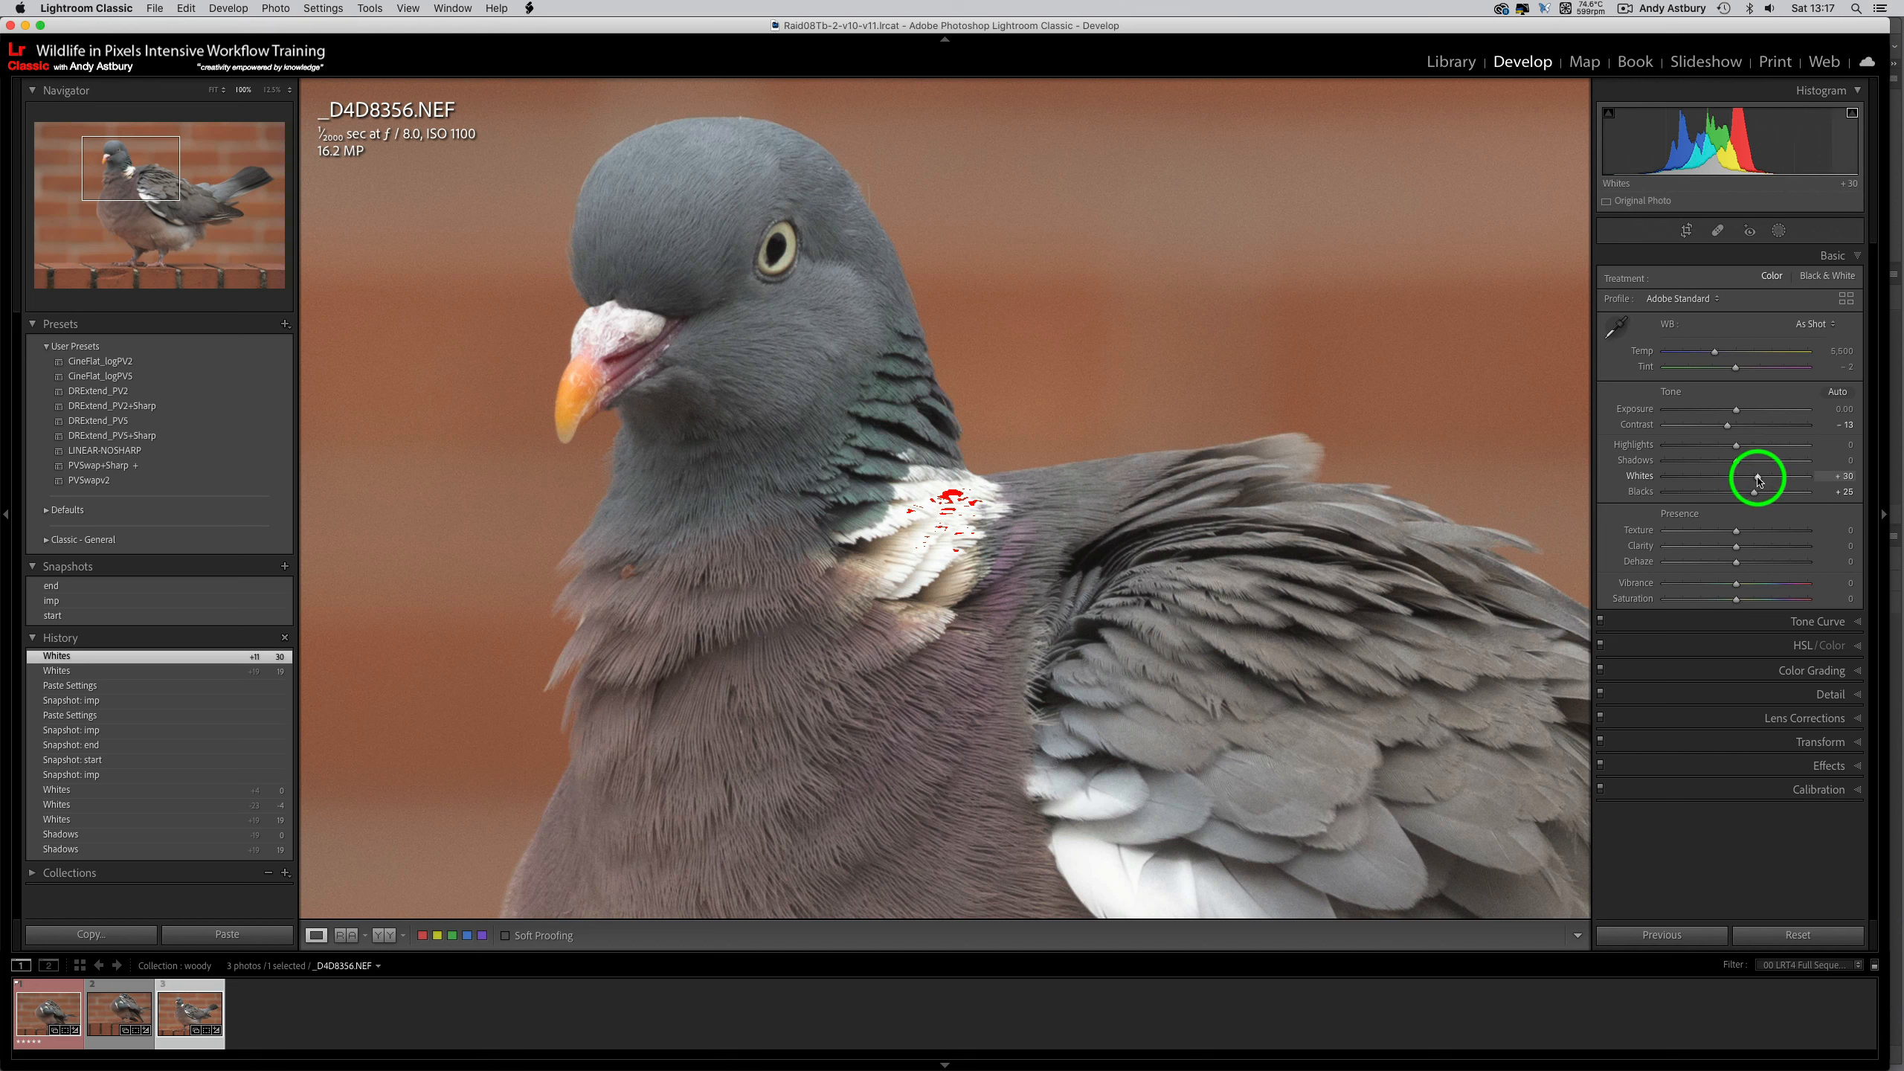
drag(1759, 480, 1752, 480)
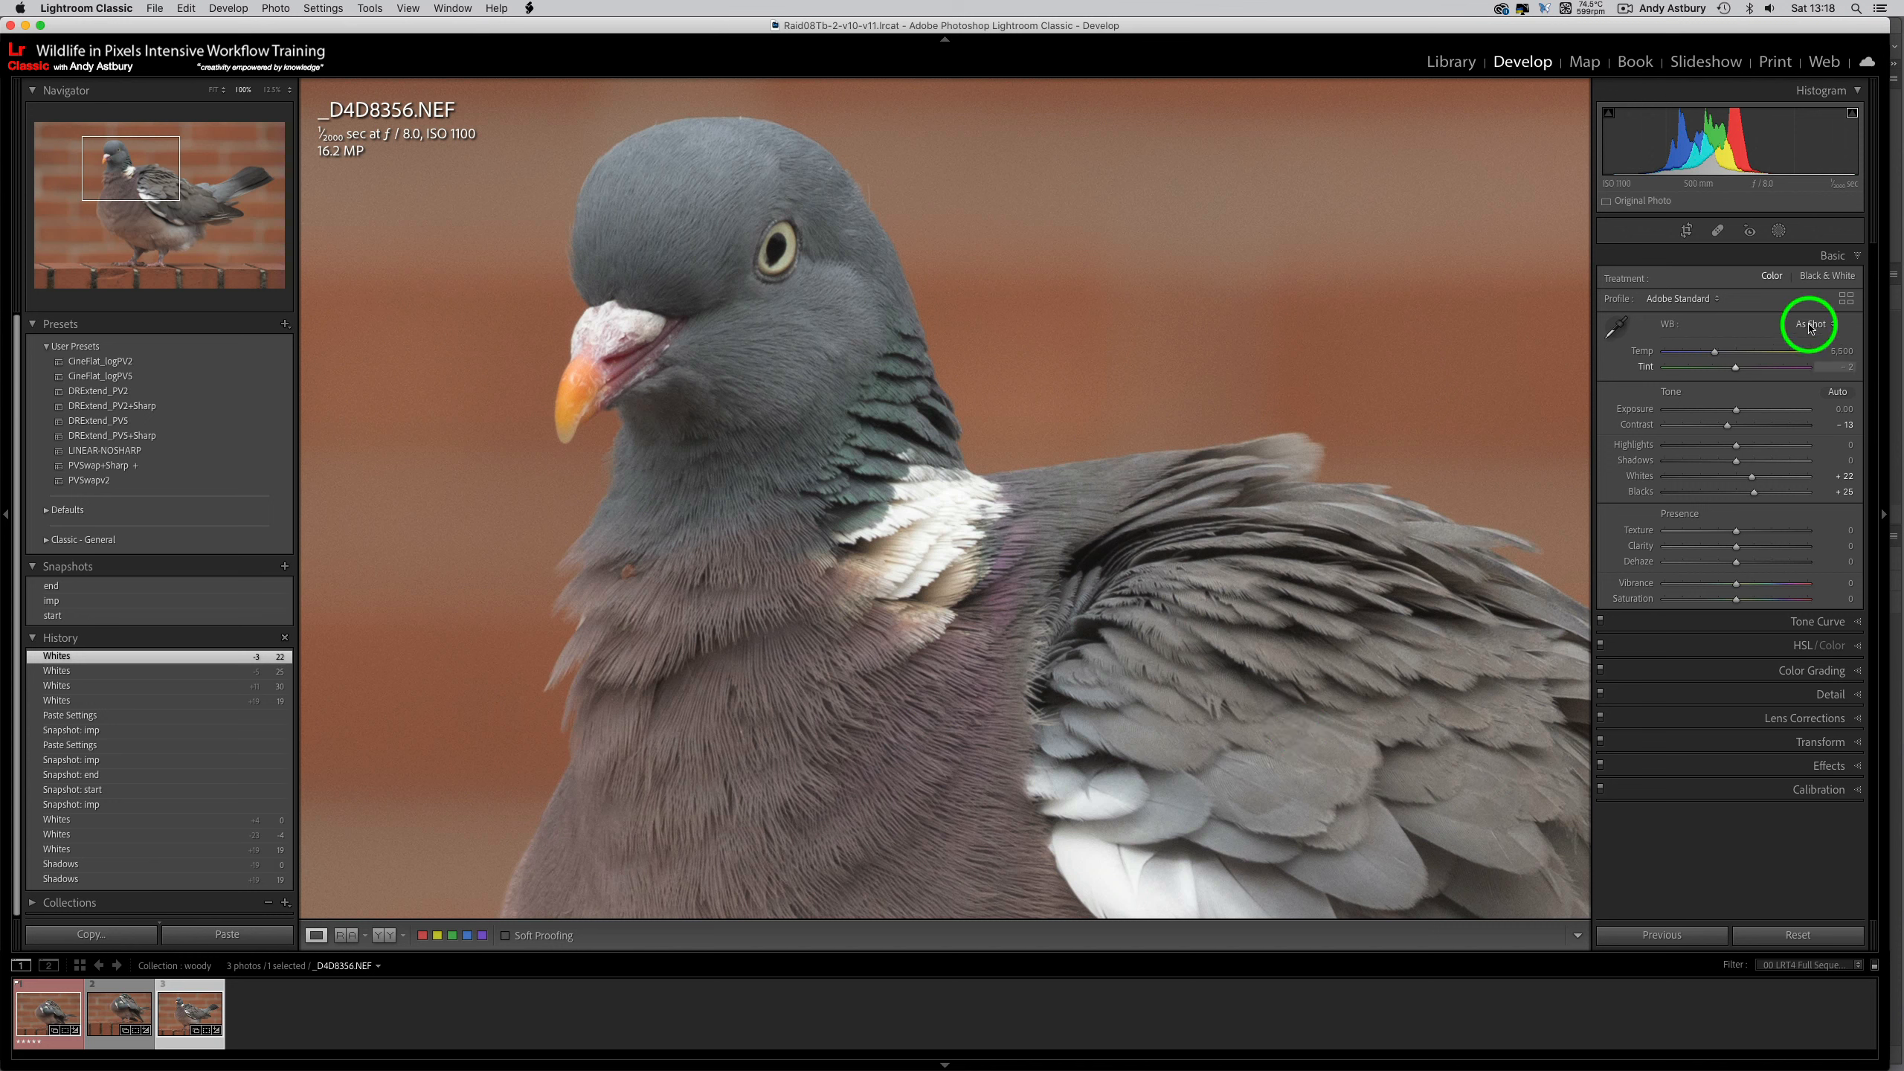
- Start a new Luminance Range mask on _D4D8356.NEF
click(1780, 233)
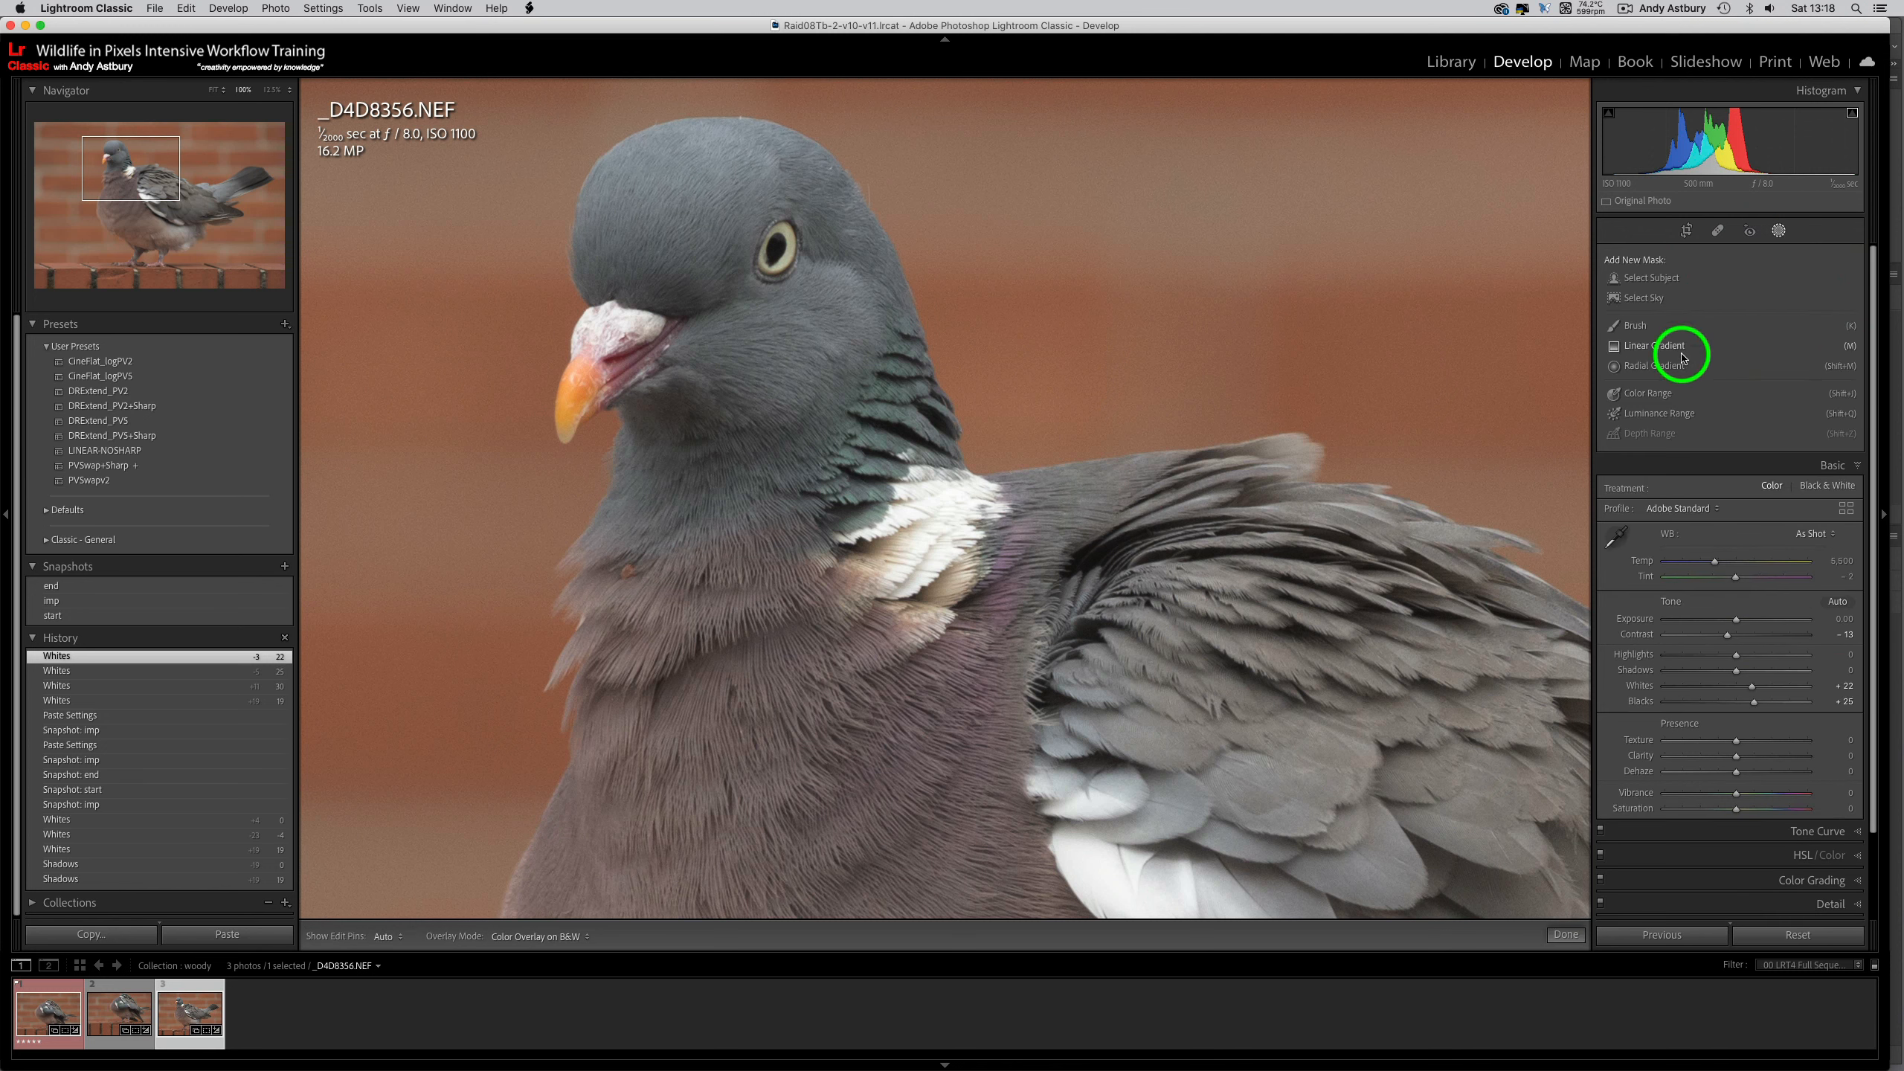
click(1654, 415)
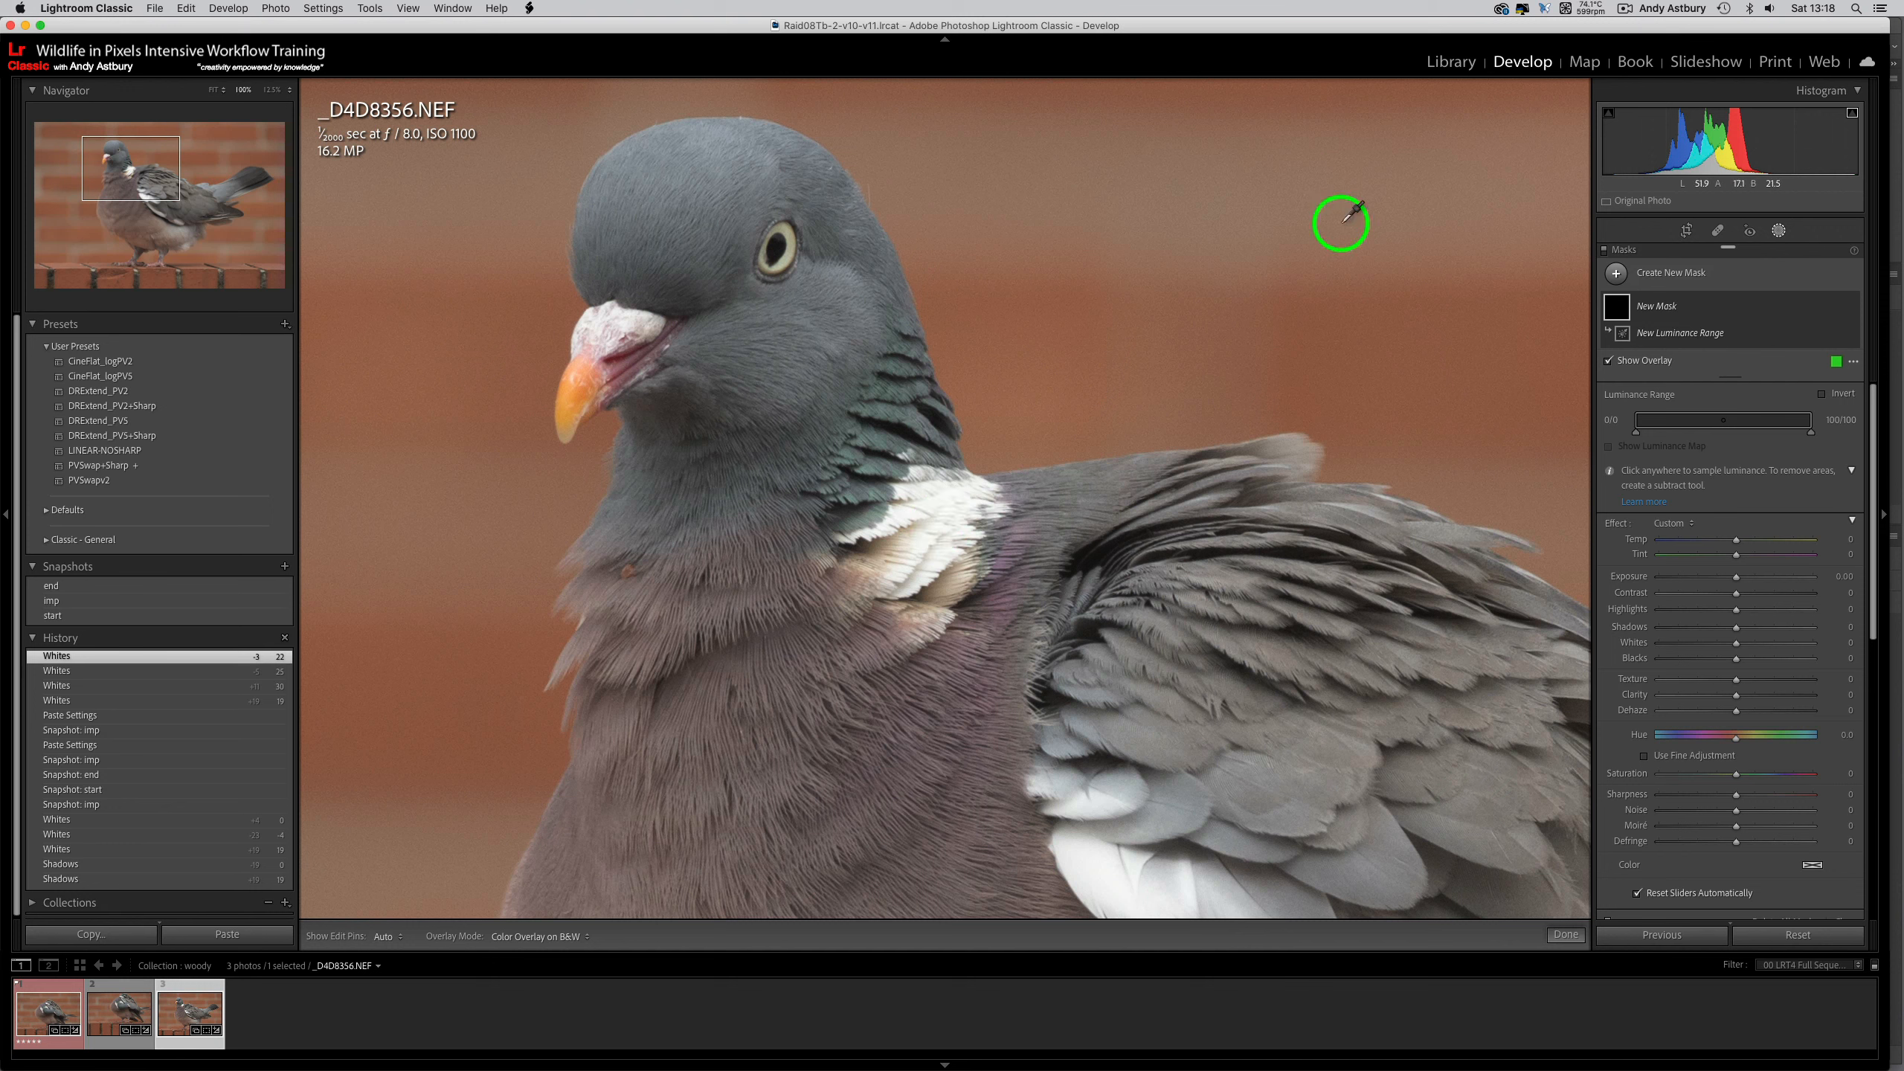
- Check the RGB percentages of the white neck feathers by temporarily turning off the Lab color values readout
right_click(1708, 150)
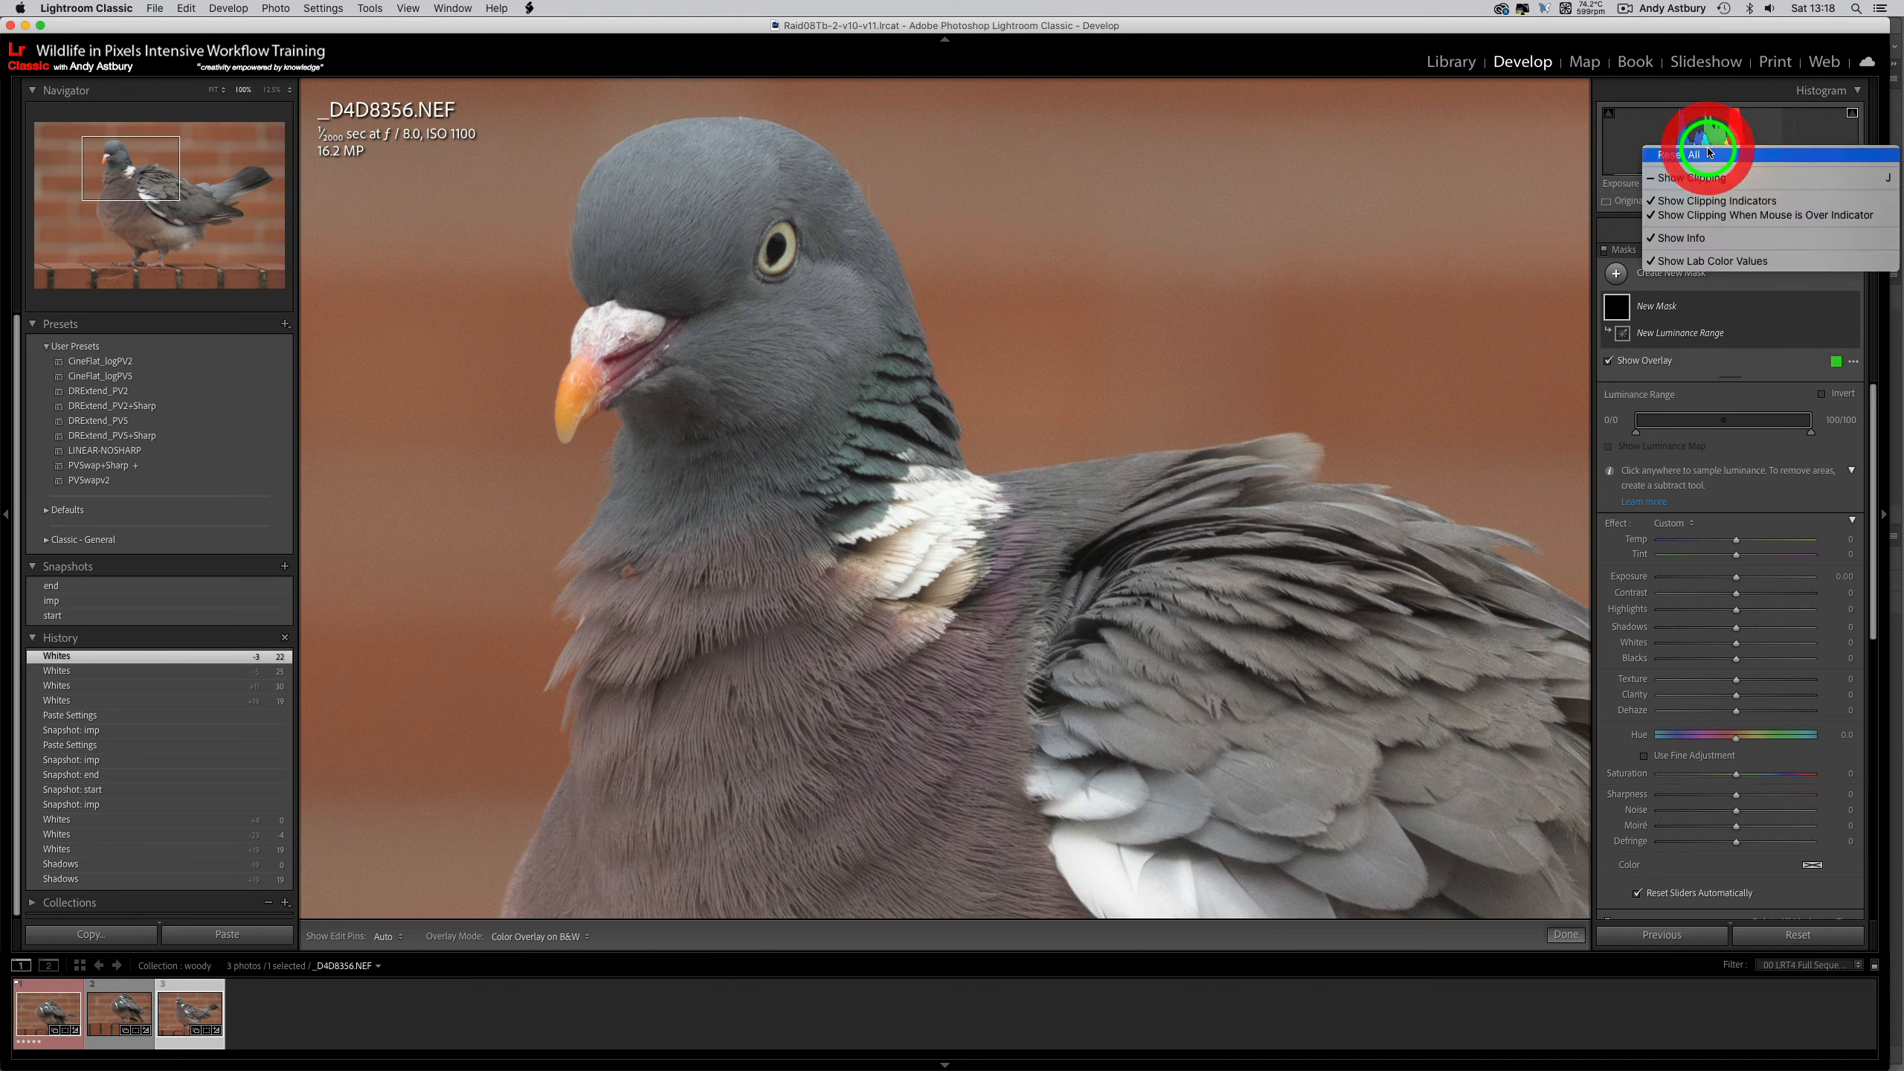
click(1683, 262)
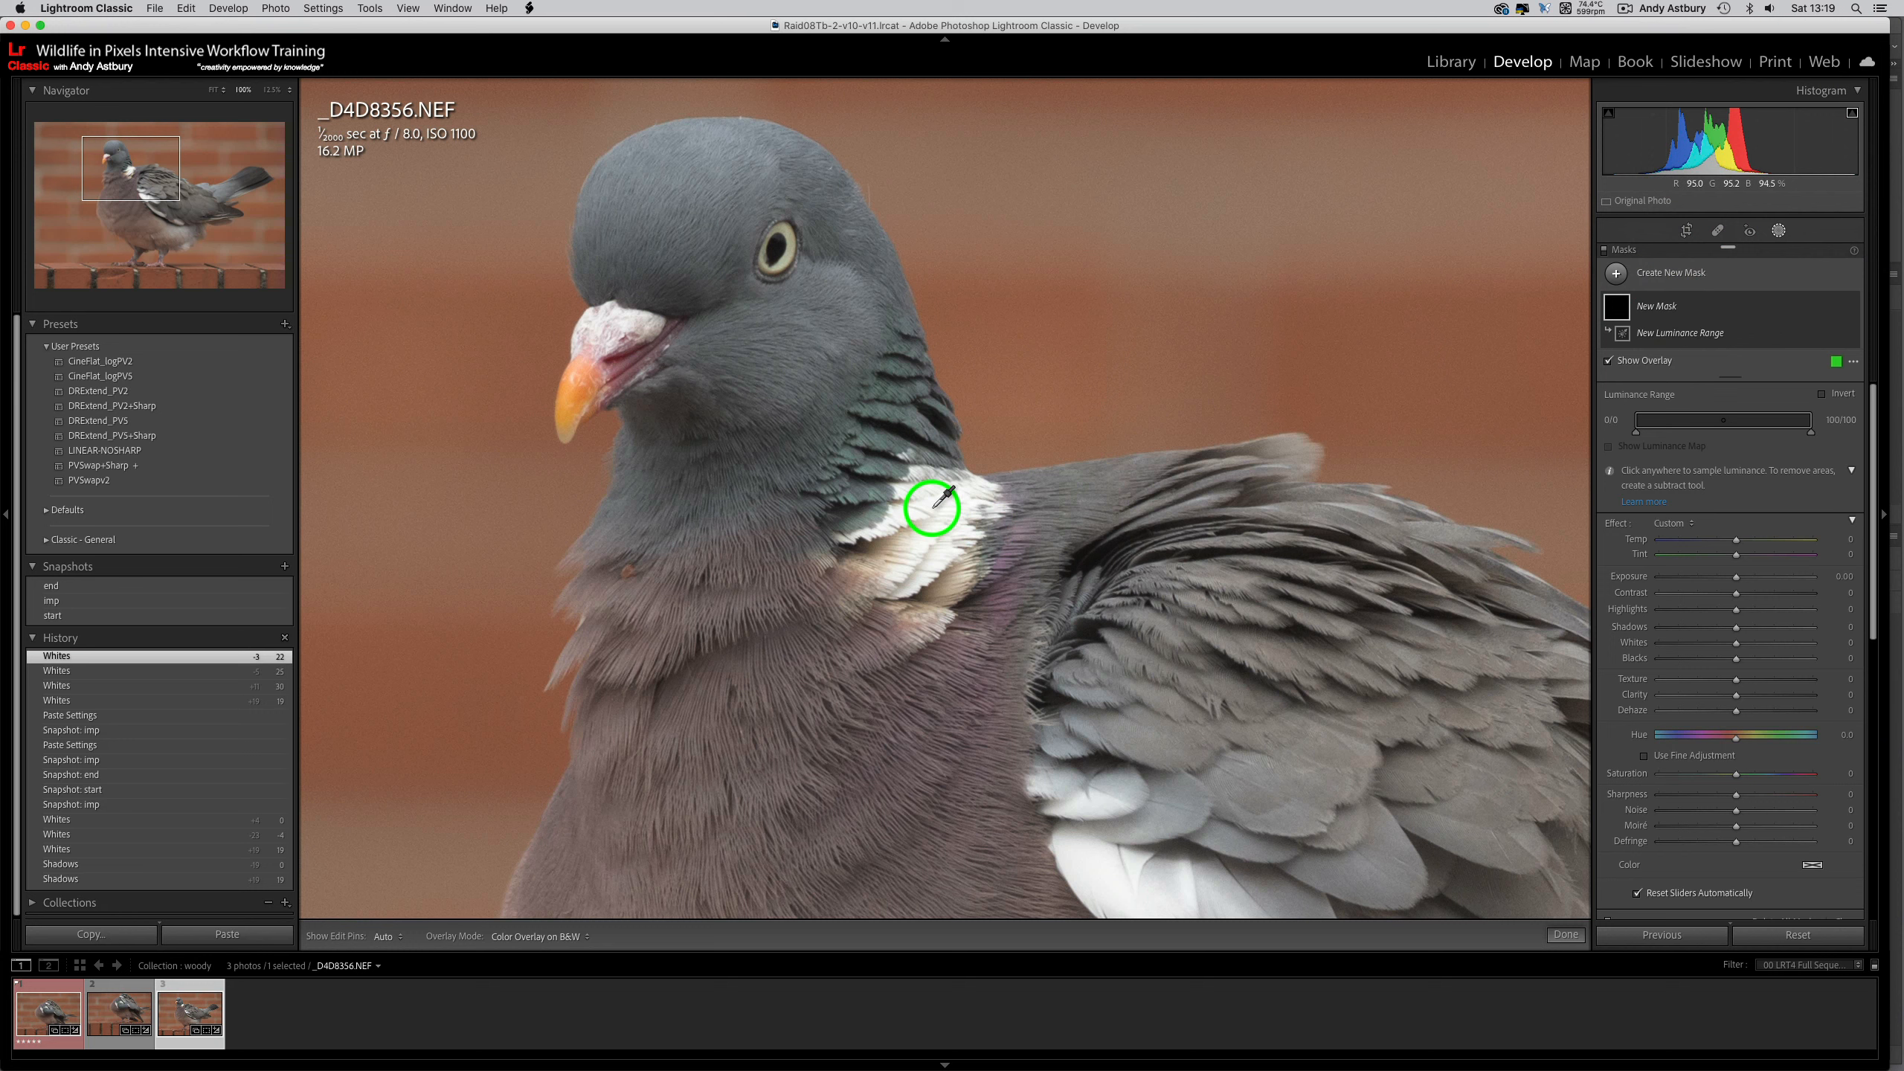
right_click(1741, 146)
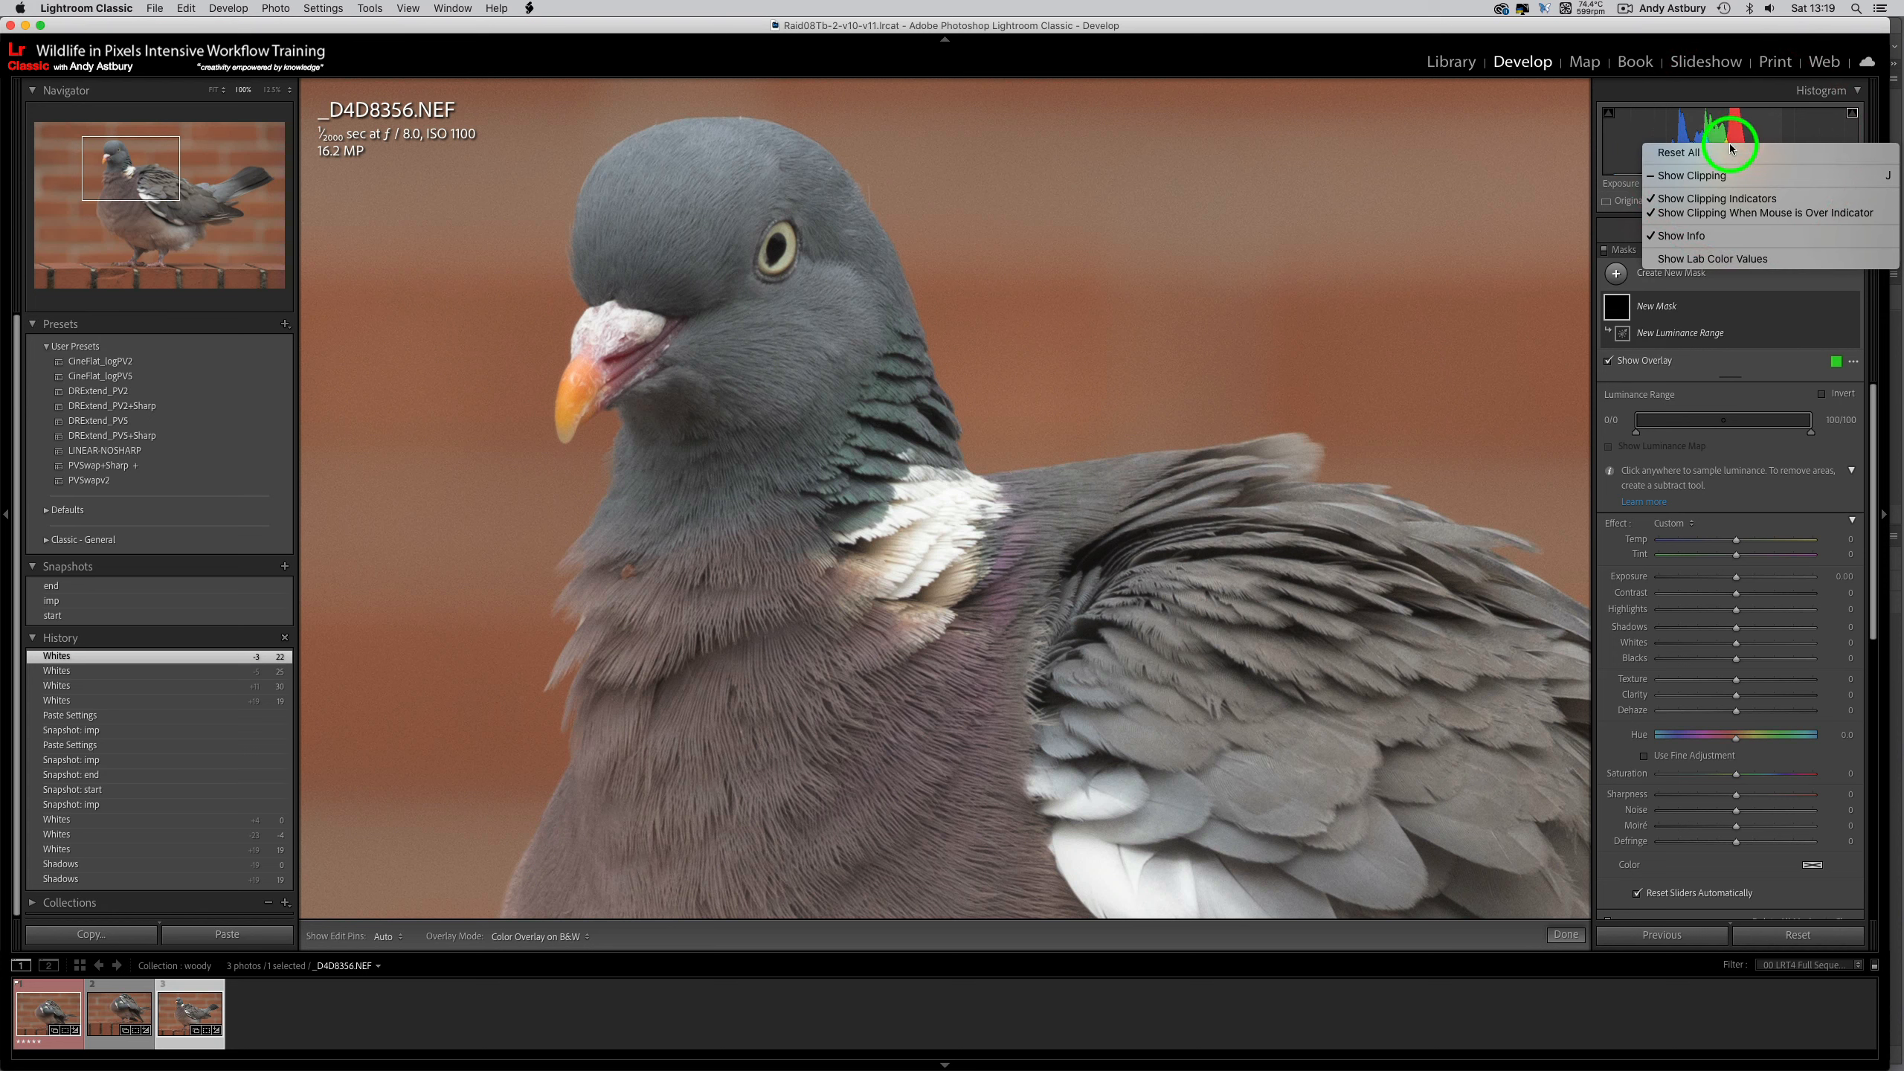
click(1667, 263)
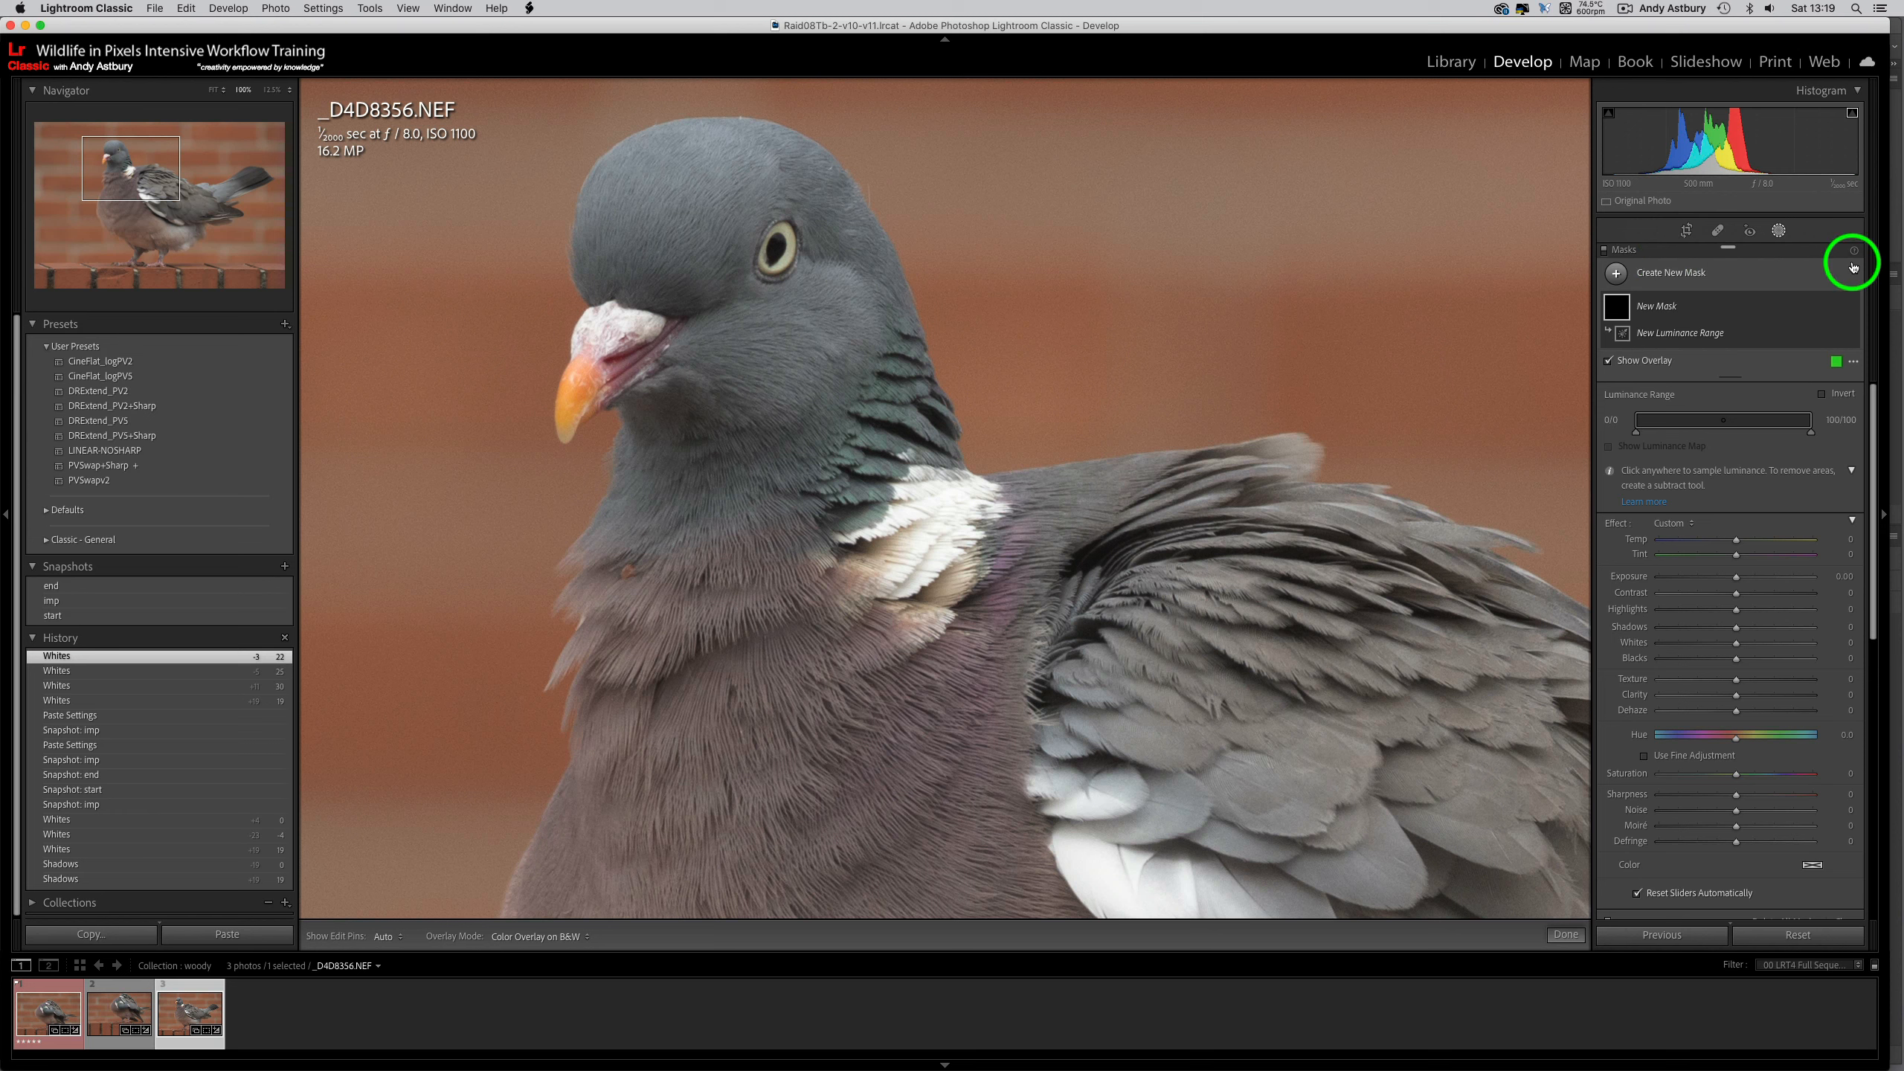
- Limit the mask's luminance range upper end to 96/100 and invert it to target the brightest tones
click(1714, 338)
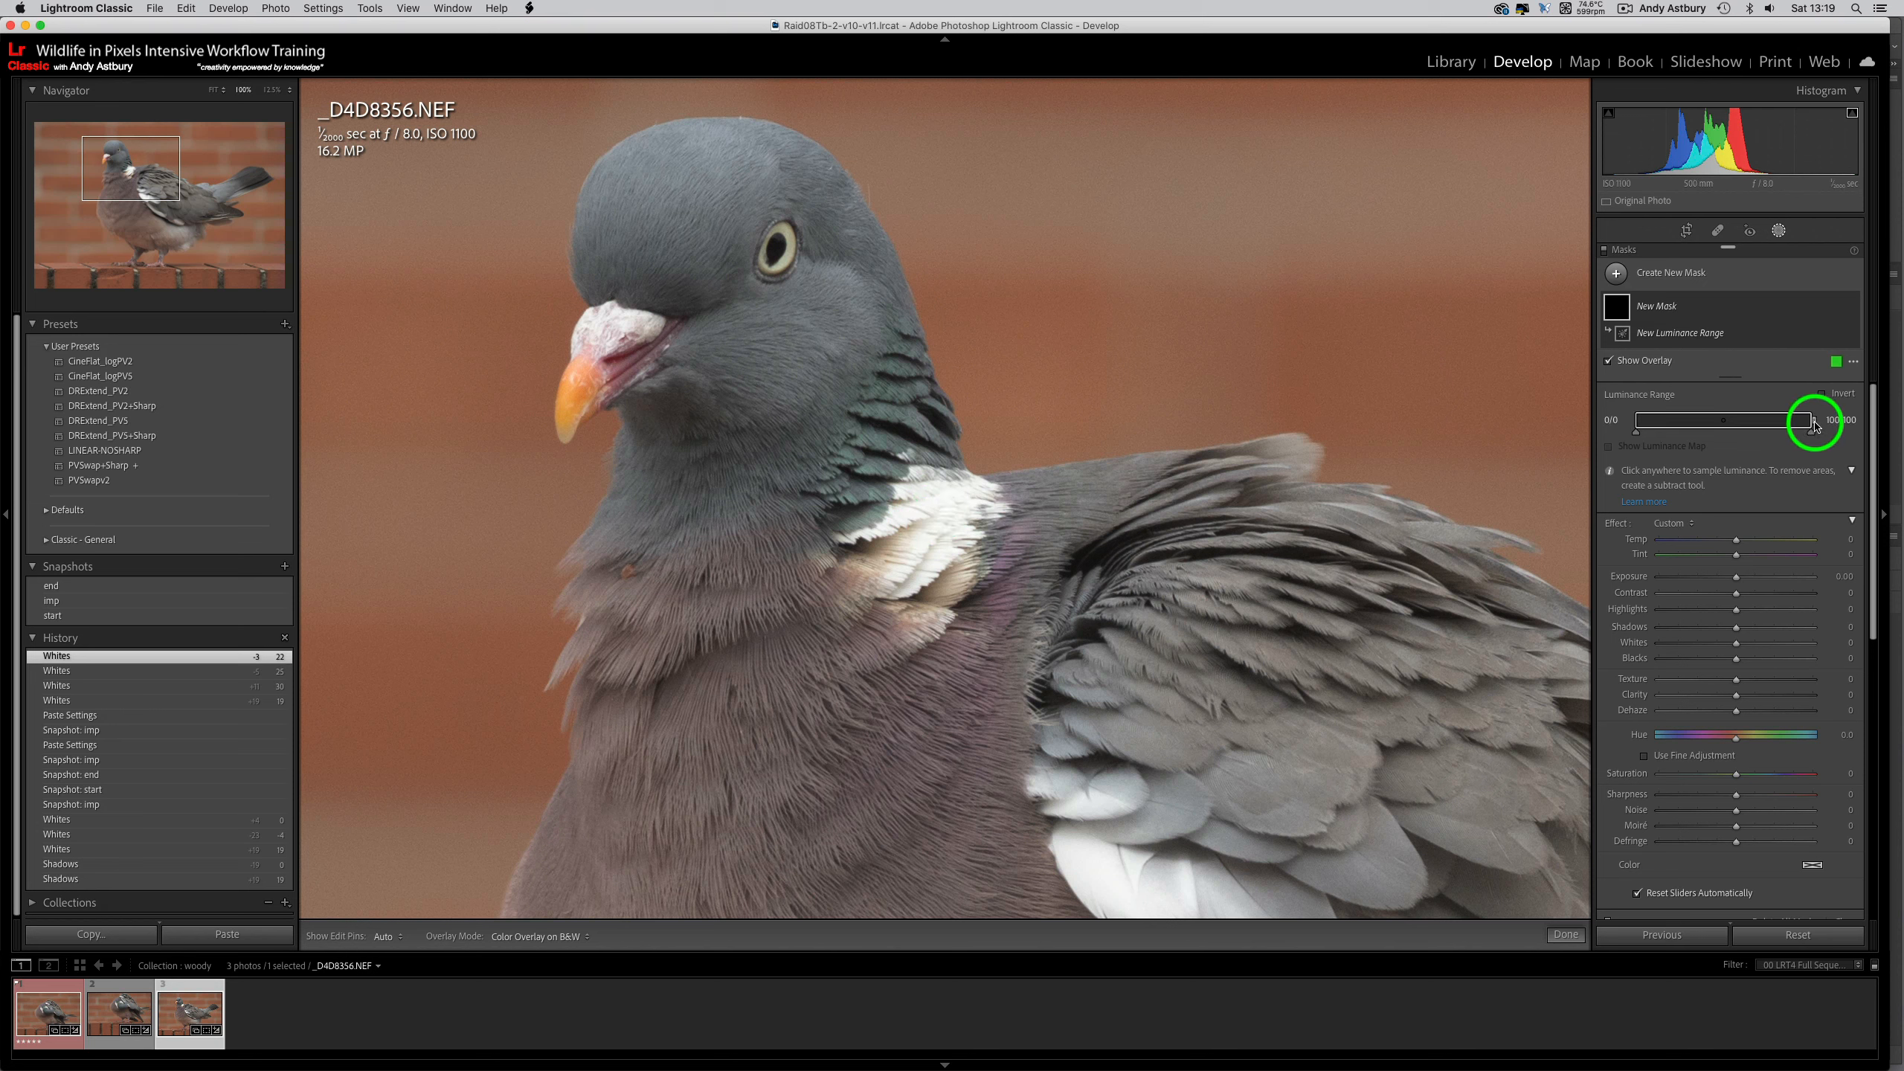
drag(1812, 426, 1808, 444)
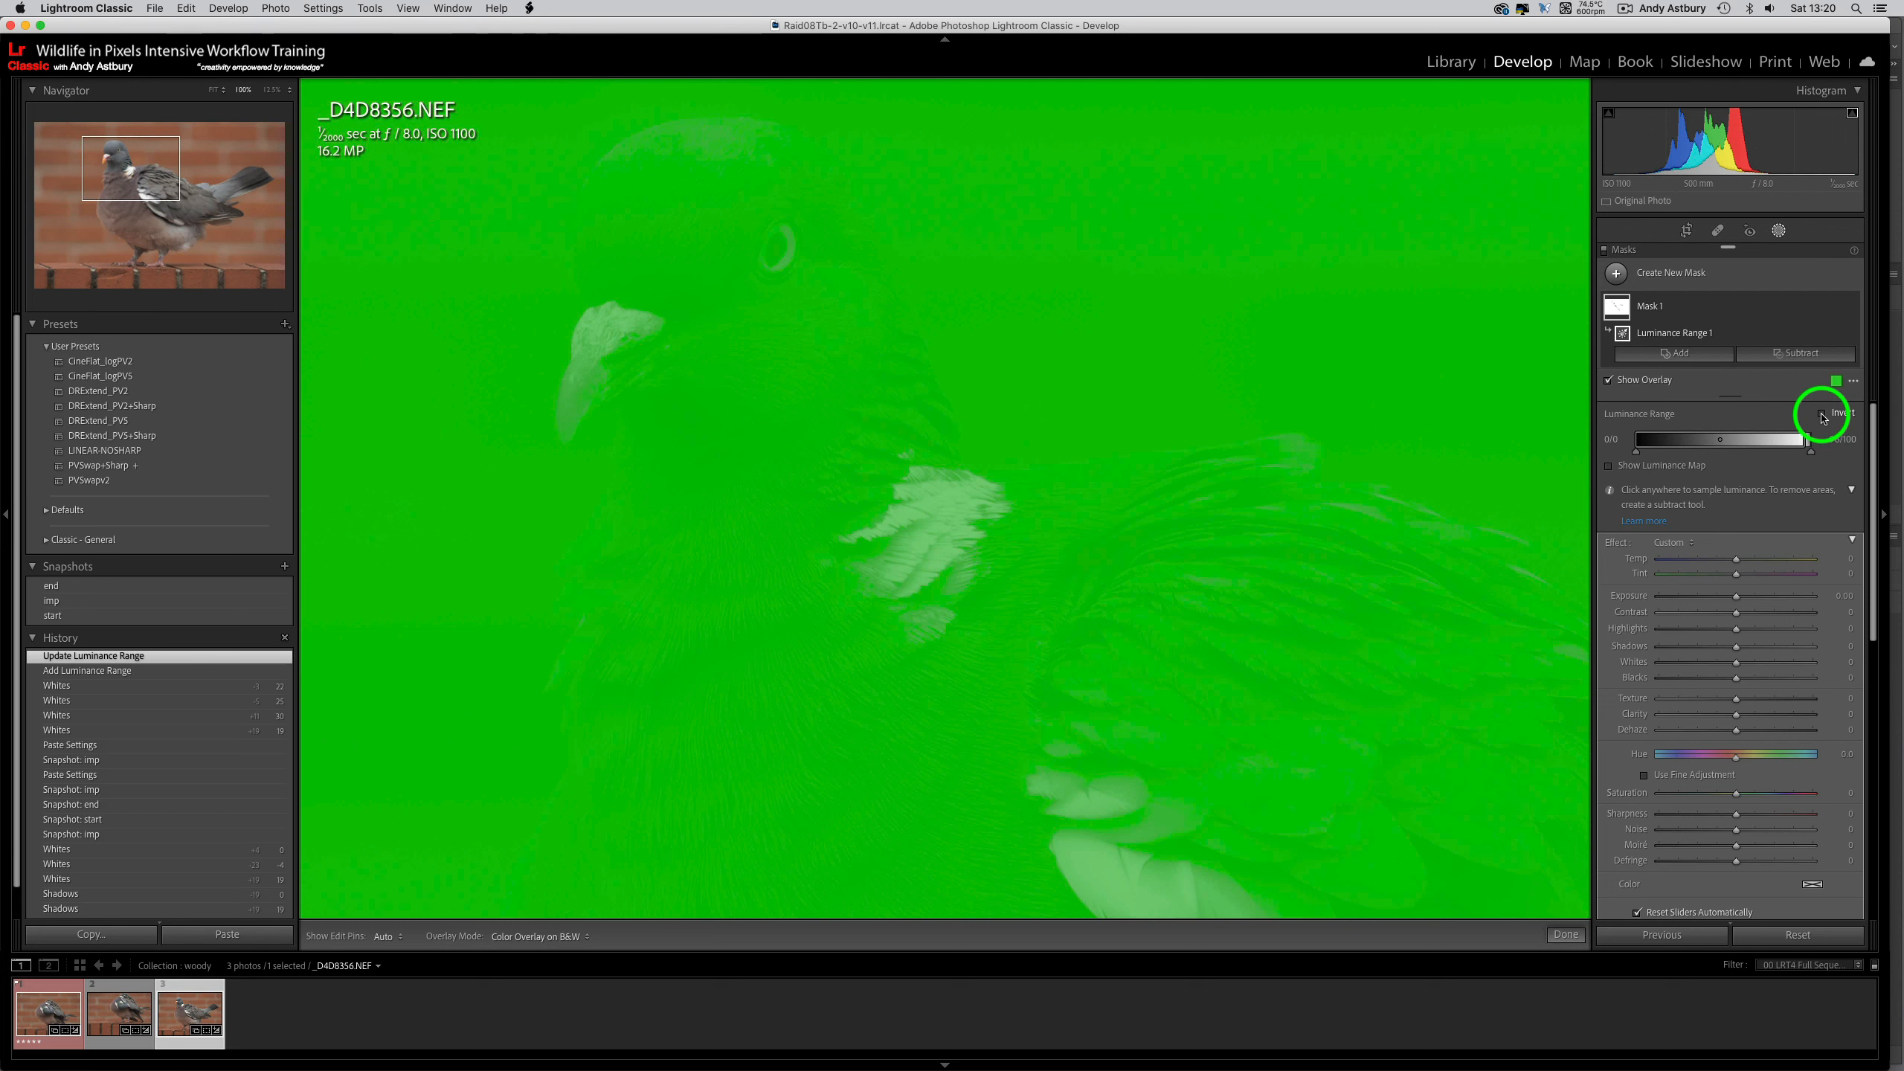
click(1823, 415)
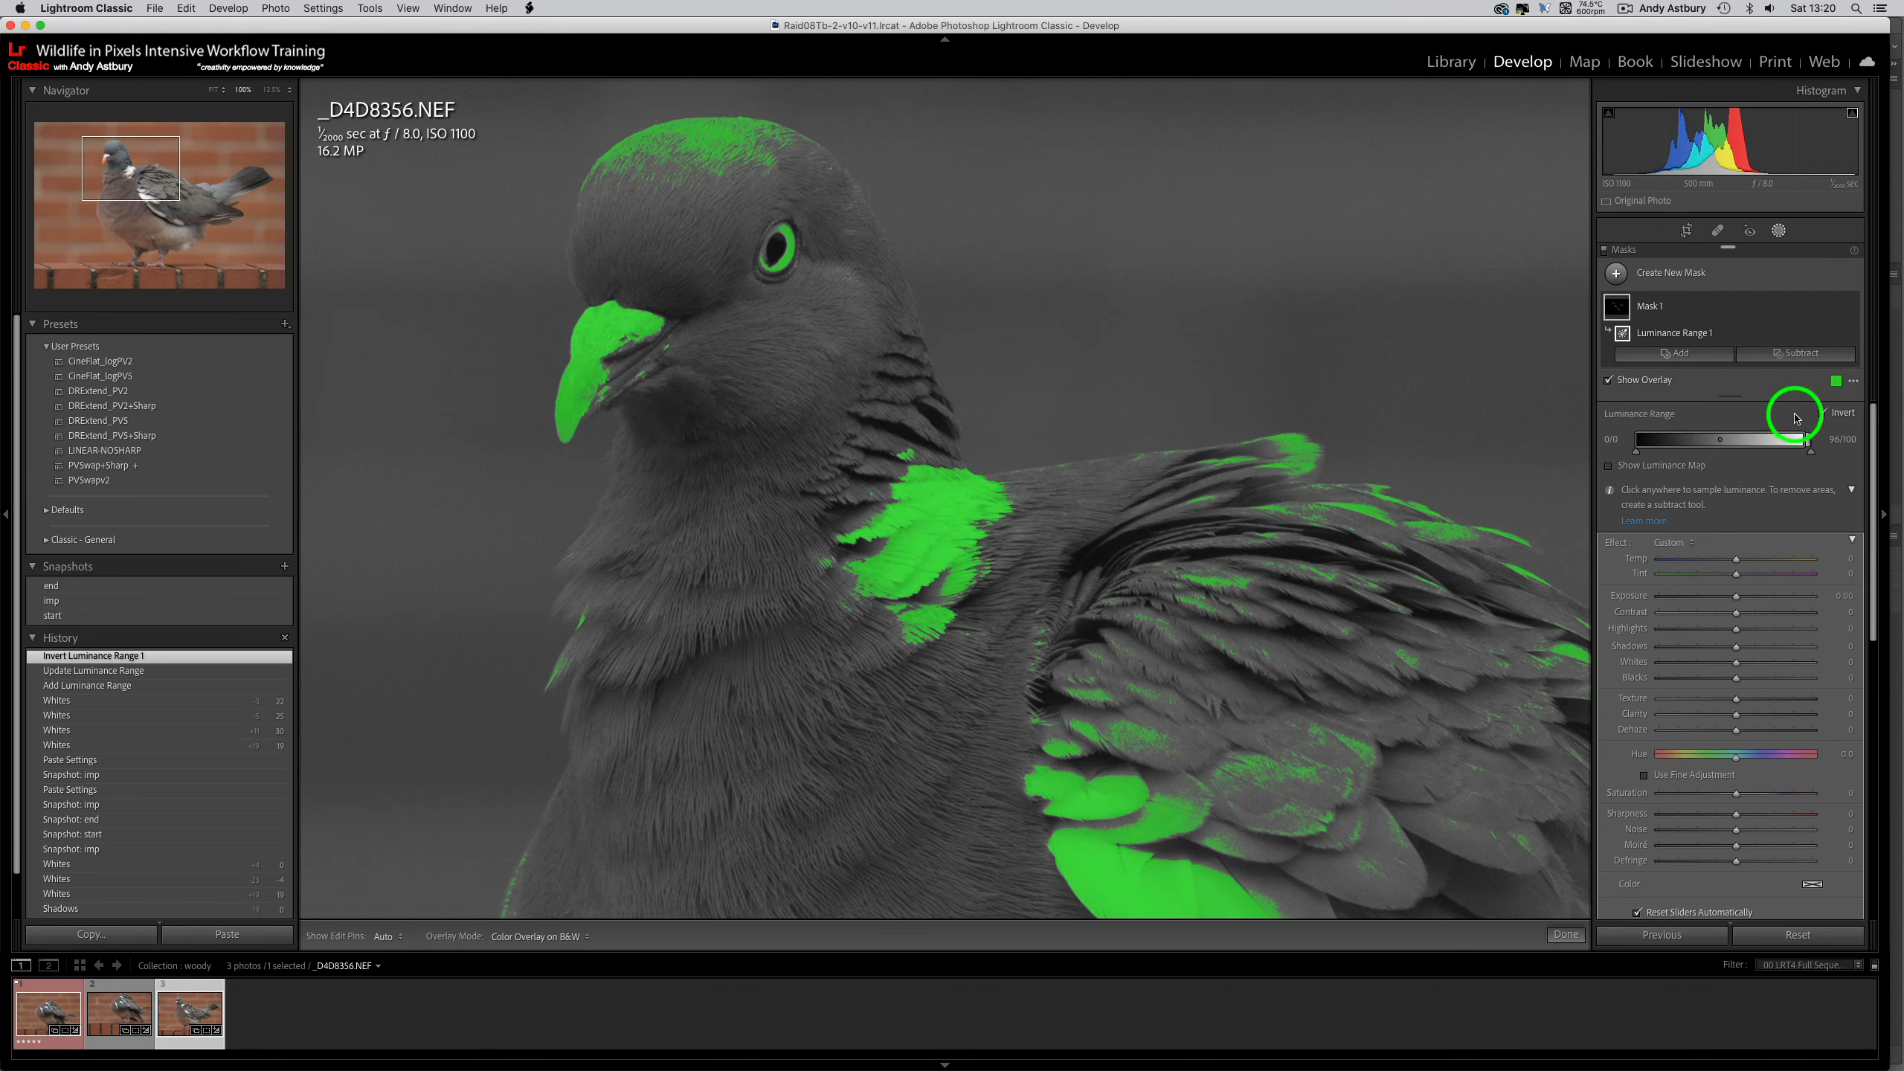
- Show the mask as Color Overlay and refine the inverted luminance range's upper end to 93/100
click(1858, 379)
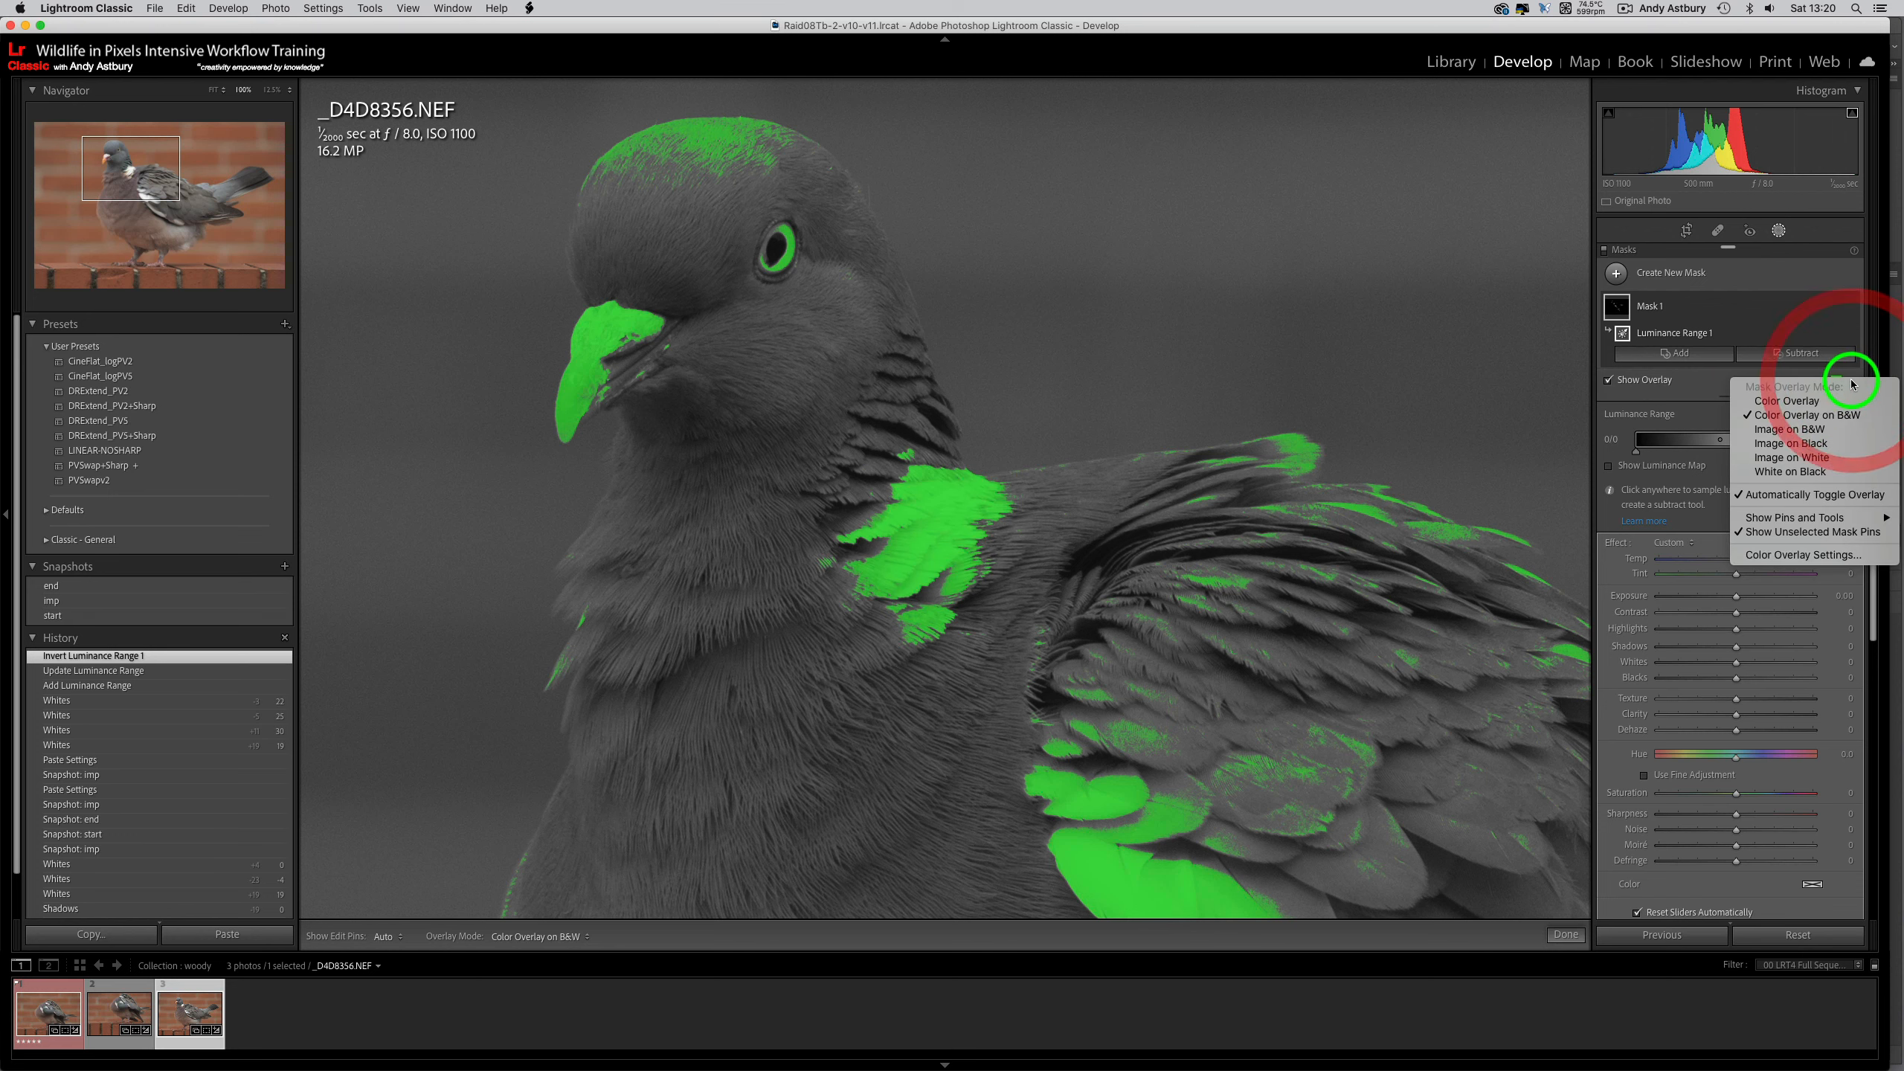
click(1810, 400)
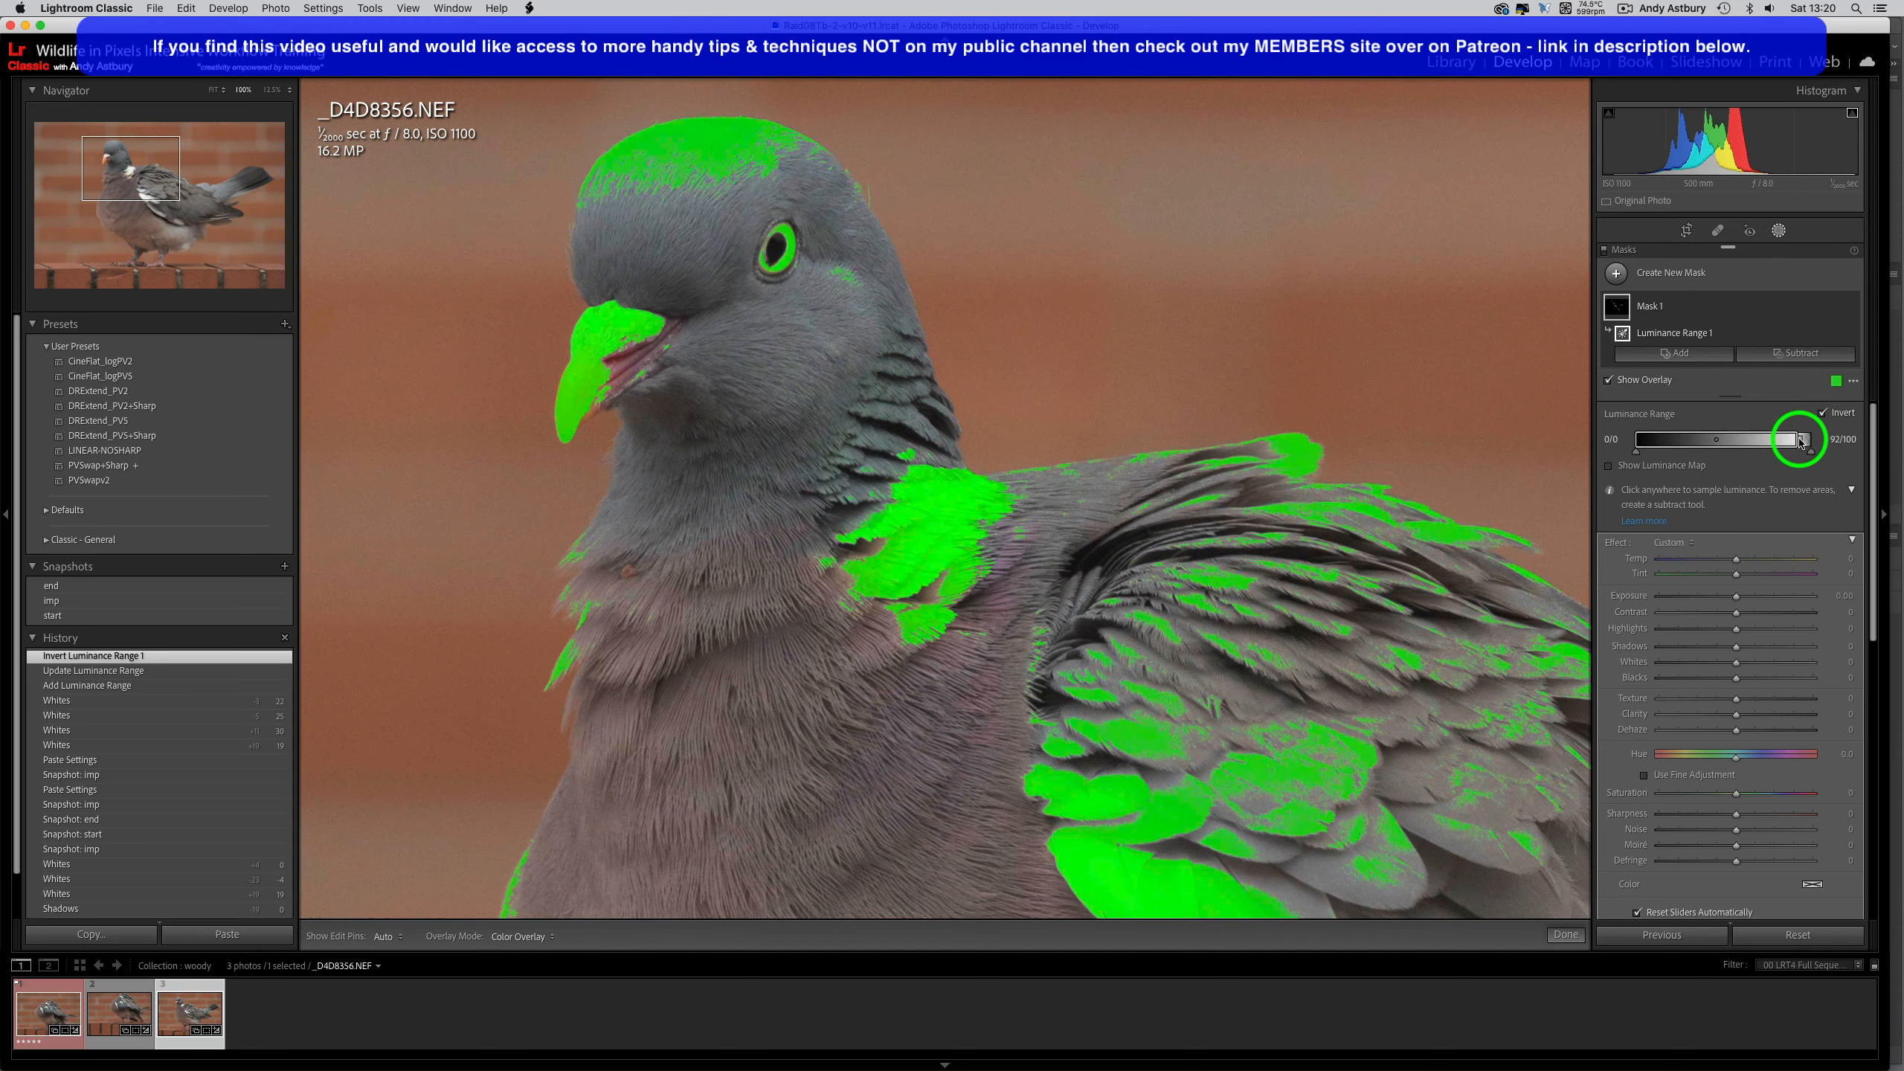
drag(1807, 443, 1783, 442)
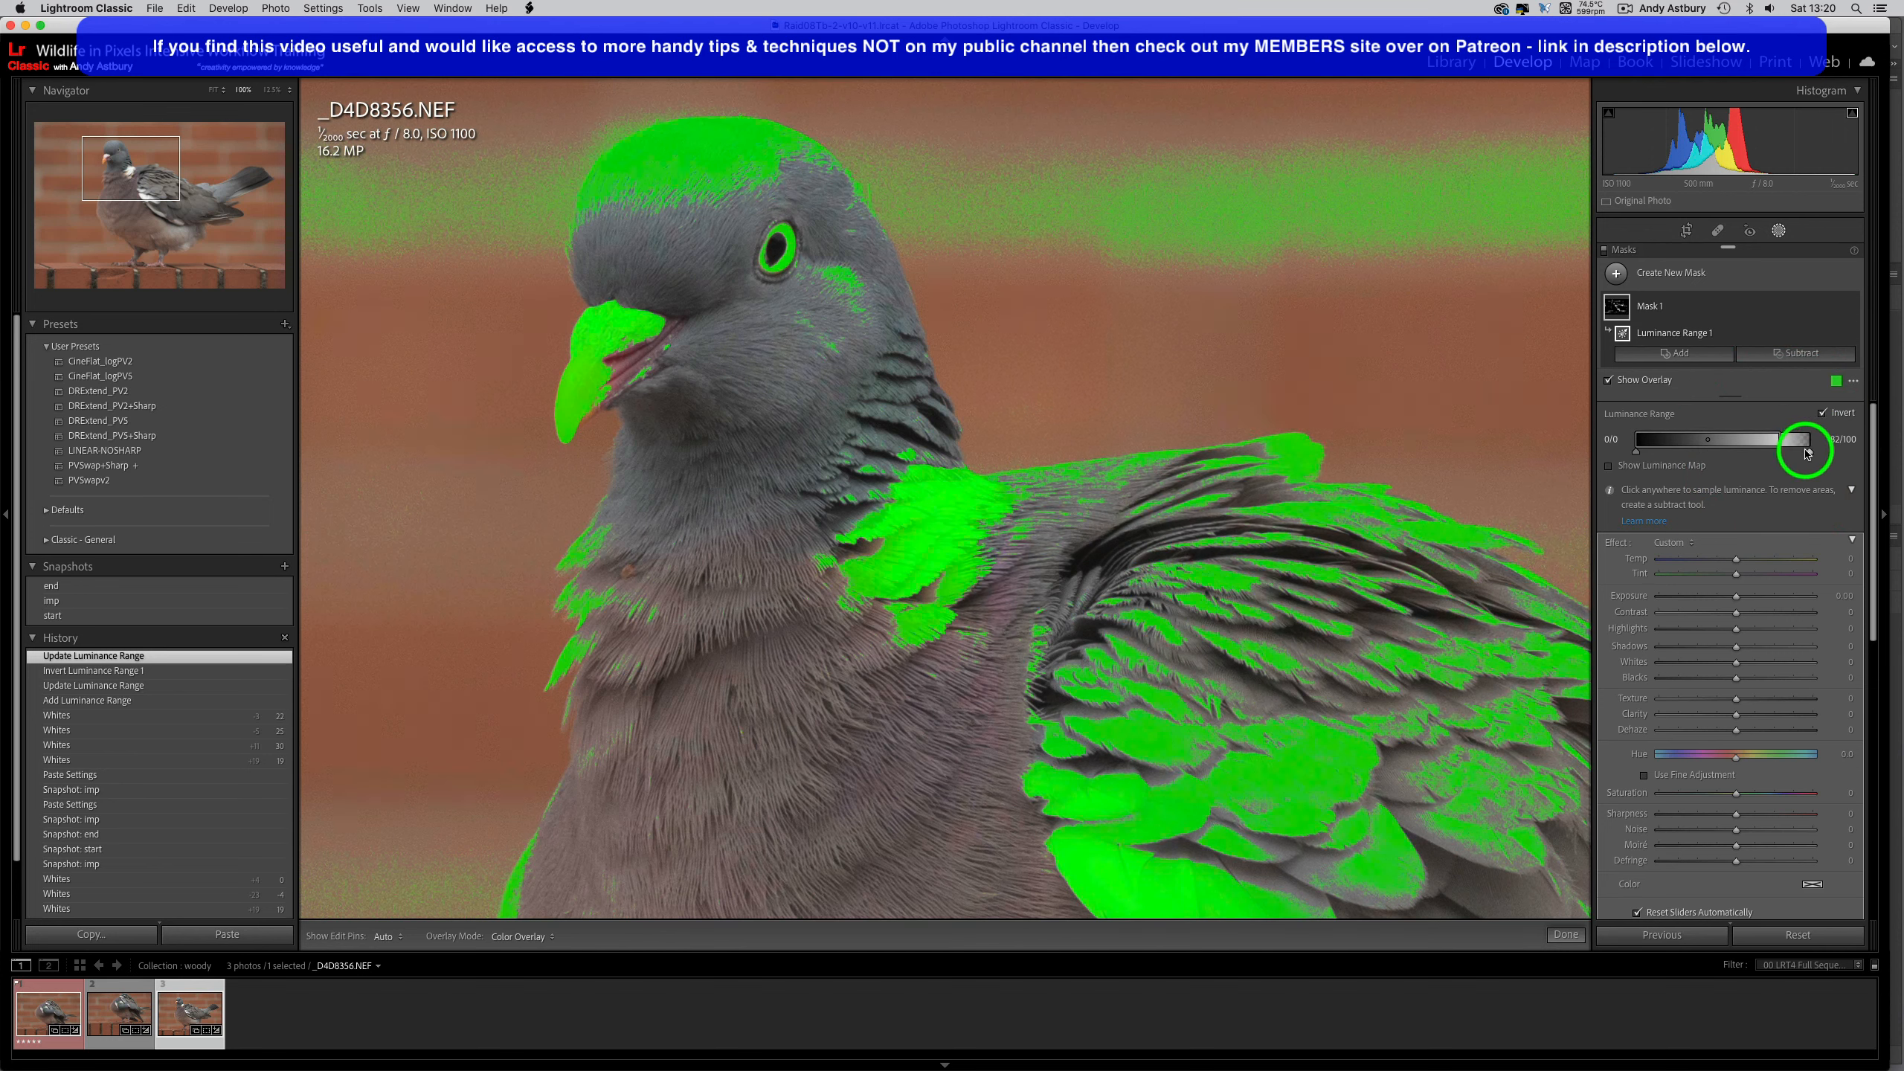
drag(1807, 452, 1813, 454)
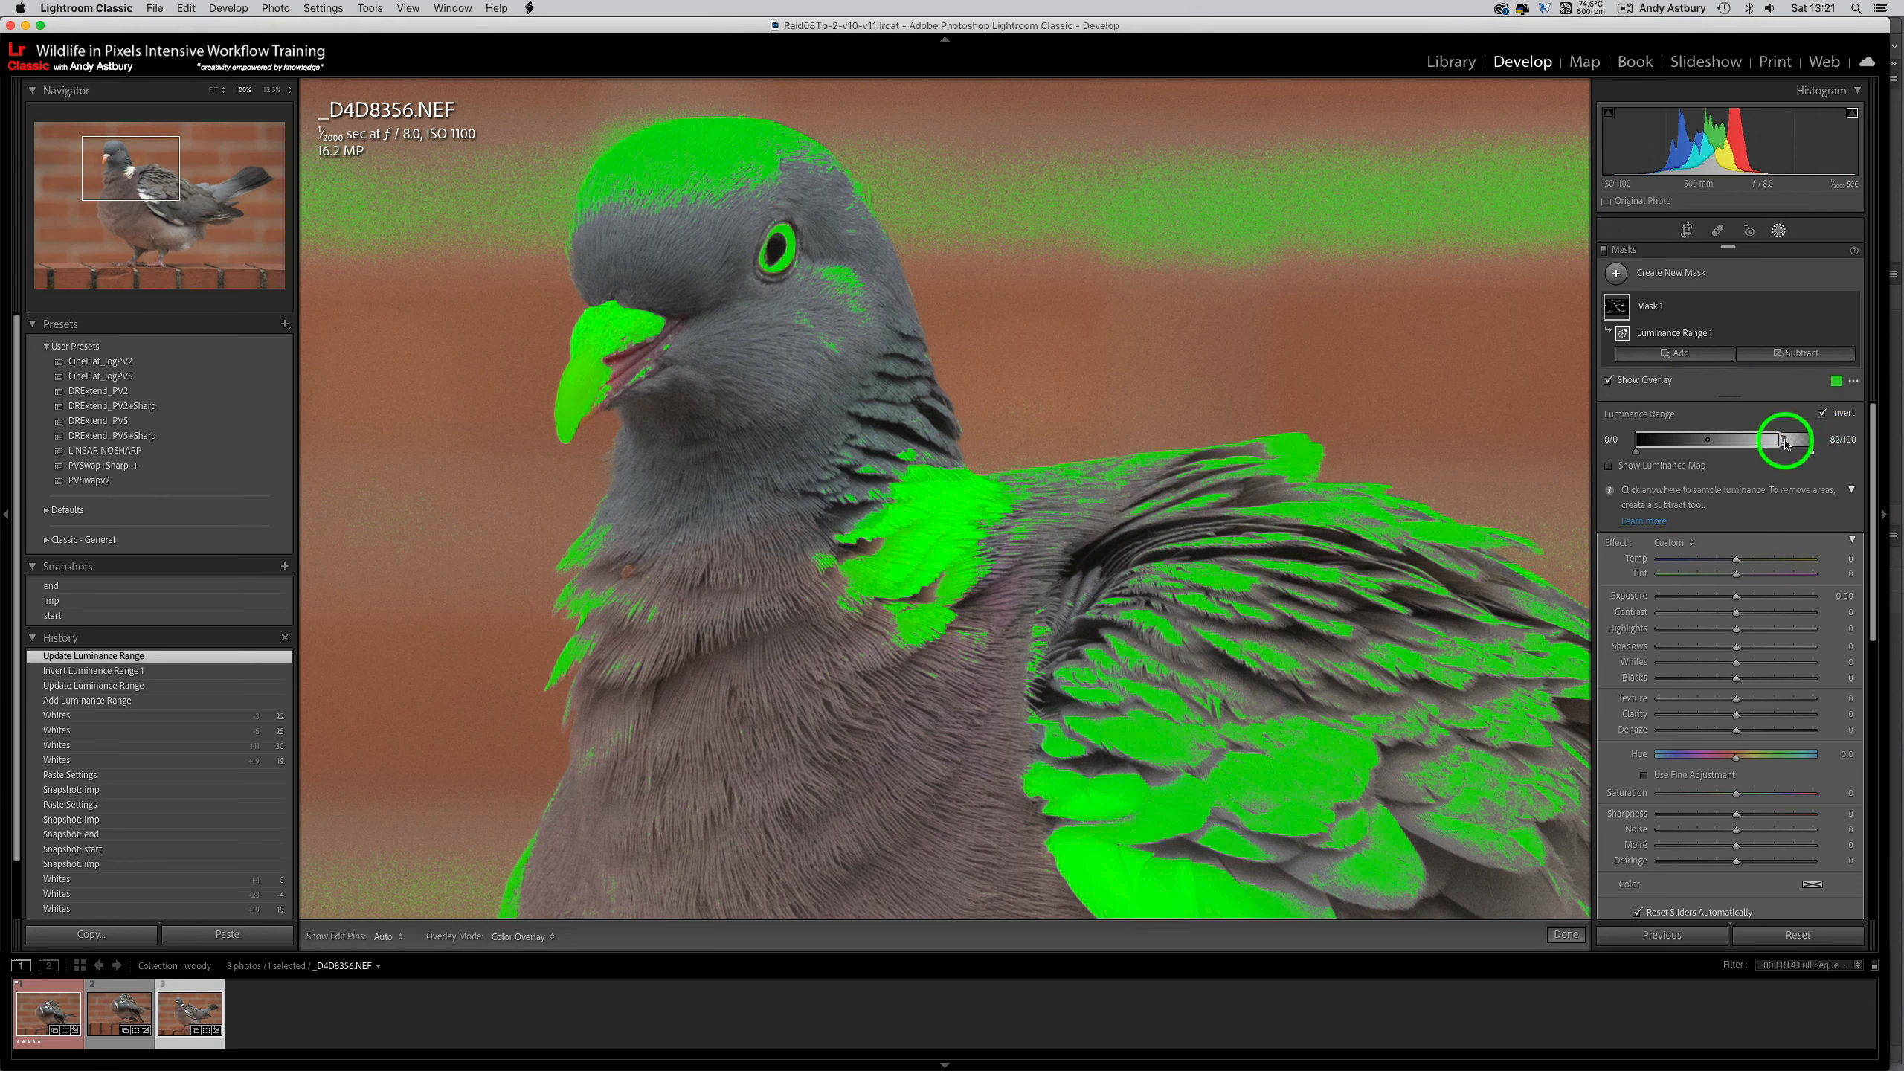
drag(1782, 443, 1808, 441)
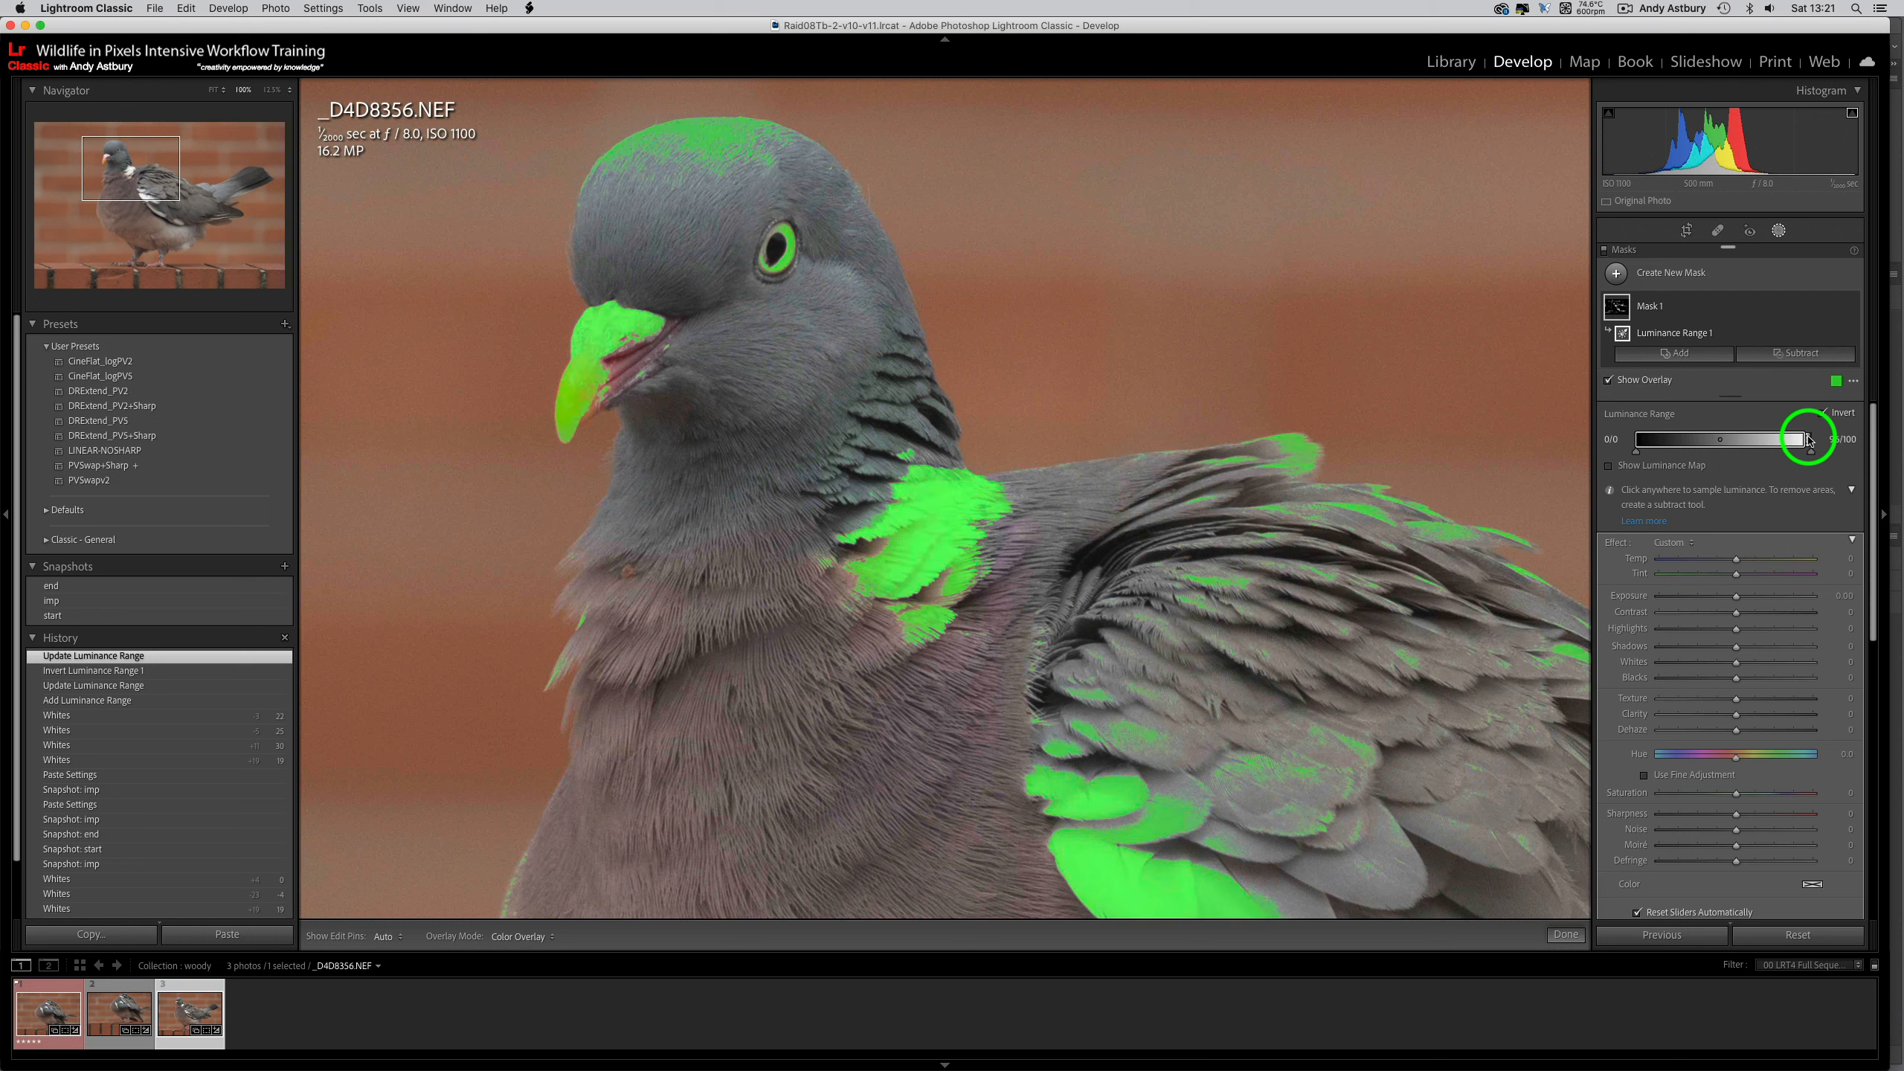
drag(1809, 441, 1810, 441)
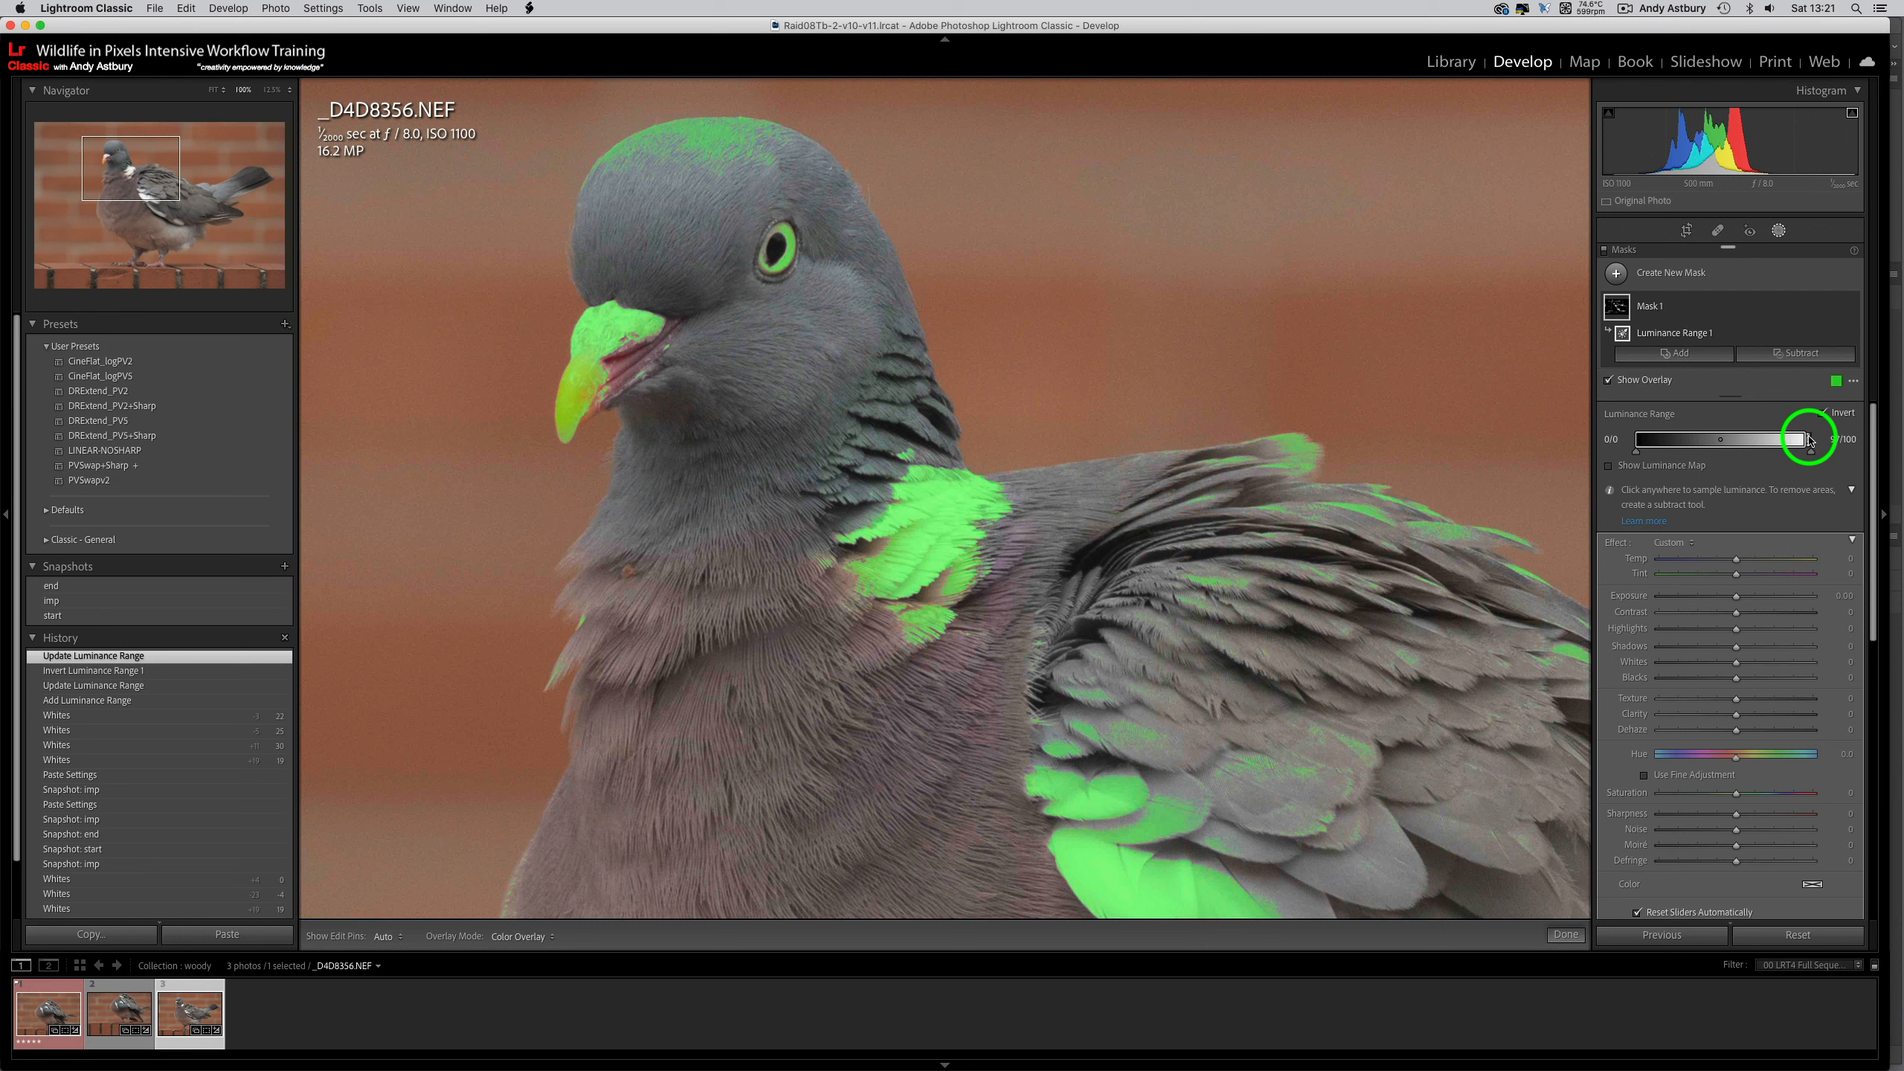
drag(1809, 441, 1809, 441)
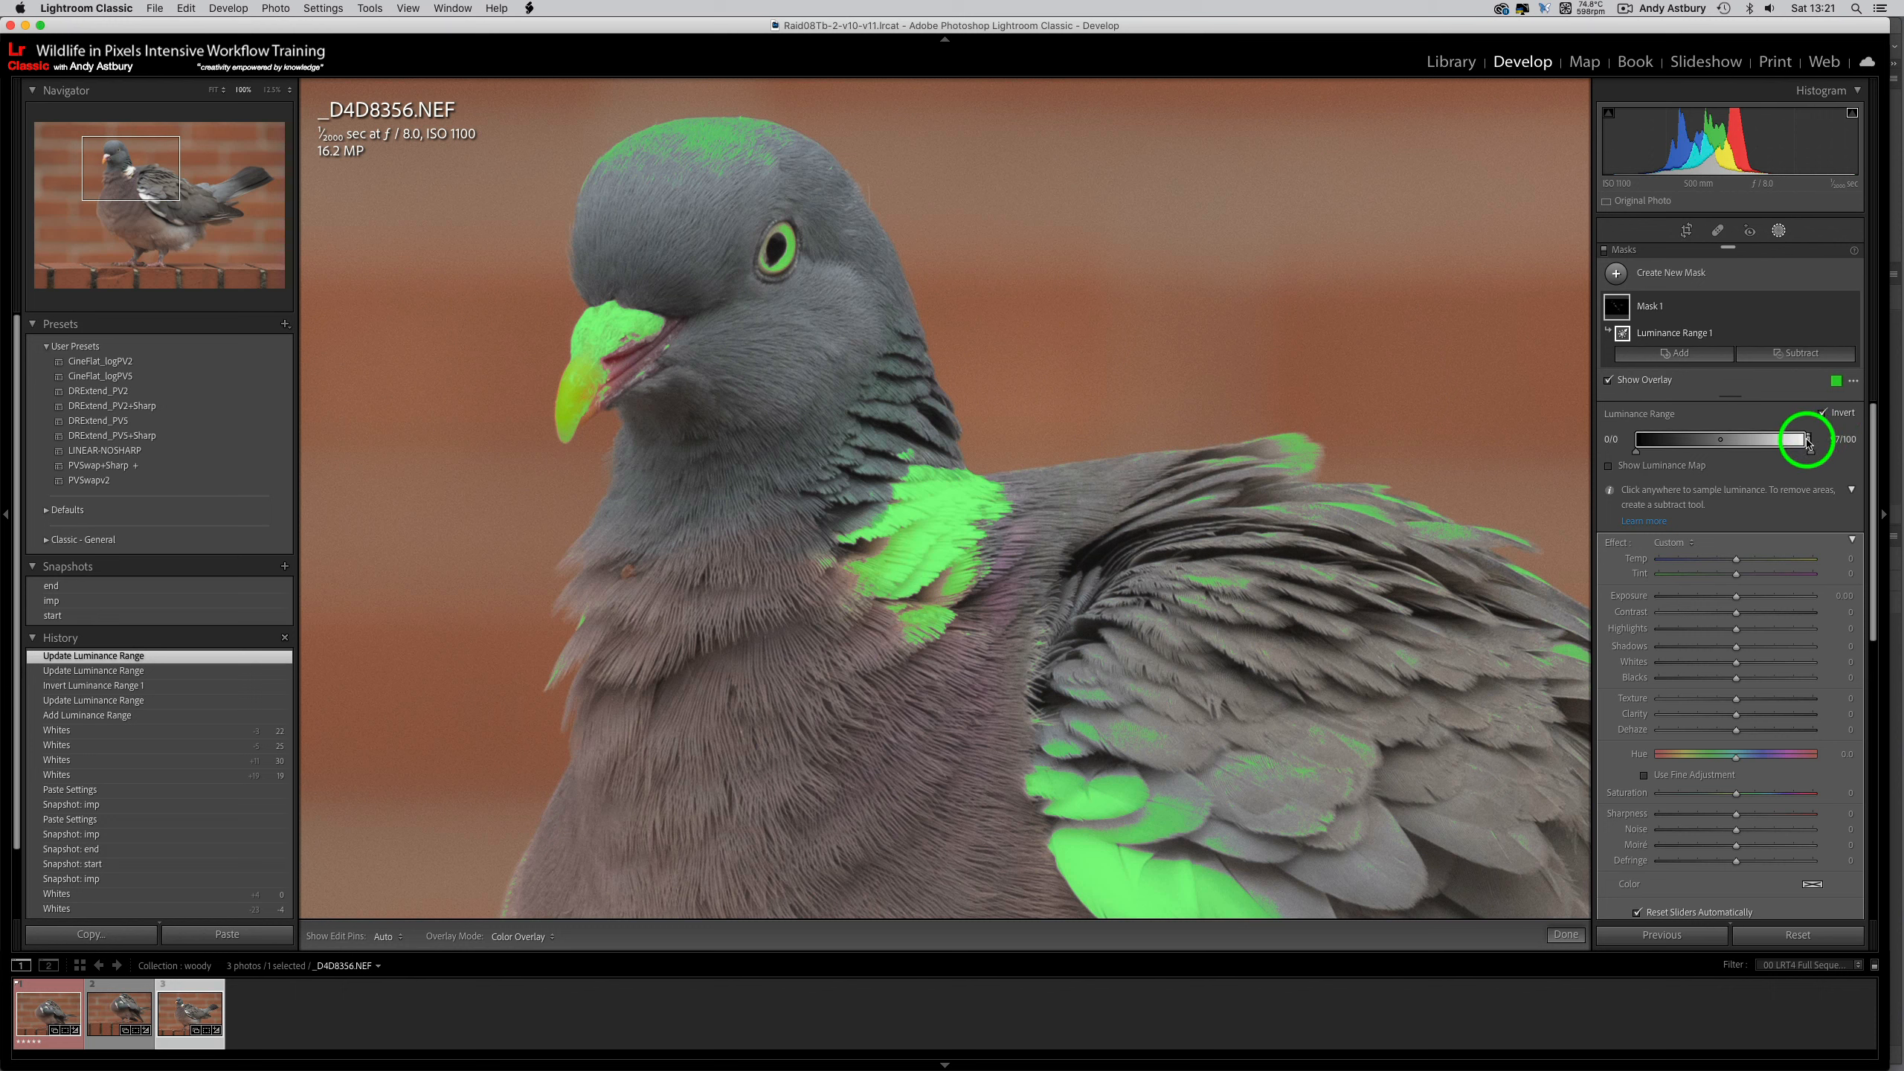
drag(1809, 442, 1802, 443)
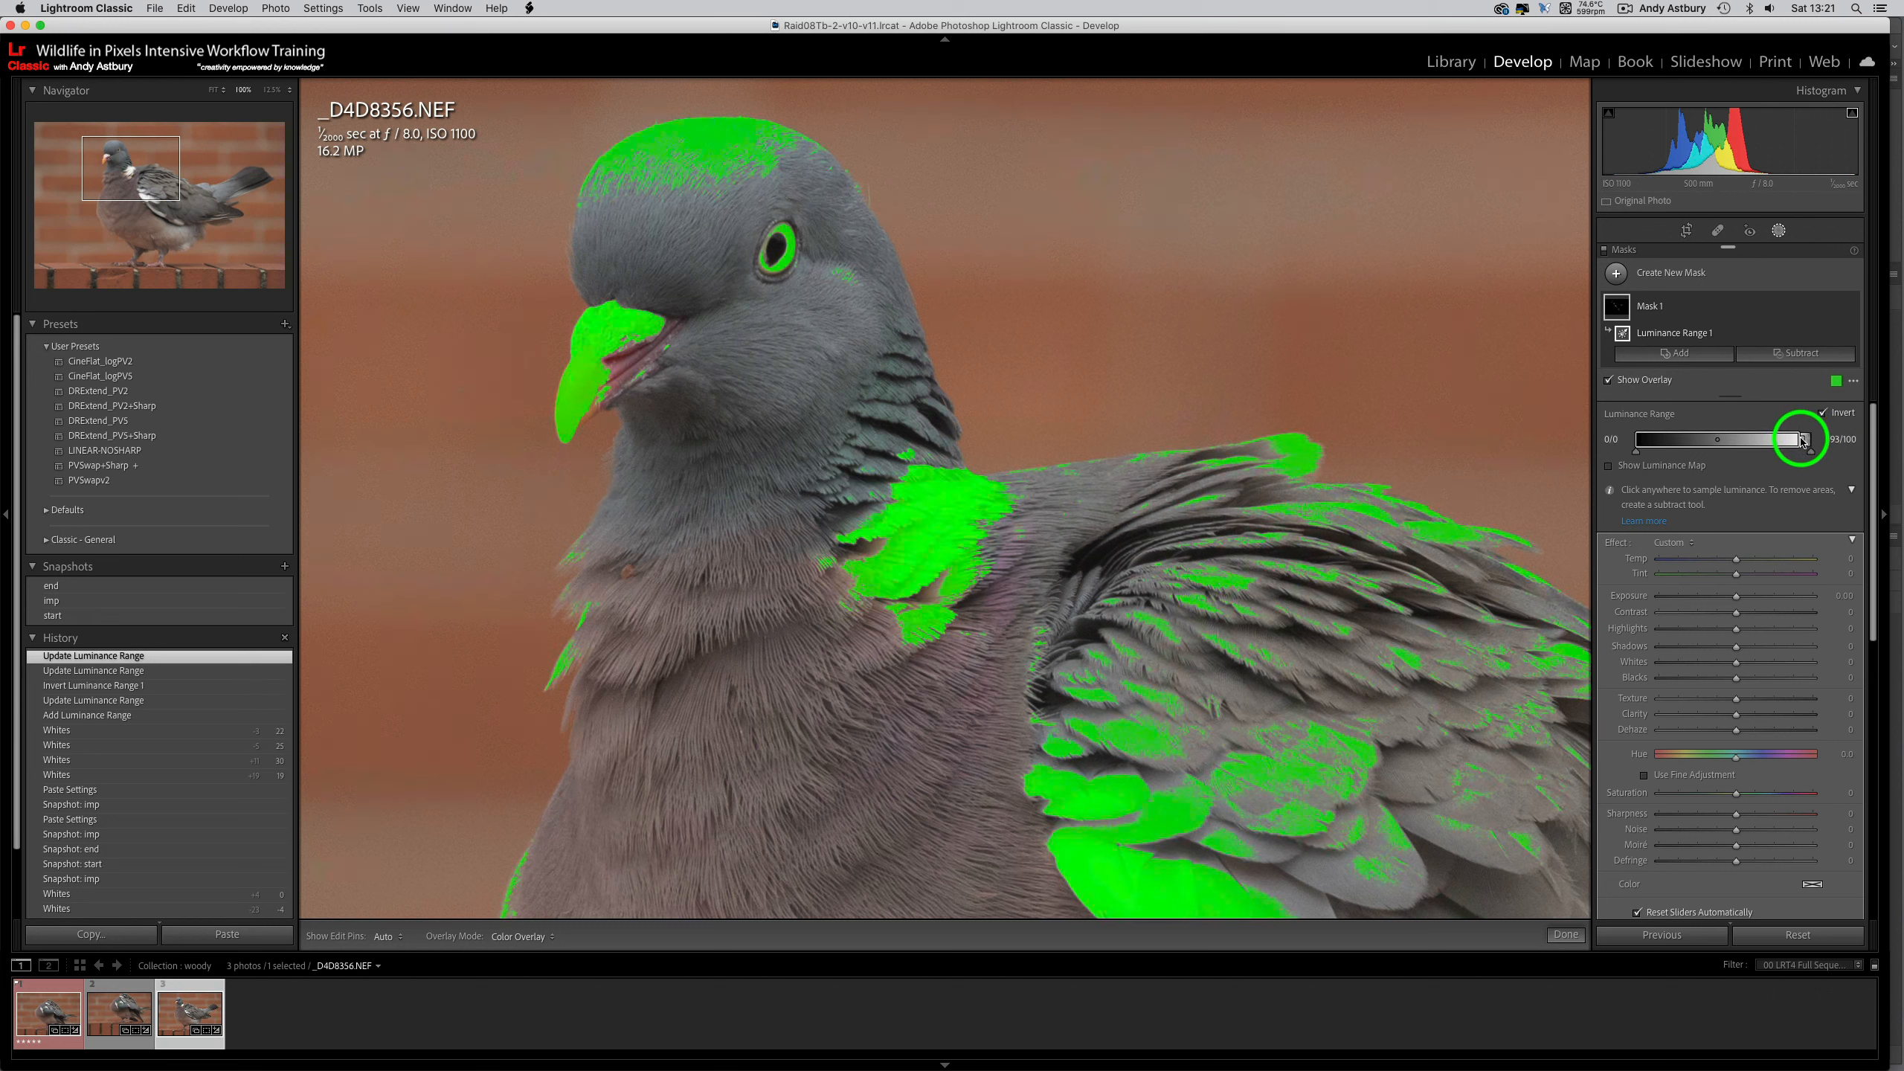
- Fine-tune the inverted luminance range's upper end to 97/100
click(1802, 442)
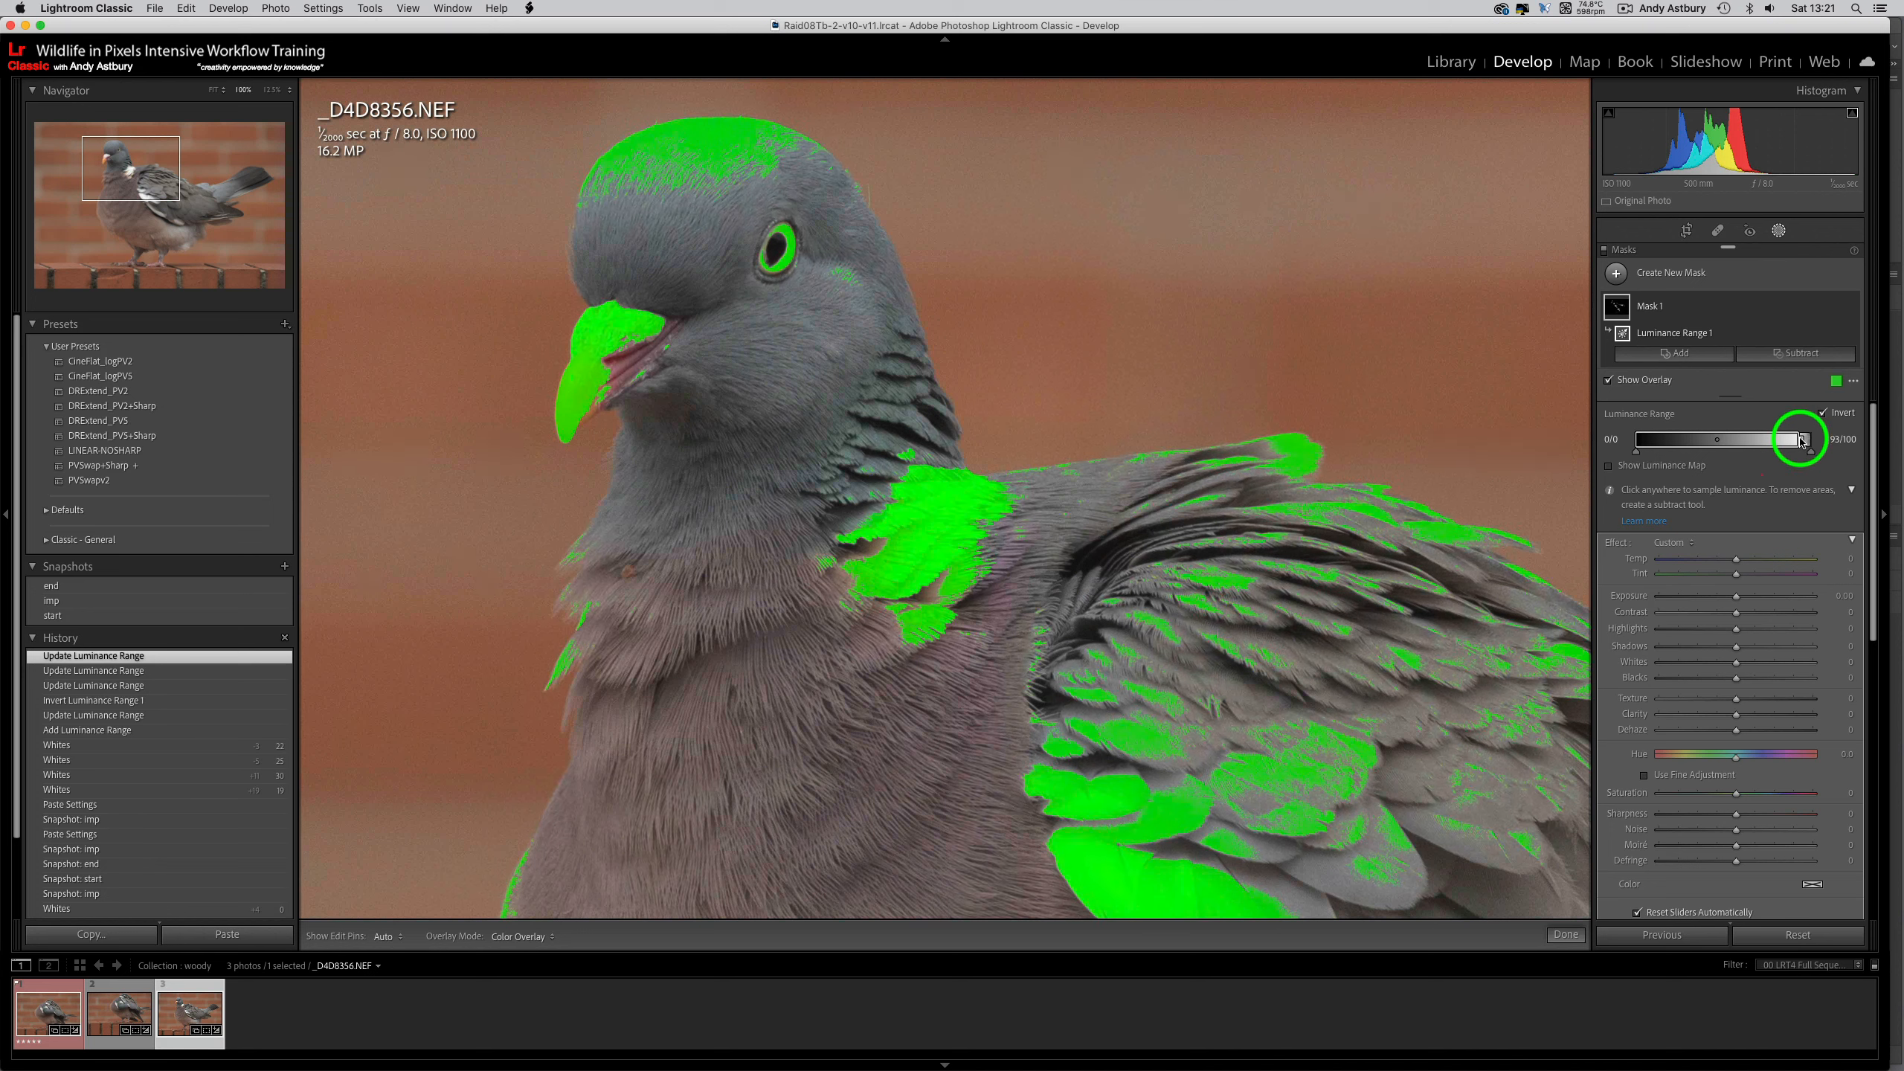
drag(1802, 442, 1808, 443)
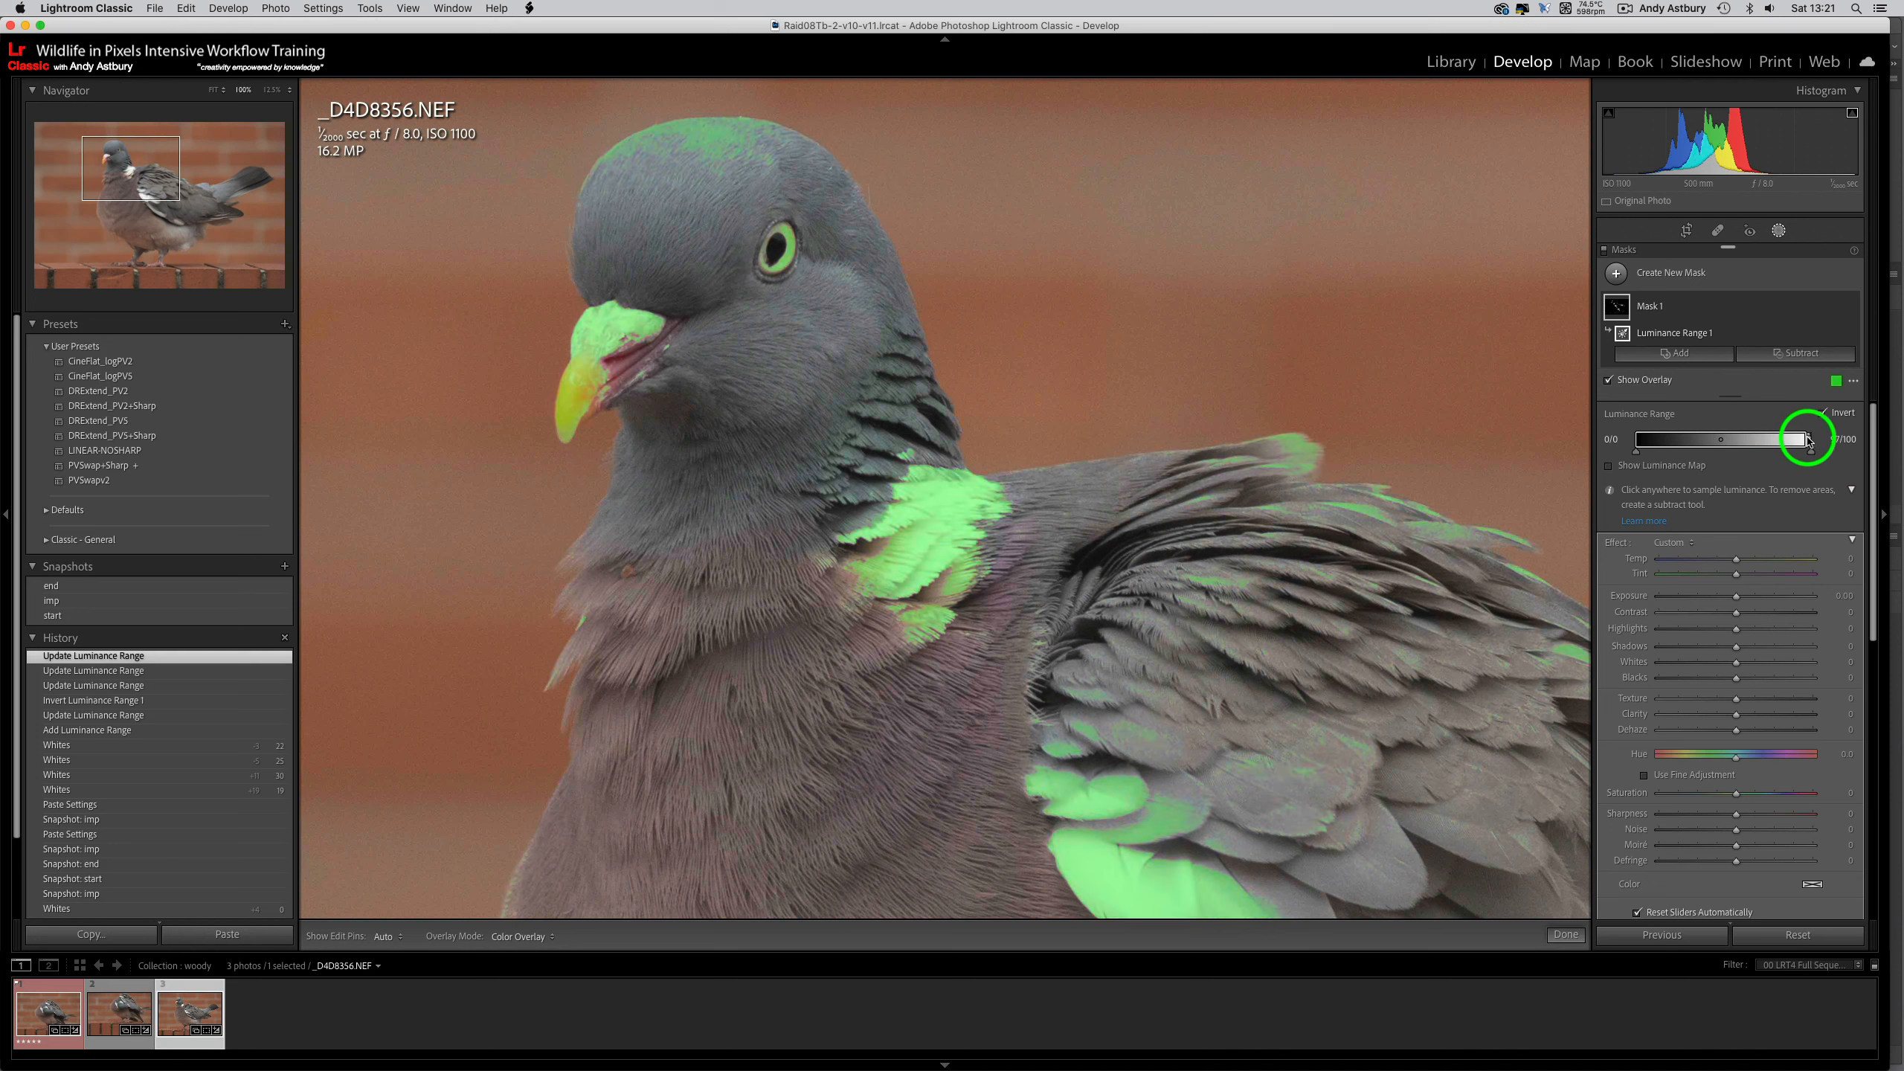
drag(1808, 442, 1804, 440)
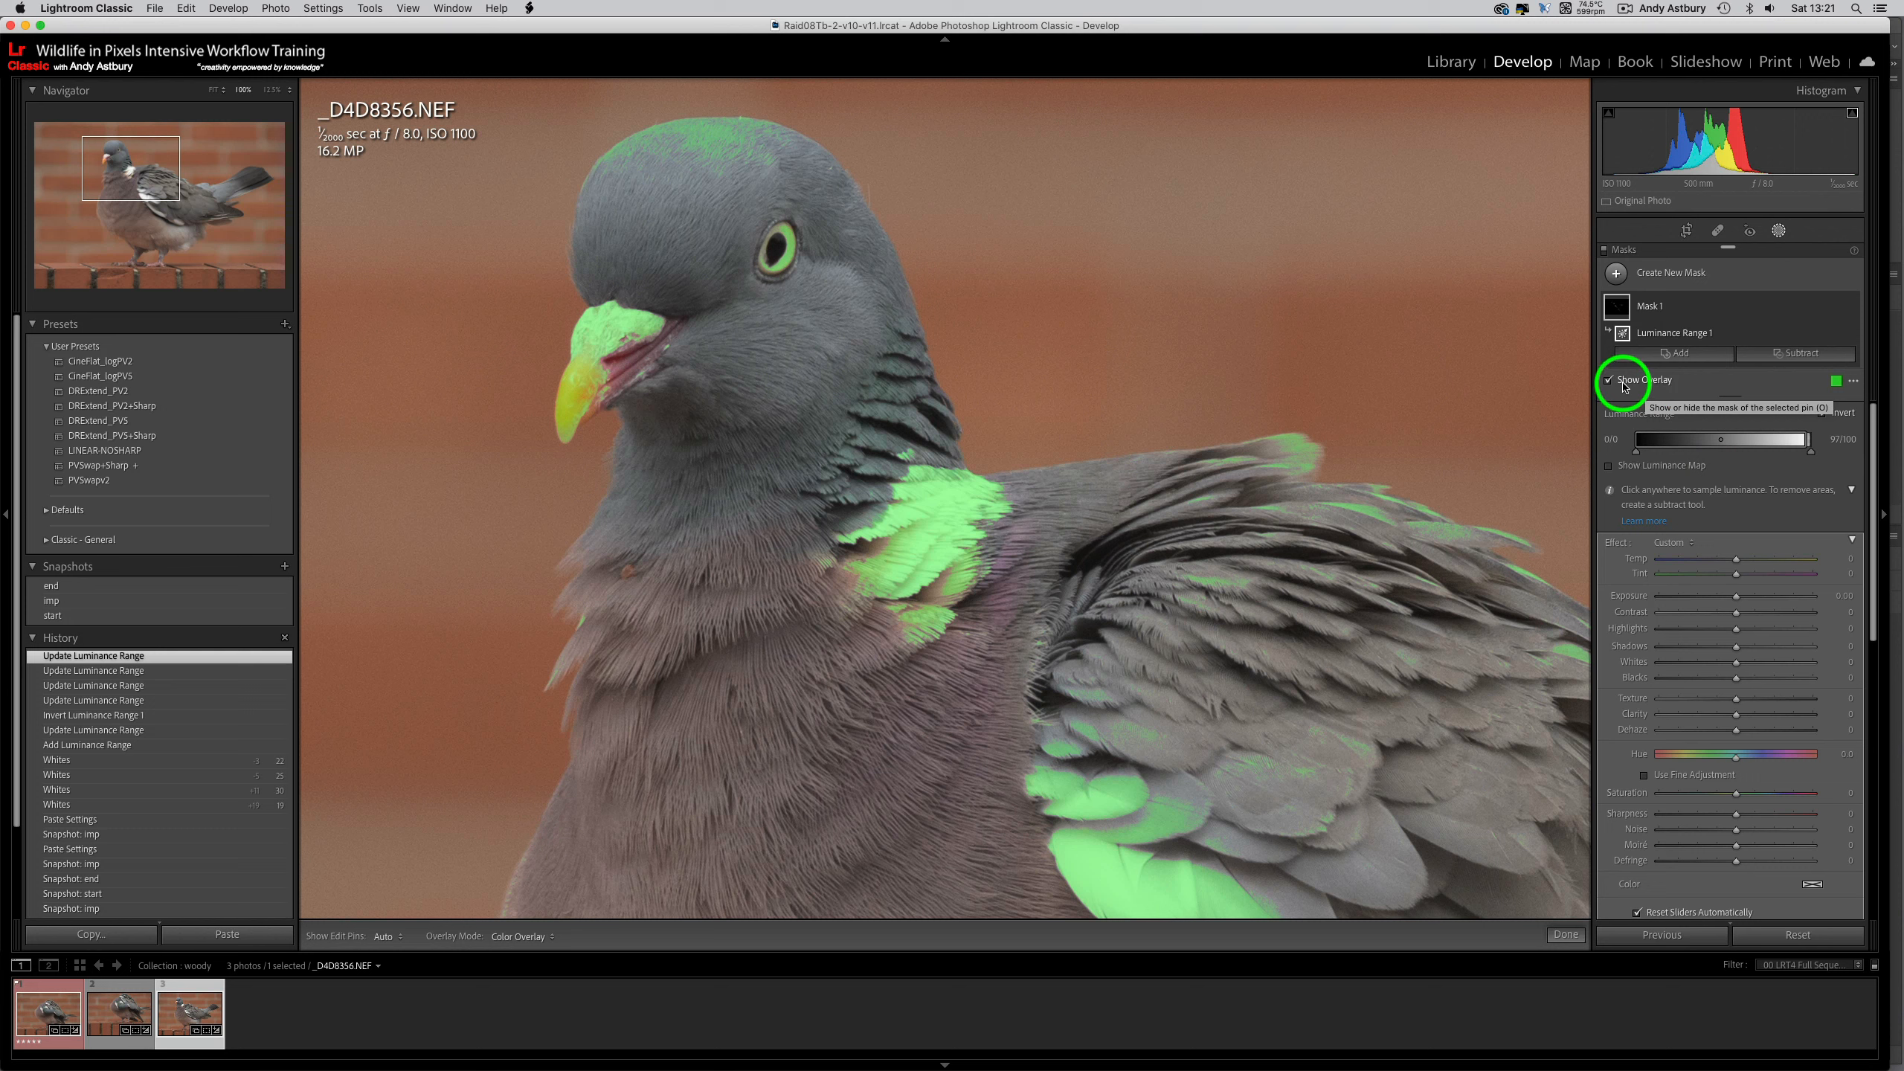
- Preview the mask as White on Black and switch to Color Overlay on B&W with the whole bird fitted in view
click(1852, 384)
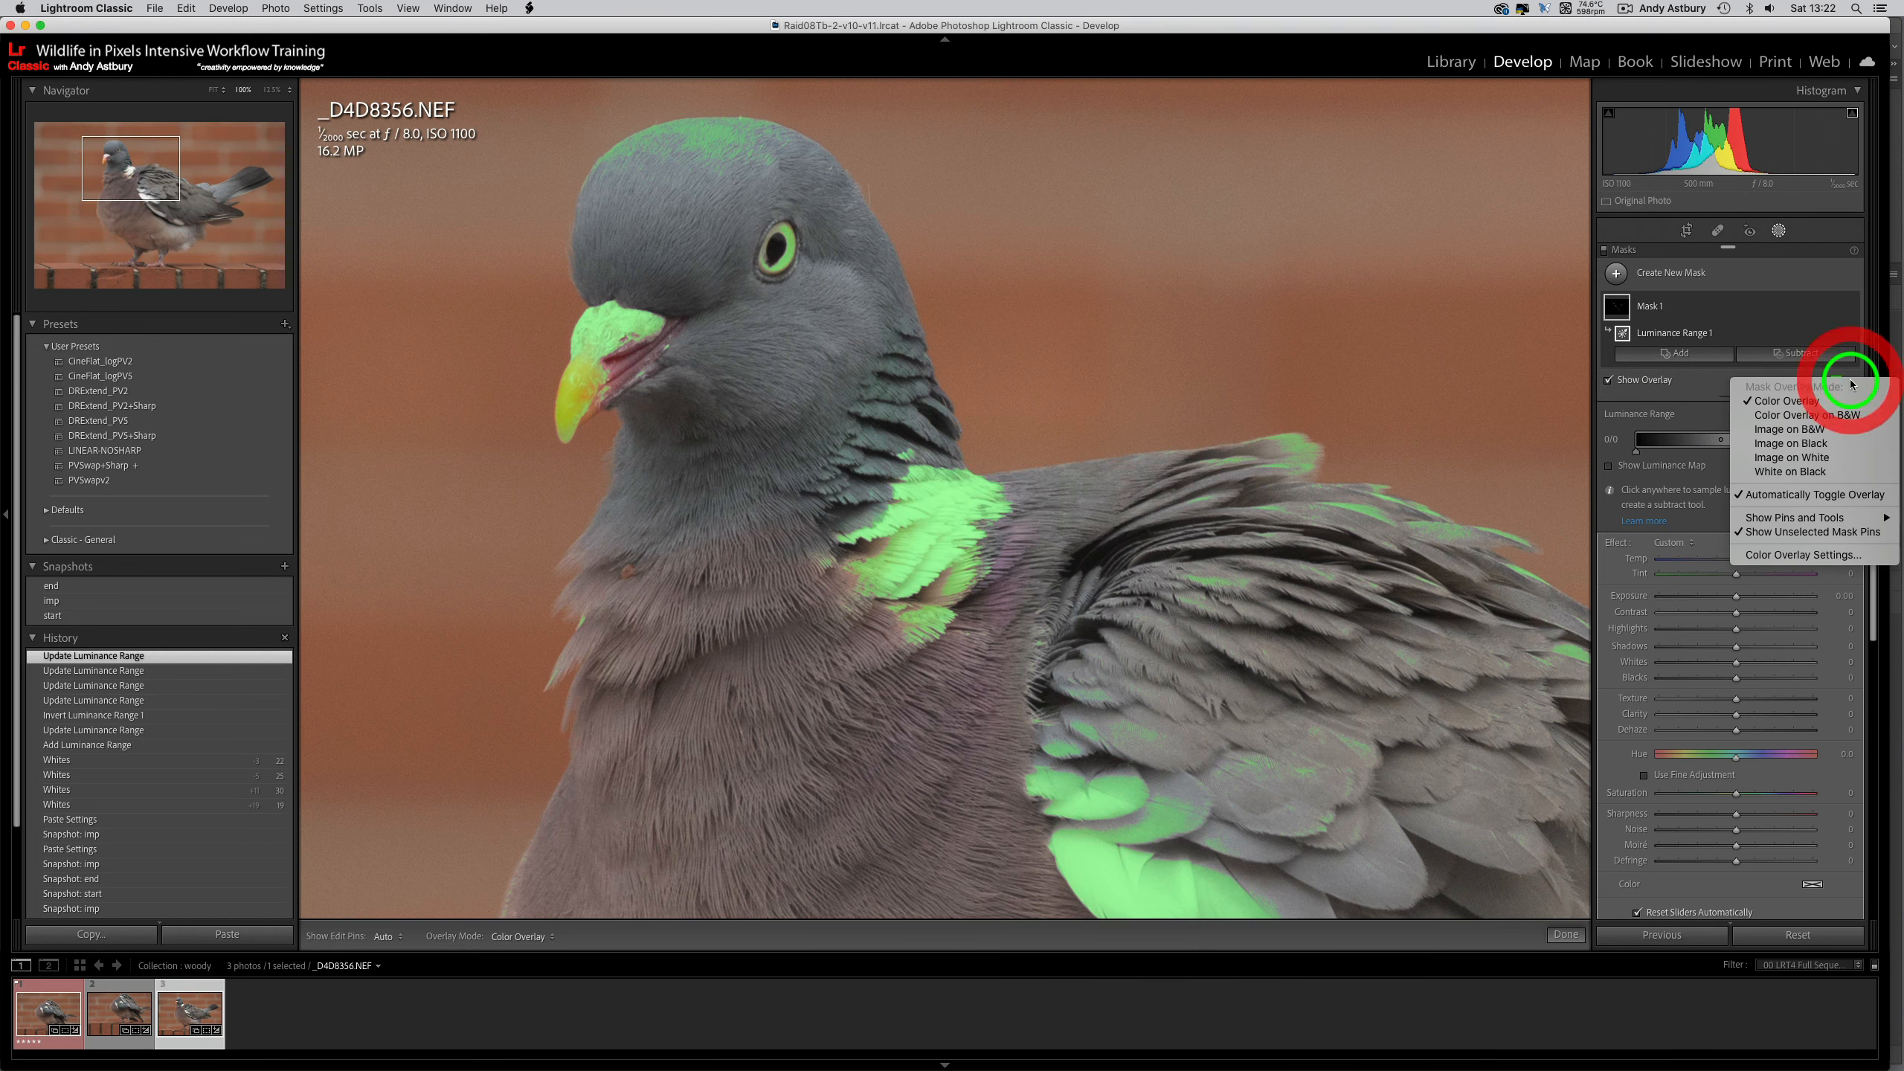
click(1804, 476)
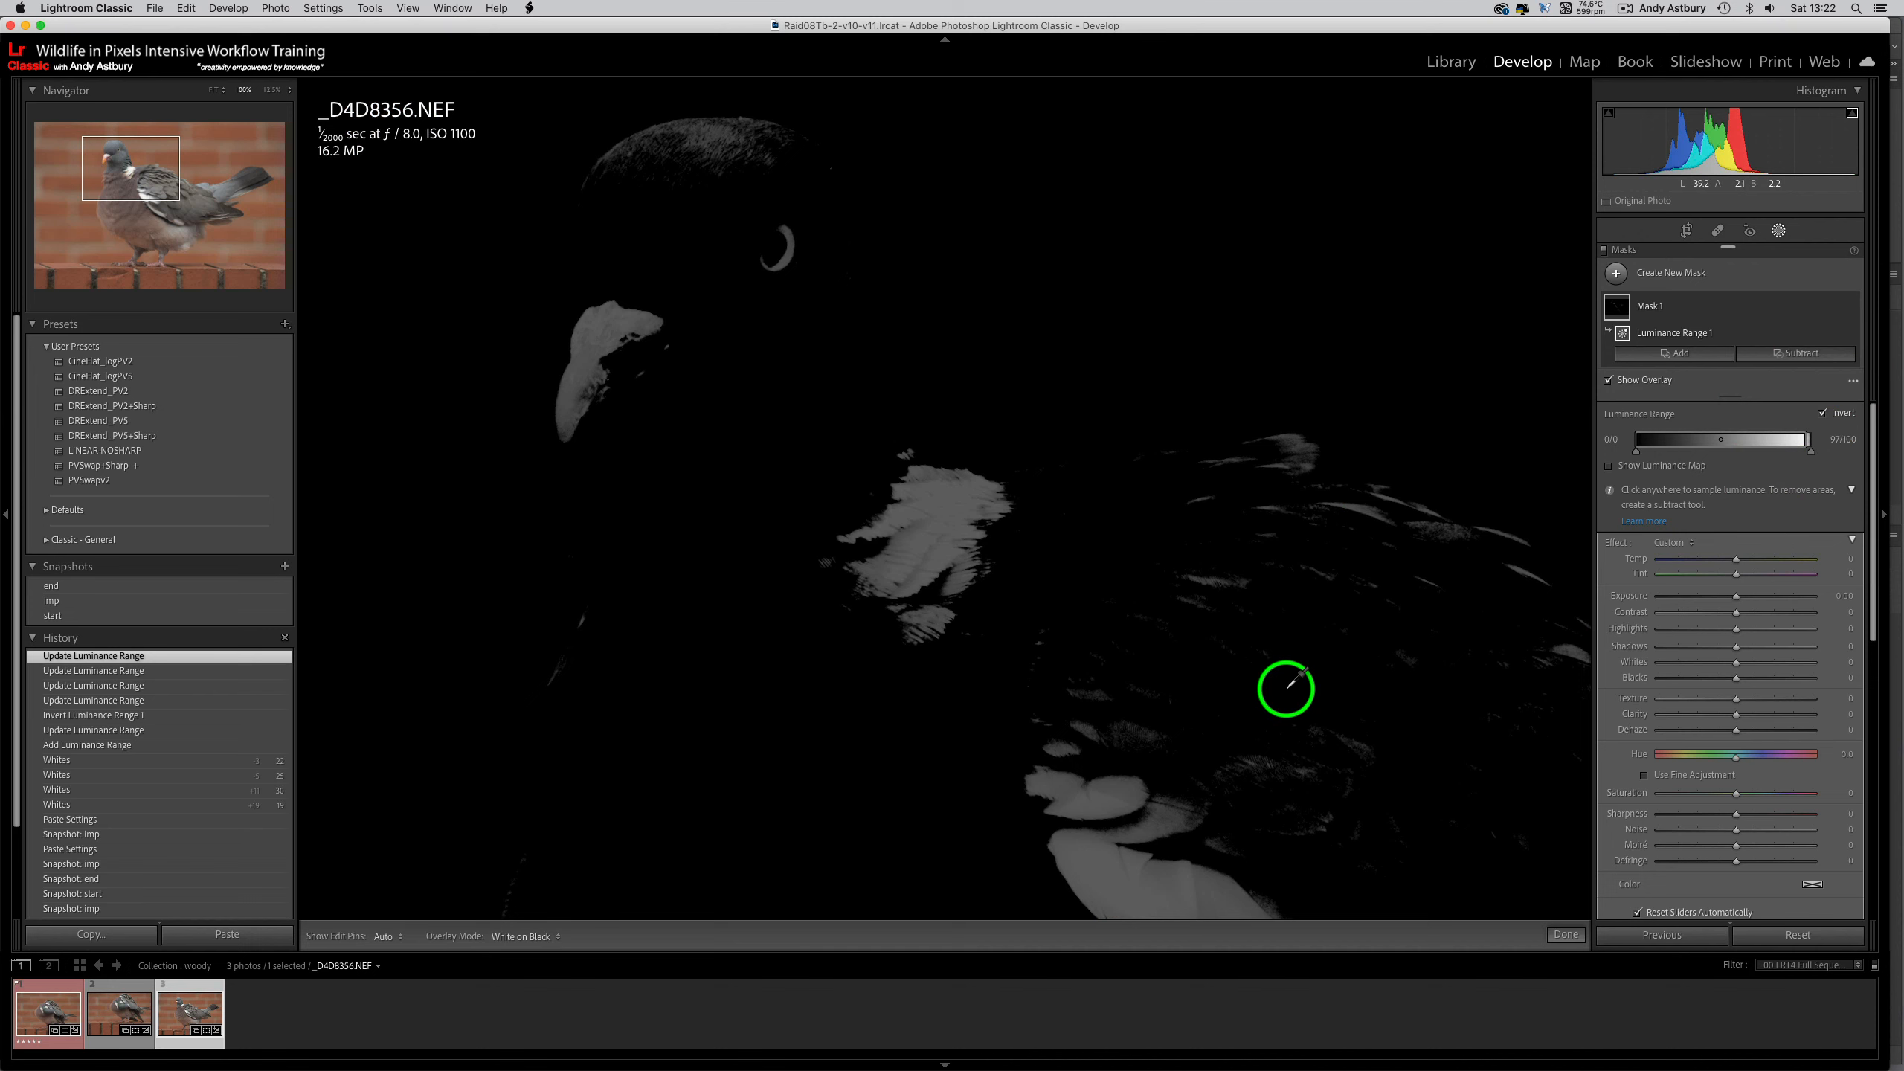
click(1852, 382)
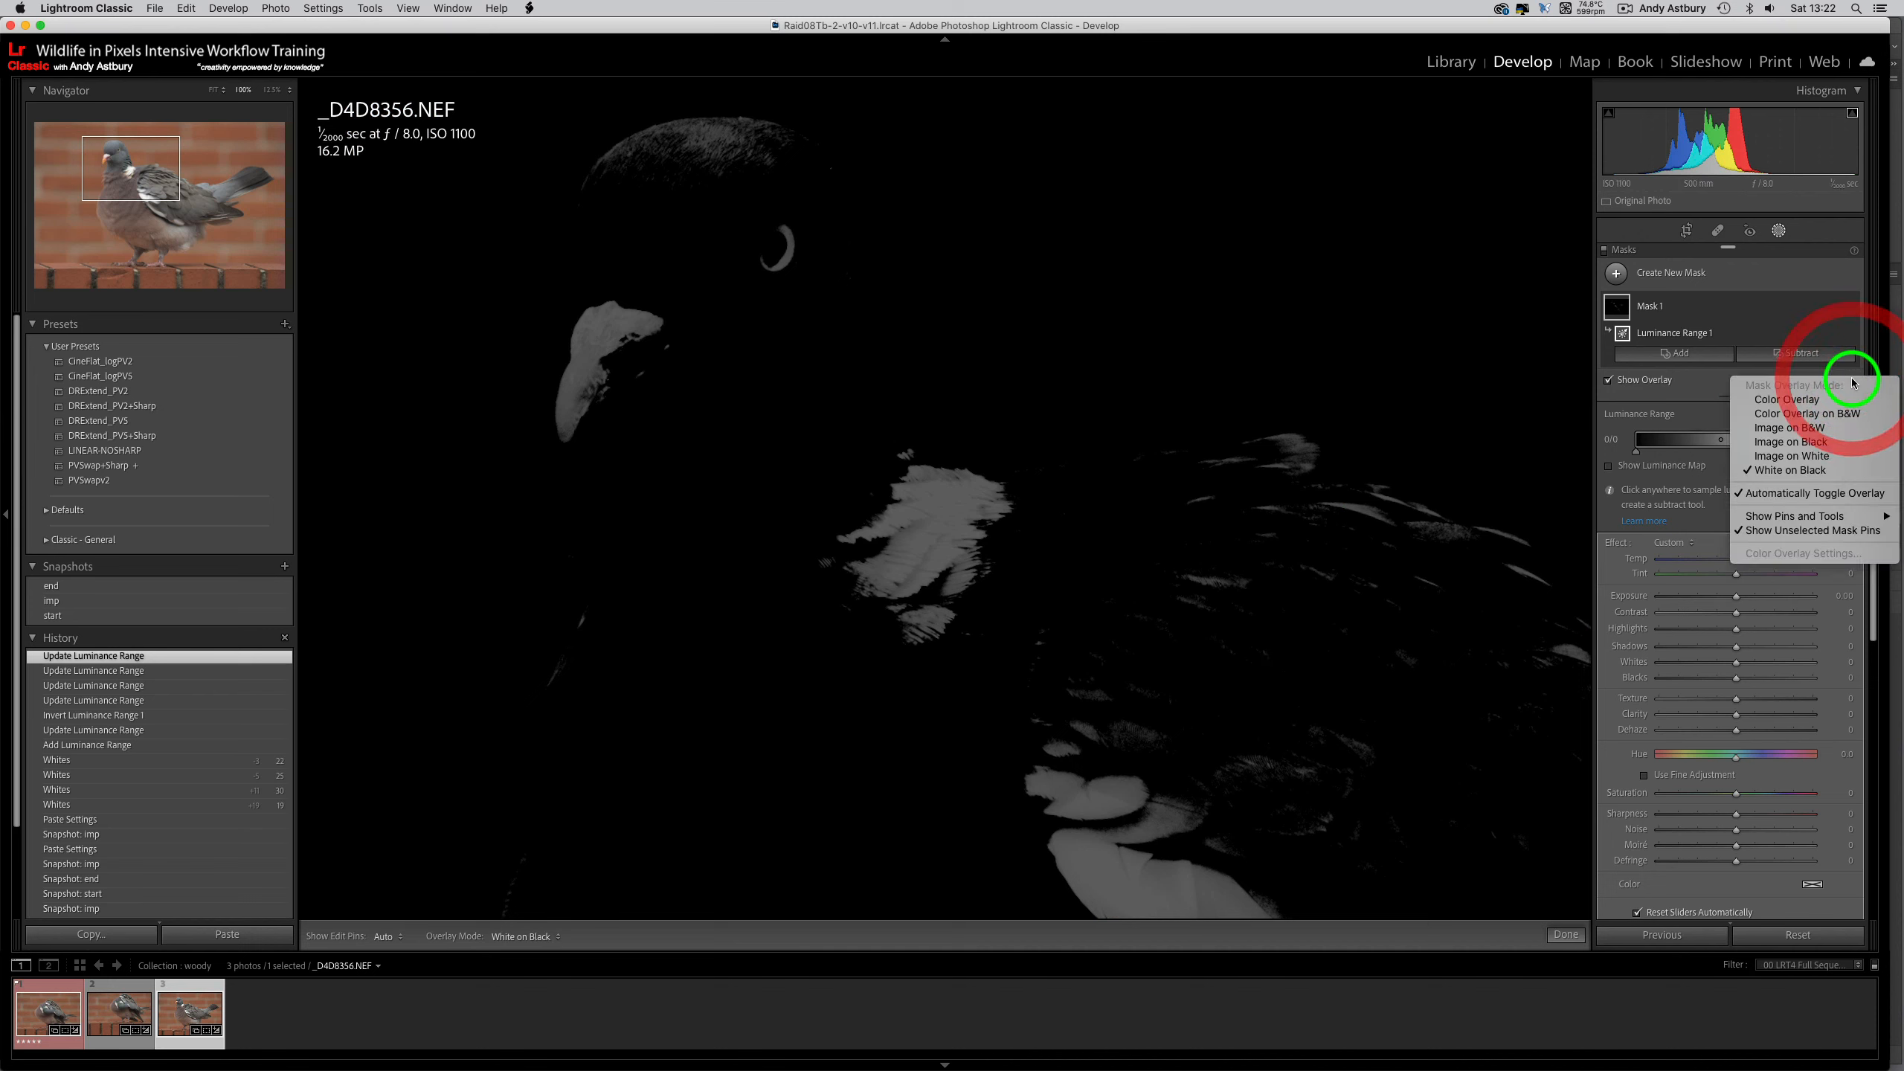
click(1801, 415)
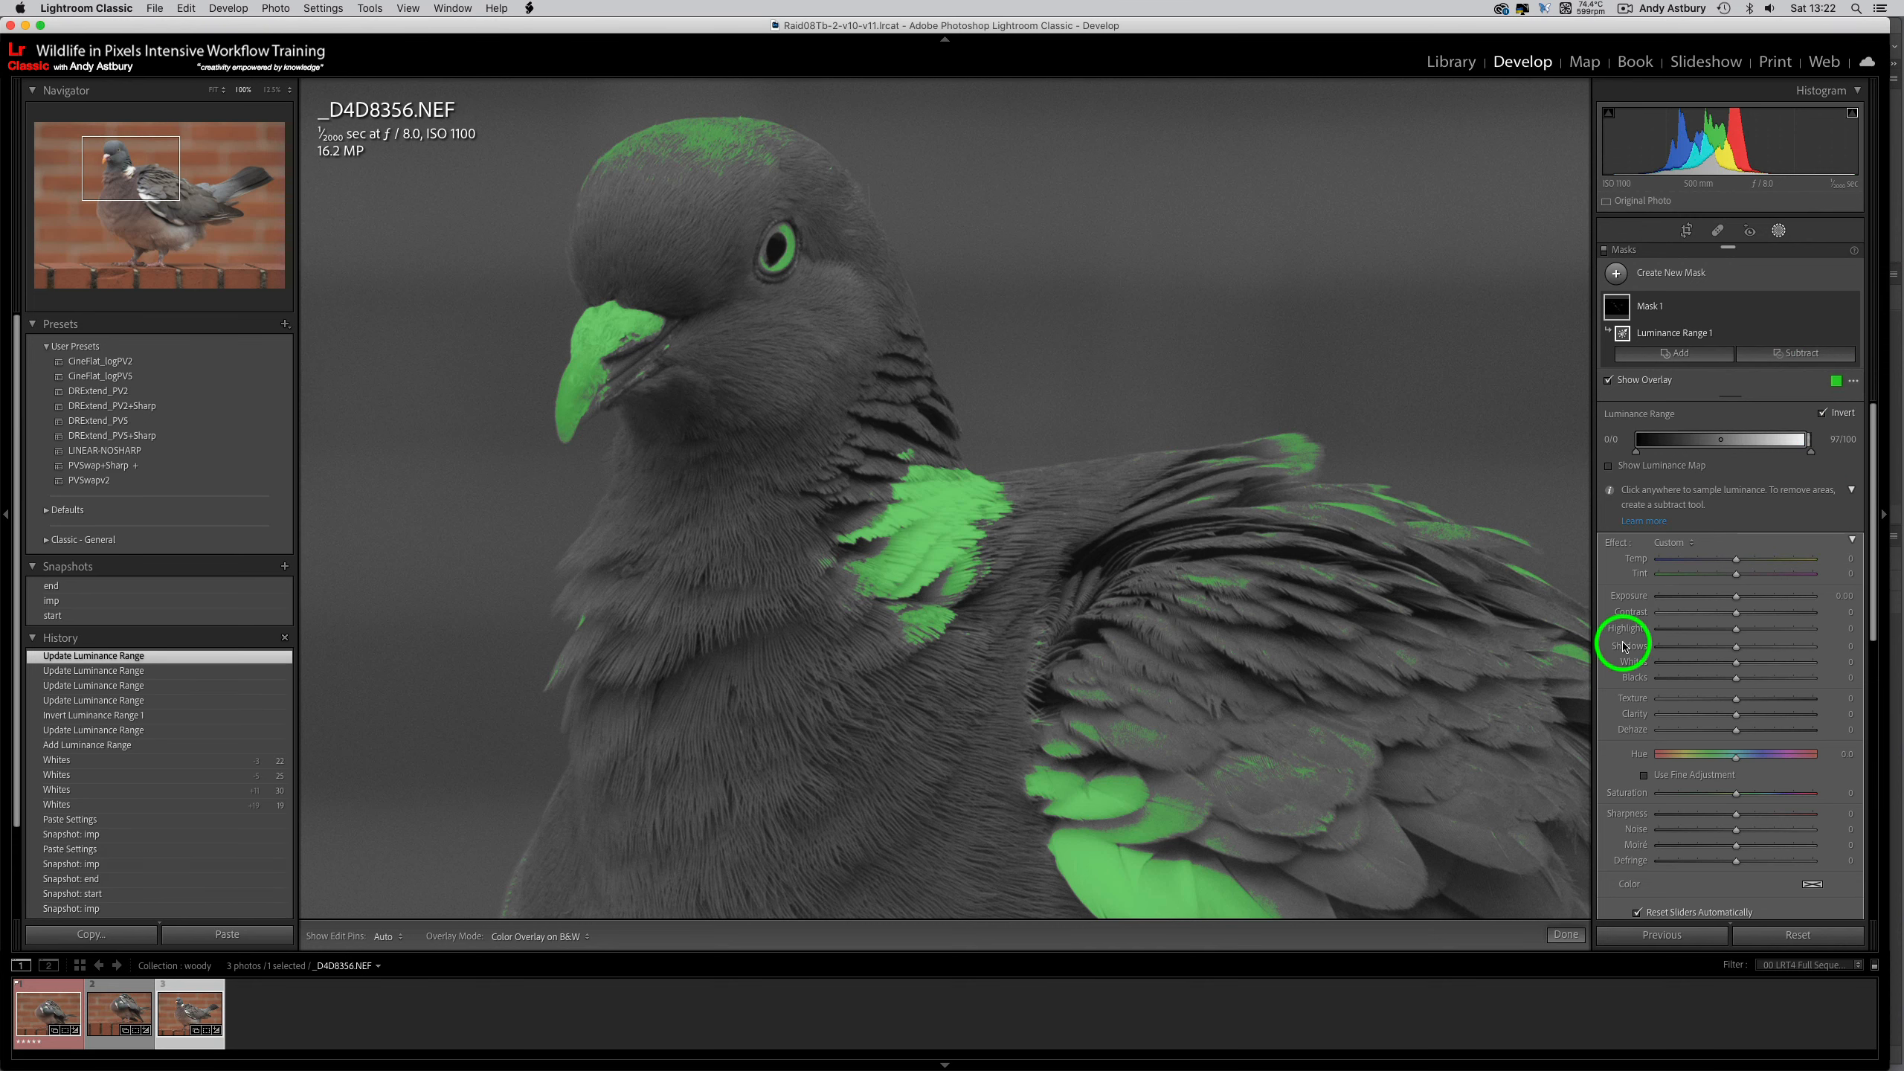
click(214, 92)
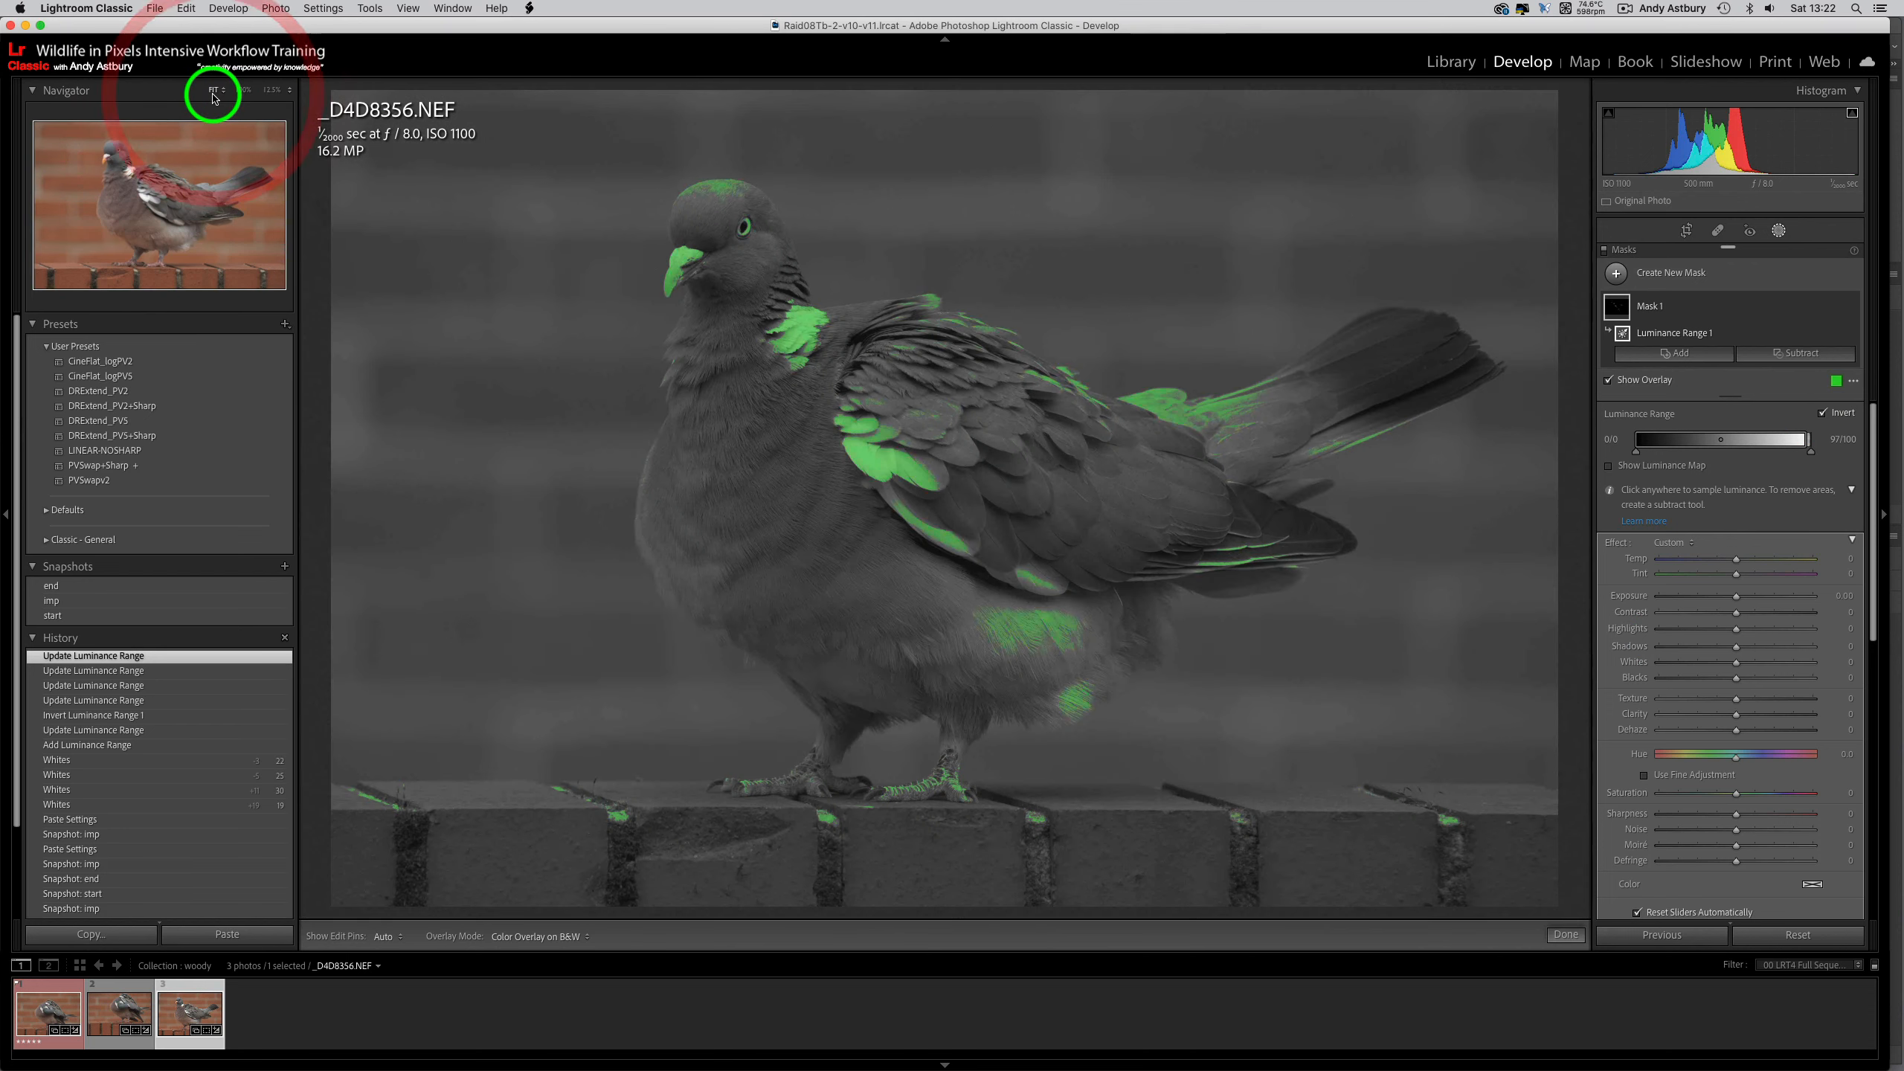
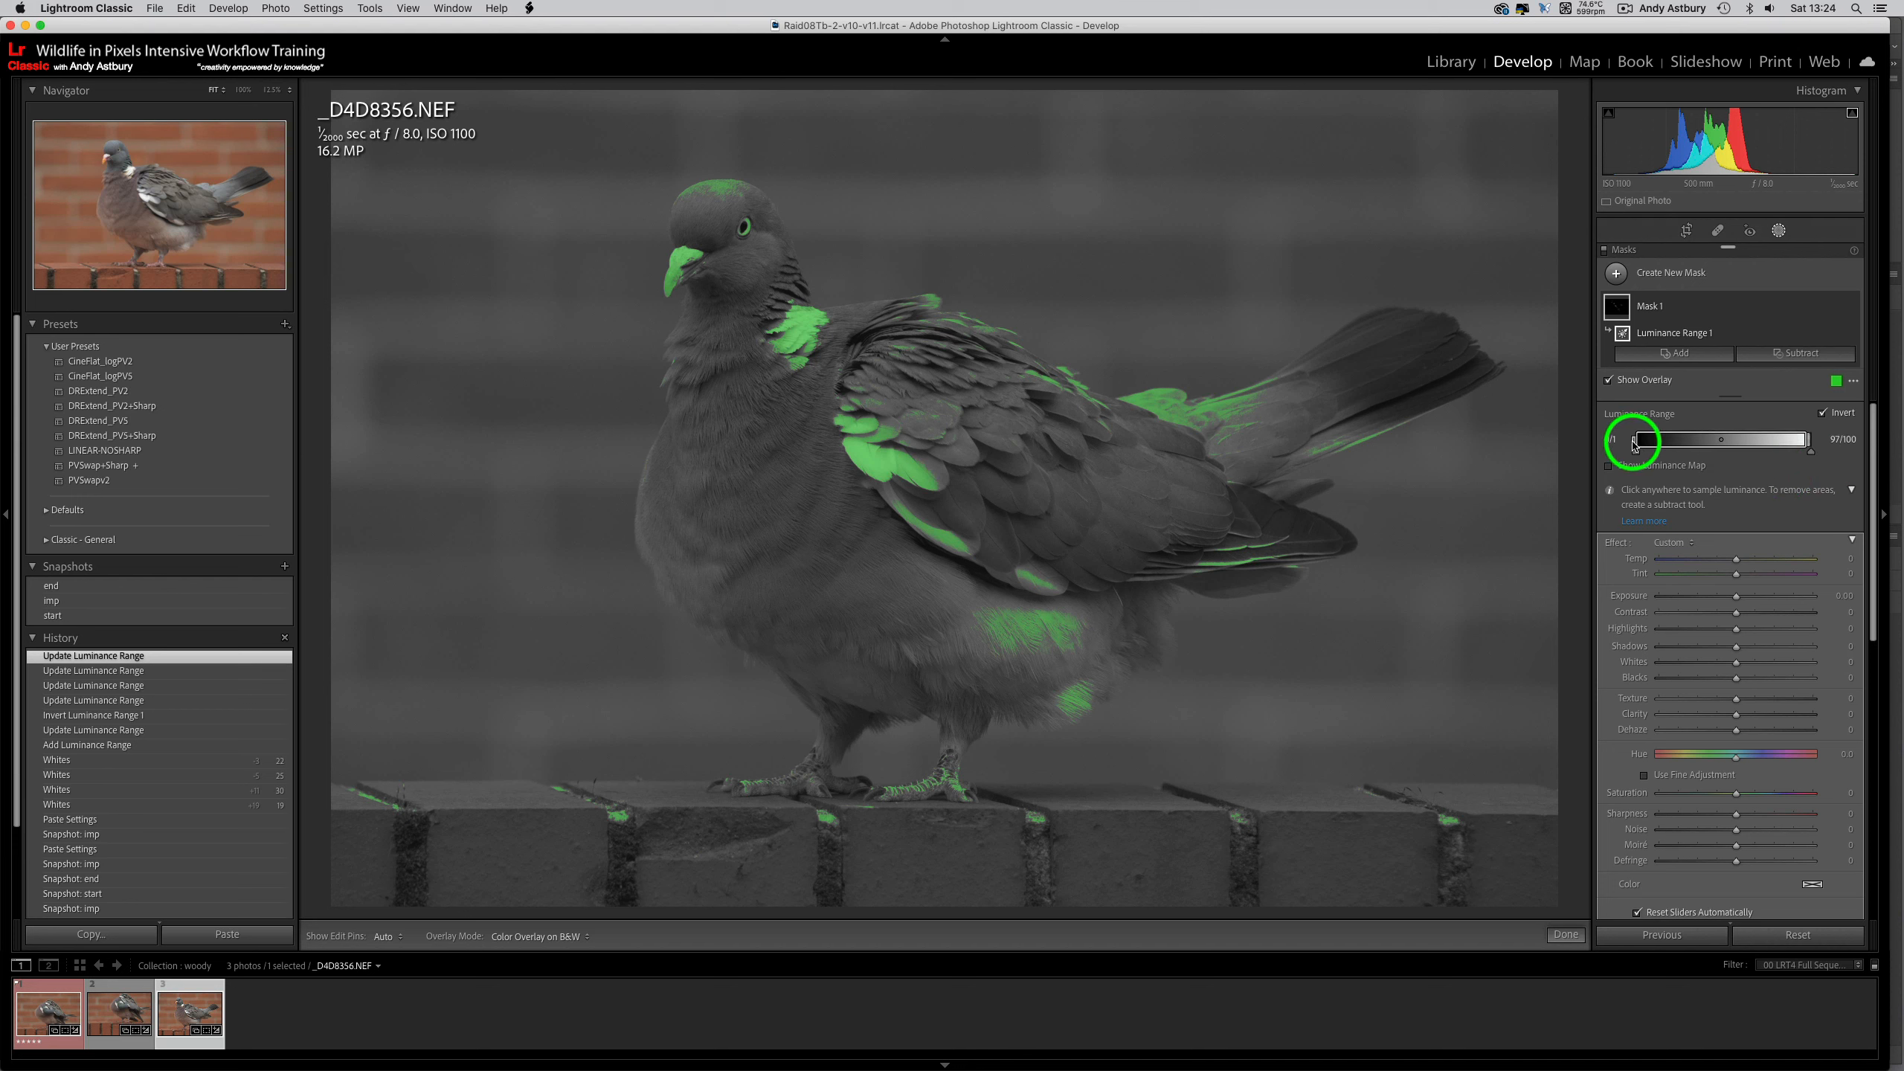
drag(1633, 443, 1606, 433)
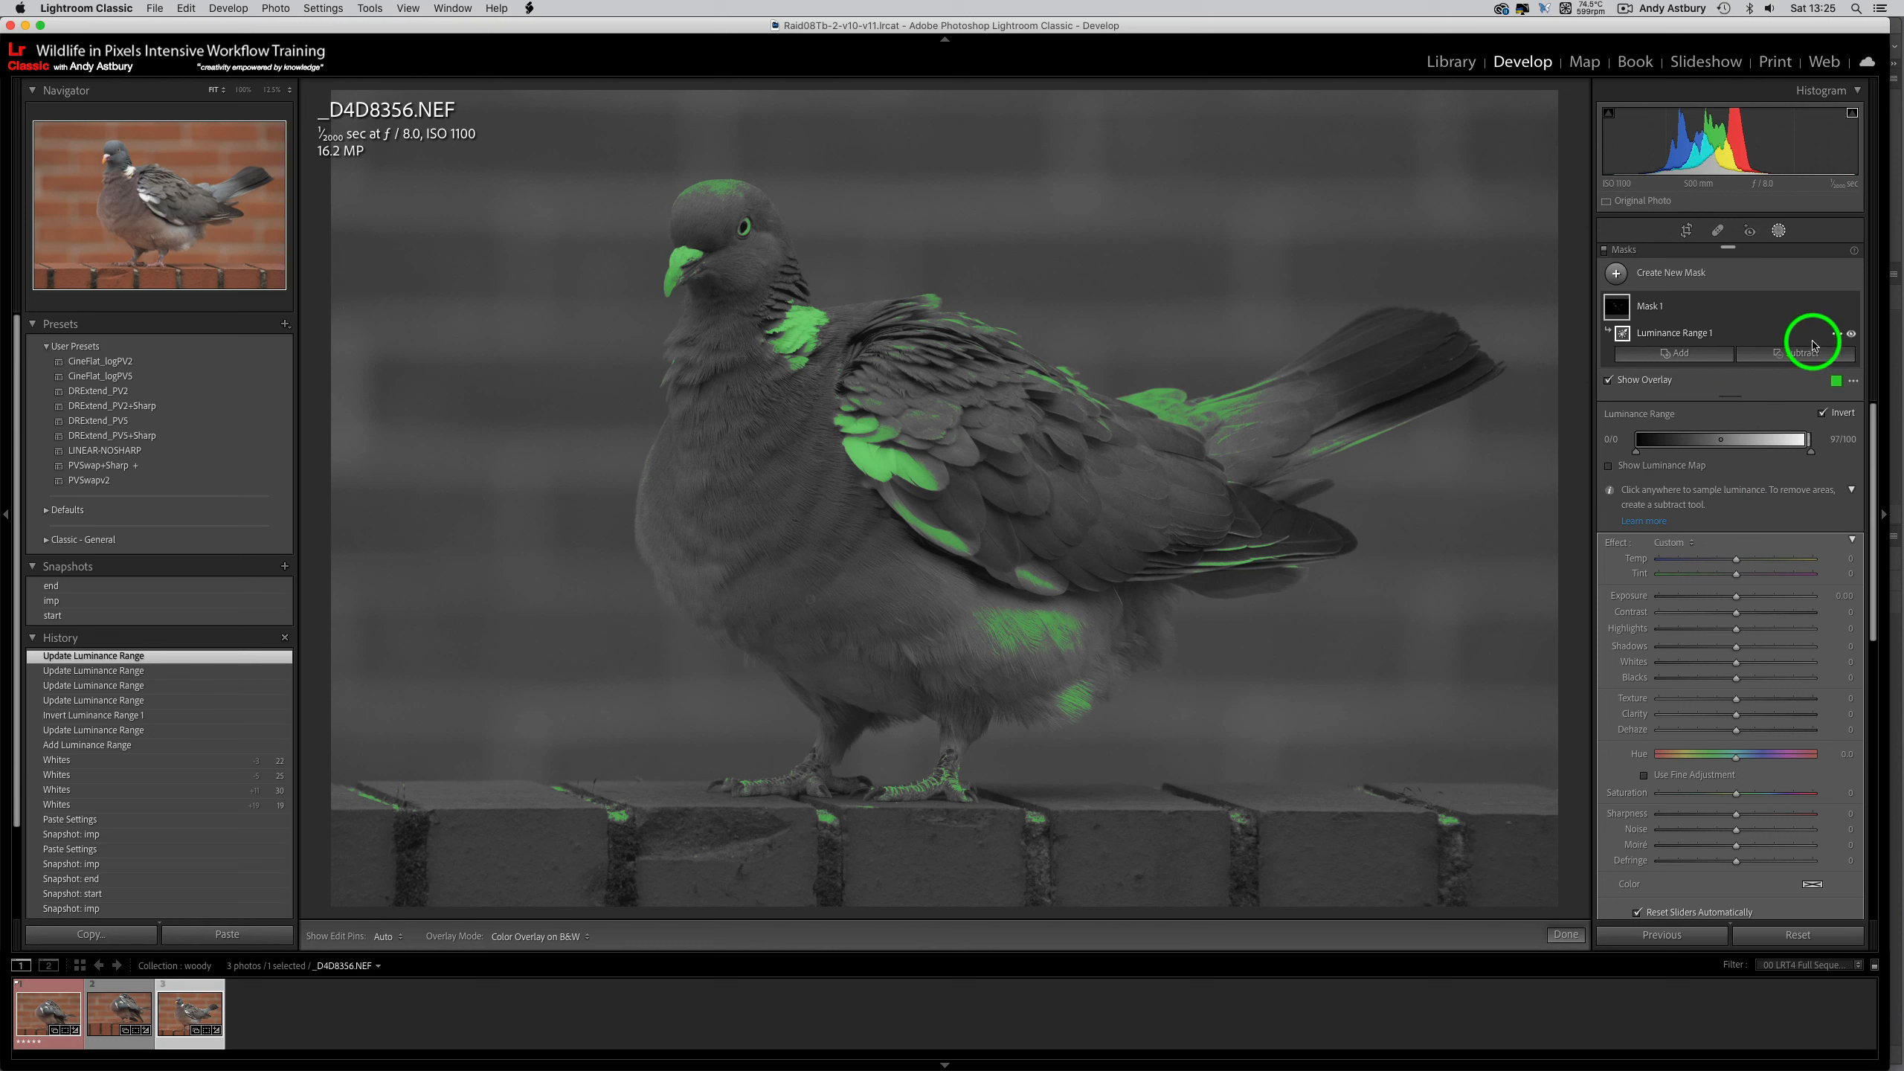
- Subtract from Mask 1 with a brush at Flow 100, clearing the tail, wingtips, rump, belly, feet and brick wall
click(1796, 355)
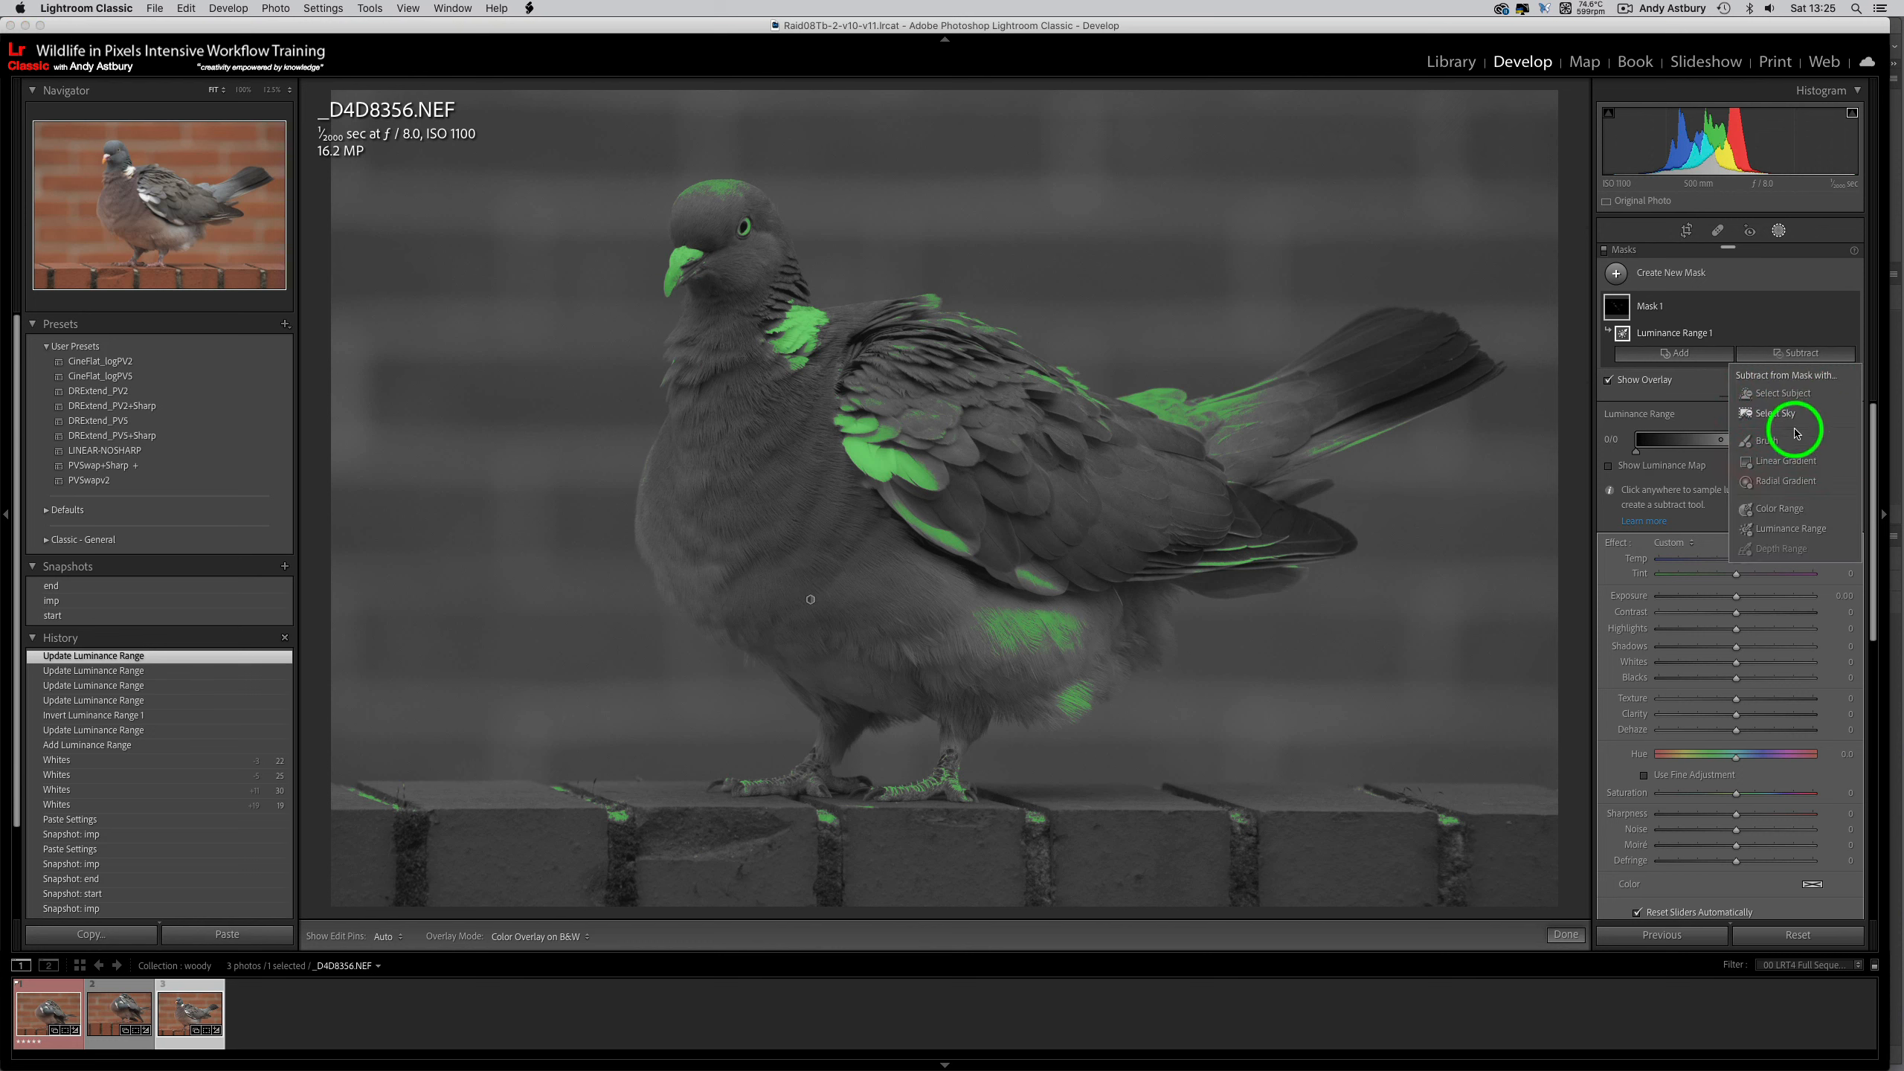
click(1766, 442)
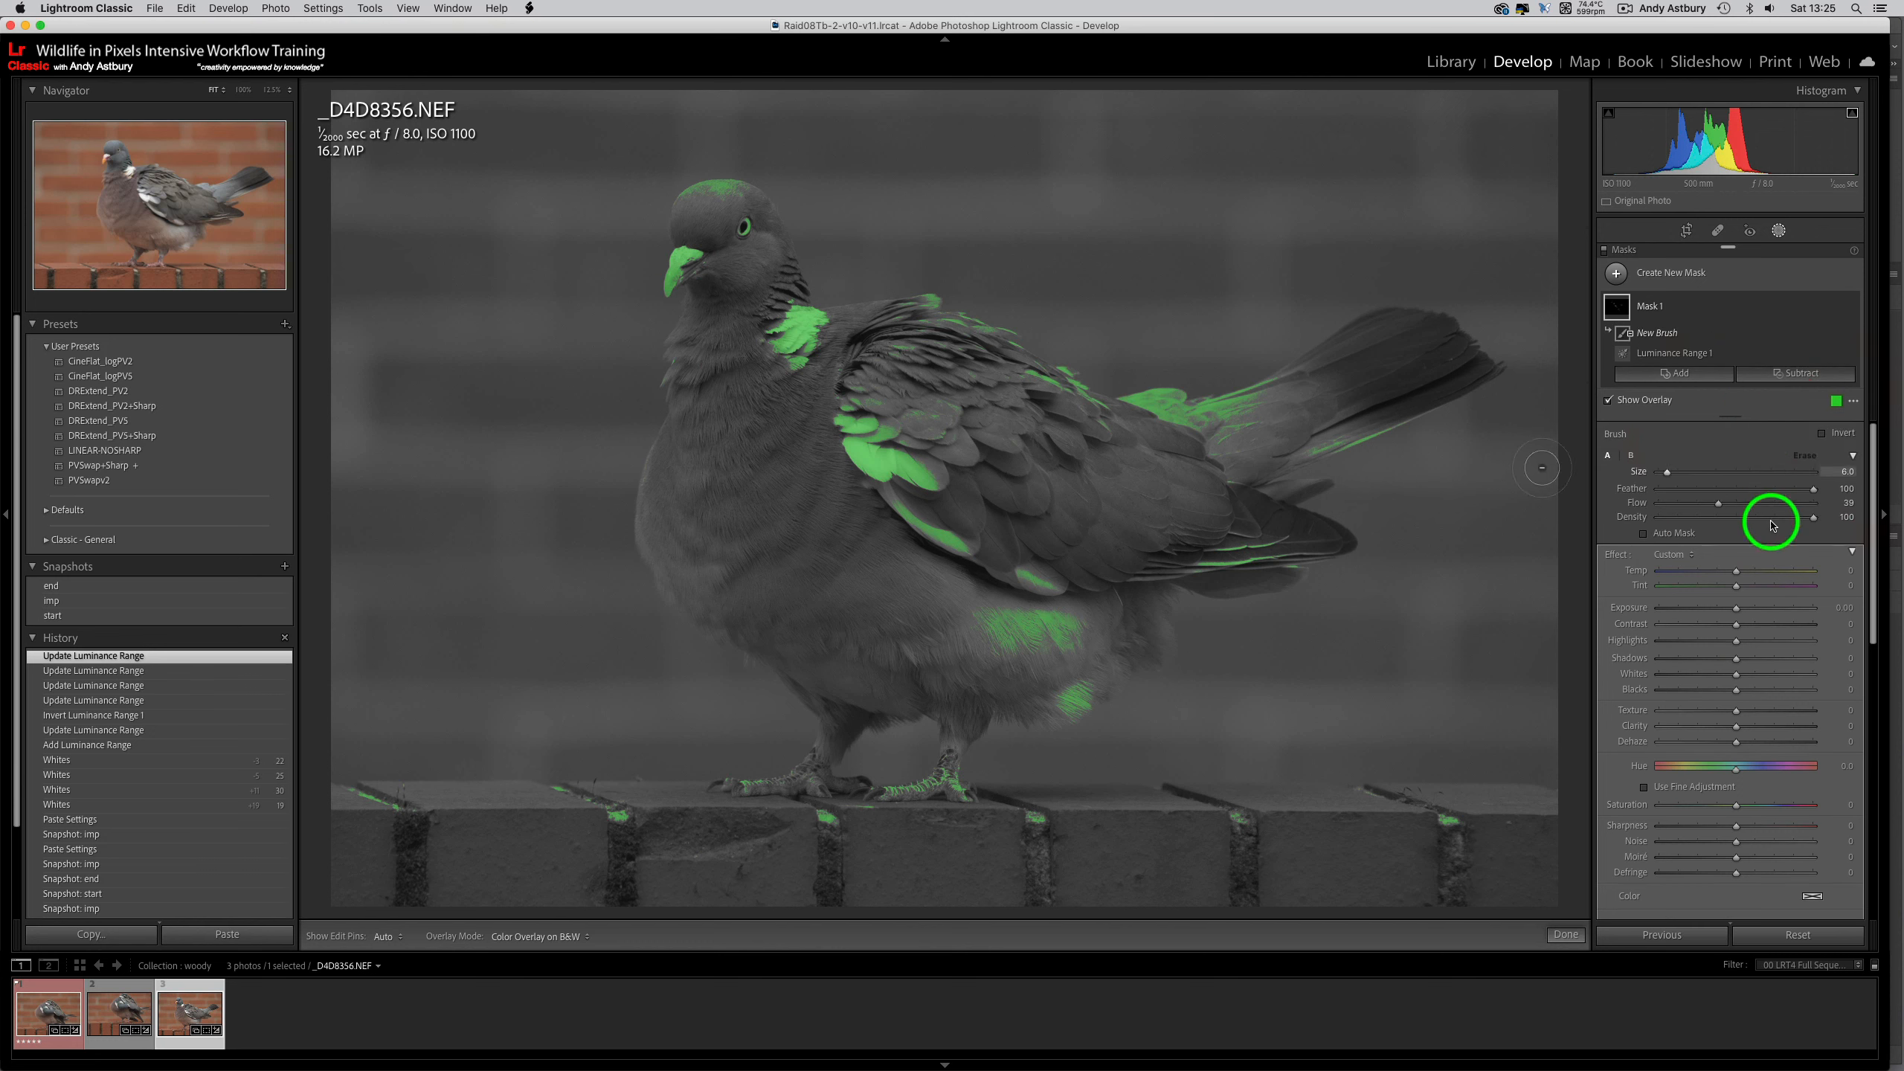
drag(1719, 512, 1822, 505)
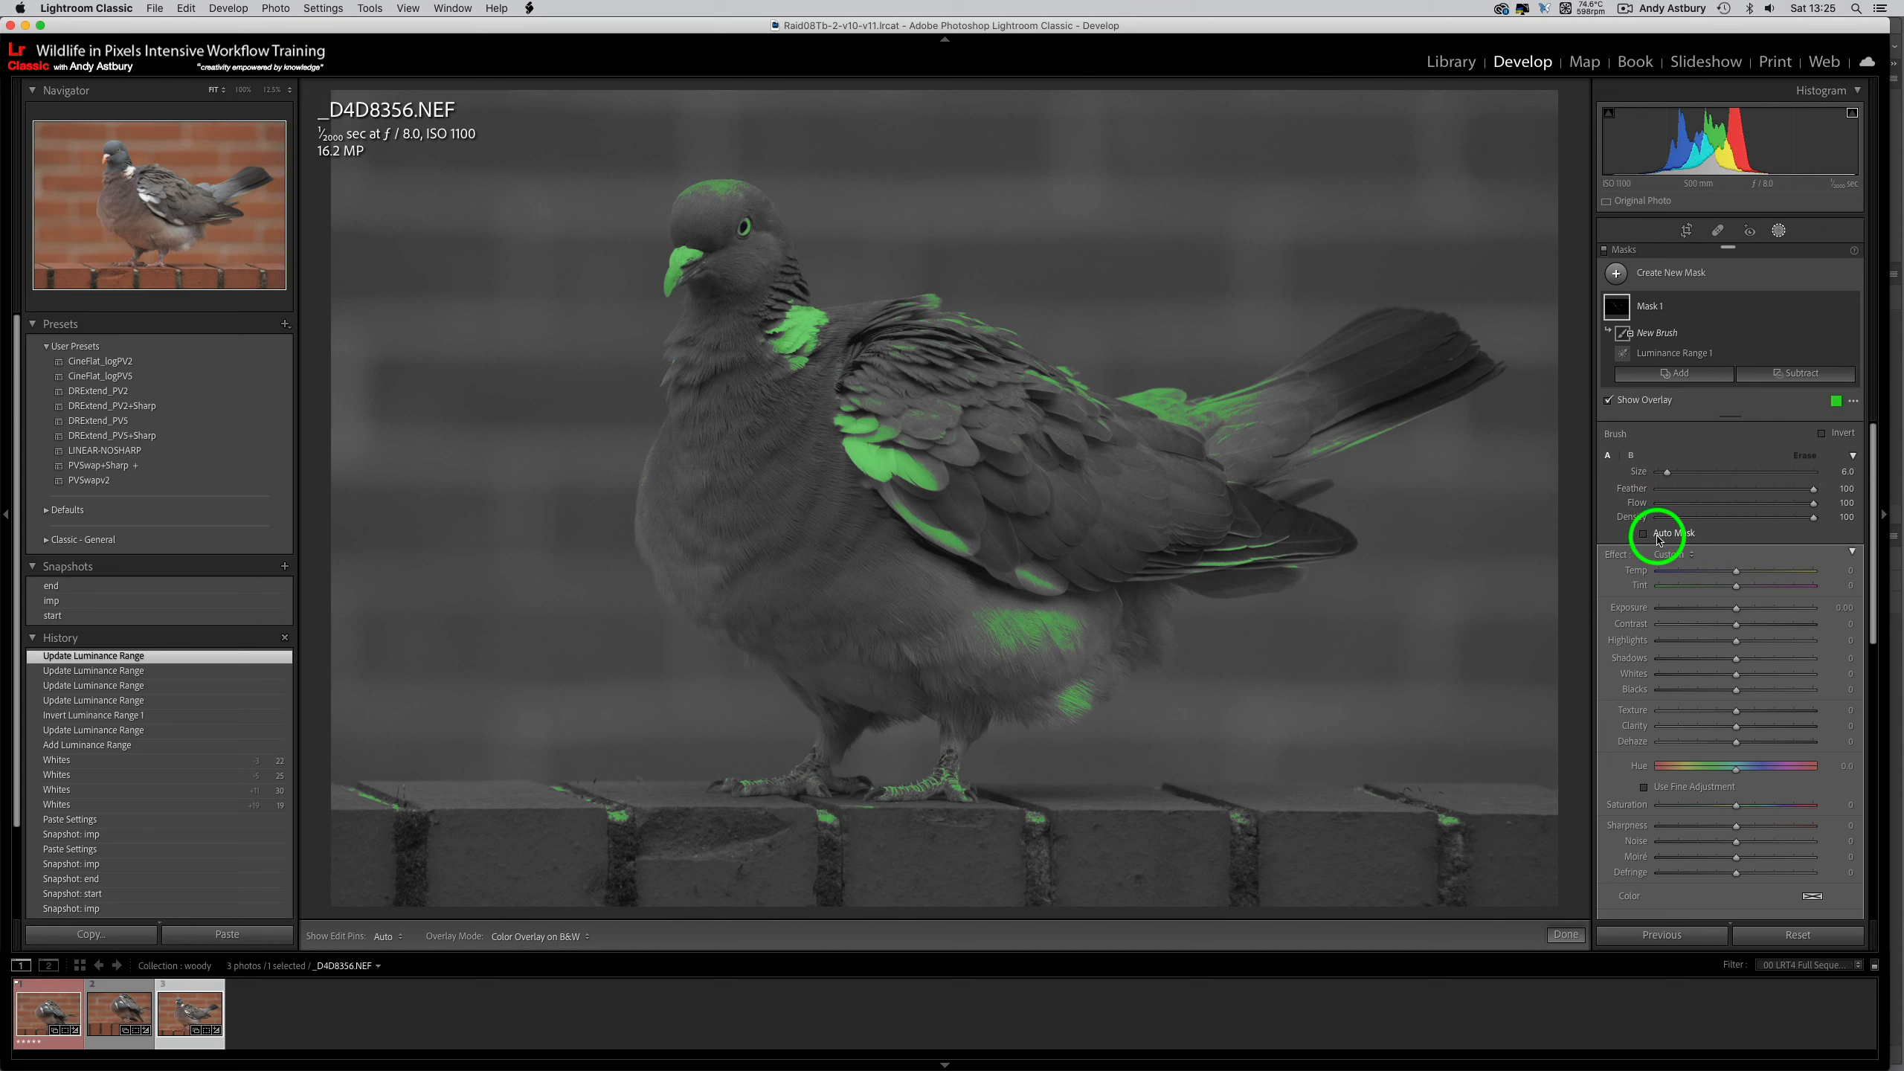
drag(1428, 418, 1320, 457)
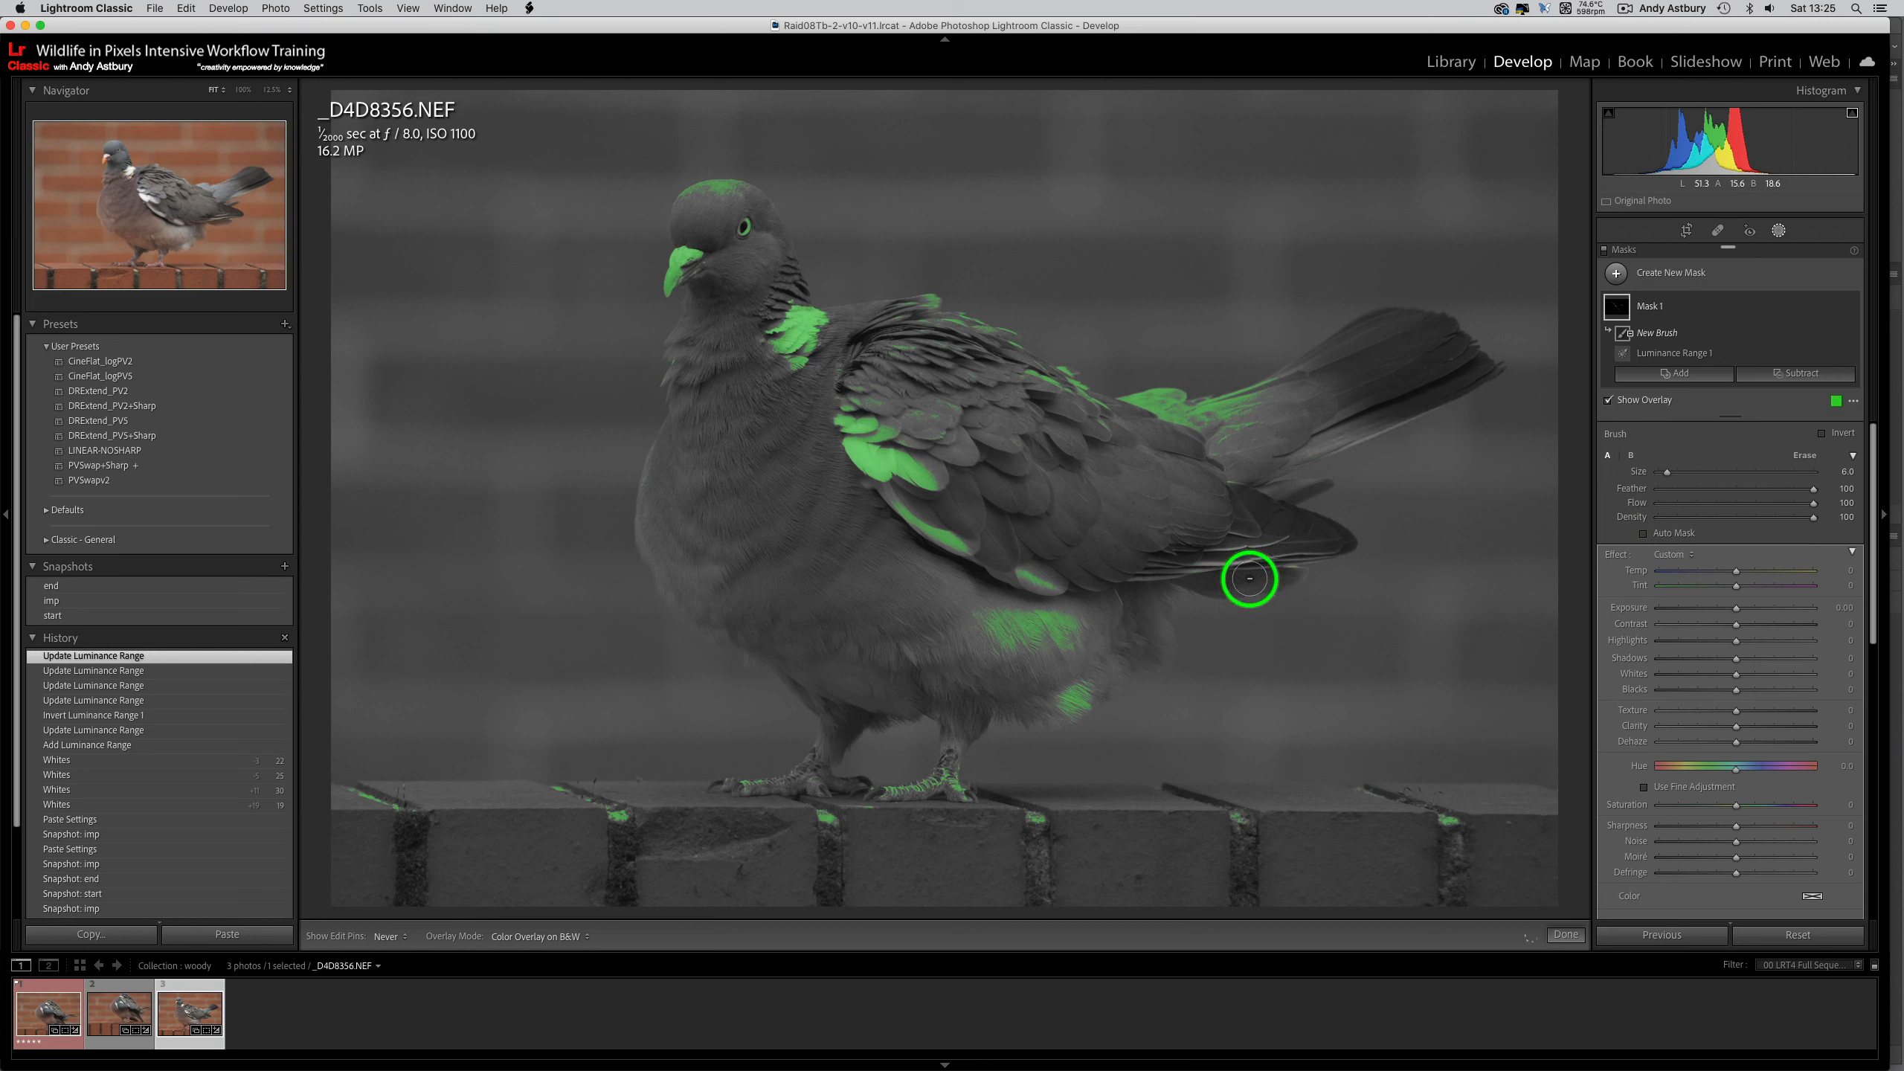
mouse_move(1248, 578)
mouse_down()
mouse_move(1265, 591)
mouse_move(1279, 544)
mouse_move(1219, 587)
mouse_move(1298, 638)
mouse_up()
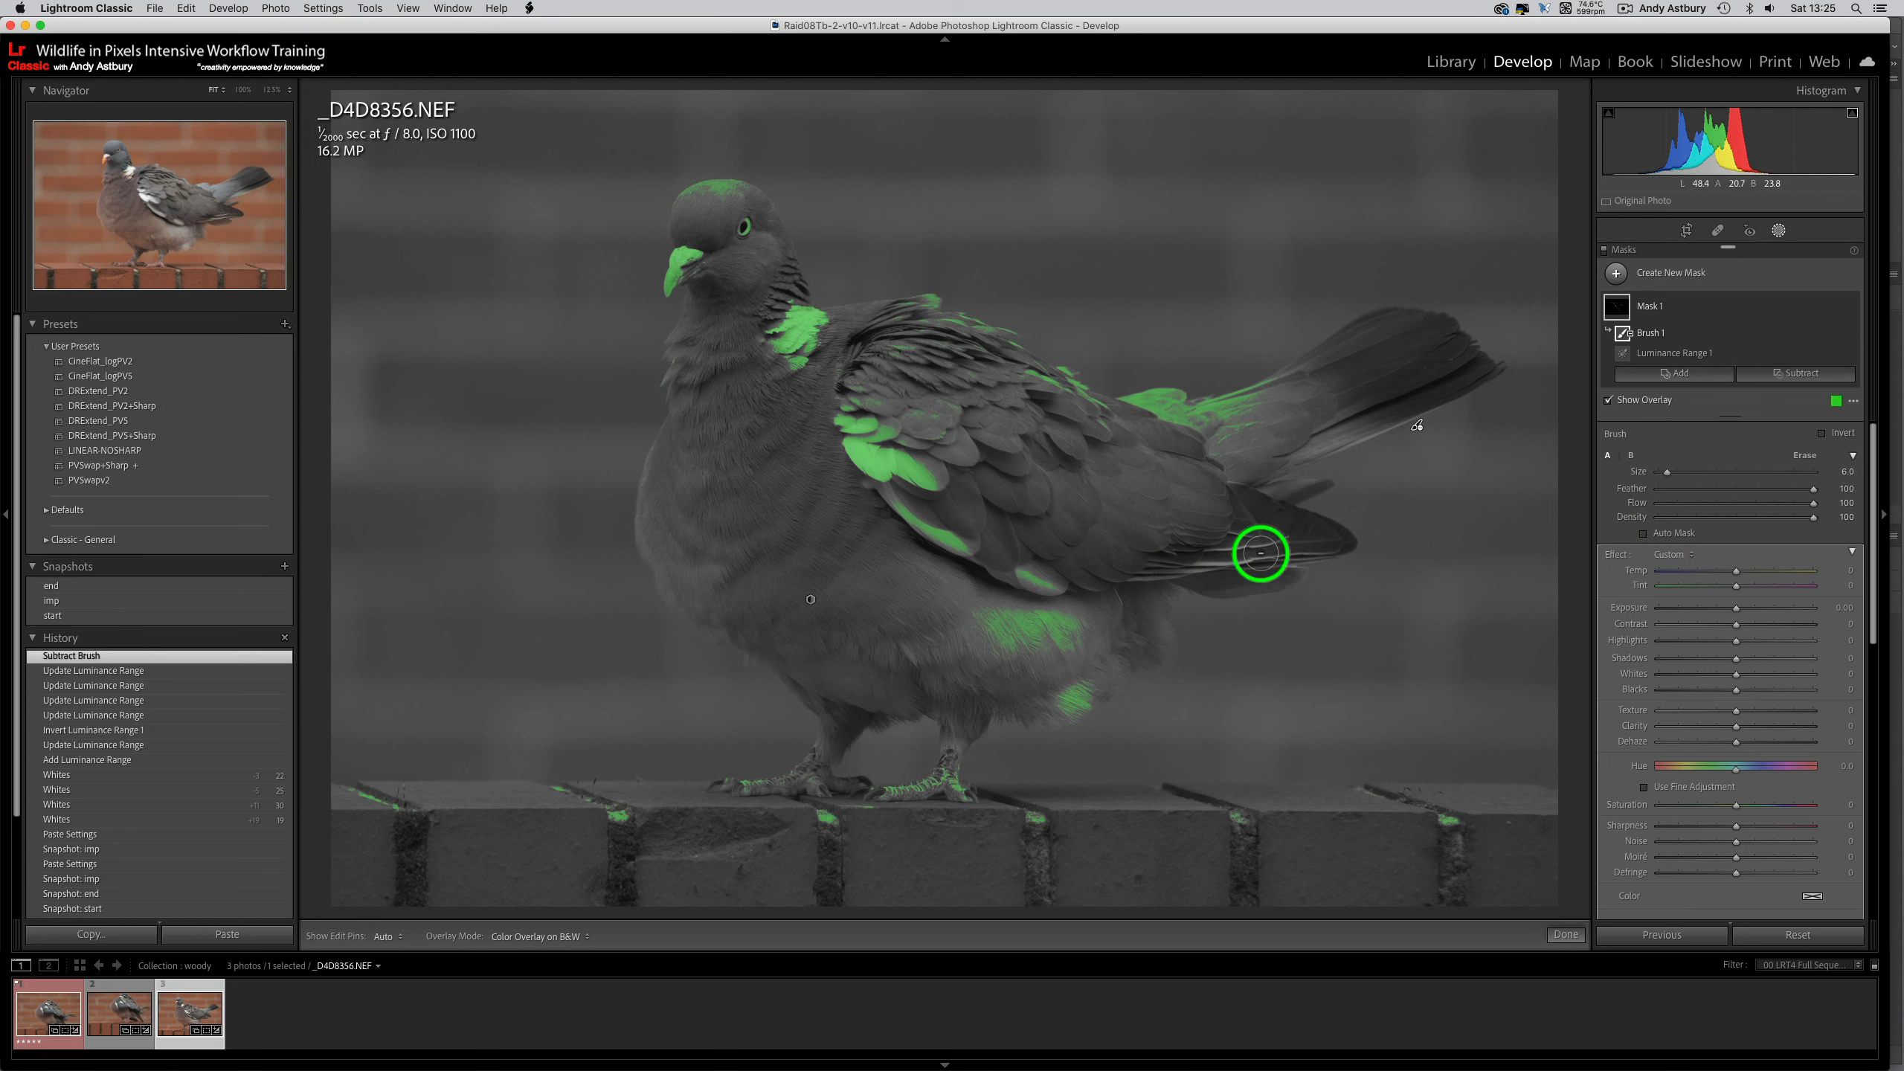
key(h)
mouse_move(1186, 452)
mouse_down()
mouse_move(1248, 395)
mouse_move(1161, 432)
mouse_move(1142, 430)
mouse_move(1177, 397)
mouse_move(1158, 393)
mouse_move(1166, 377)
mouse_move(1029, 403)
mouse_move(1048, 371)
mouse_move(1024, 339)
mouse_move(921, 331)
mouse_move(928, 292)
mouse_move(899, 336)
mouse_move(967, 402)
mouse_move(860, 386)
mouse_move(987, 424)
mouse_move(1036, 520)
mouse_move(1022, 587)
mouse_move(975, 610)
mouse_move(985, 573)
mouse_move(1022, 632)
mouse_move(1094, 619)
mouse_move(952, 653)
mouse_move(940, 625)
mouse_move(978, 579)
mouse_move(1057, 639)
mouse_move(1070, 704)
mouse_move(1044, 724)
mouse_move(1063, 758)
mouse_move(1014, 831)
mouse_move(1041, 815)
mouse_move(988, 809)
mouse_move(941, 759)
mouse_move(950, 779)
mouse_move(764, 815)
mouse_move(688, 779)
mouse_move(590, 815)
mouse_move(539, 796)
mouse_move(316, 803)
mouse_move(427, 783)
mouse_move(467, 810)
mouse_move(722, 826)
mouse_move(1282, 798)
mouse_move(1222, 849)
mouse_move(1542, 820)
mouse_move(1522, 859)
mouse_move(1504, 841)
mouse_move(1259, 890)
mouse_up()
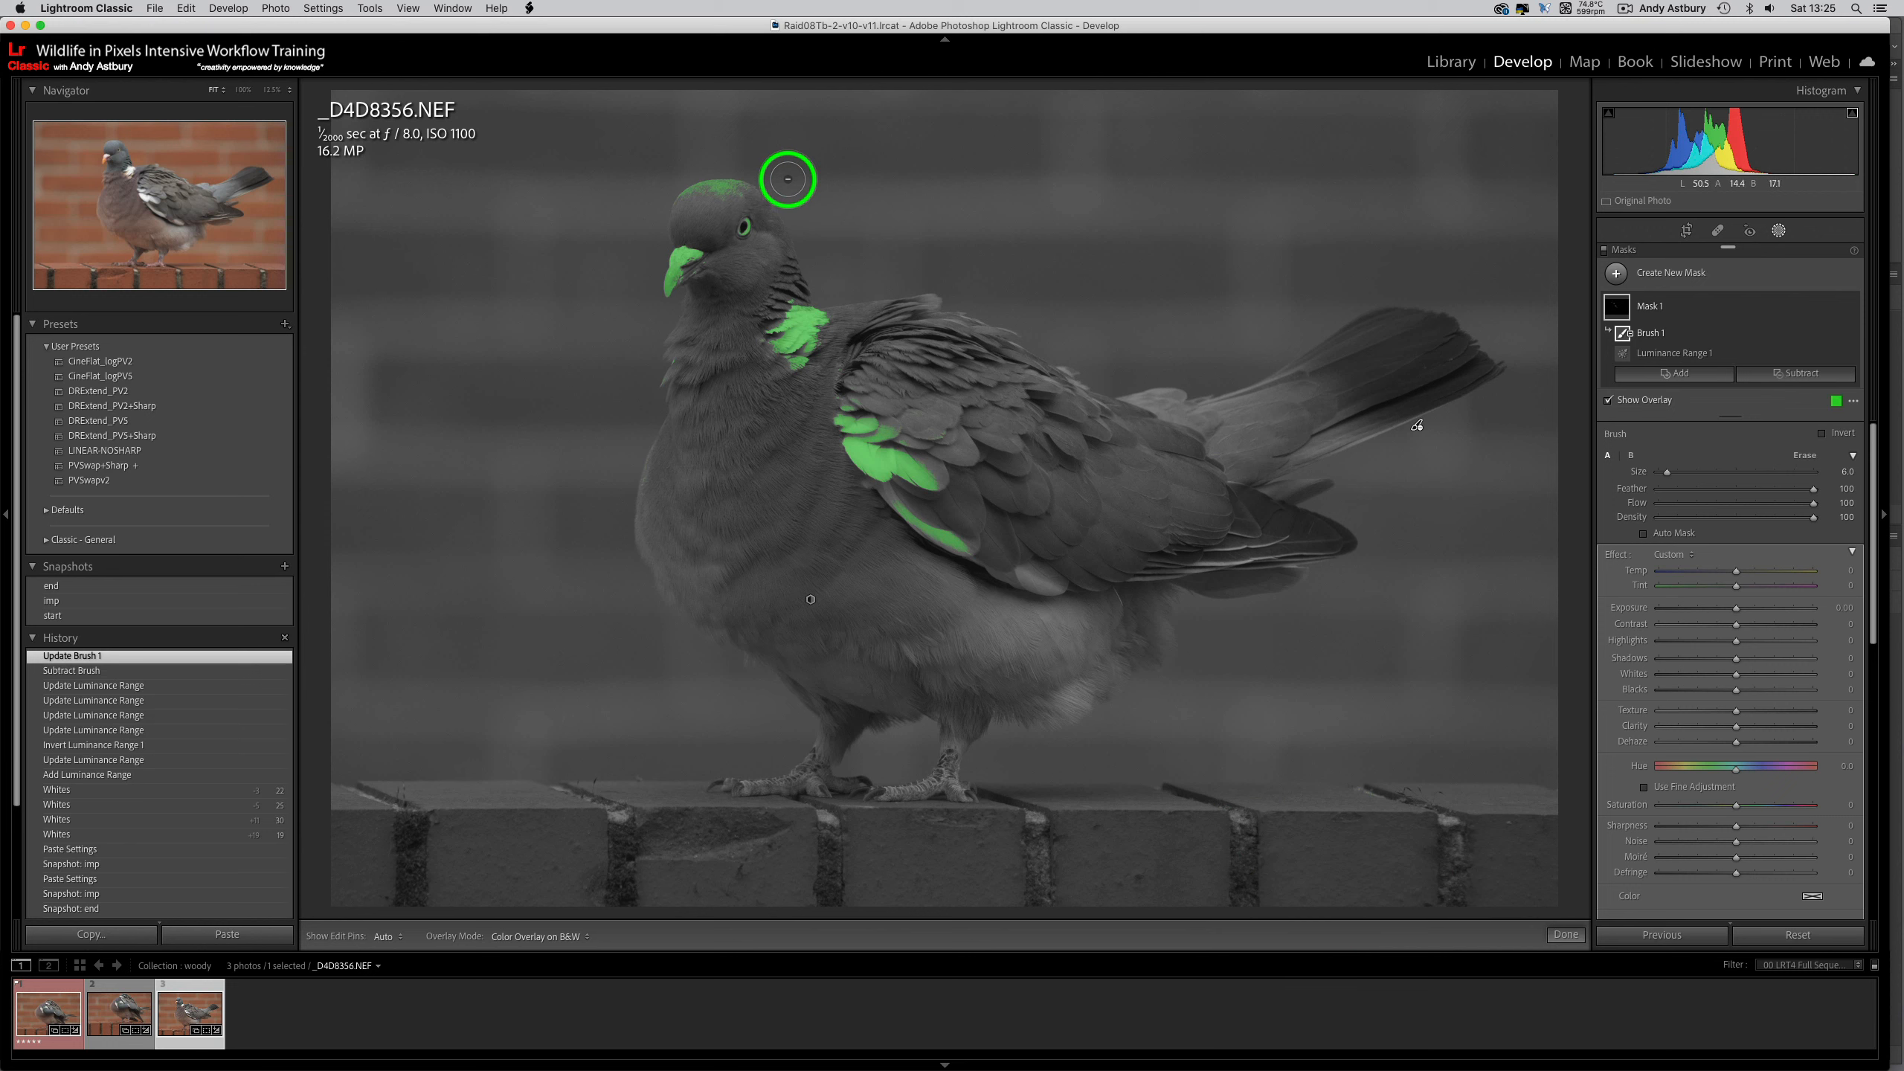
- Reduce the subtract brush to size 4 and remove the crown, eye and lower wing feathers from the mask
key(bracketleft)
key(bracketleft)
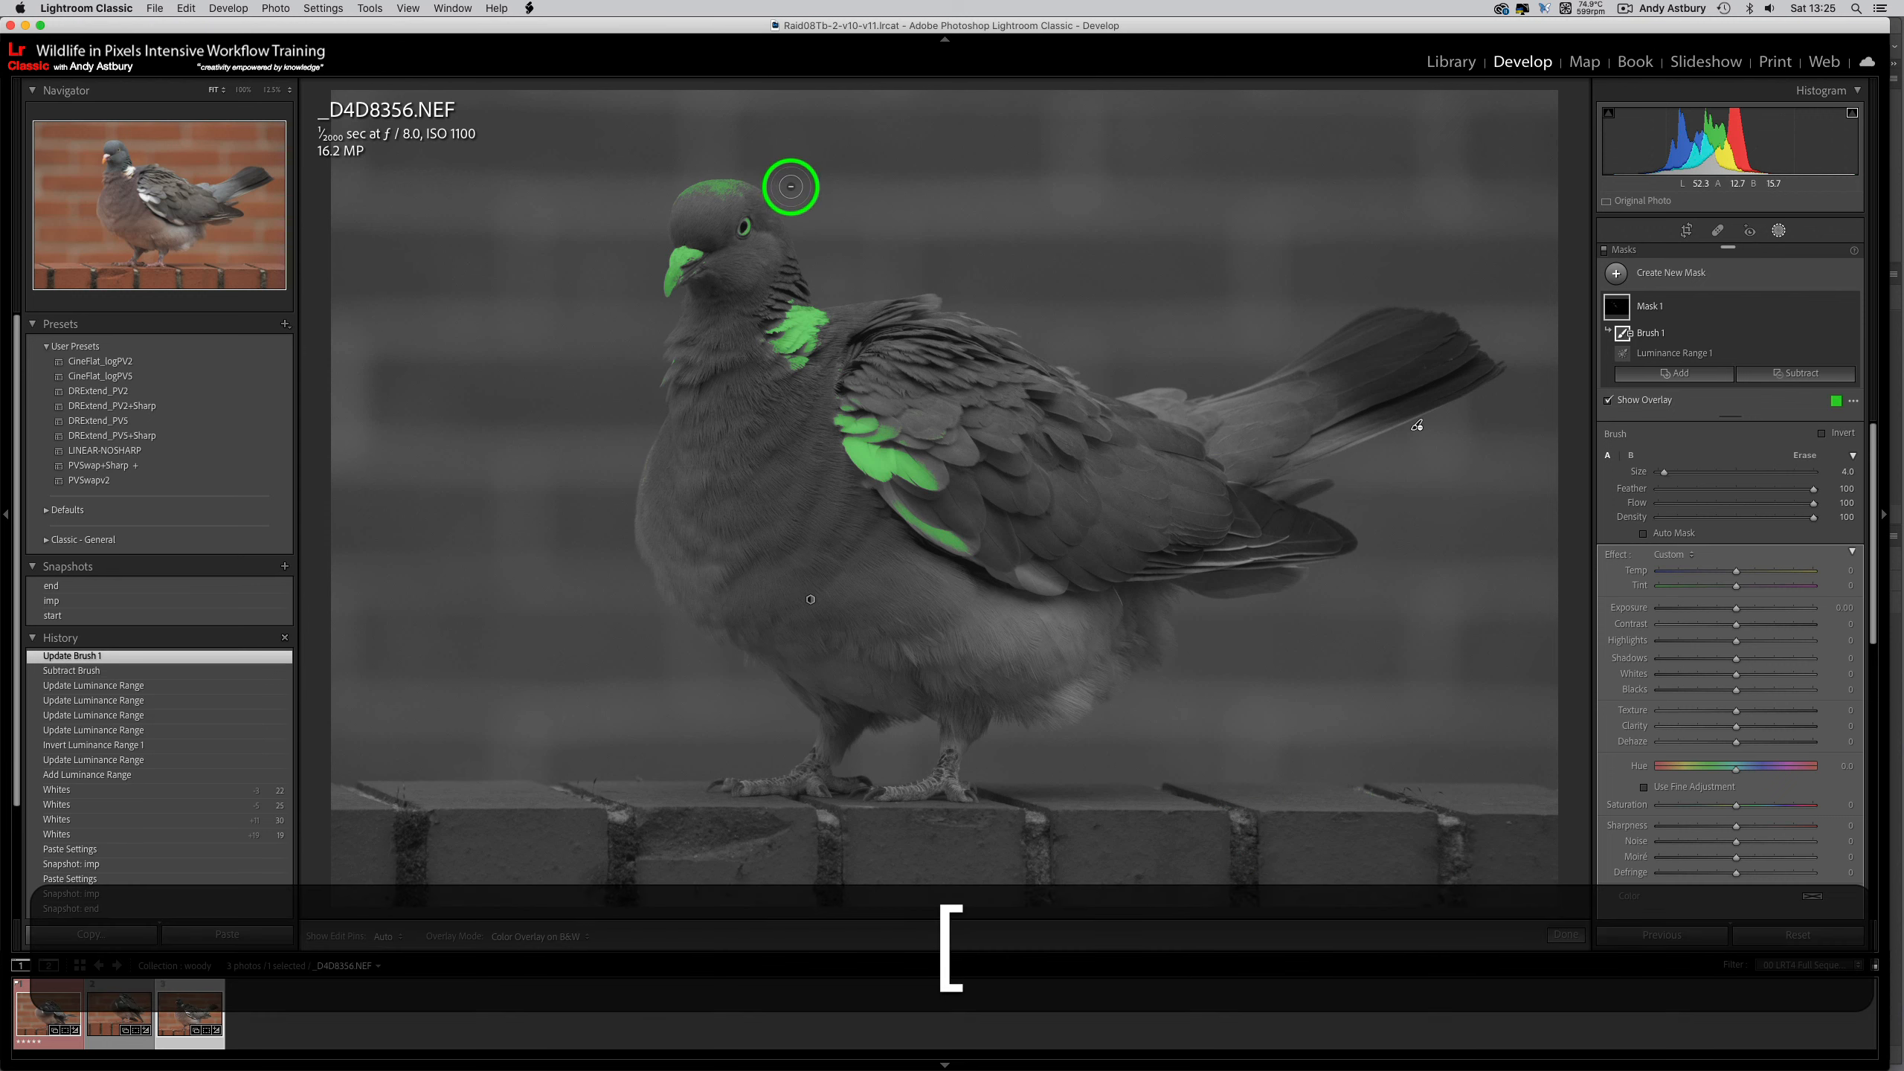
mouse_move(755, 221)
mouse_down()
mouse_move(725, 194)
mouse_move(745, 190)
mouse_move(692, 183)
mouse_move(659, 210)
mouse_move(720, 178)
mouse_move(798, 218)
mouse_up()
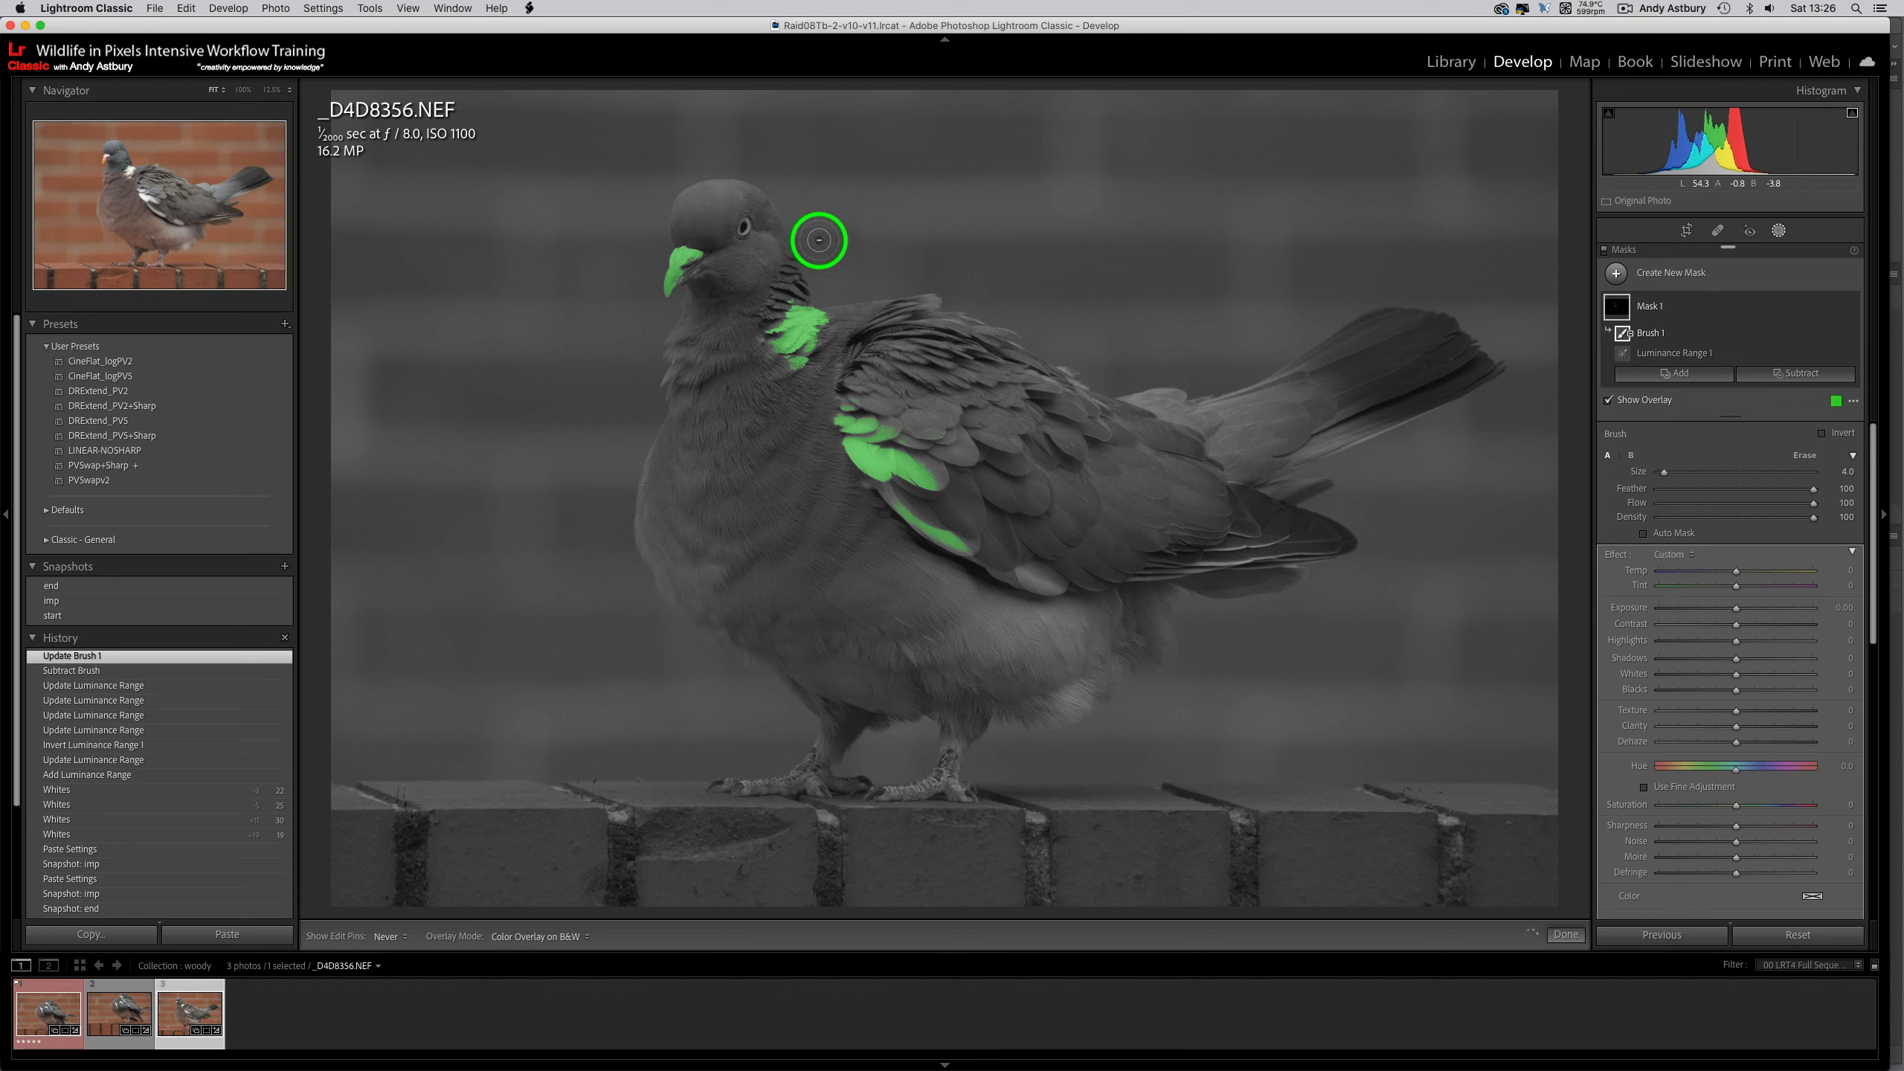
click(998, 343)
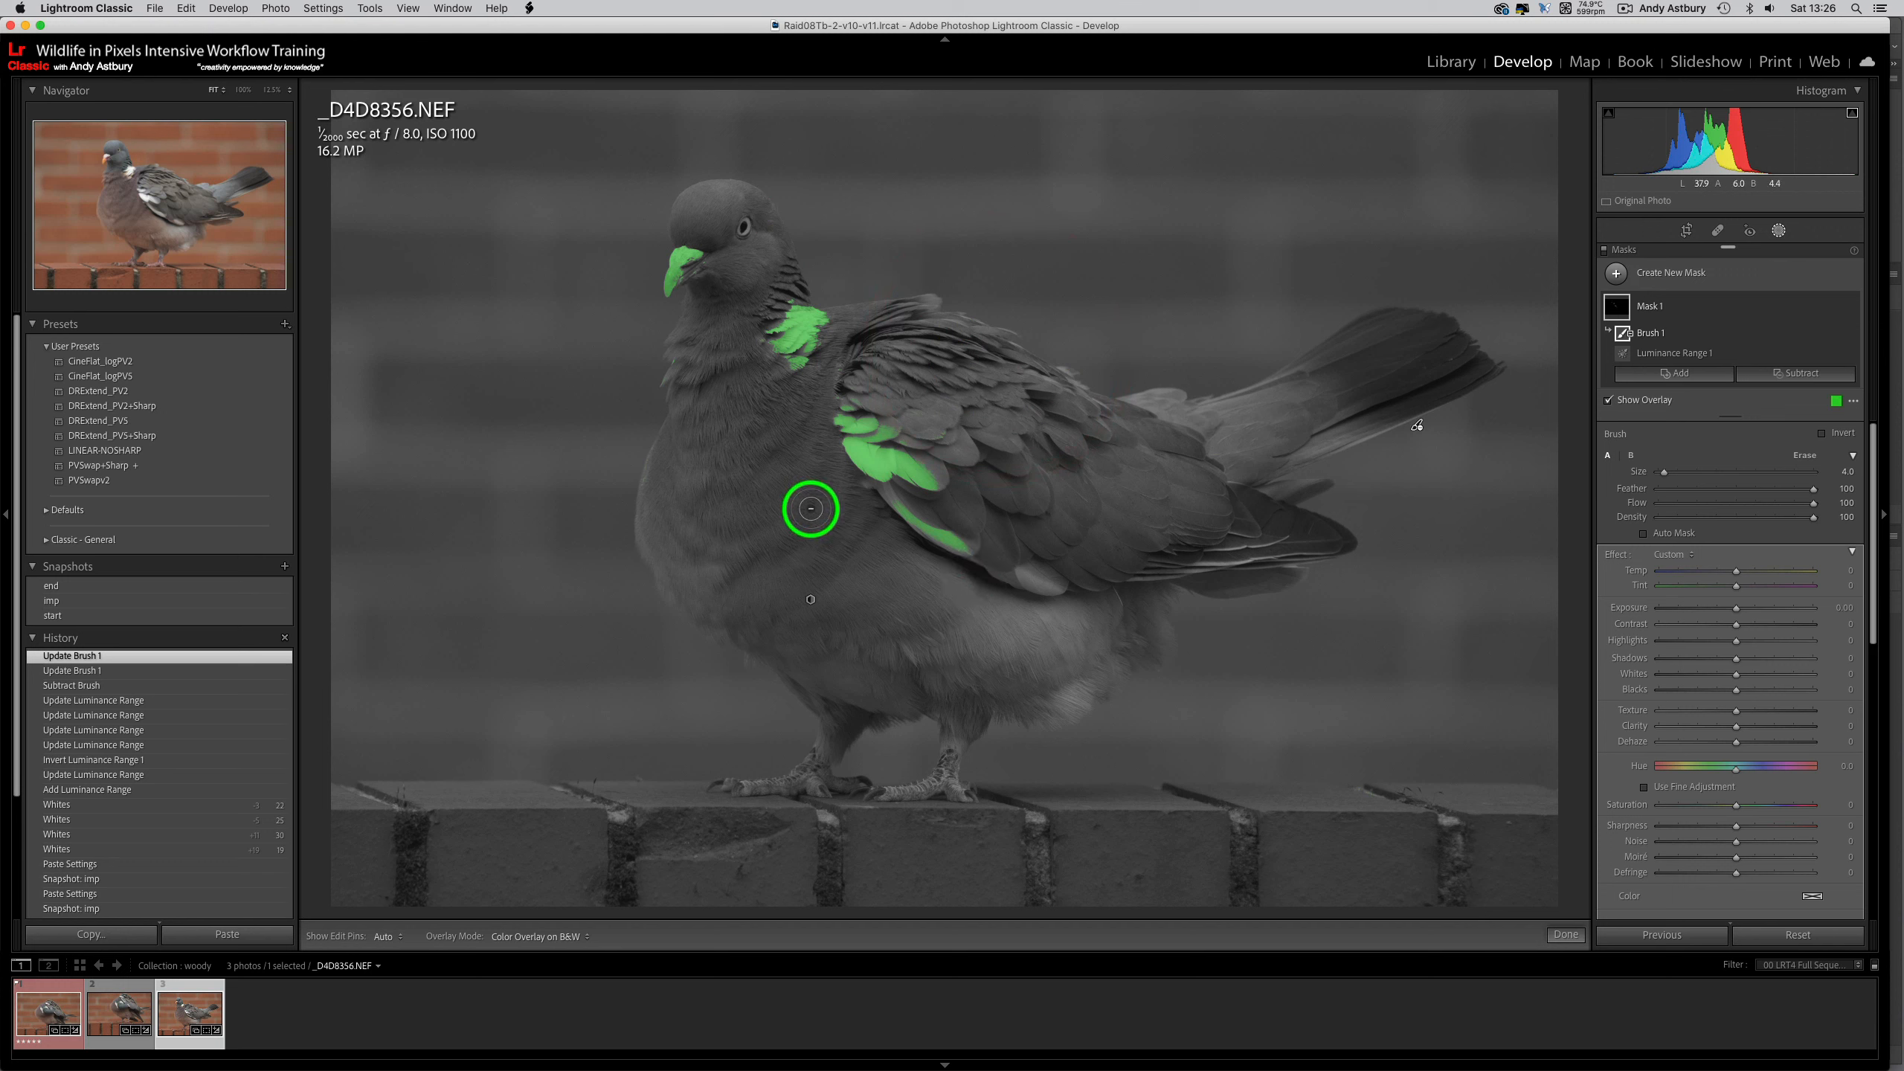
drag(954, 553, 893, 517)
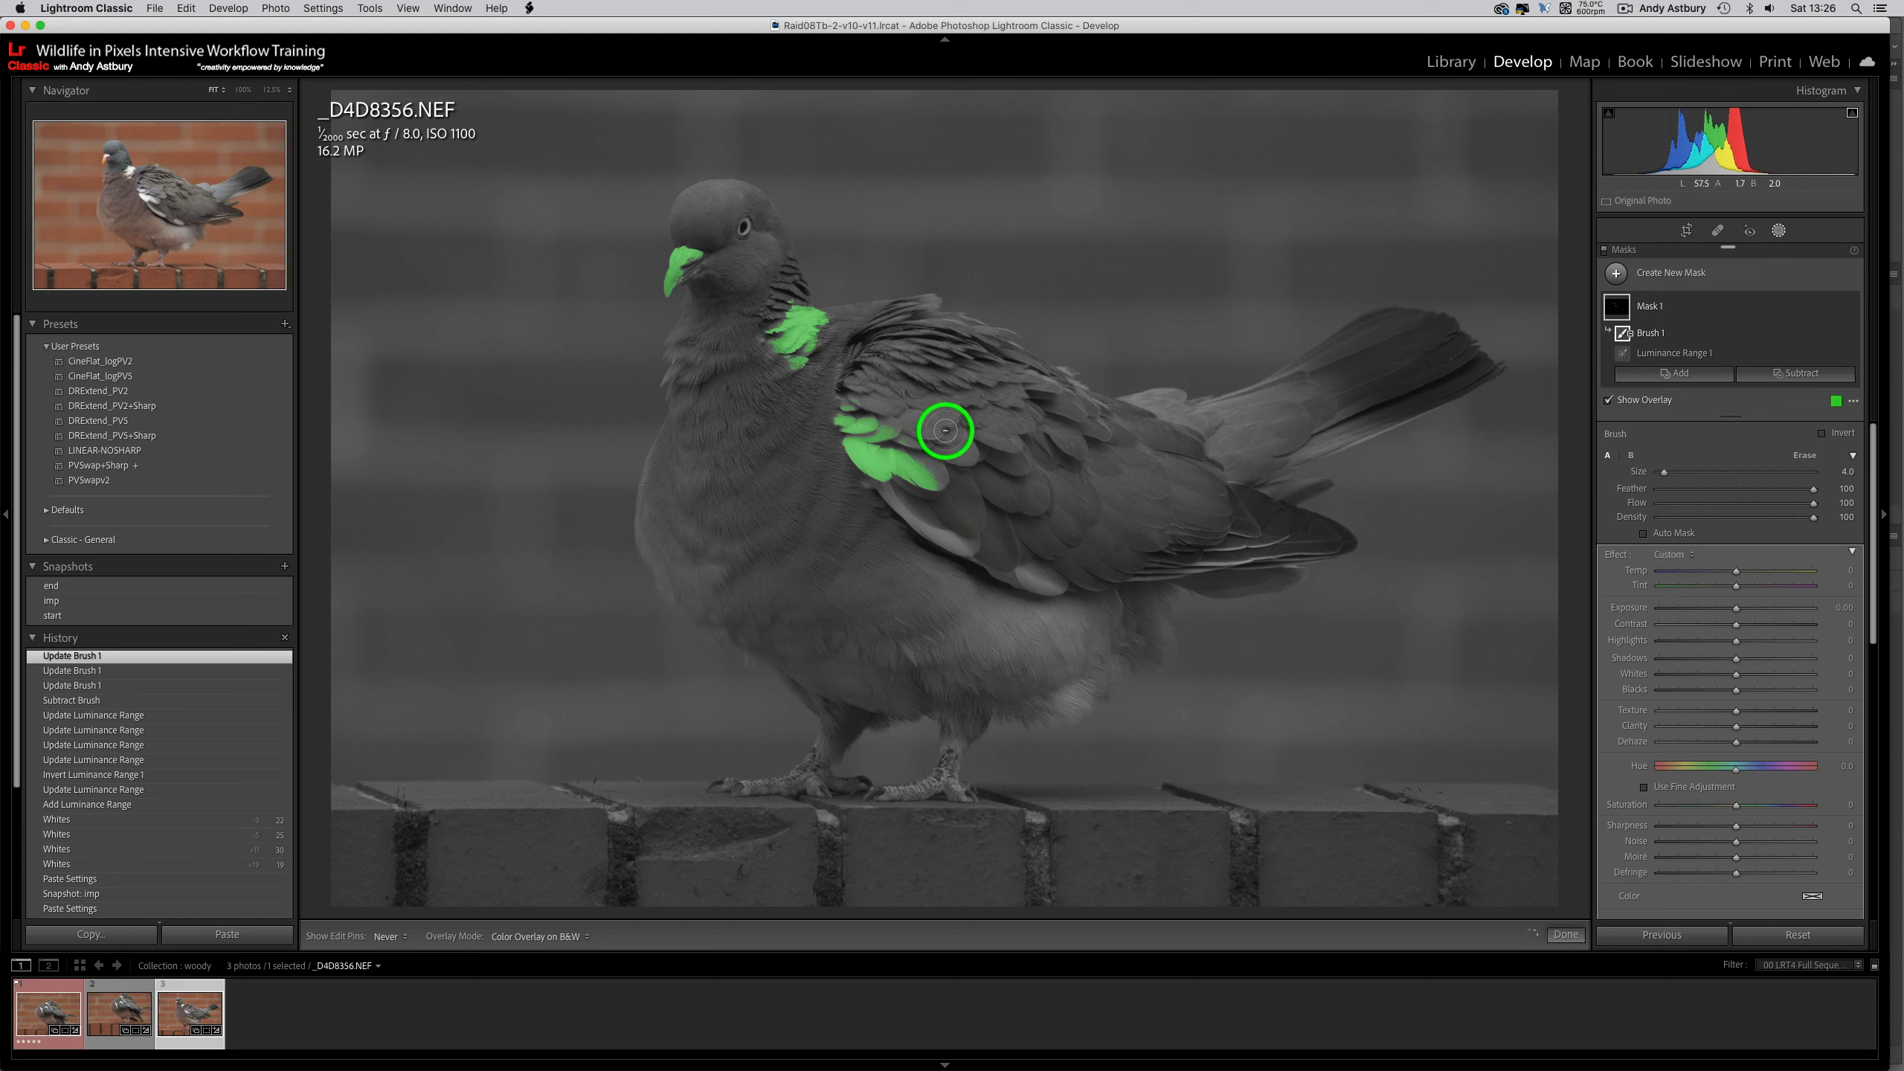
click(989, 421)
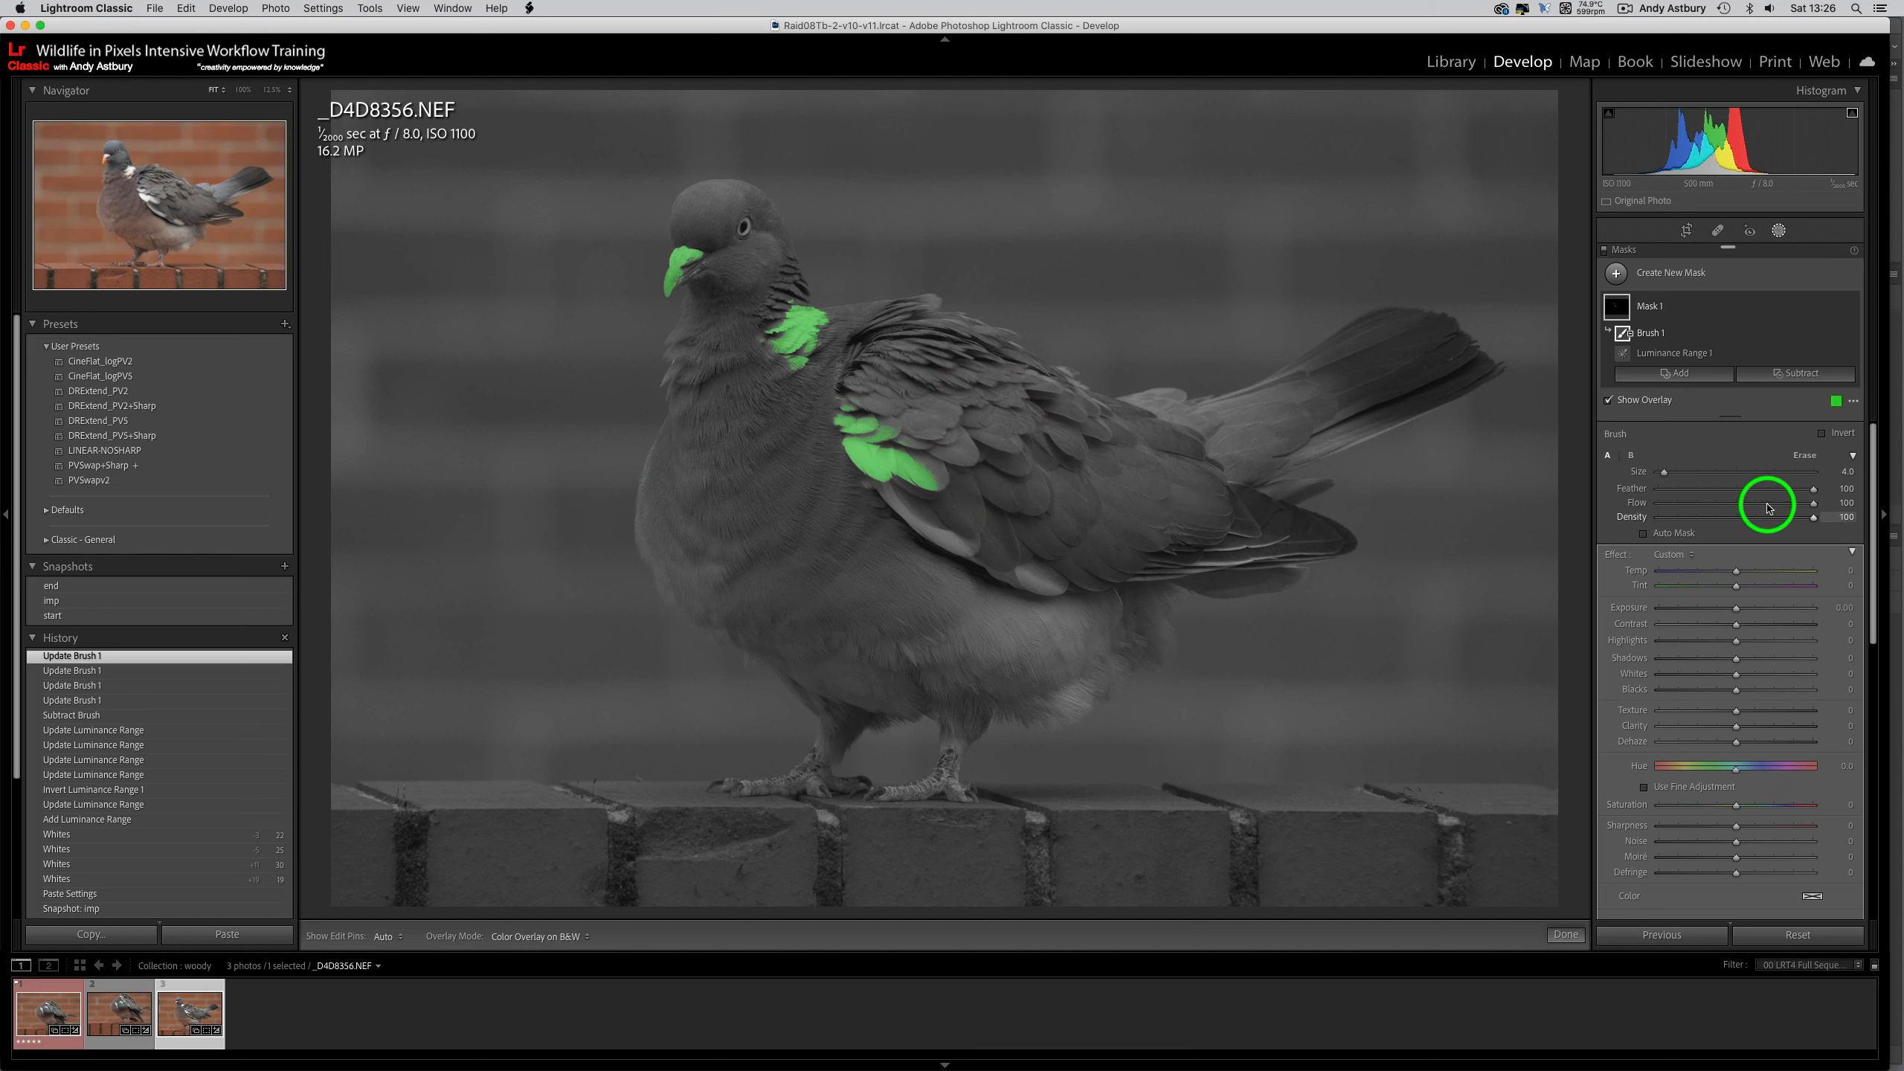
- Set the subtract brush to Flow 30 and size 9, and lightly brush around the white wing patch and the beak
click(1704, 503)
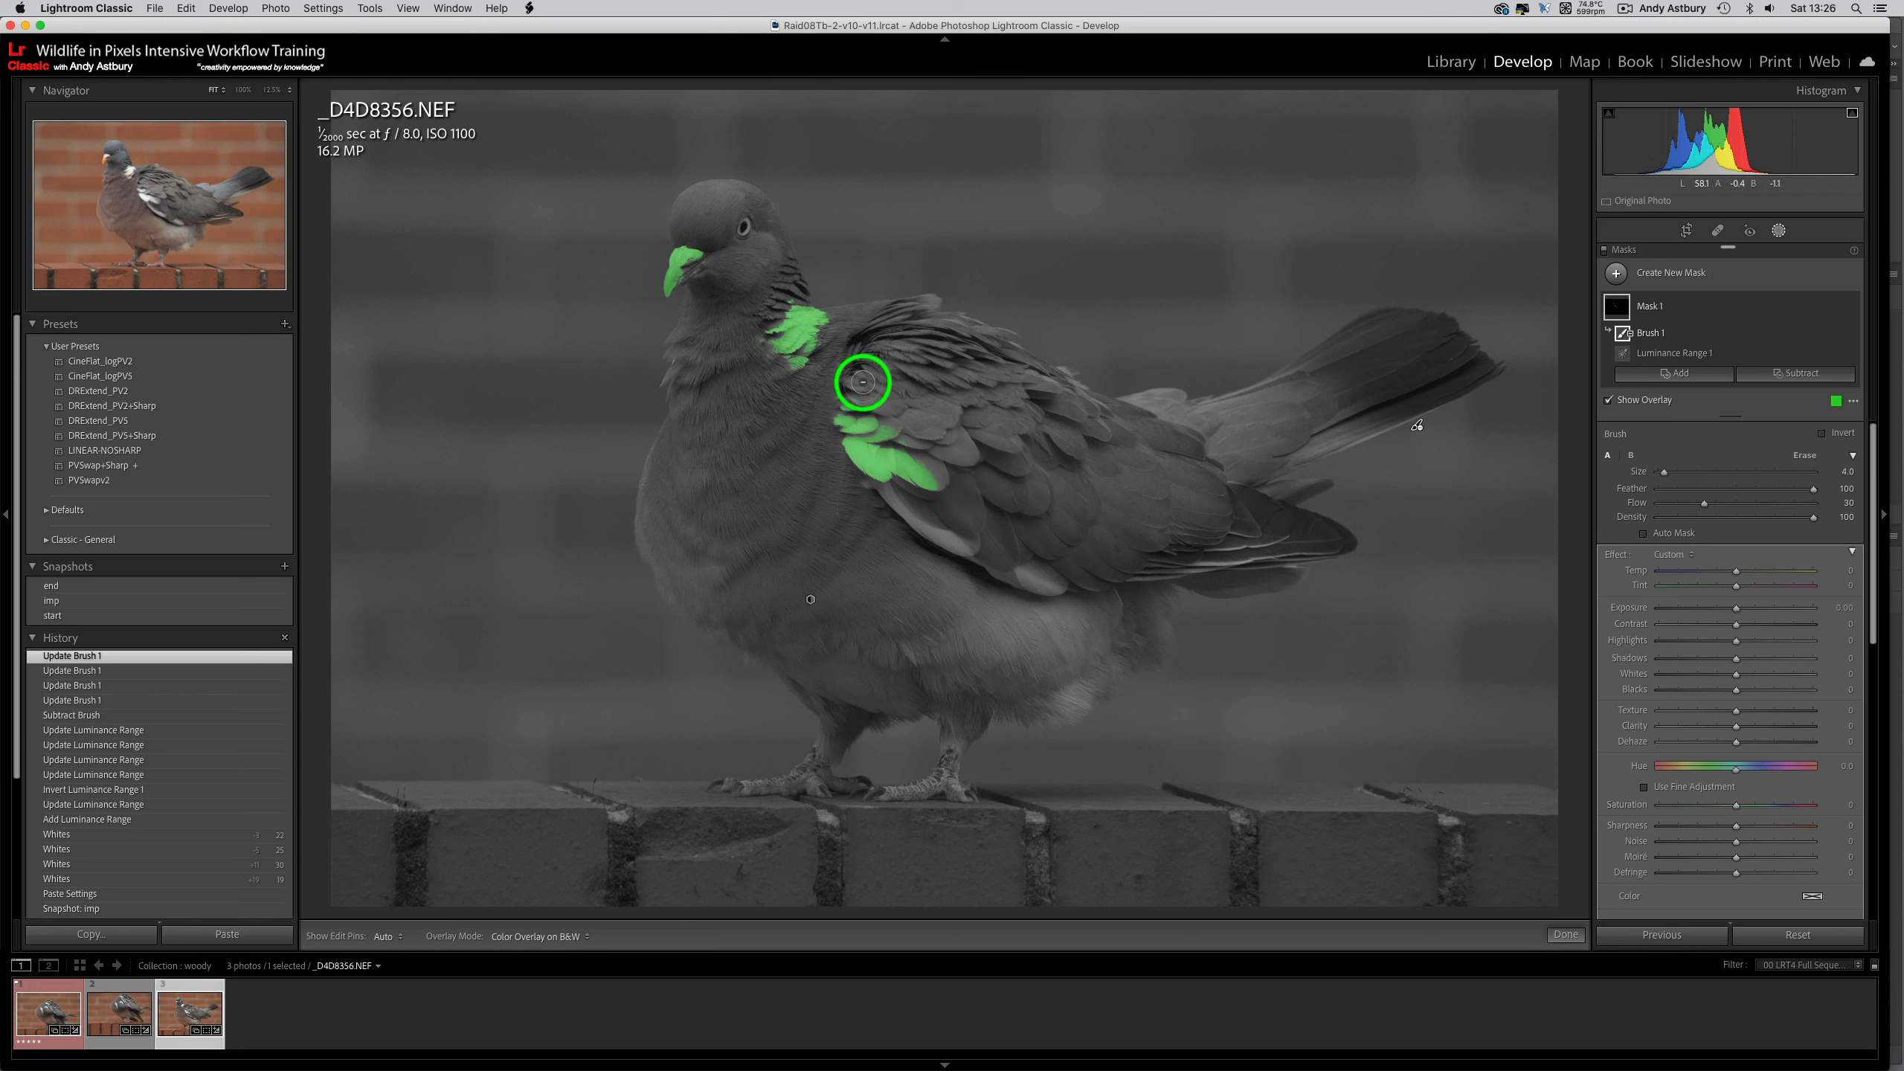
key(bracketright)
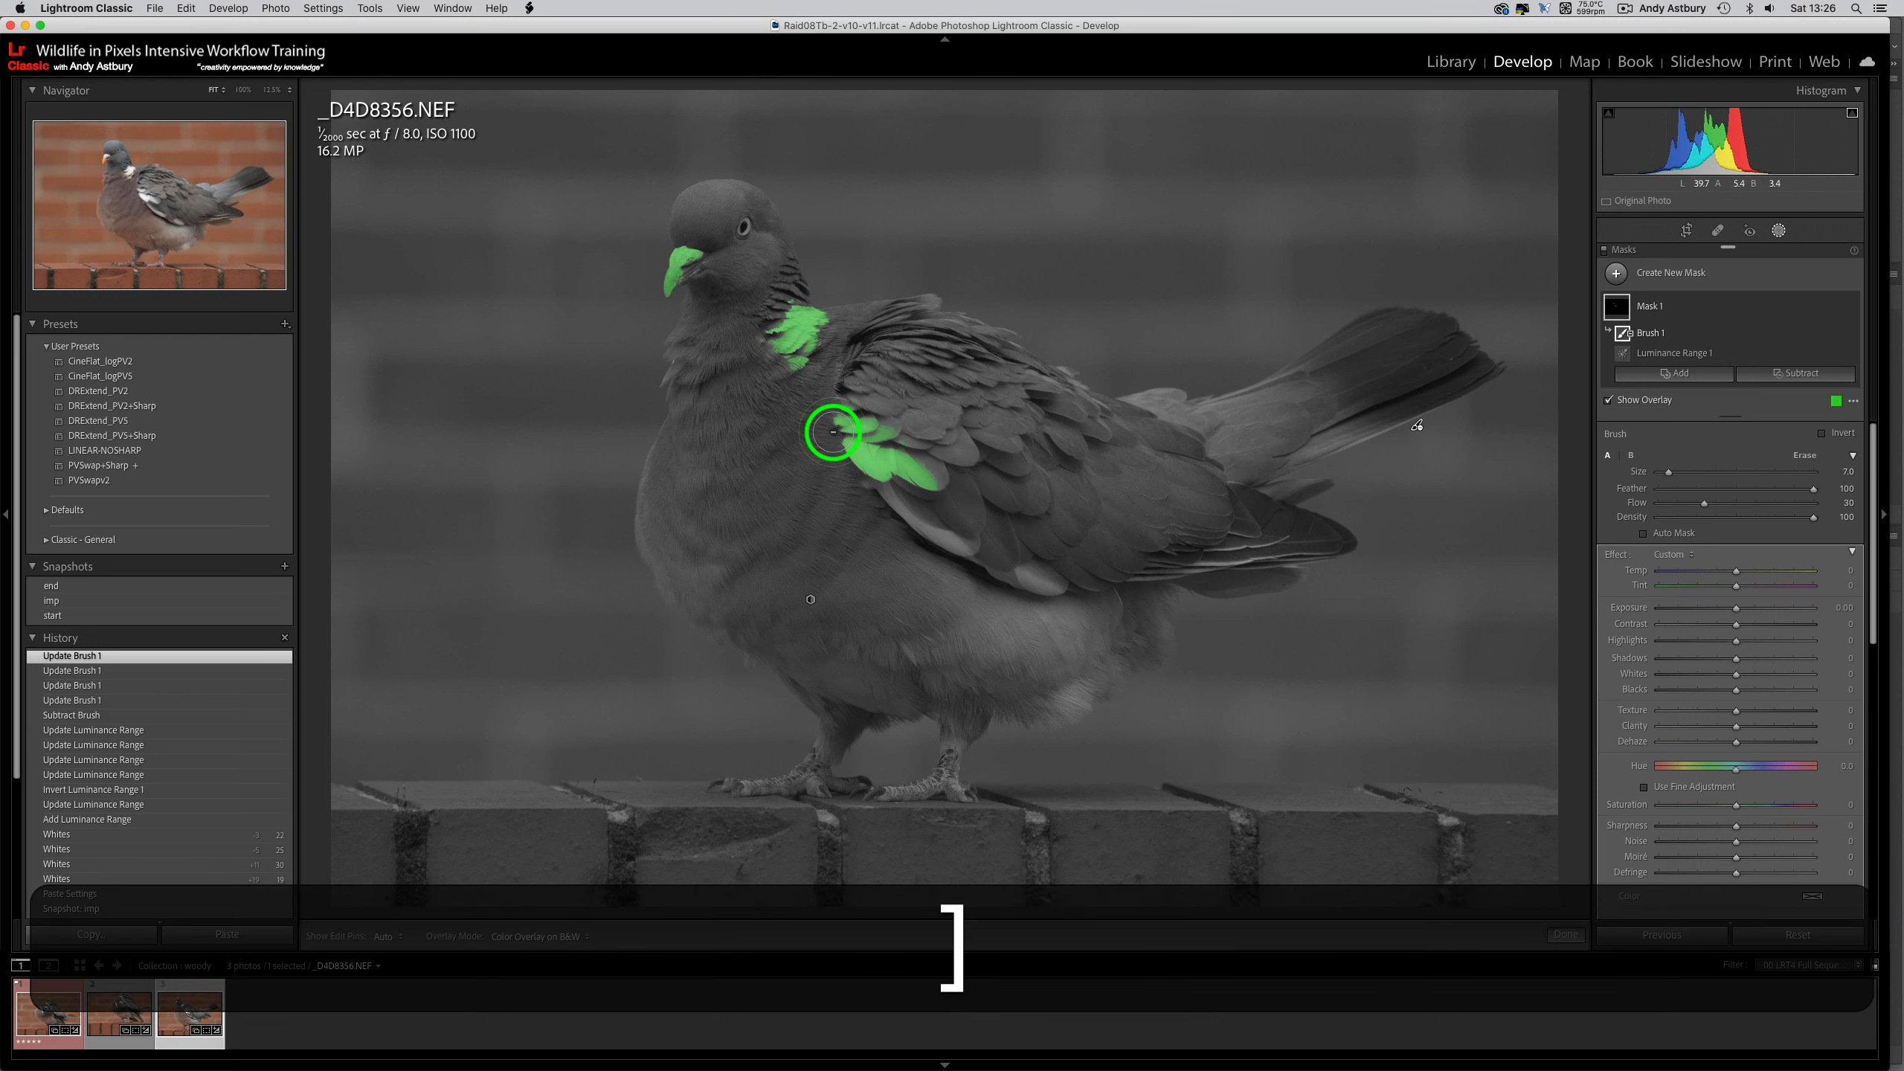
click(859, 396)
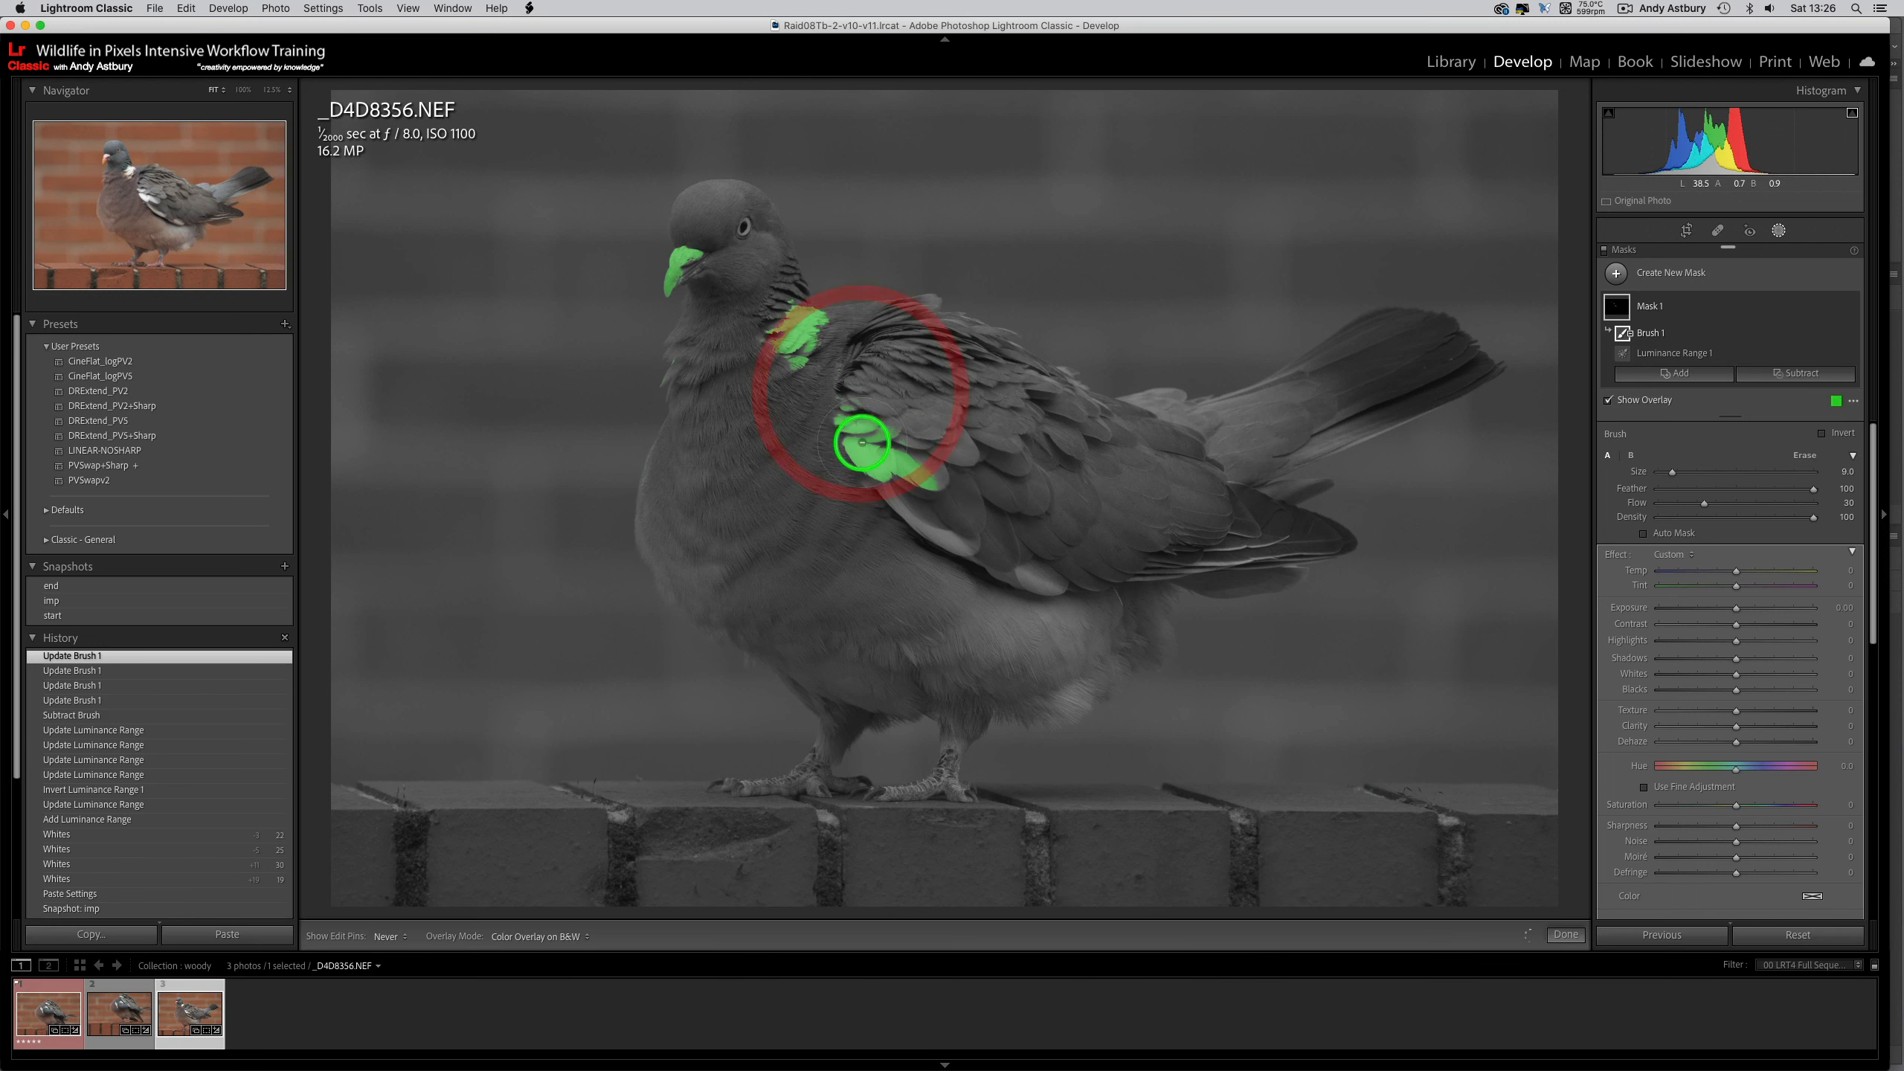
click(965, 510)
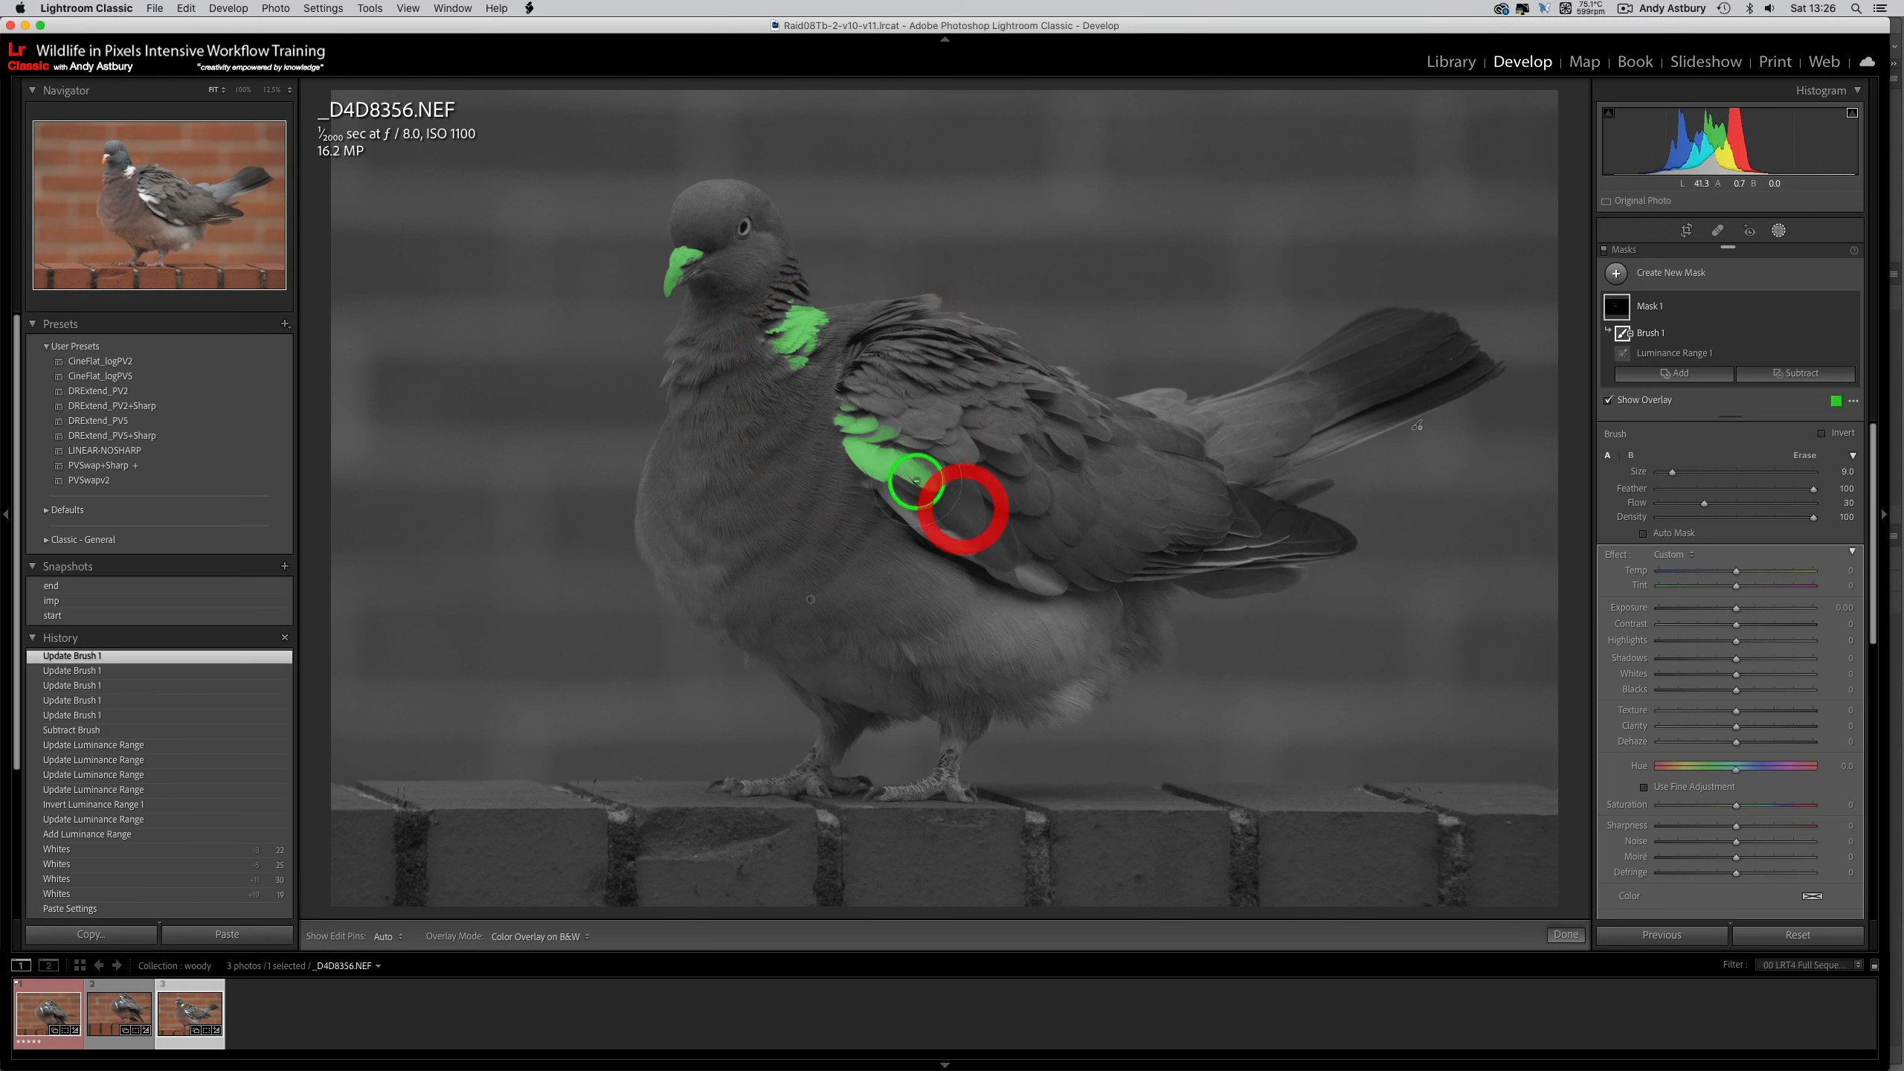
click(945, 491)
drag(946, 491, 967, 537)
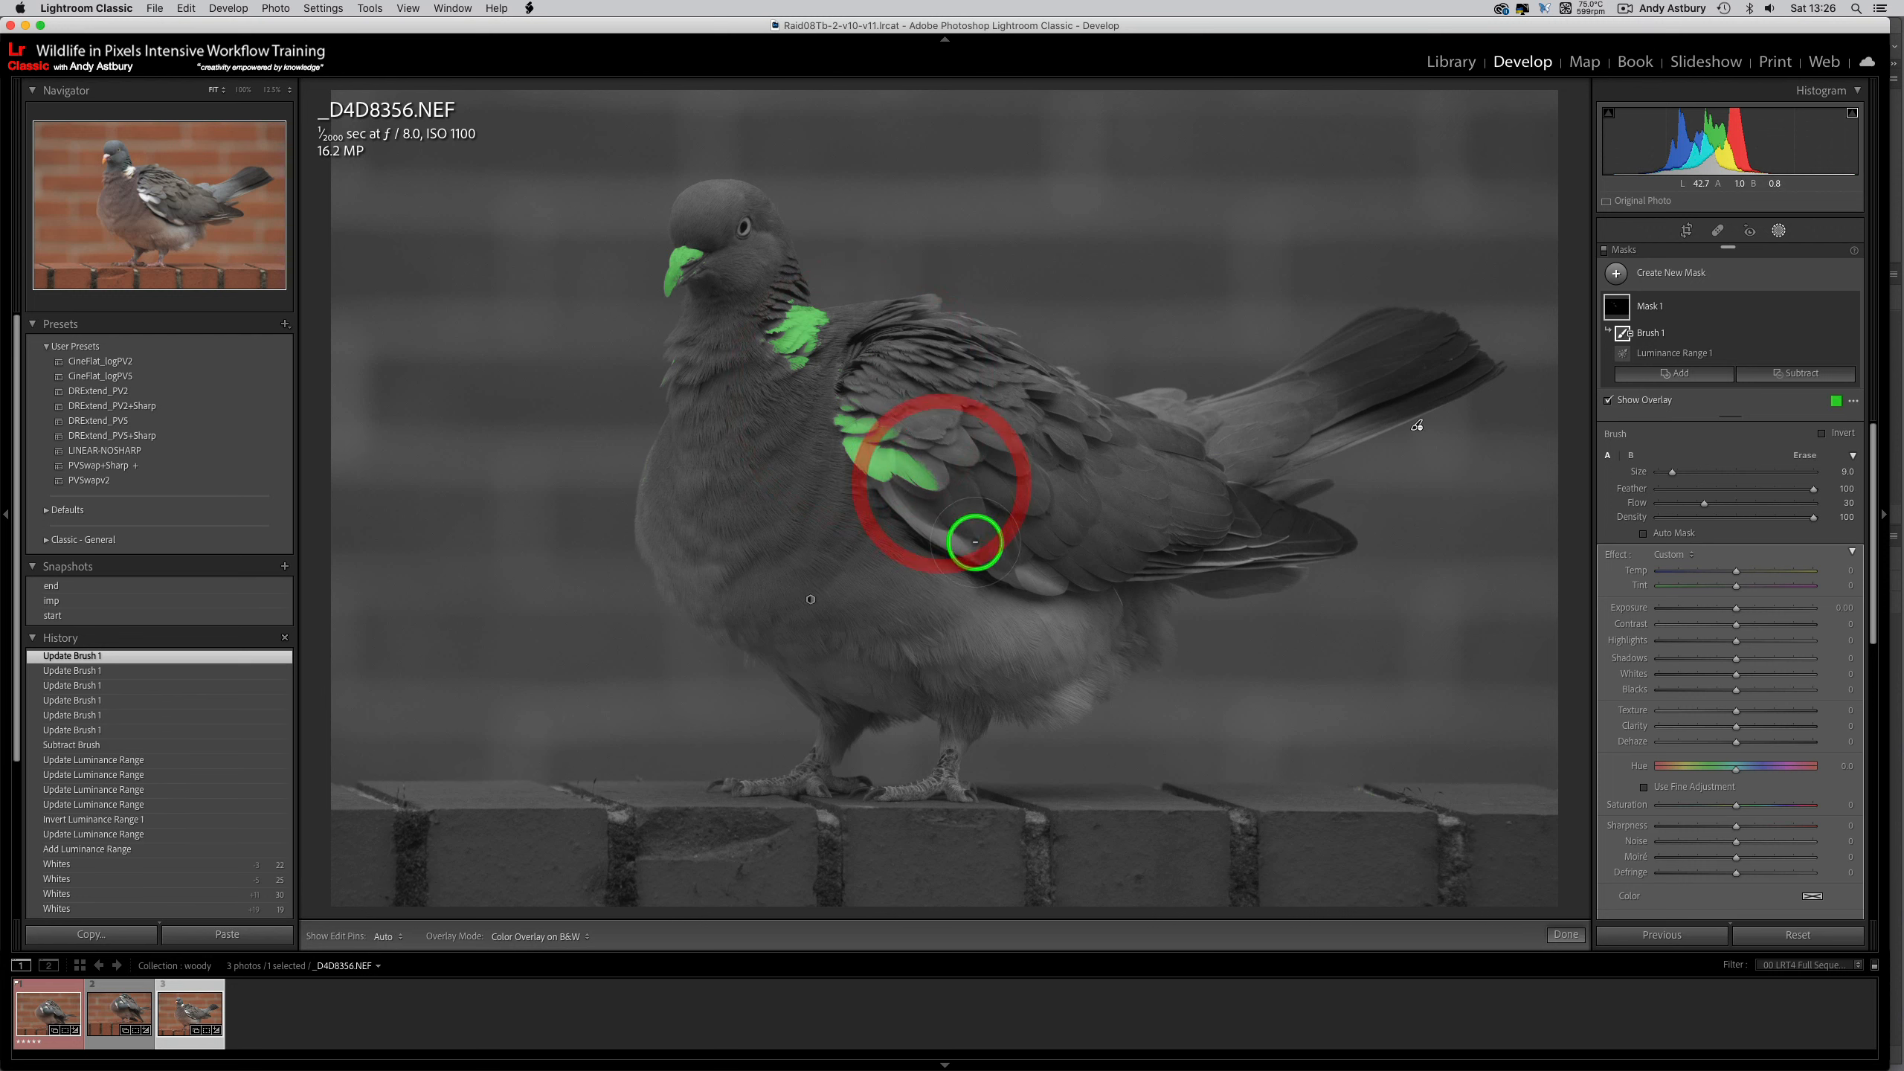
drag(911, 467, 963, 533)
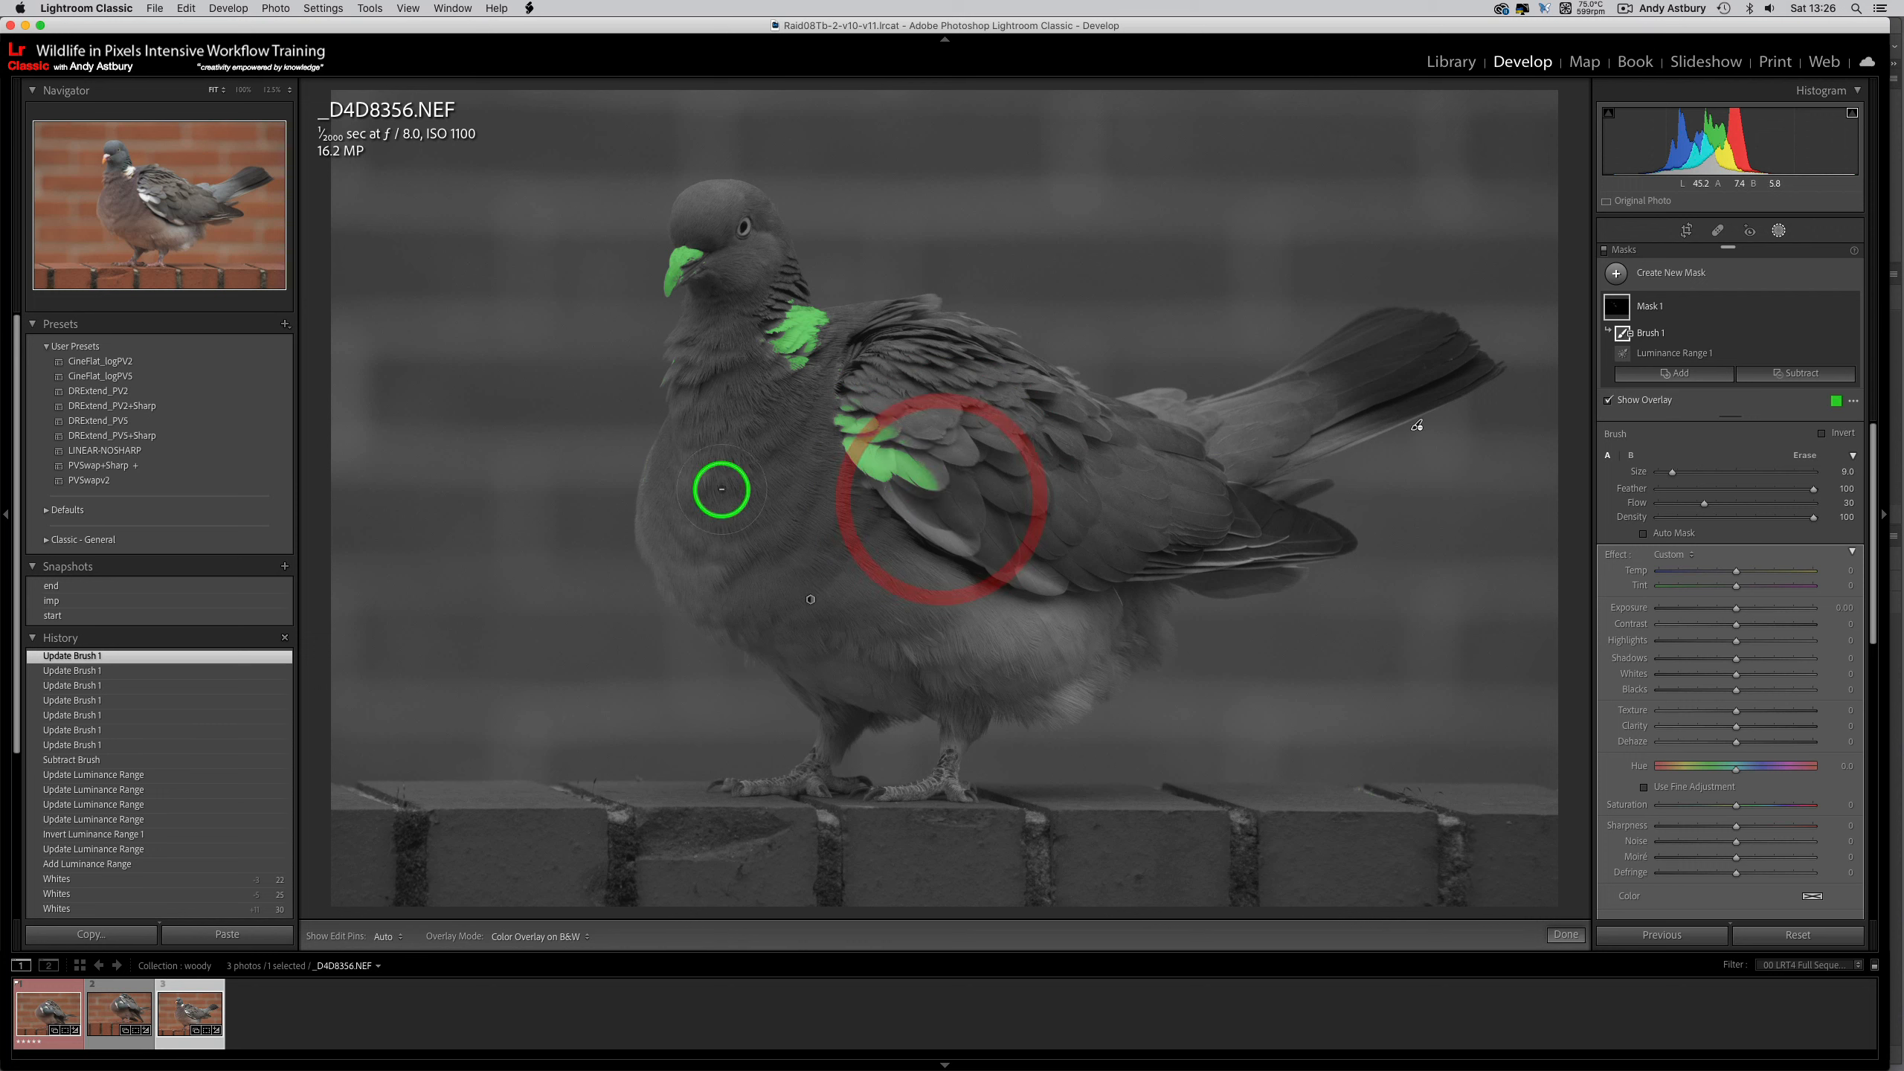
click(676, 233)
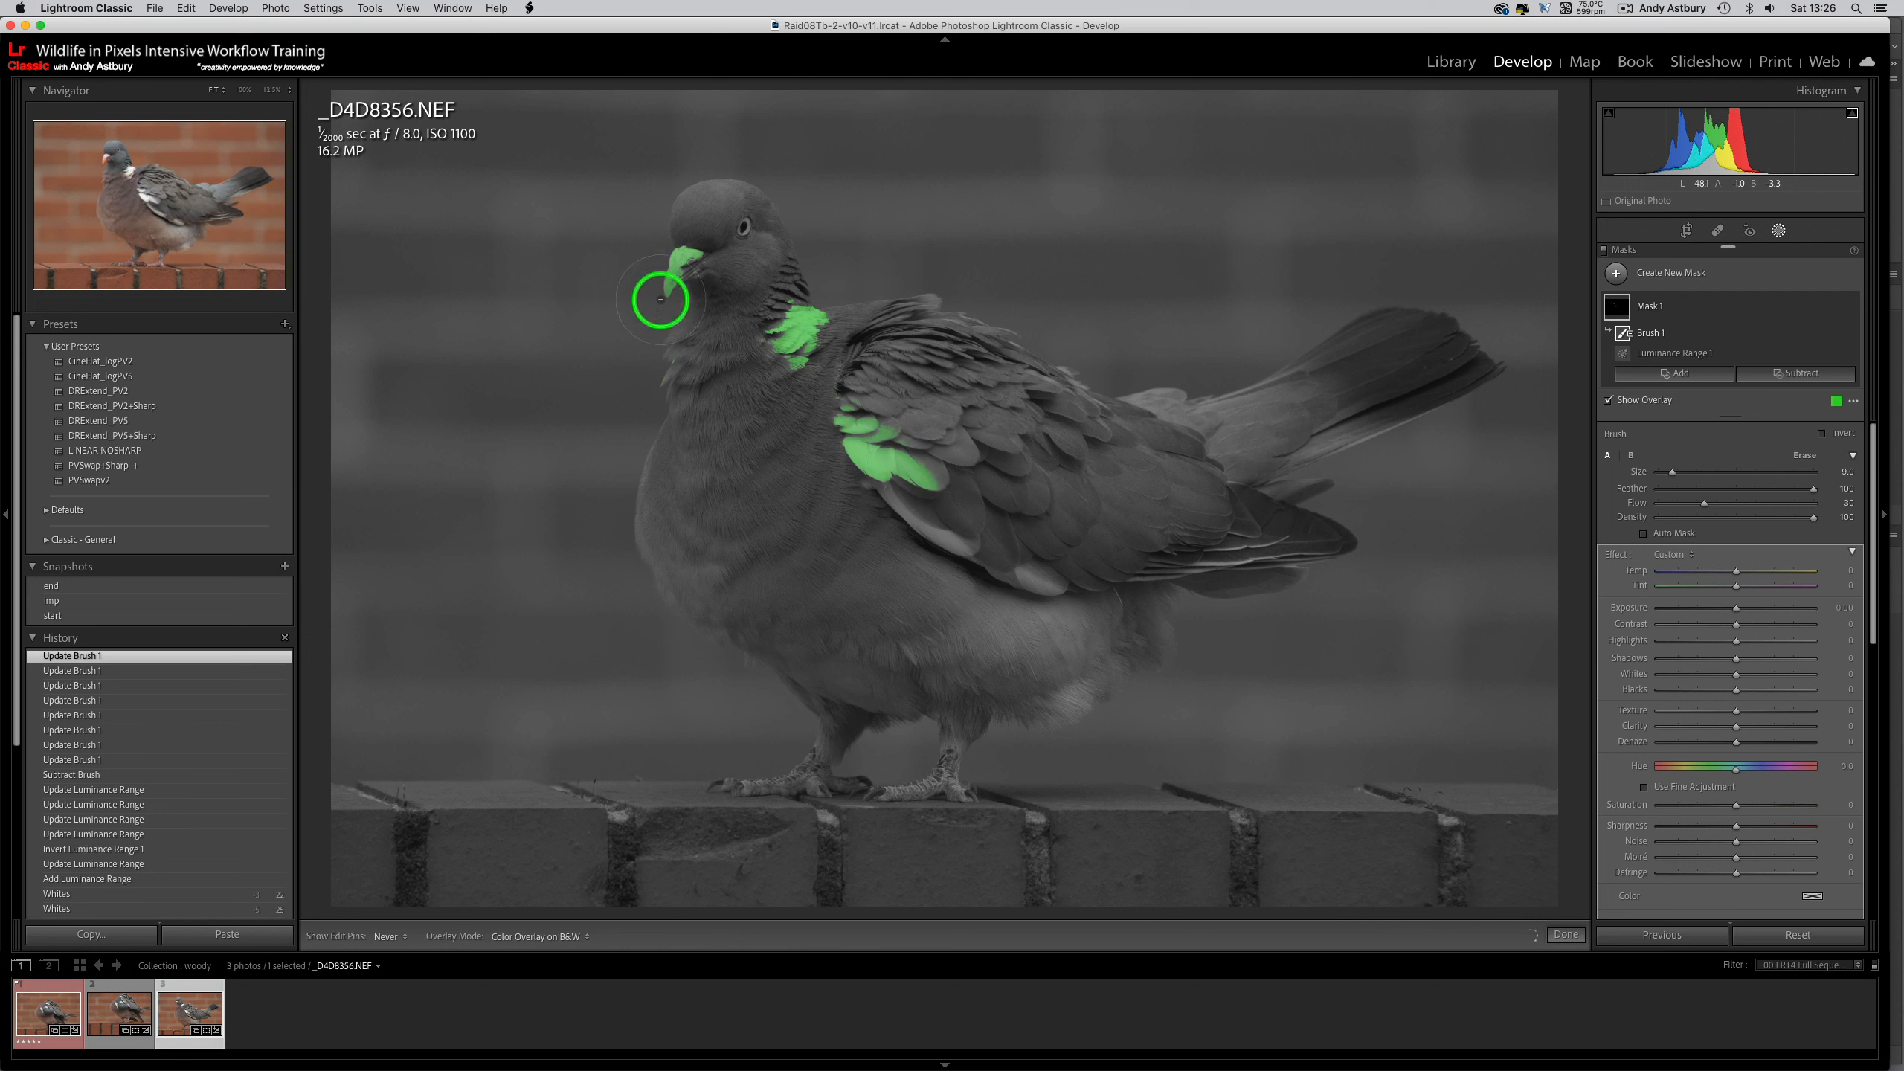
click(684, 231)
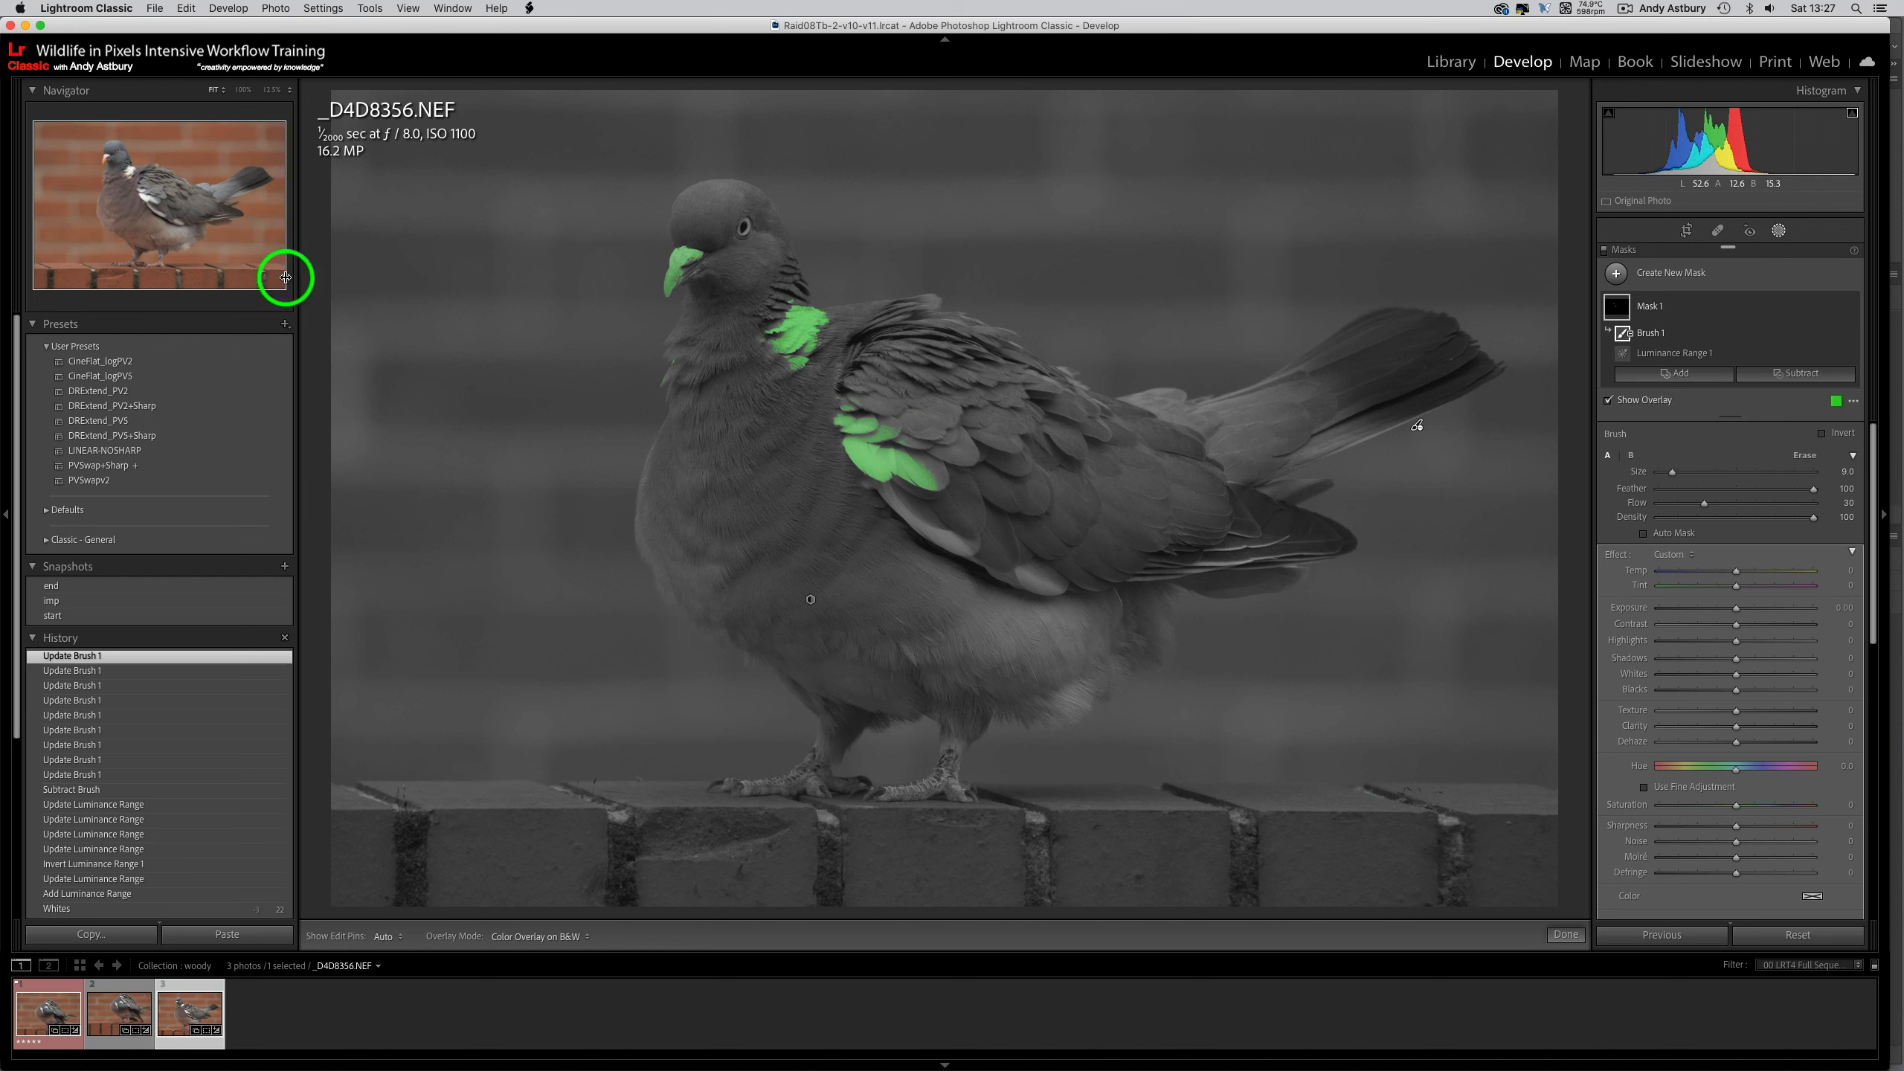
- View the pigeon's head at 100% and switch the mask display back to Color Overlay
click(239, 93)
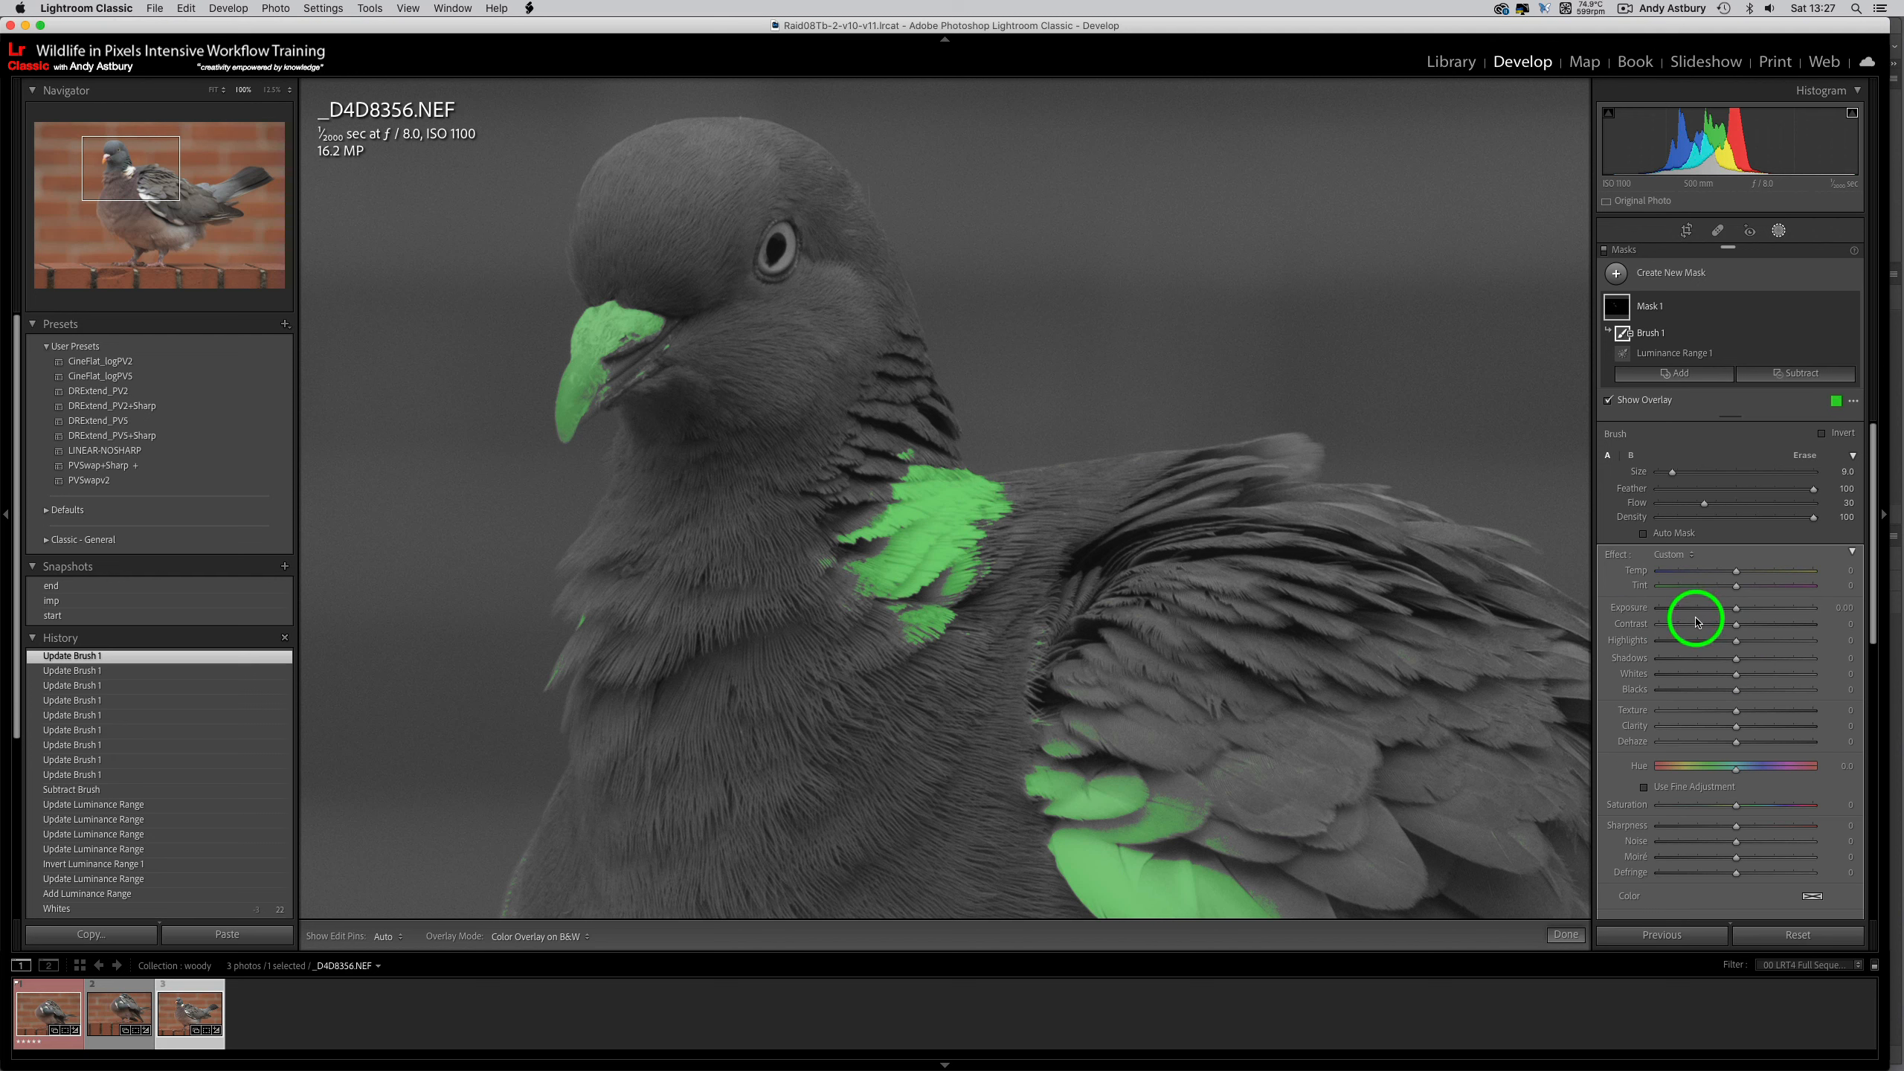
click(1851, 406)
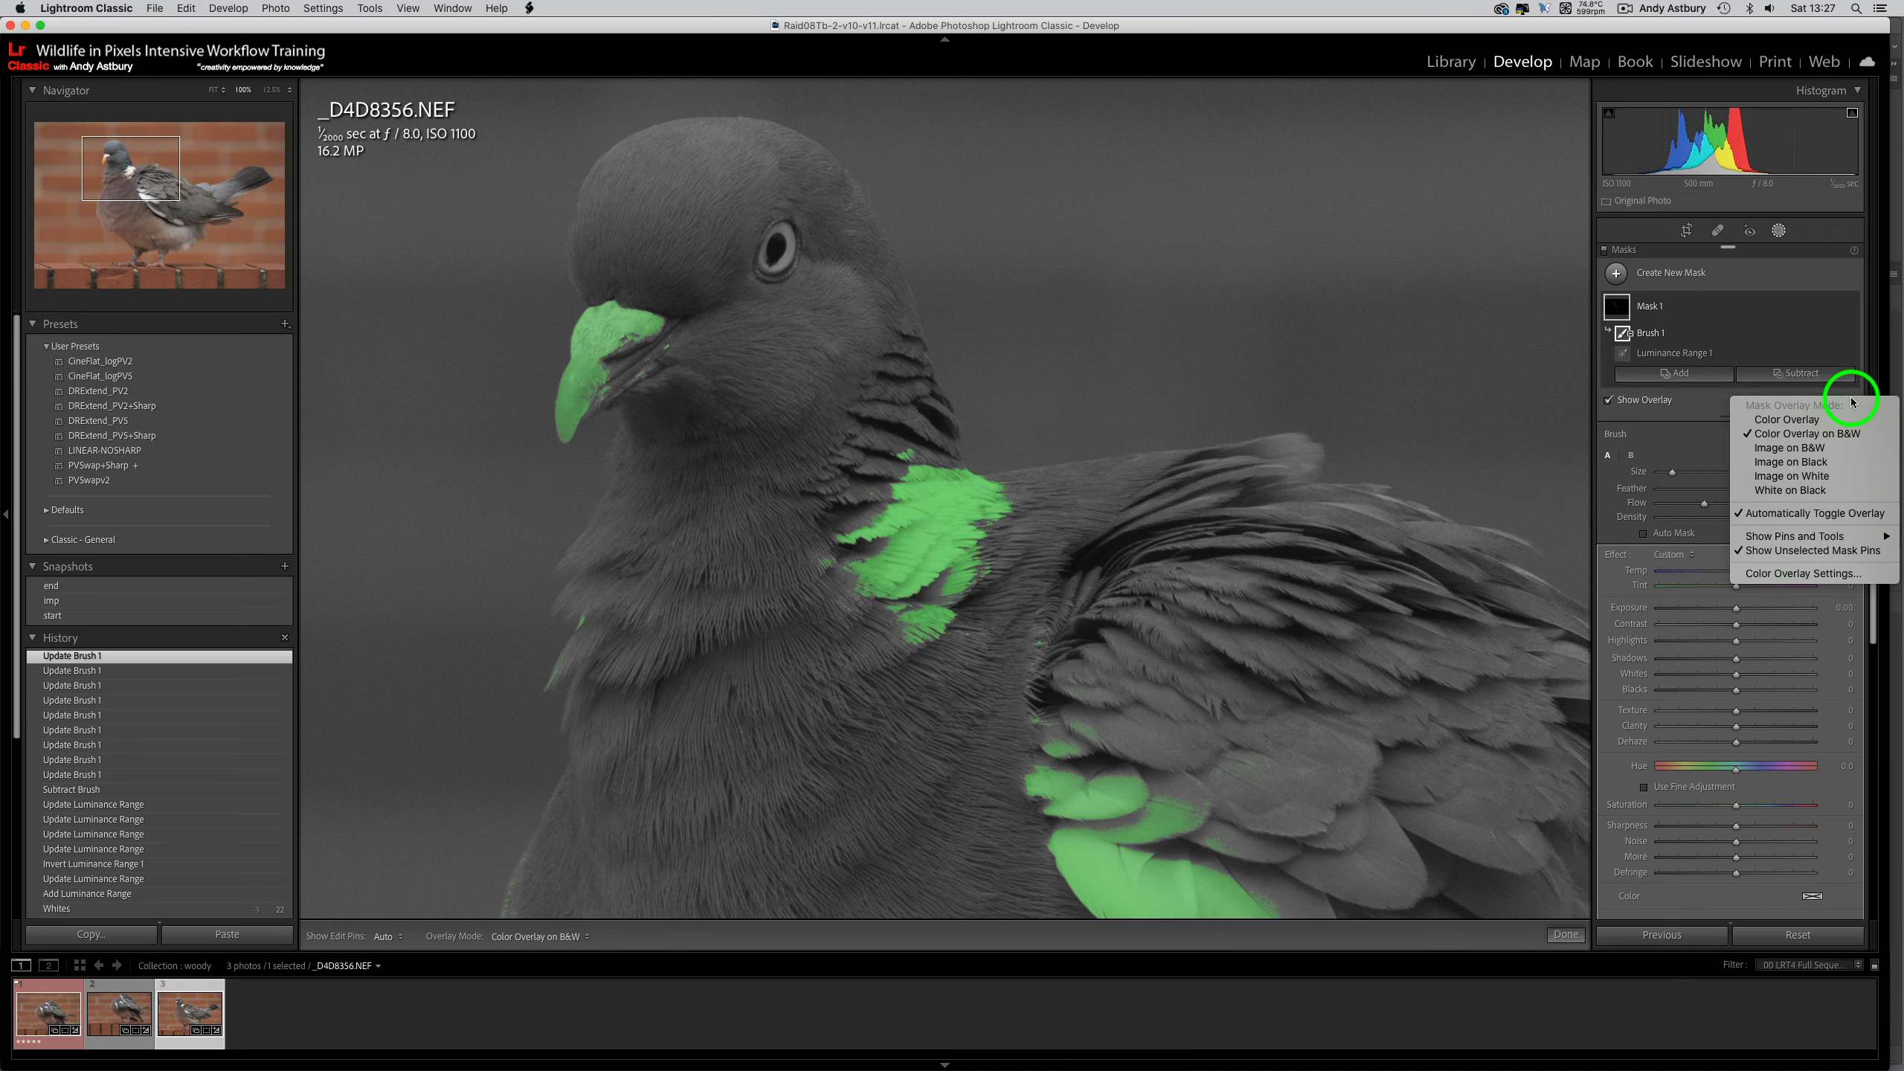
click(1809, 420)
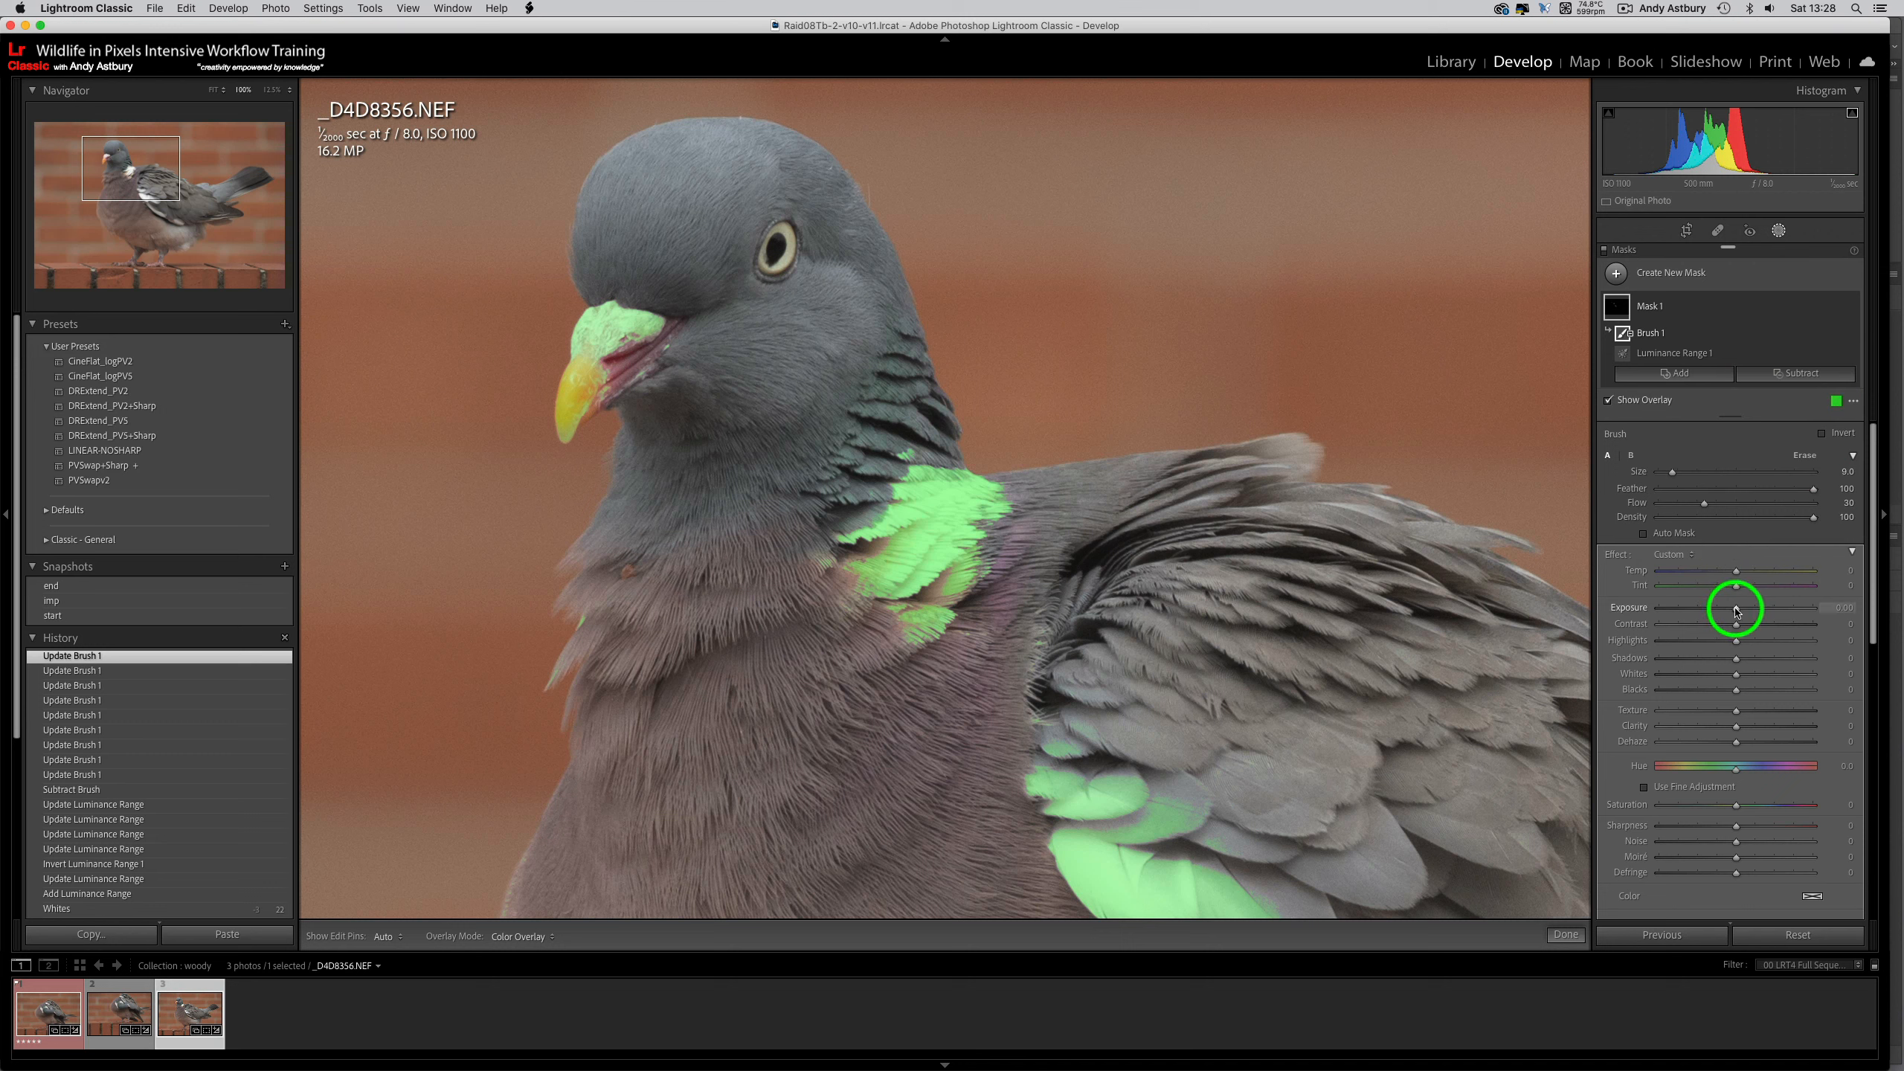
- Set the mask's Exposure to -1.02 and Contrast to -25
drag(1736, 610, 1691, 615)
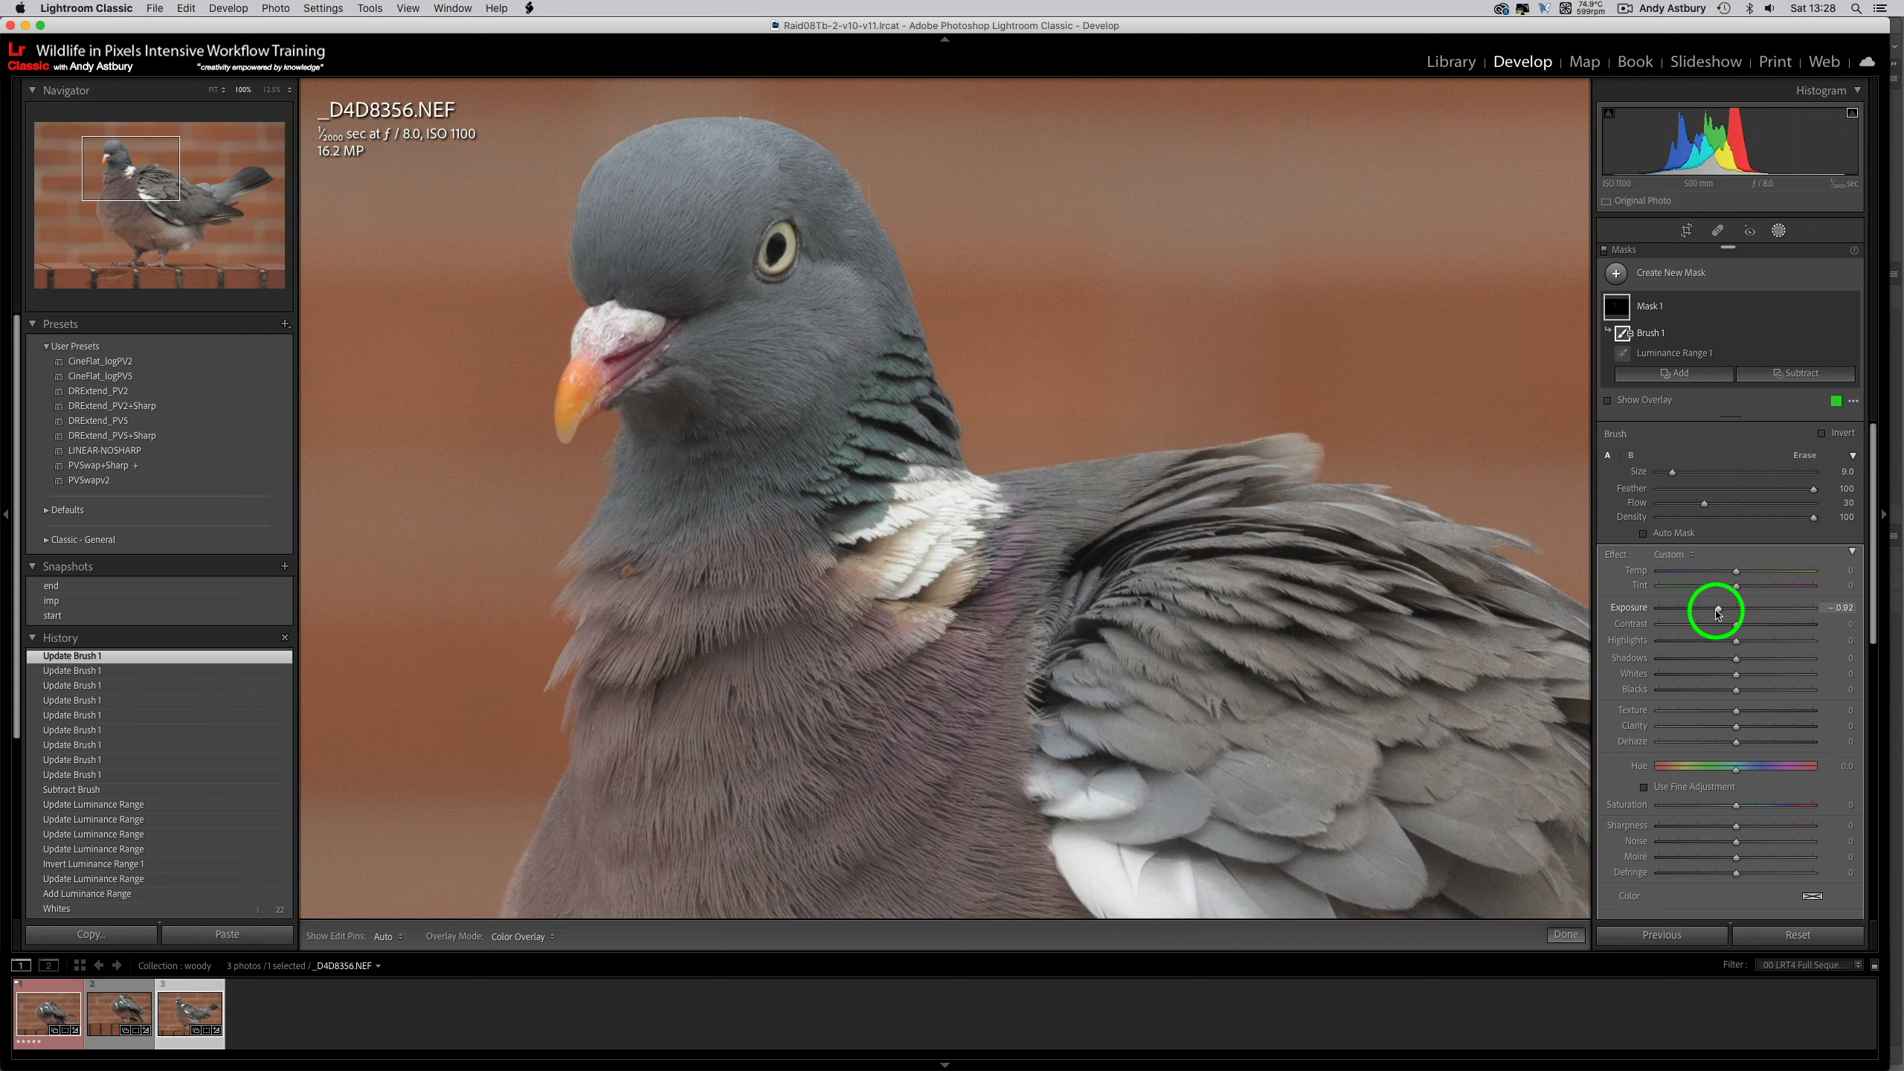
drag(1715, 613, 1718, 611)
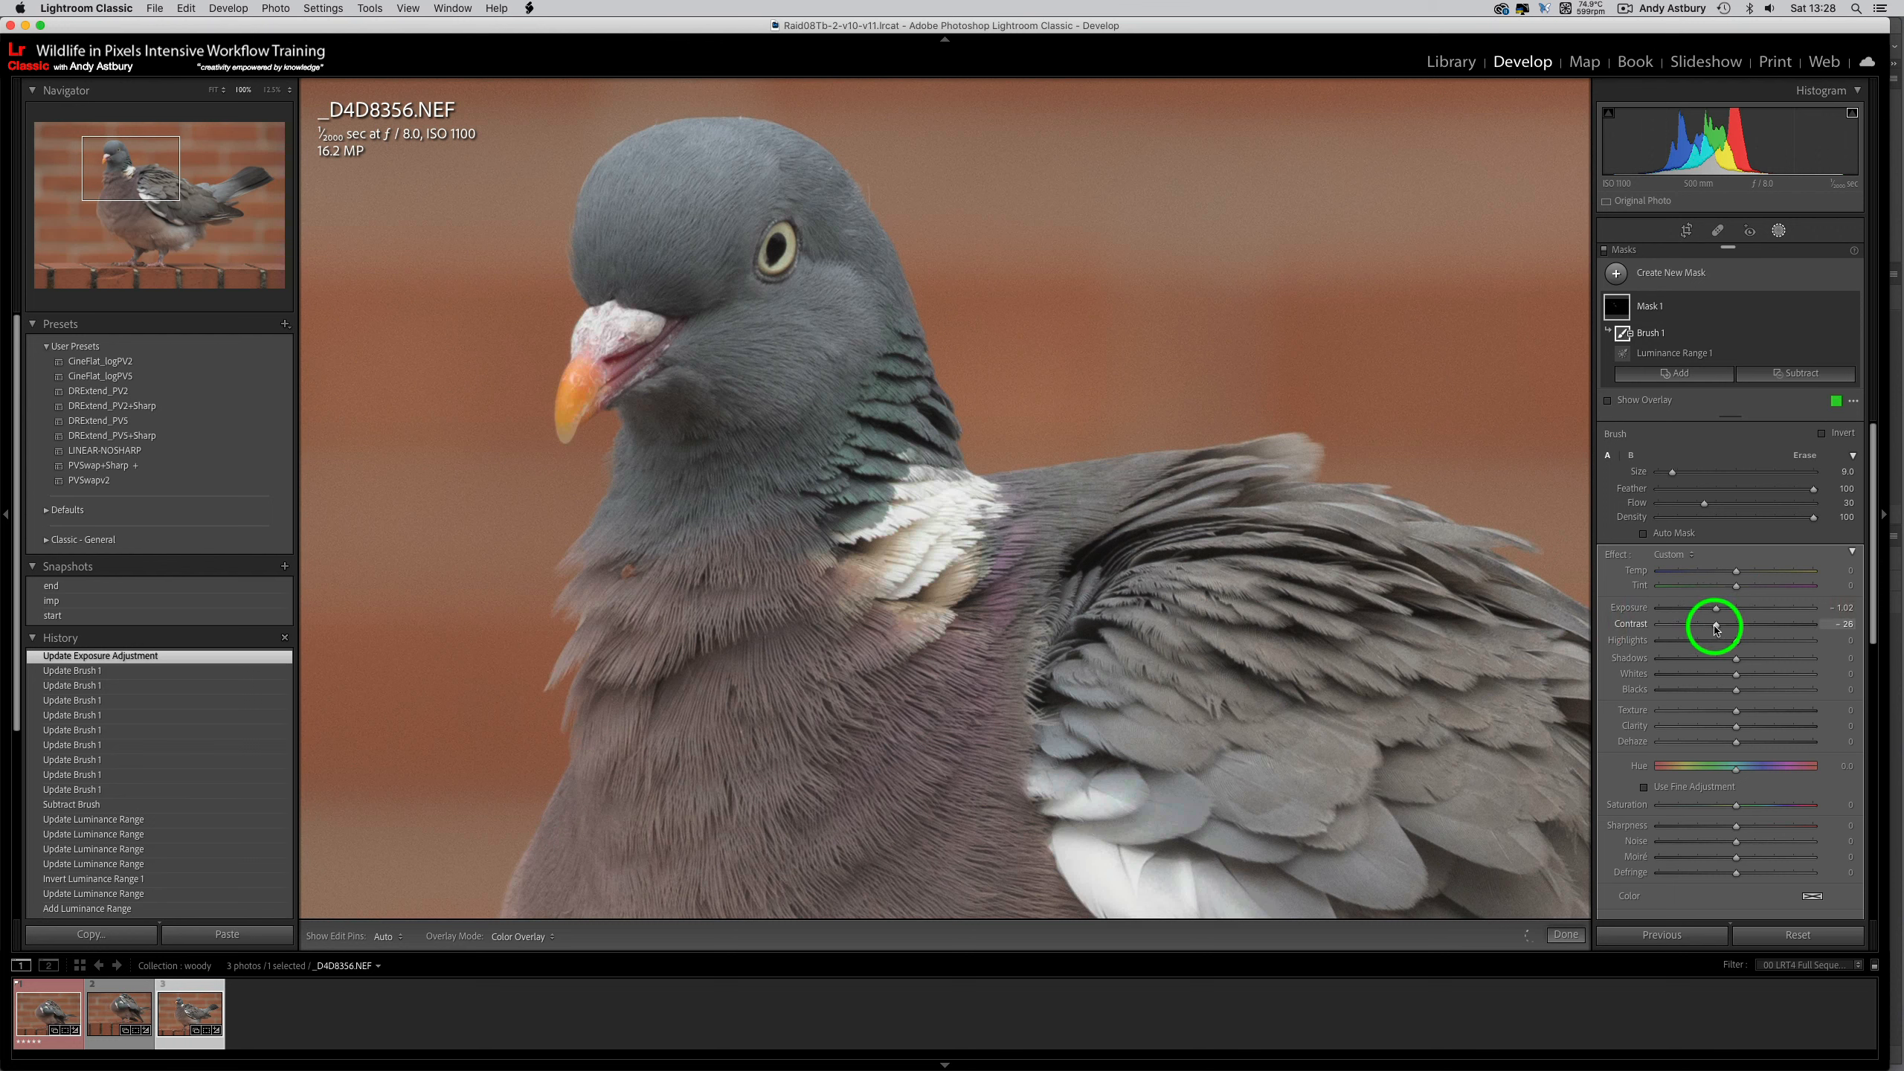
drag(1721, 628, 1718, 629)
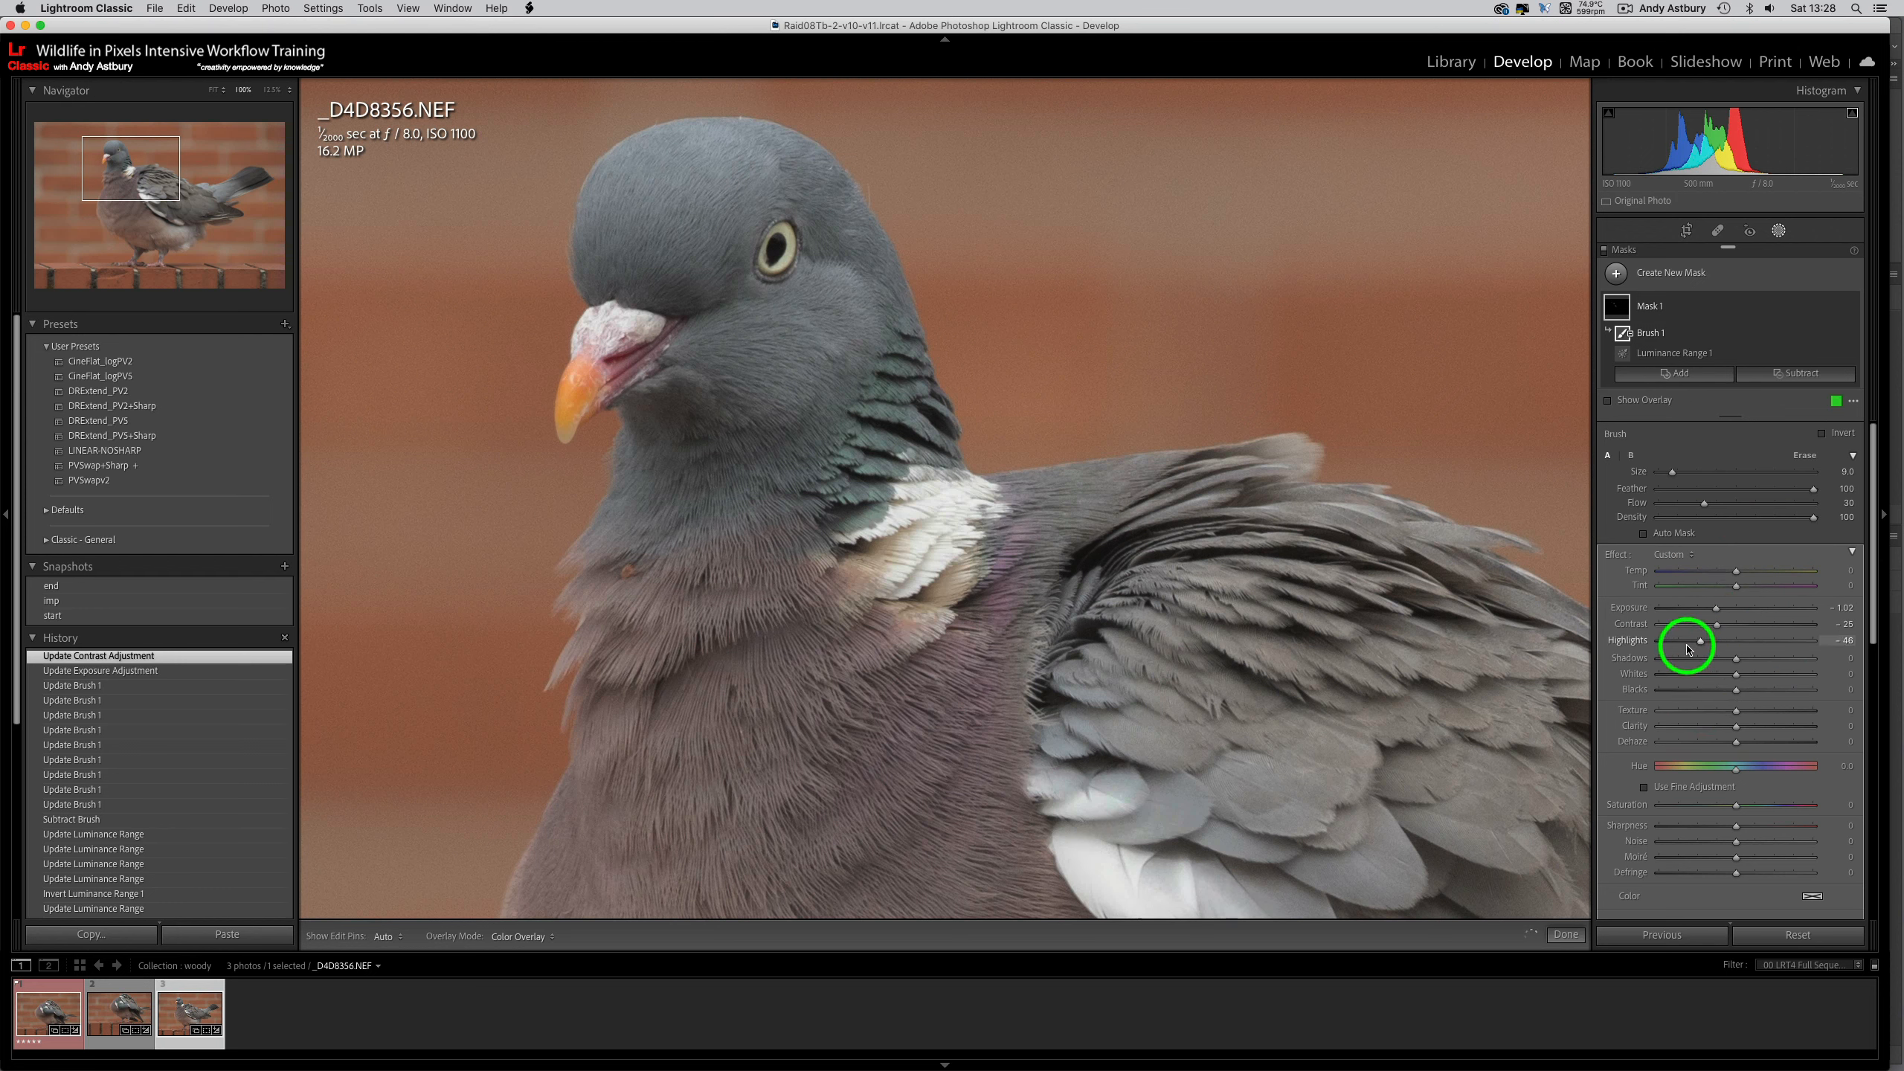
- Set the mask's Highlights to -100, Whites to -27 and Exposure to -1.28
mouse_move(1701, 647)
mouse_down()
mouse_move(1625, 660)
mouse_move(1700, 656)
mouse_move(1628, 659)
mouse_move(1730, 677)
mouse_move(1692, 678)
mouse_move(1714, 675)
mouse_up()
double_click(1652, 613)
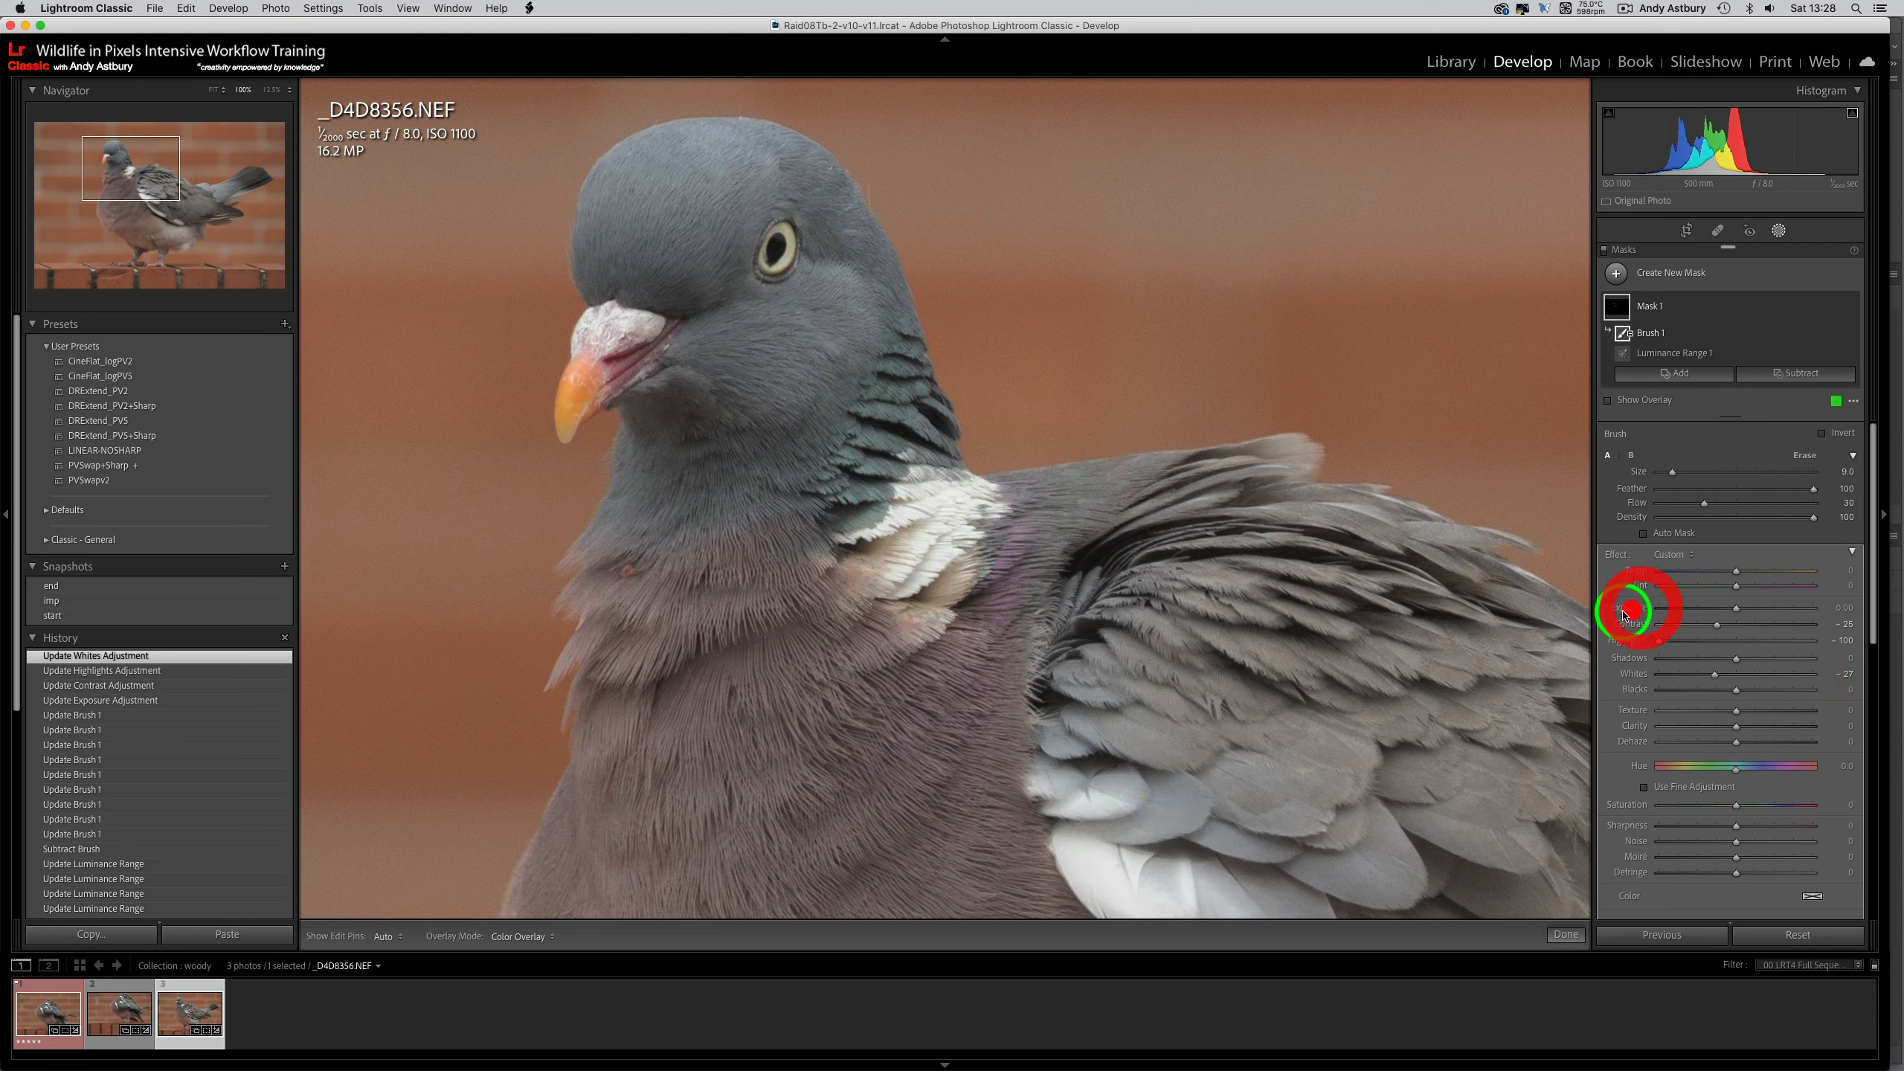
drag(1745, 606, 1711, 608)
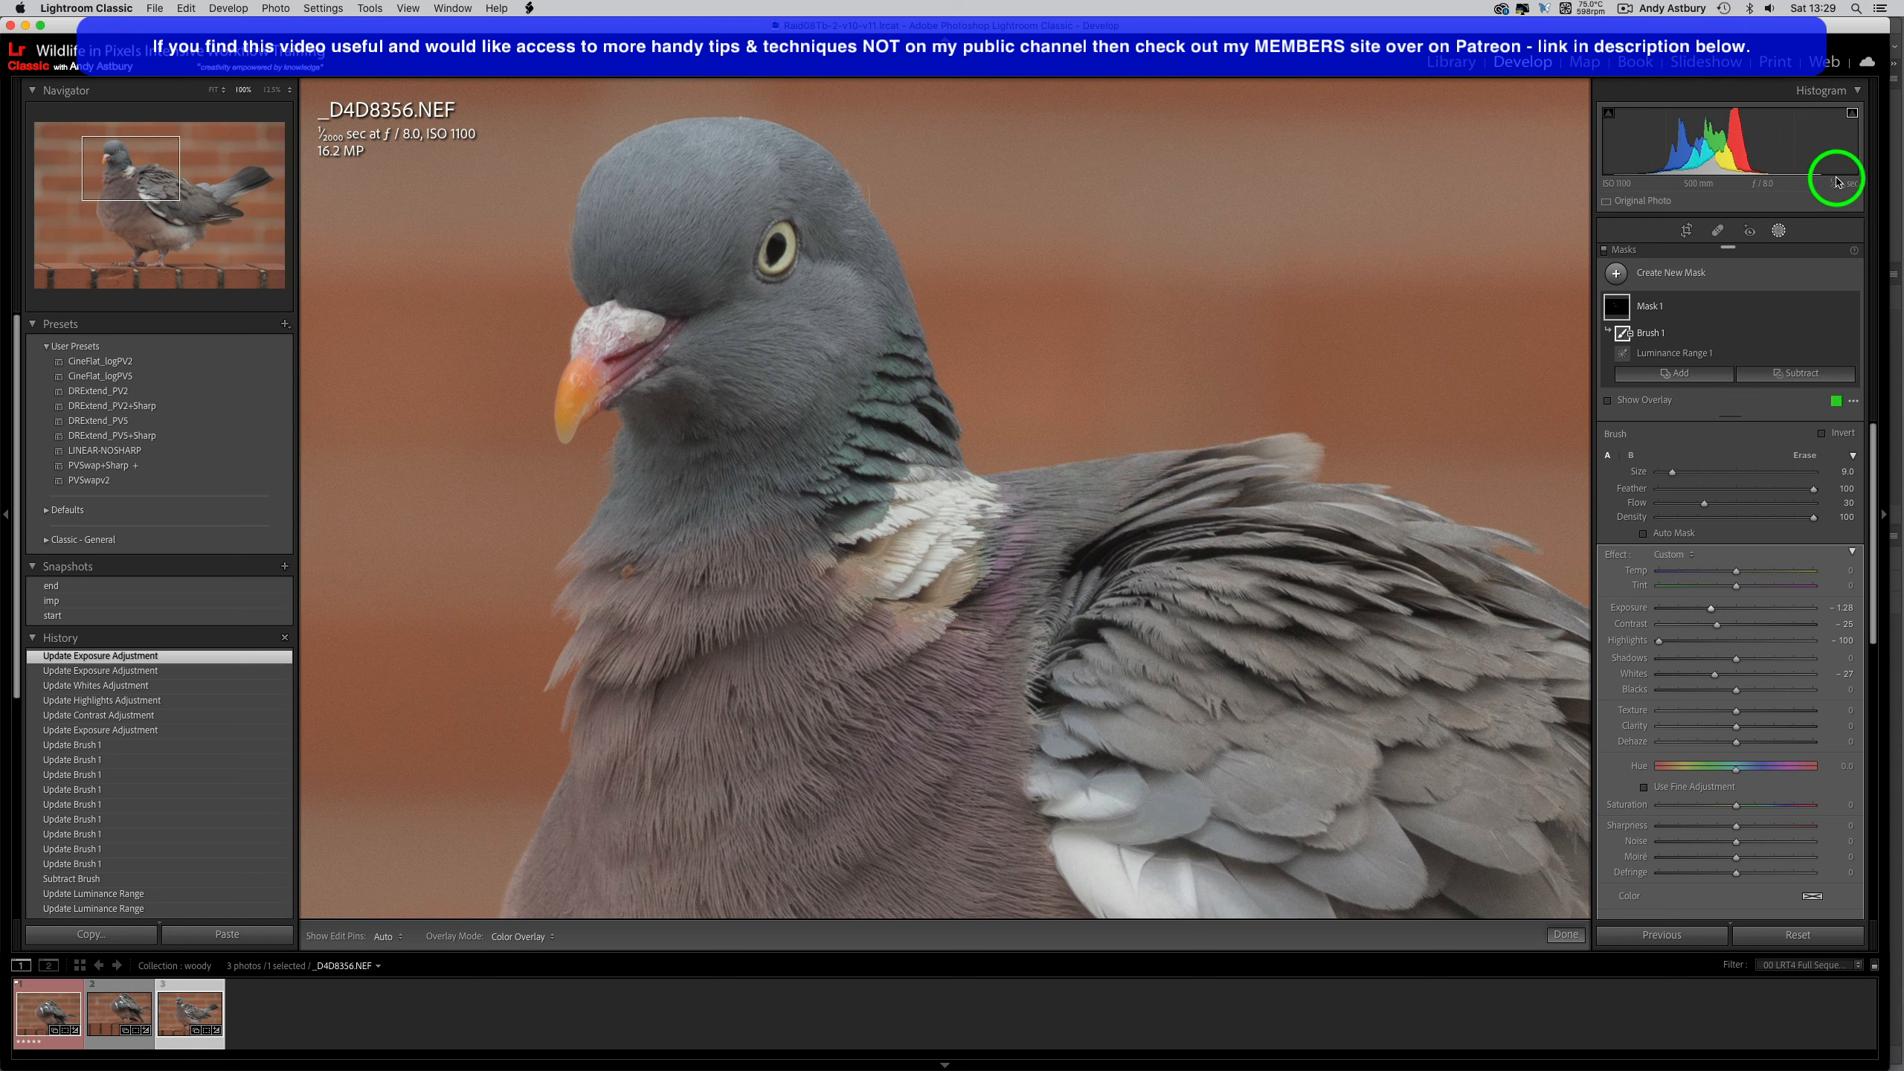
- Hide Mask 1 and show it again to compare the white feathers with and without the adjustment
mouse_move(1843, 339)
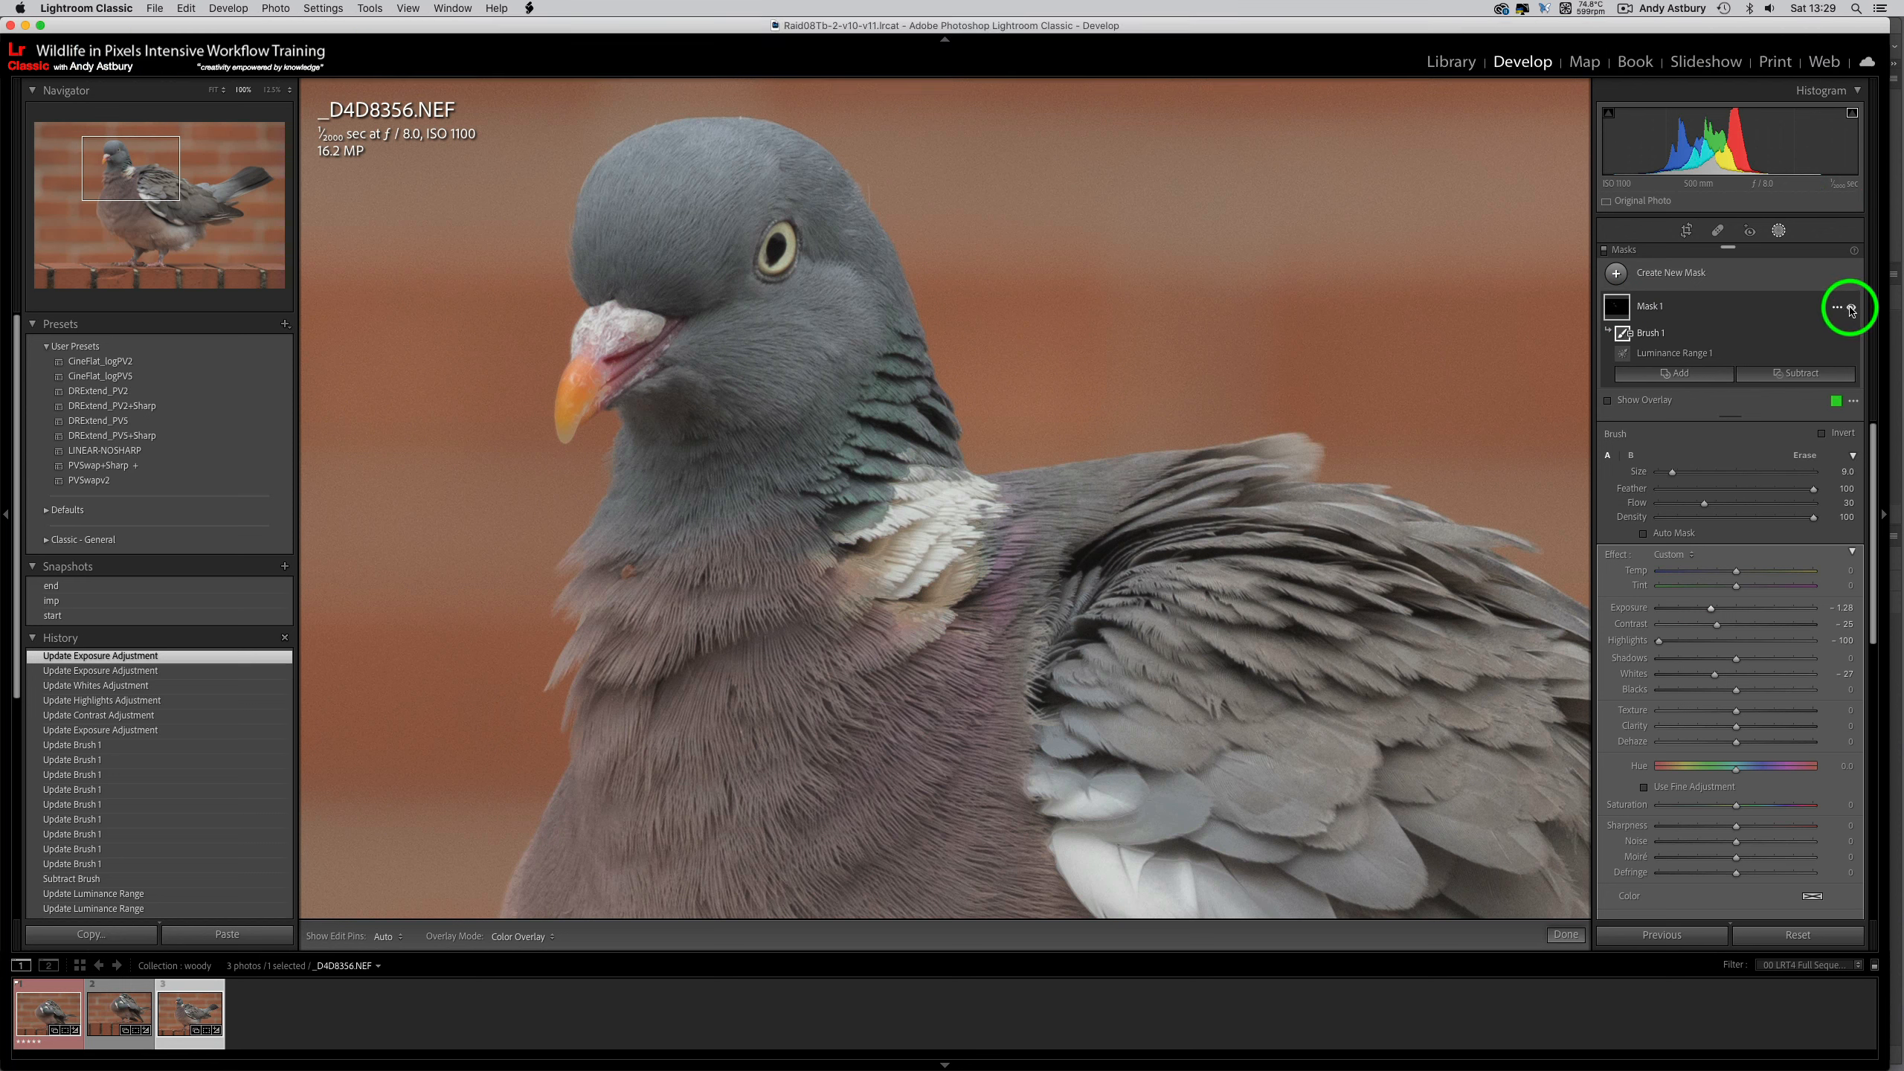
click(1849, 308)
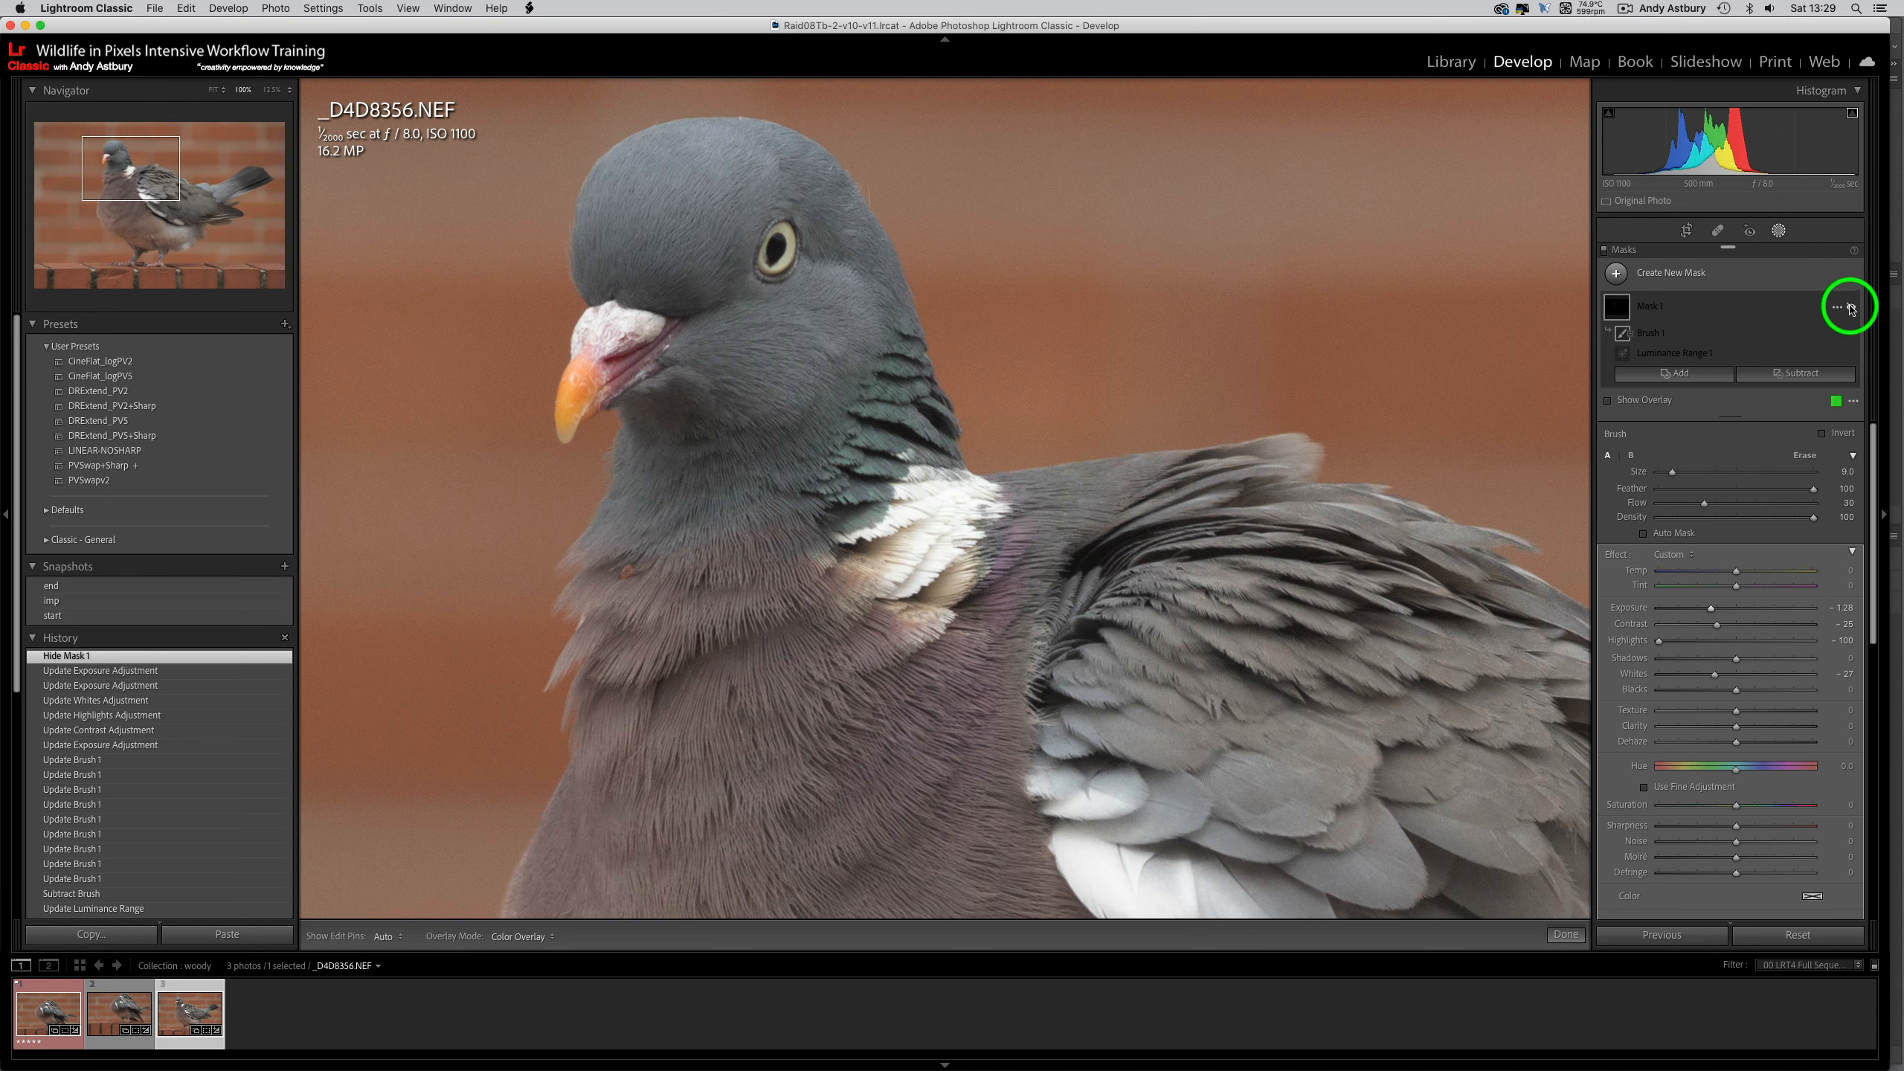
click(1849, 309)
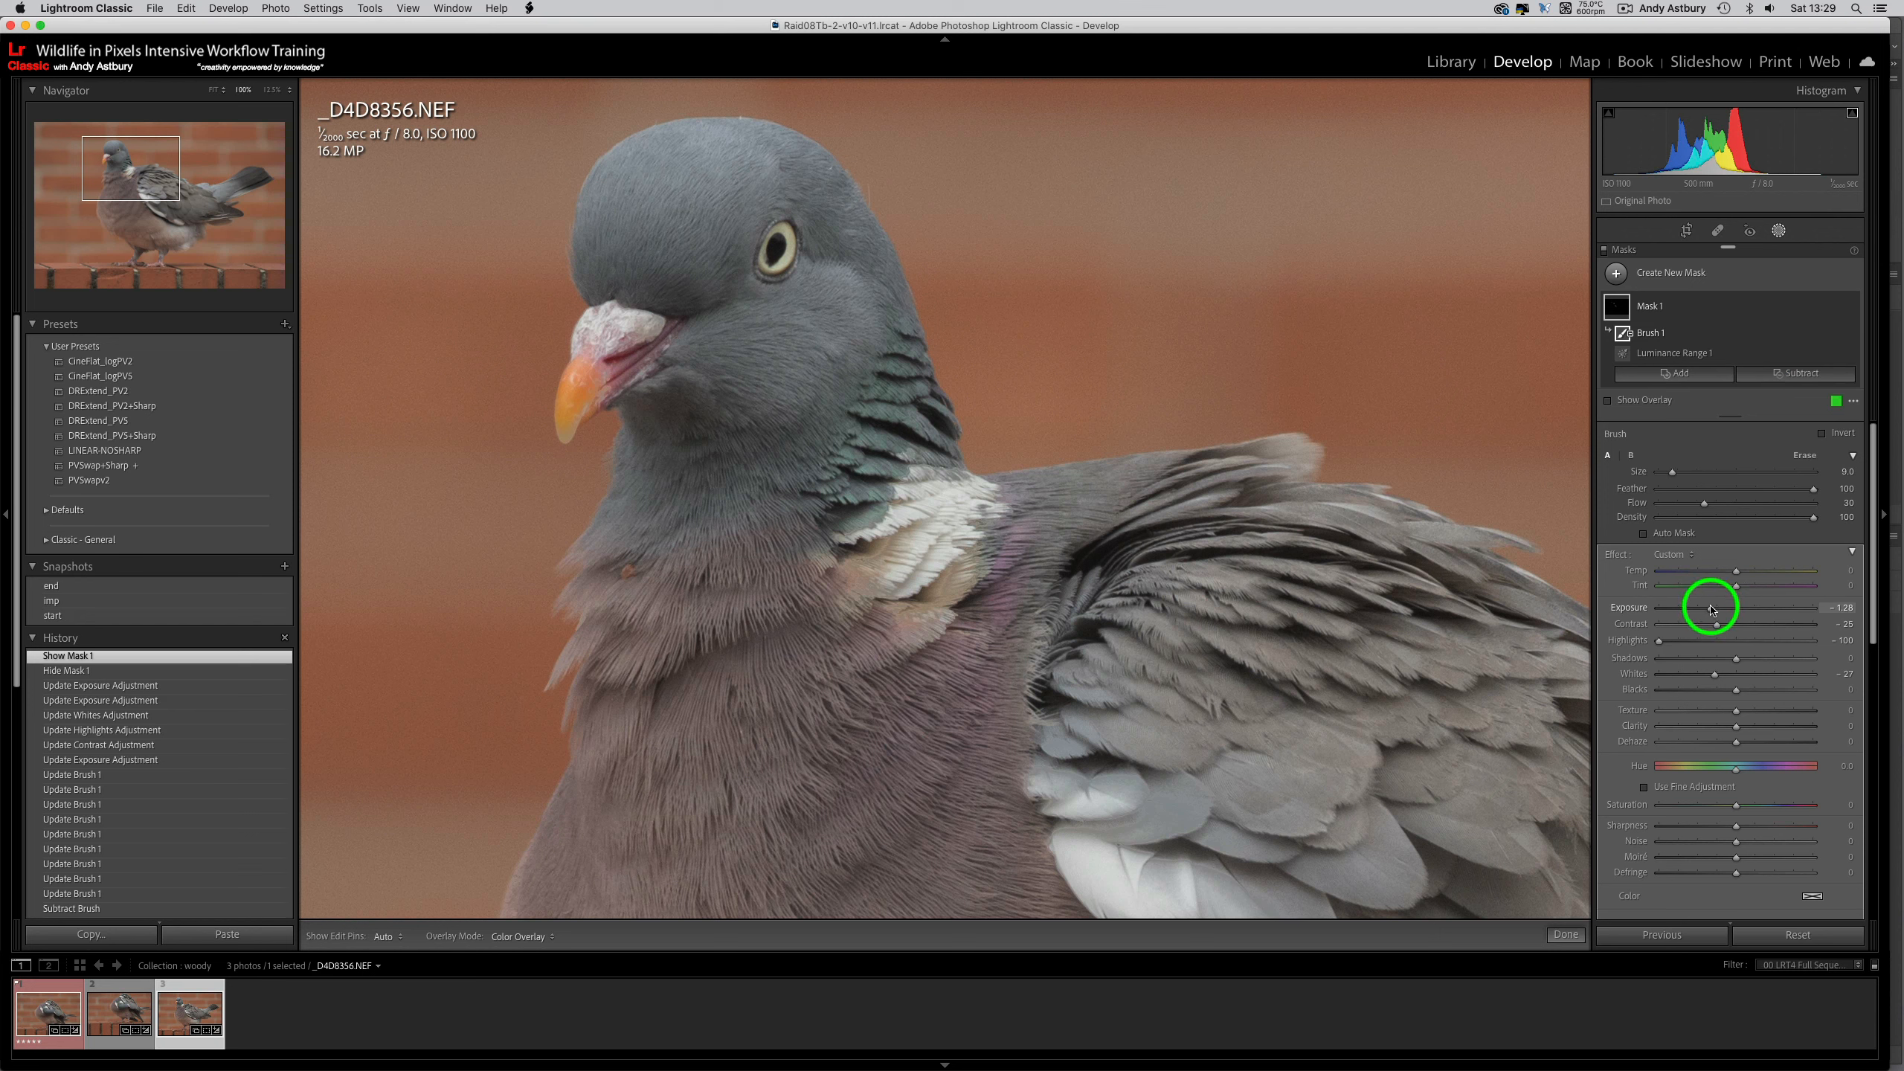
- Set the feather mask's Exposure to -0.68 and finish masking
drag(1711, 608, 1722, 609)
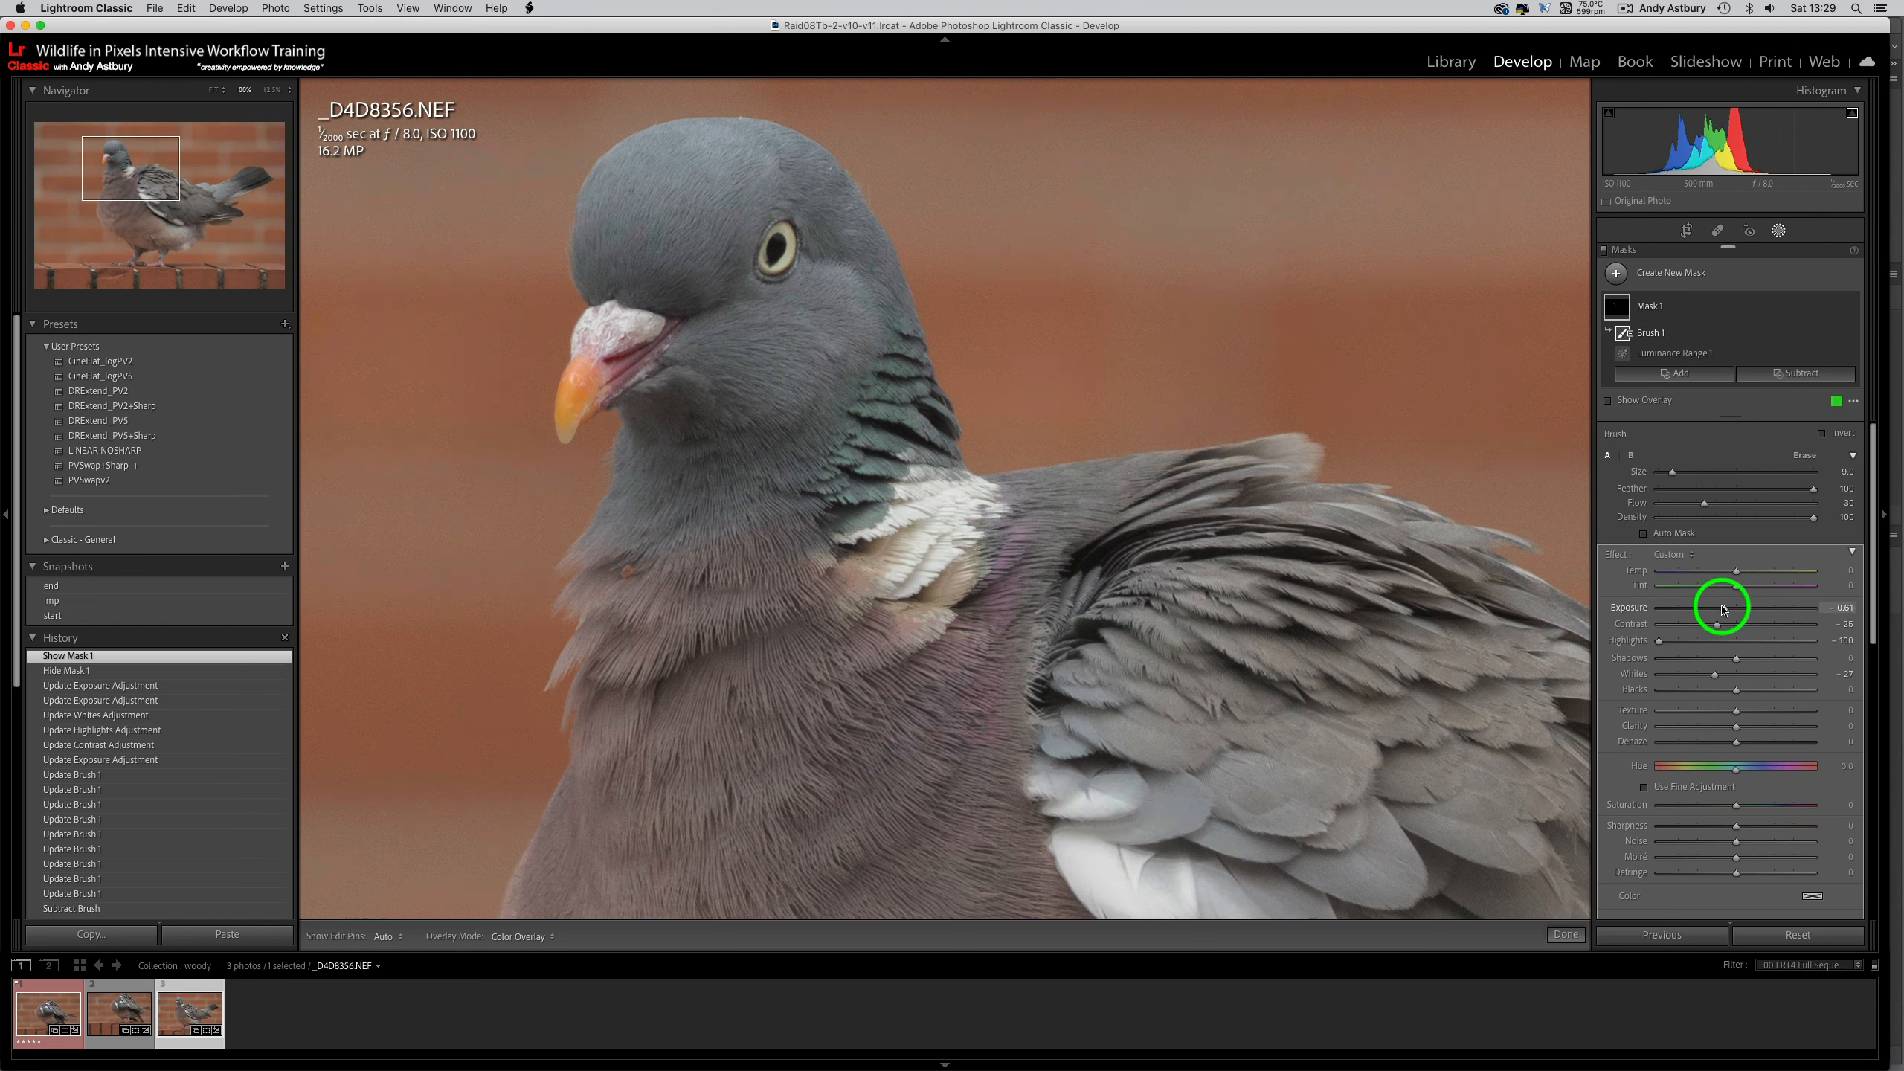
click(1717, 610)
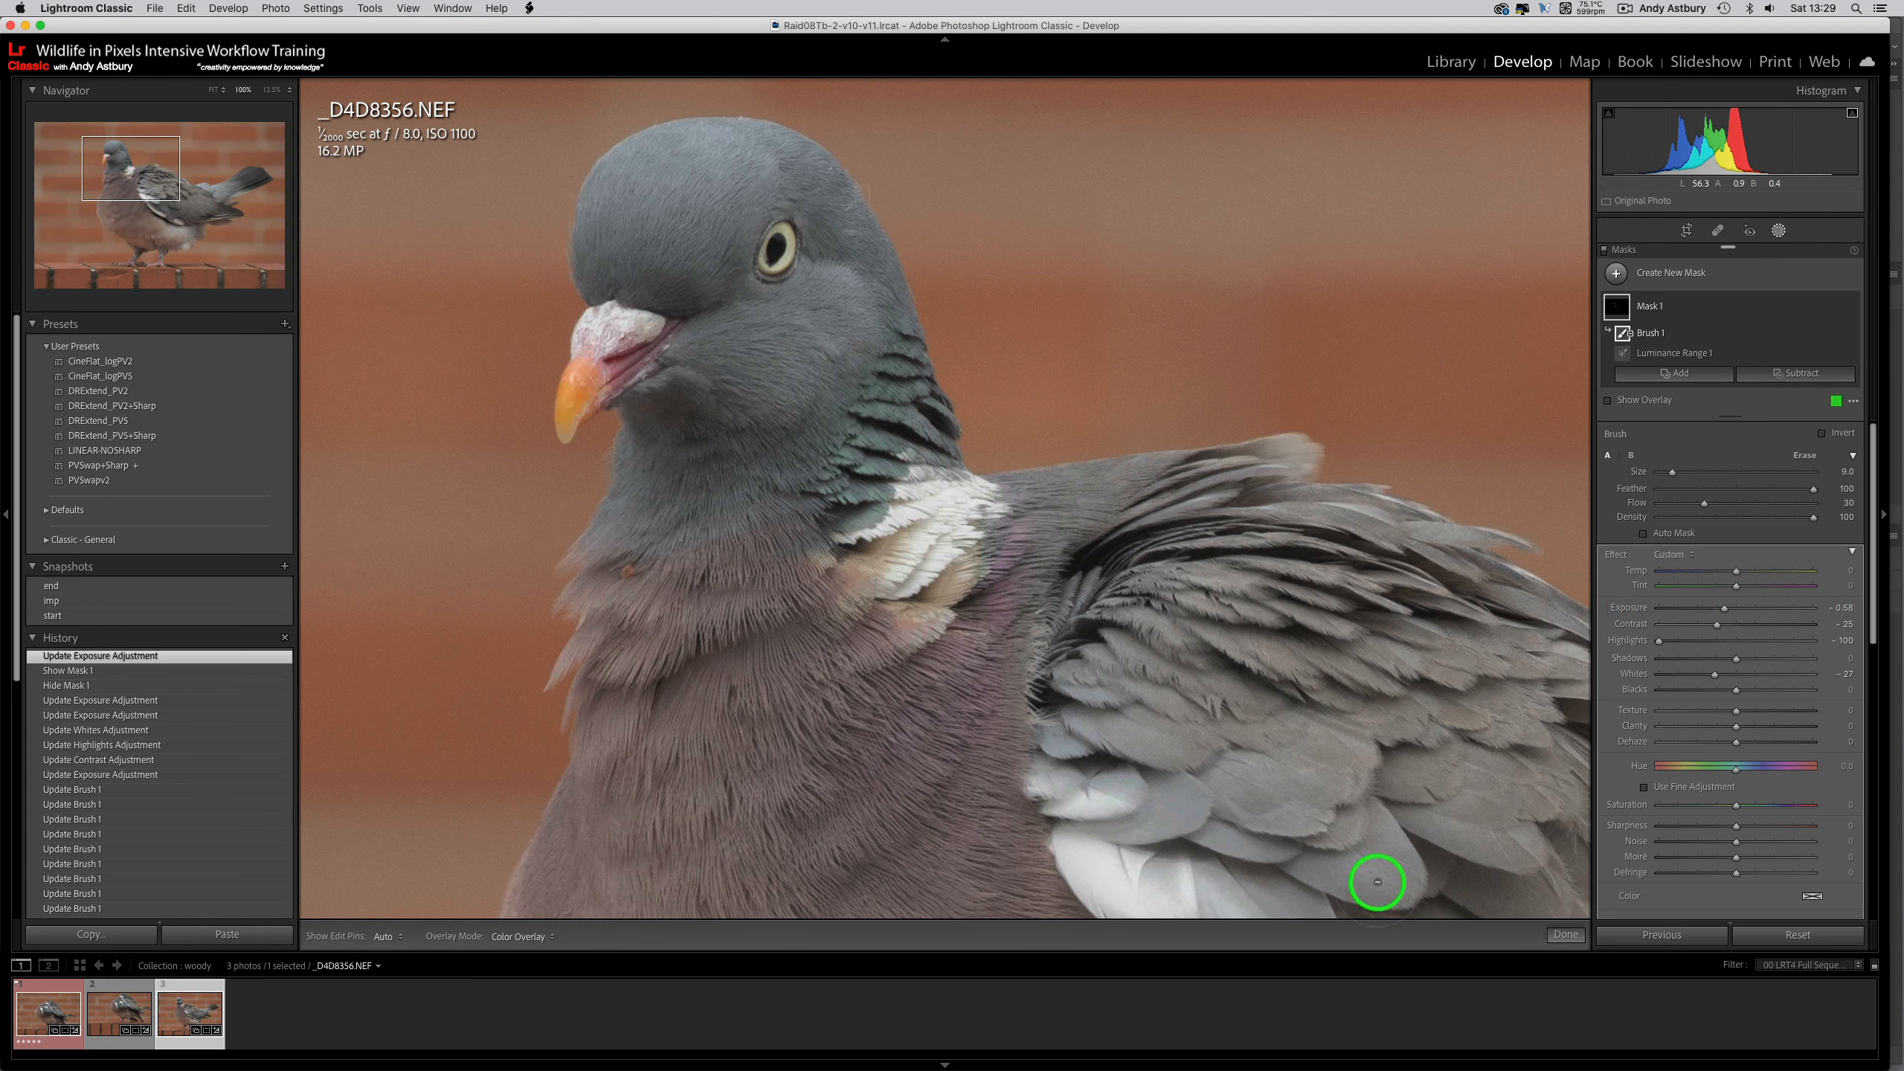
click(1553, 938)
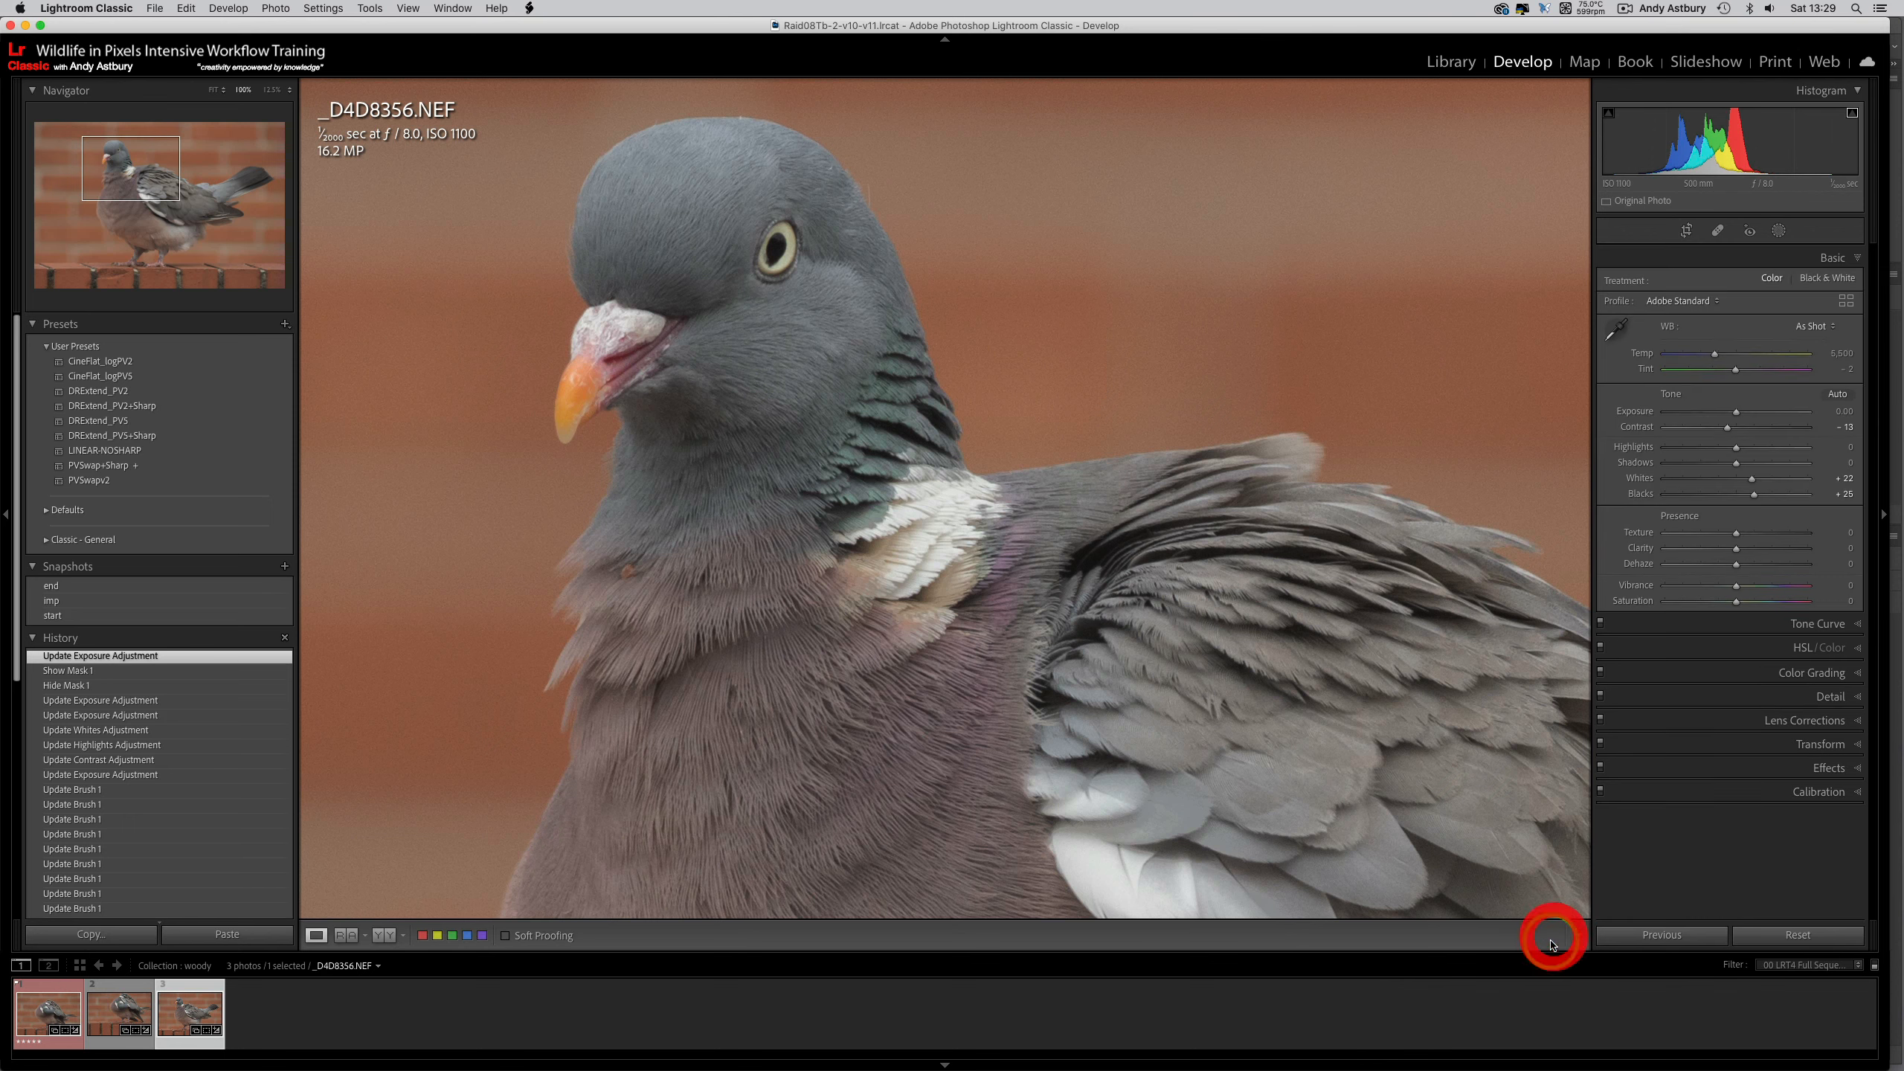
- Fit the whole pigeon photo in view and create a new mask with Select Subject
click(214, 89)
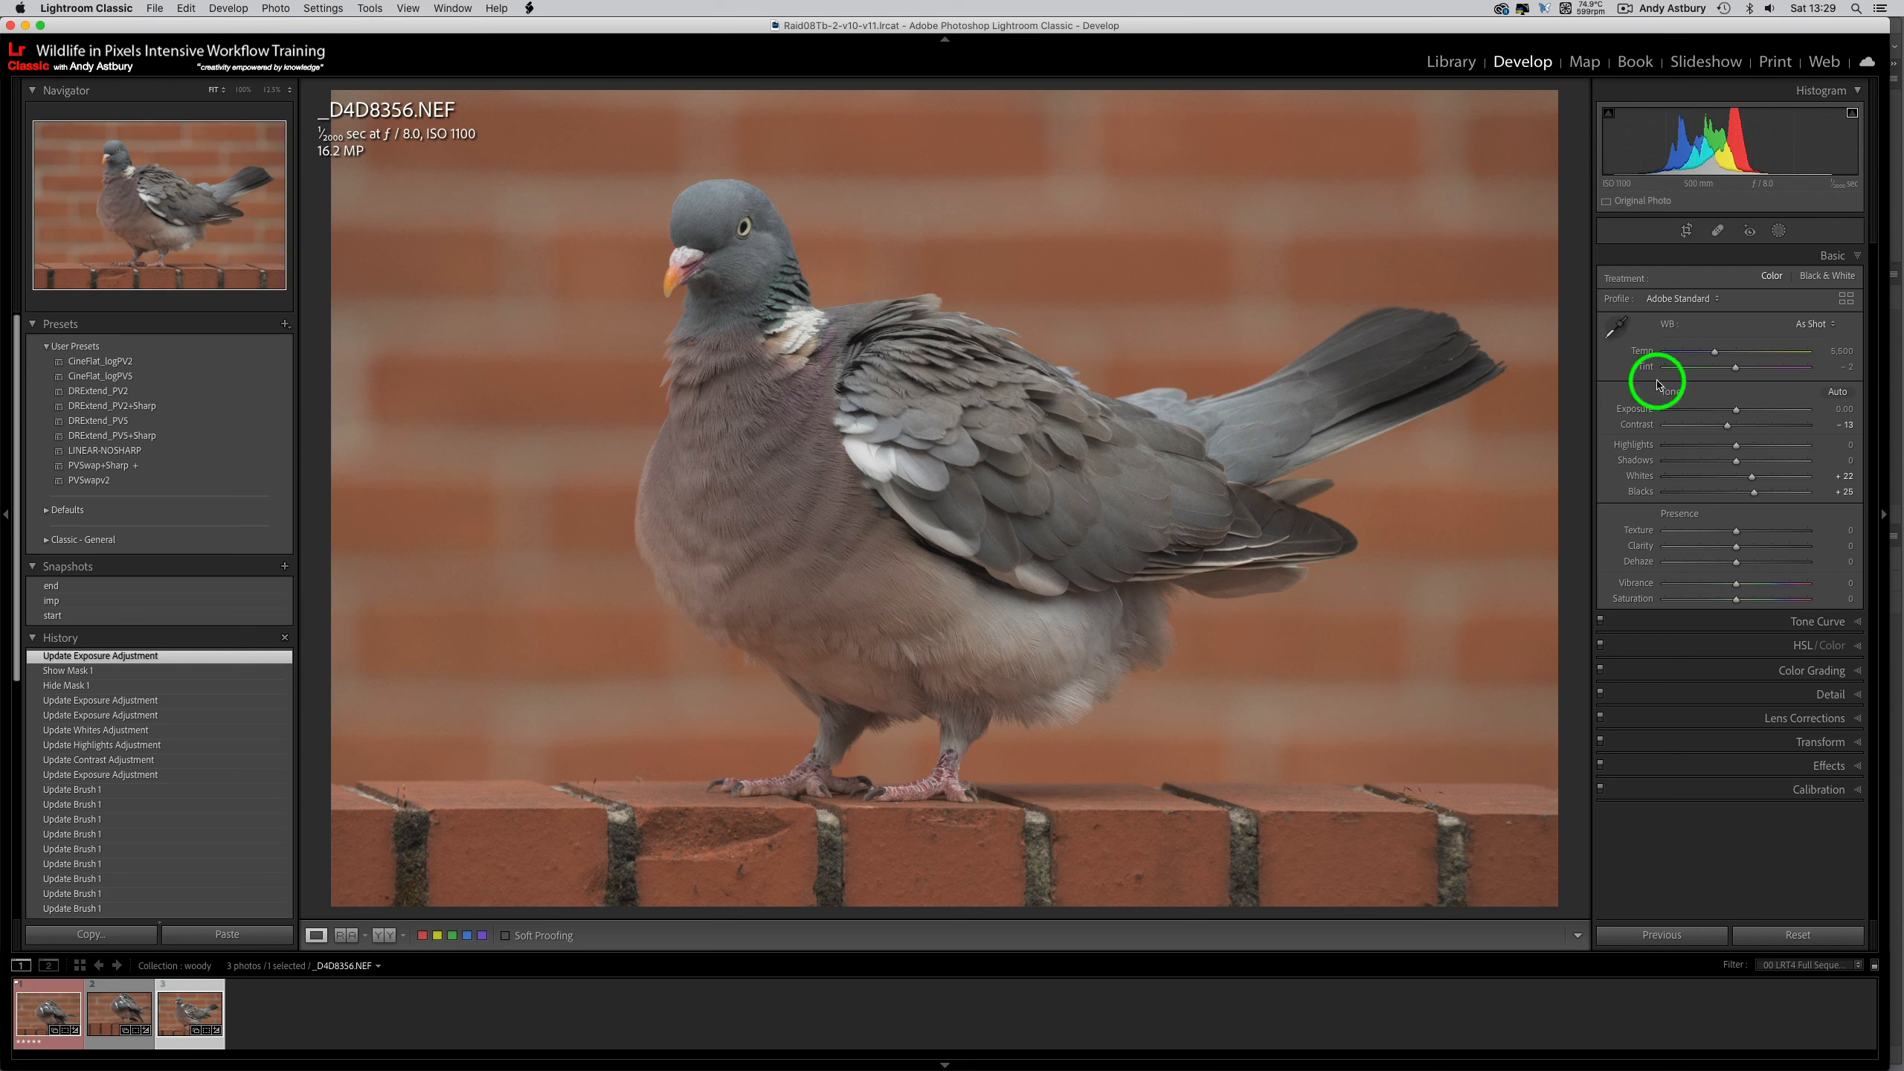
click(1779, 231)
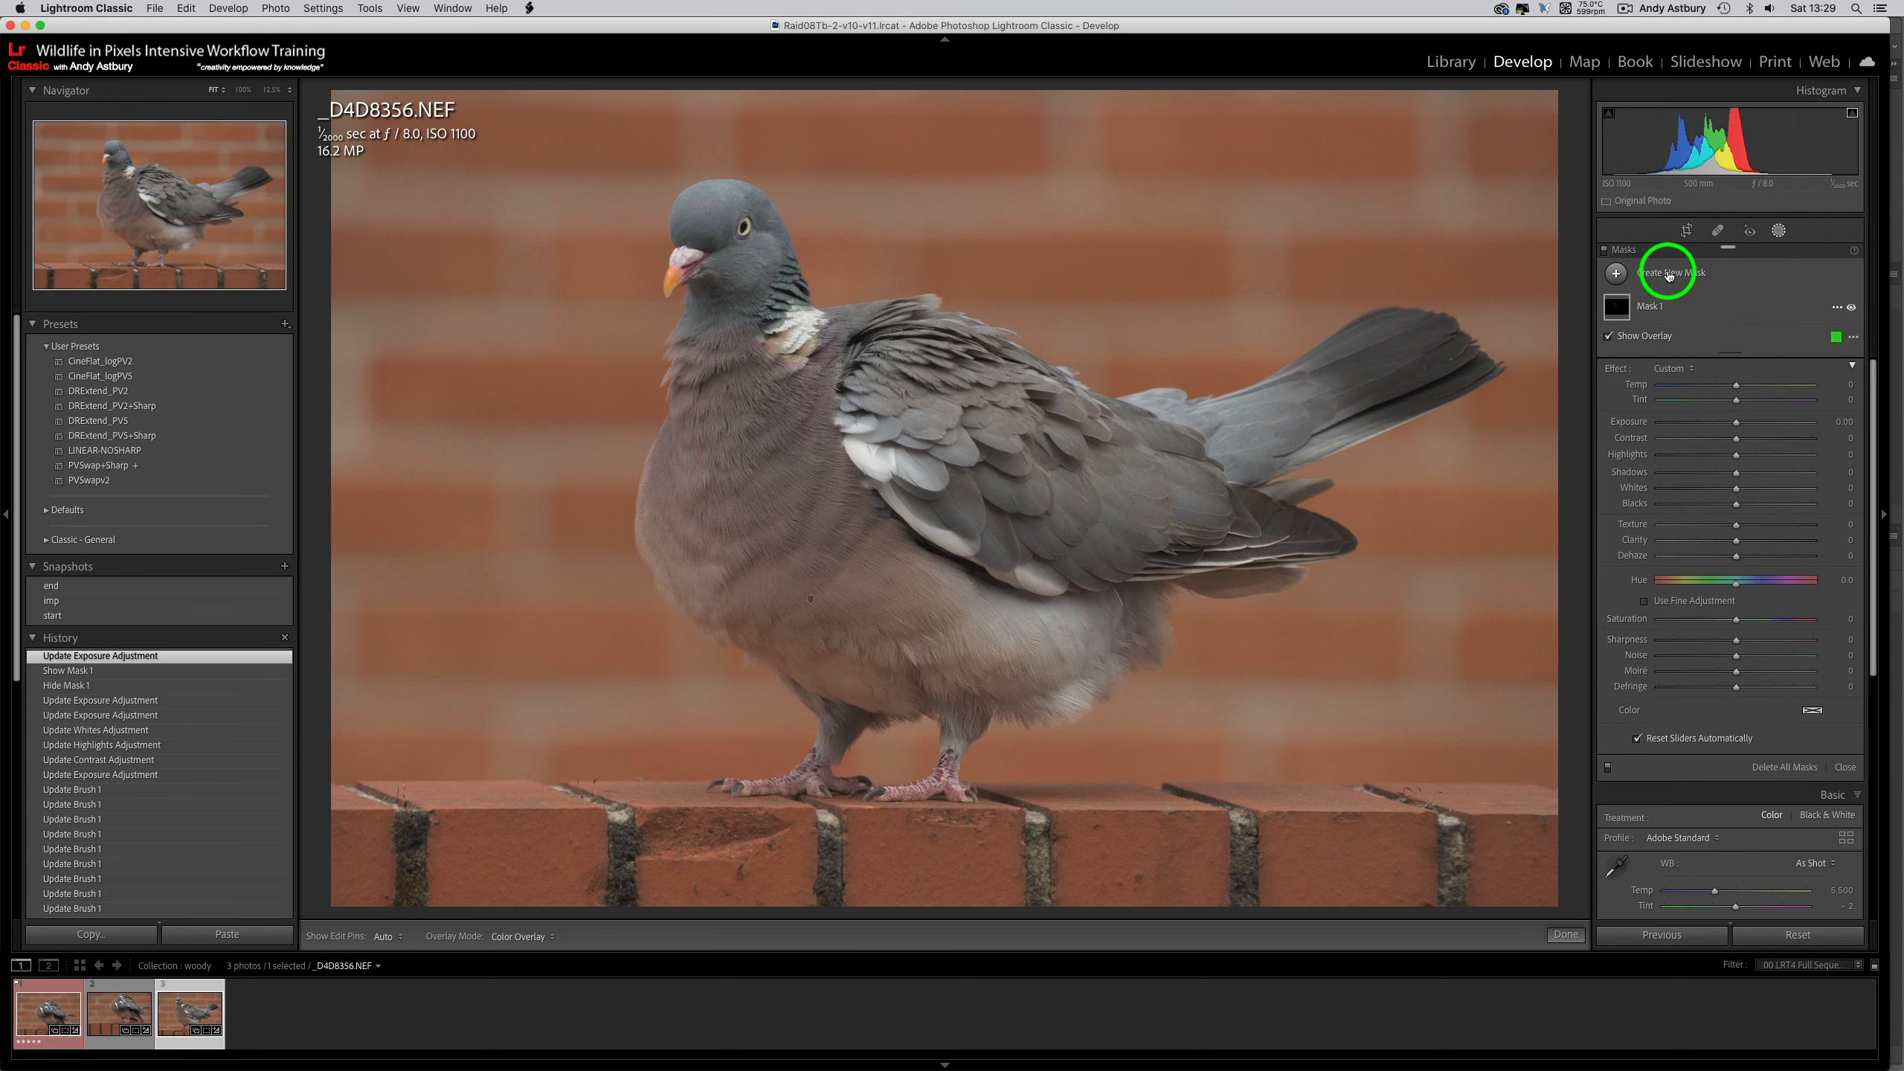
click(1615, 272)
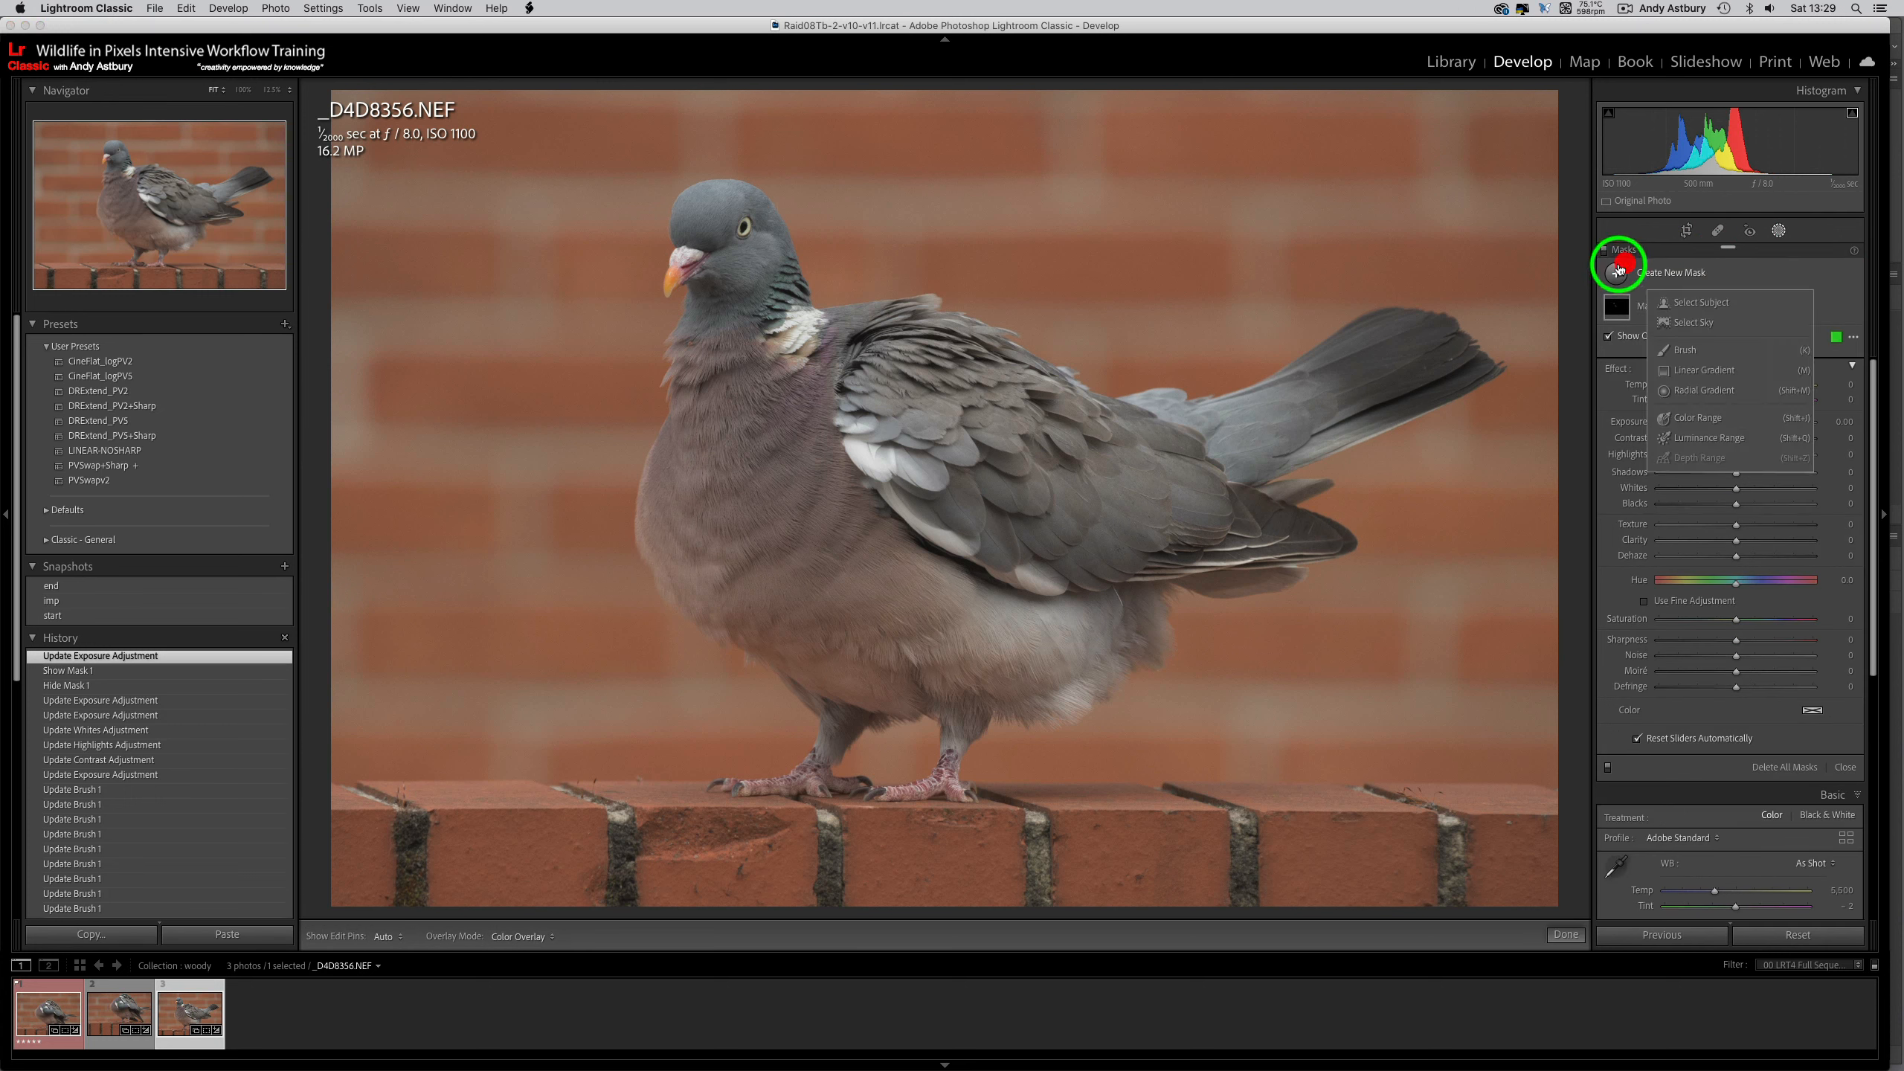
click(1675, 304)
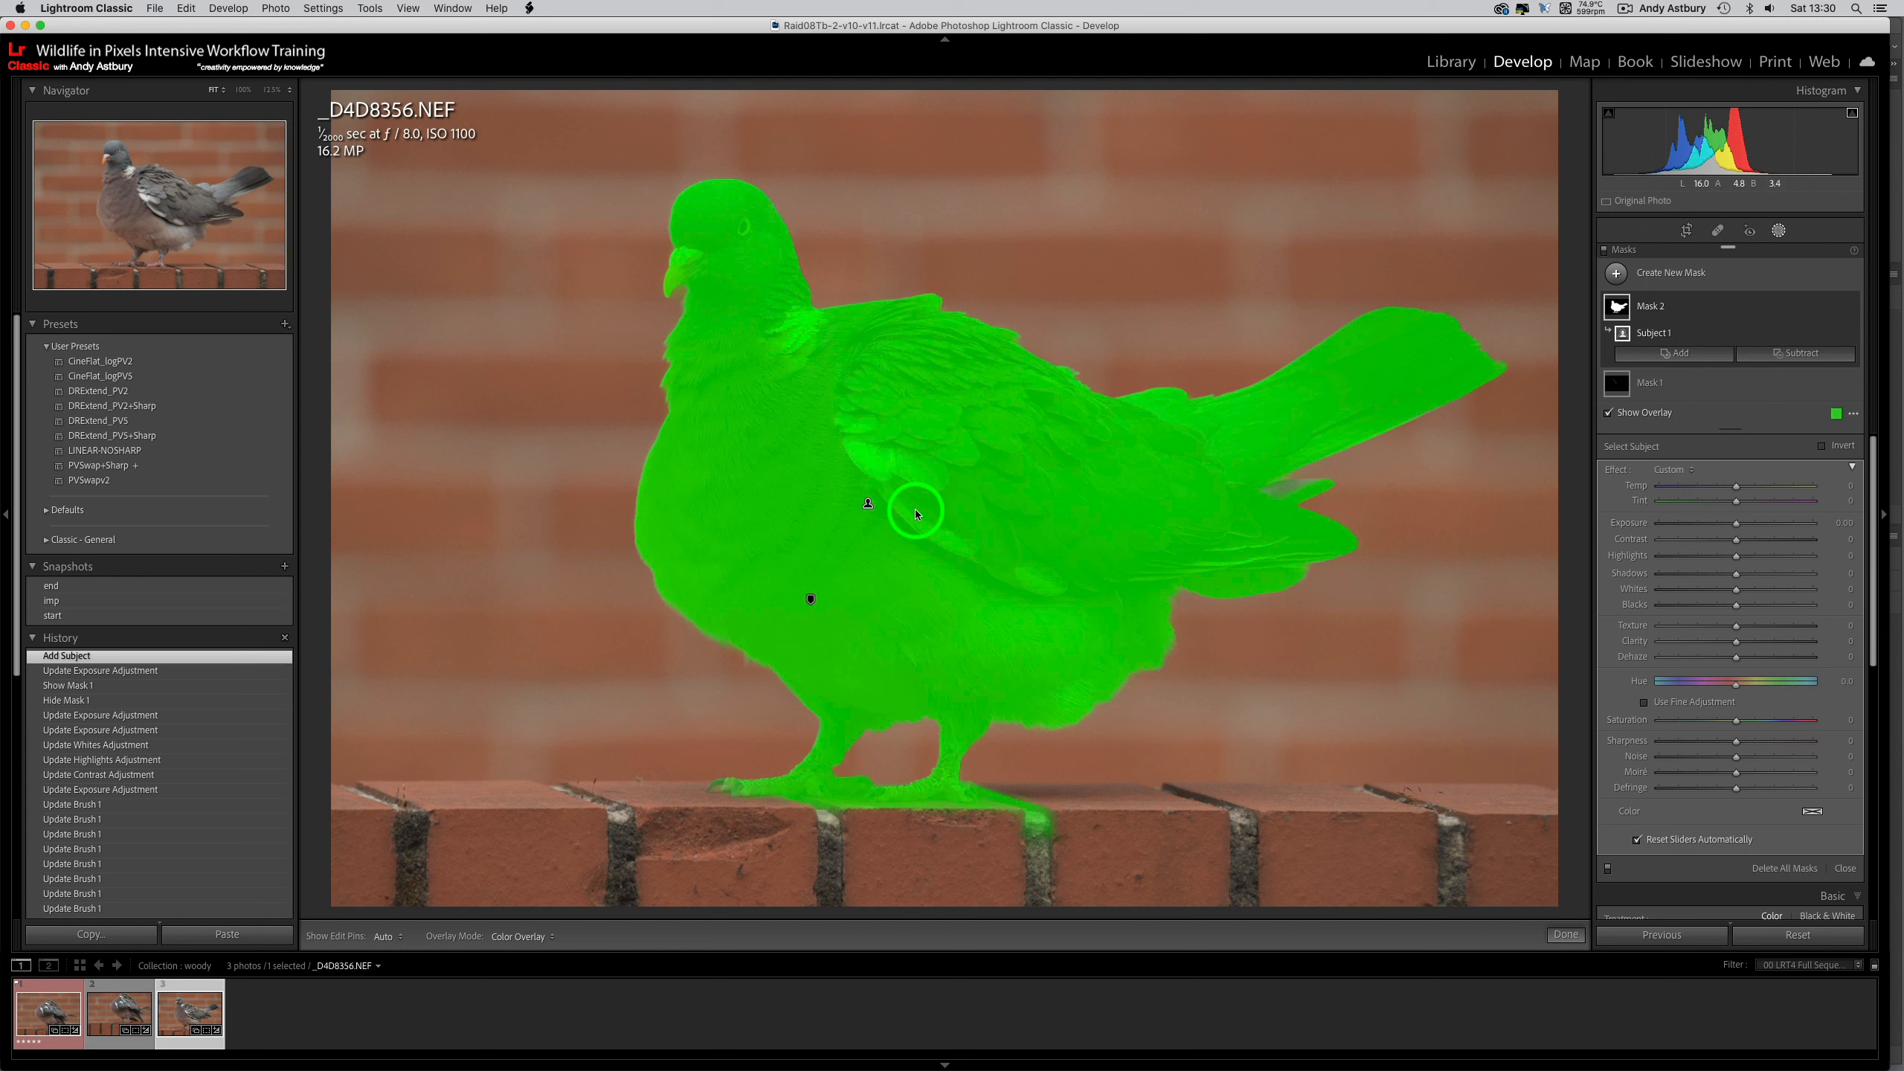
click(1783, 351)
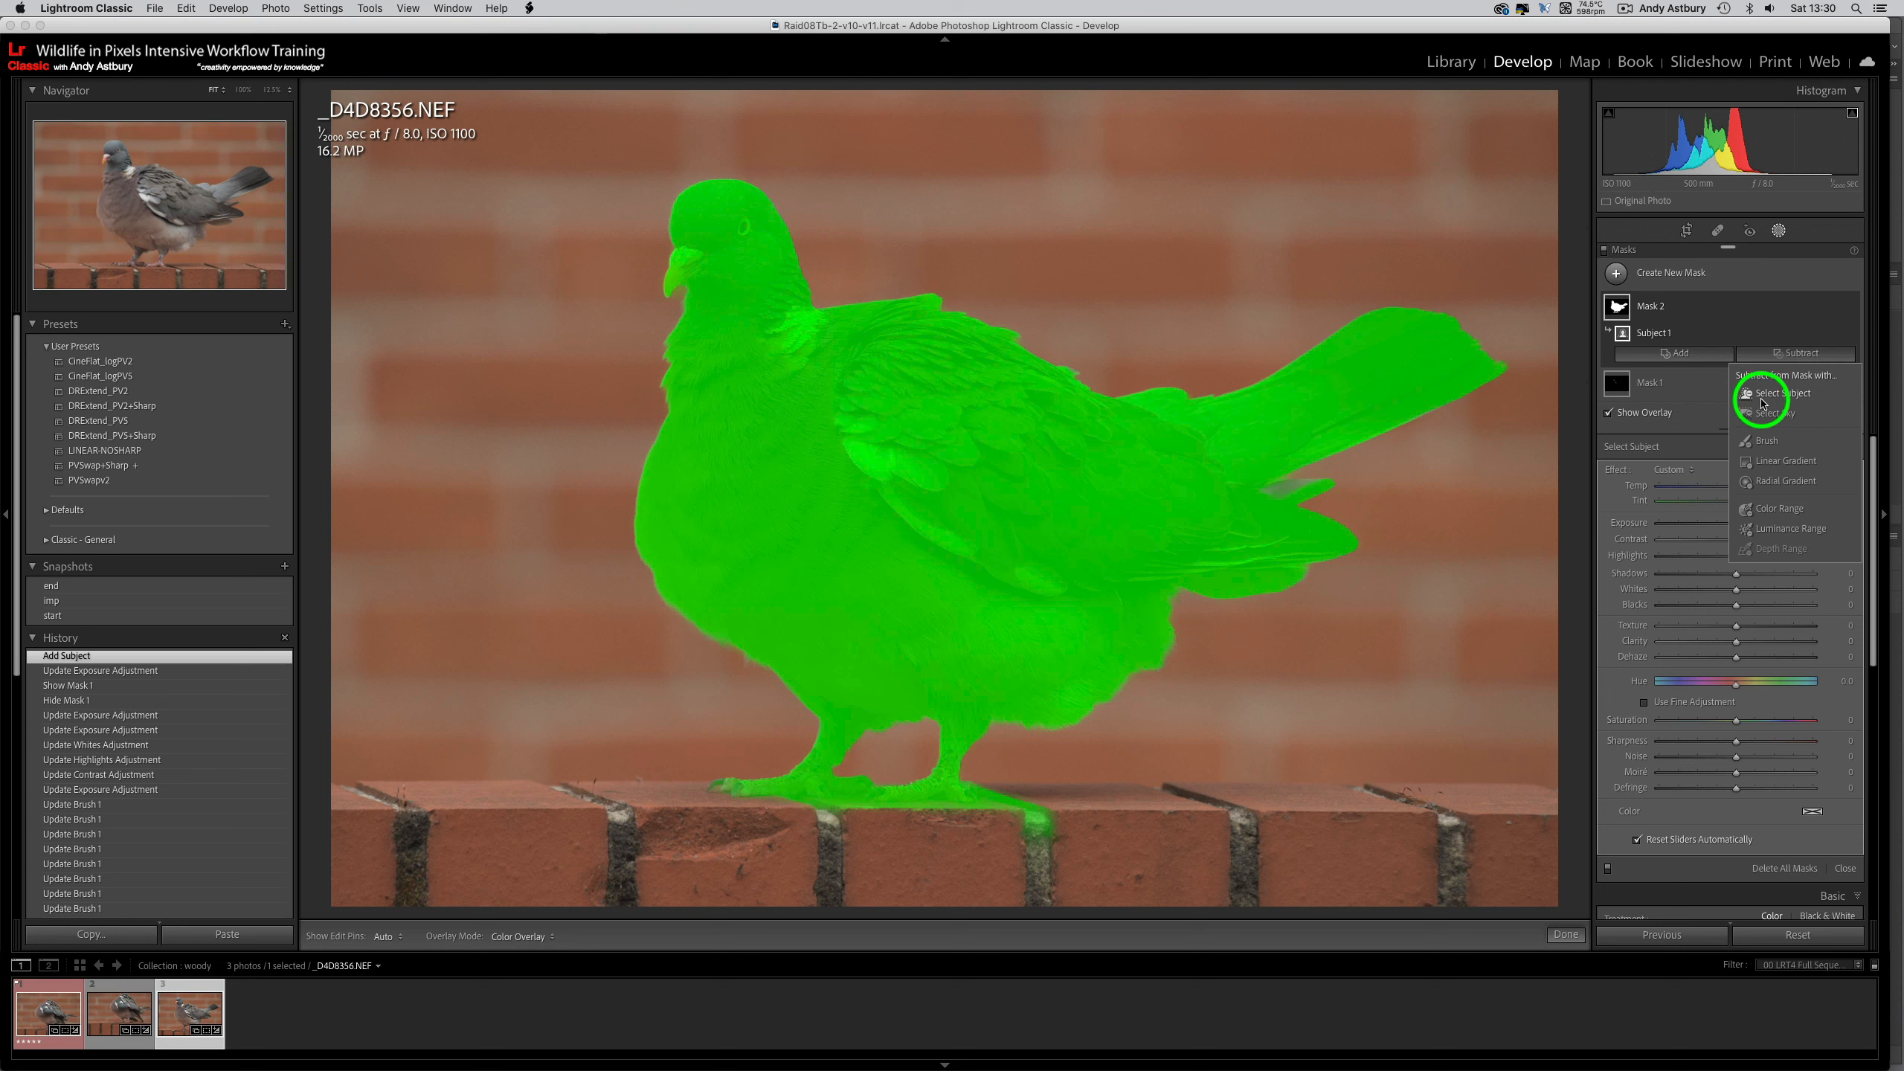
click(1764, 394)
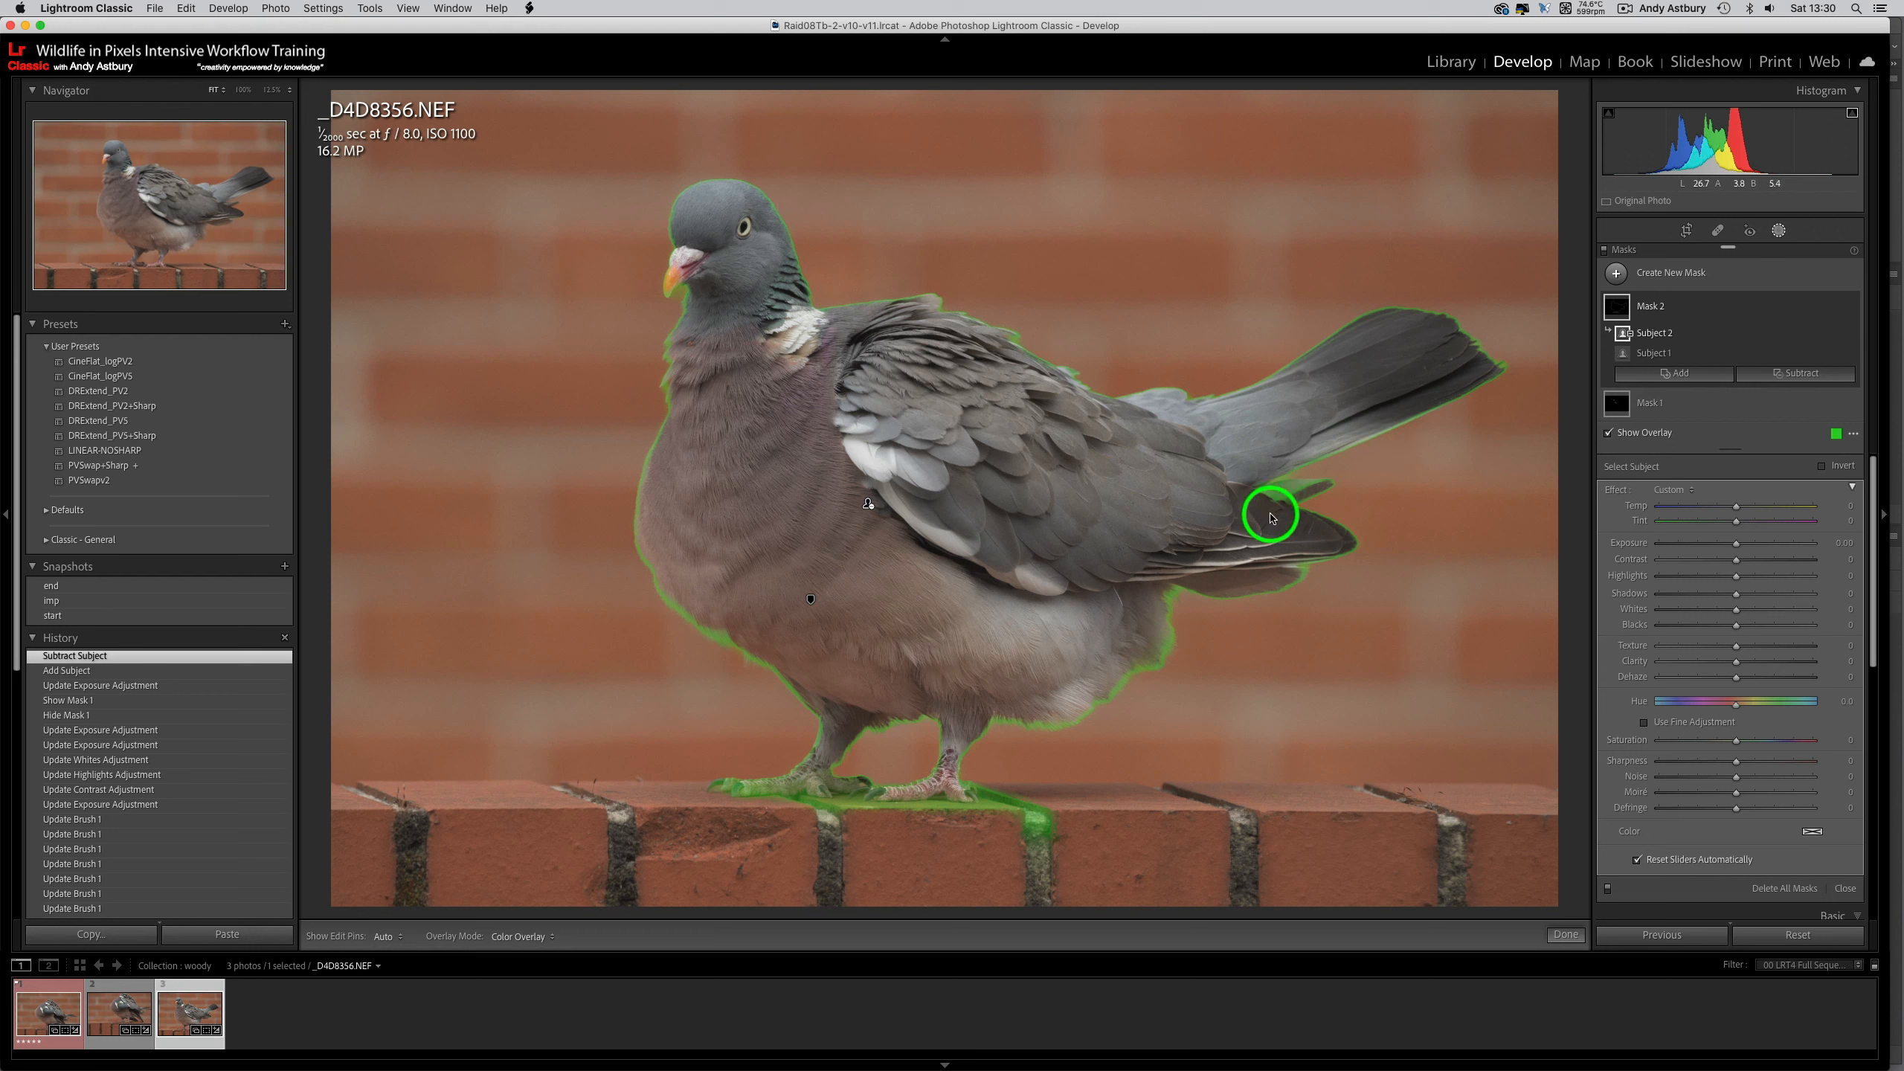
key(apostrophe)
key(apostrophe)
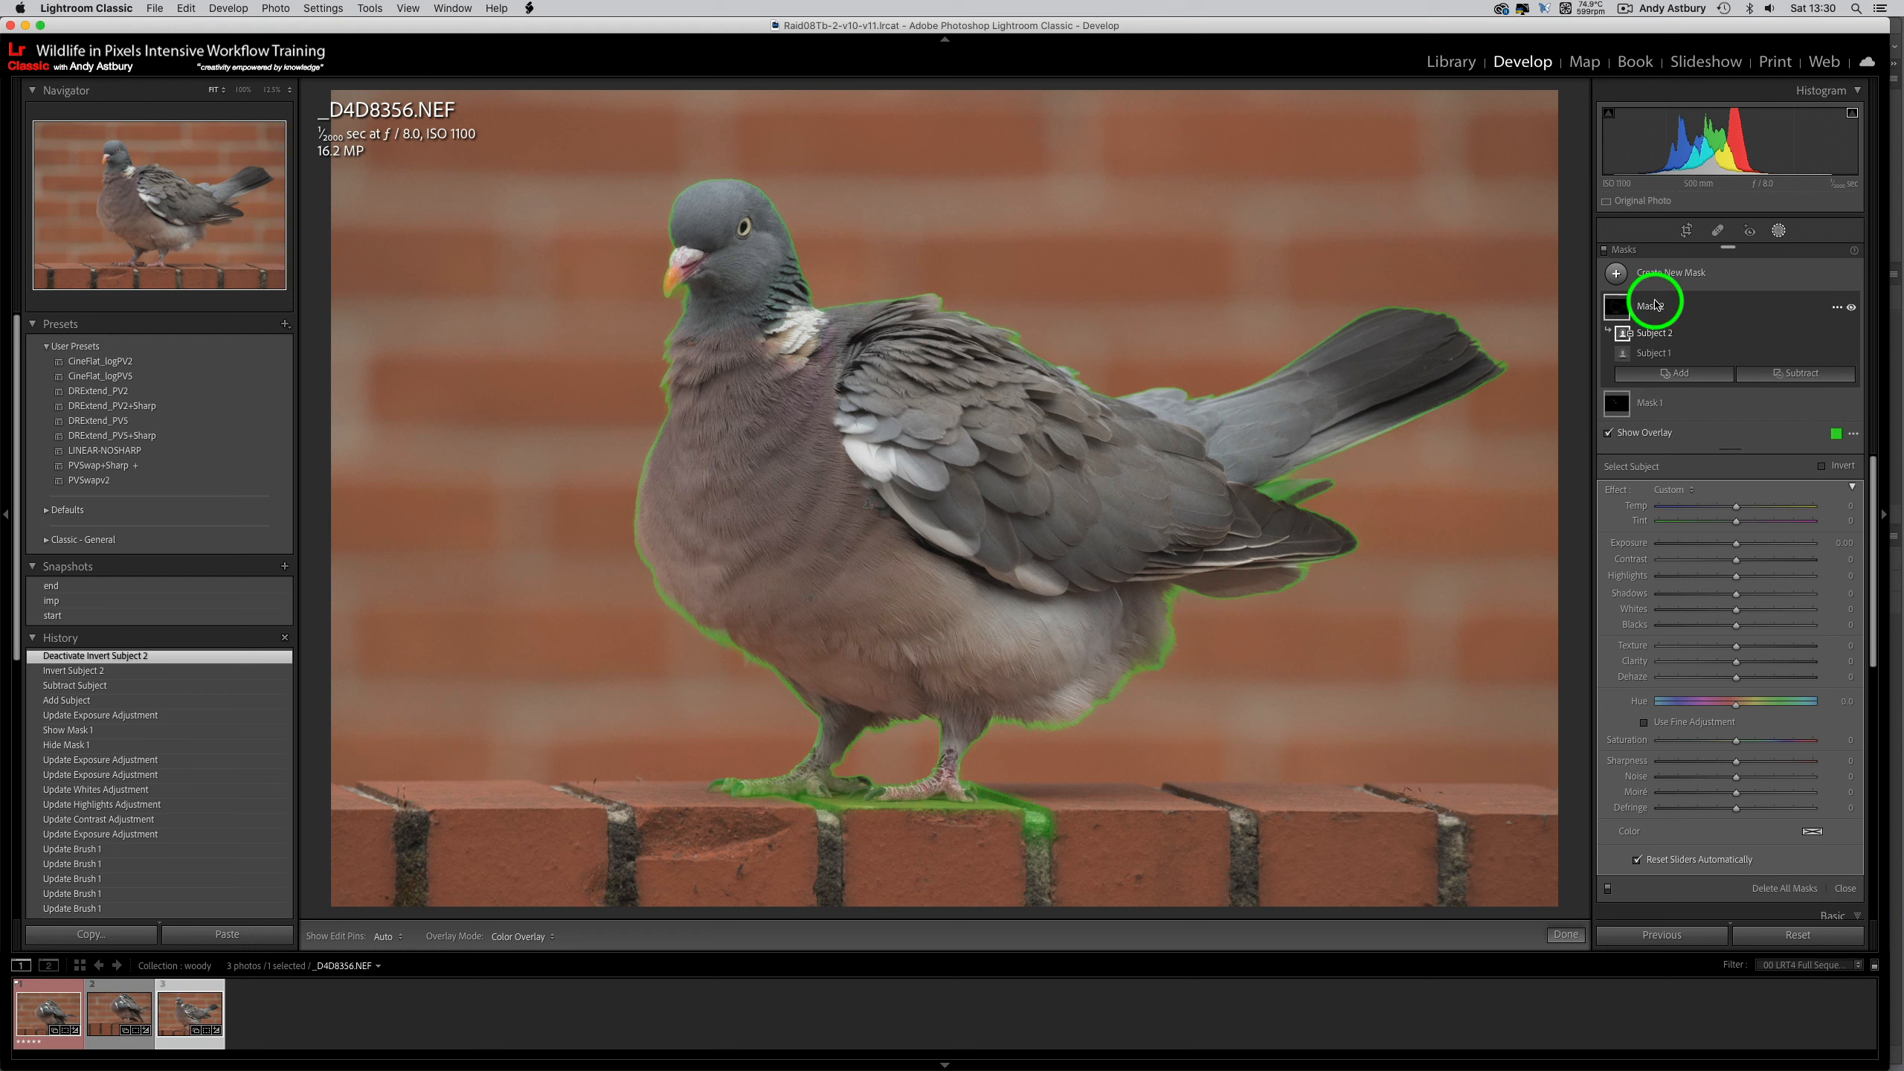
mouse_move(1649, 300)
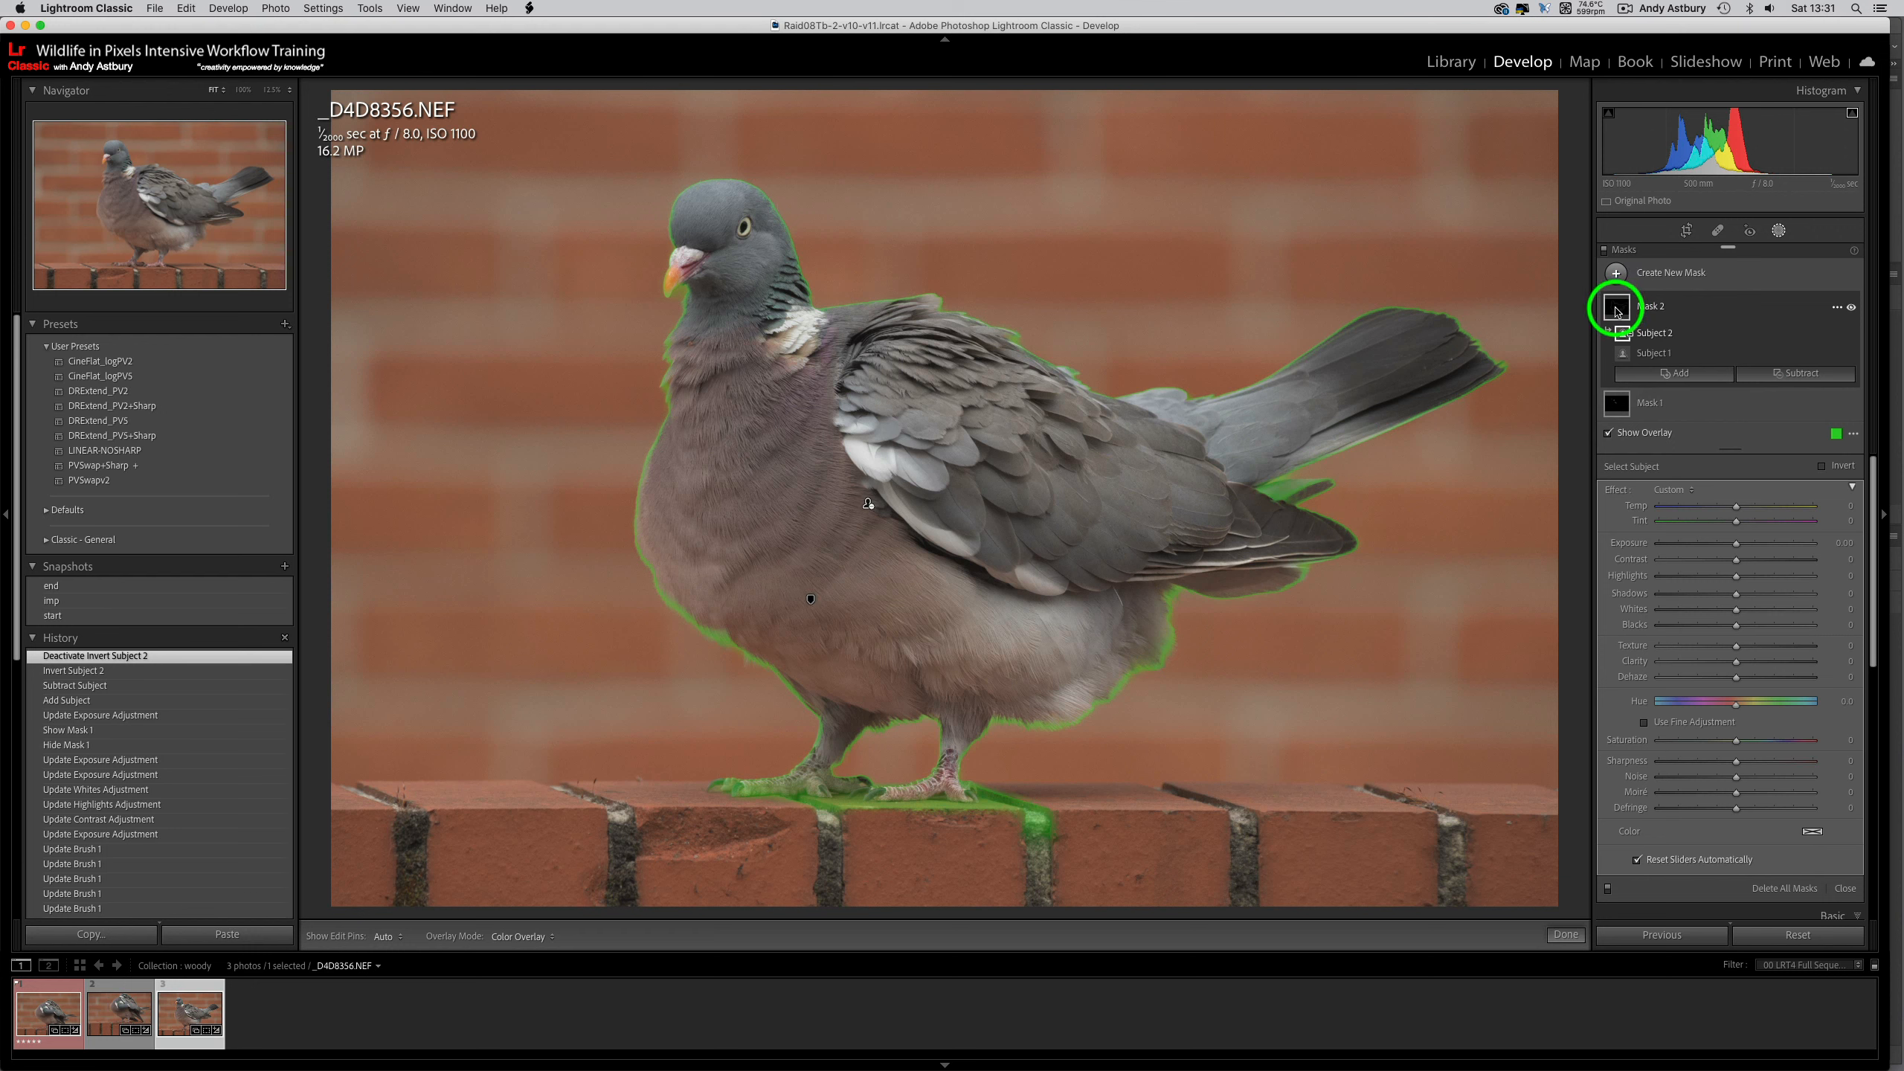
click(1617, 309)
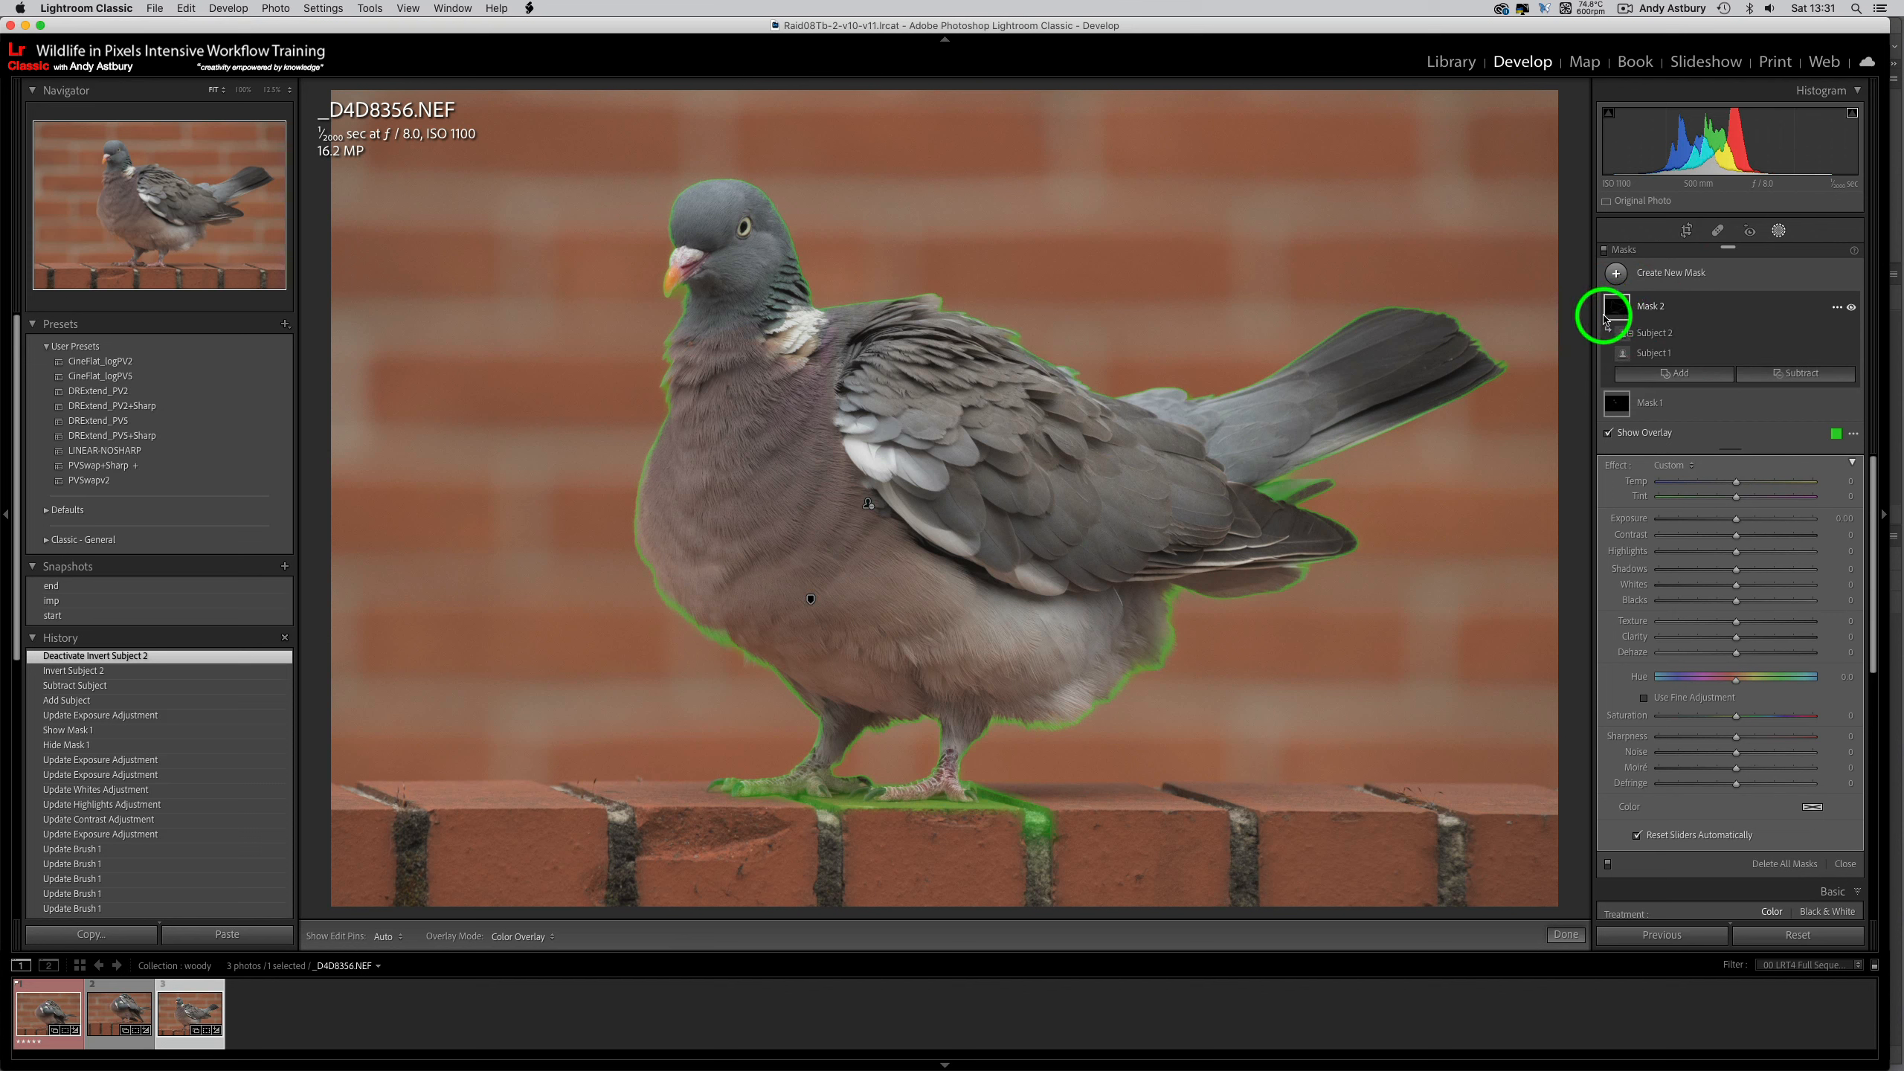
key(super)
key(super+z)
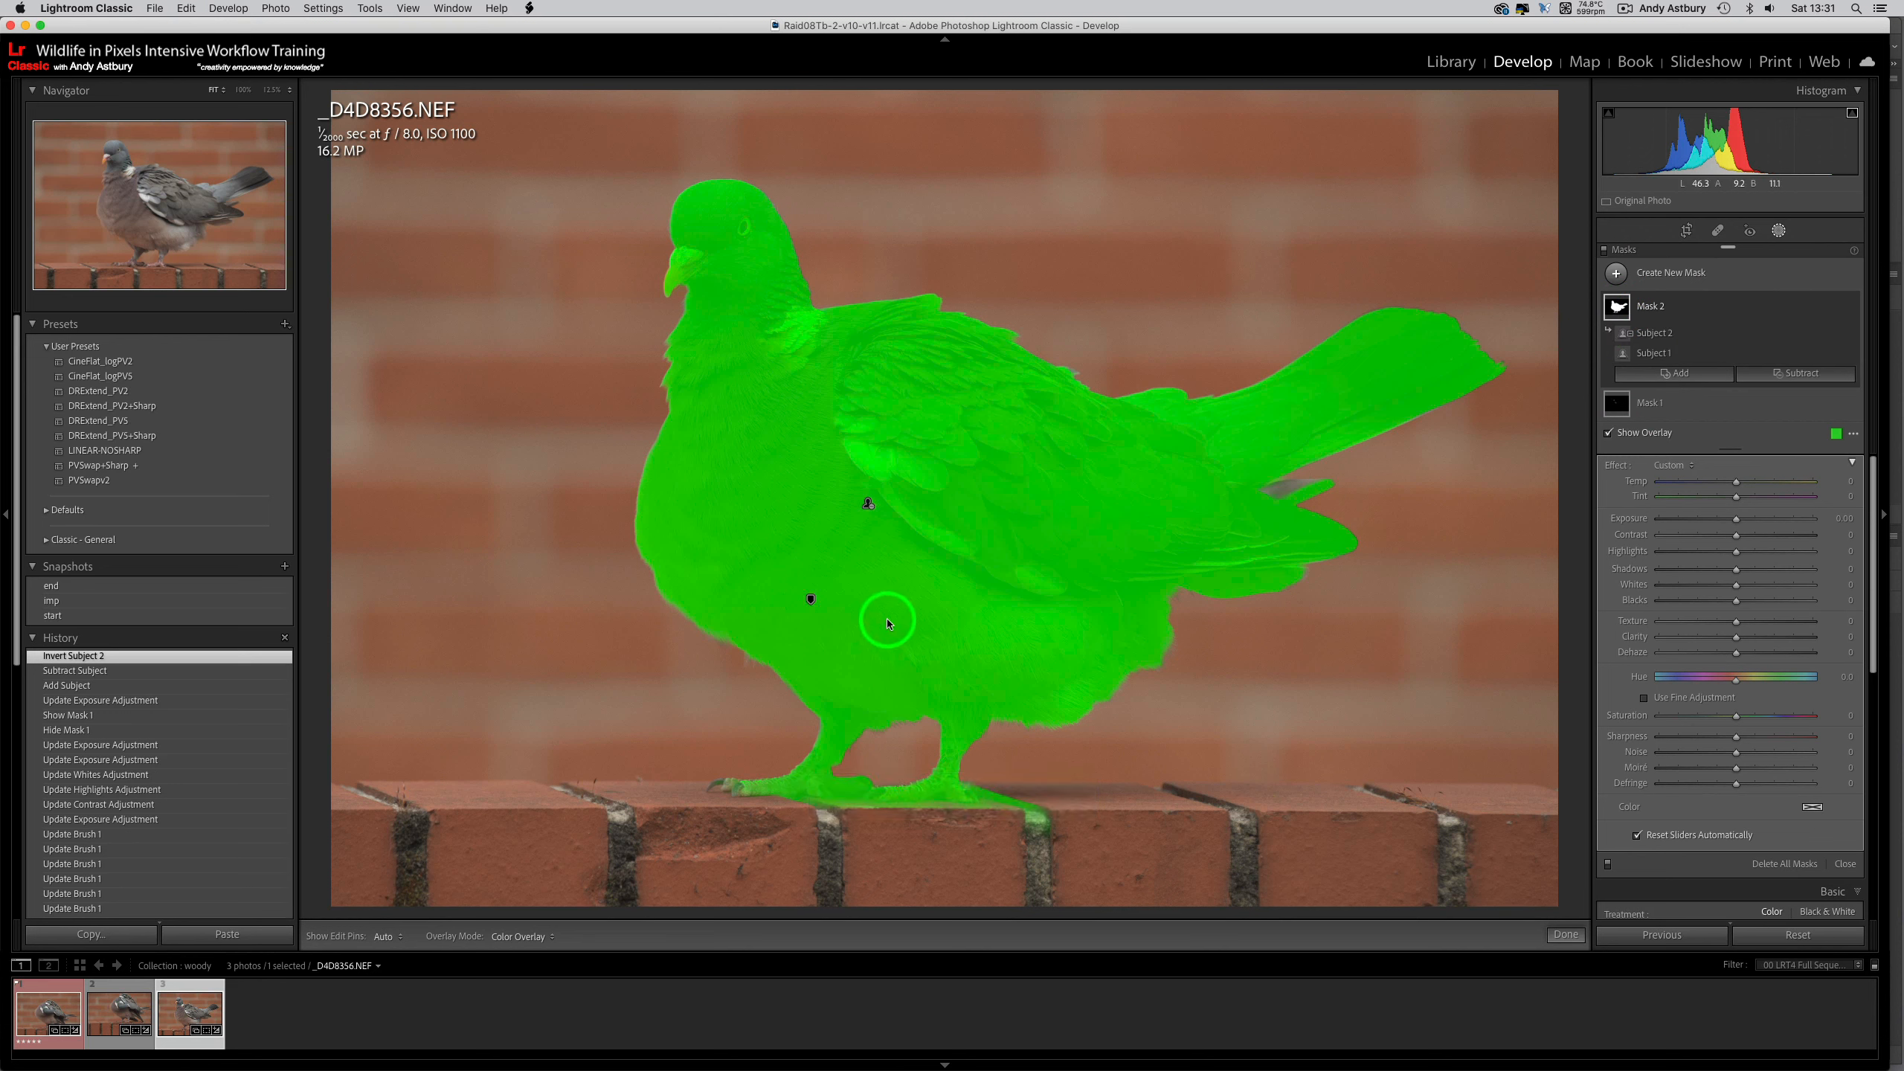
click(1618, 309)
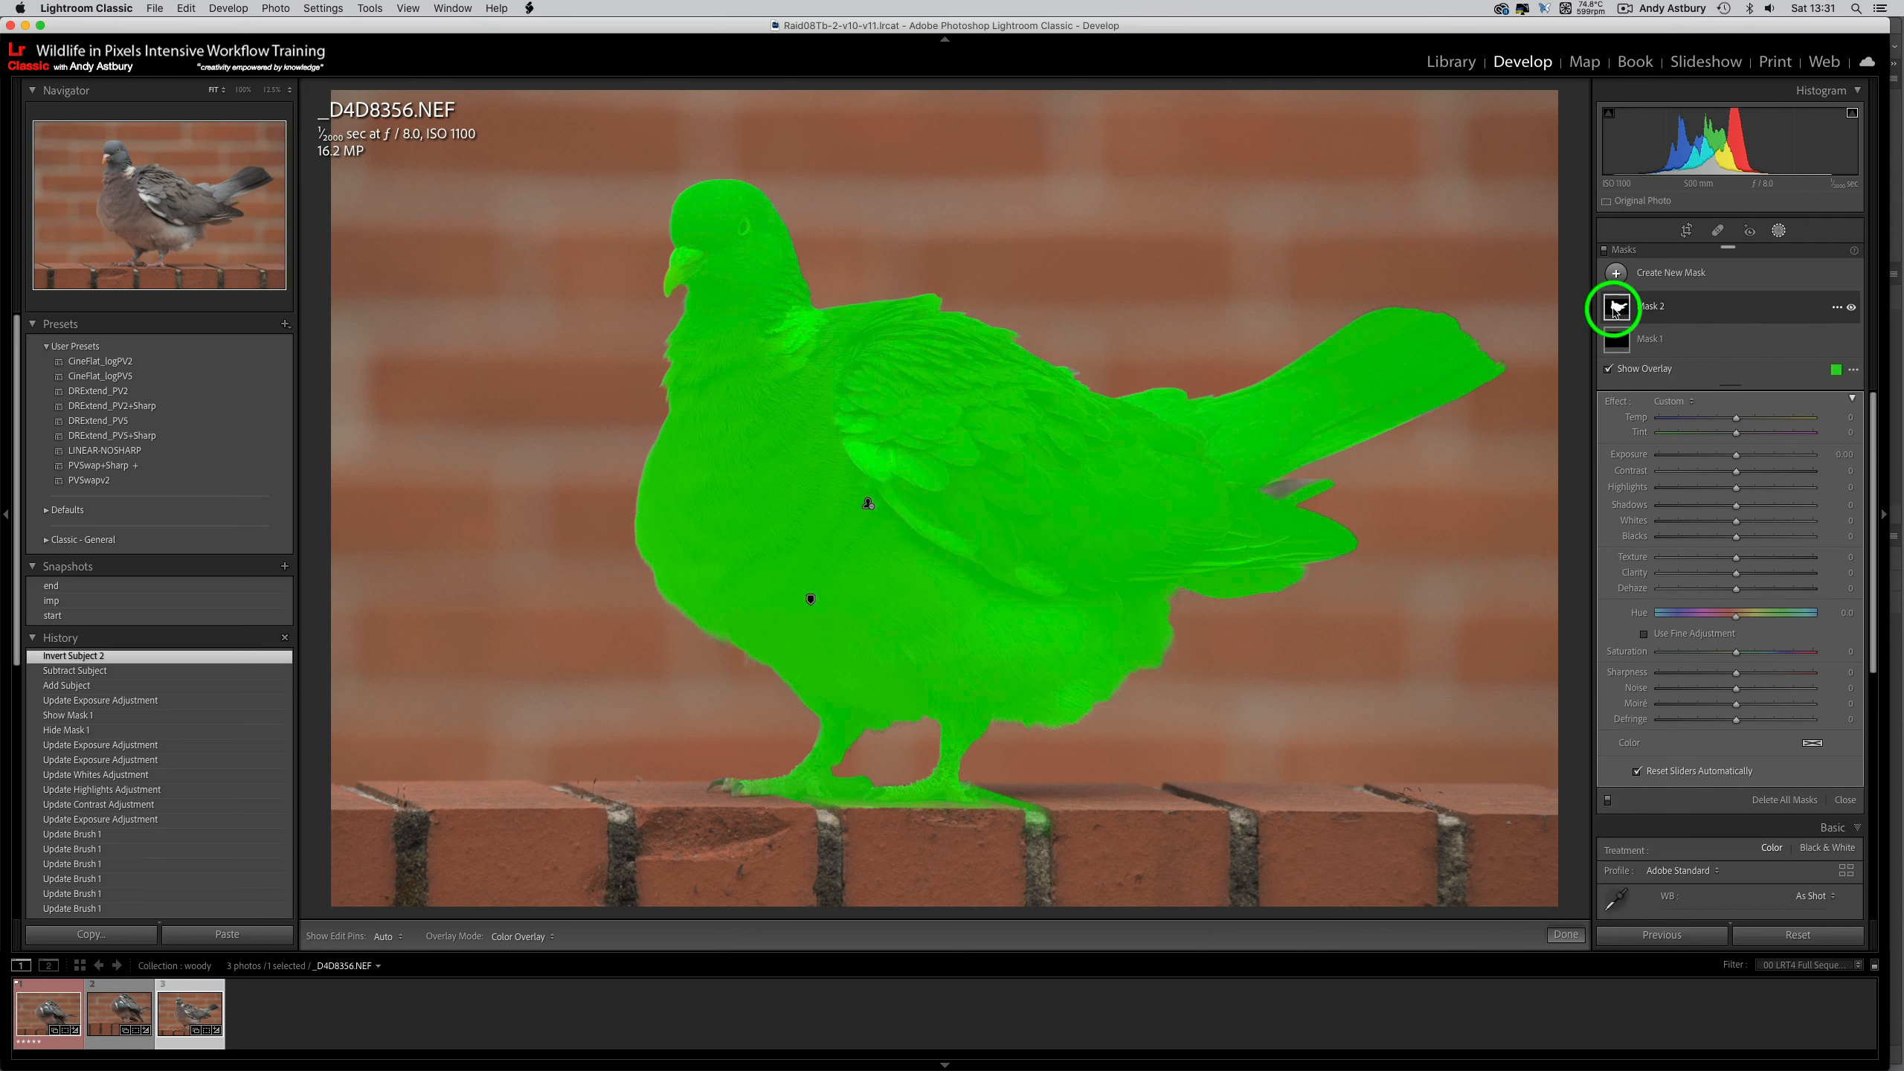
click(1616, 308)
click(1639, 336)
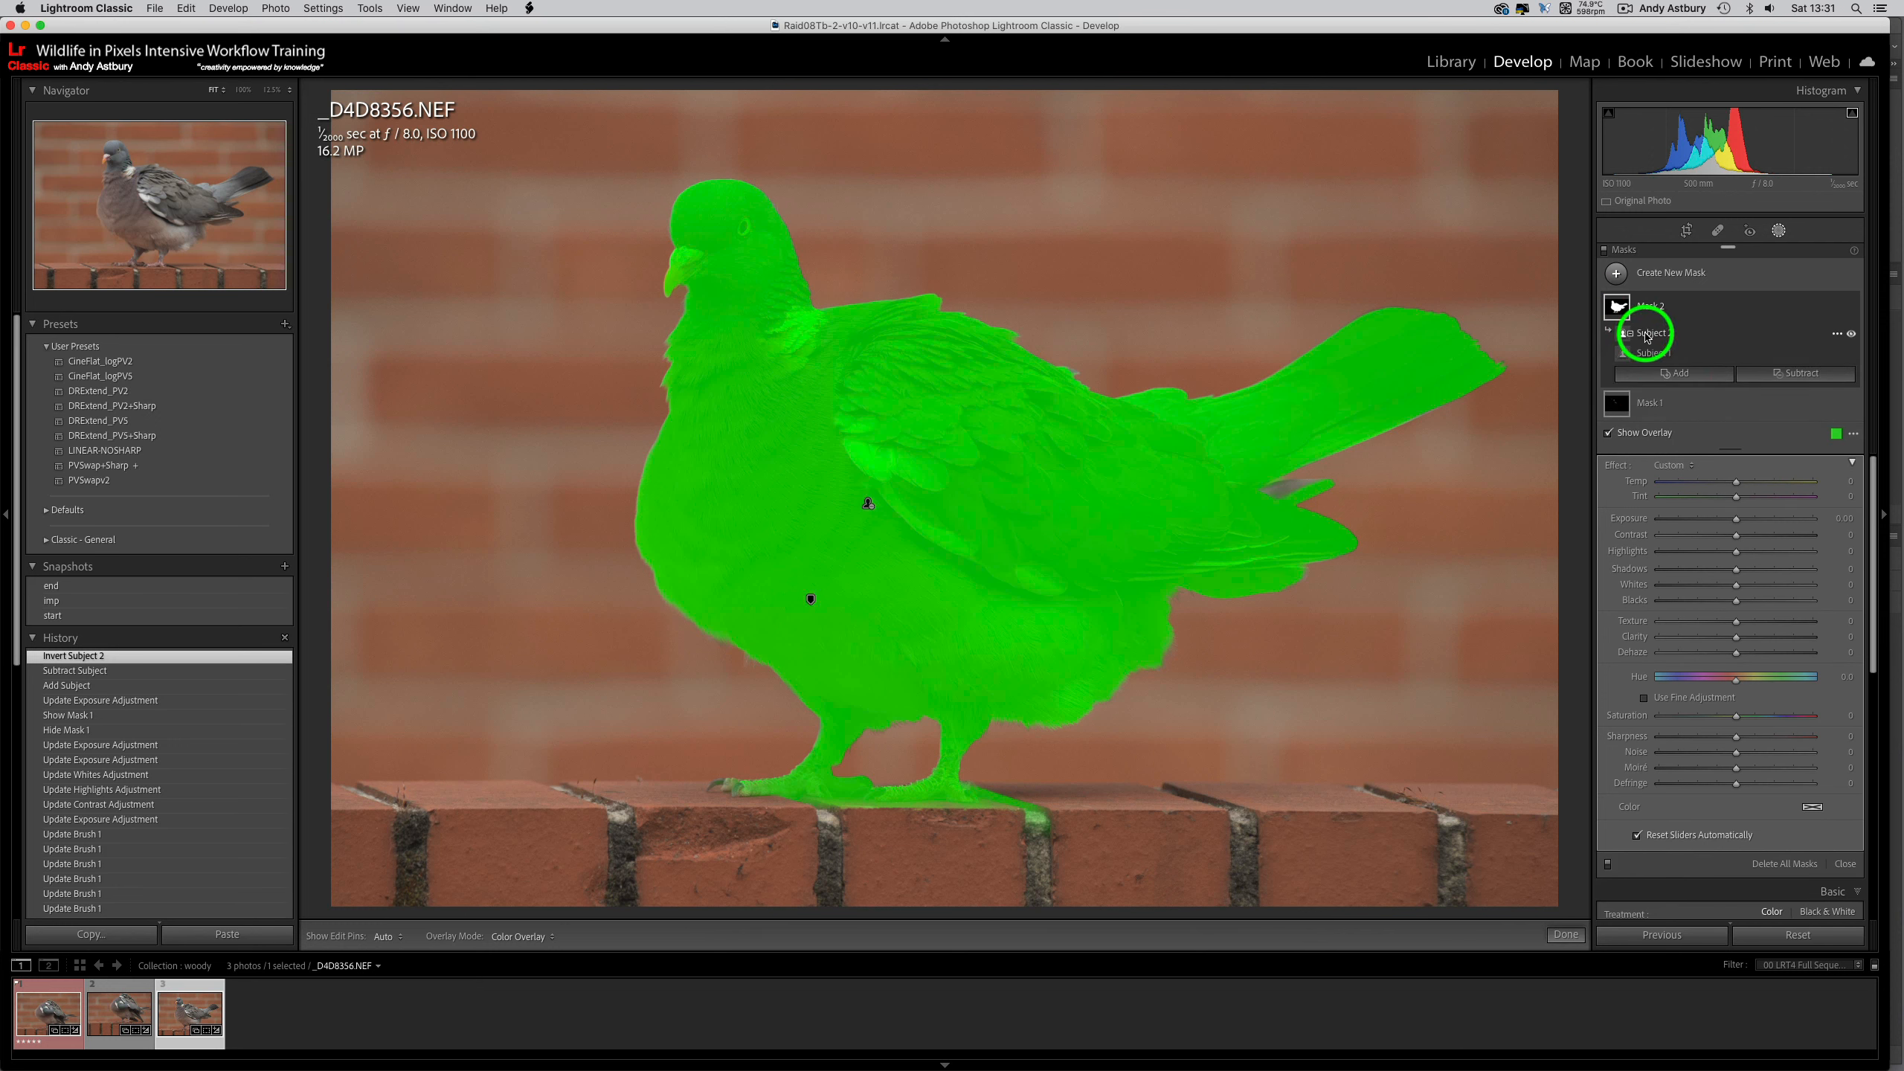
click(1646, 337)
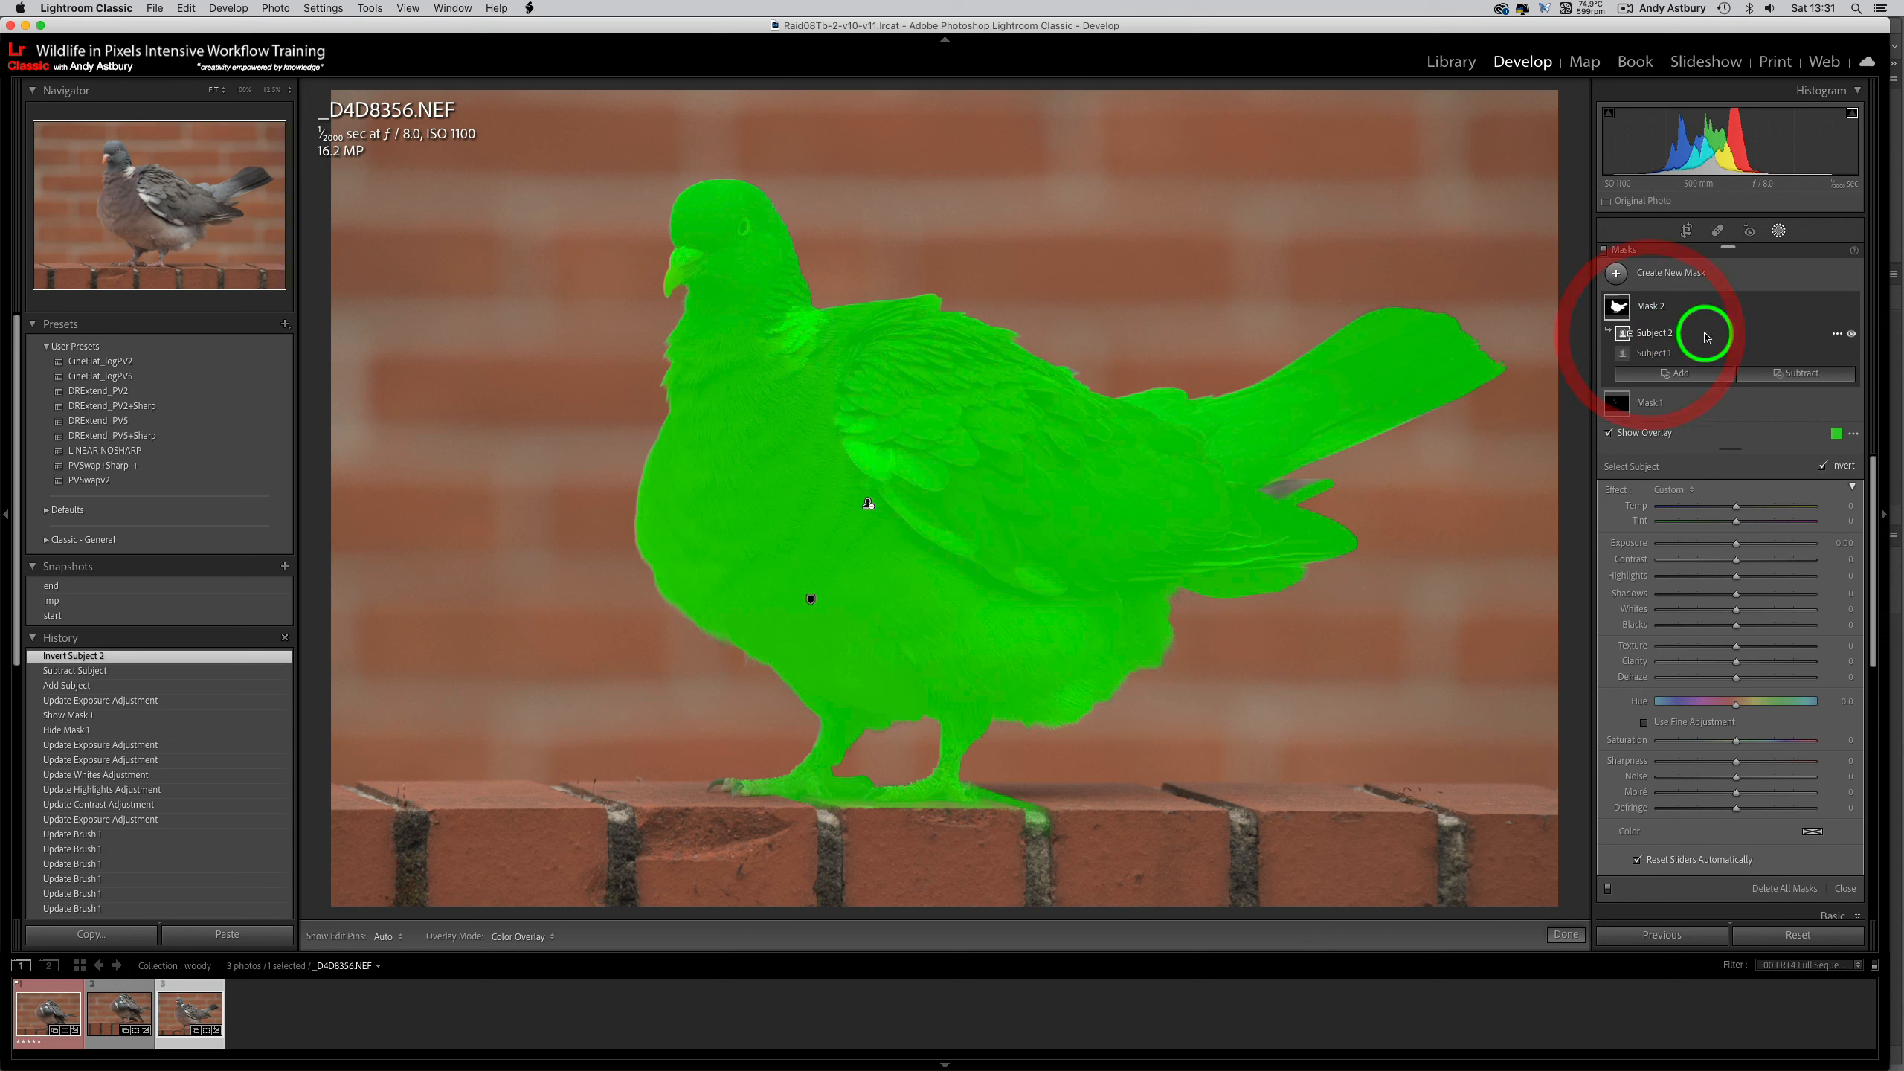
click(1838, 334)
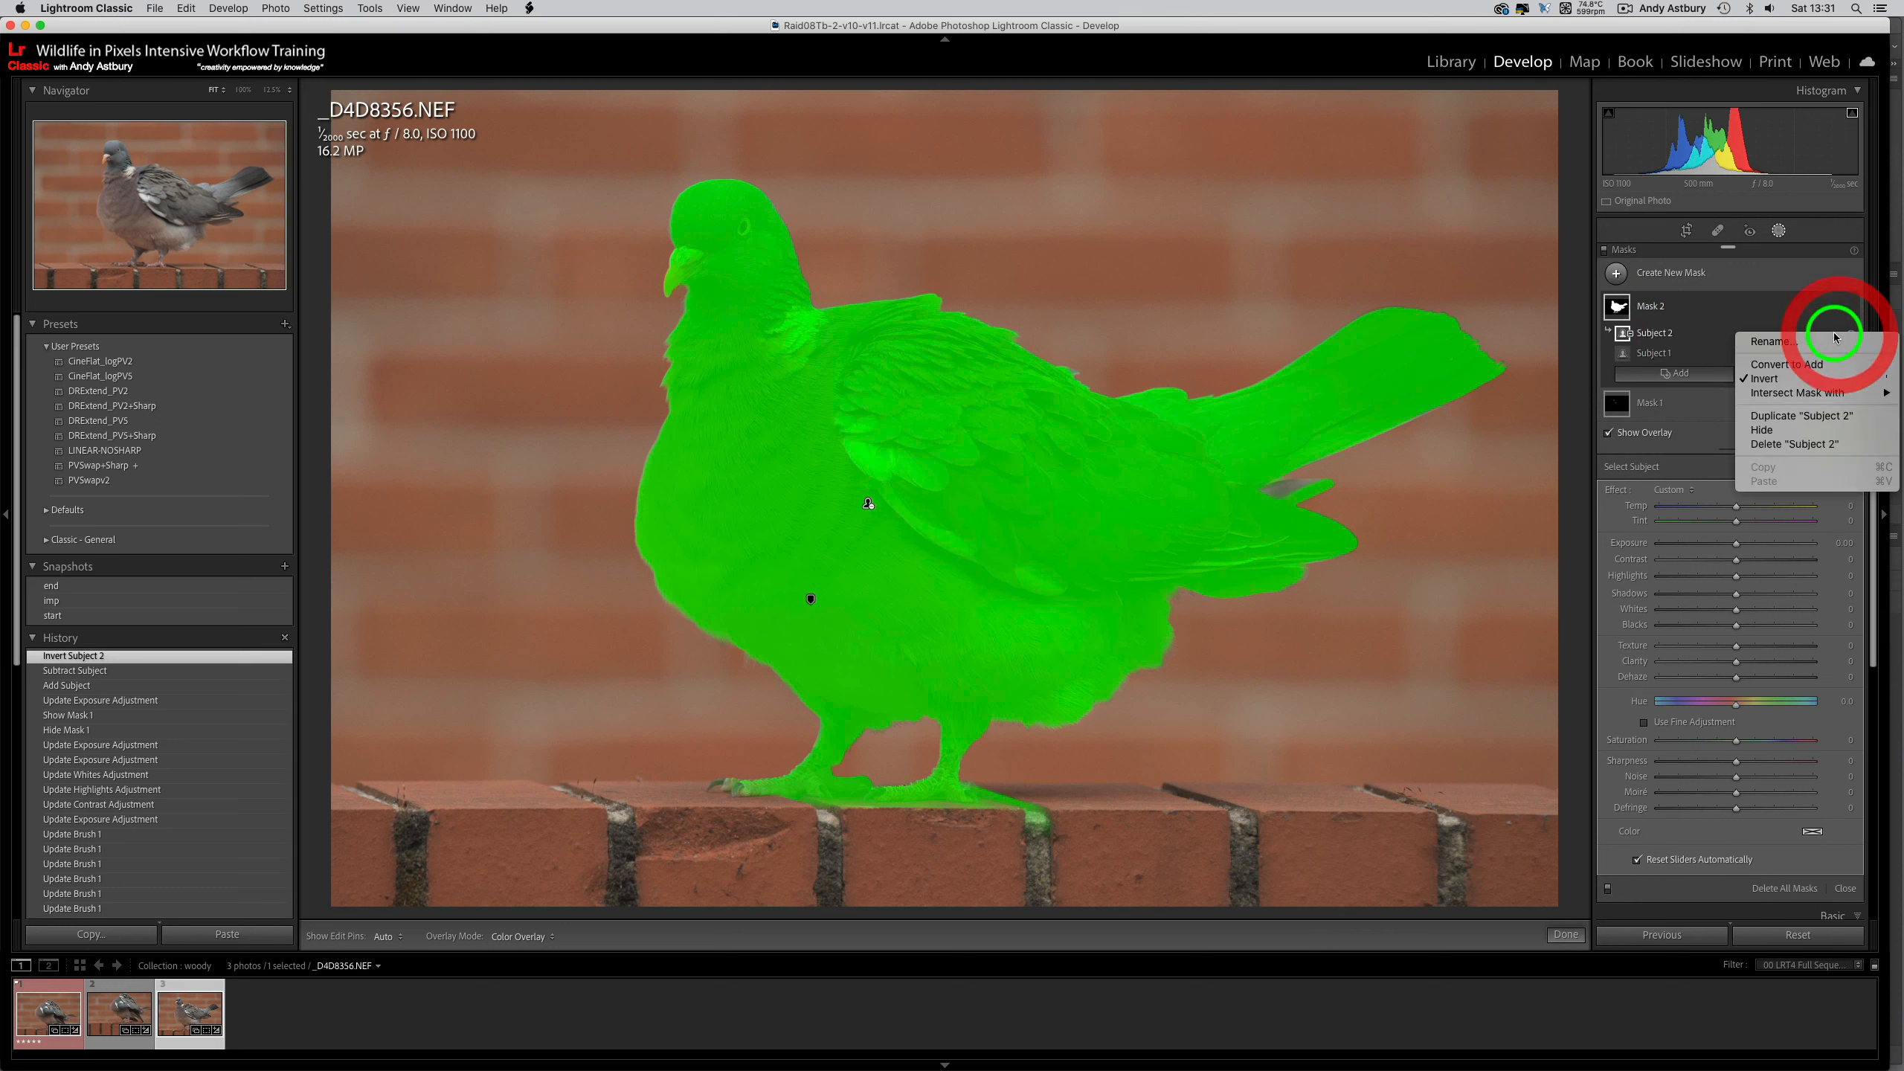
click(1792, 444)
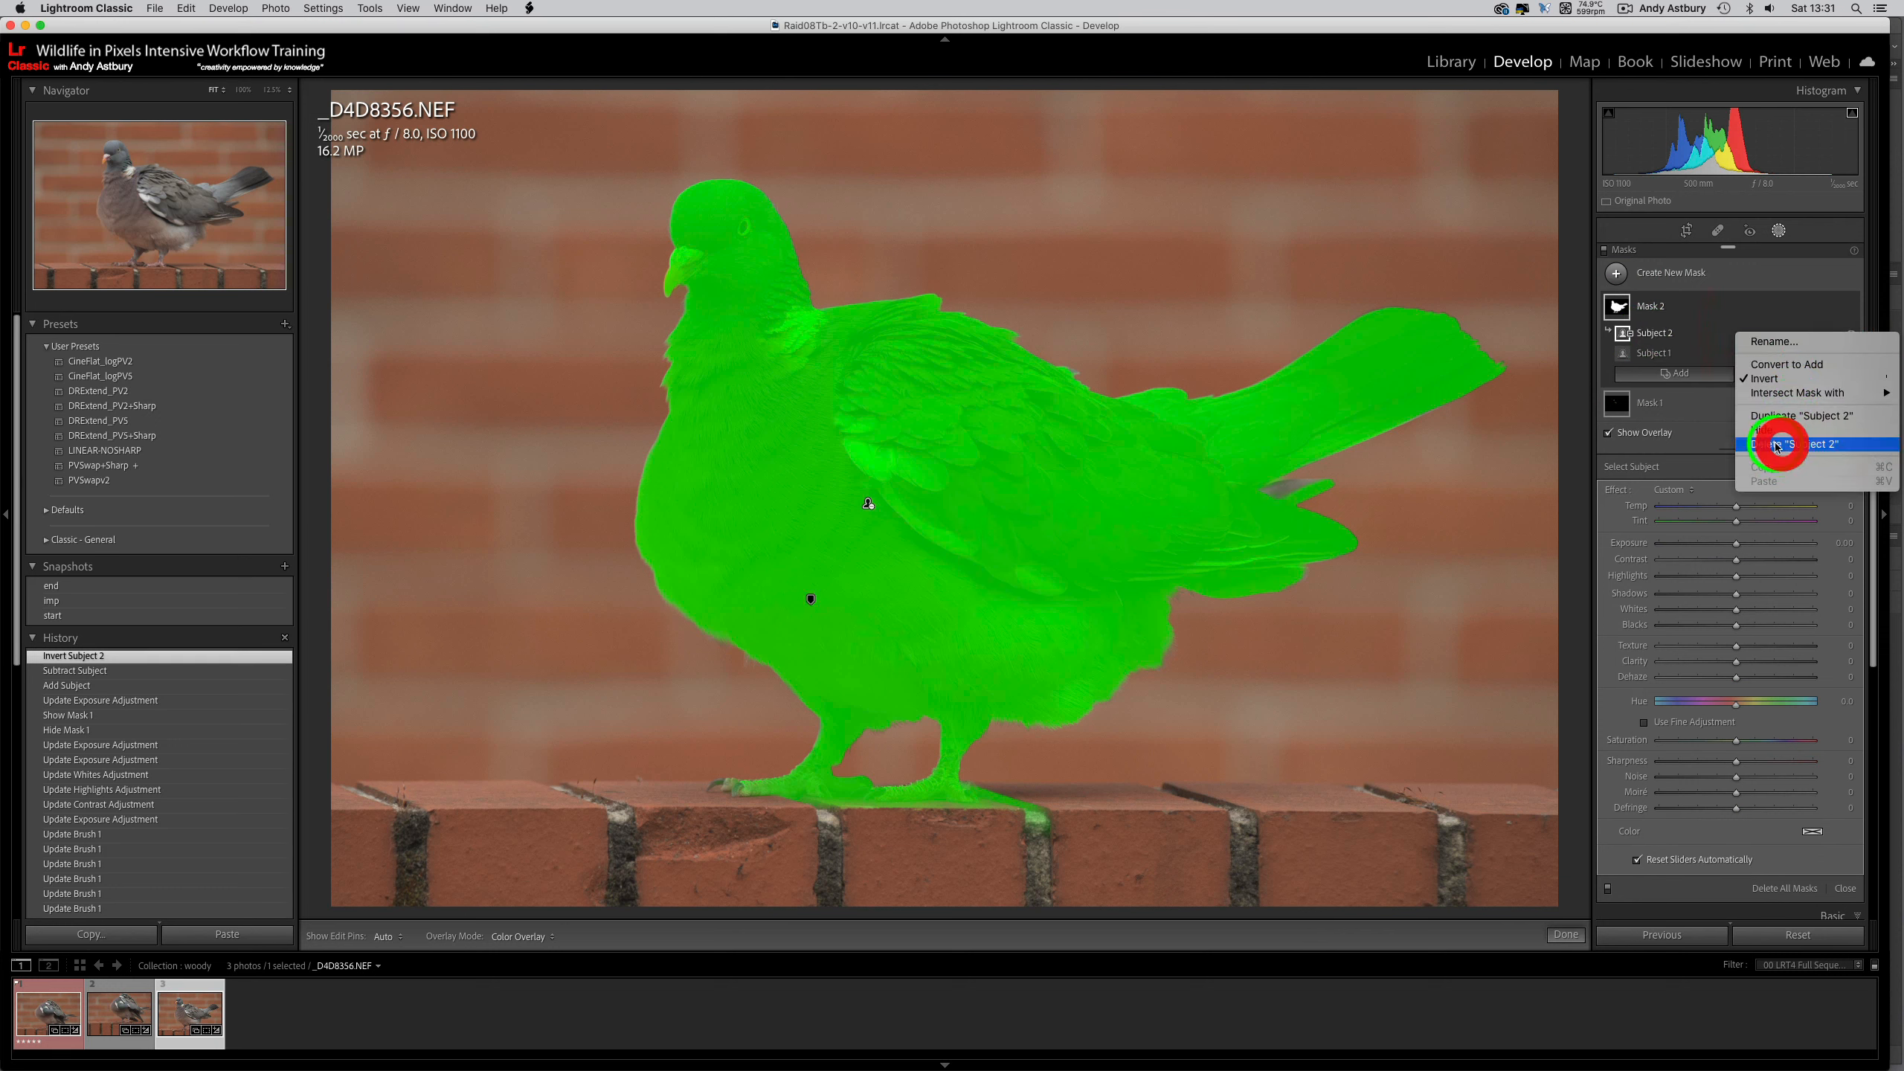
- Invert the Subject 1 selection to mask the background, and subtract a linear gradient from it to exclude the brick ledge under the feet
click(1647, 333)
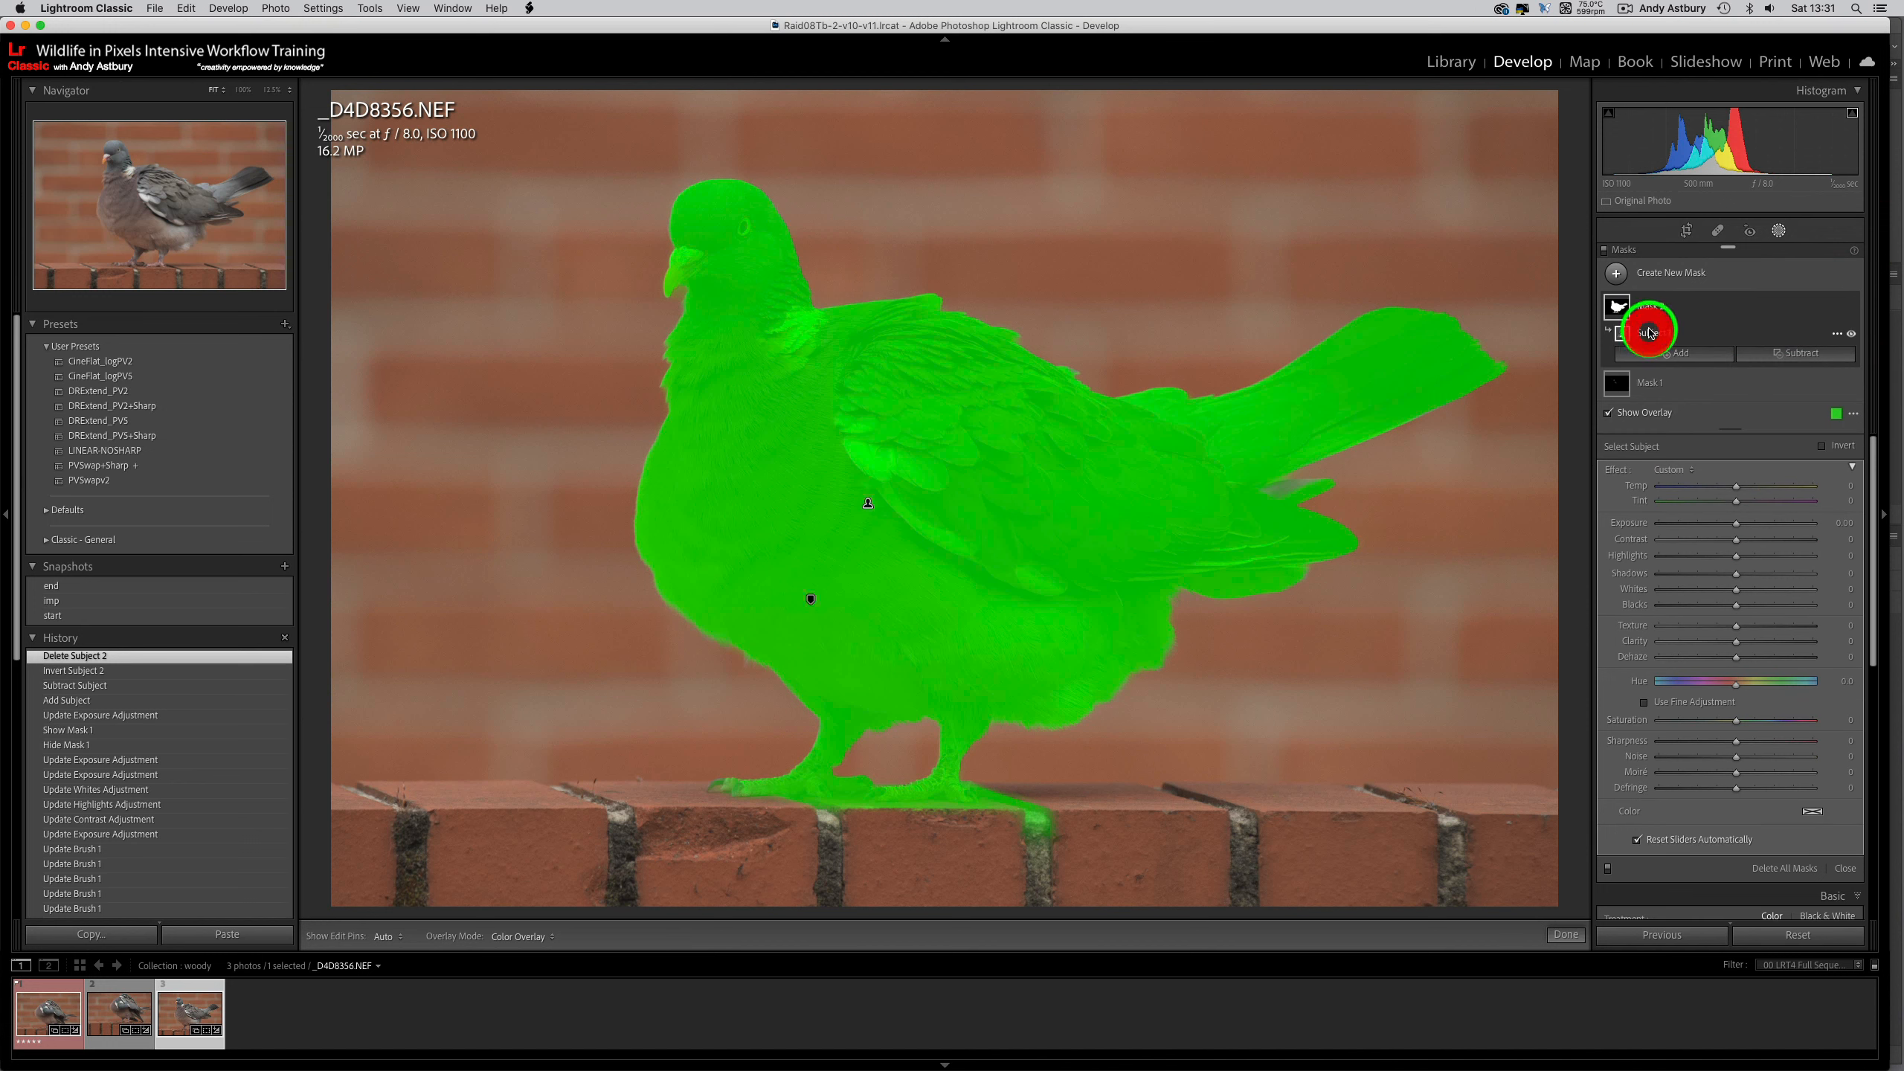
click(1820, 445)
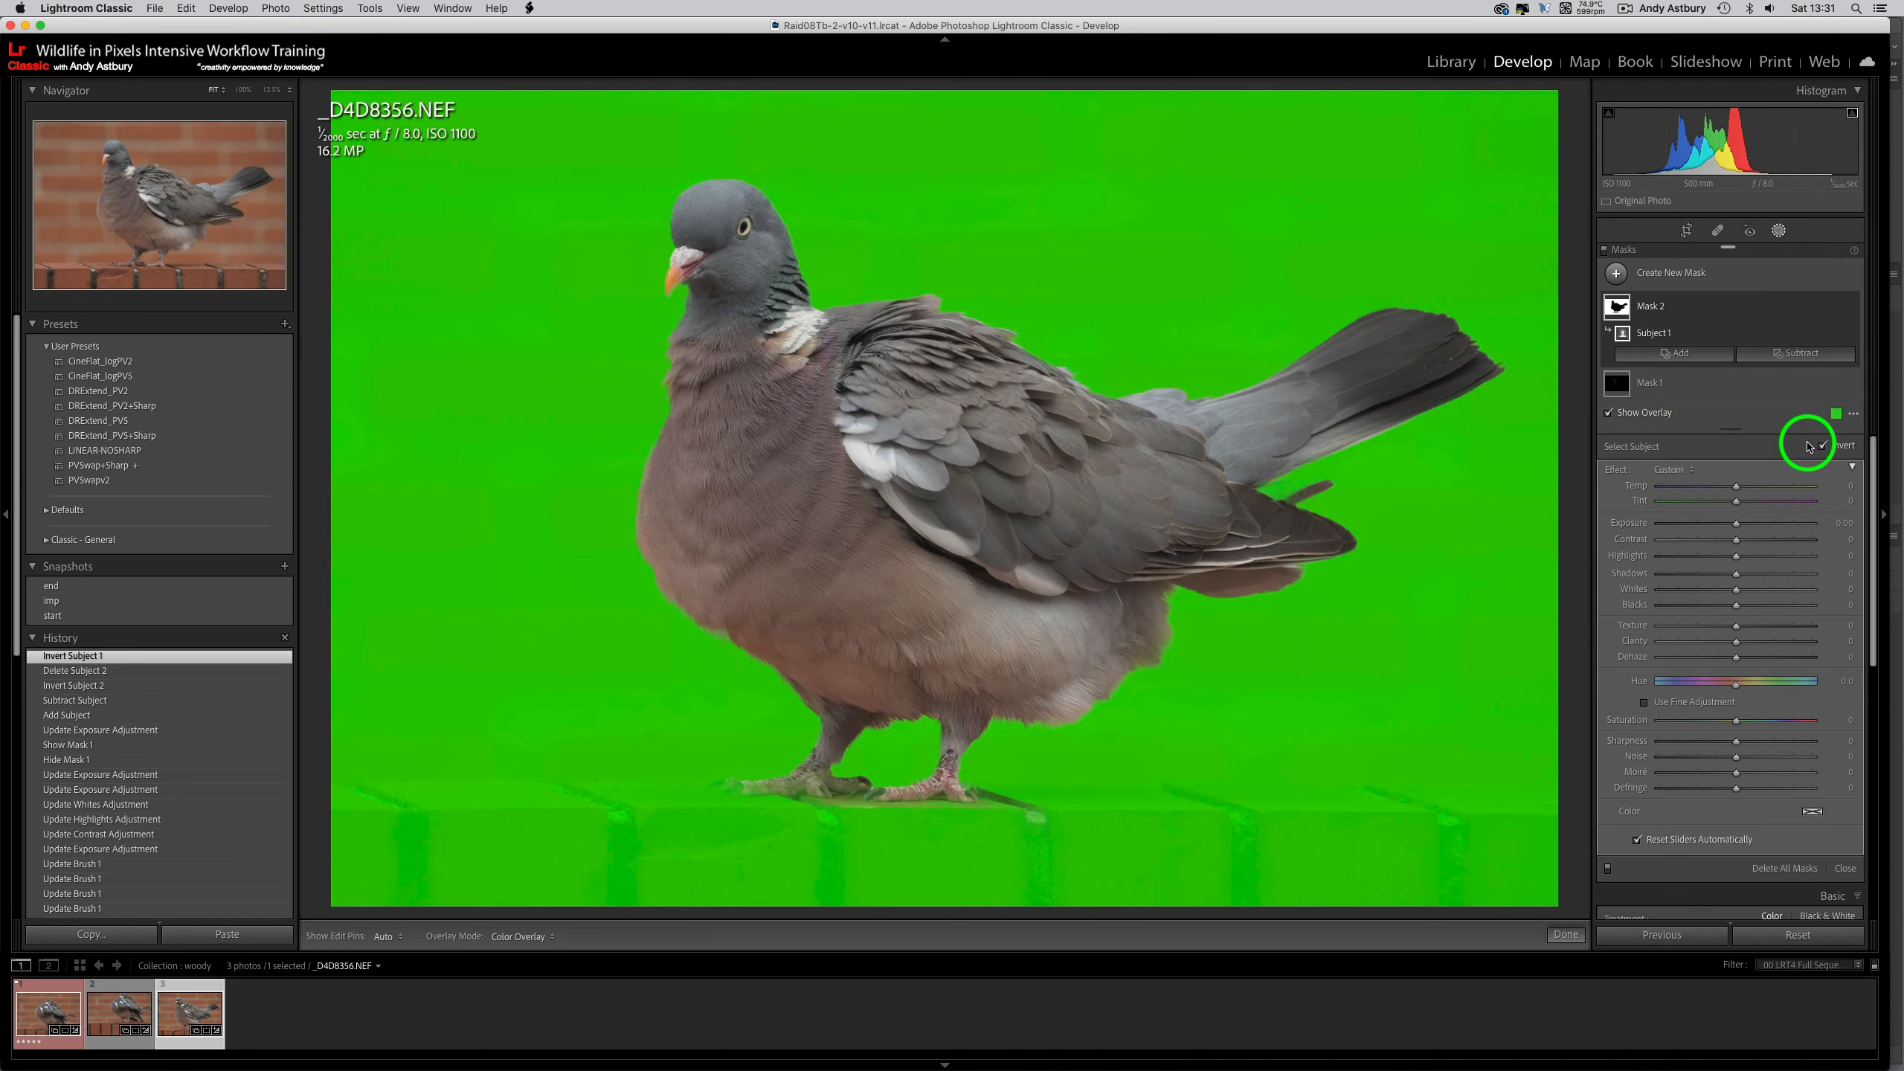
click(1771, 356)
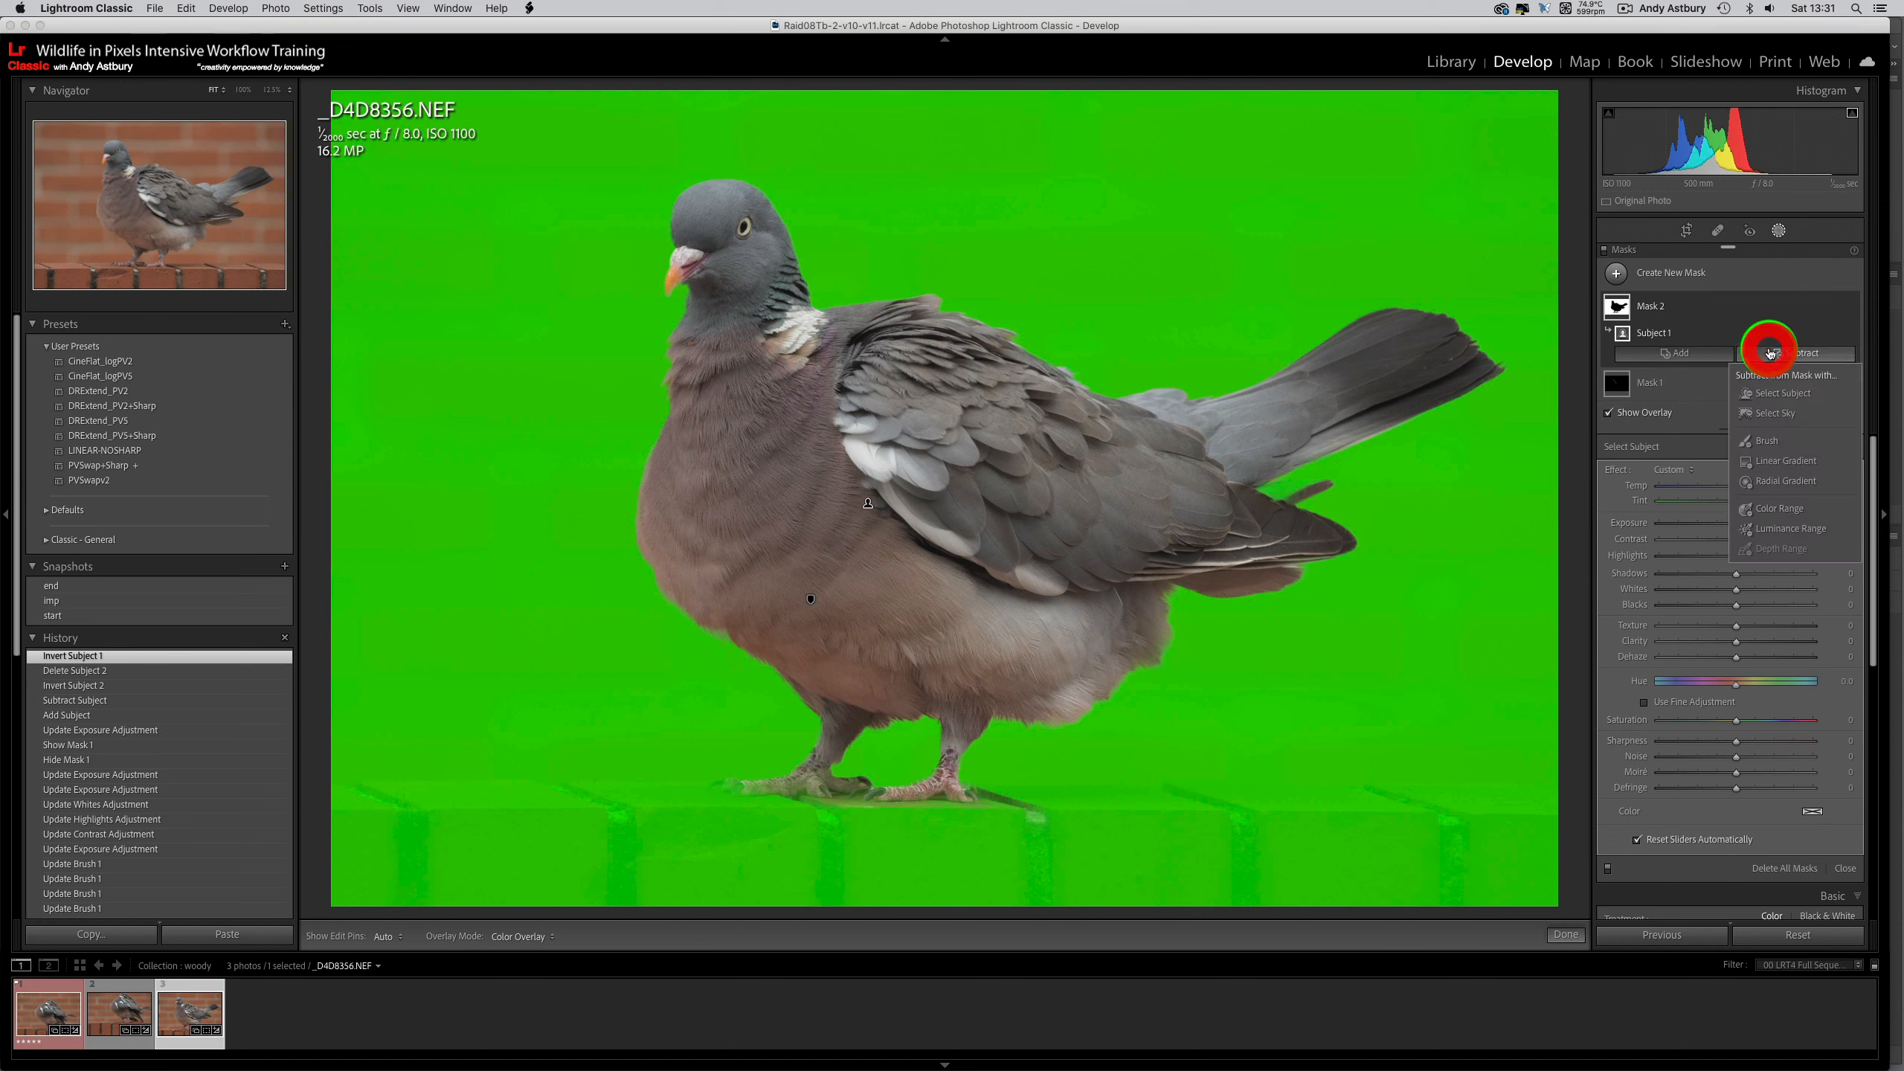
click(1767, 463)
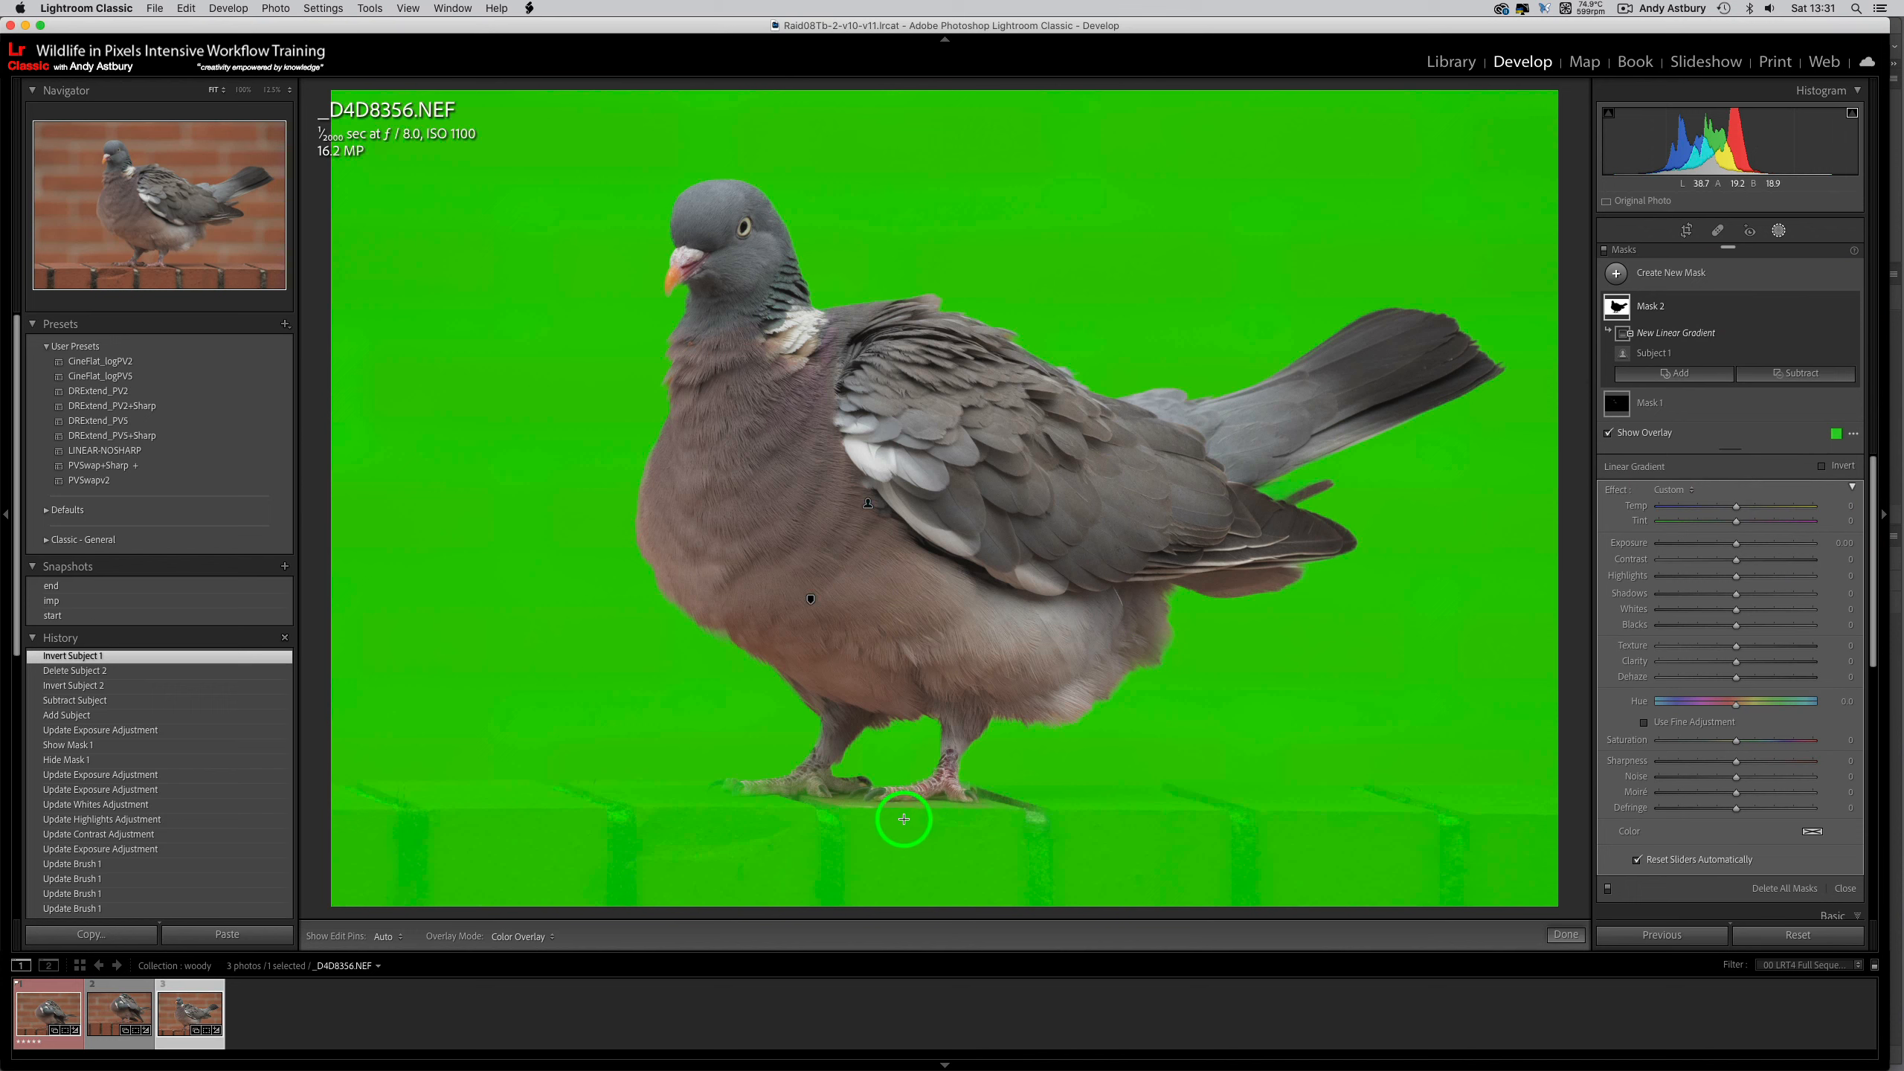
drag(898, 808, 899, 784)
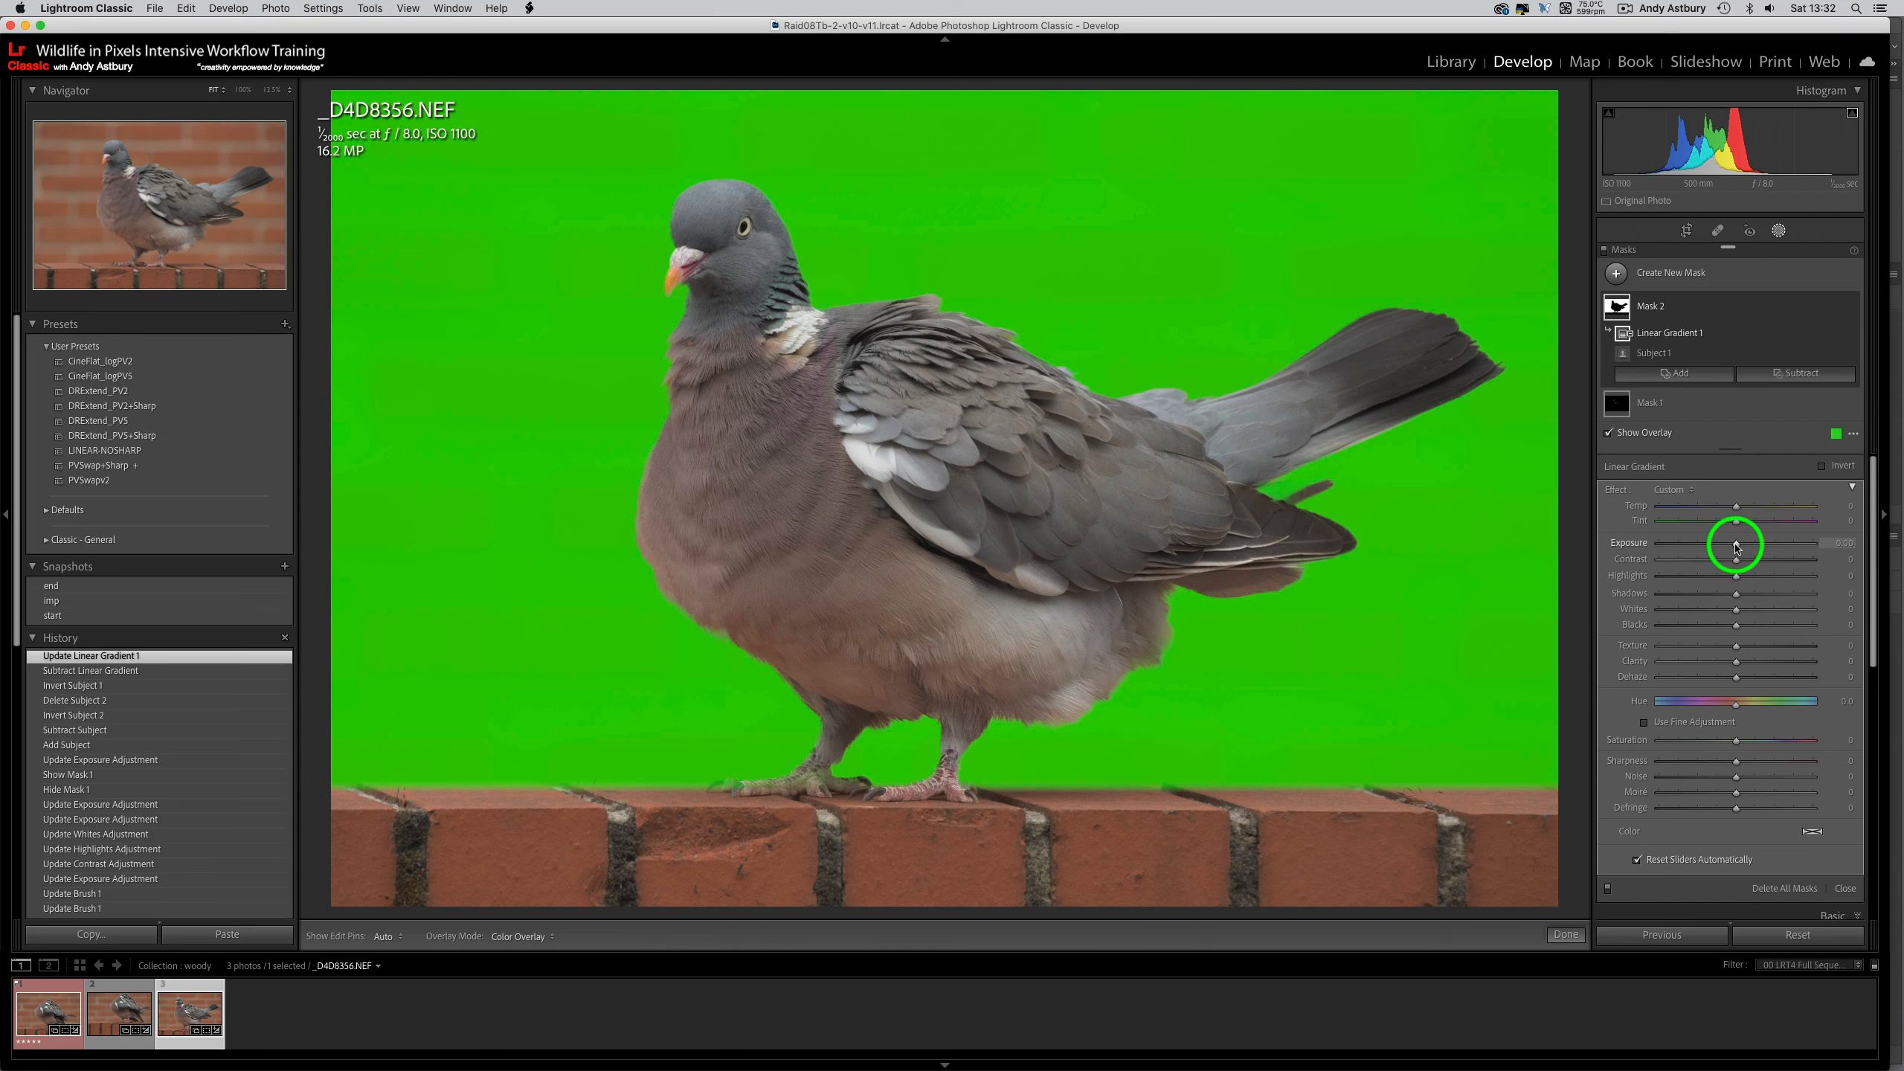
- Set the background mask's Exposure to -0.33, Dehaze to -19 and Saturation to 23
drag(1736, 547, 1721, 546)
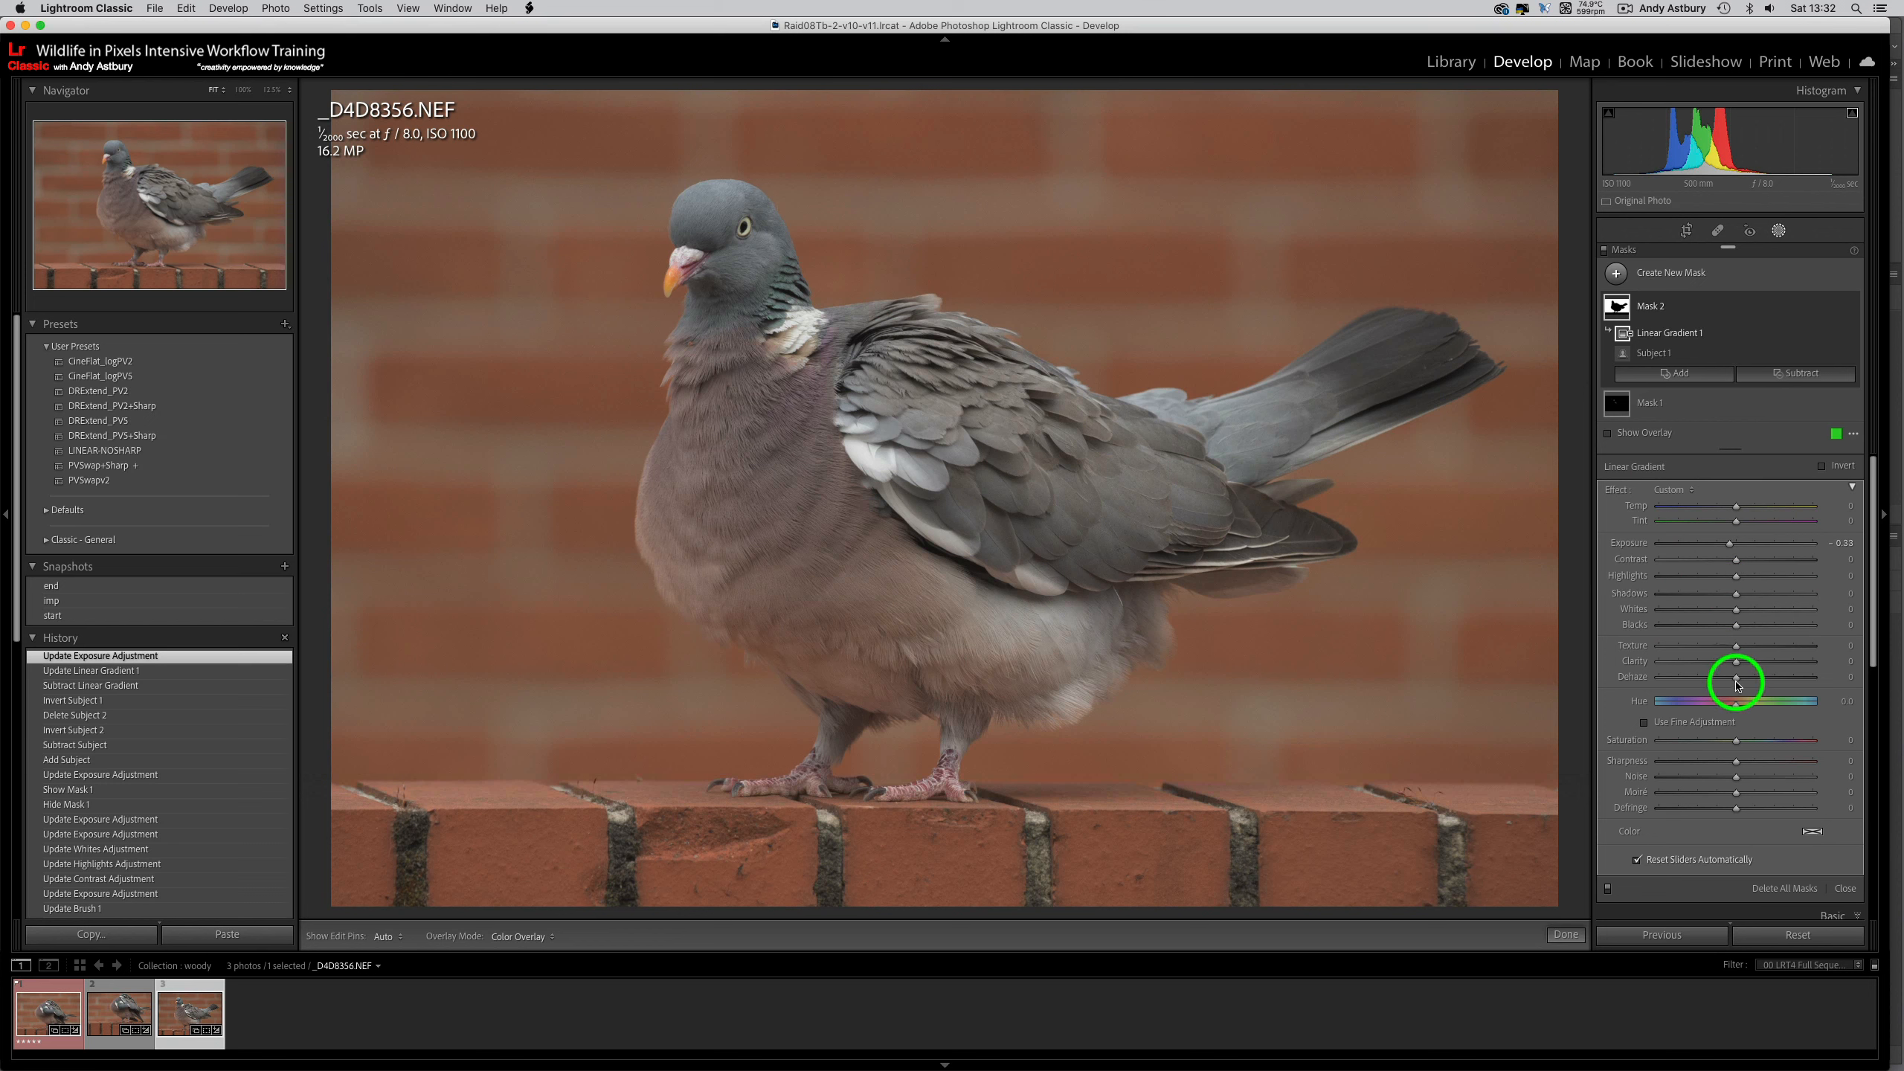
drag(1734, 680, 1727, 682)
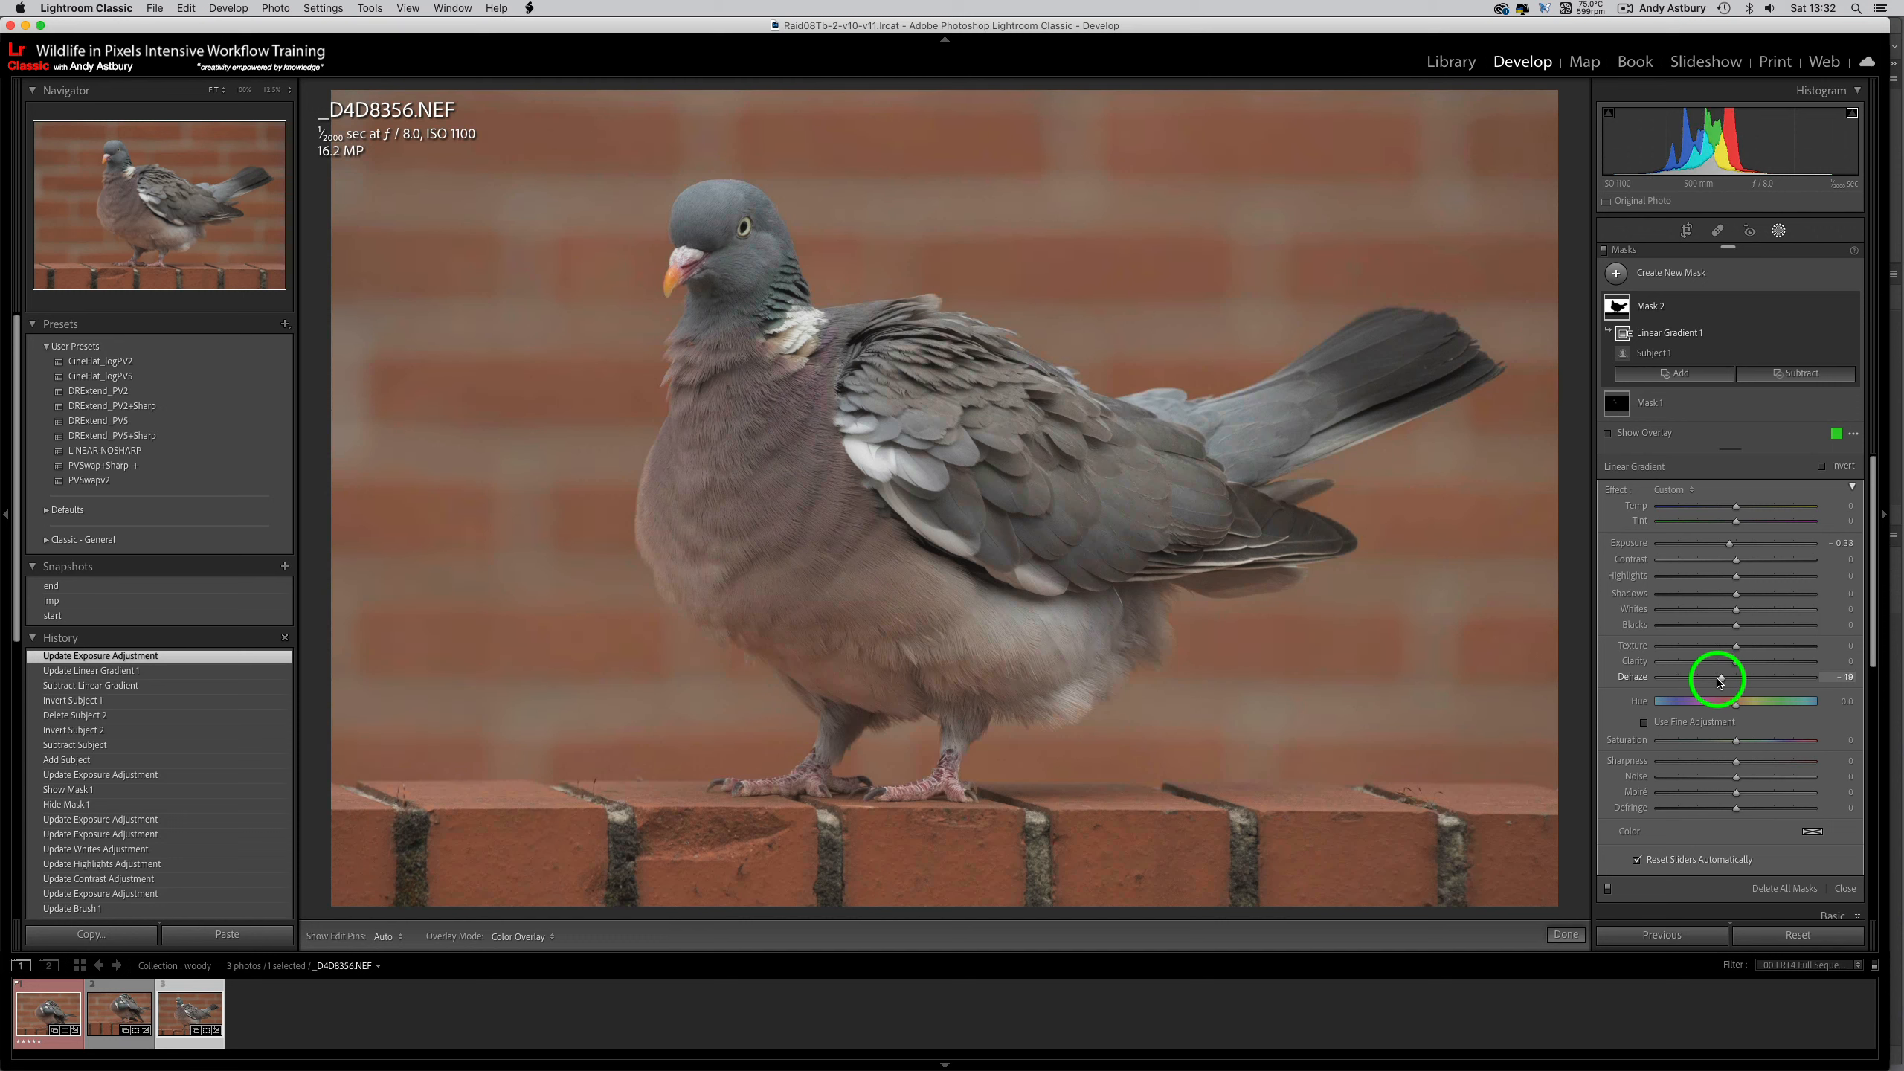
drag(1719, 680, 1719, 680)
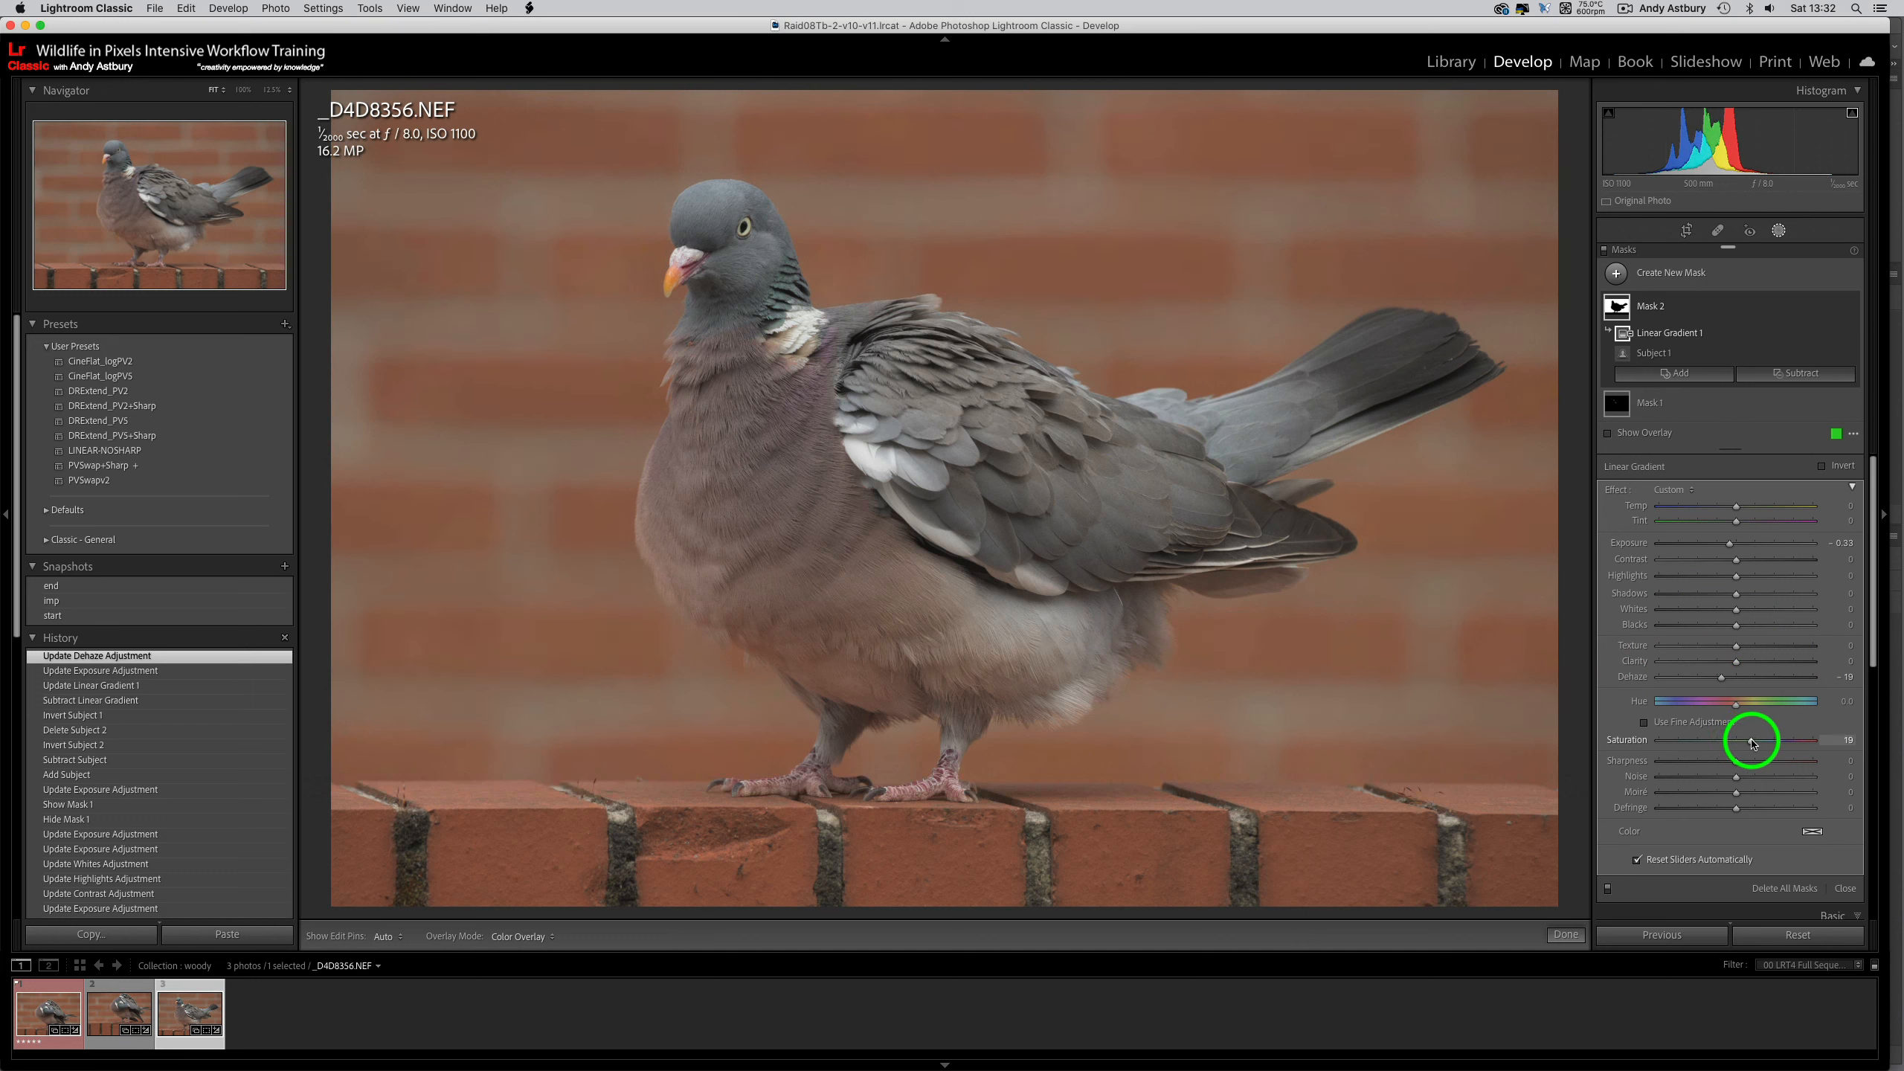
drag(1752, 742, 1754, 741)
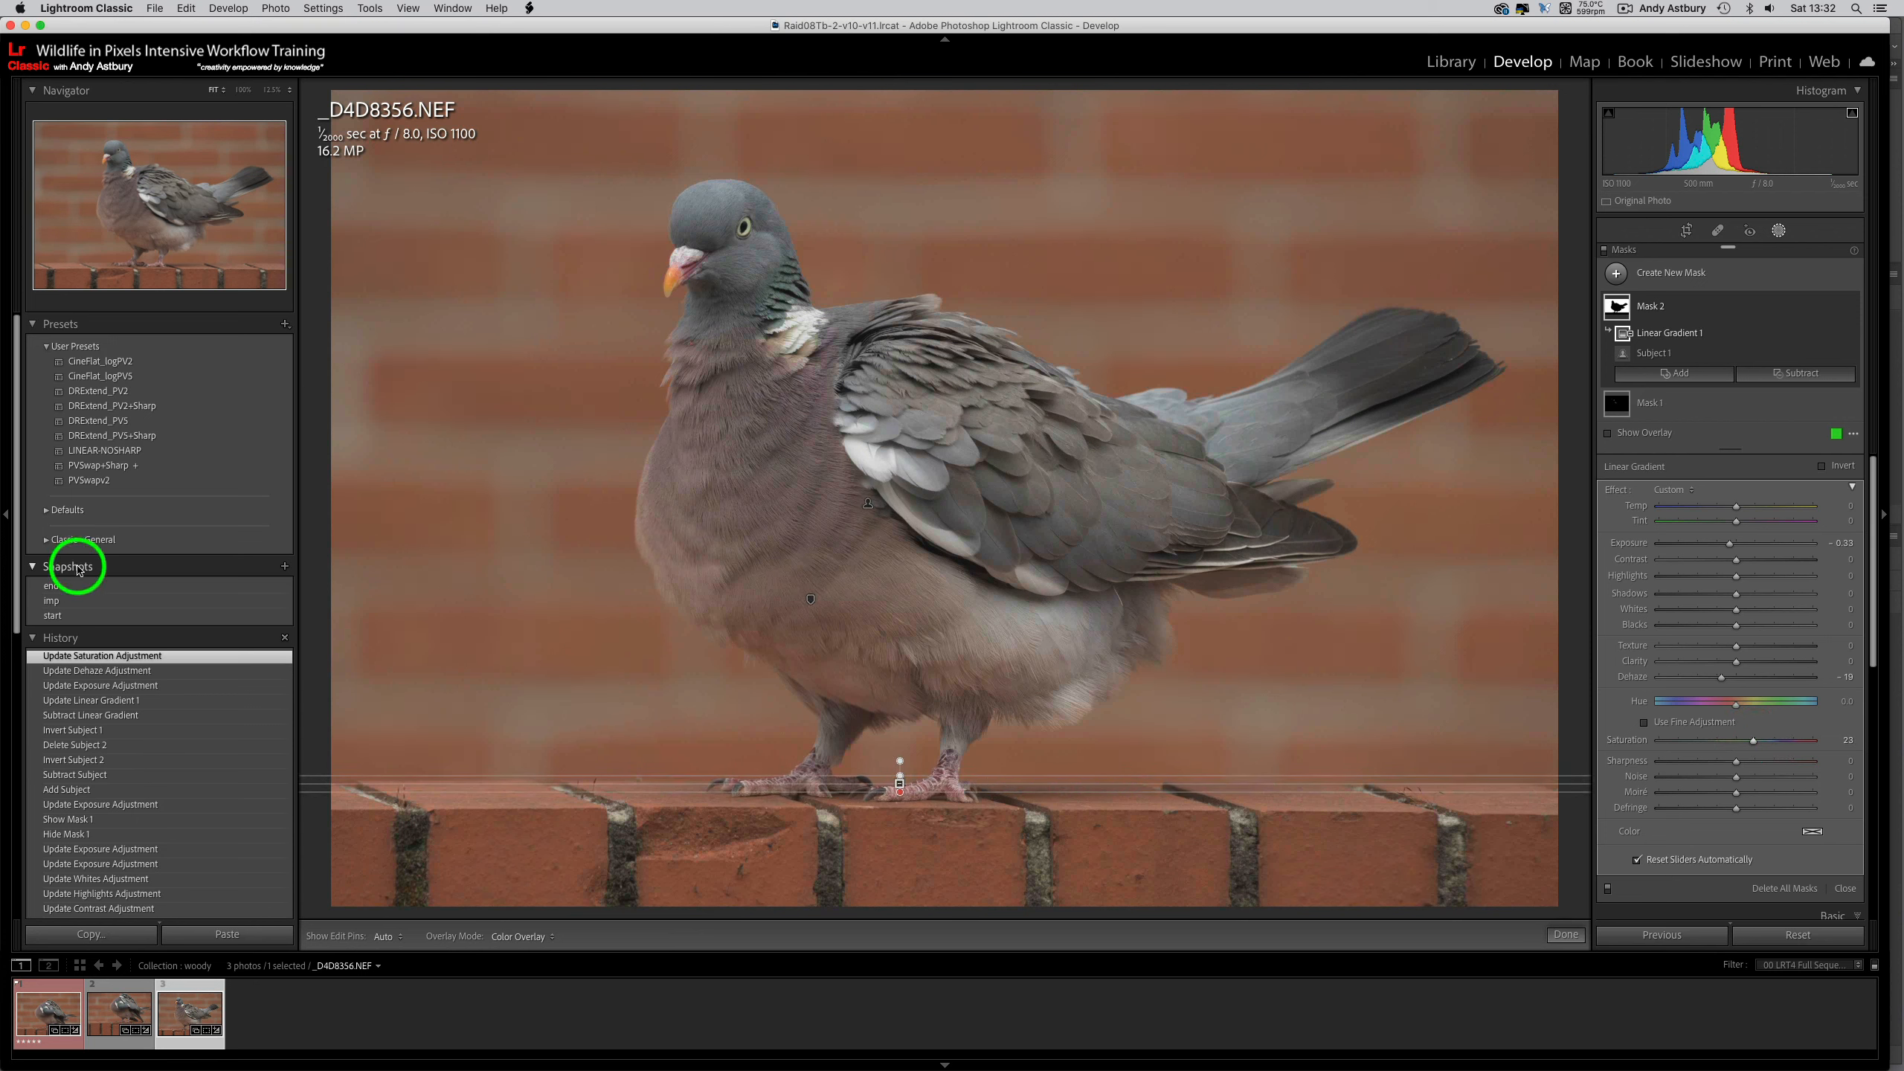
- Compare the edit with the "start" snapshot and return to the latest Saturation adjustment in the history
click(59, 617)
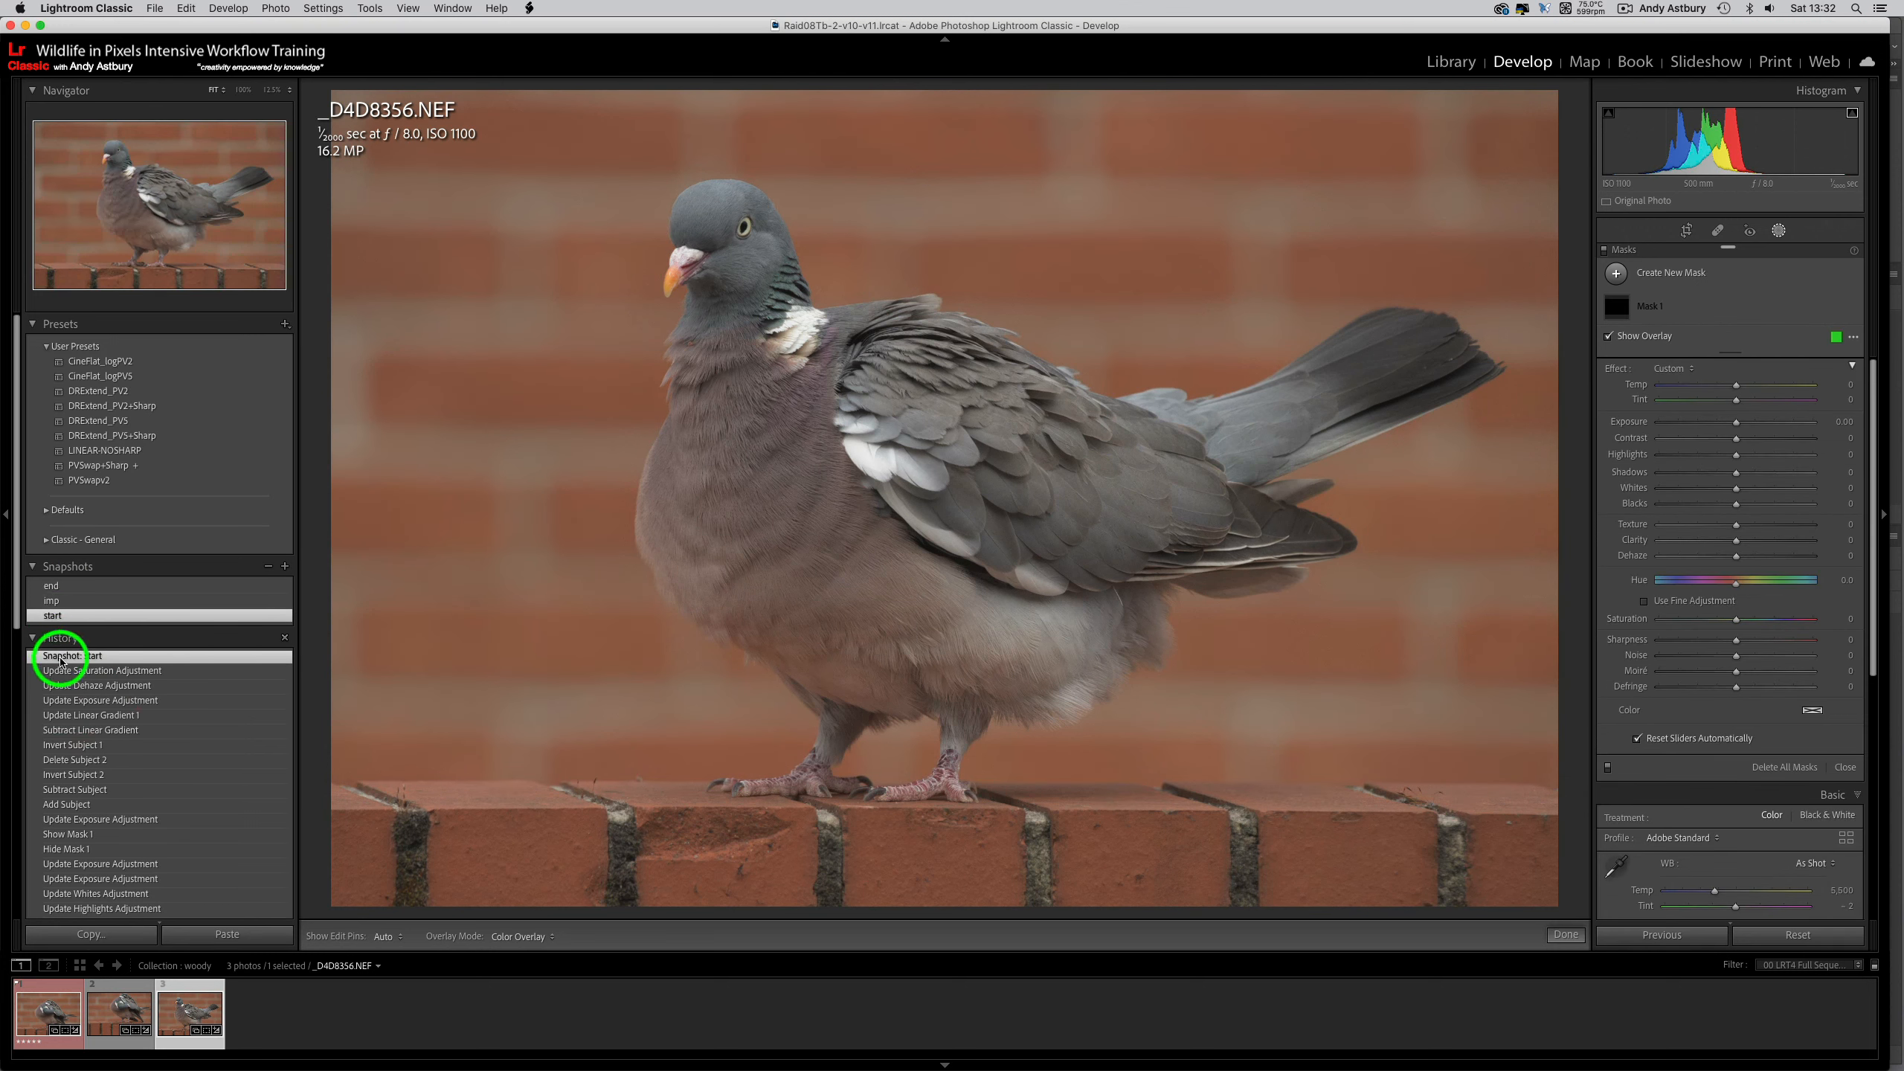
click(65, 672)
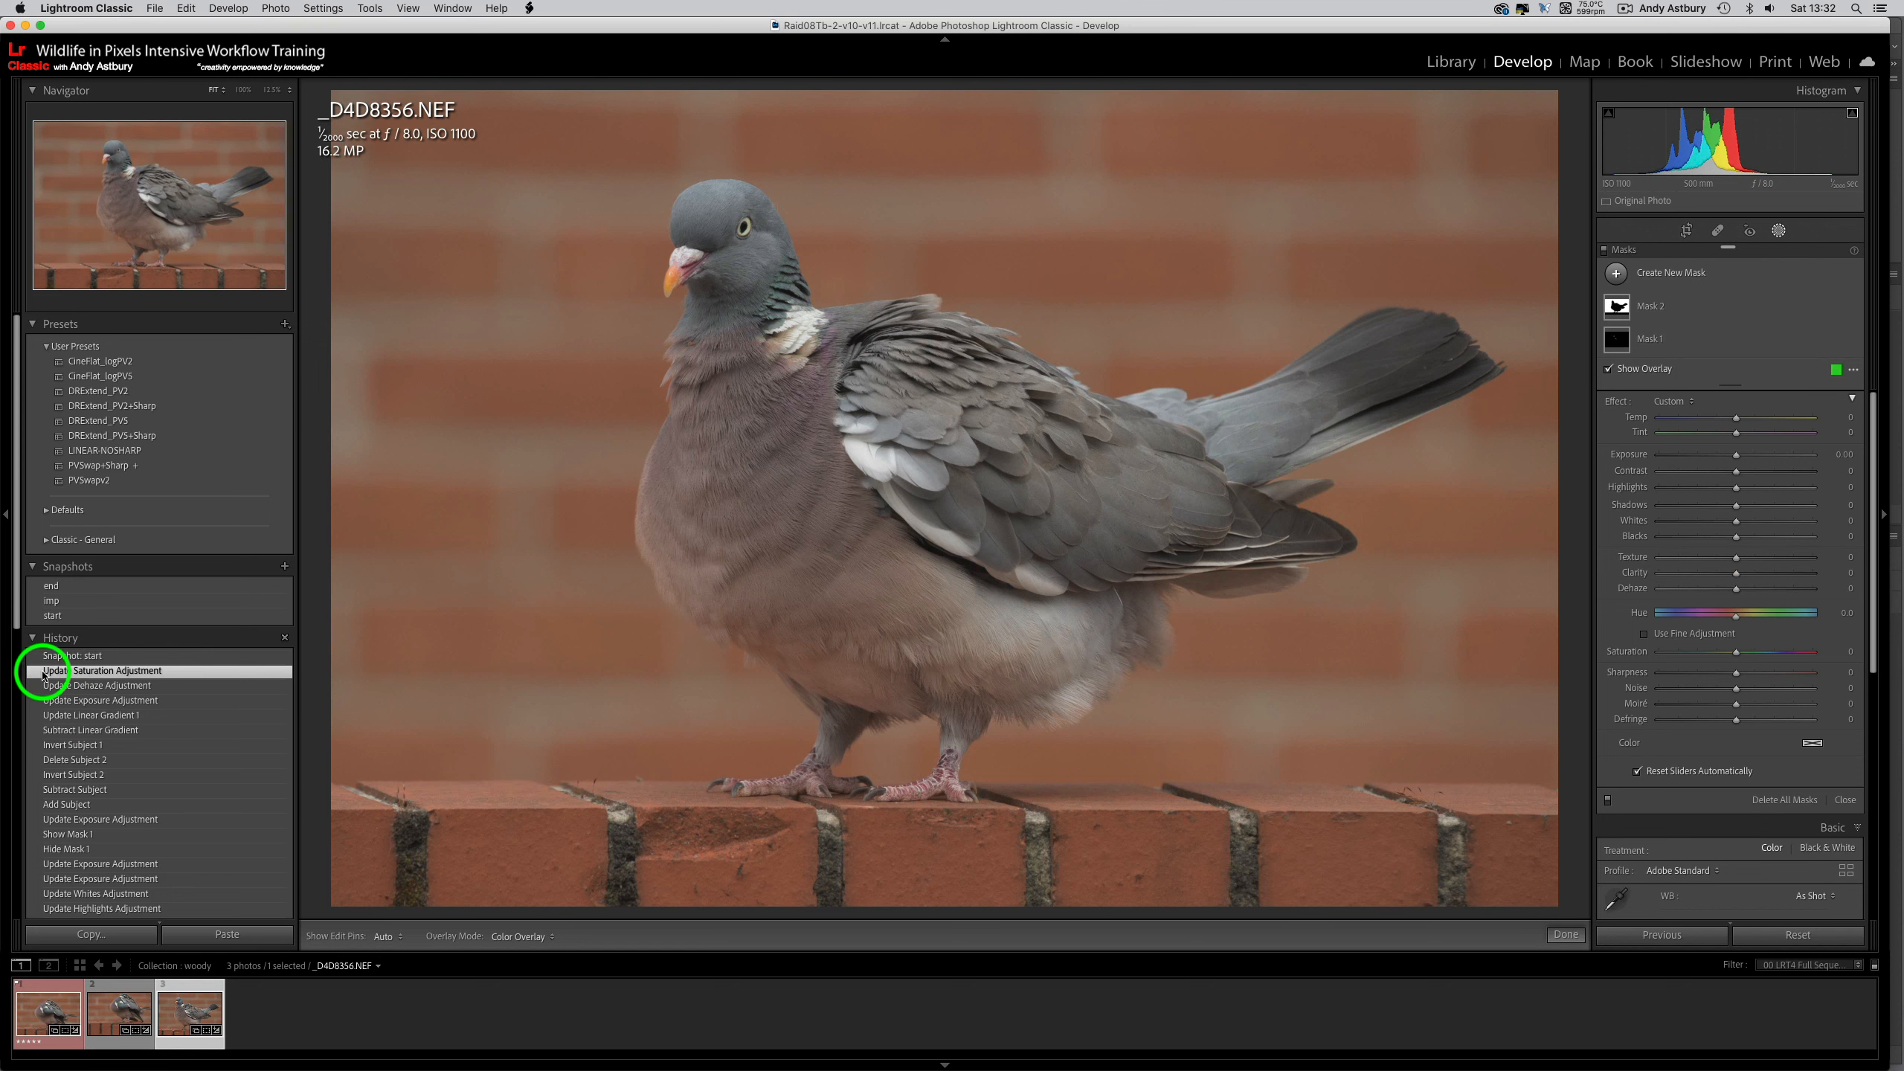
- Create a new linear gradient mask covering the brick ledge, with its short transition running just below the pigeon's feet
click(1613, 272)
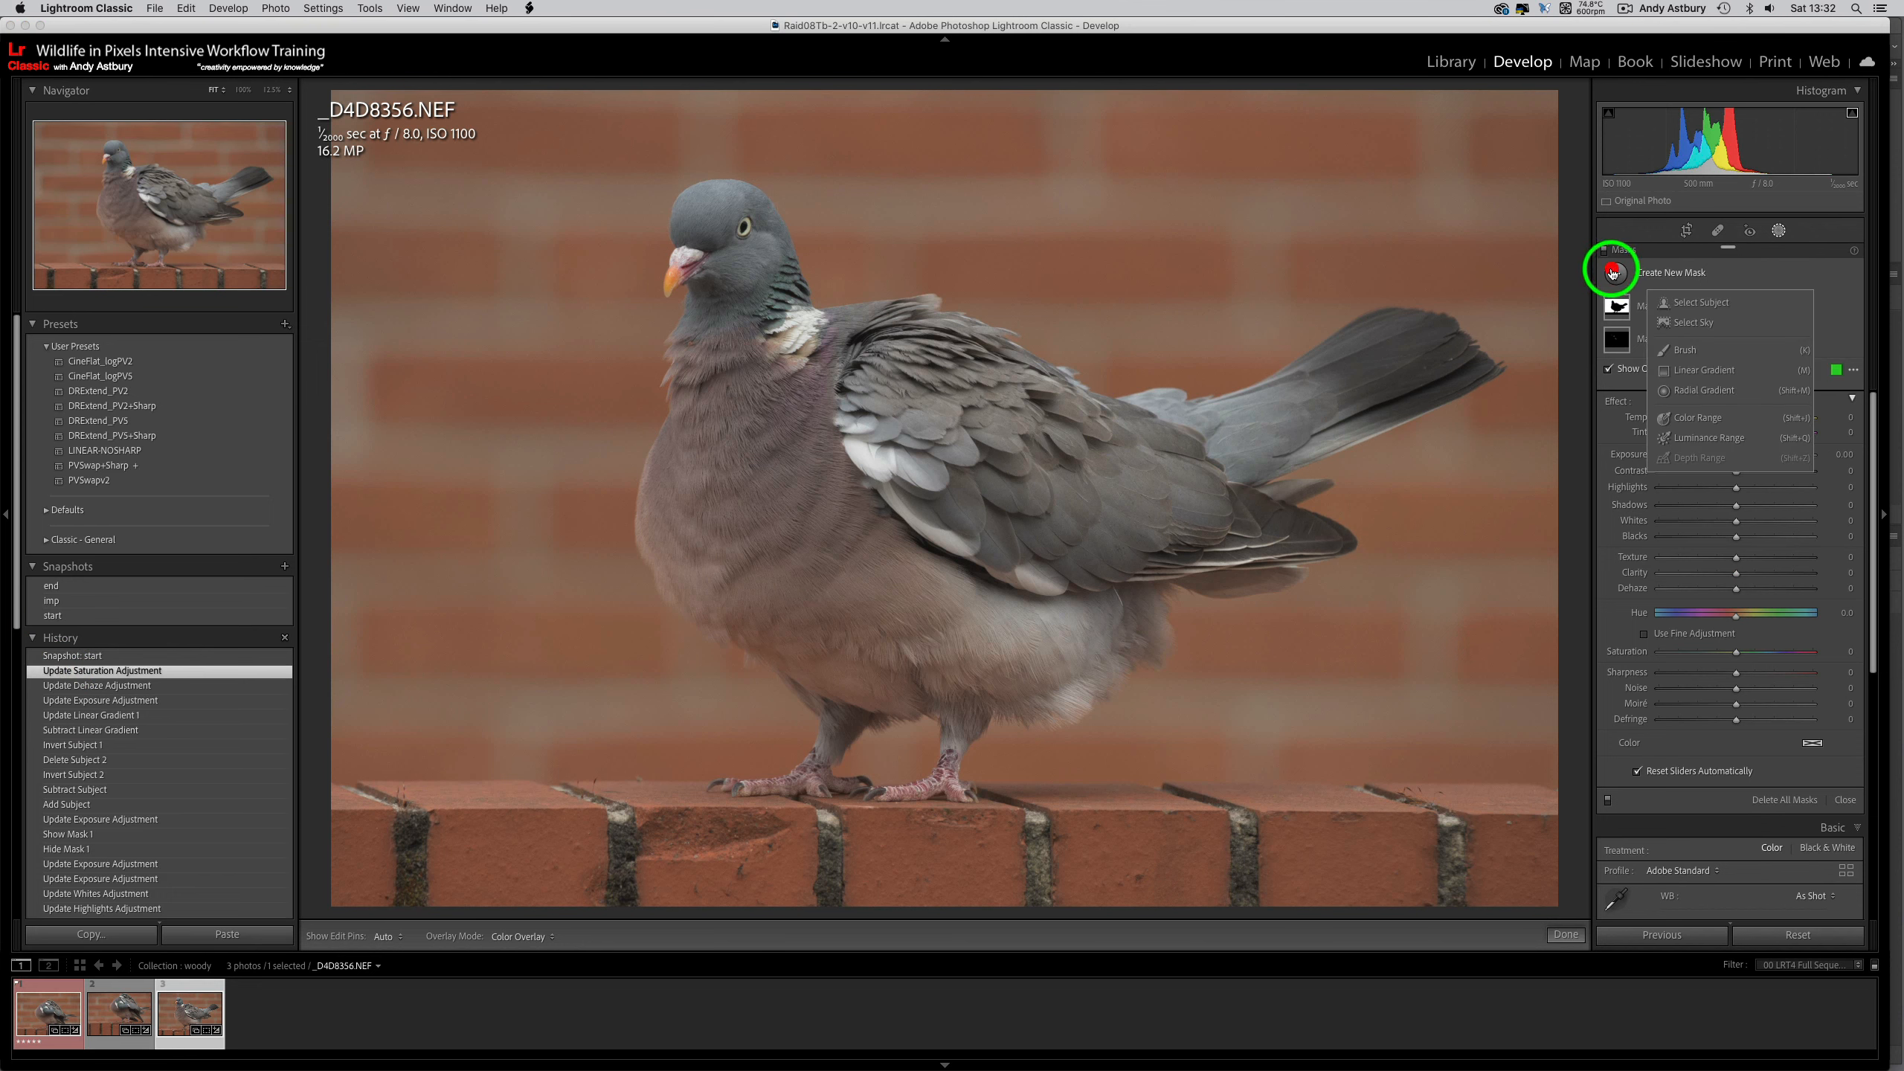
click(1683, 372)
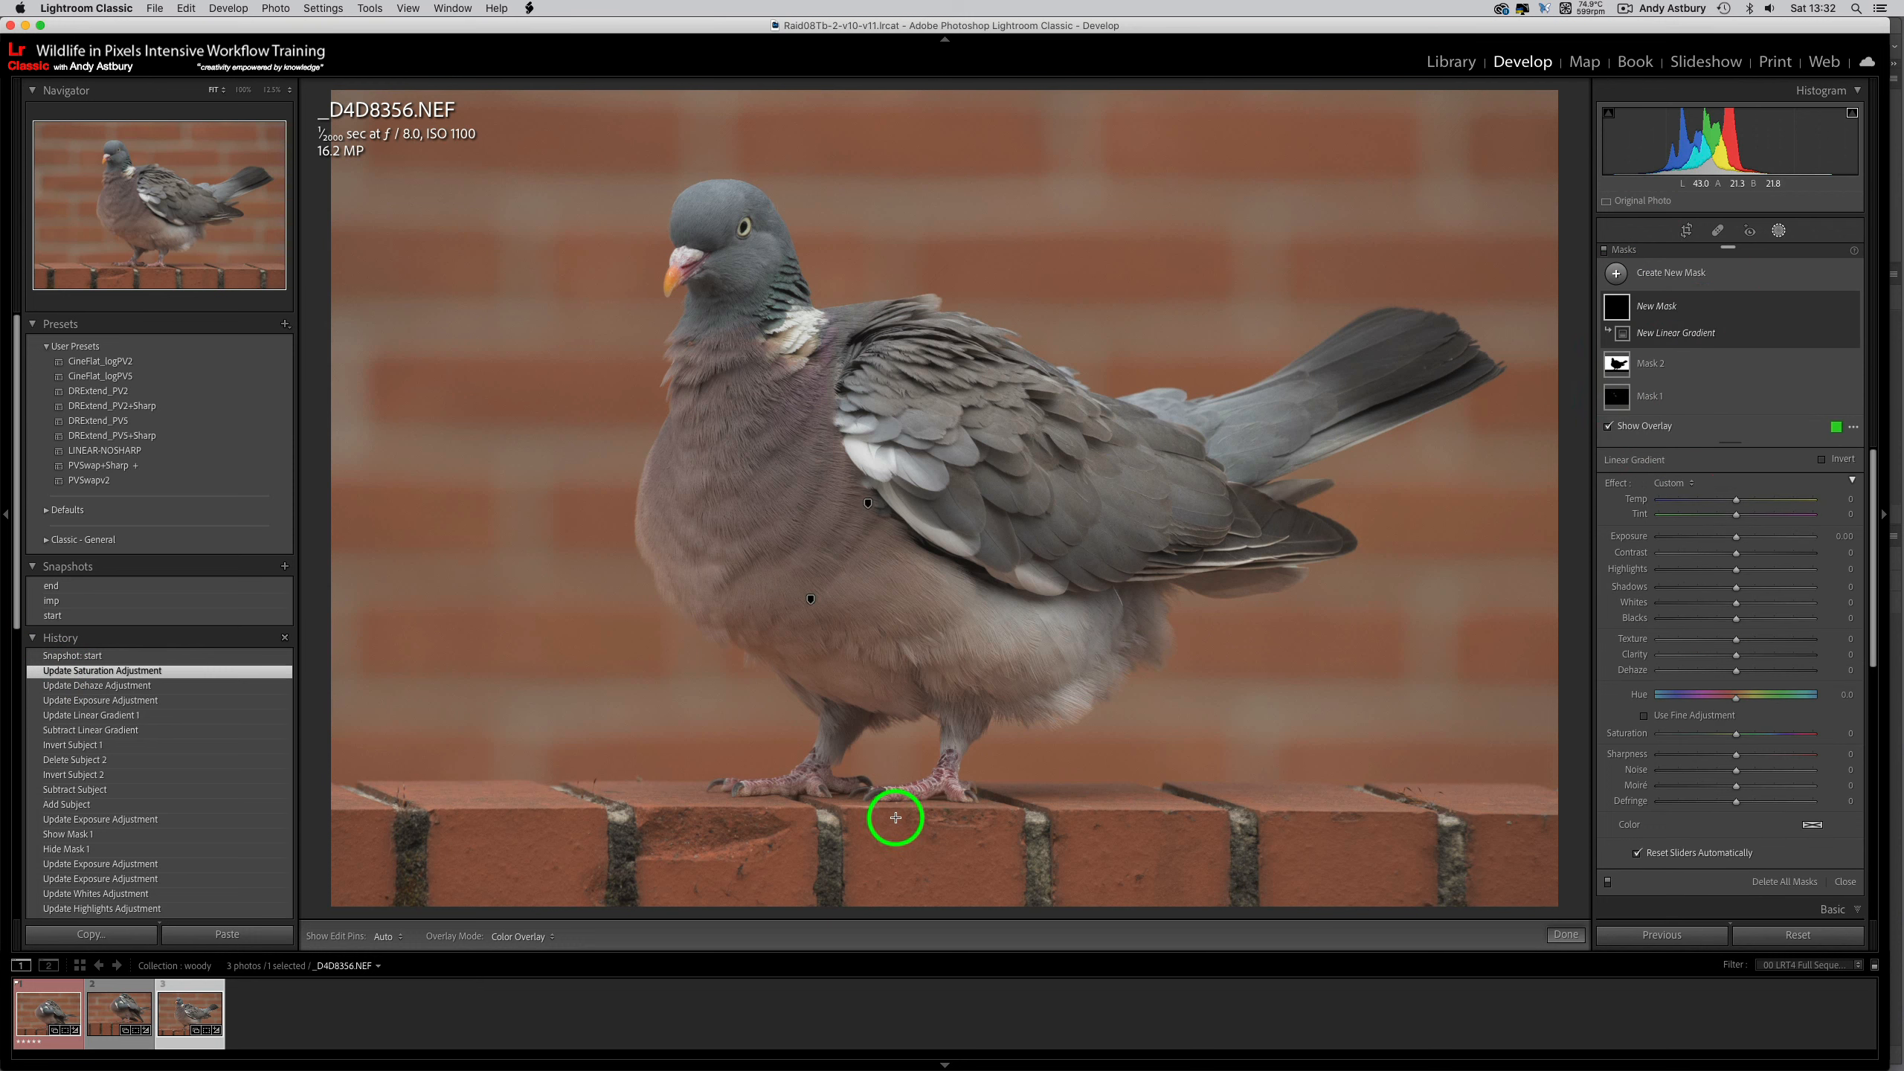
mouse_move(892, 812)
mouse_down()
mouse_move(887, 773)
mouse_move(884, 800)
mouse_up()
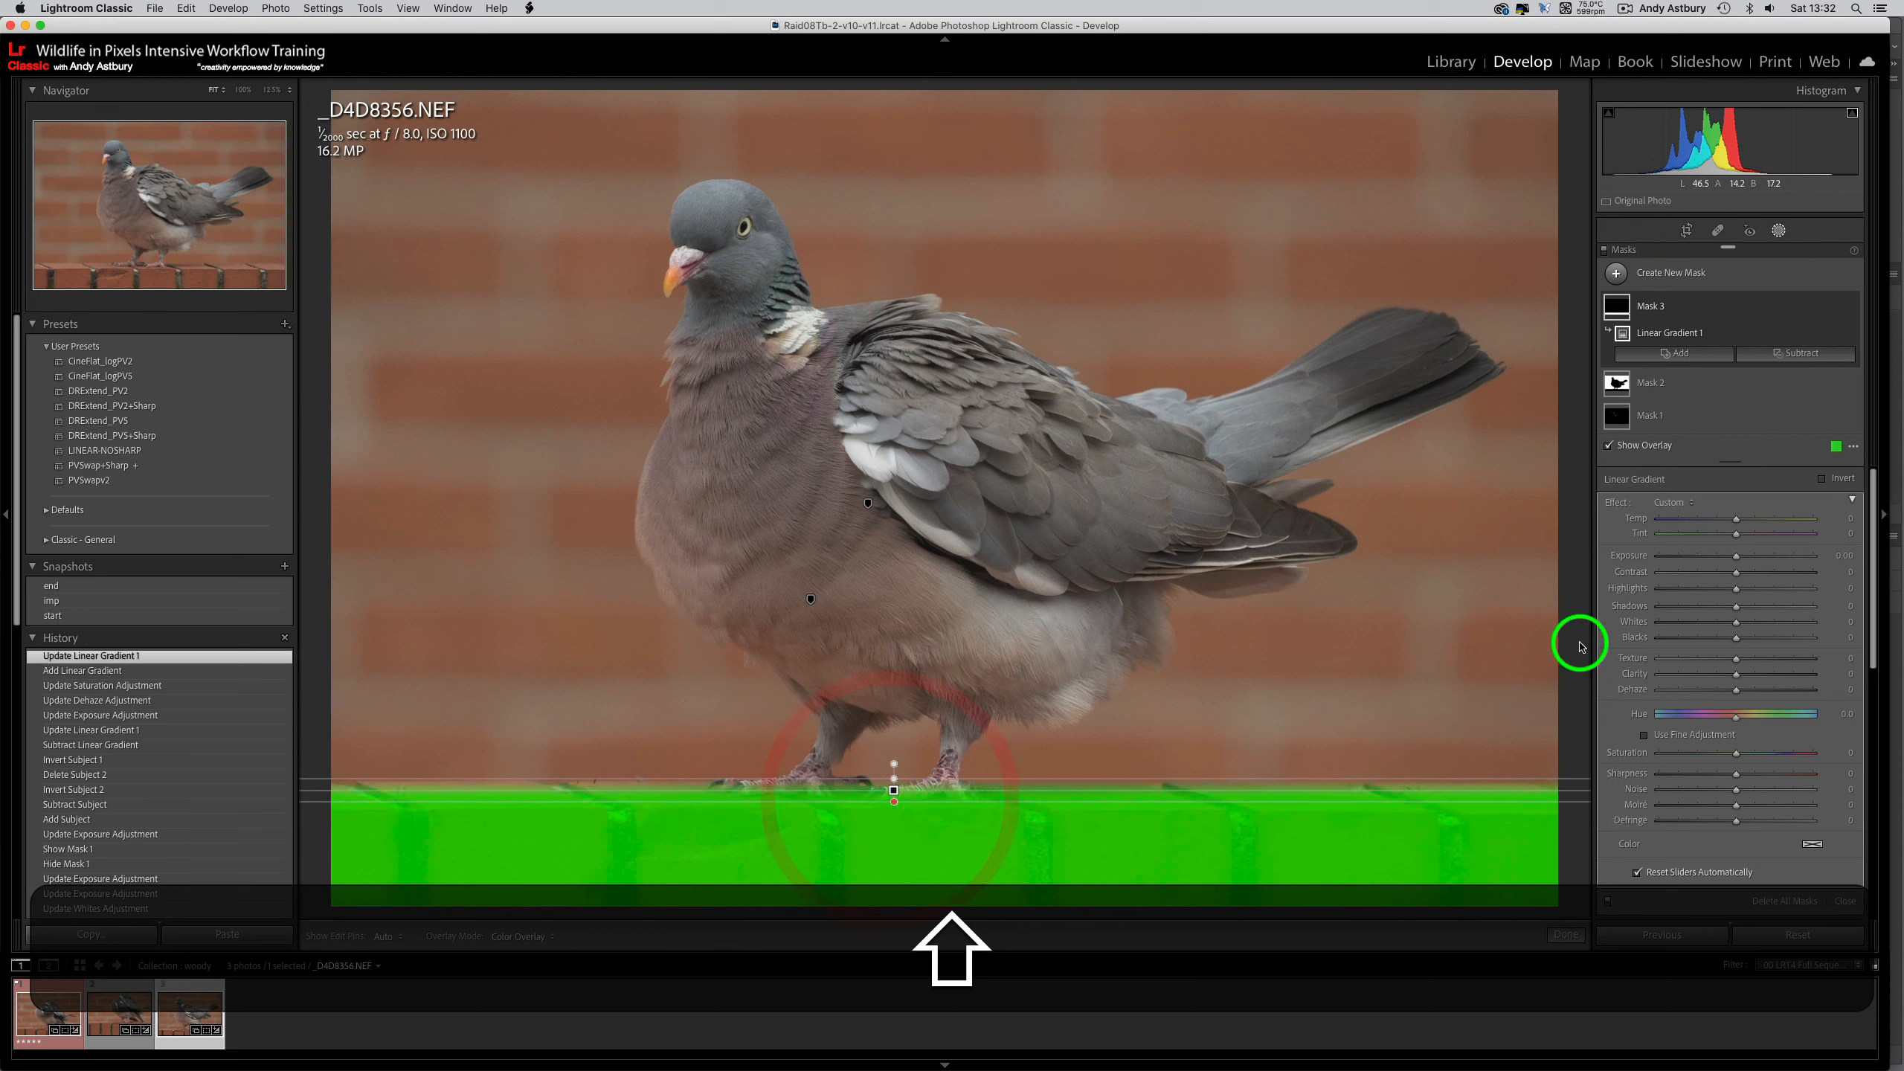
- Set the ledge mask's Exposure to 0.42, Contrast to 9, Clarity to 16, Dehaze to 11, Saturation to 12 and Temp to 4
drag(1738, 561, 1743, 557)
click(1737, 574)
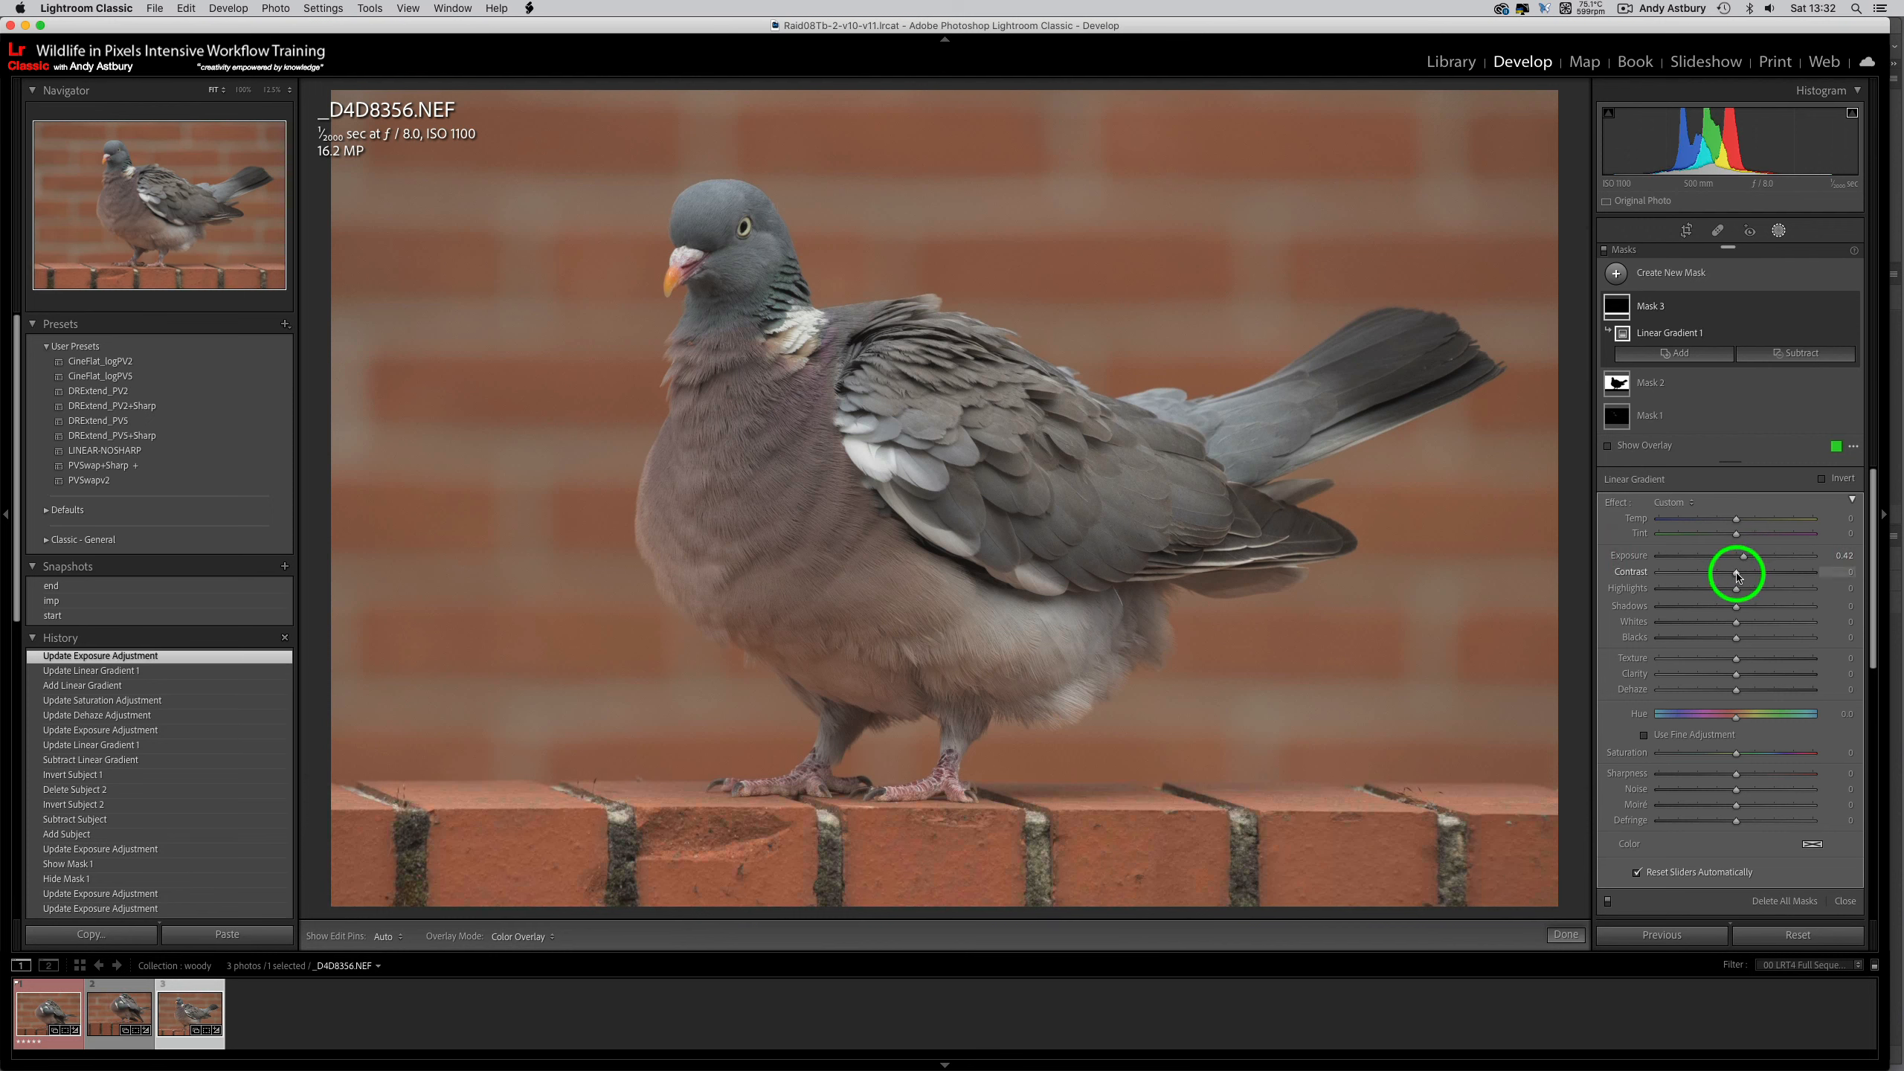
drag(1741, 575, 1742, 576)
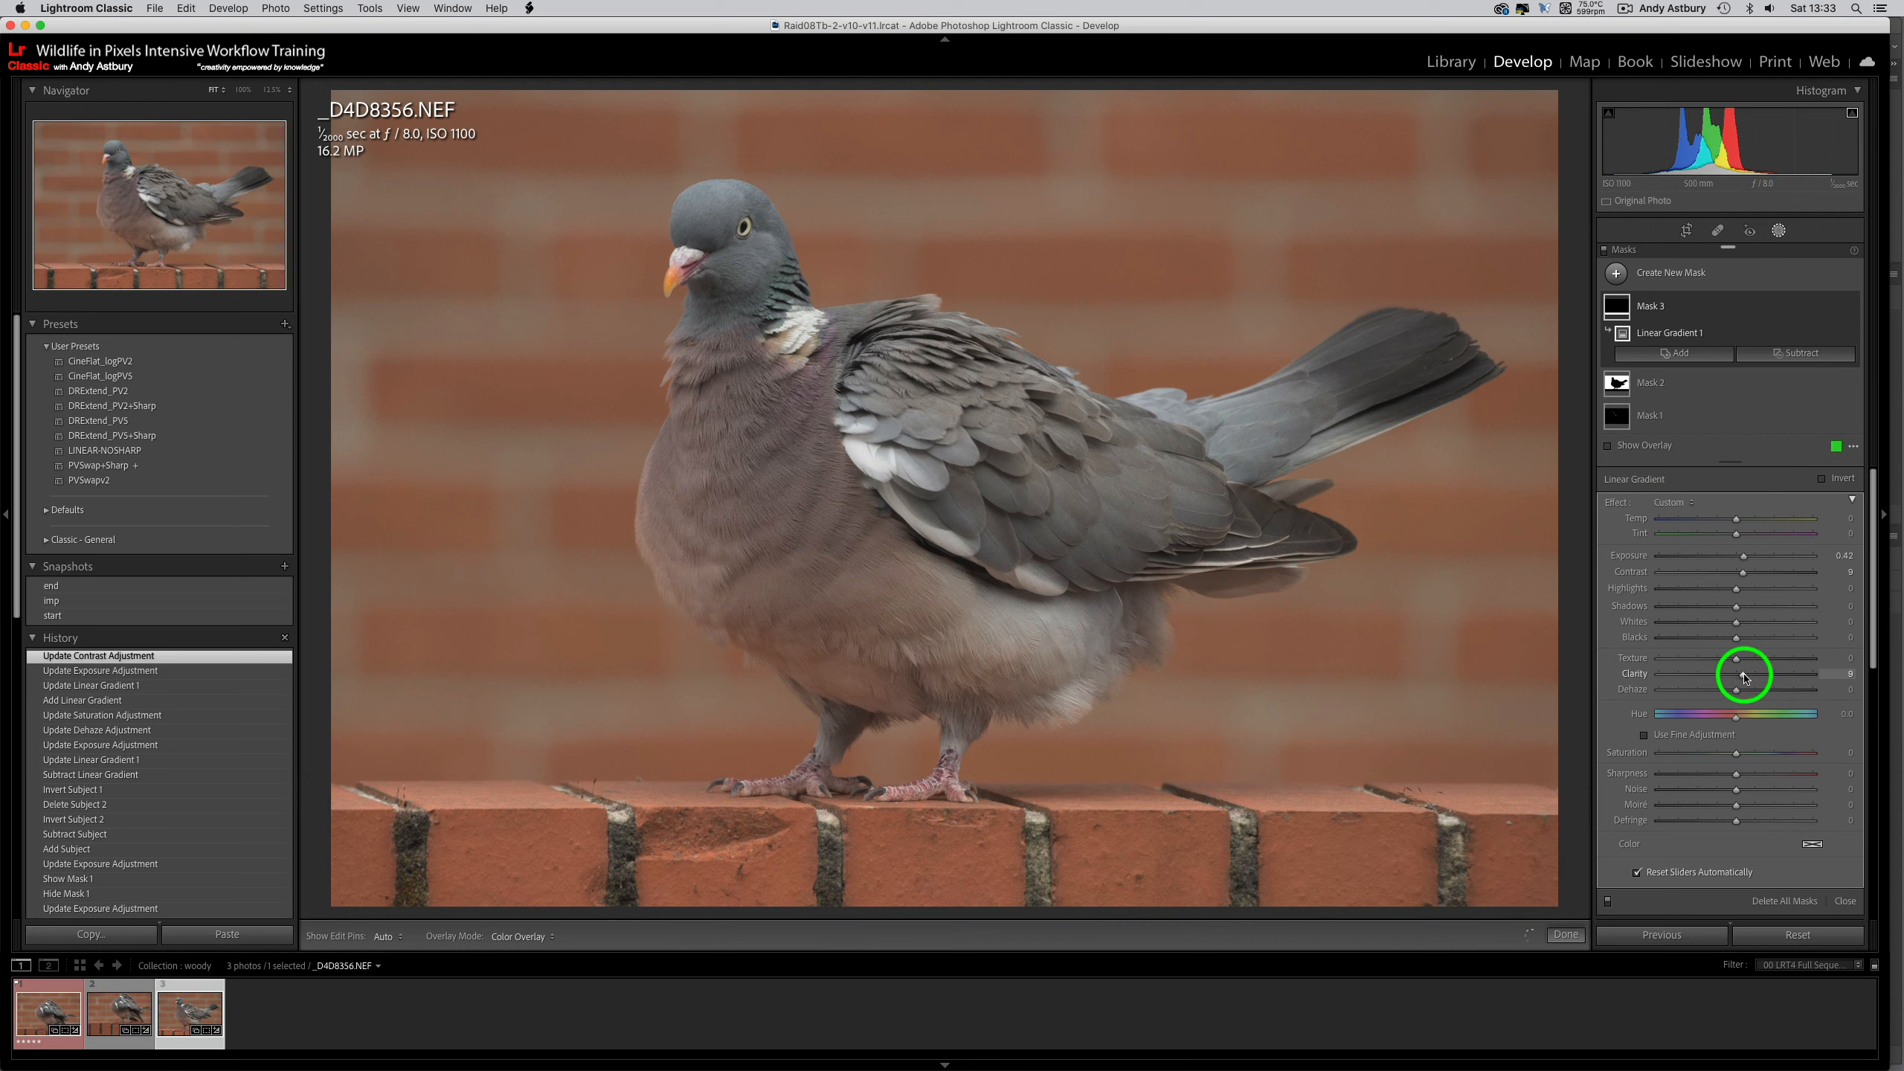
drag(1744, 677, 1743, 692)
click(1737, 756)
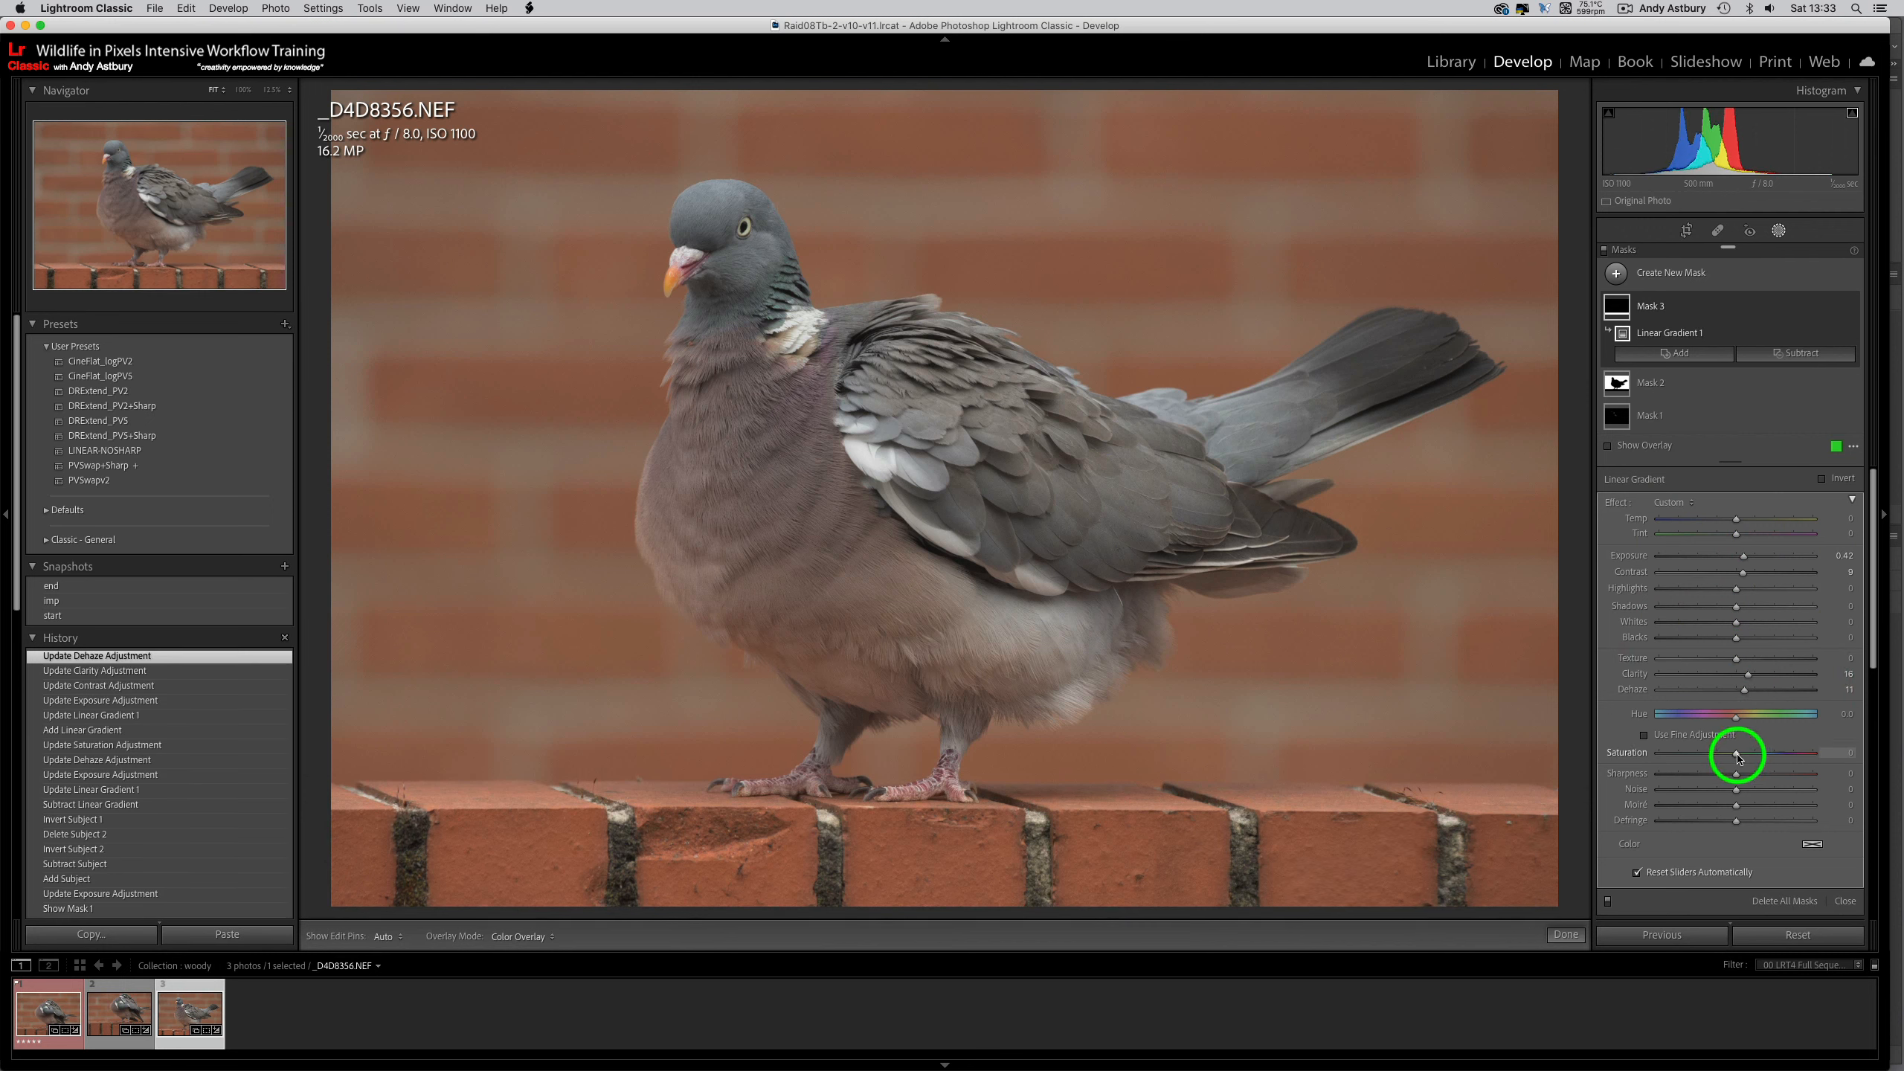
drag(1737, 755, 1745, 755)
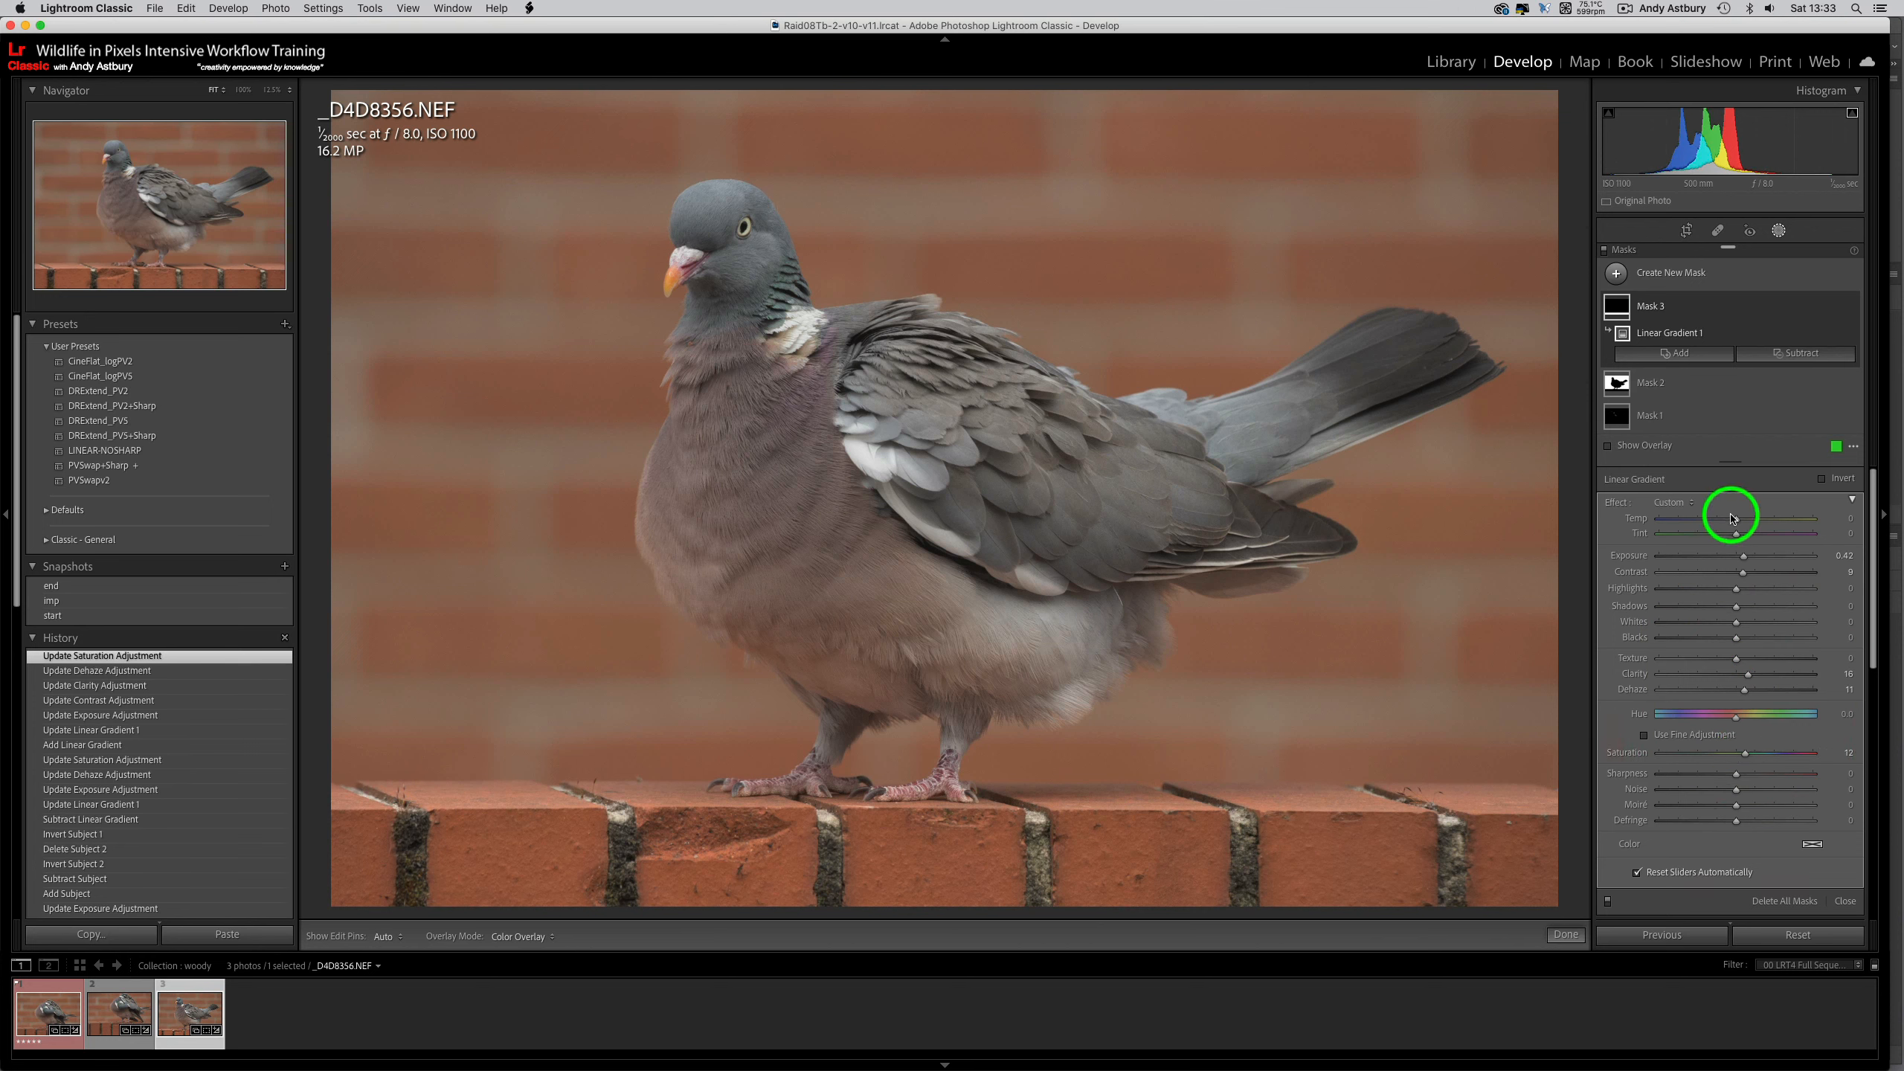
drag(1735, 521, 1731, 519)
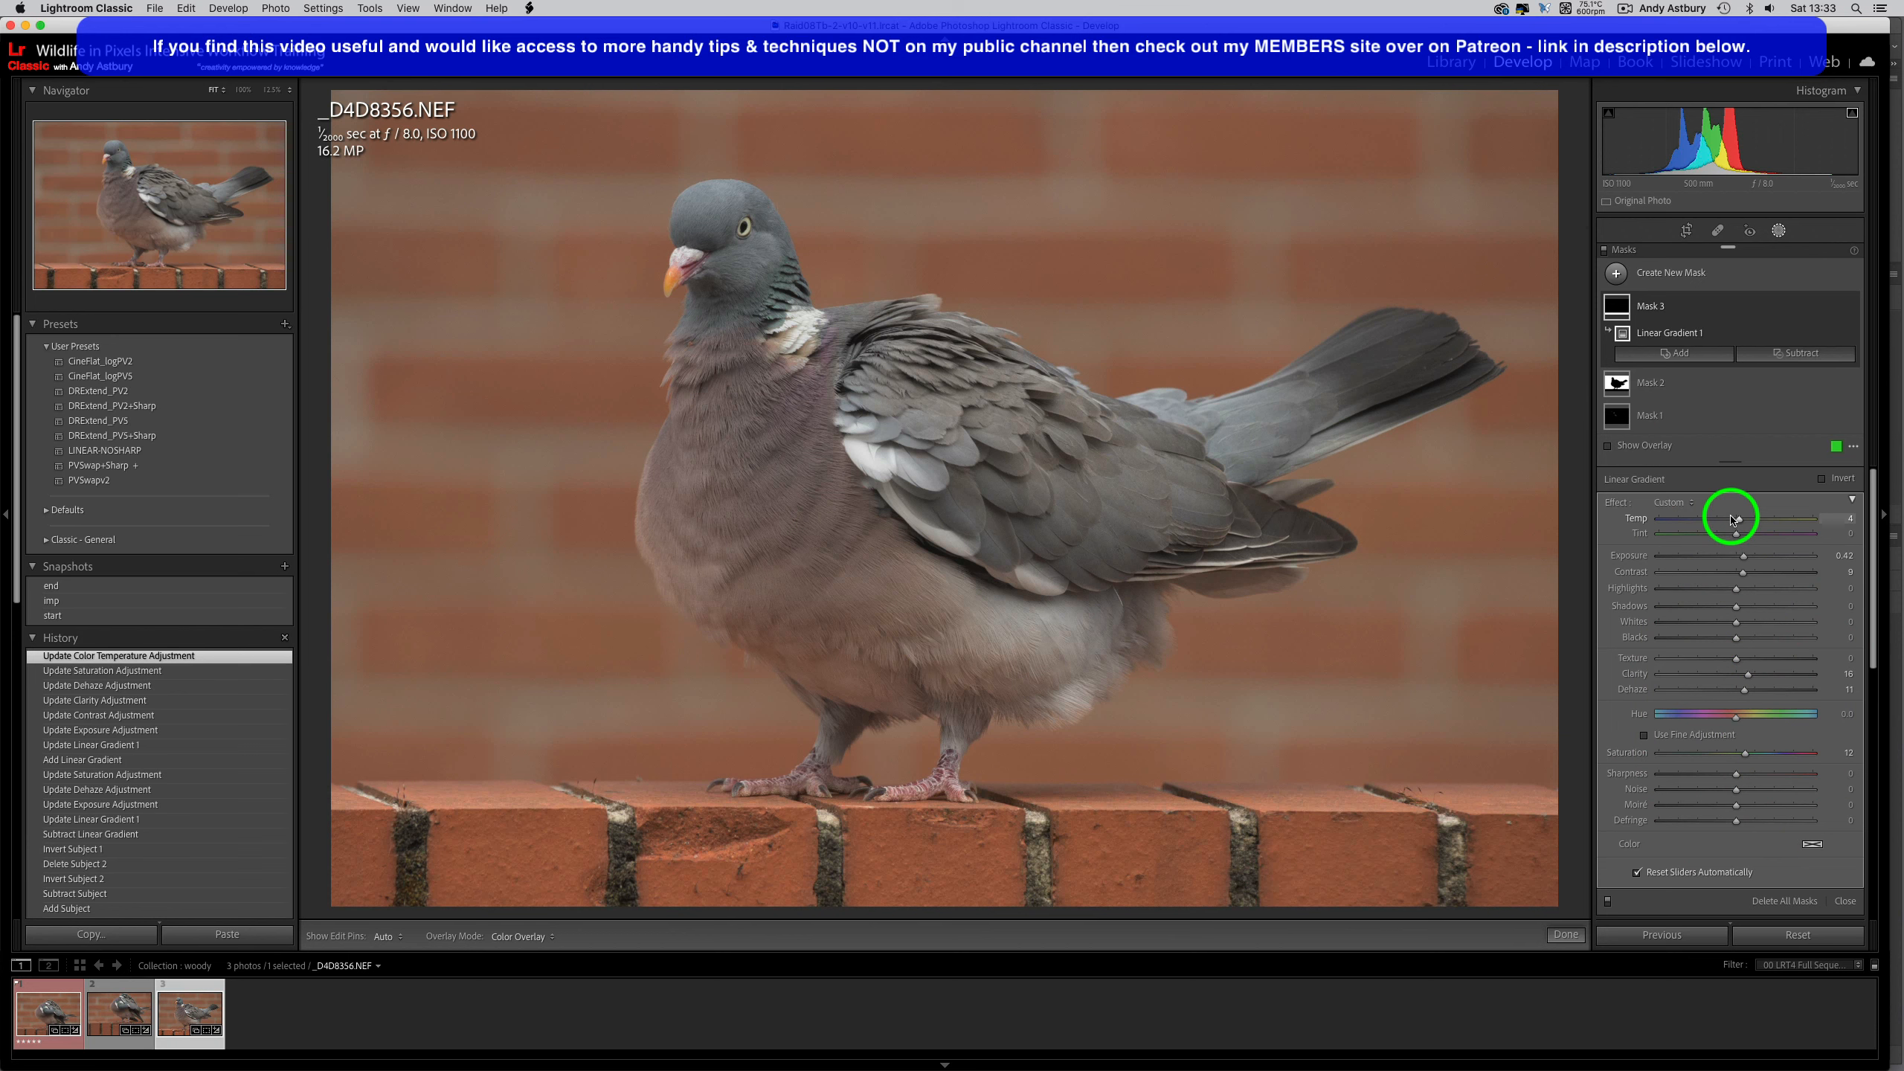
- Compare the edit twice with the "start" snapshot and return to the latest Color Temperature adjustment in the history
click(64, 617)
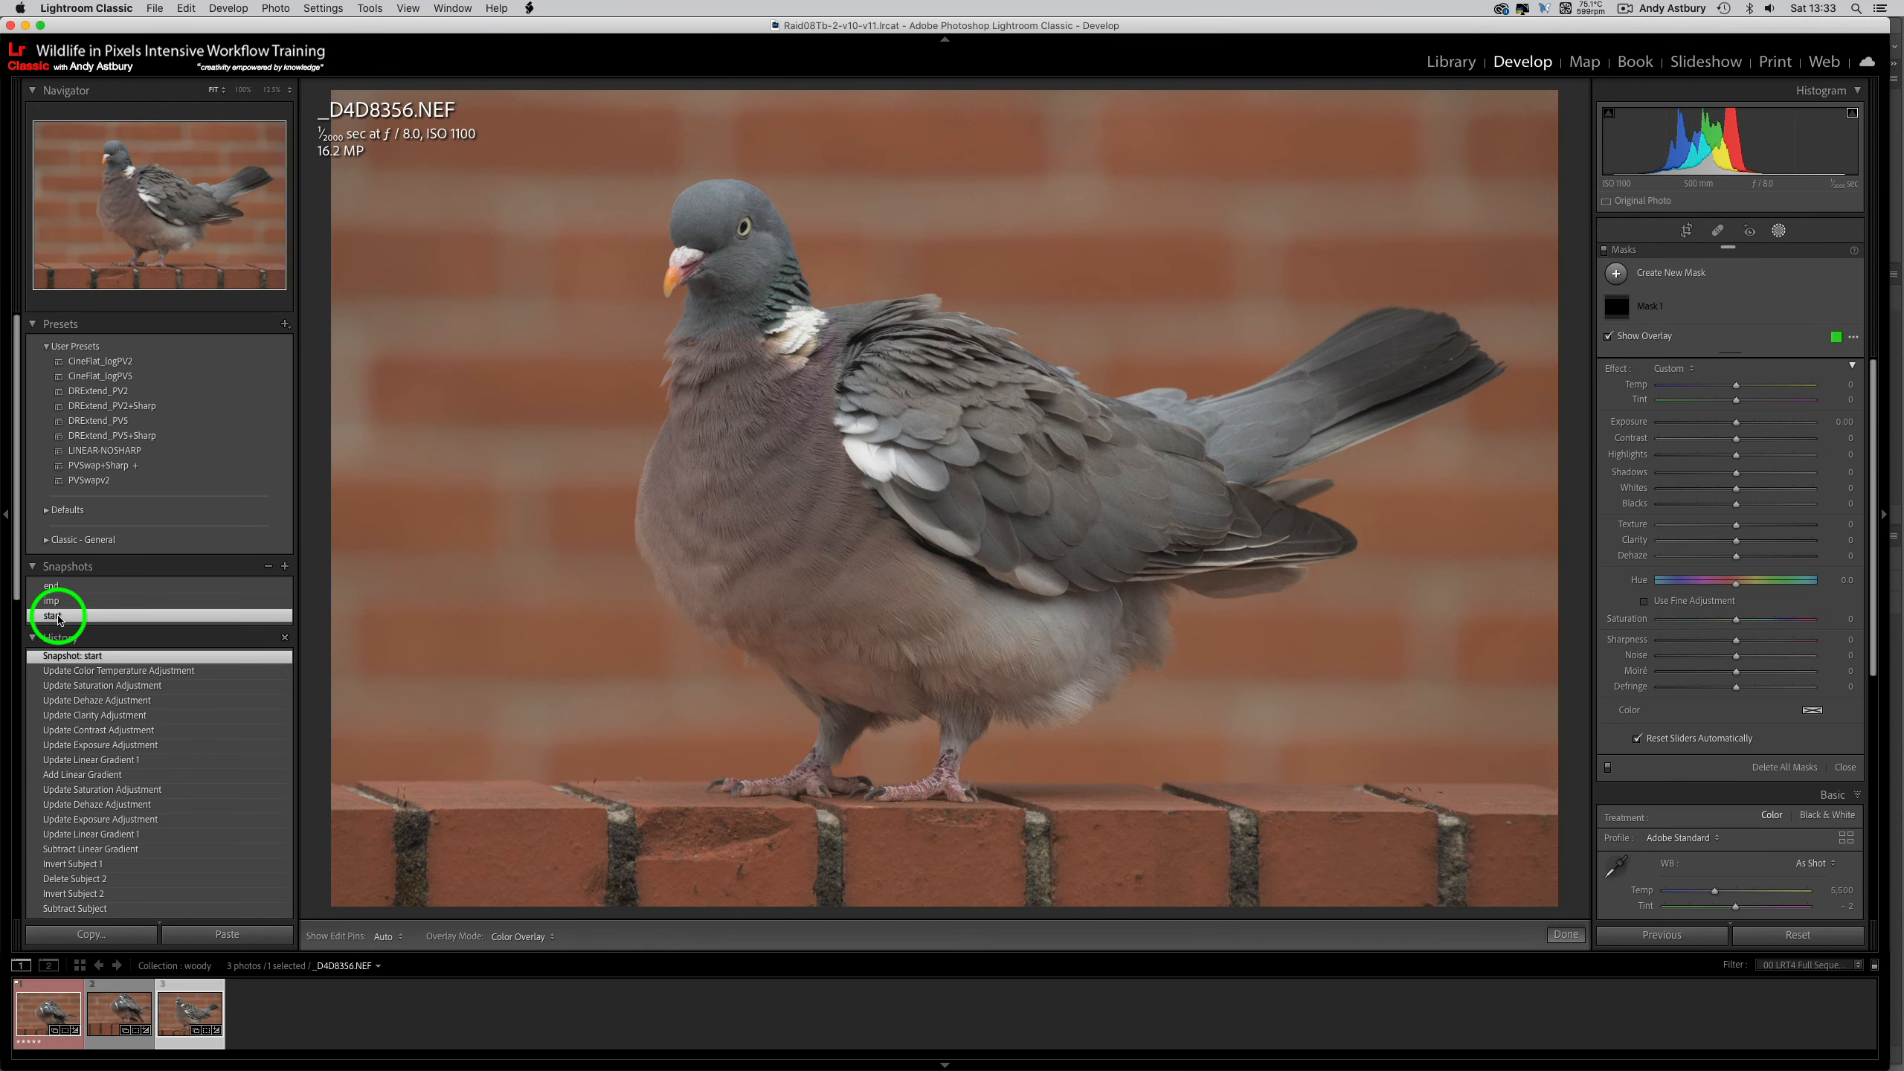
click(81, 672)
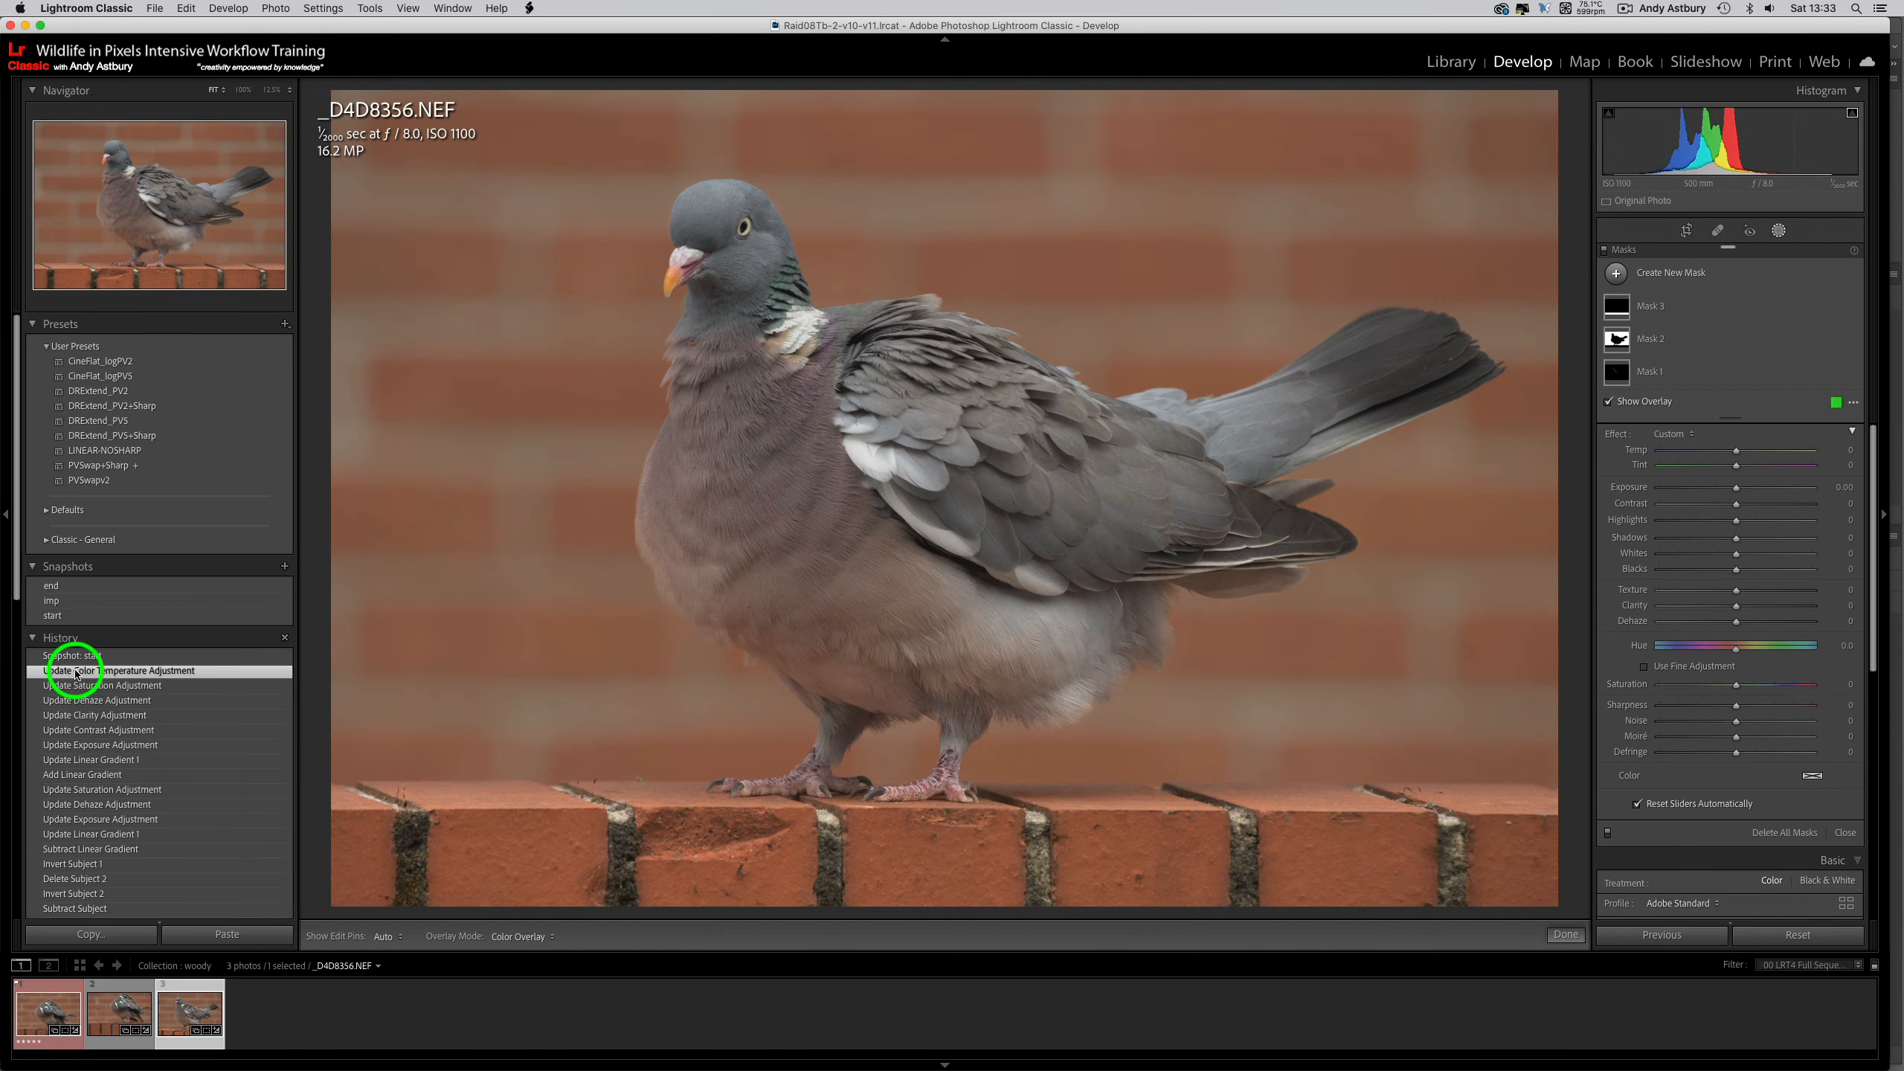
click(64, 615)
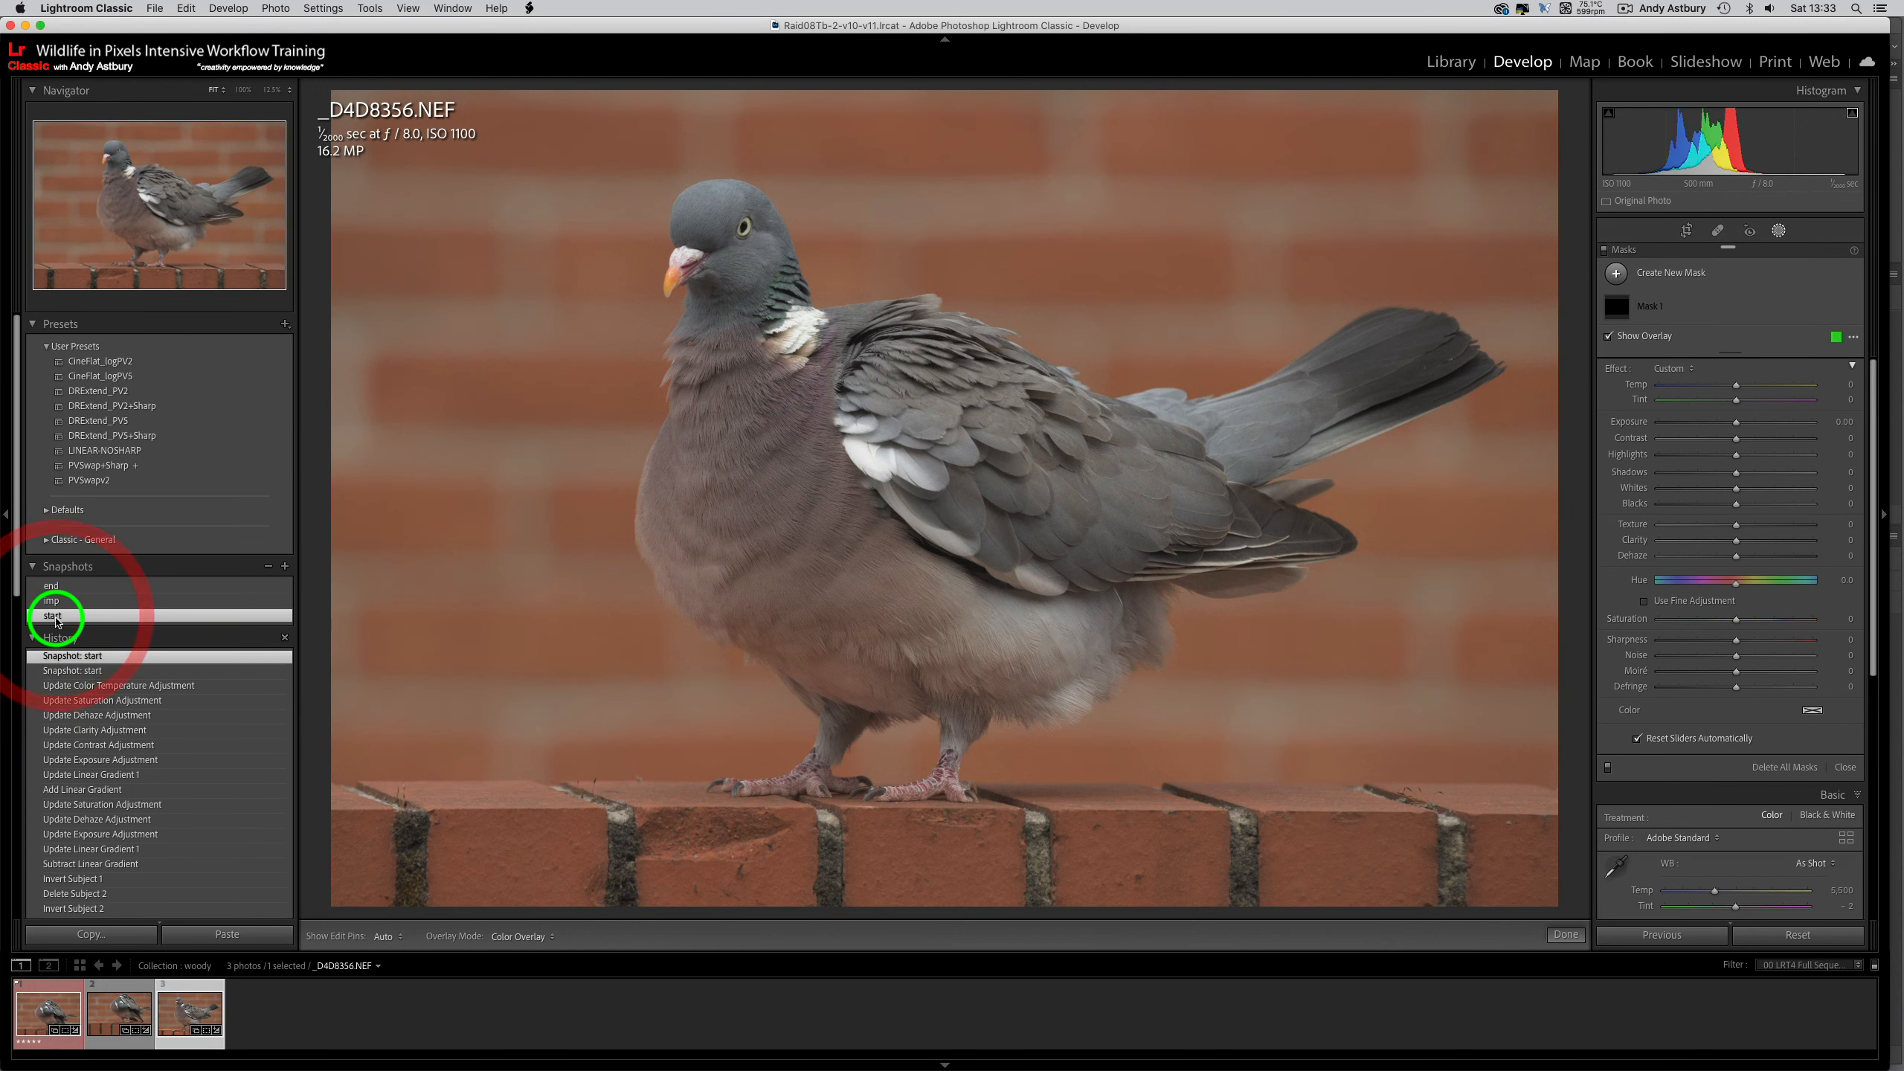
click(61, 685)
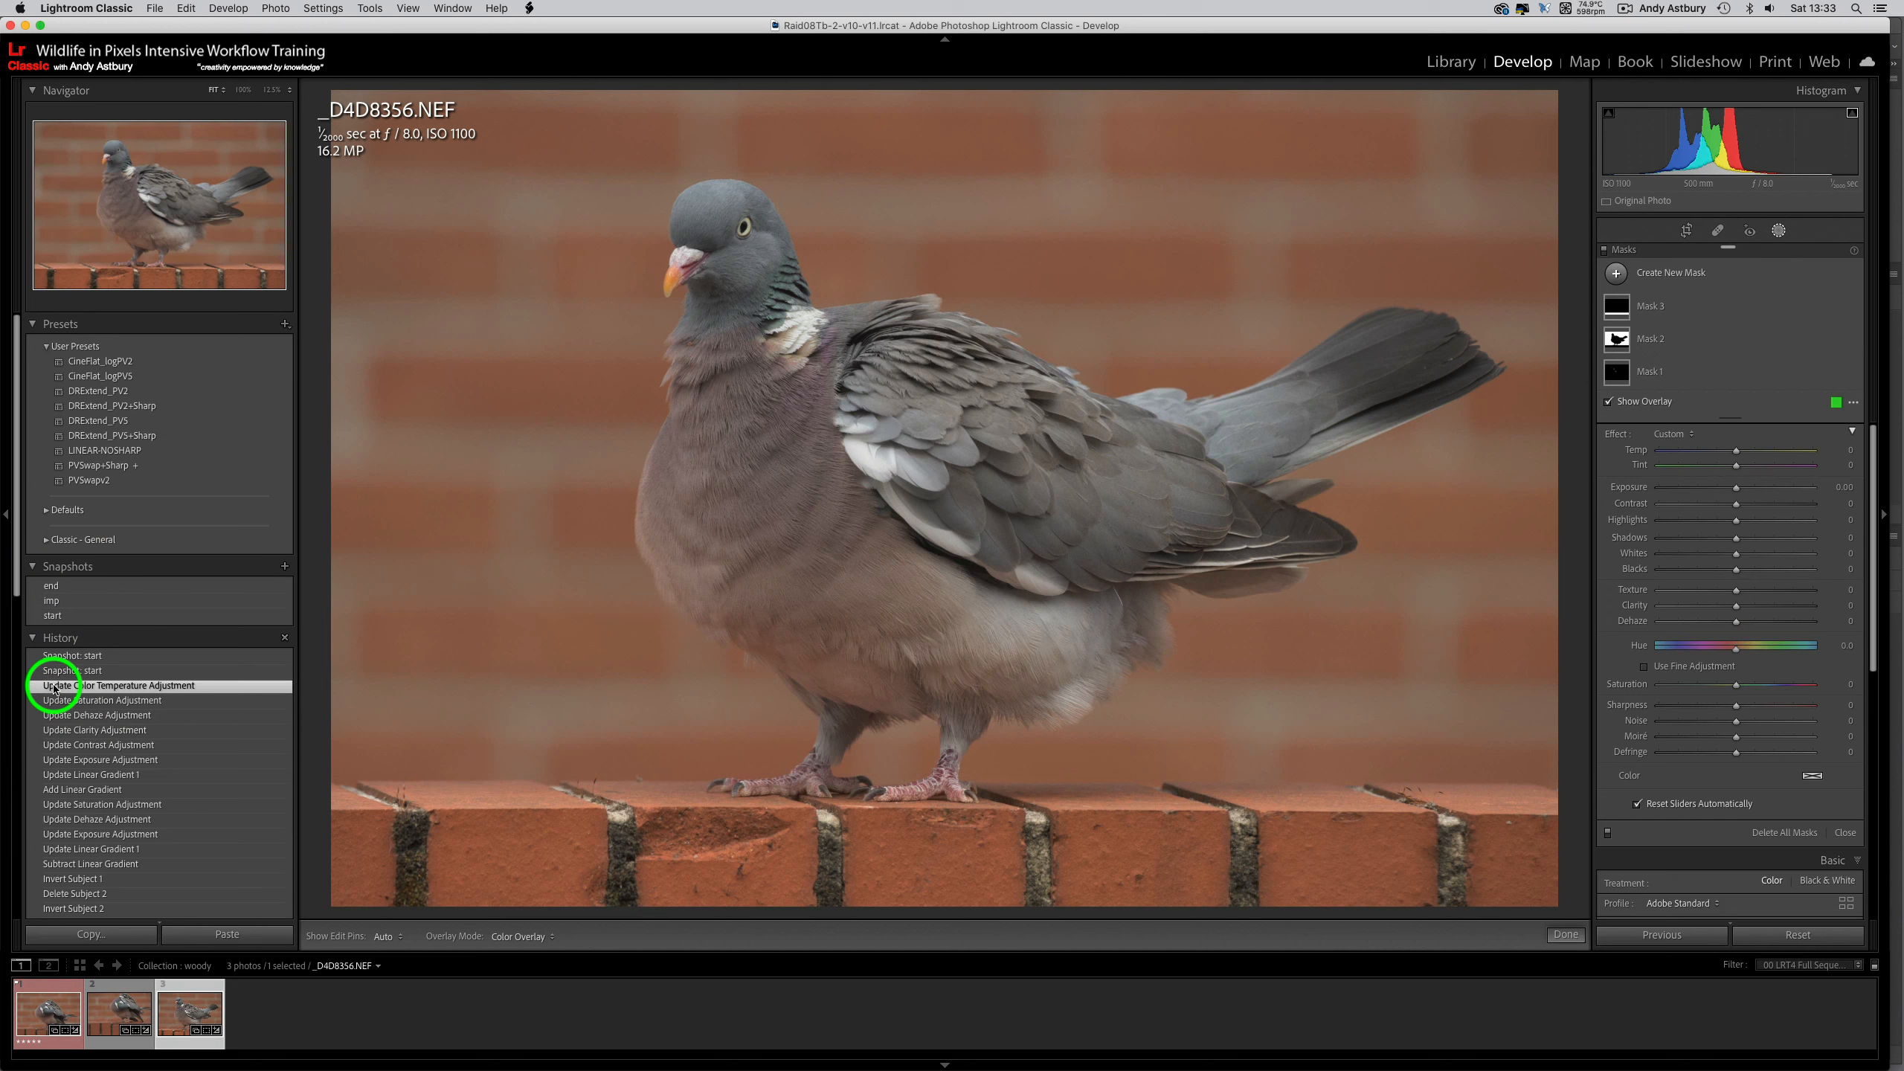
- Create a new mask of the pigeon with Select Subject and add a subtracting brush to it
click(1610, 275)
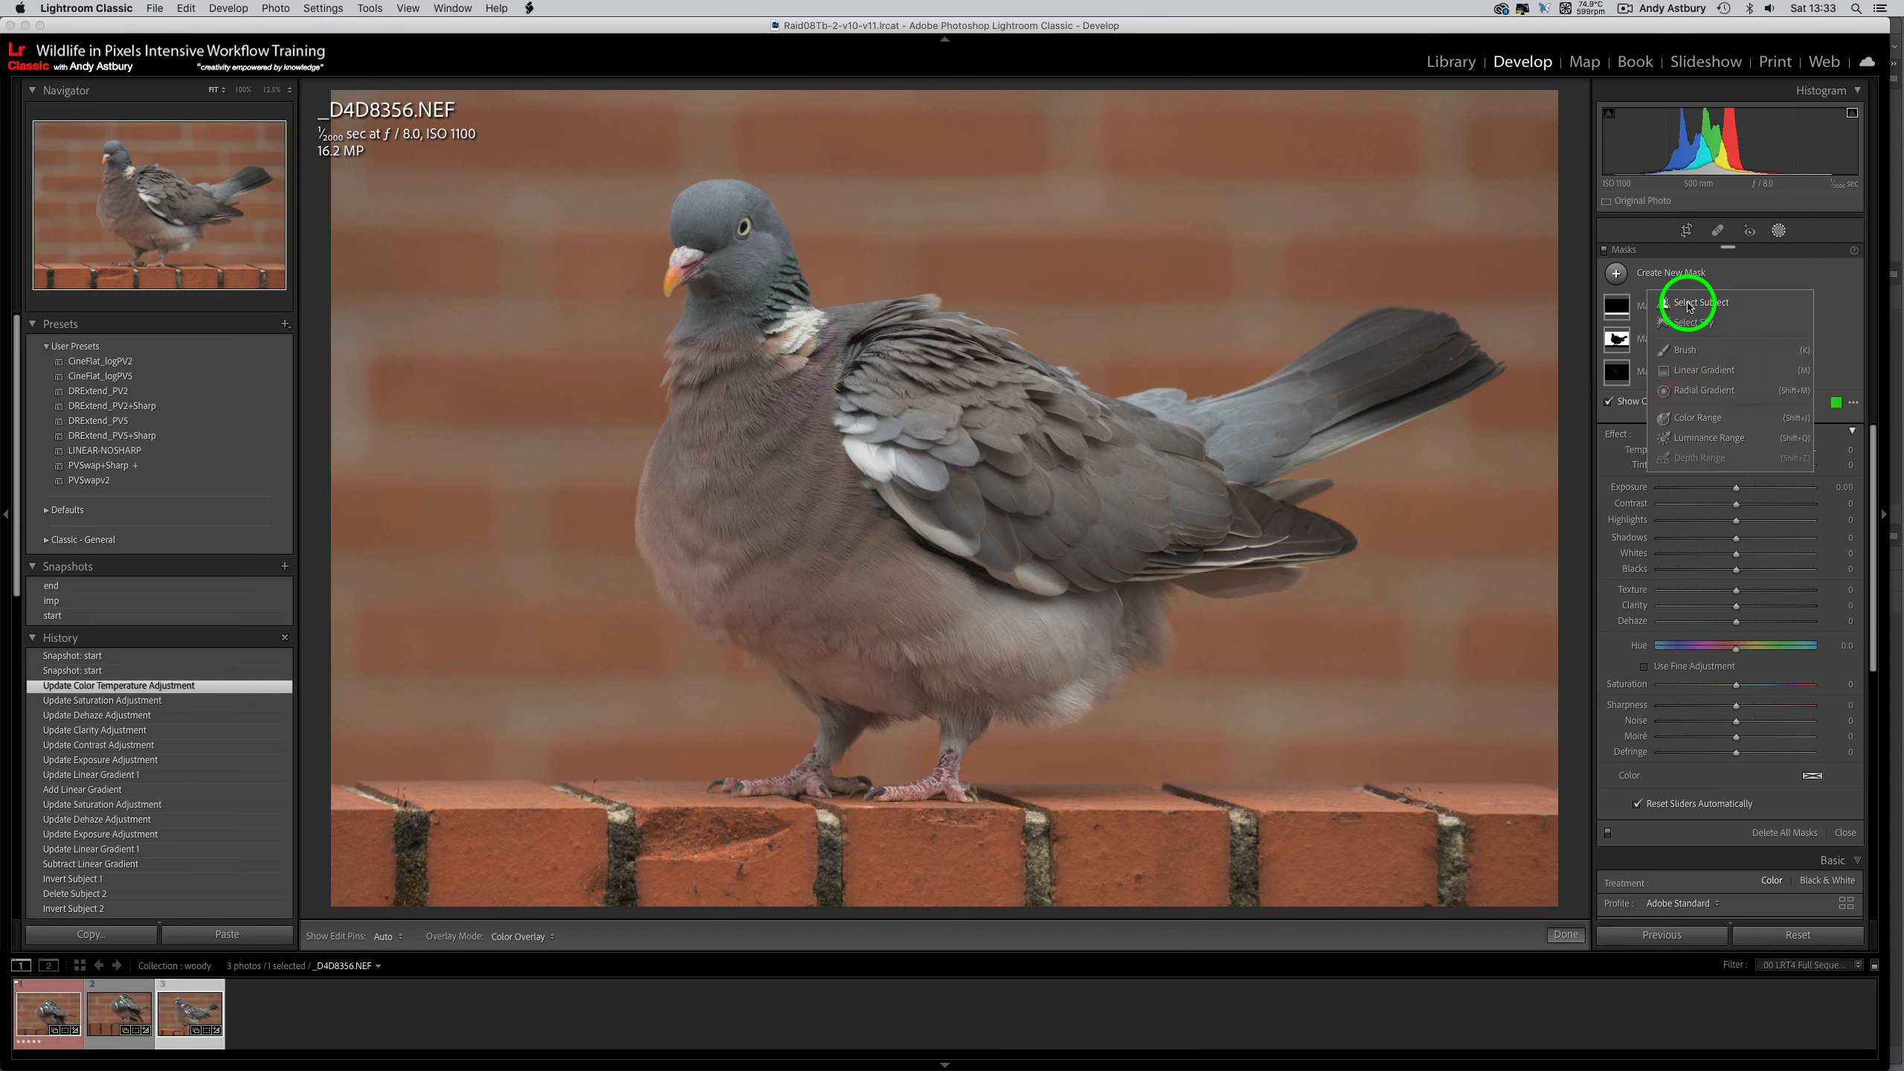
click(1691, 304)
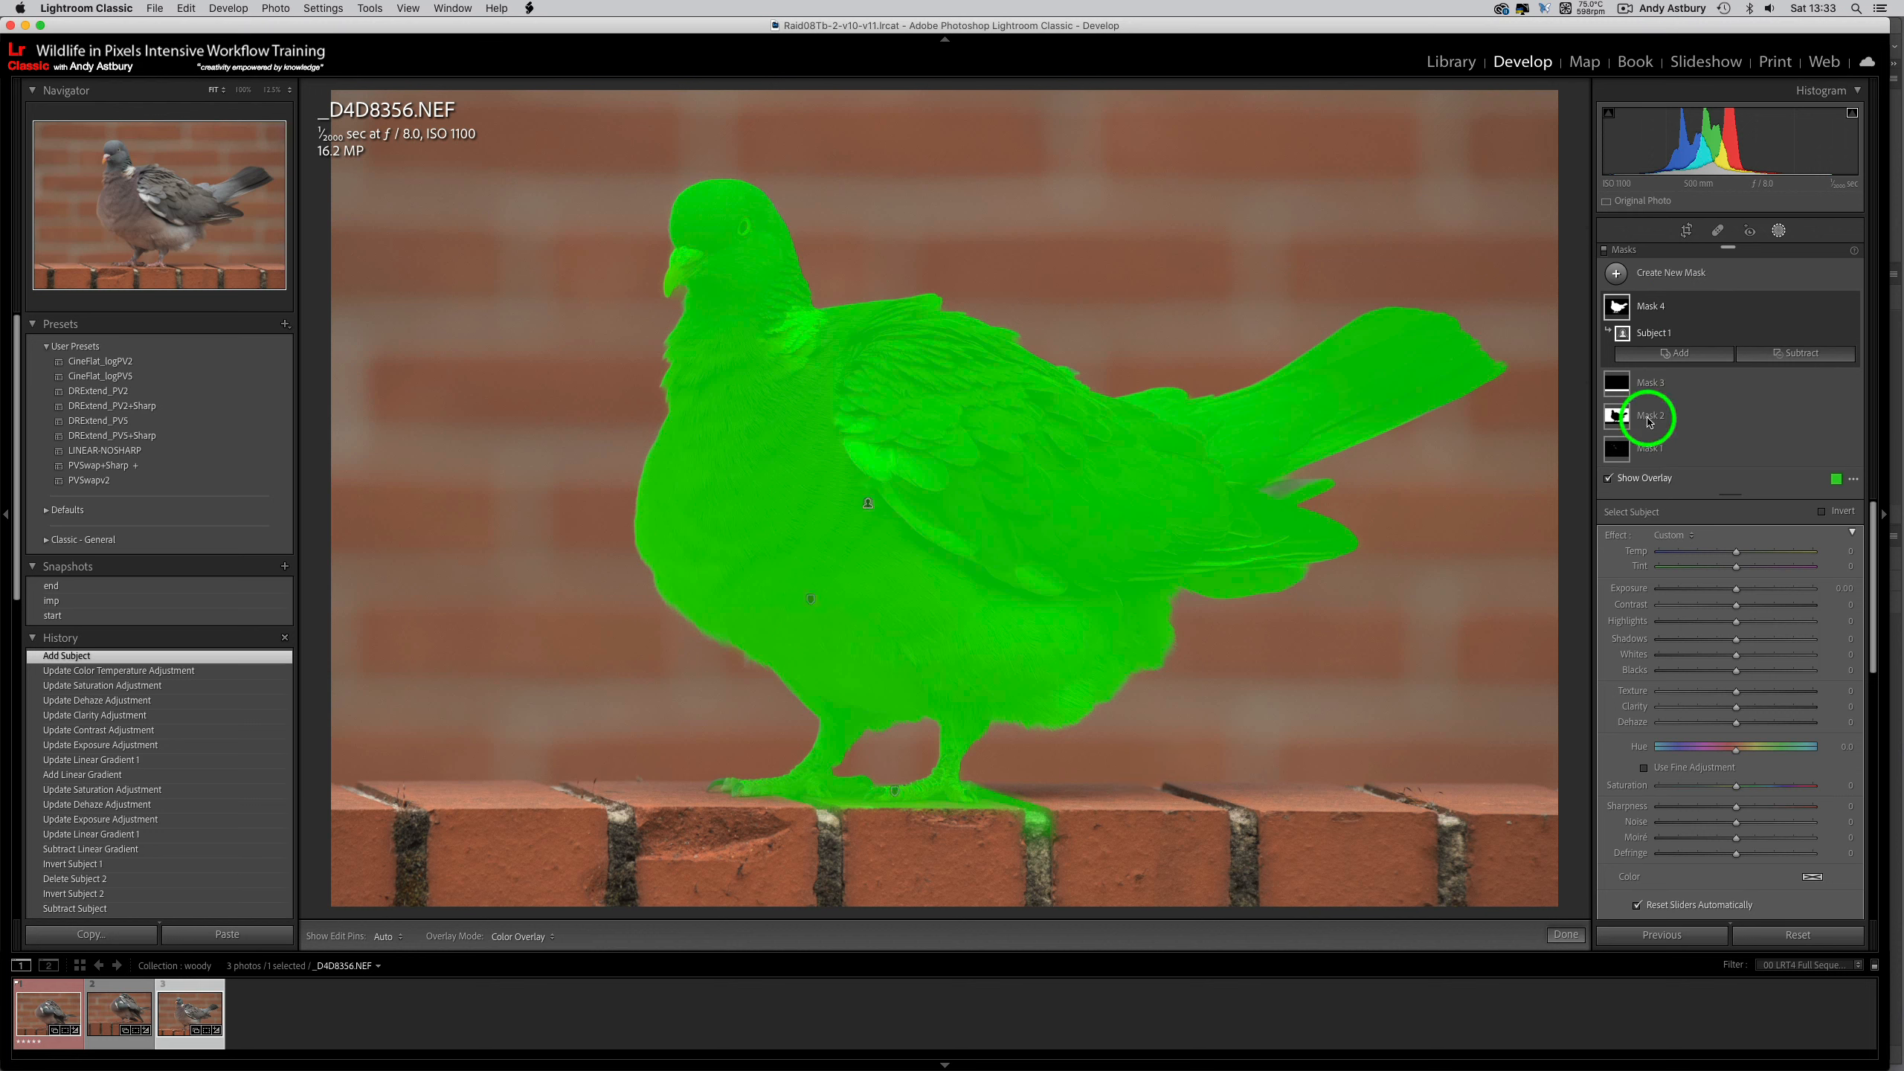
click(1800, 352)
click(1767, 440)
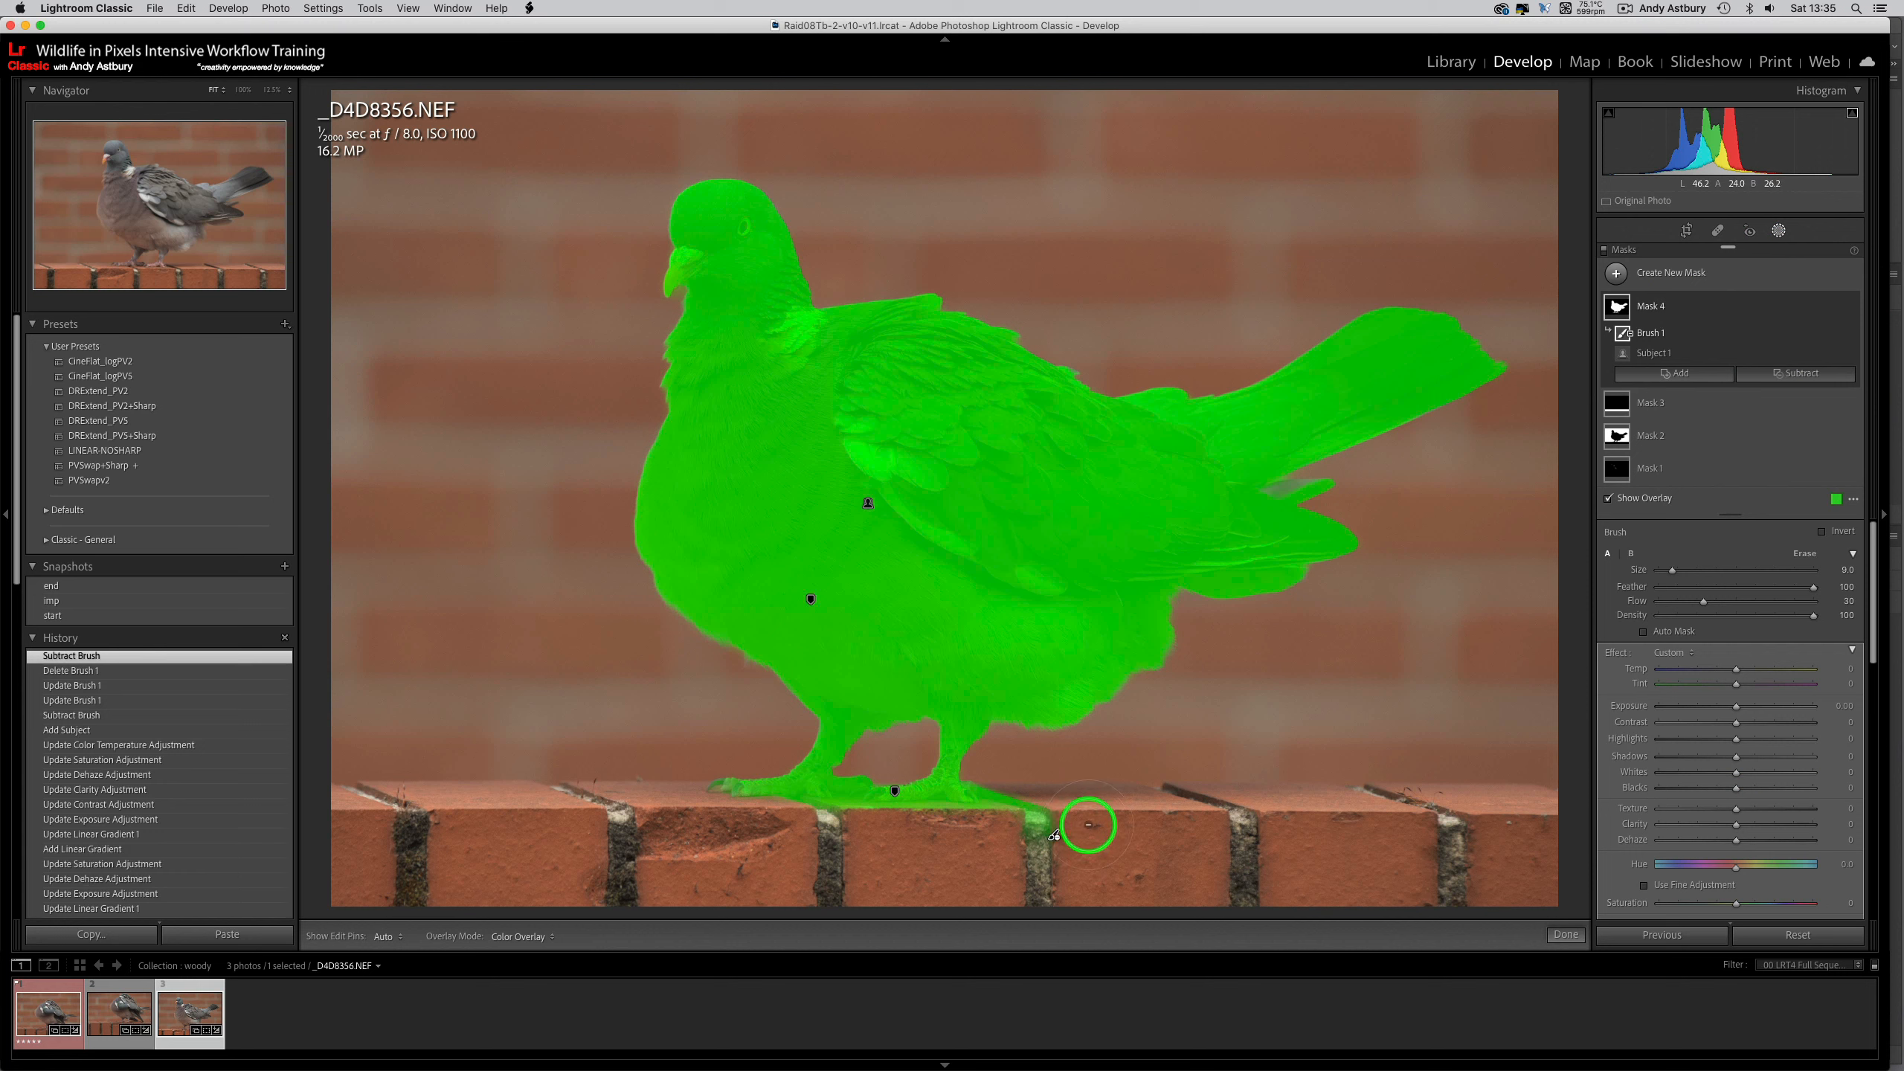
- Brush the feet and the spill onto the brick ledge out of the subject mask, raising the brush Flow to 100
key(h)
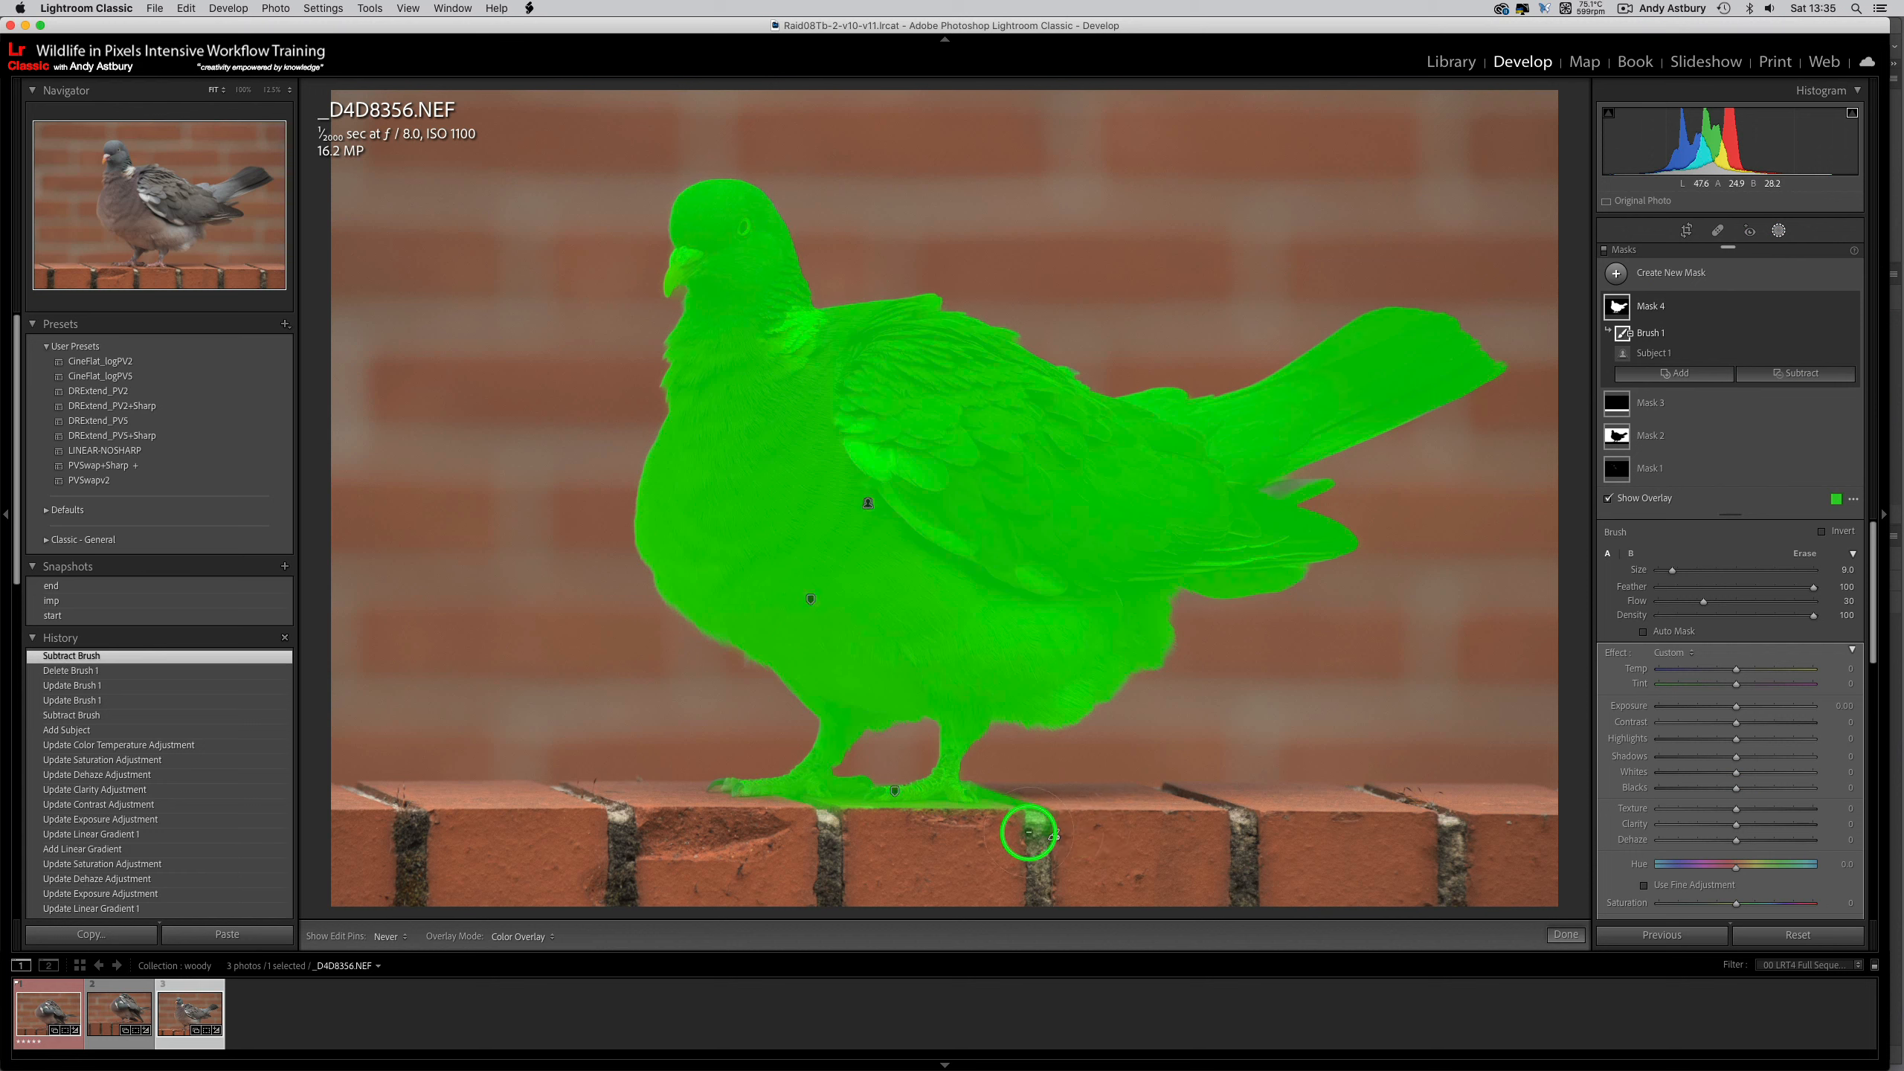
drag(981, 820, 1018, 822)
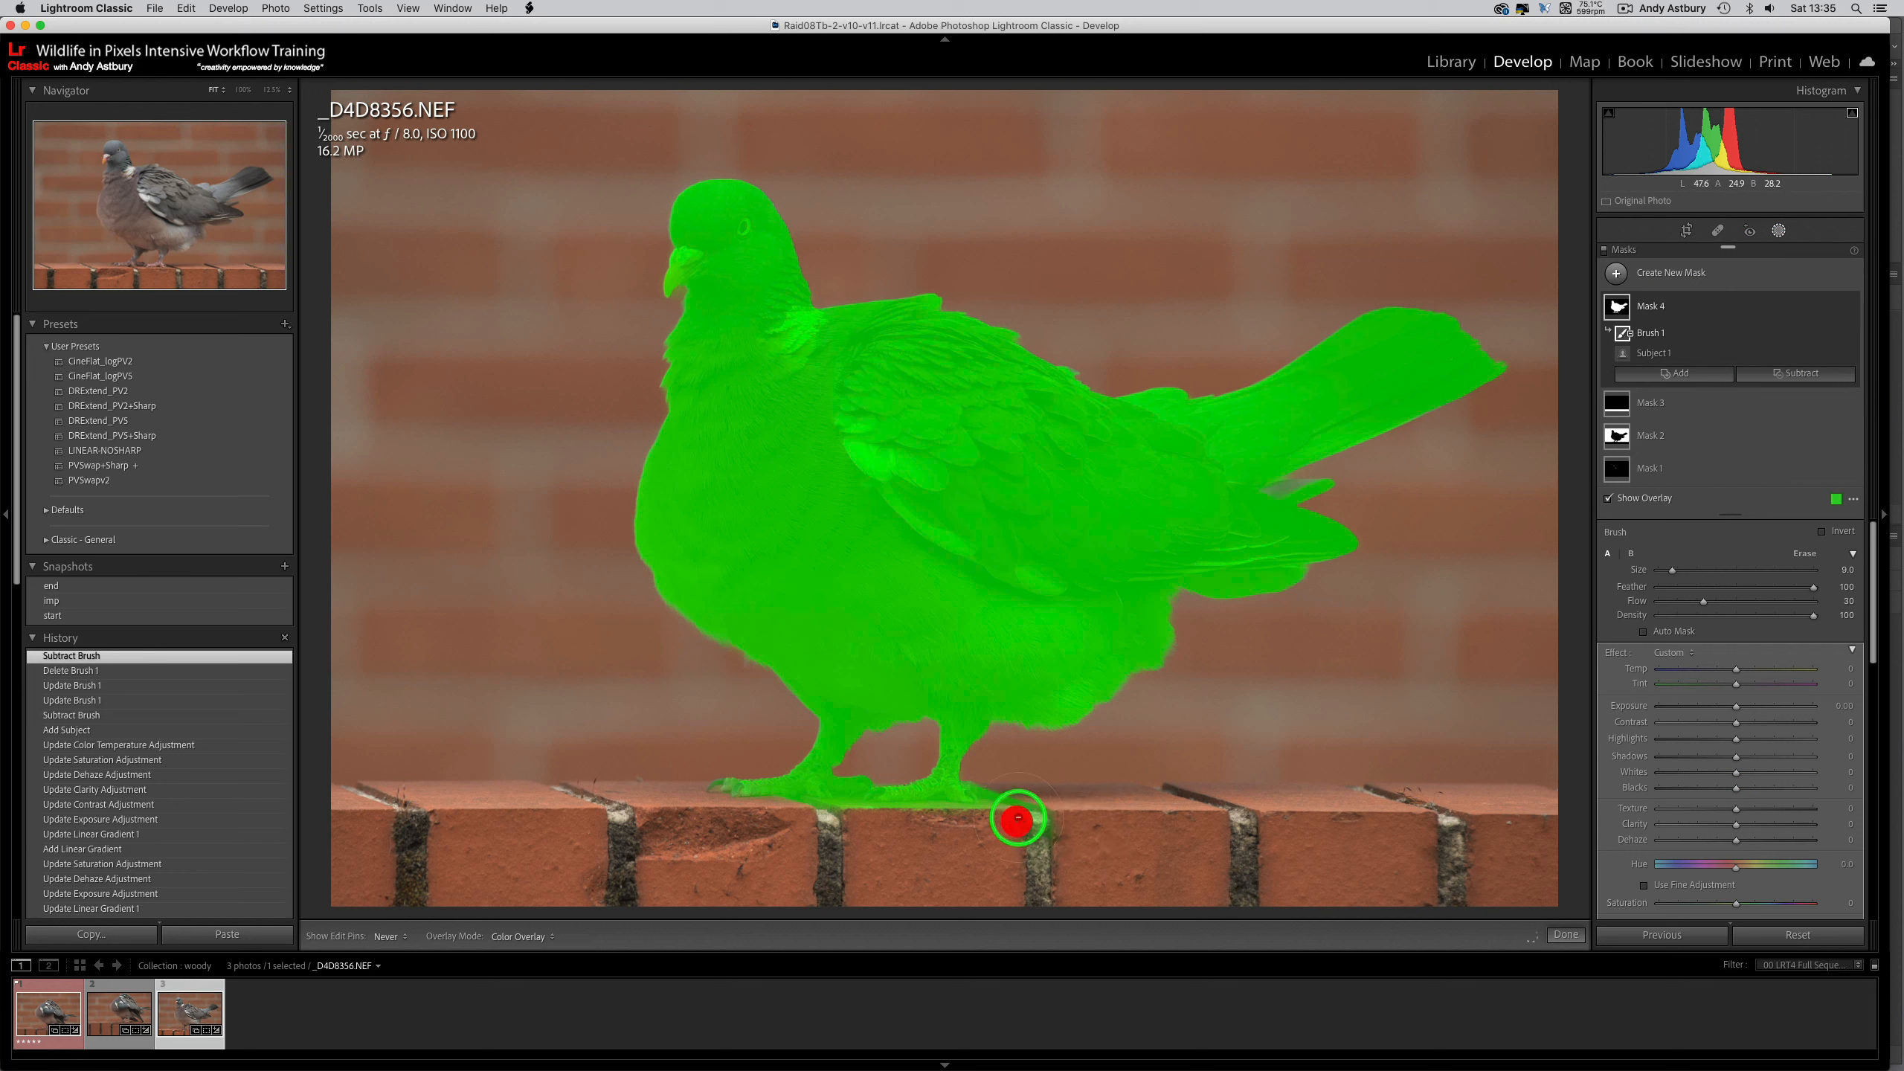
drag(1702, 604, 1818, 601)
key(h)
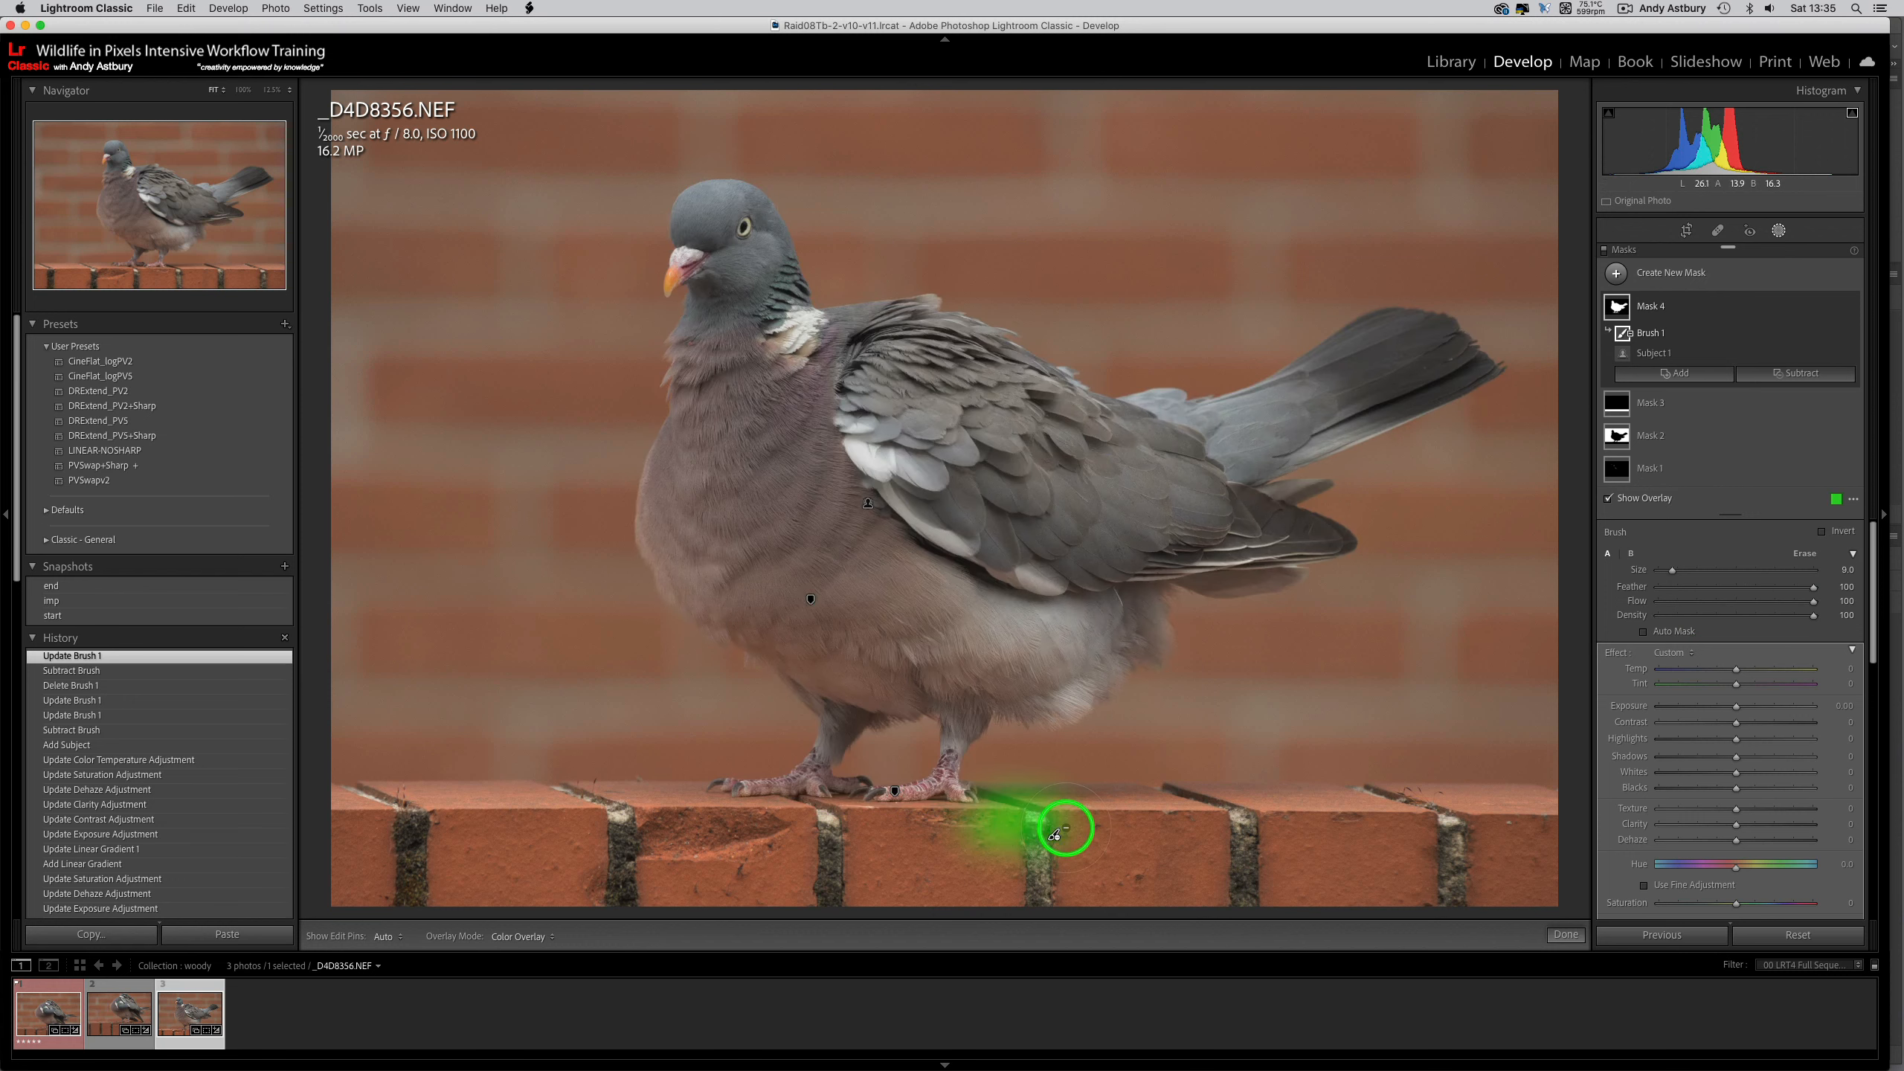
mouse_move(951, 816)
mouse_down()
mouse_move(929, 797)
mouse_move(814, 805)
mouse_move(723, 778)
mouse_move(923, 801)
mouse_up()
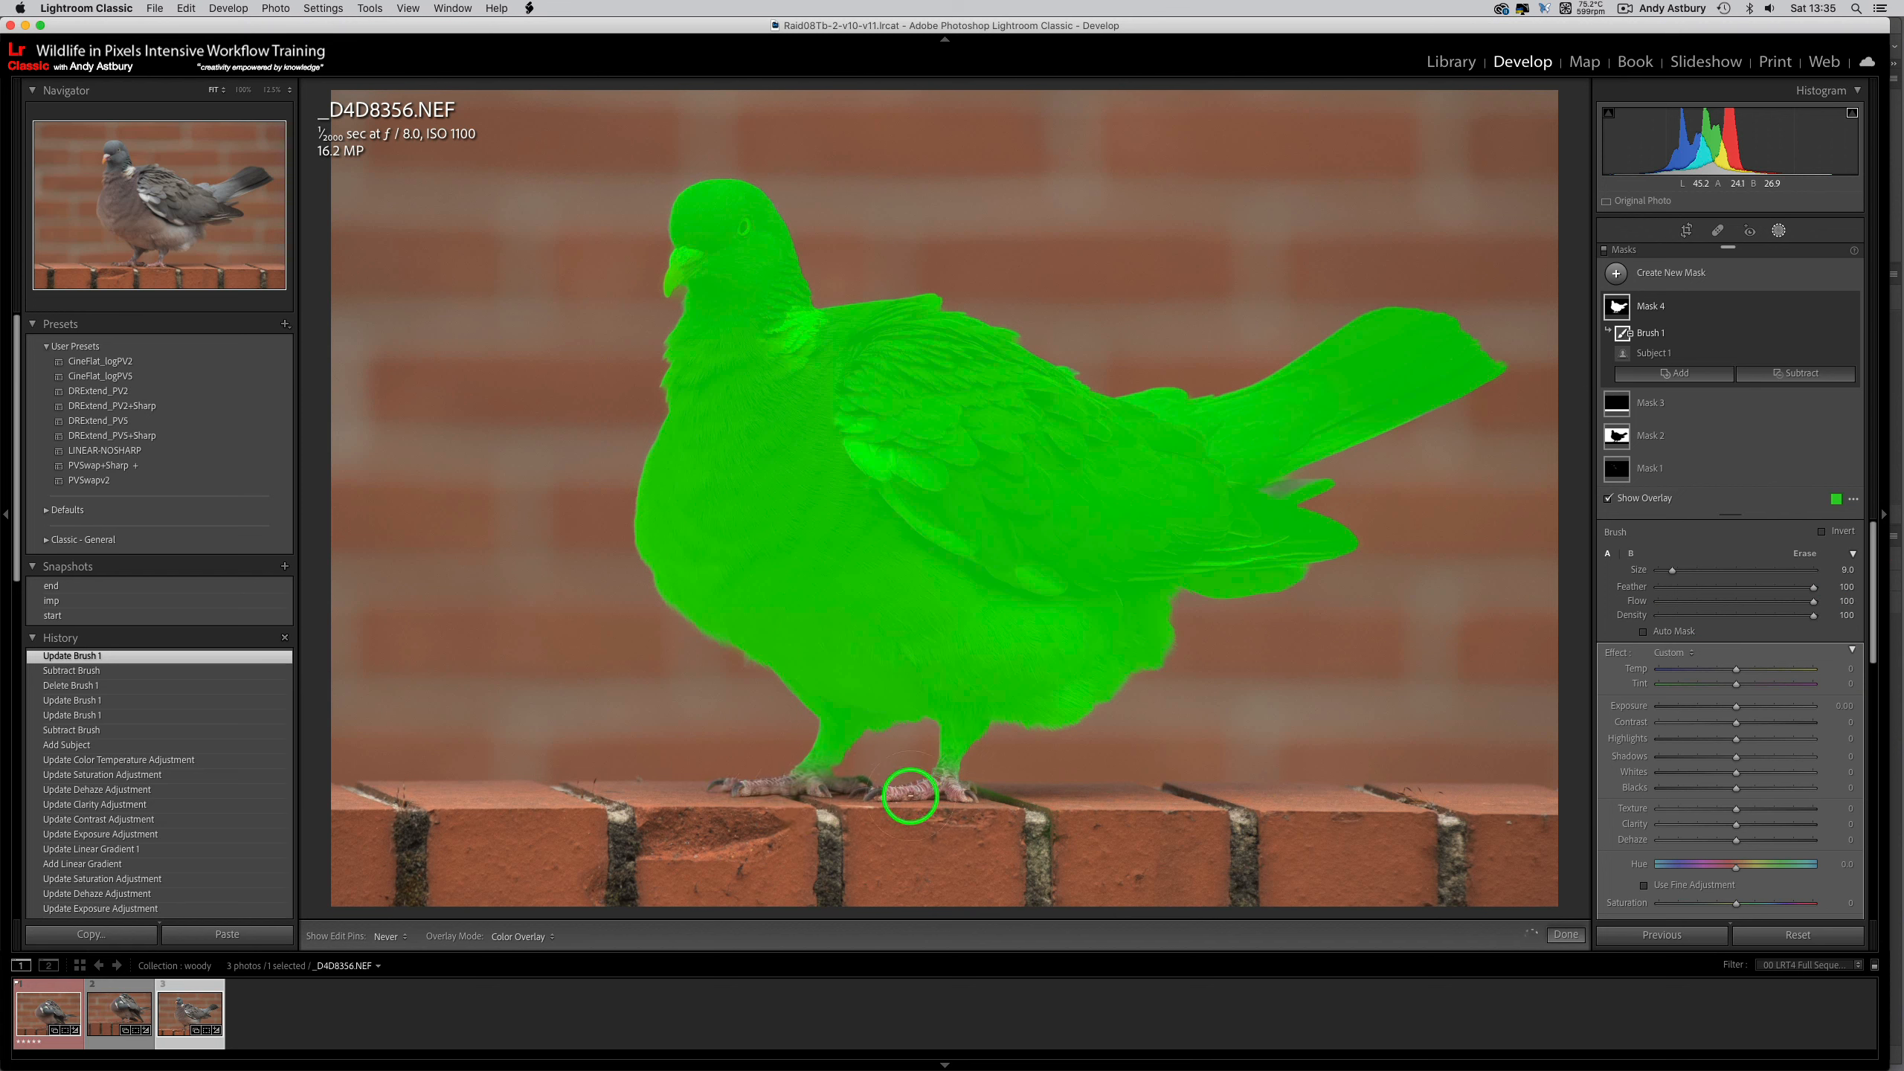
drag(1160, 814, 1181, 799)
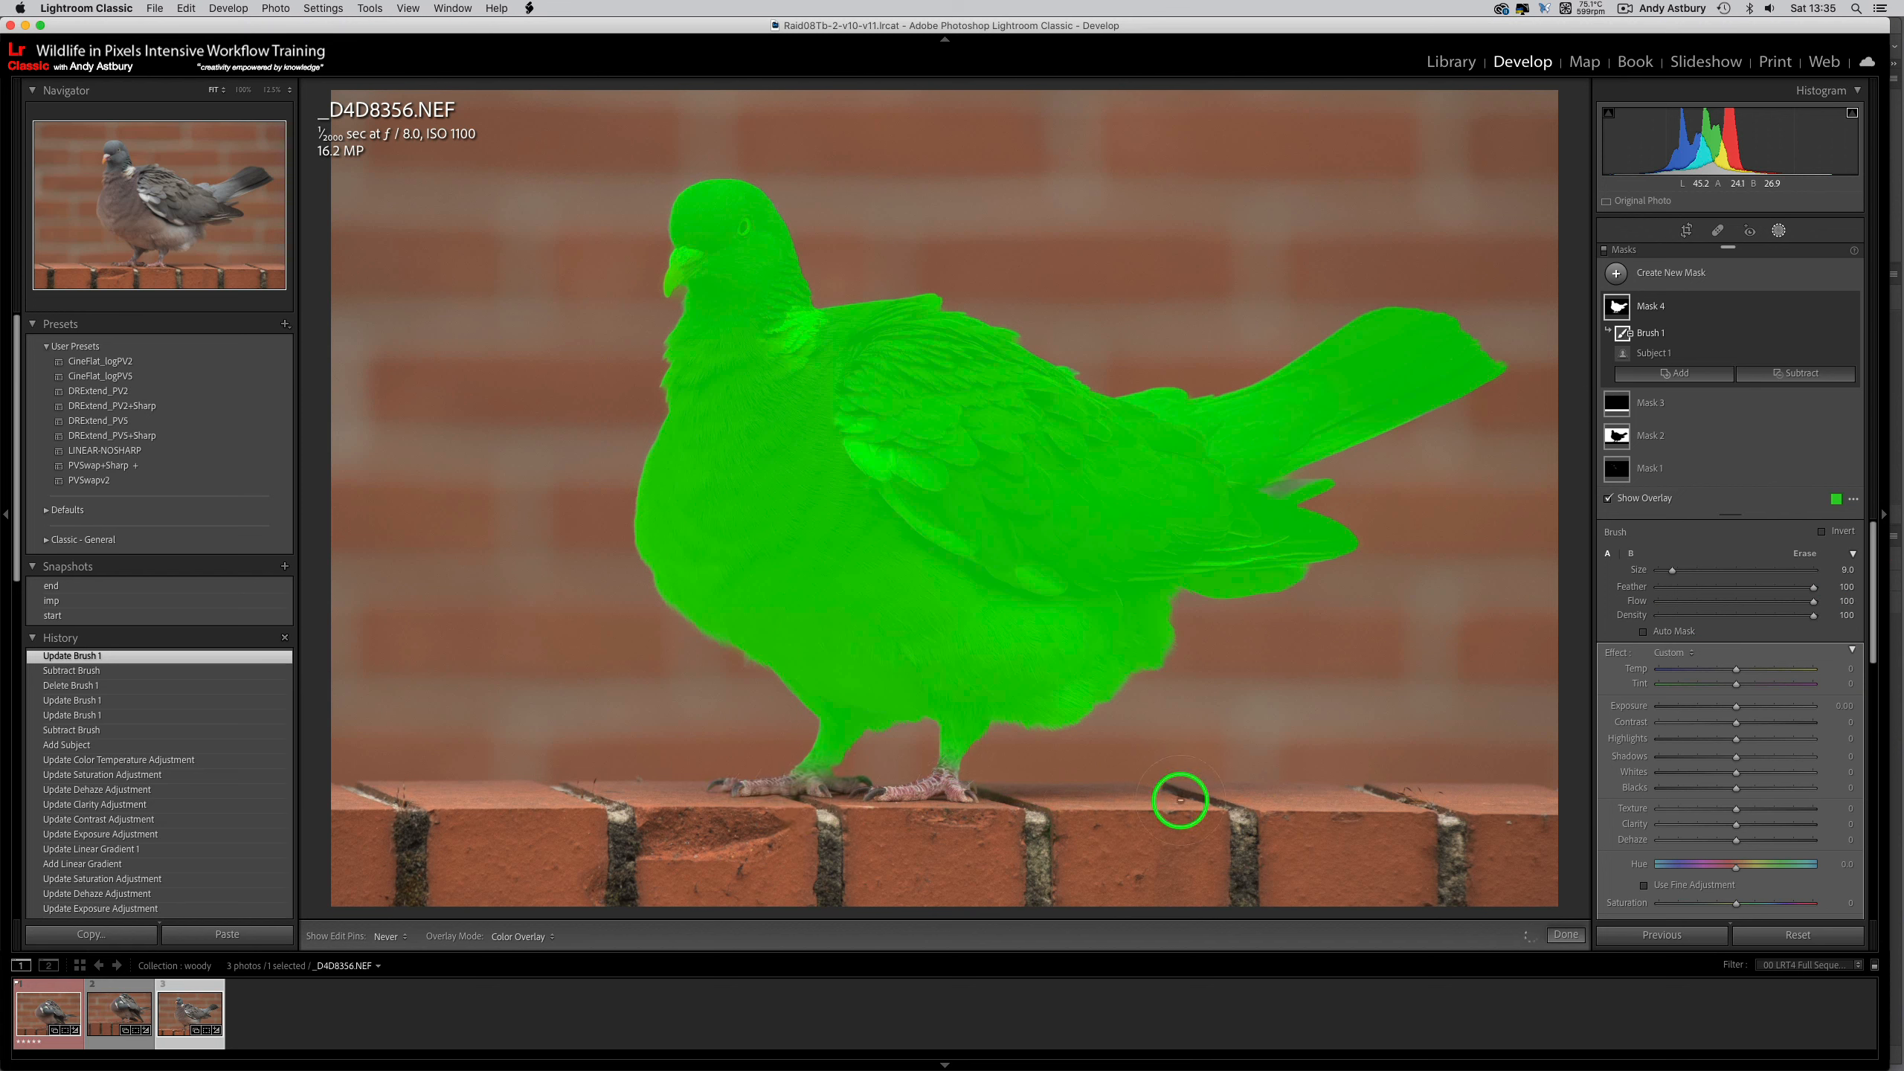
key(h)
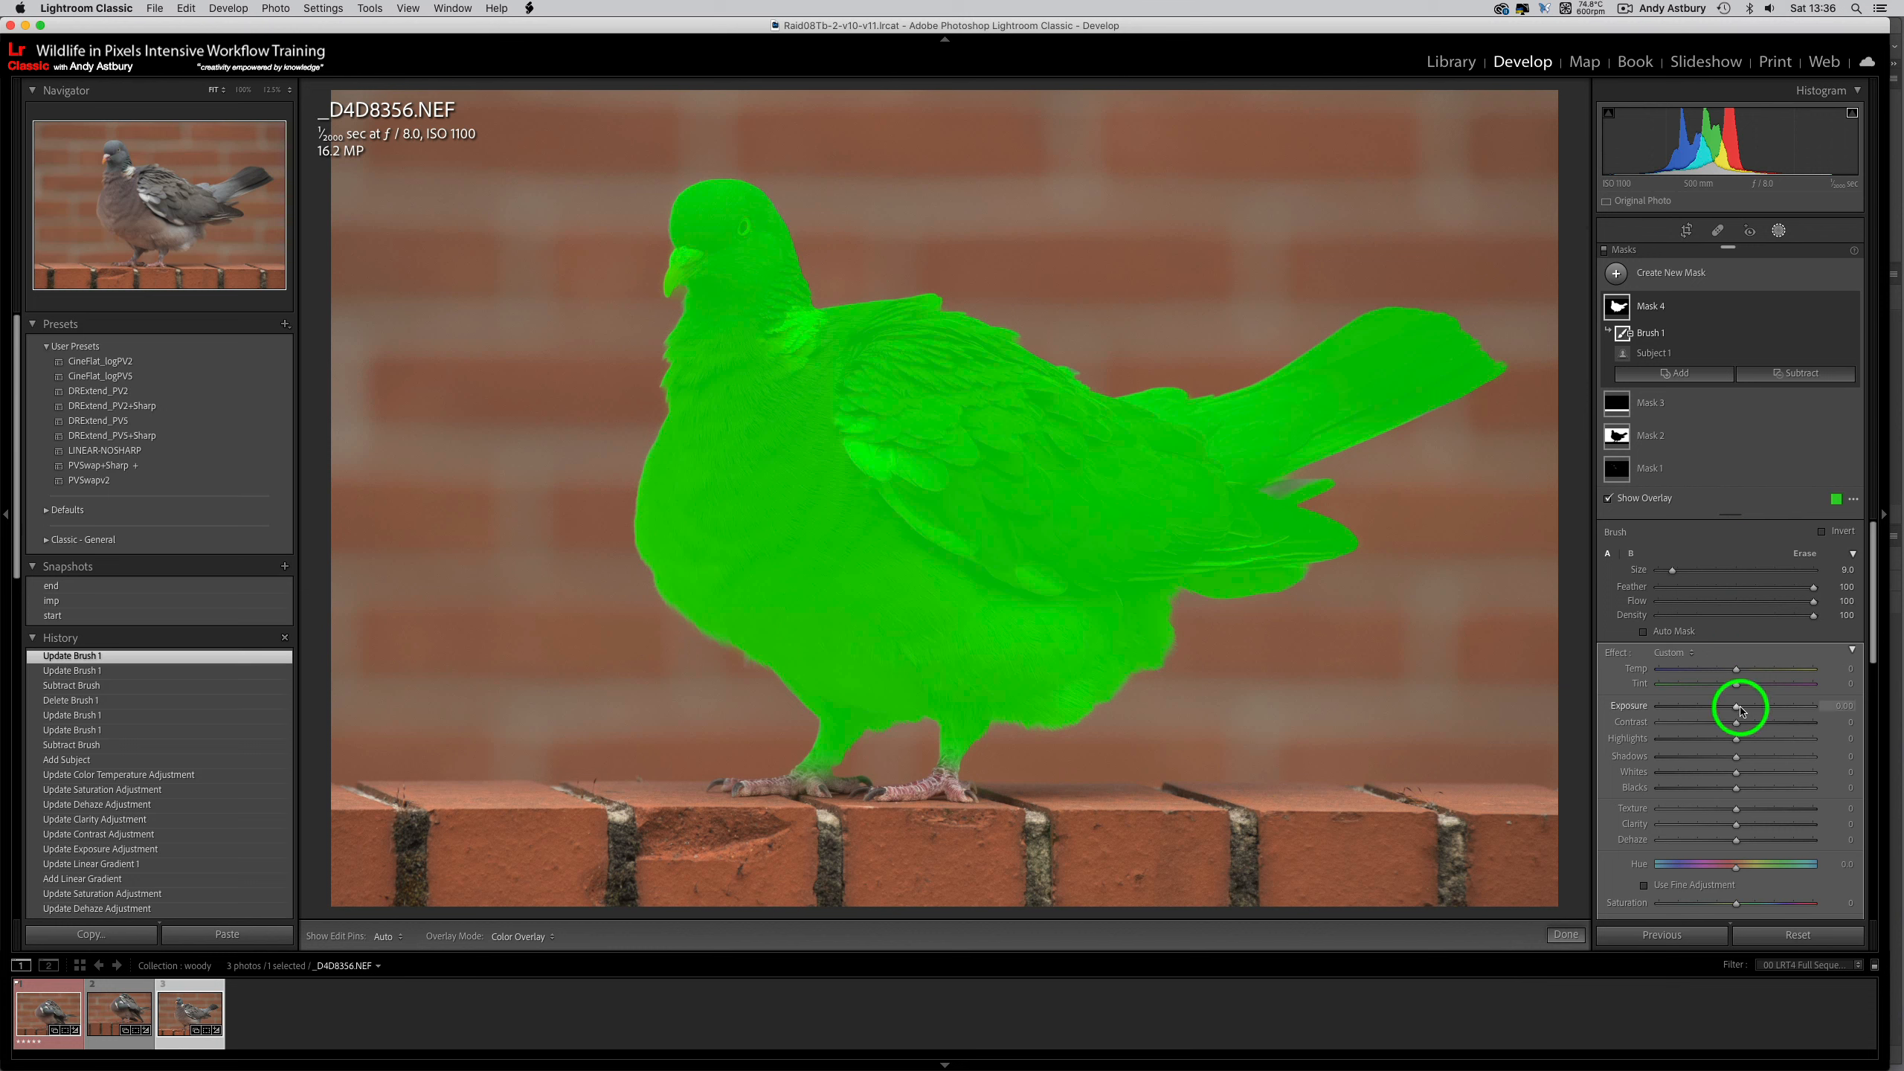
- Set the pigeon mask's Contrast to 7, Whites to 16, Texture to 6 and Saturation to 26
drag(1737, 724, 1743, 725)
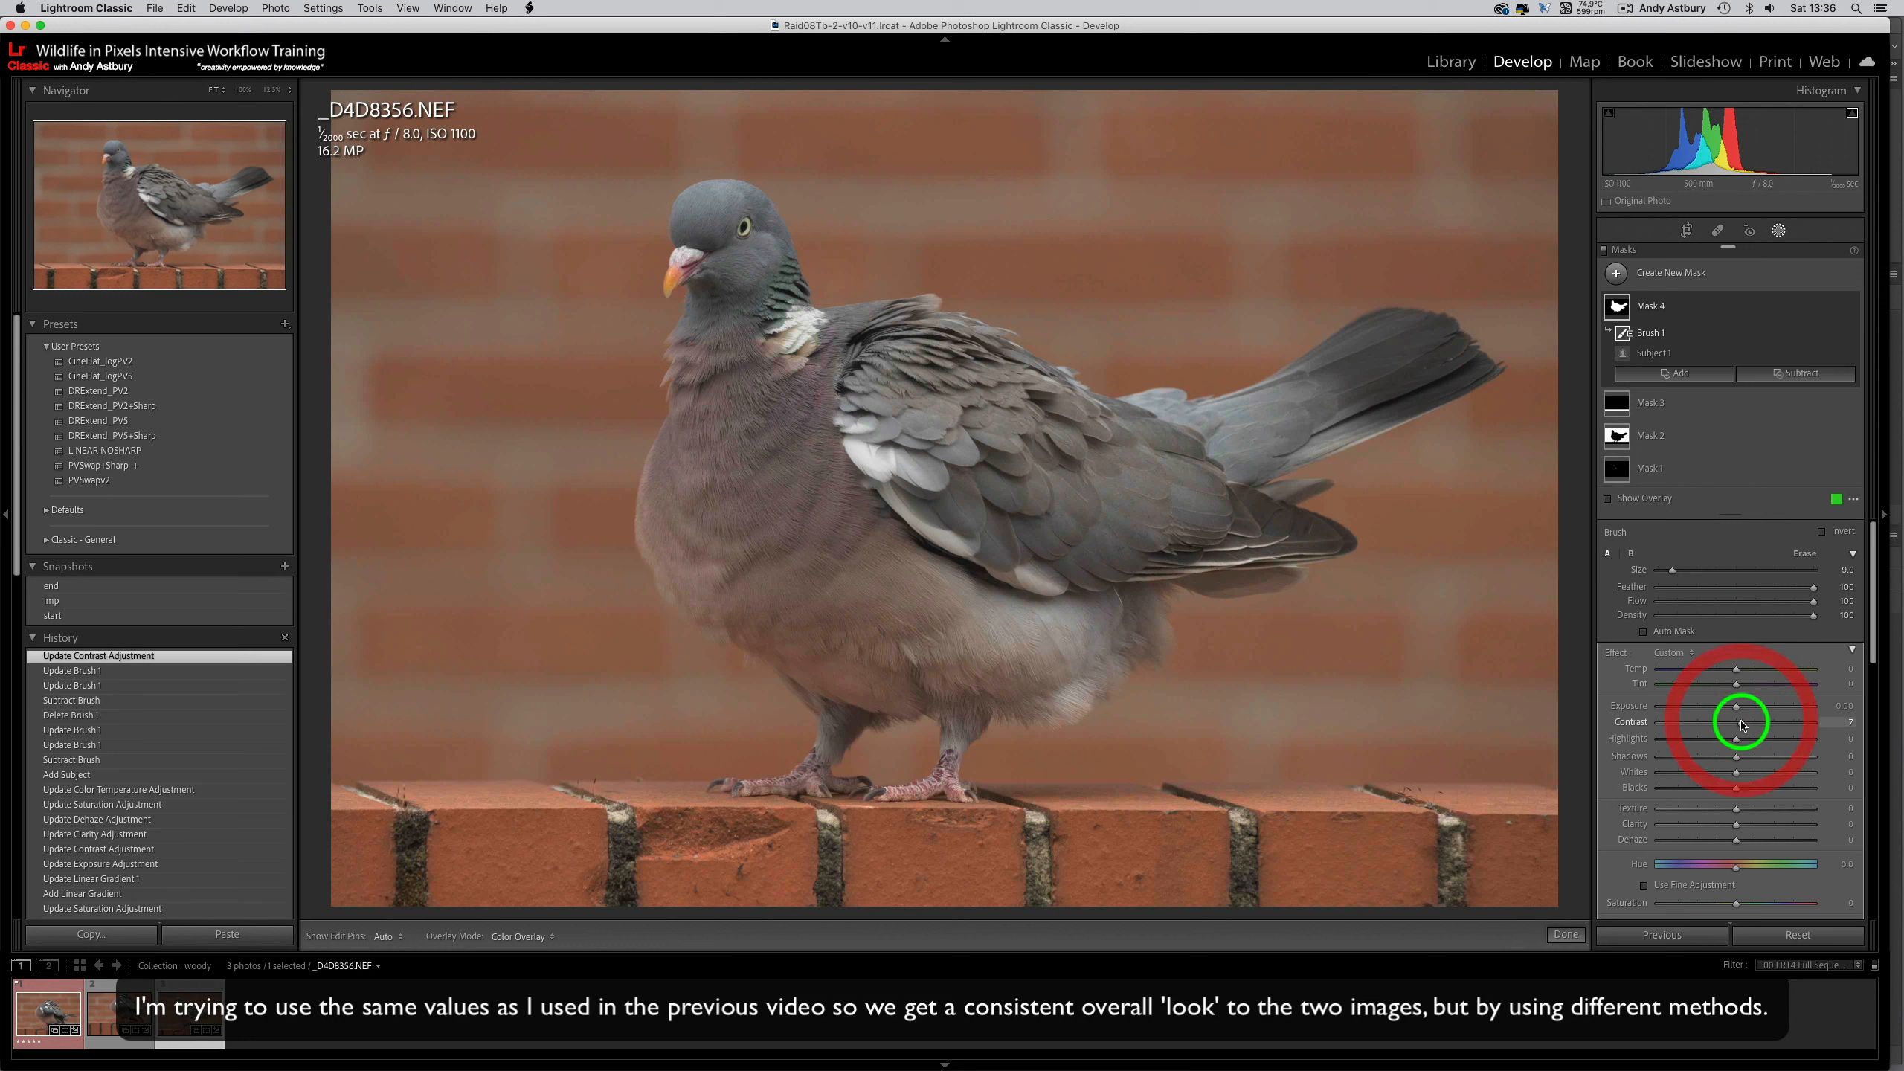
drag(1737, 777, 1749, 775)
scroll(1750, 776, down, 1)
click(1748, 773)
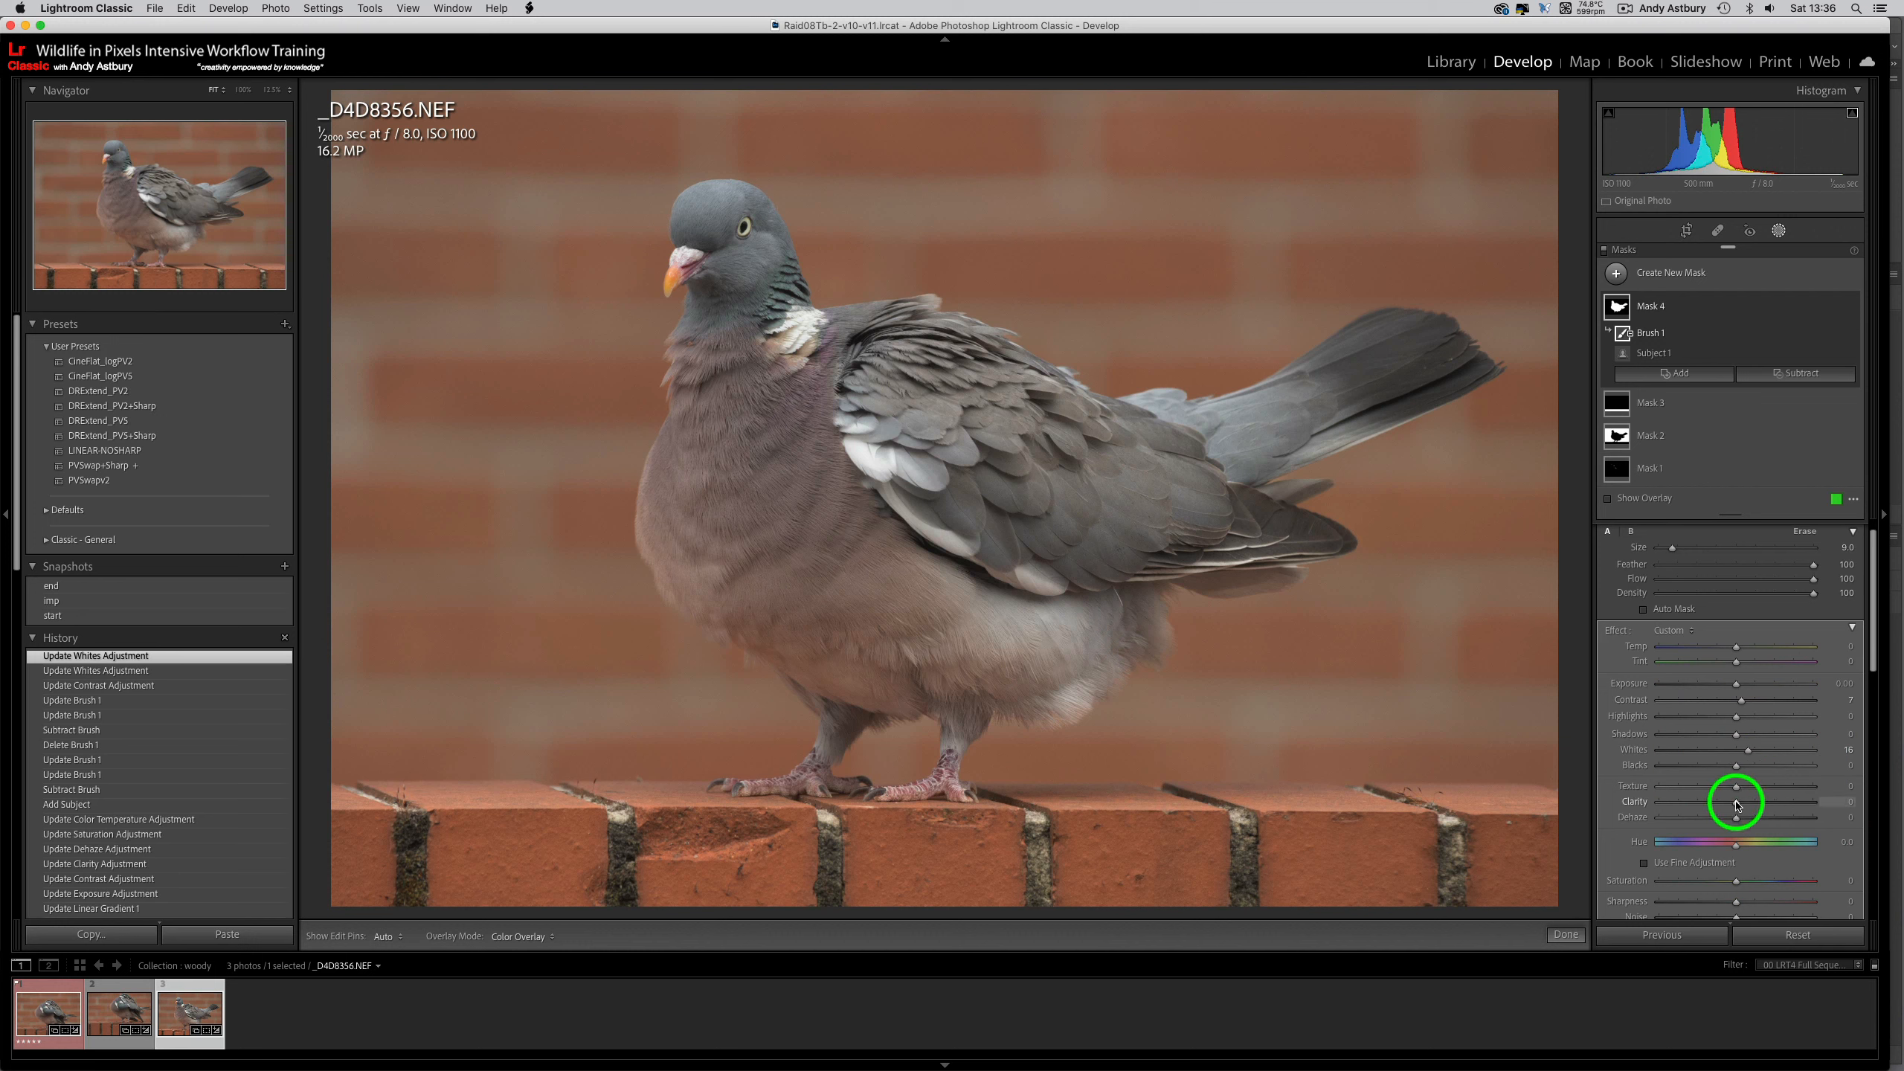
scroll(1737, 804, up, 1)
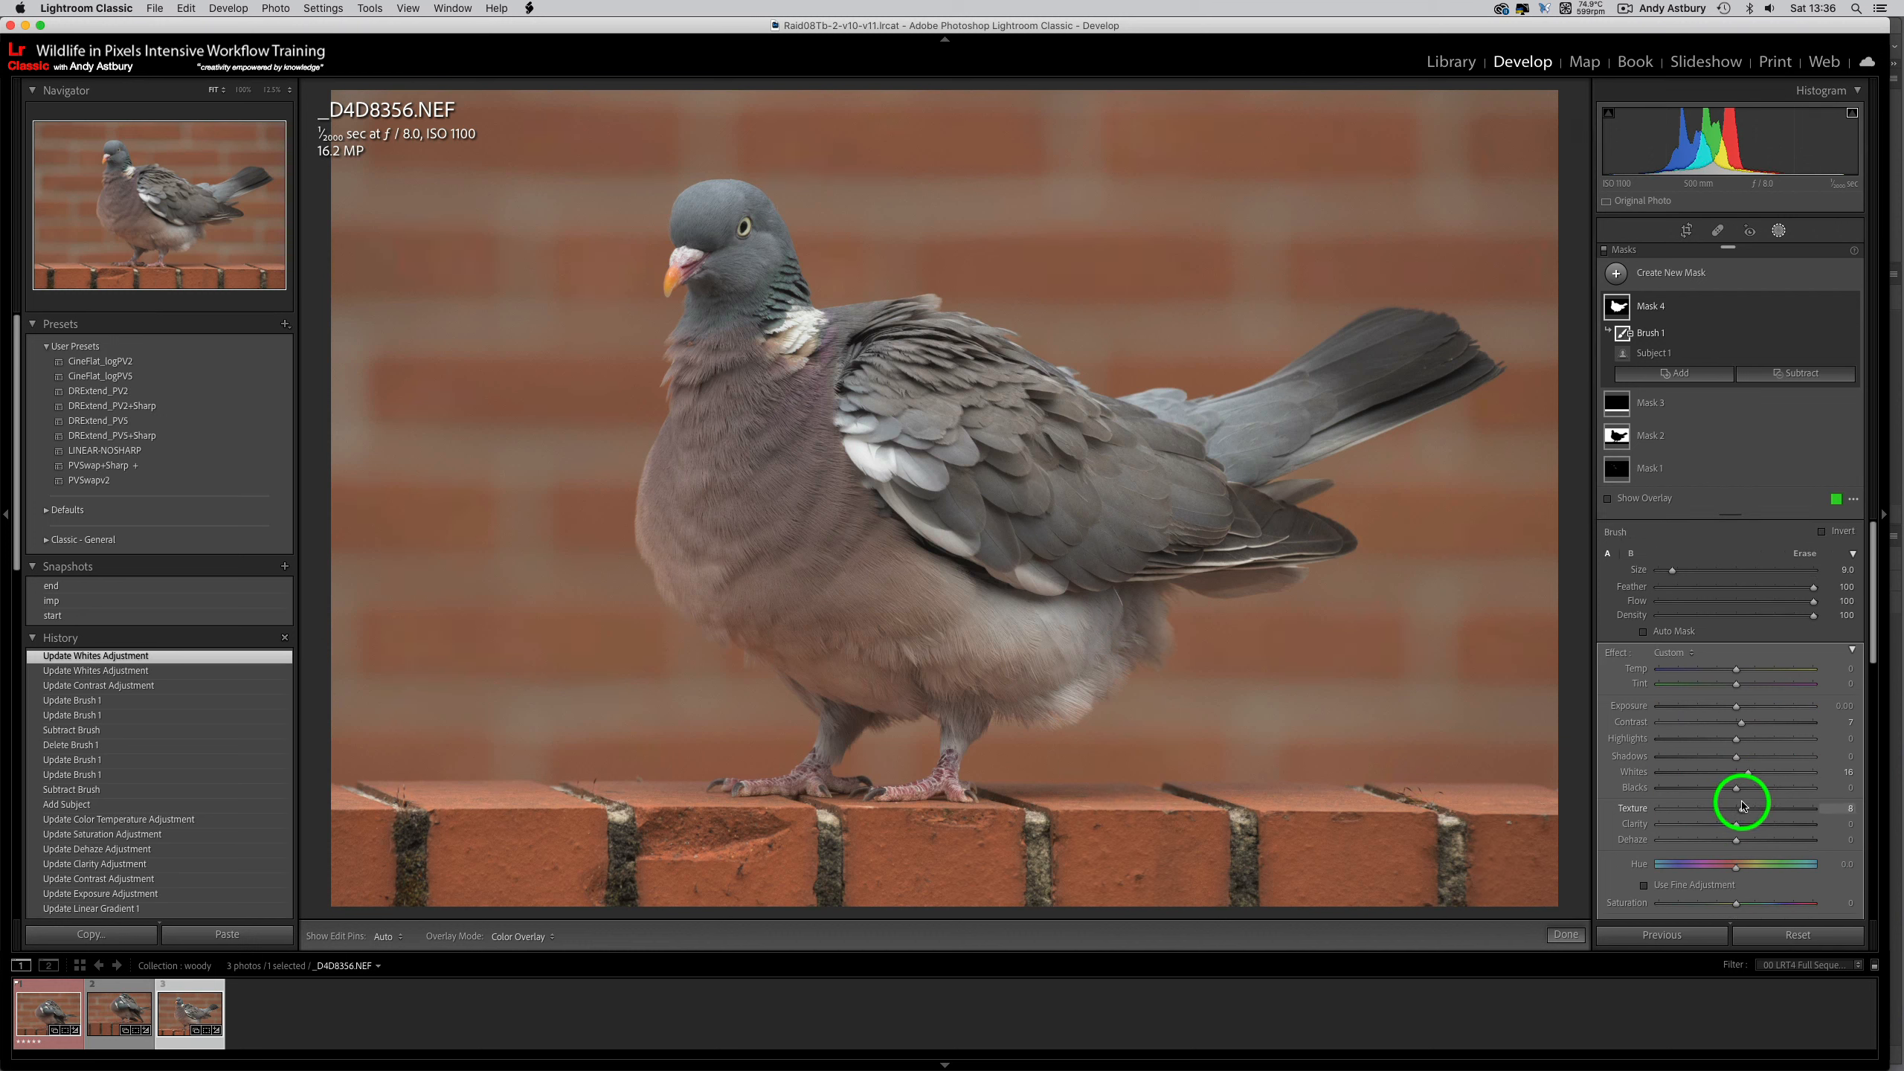
click(1741, 807)
click(1739, 791)
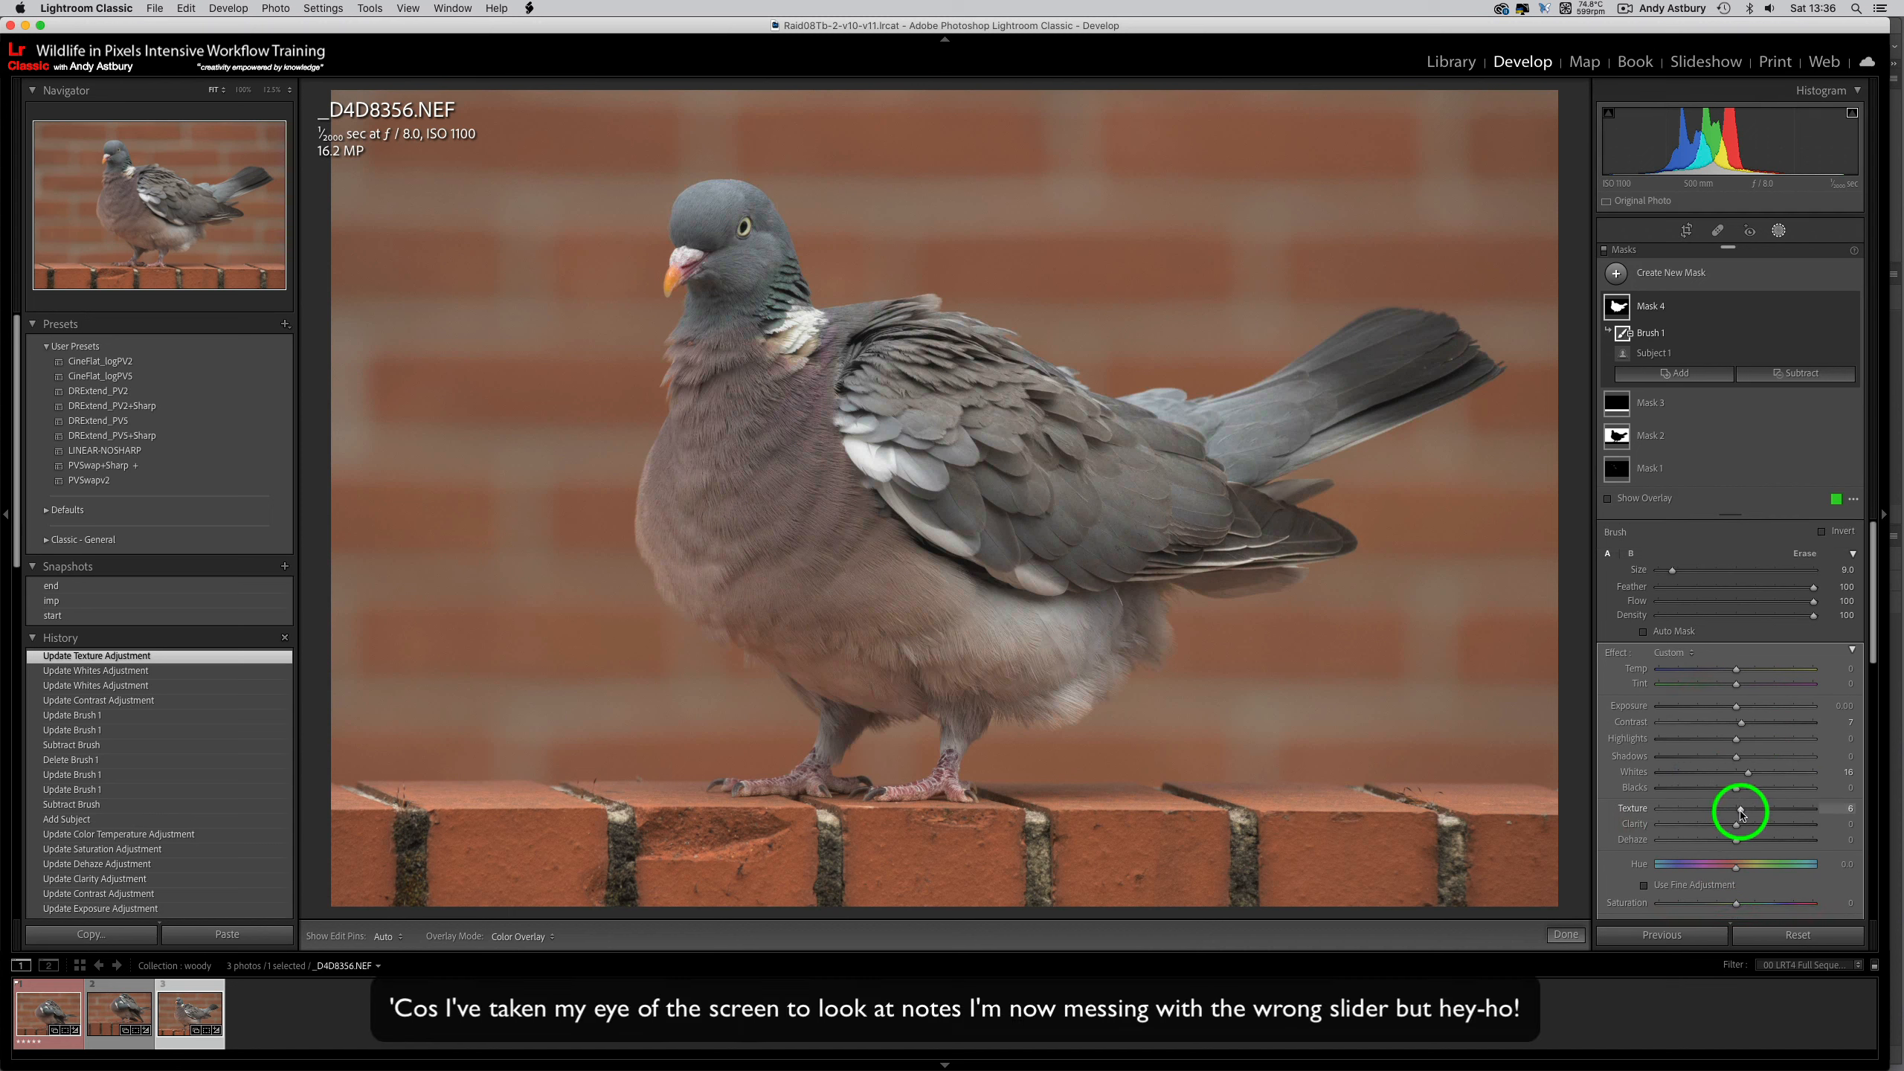
drag(1740, 812, 1738, 815)
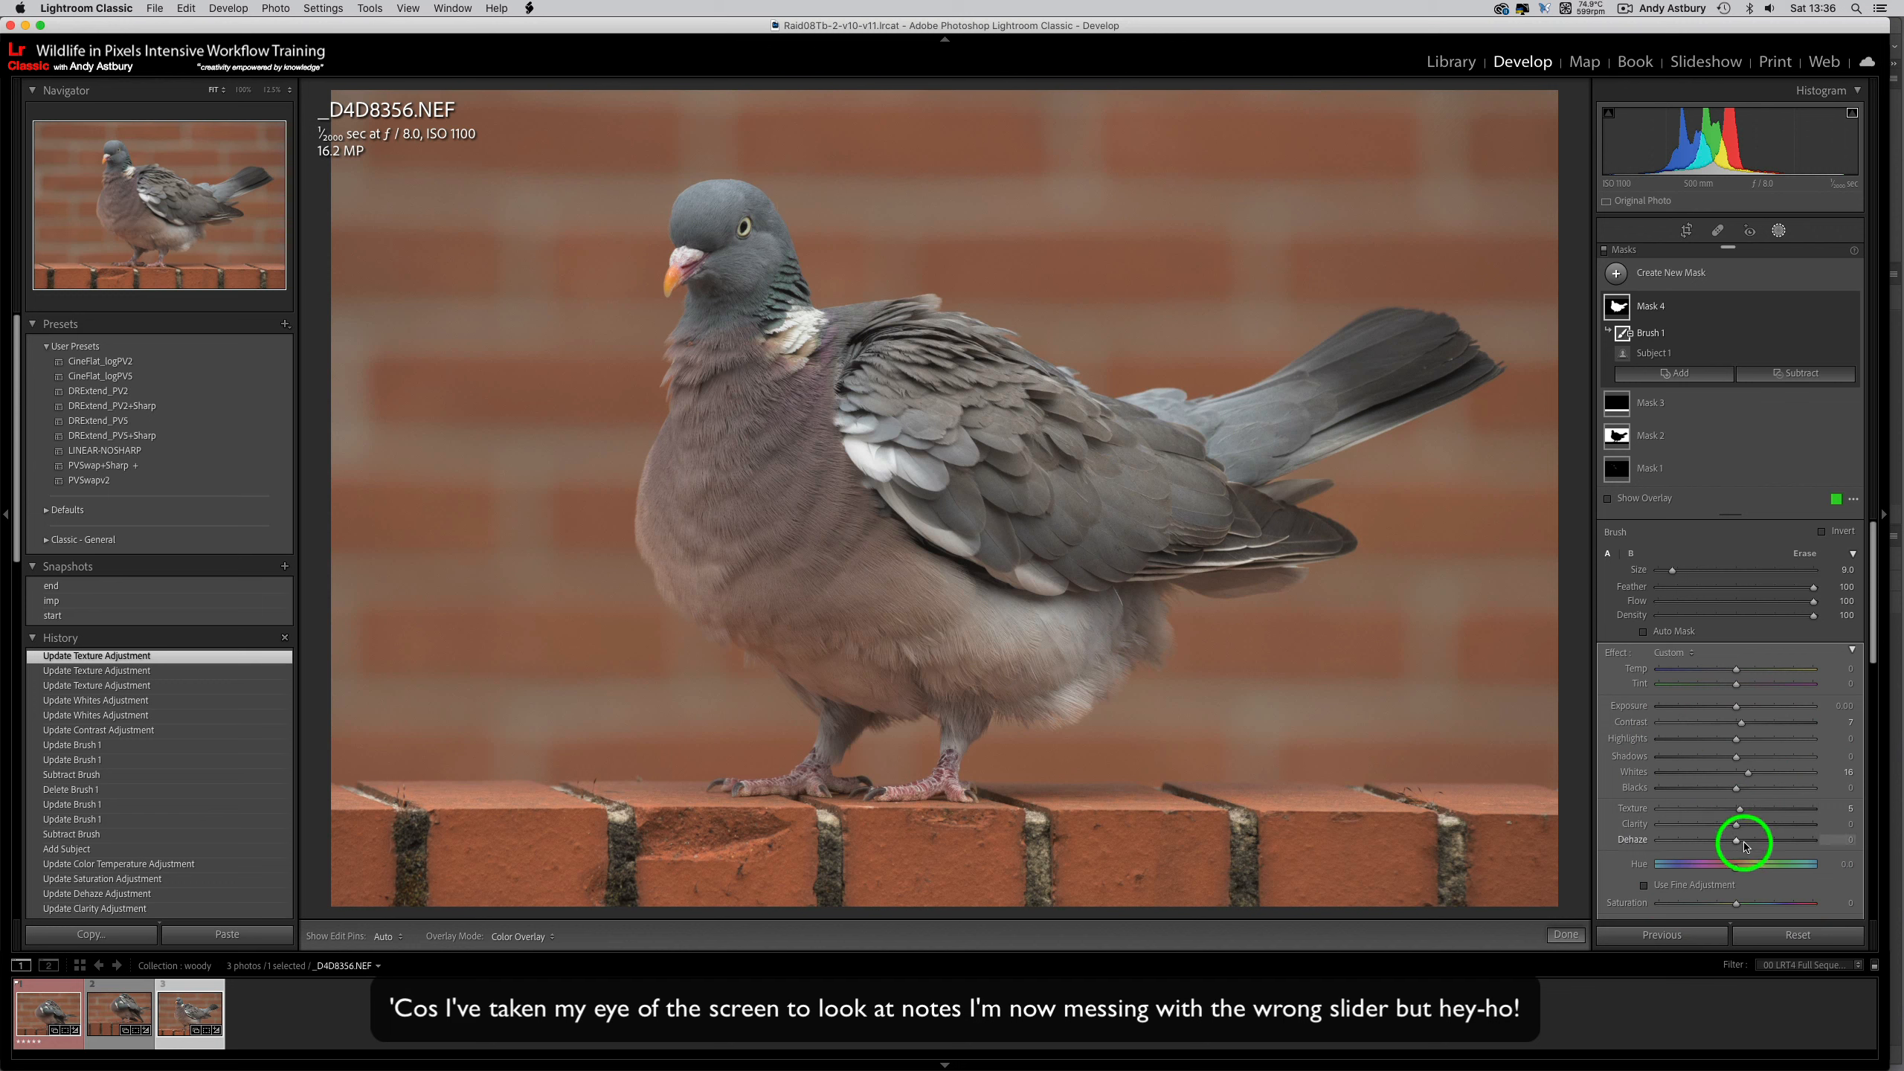
click(1746, 906)
drag(1746, 905, 1753, 905)
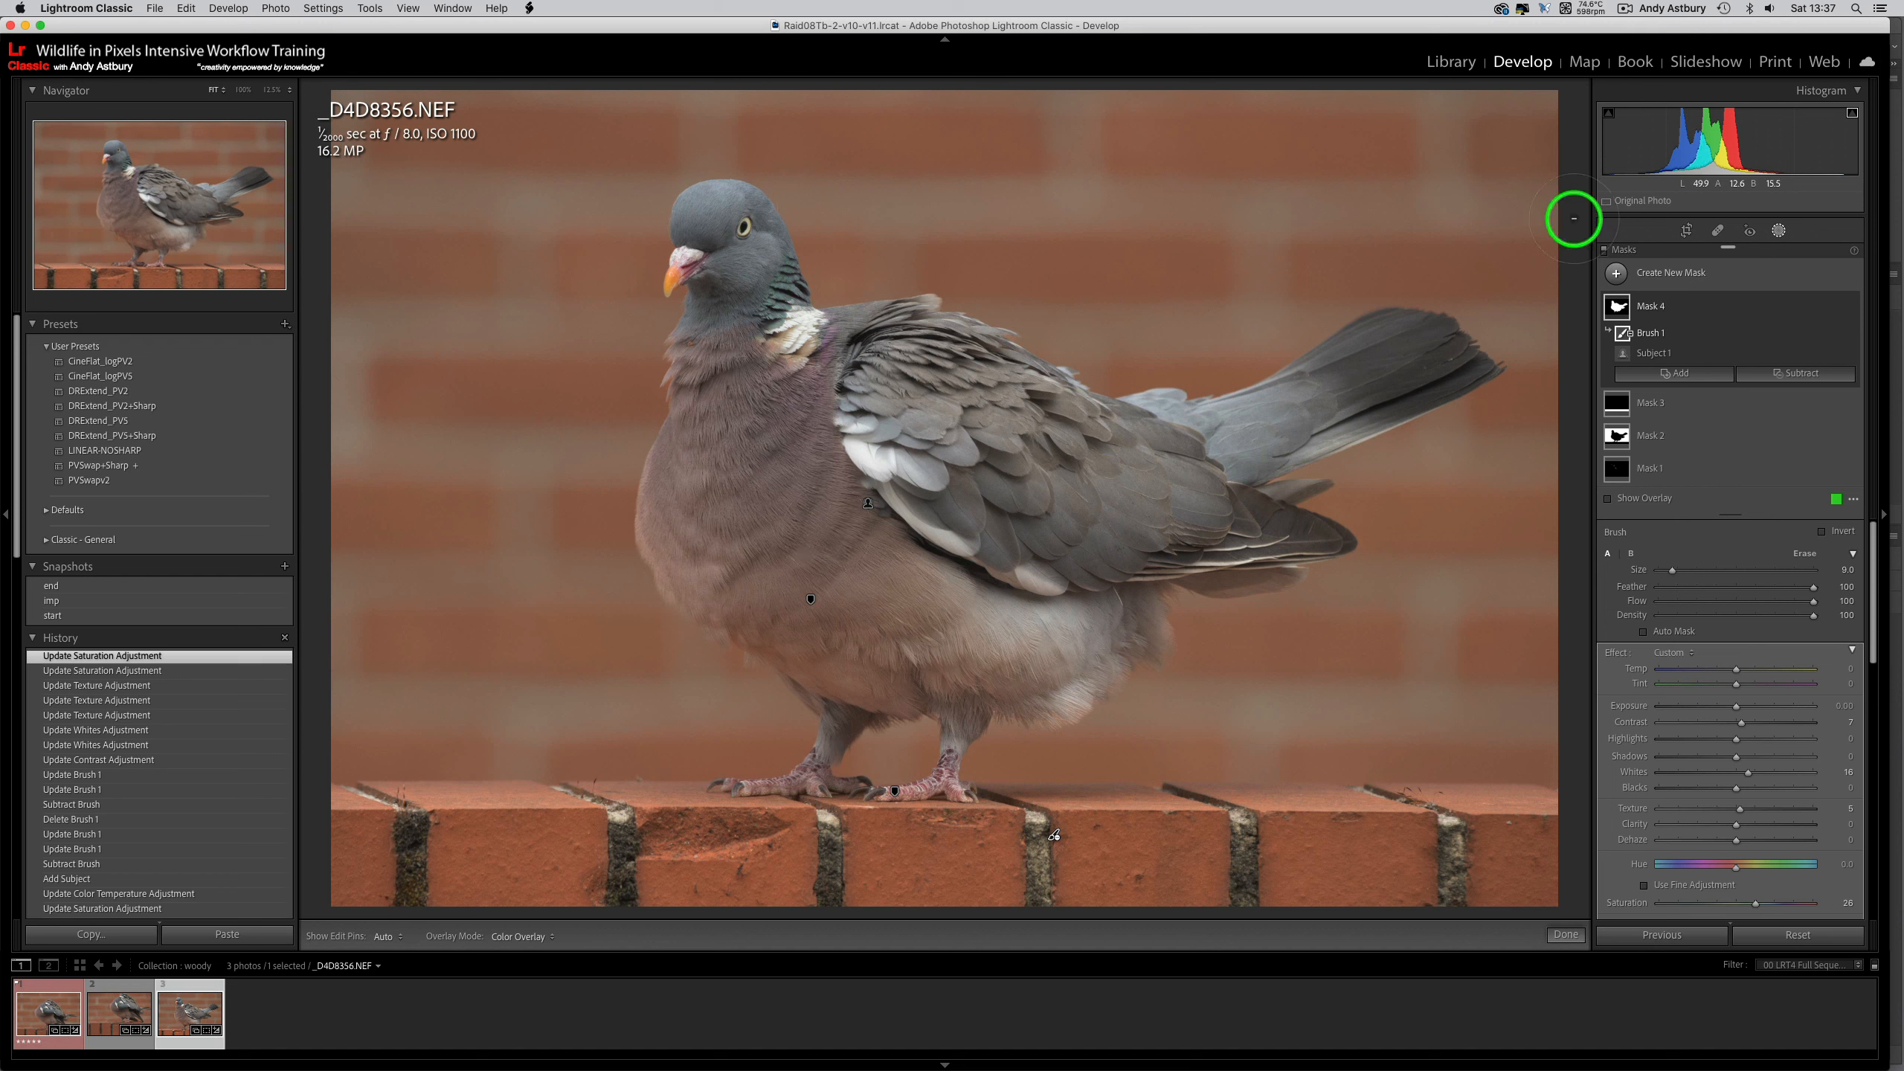
- Zoom the photo out and draw a new radial gradient mask extending beyond the frame around the pigeon, inverted to affect the photo's edges
click(1617, 273)
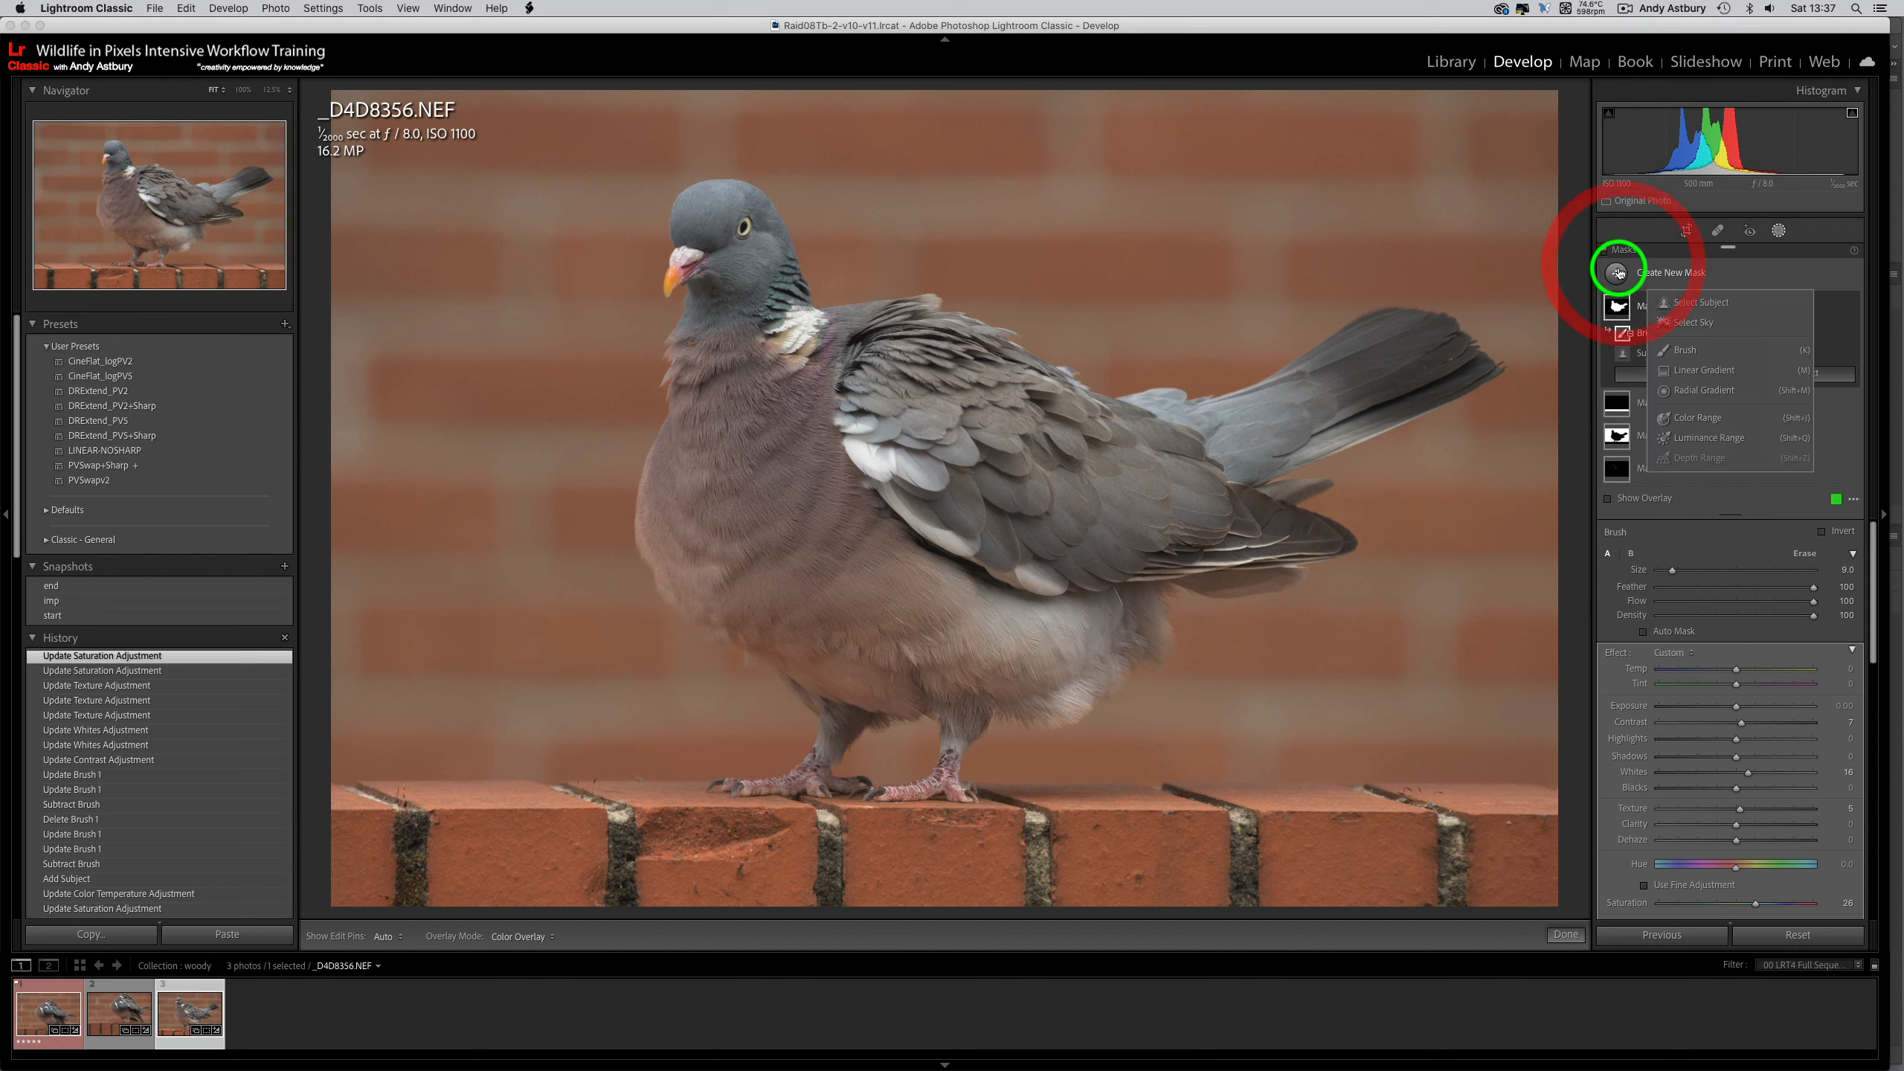
click(1673, 389)
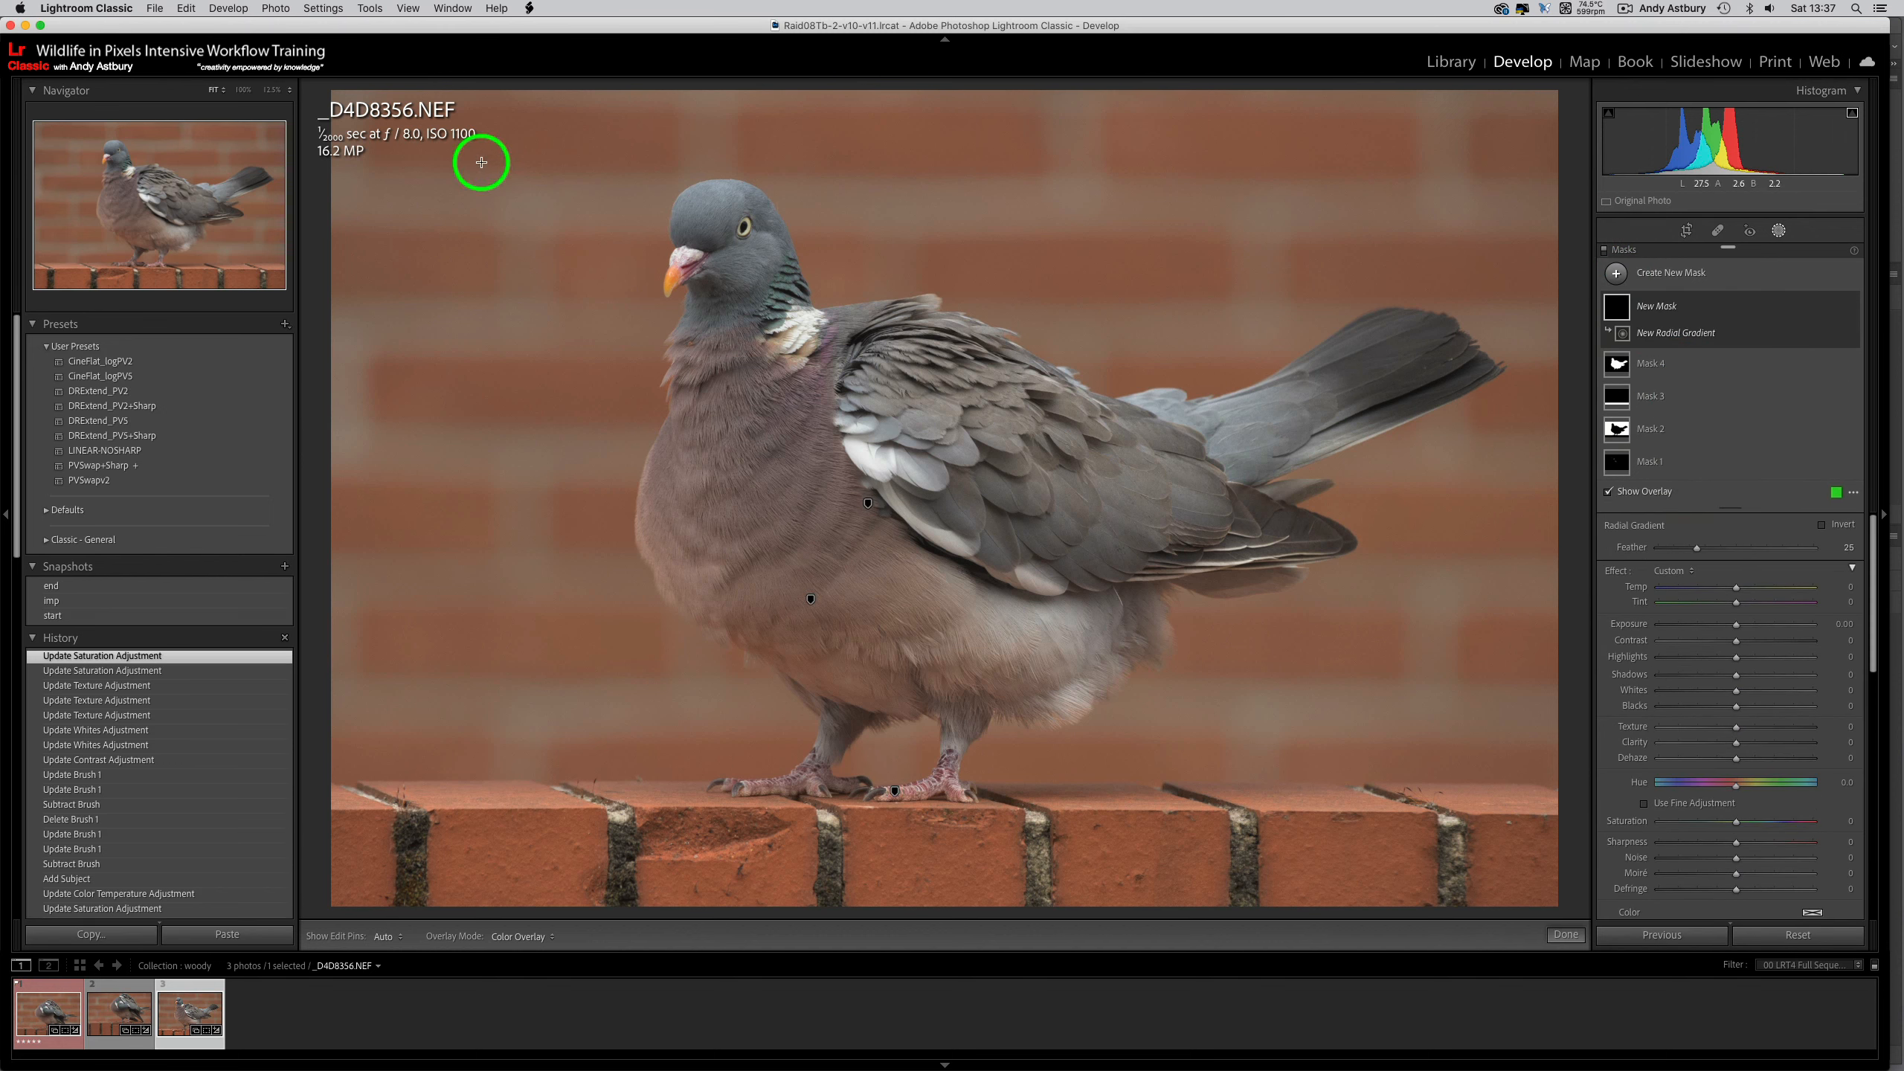
click(267, 90)
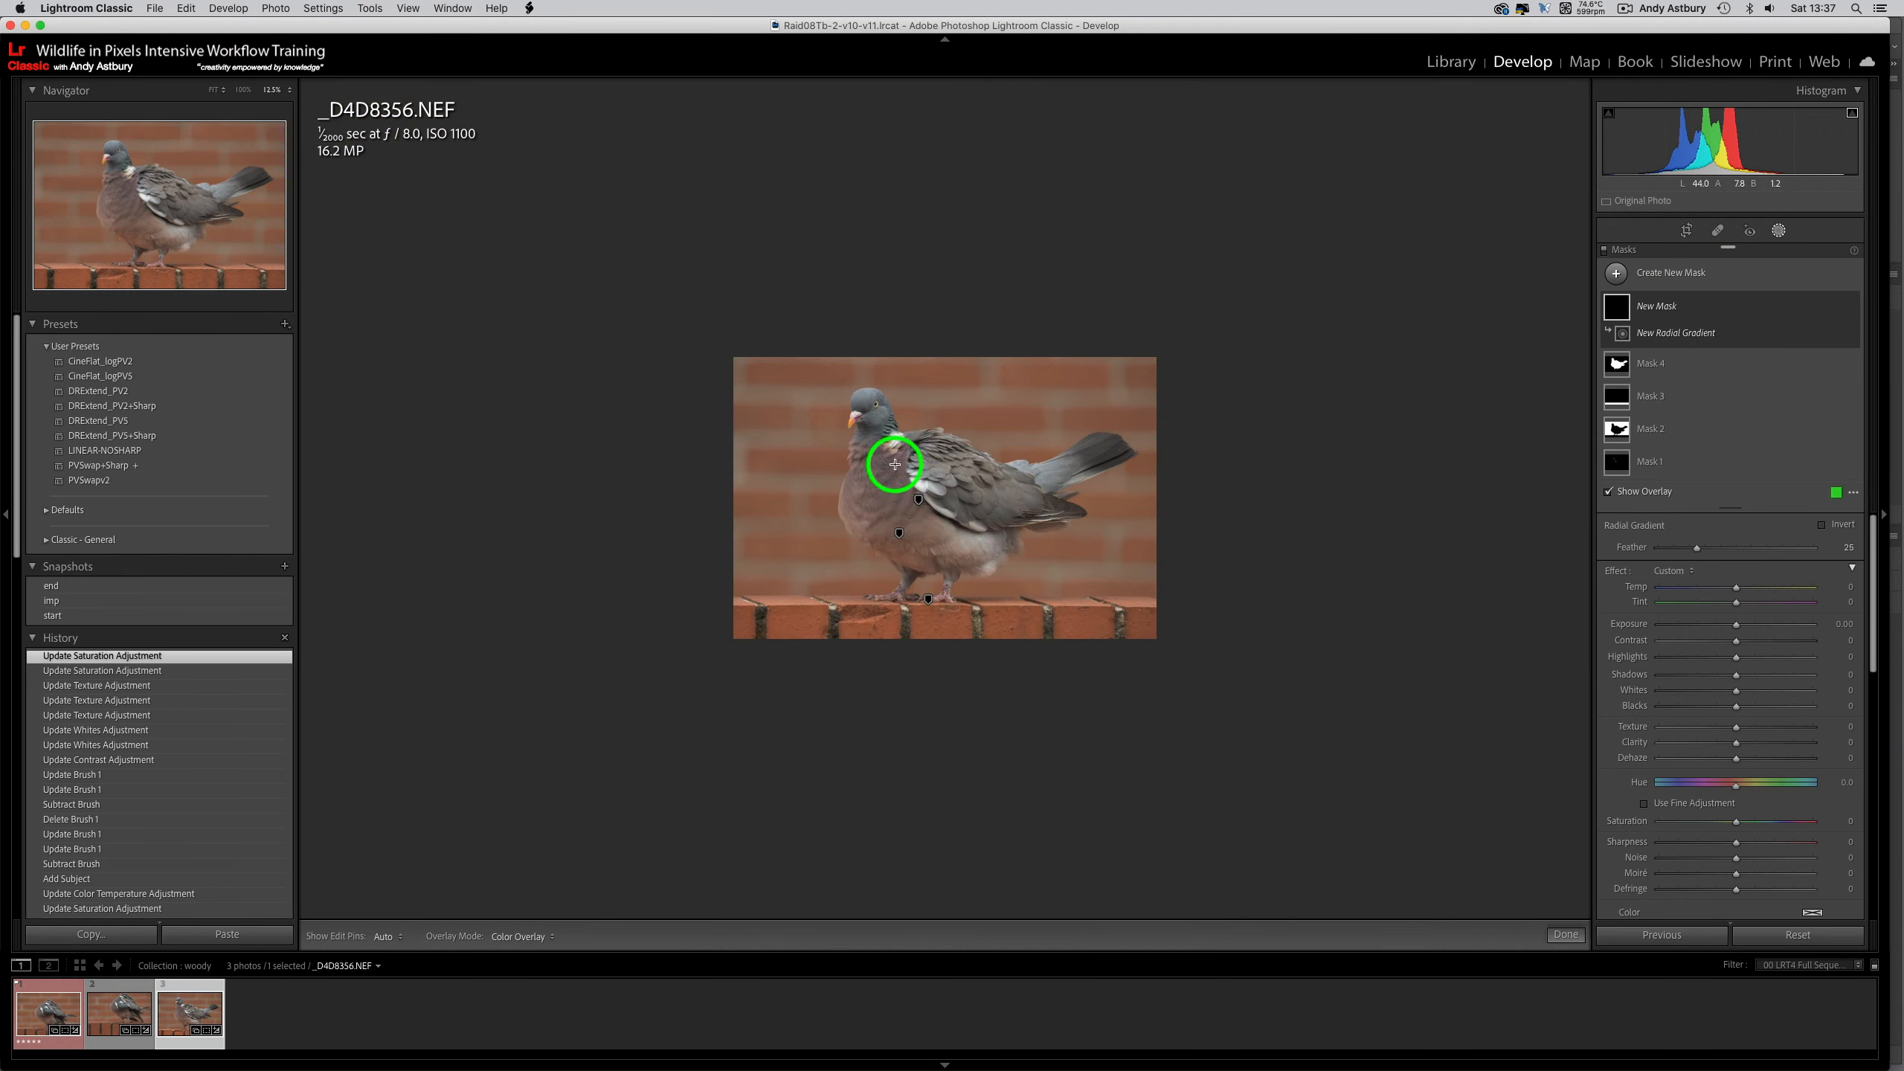
mouse_move(908, 460)
mouse_down()
mouse_move(1181, 582)
mouse_move(1279, 680)
mouse_up()
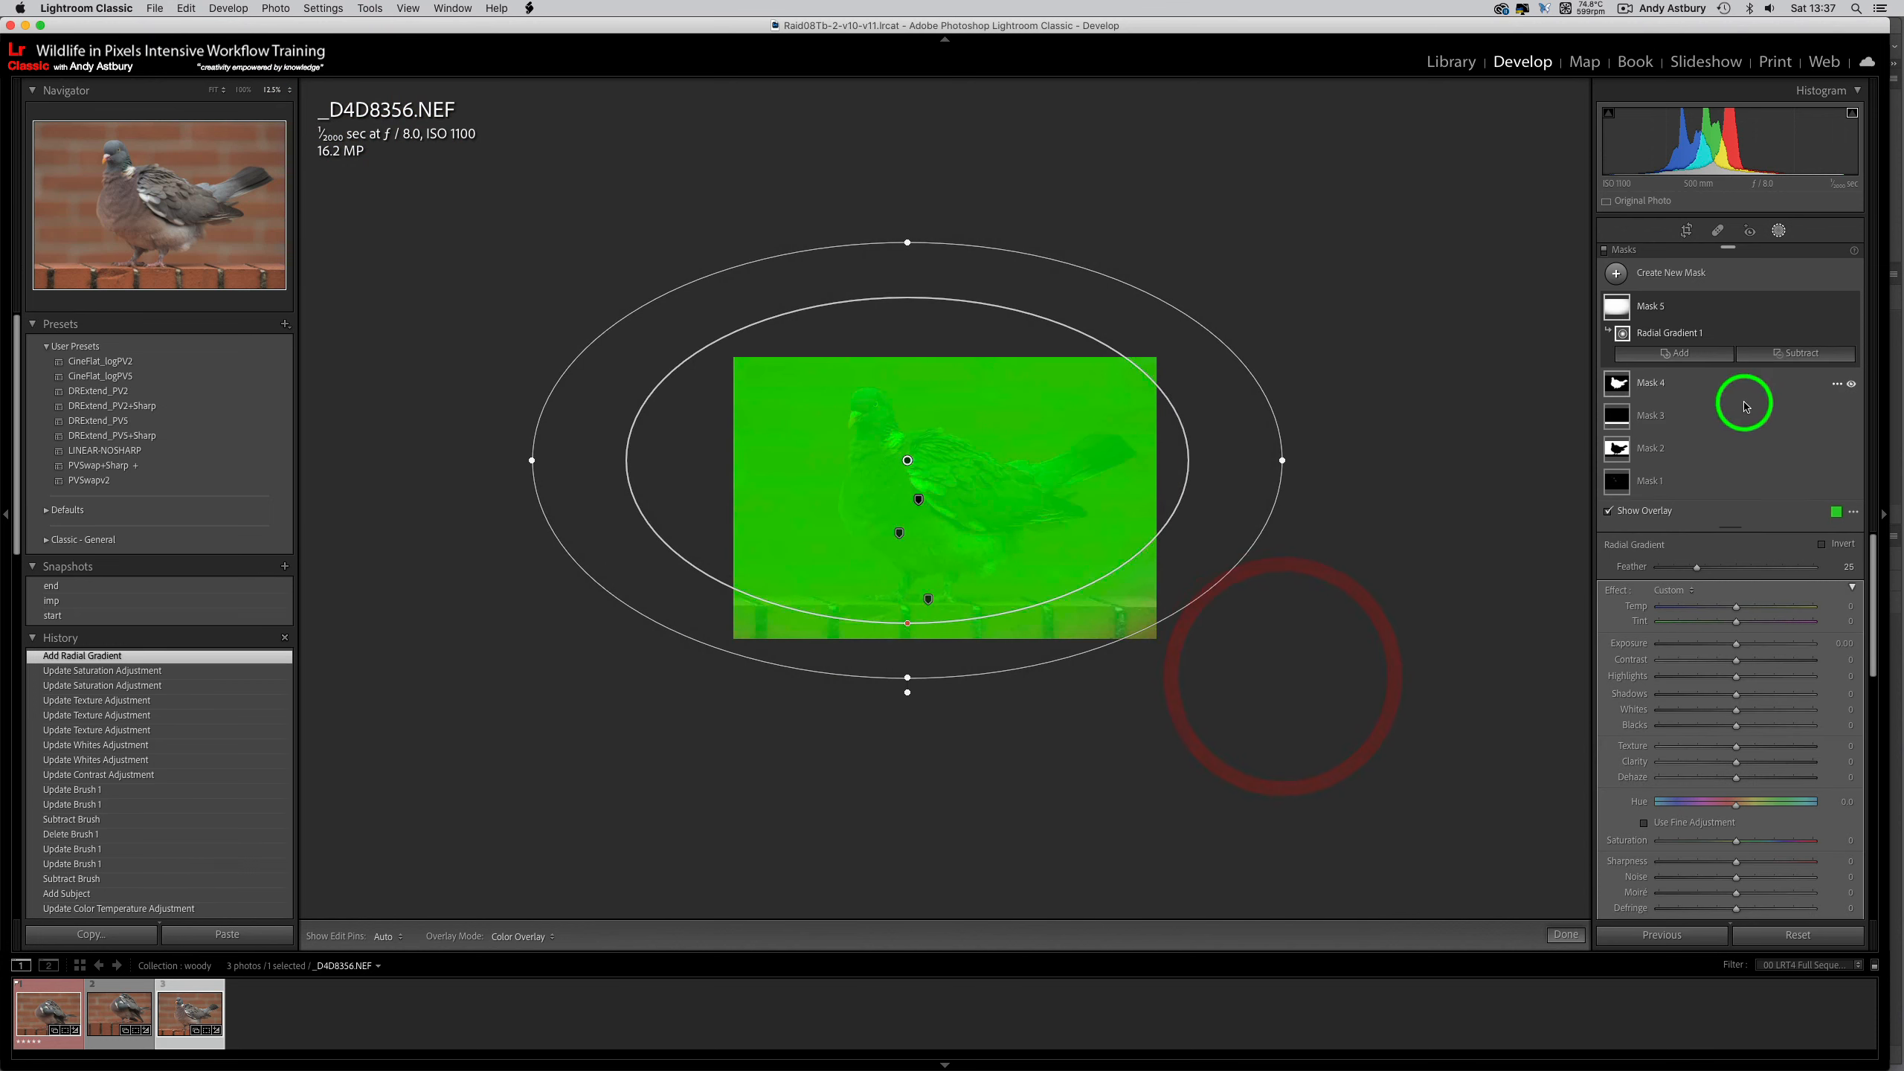
click(1822, 544)
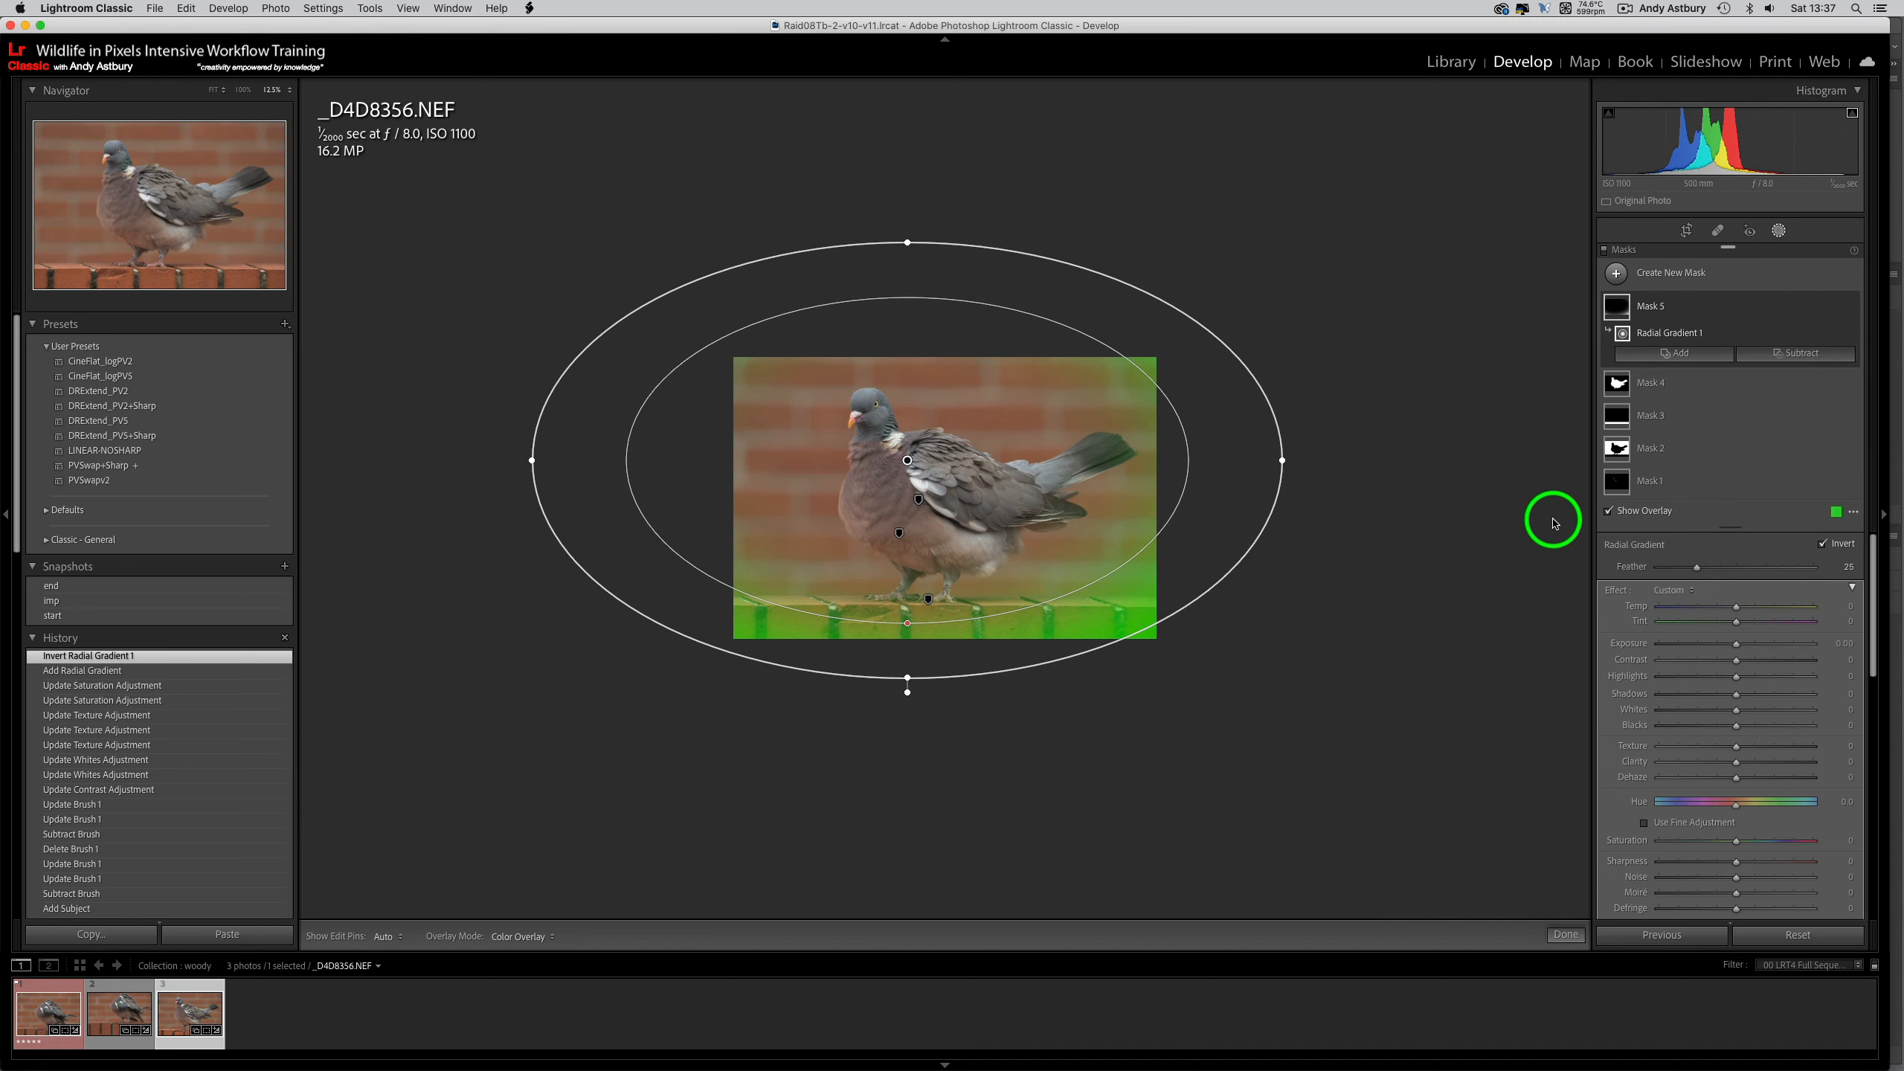
- Set the radial mask's Exposure to -1.20 and Temp to -30, shift the gradient towards the photo's centre, and finish masking
drag(1736, 649, 1714, 609)
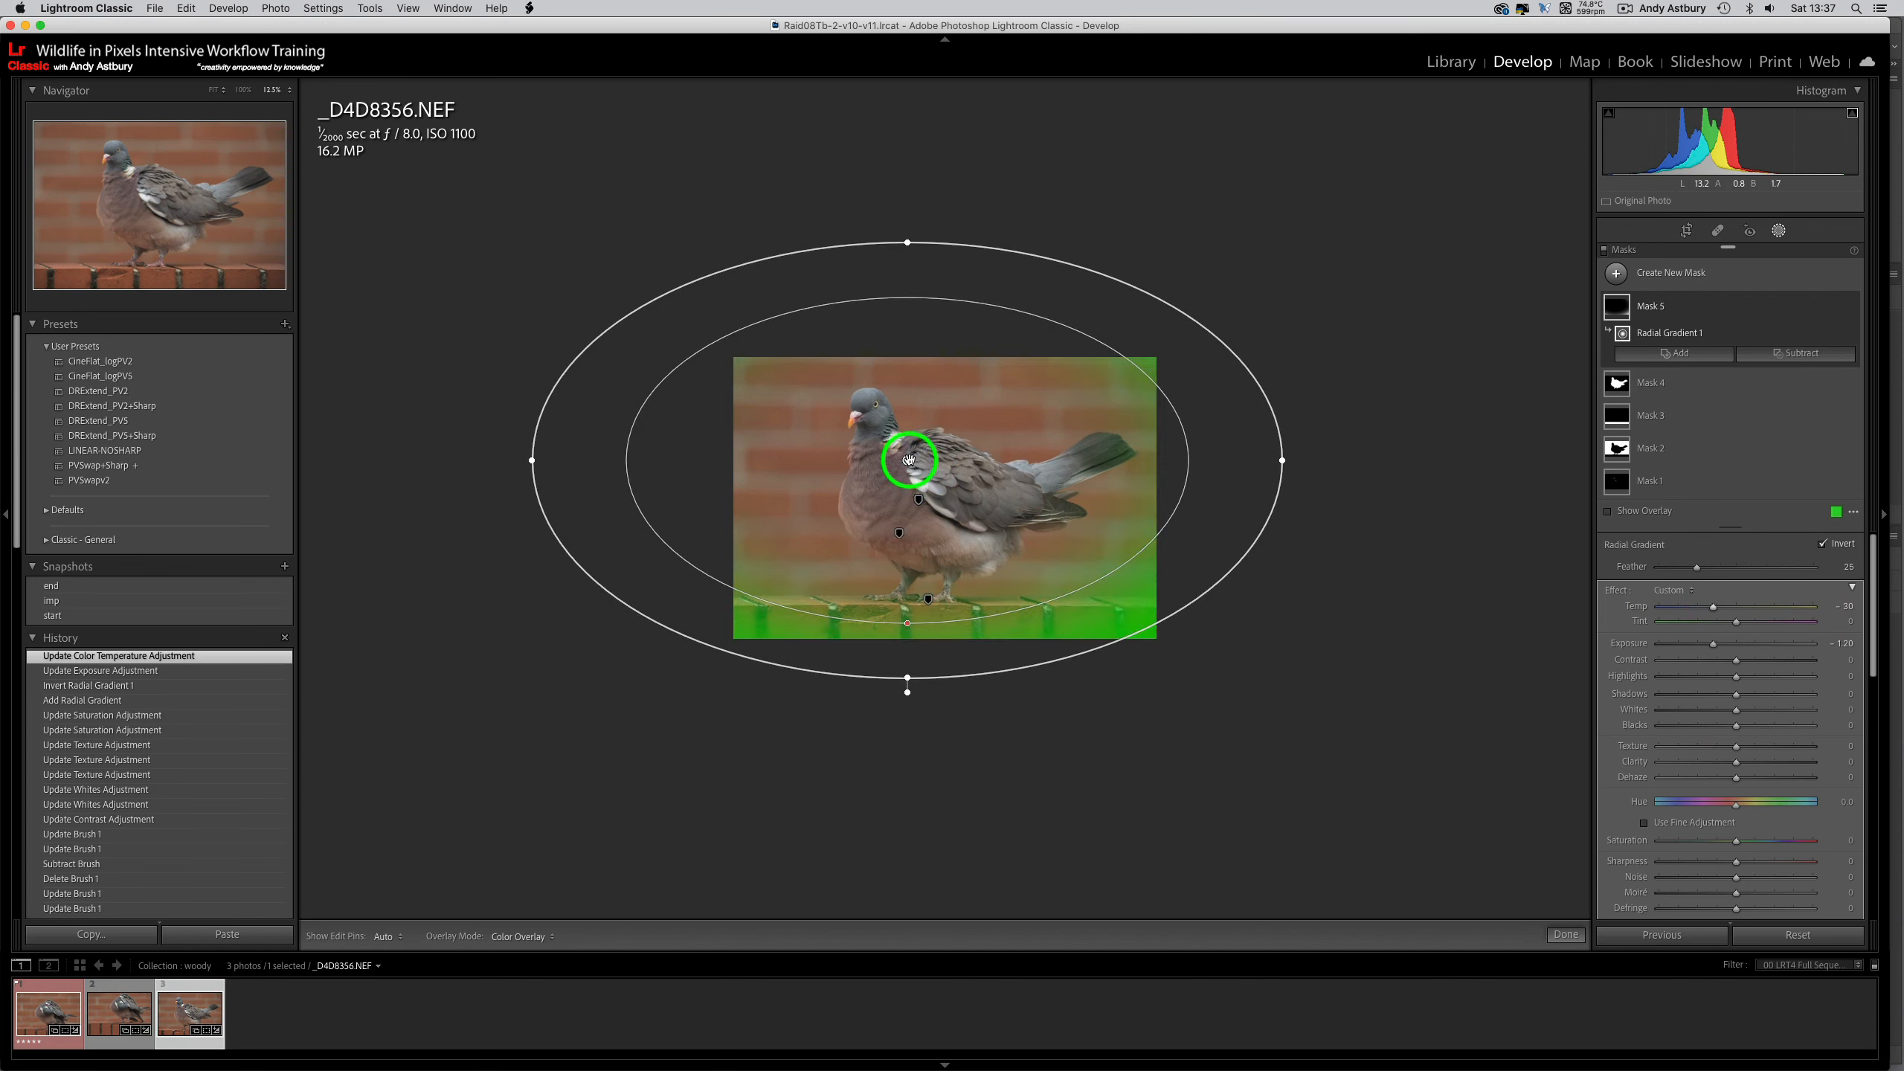
drag(915, 462, 932, 472)
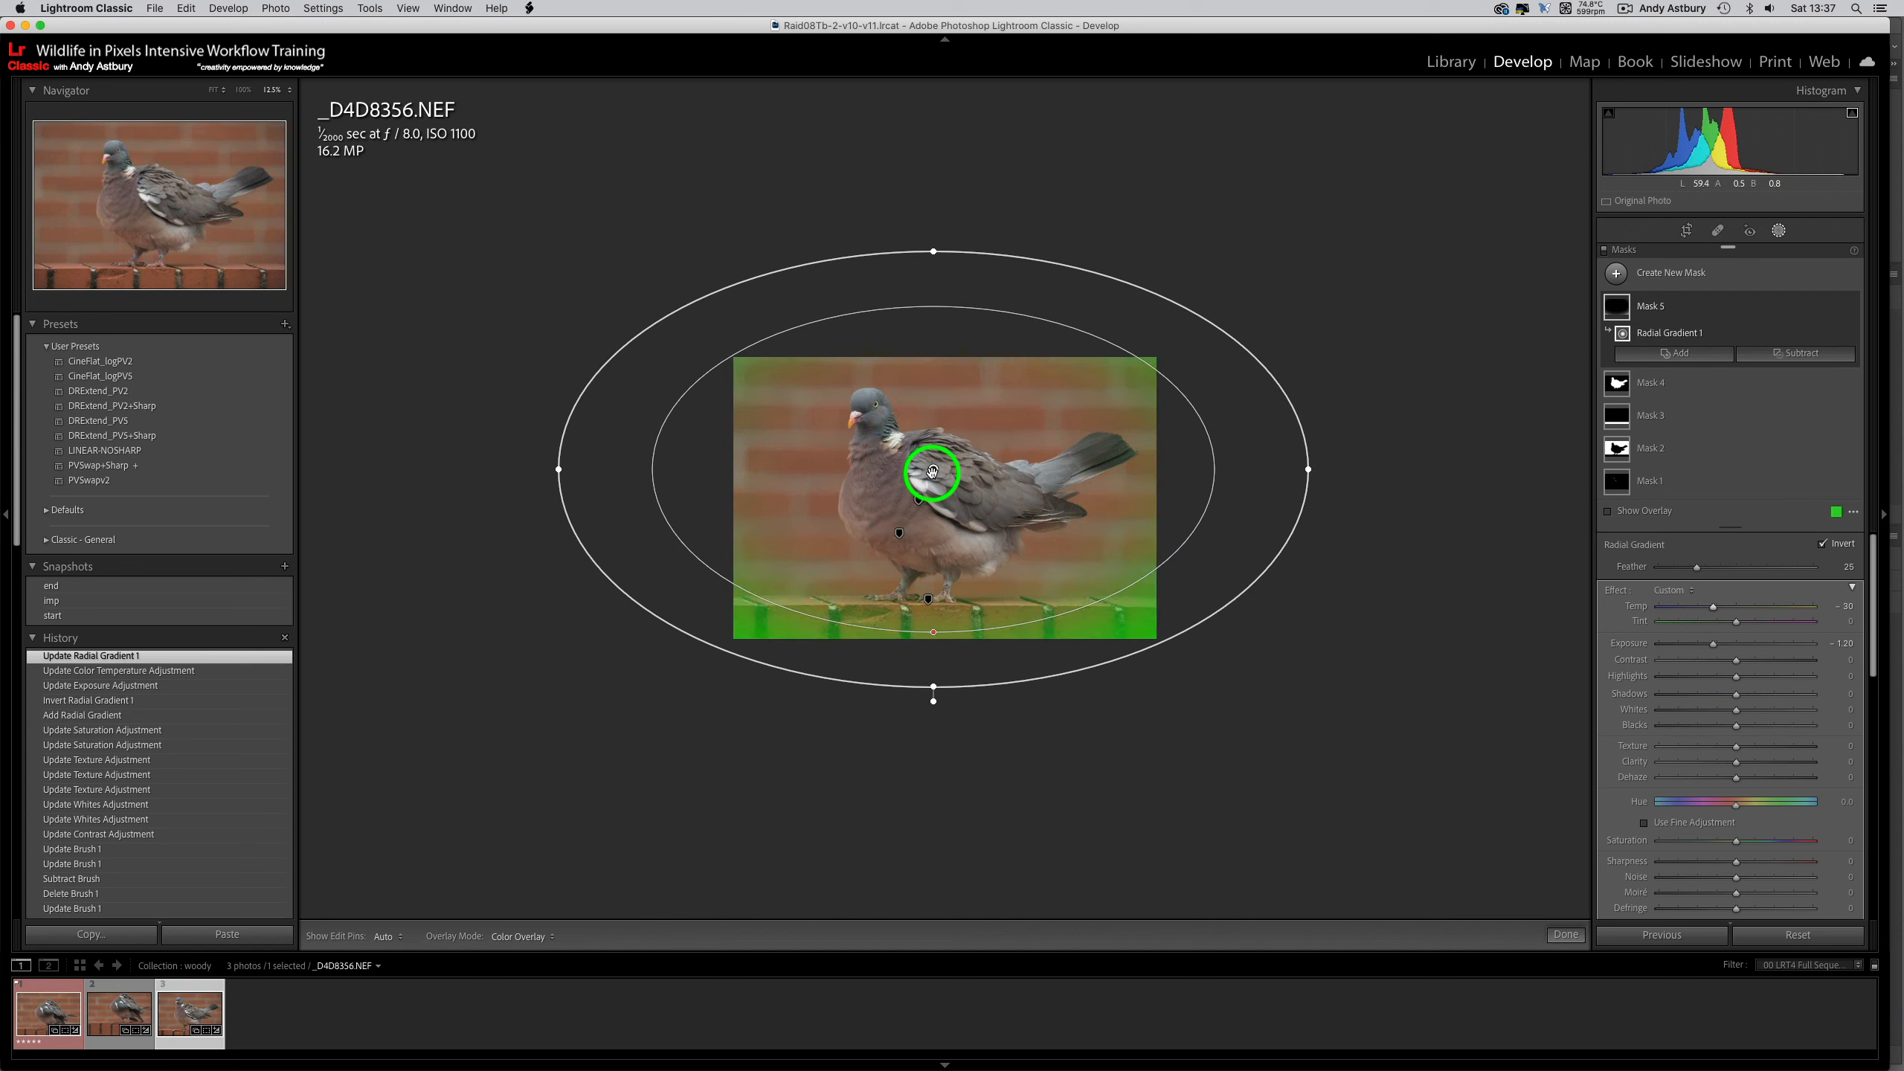
click(1565, 934)
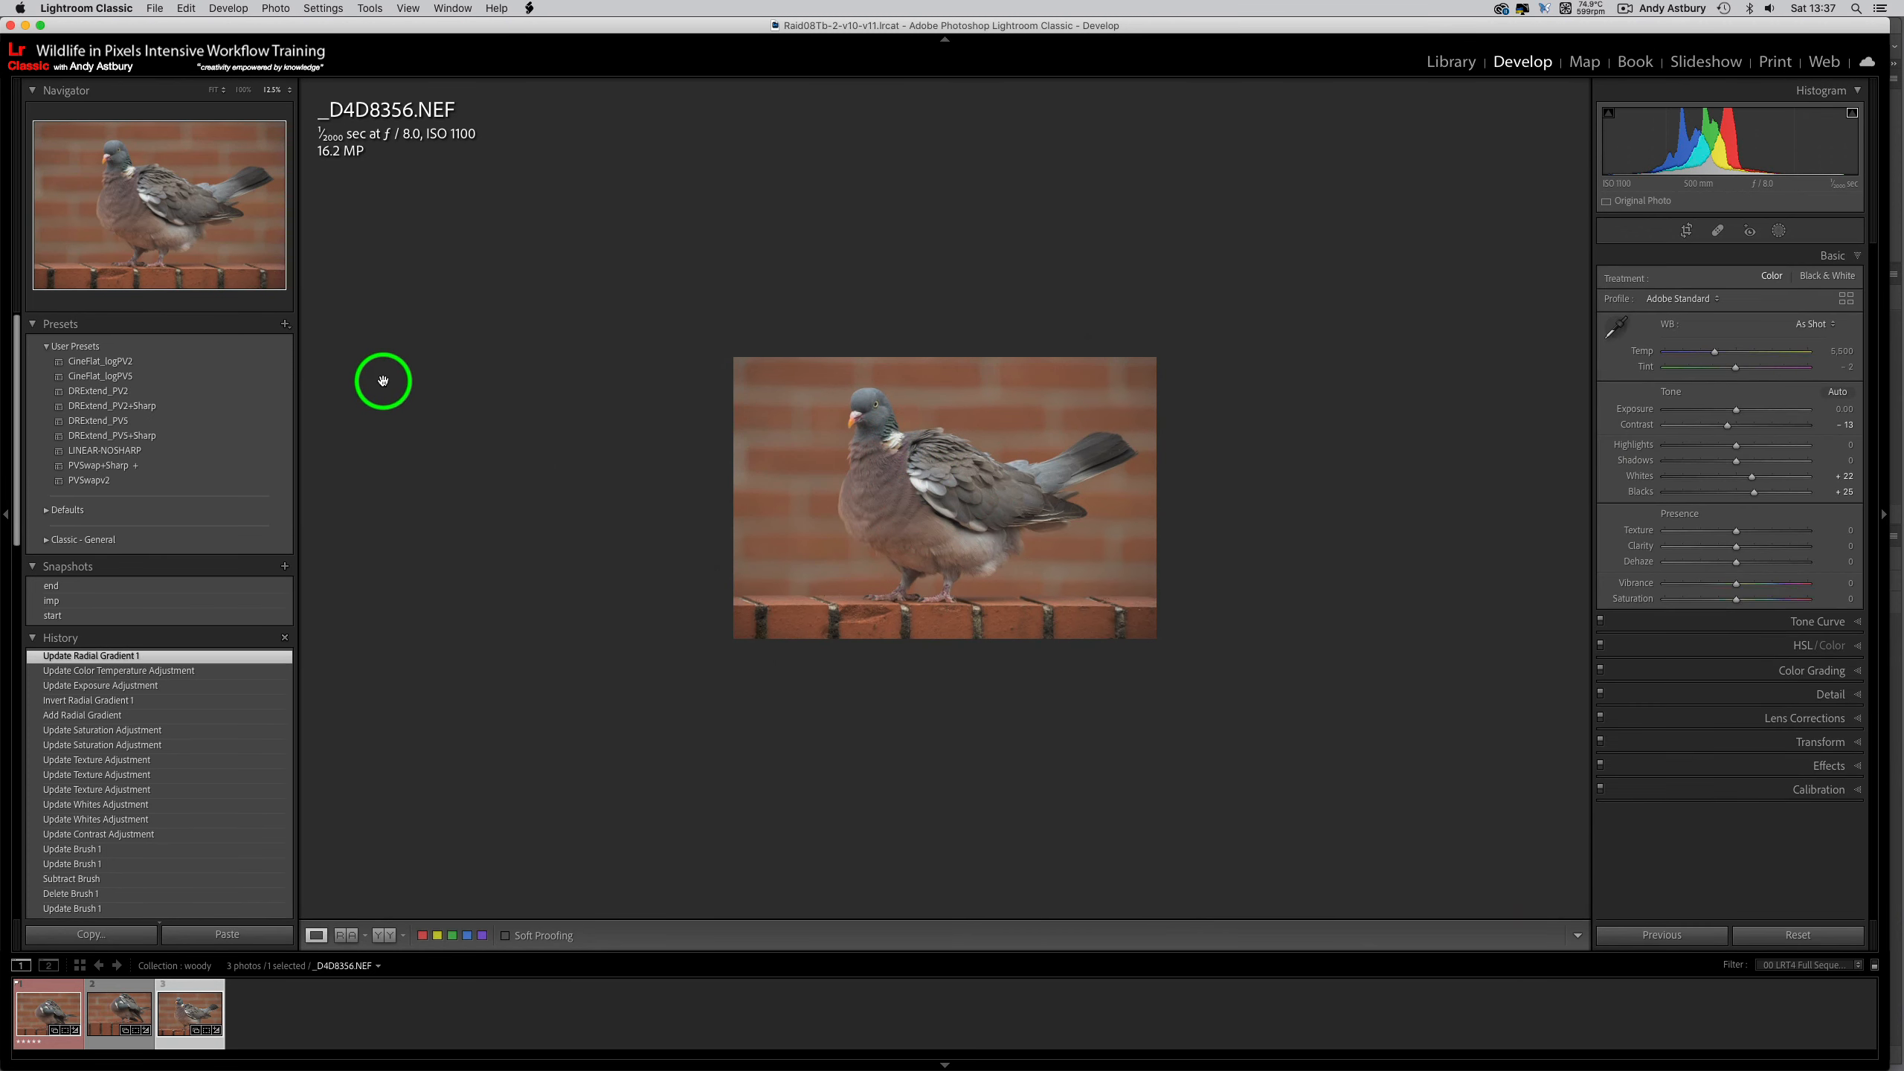
- Update the "end" snapshot with the current settings and inspect the pigeon's head and feathers at 100%
right_click(116, 589)
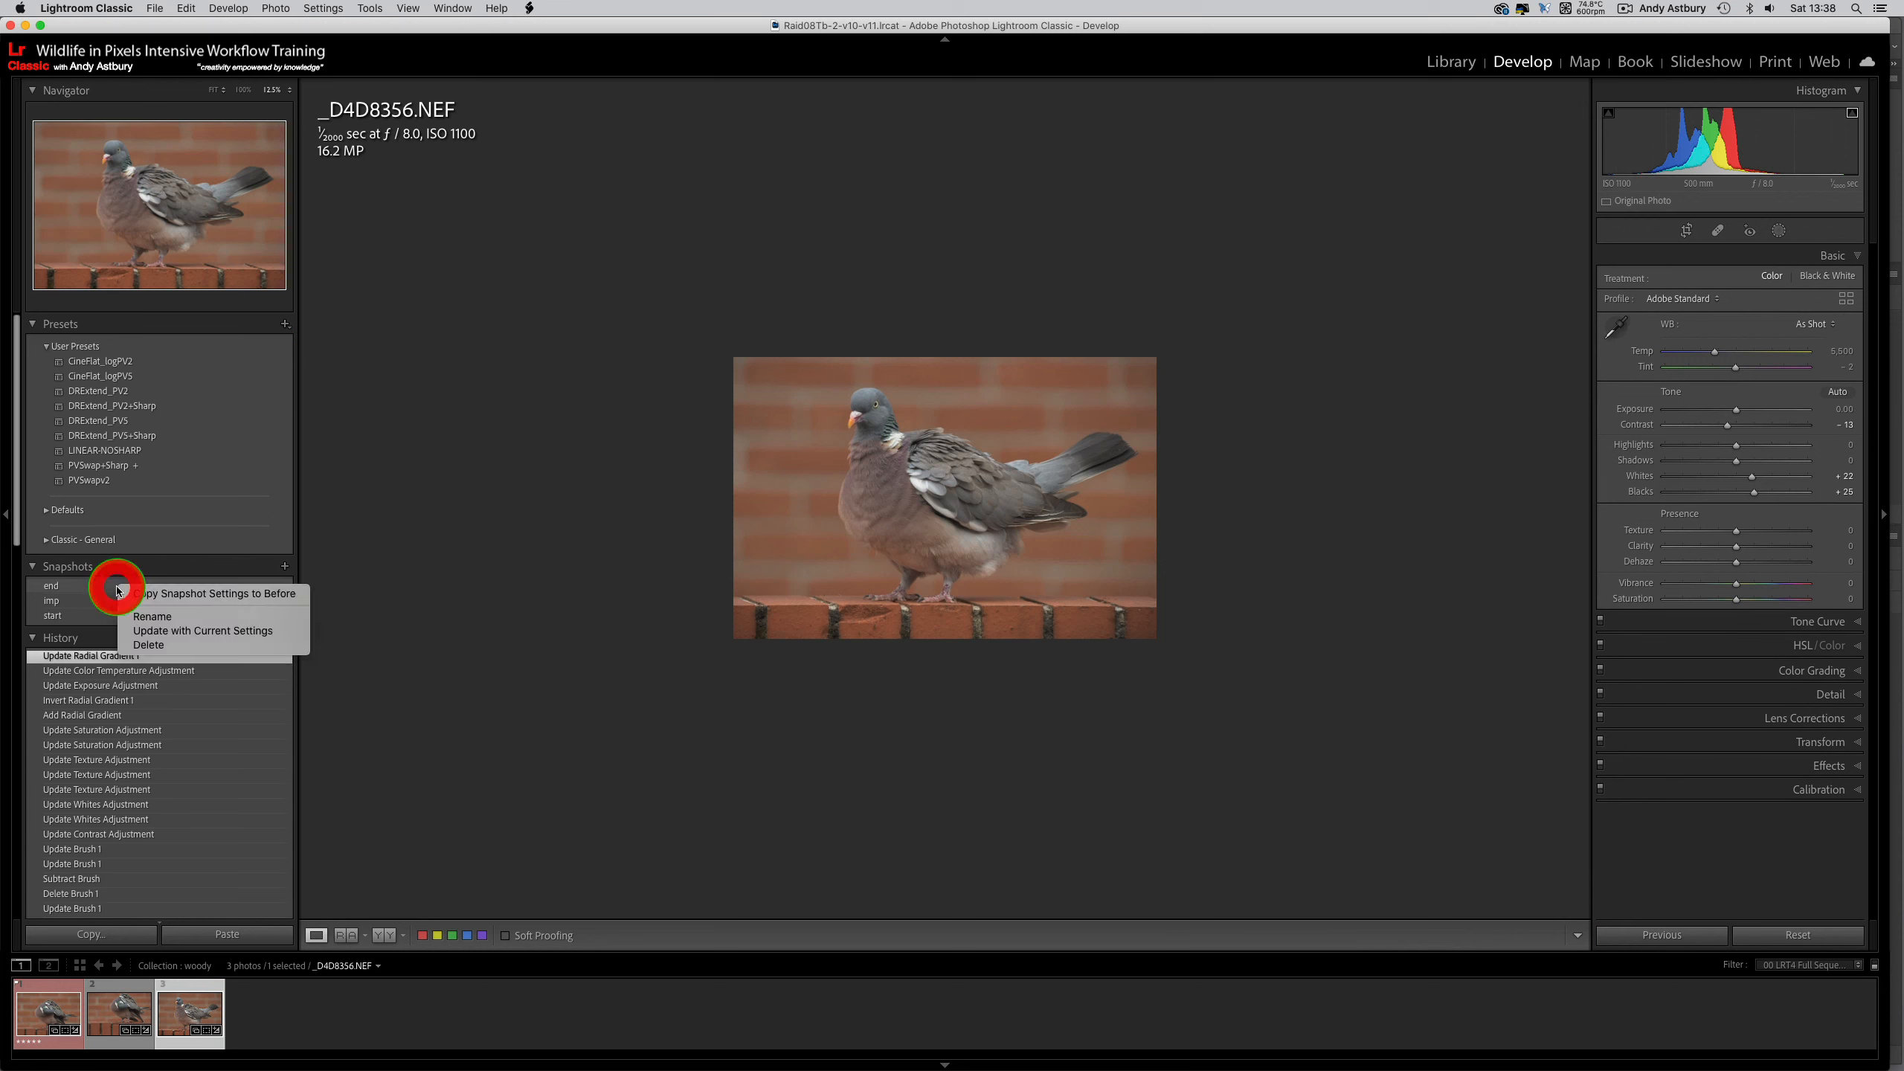
click(193, 637)
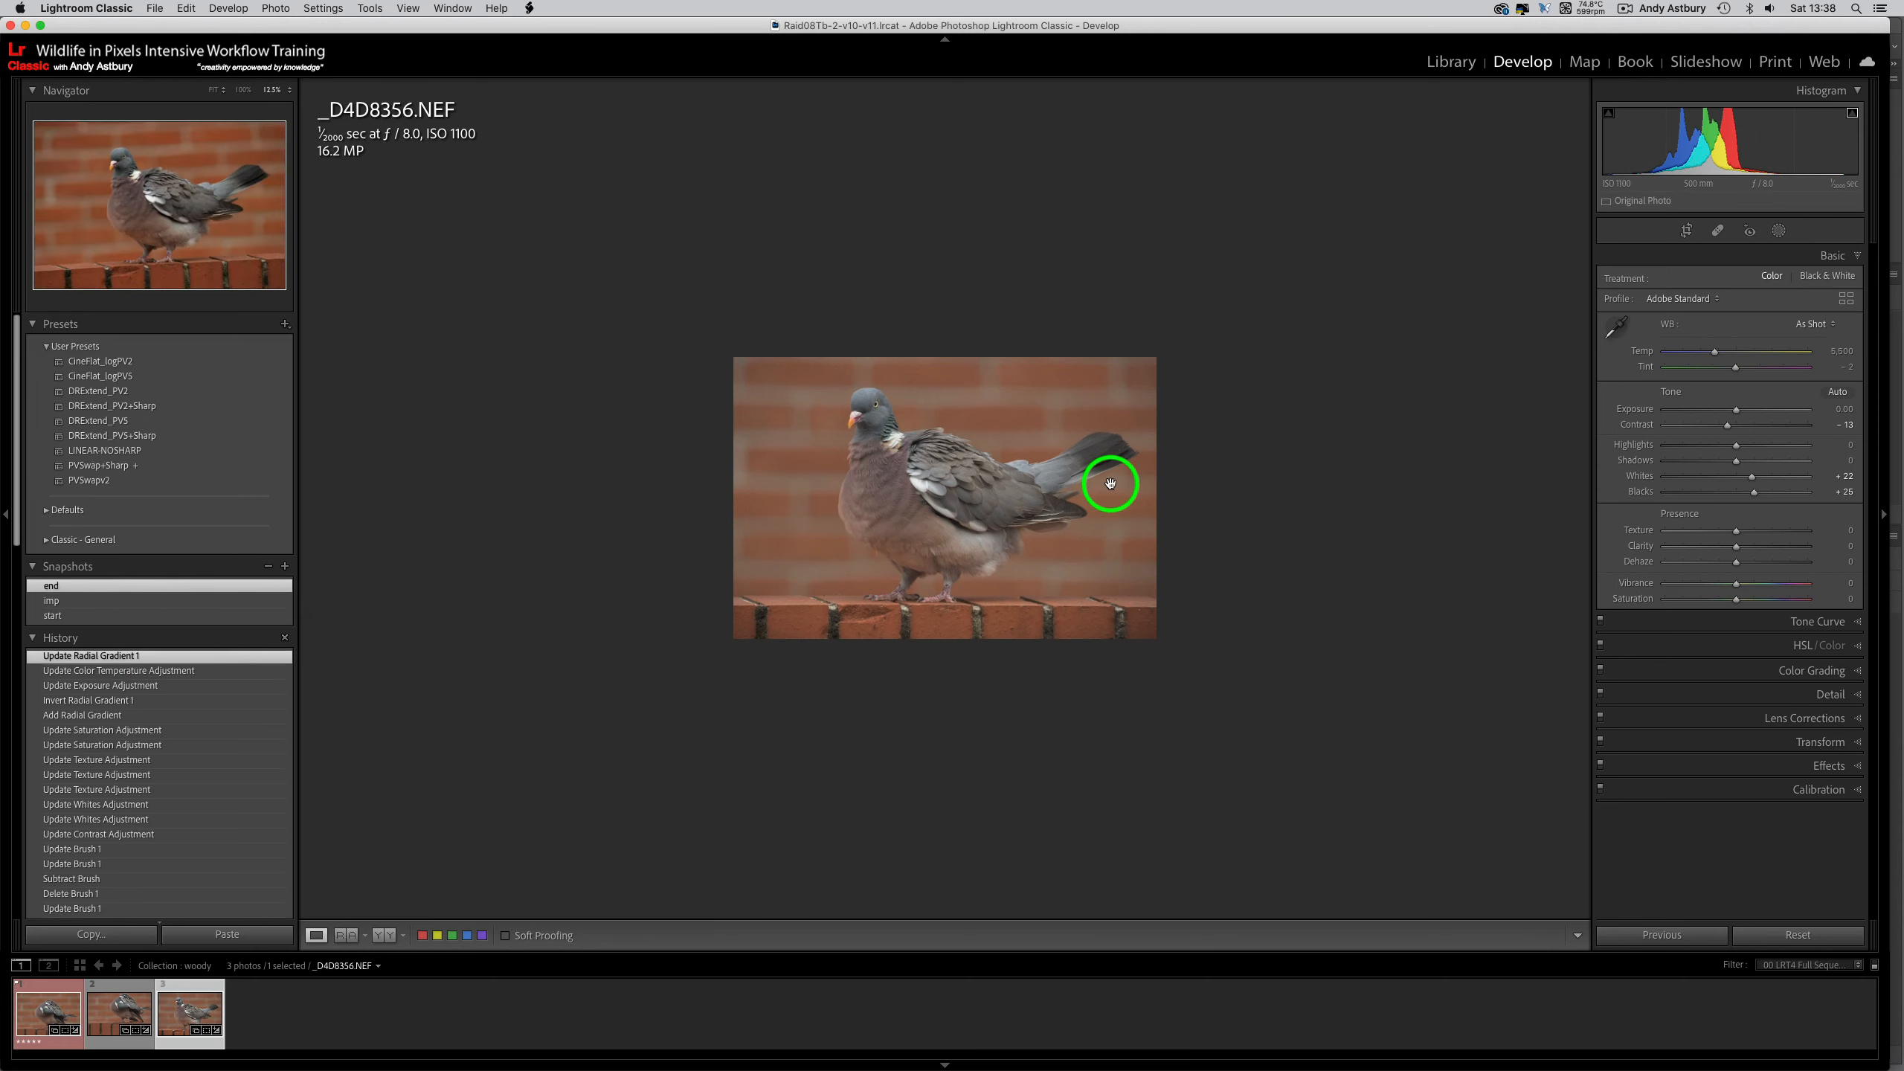
click(214, 91)
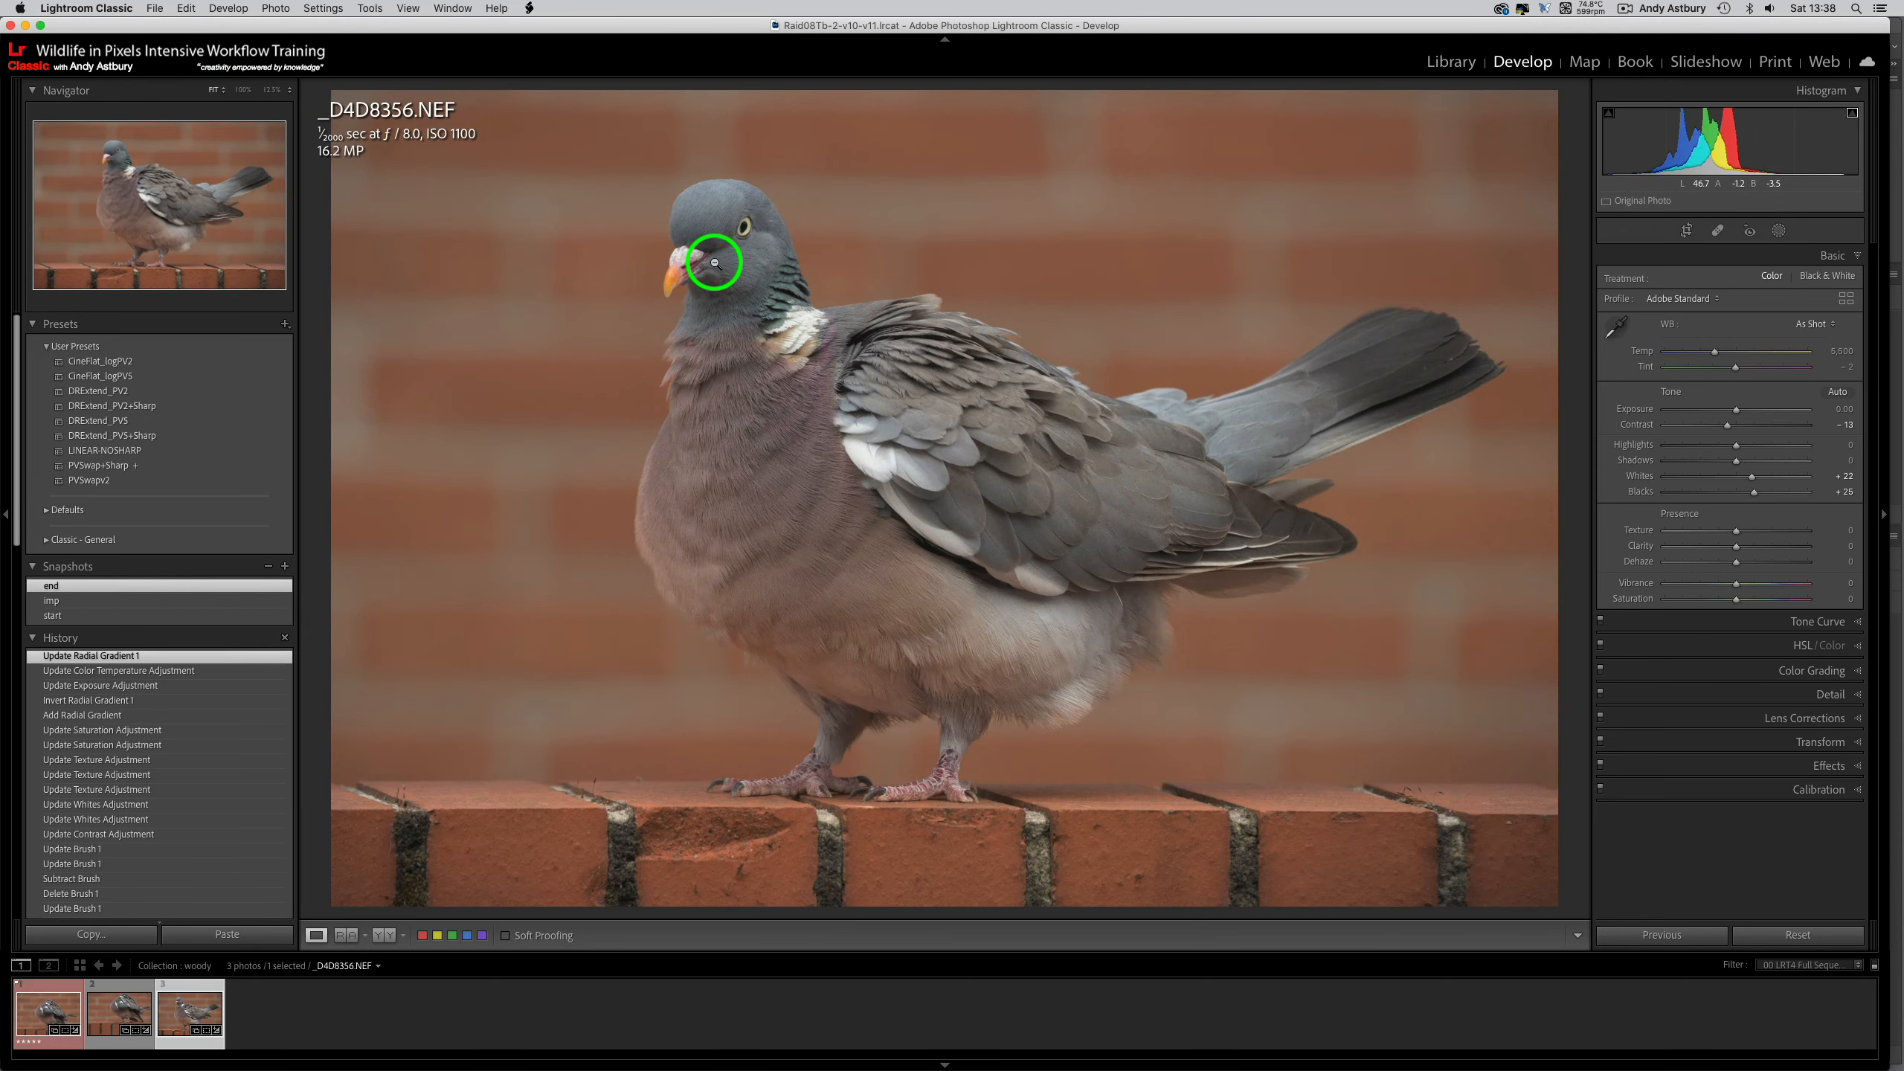
click(245, 92)
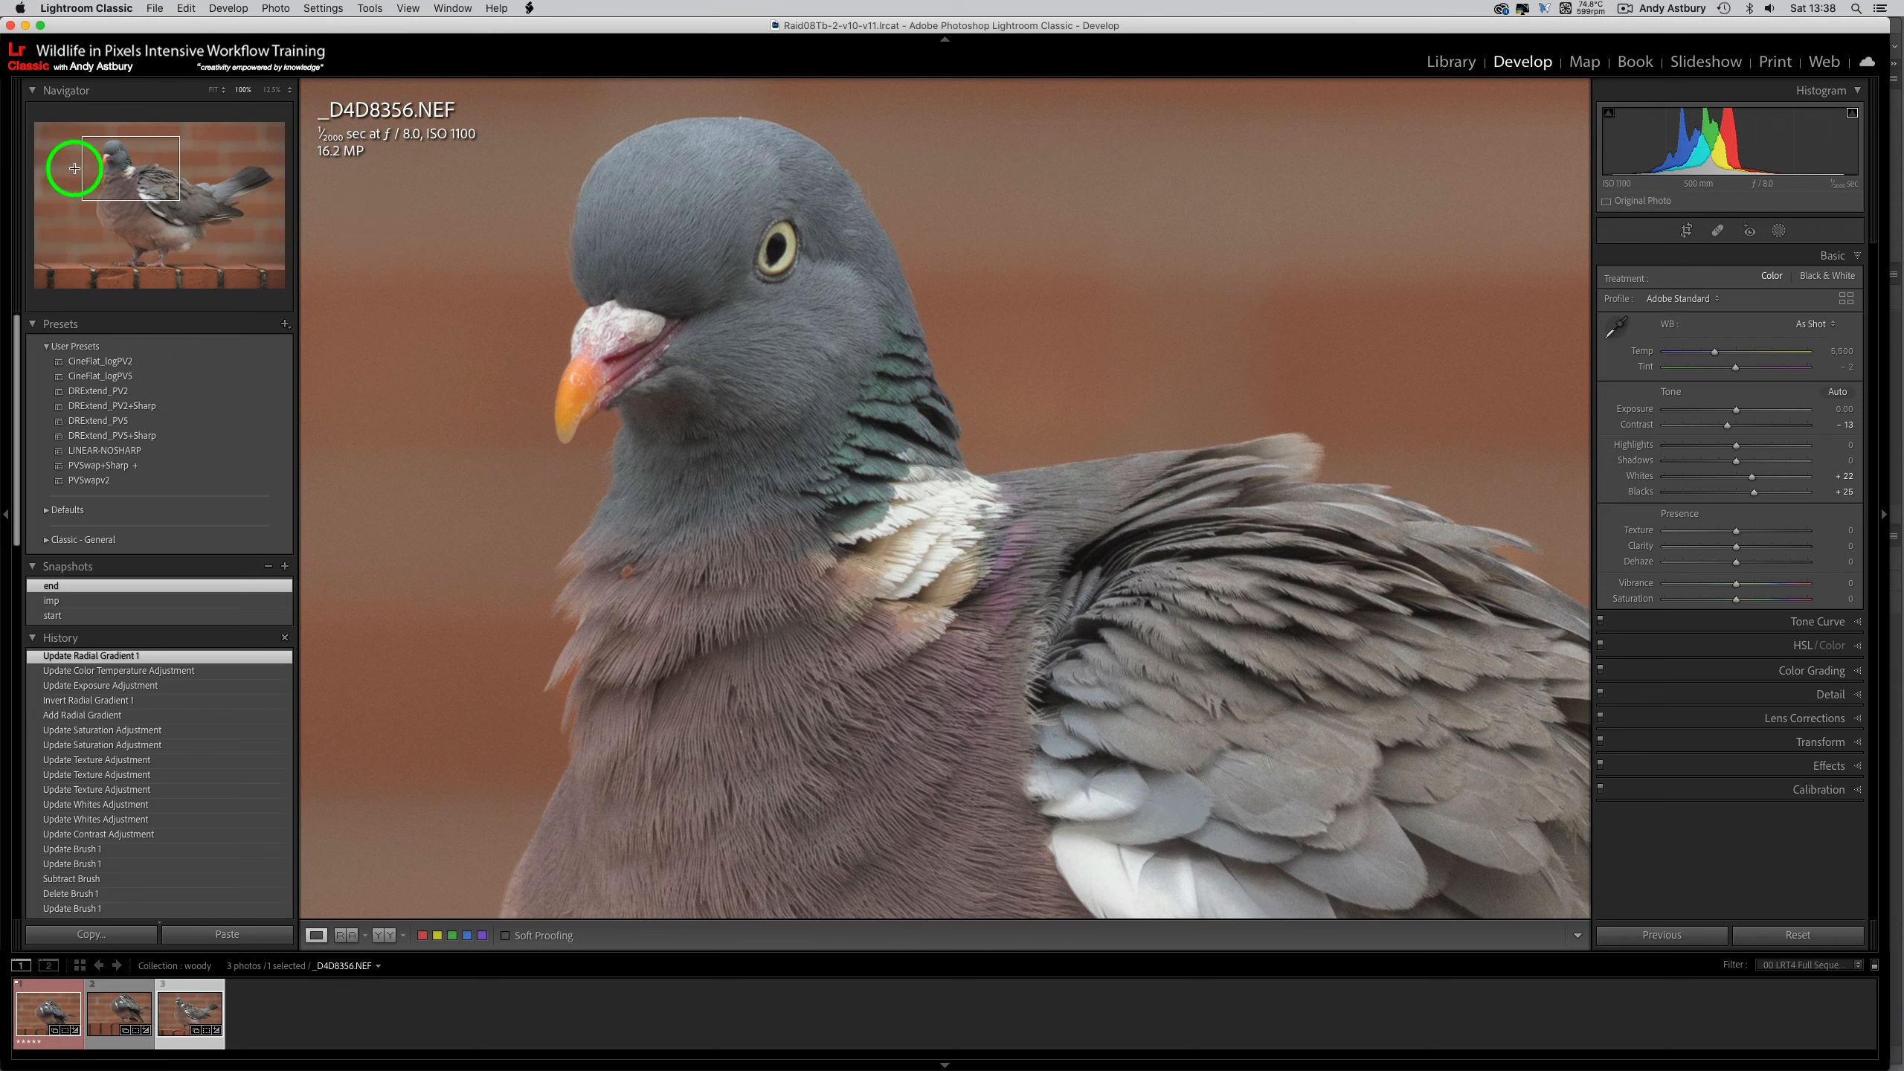
drag(102, 178, 140, 169)
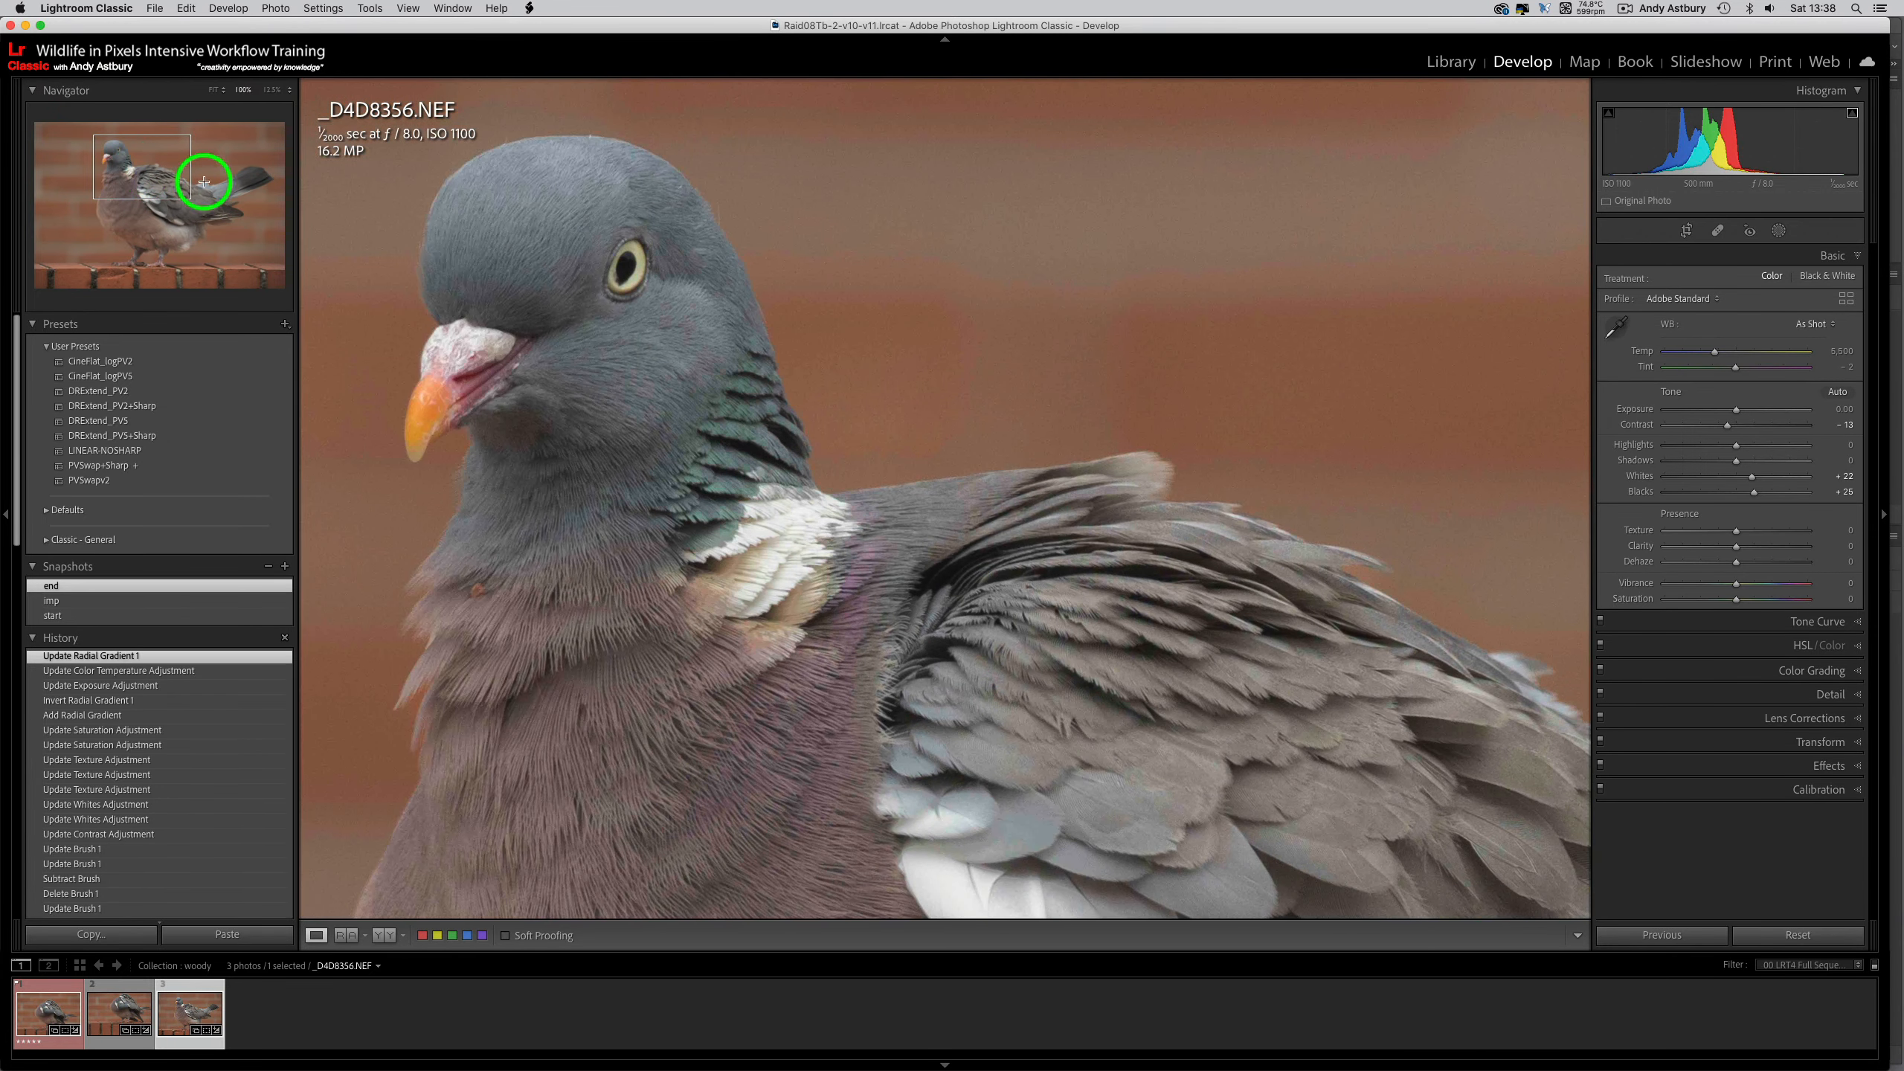
click(643, 552)
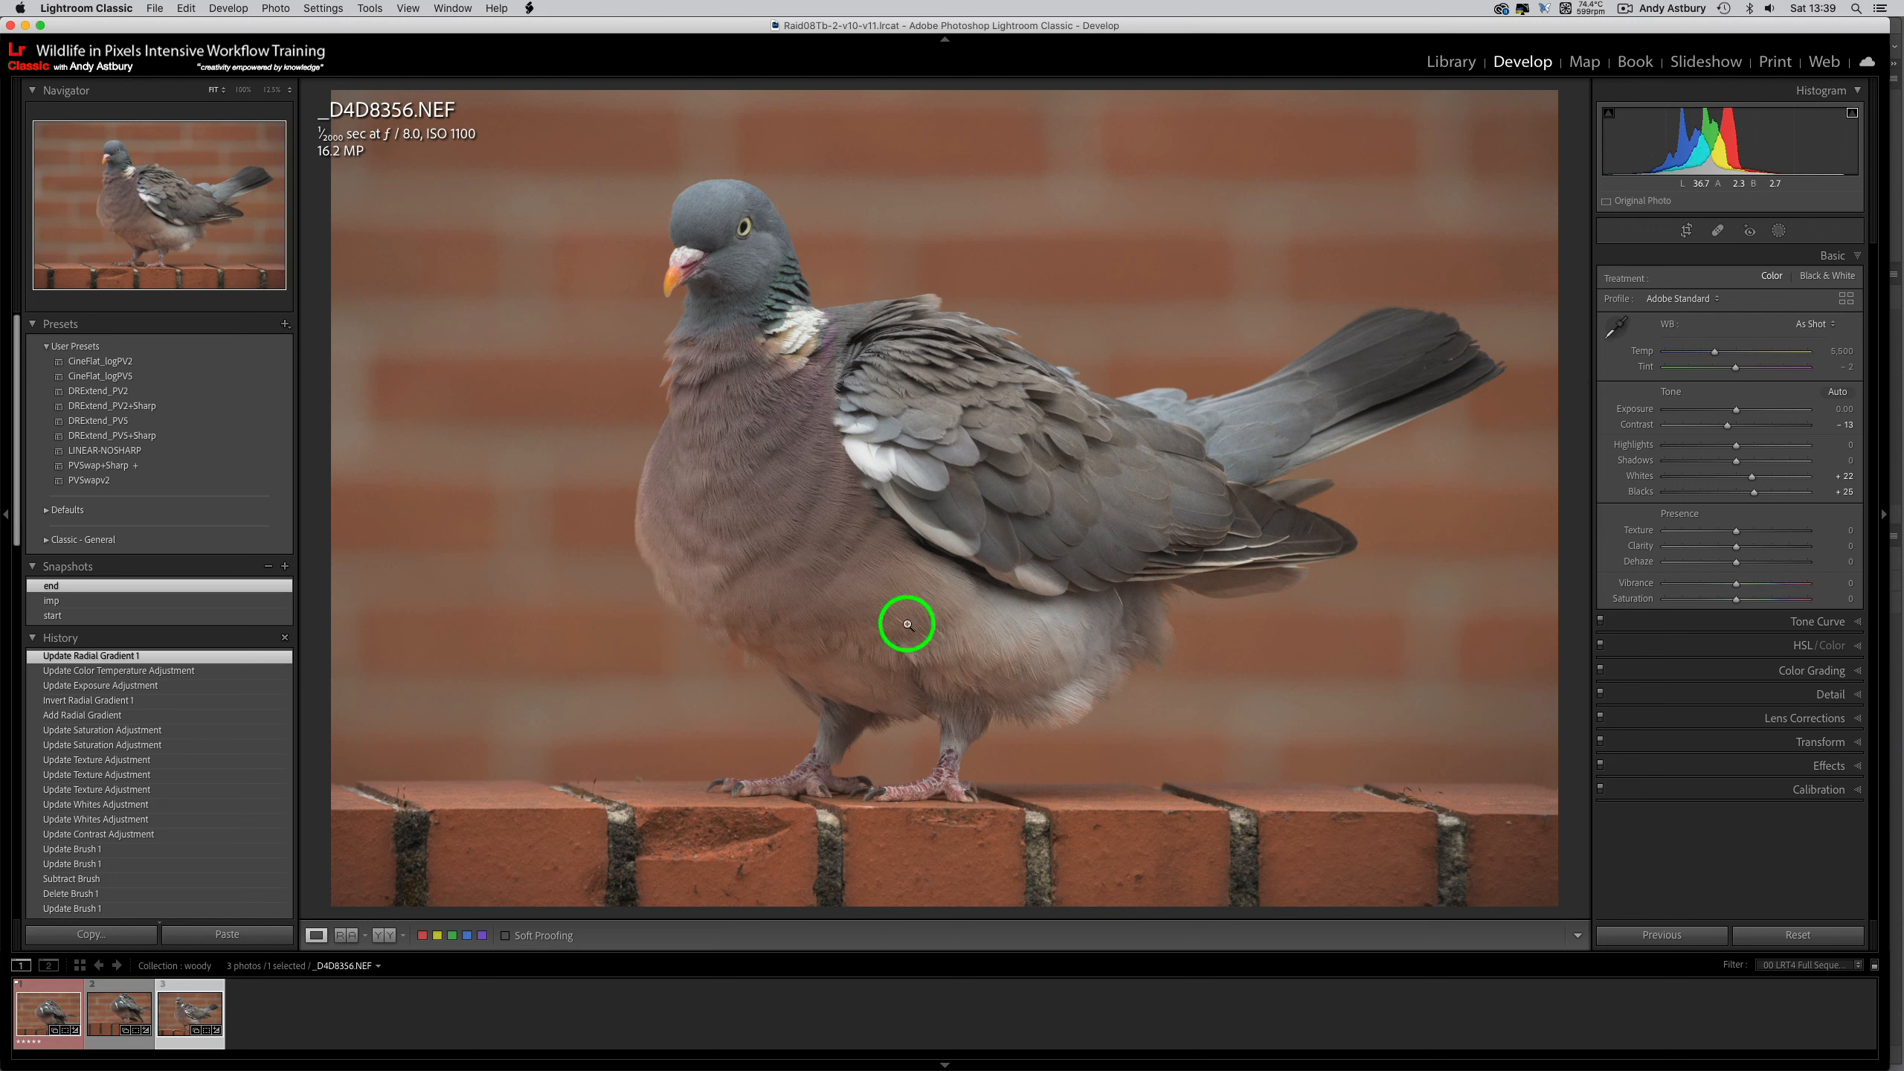
- Open the preening pigeon photo _D4D8345.NEF and apply its "end" snapshot
click(53, 1014)
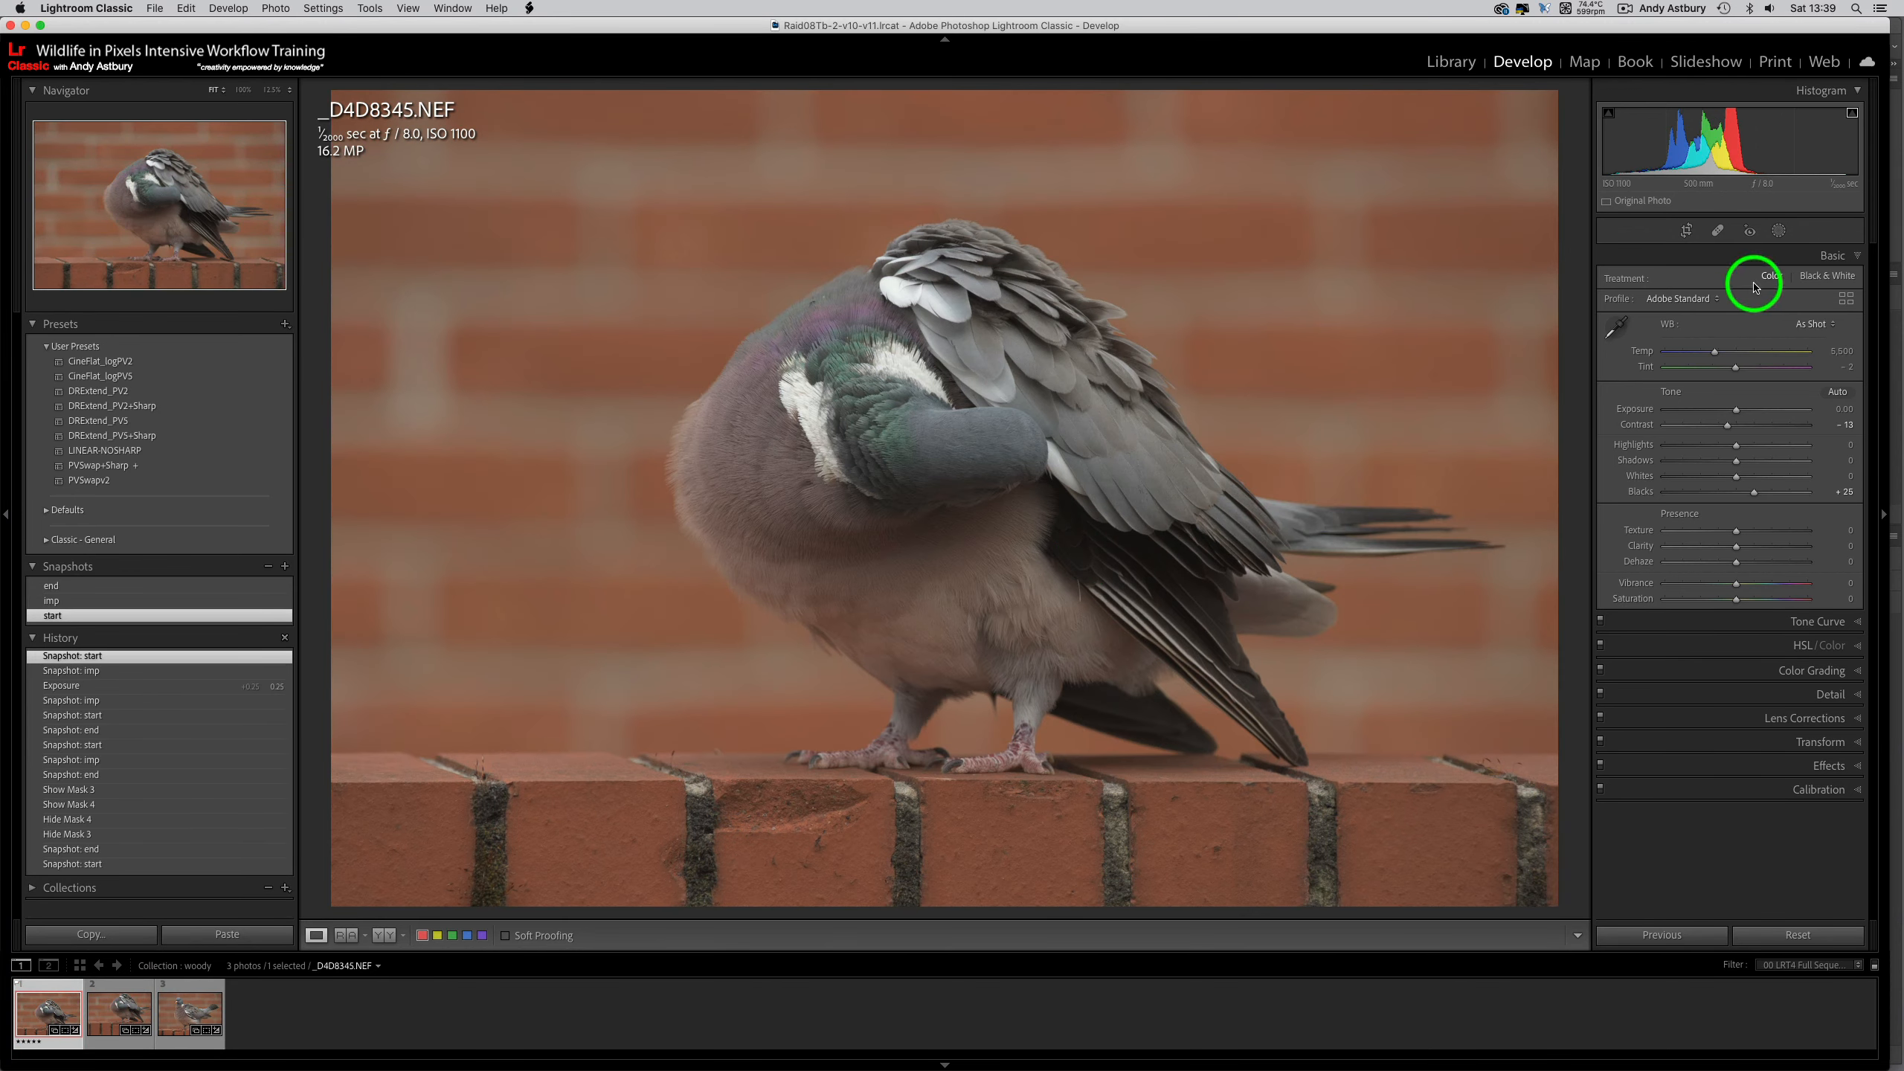
click(1778, 231)
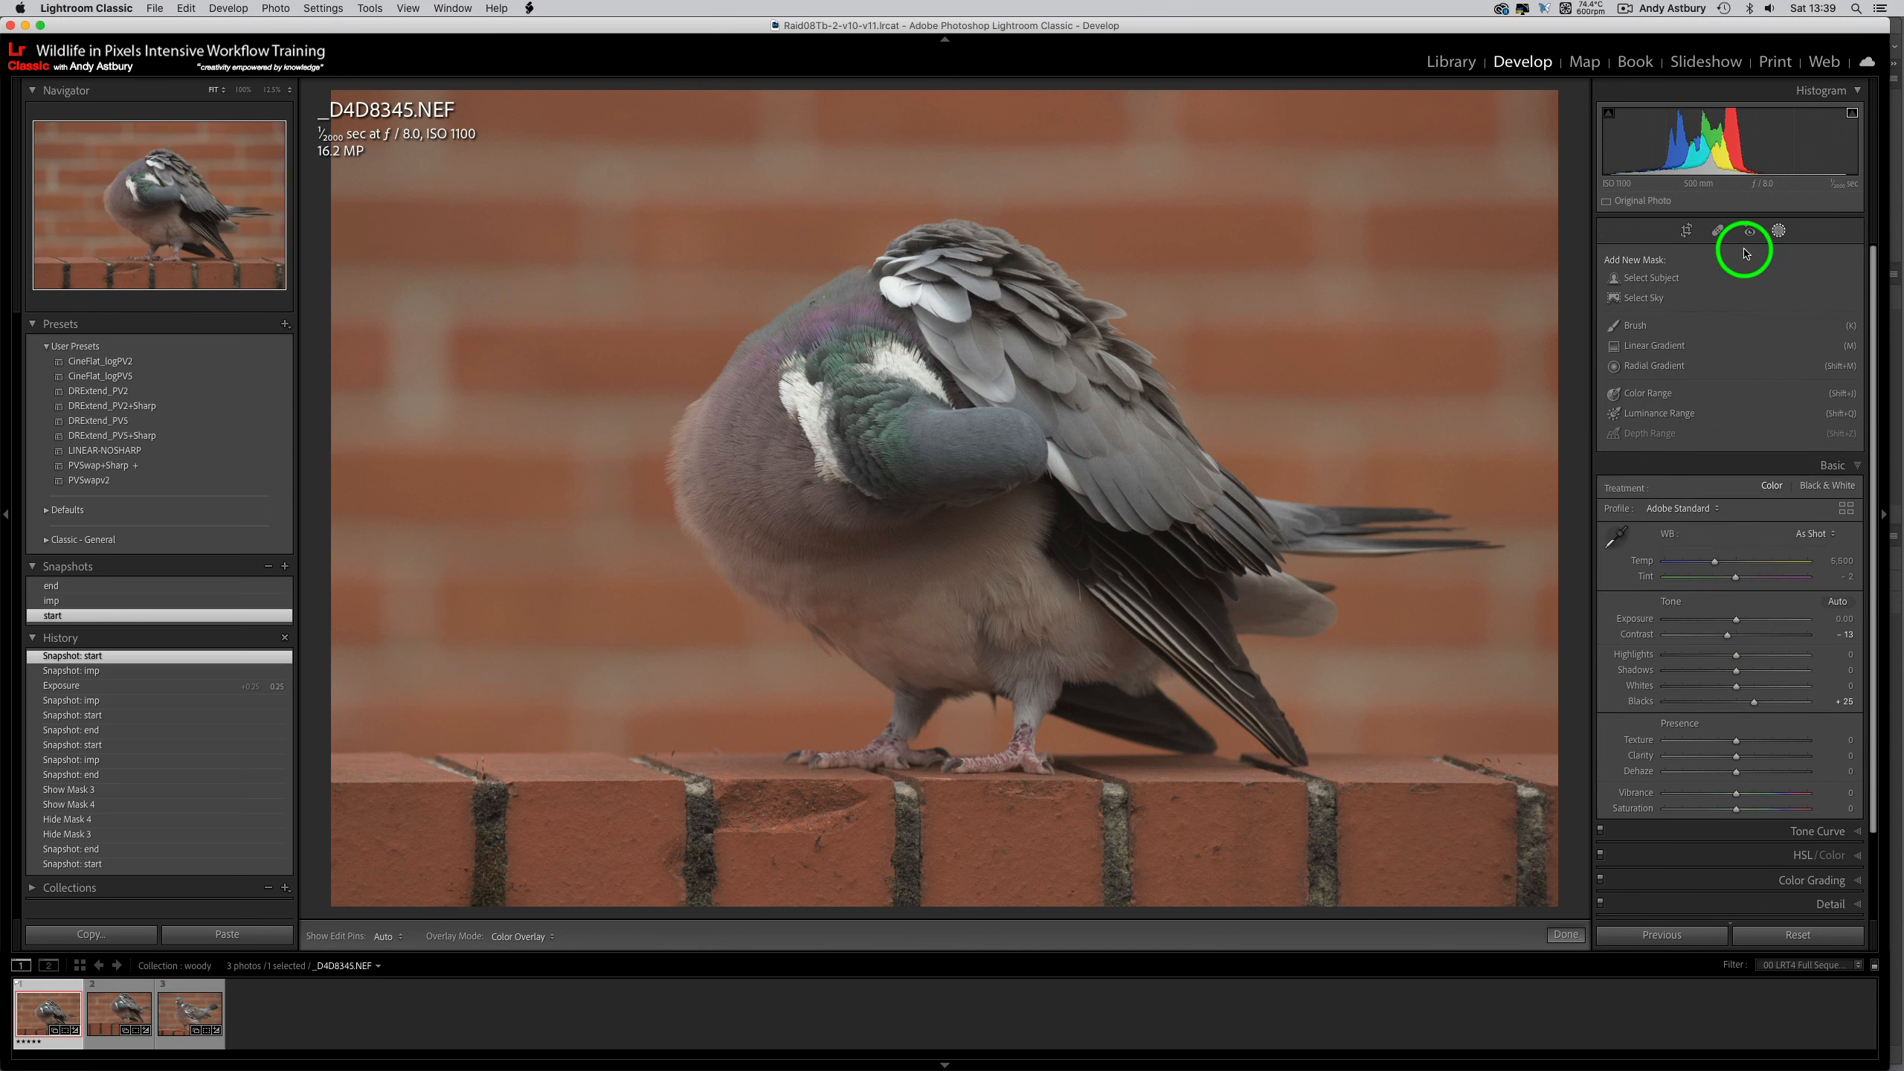
click(50, 1017)
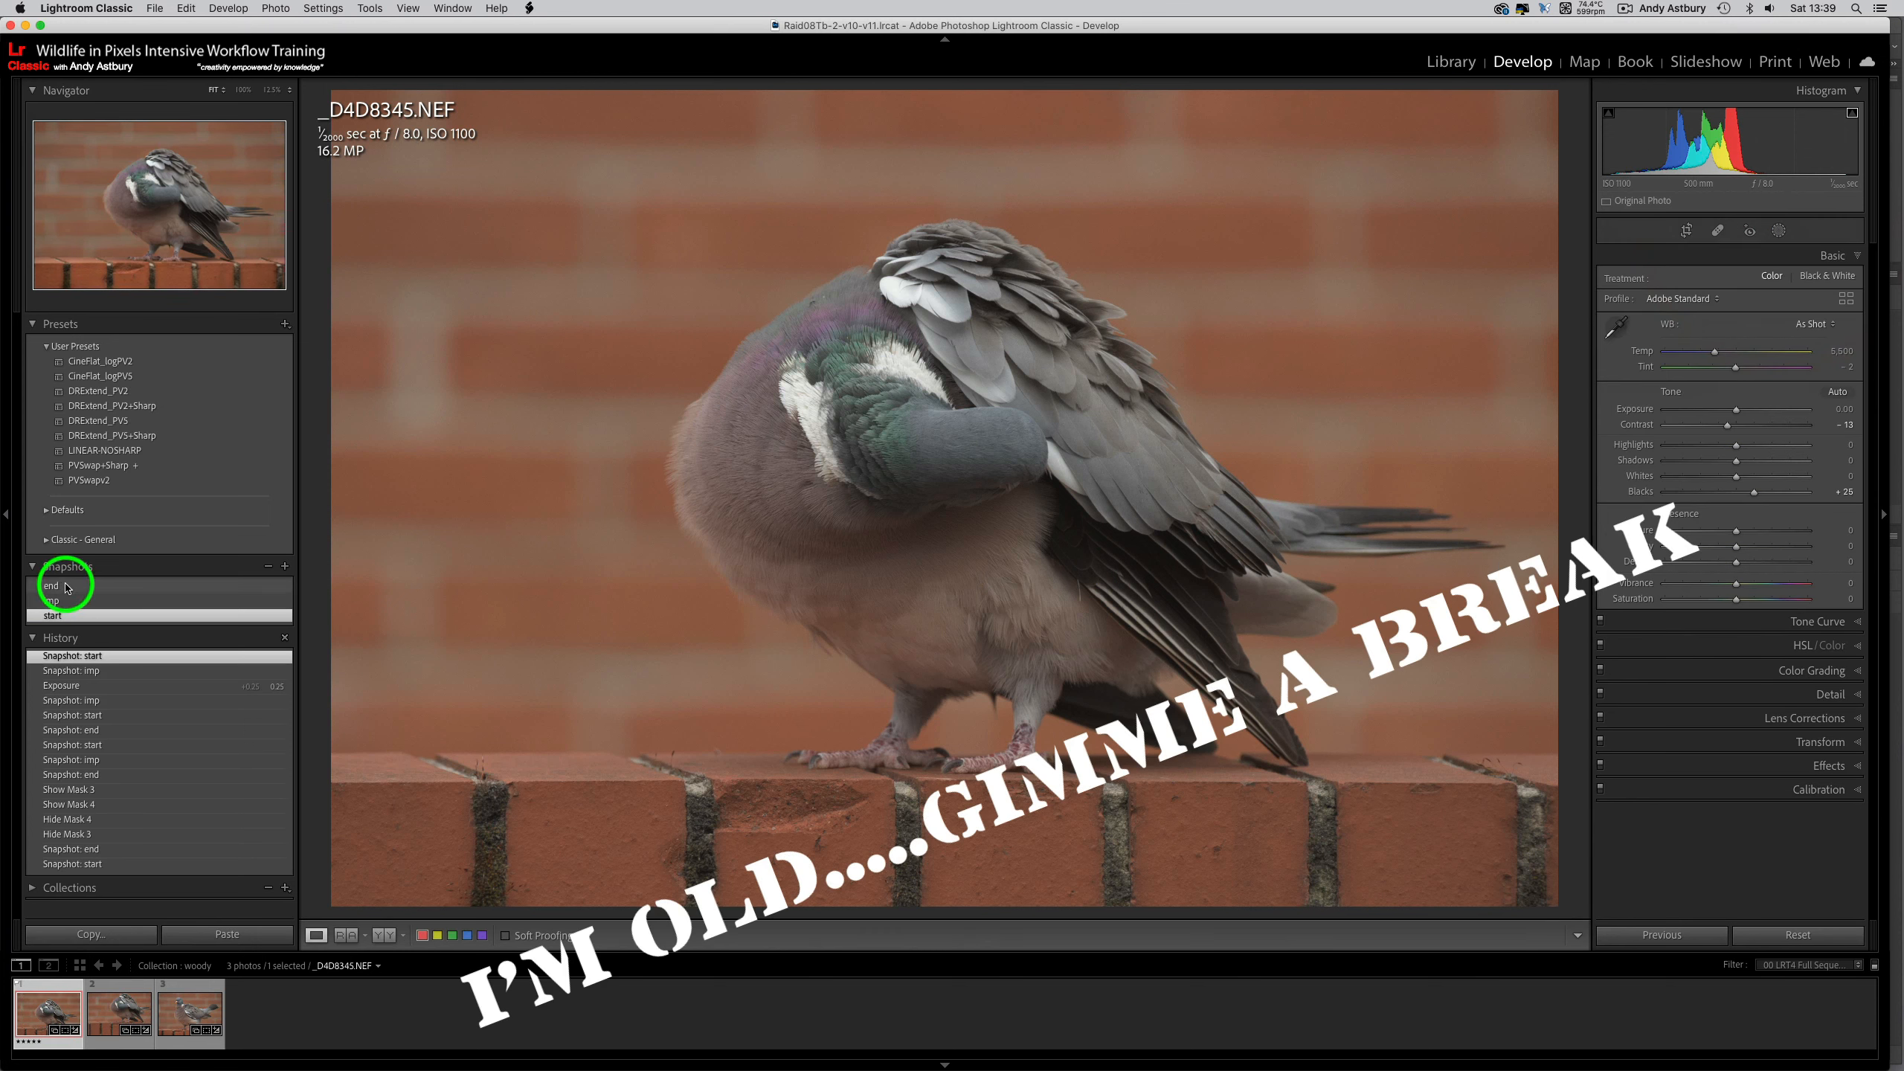
click(64, 592)
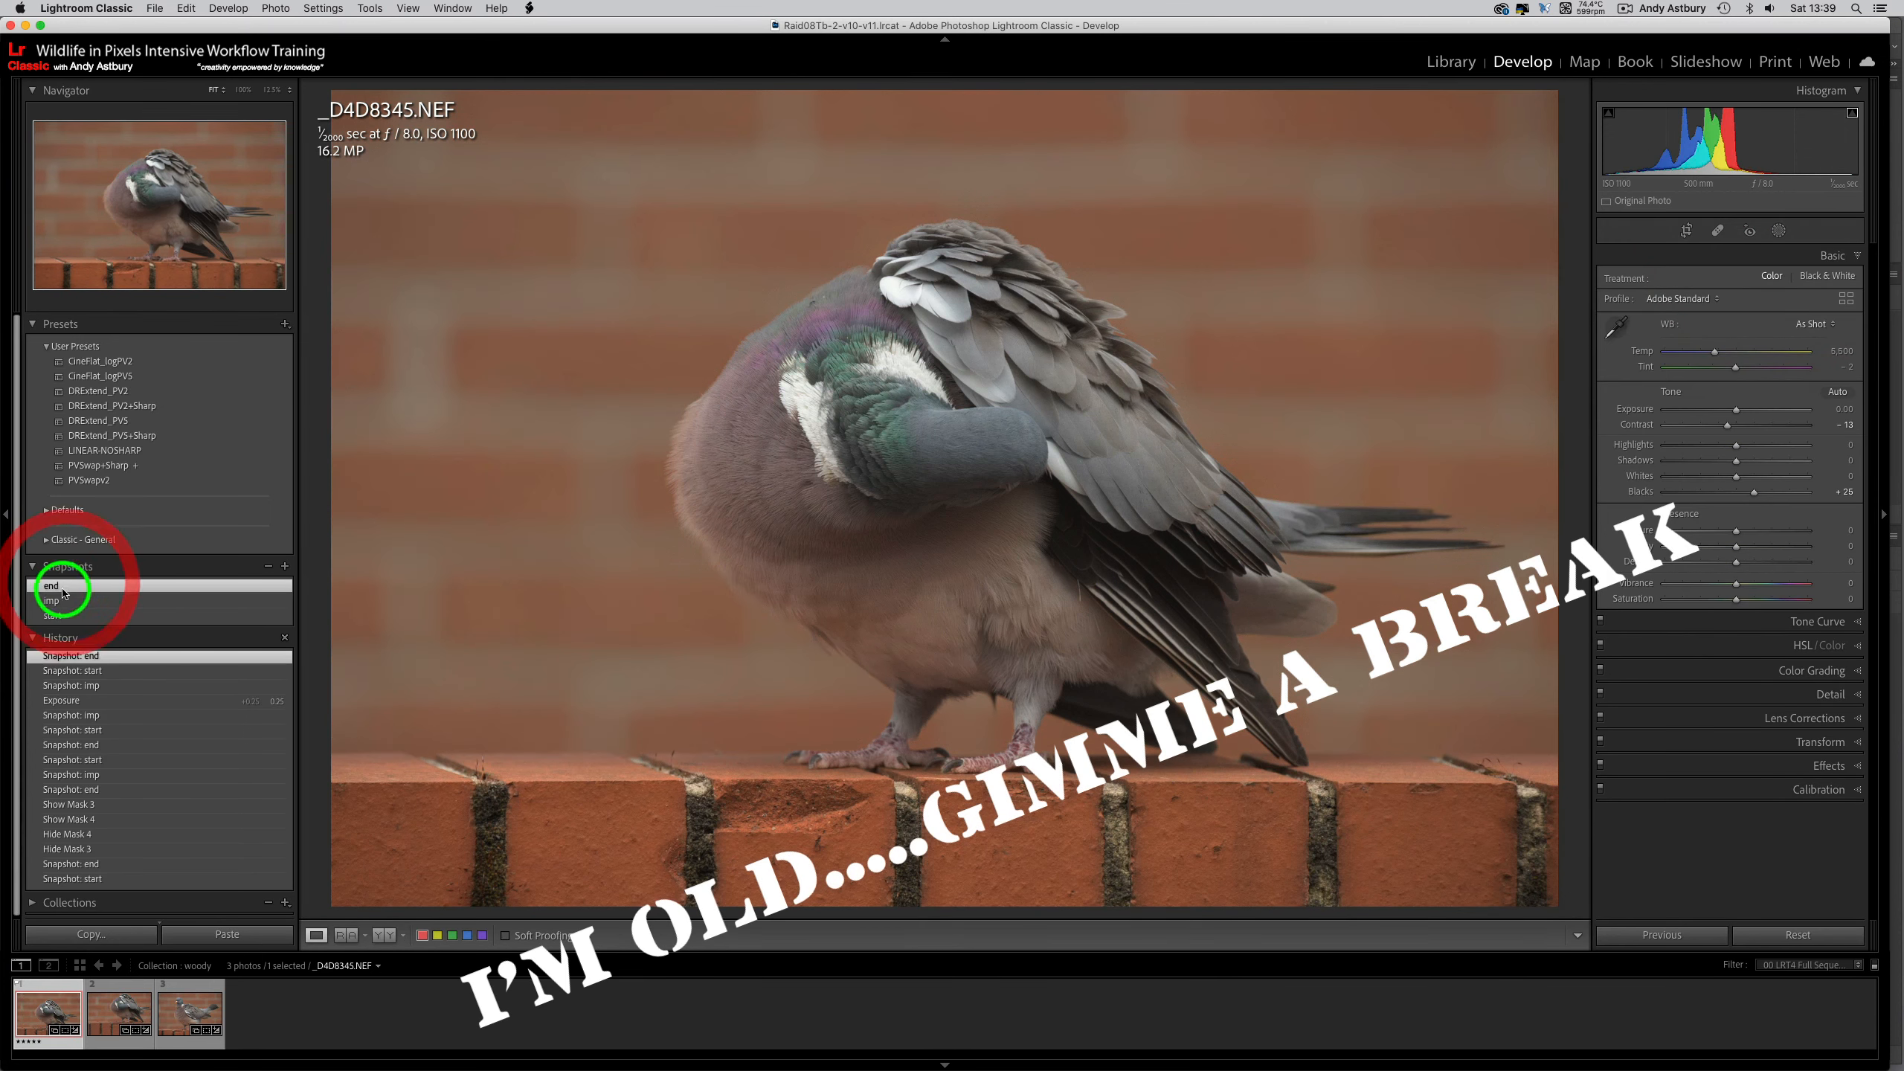
- Open the photo's masks, select the Luminance Range component of Mask 3 and show the mask overlay
click(1778, 232)
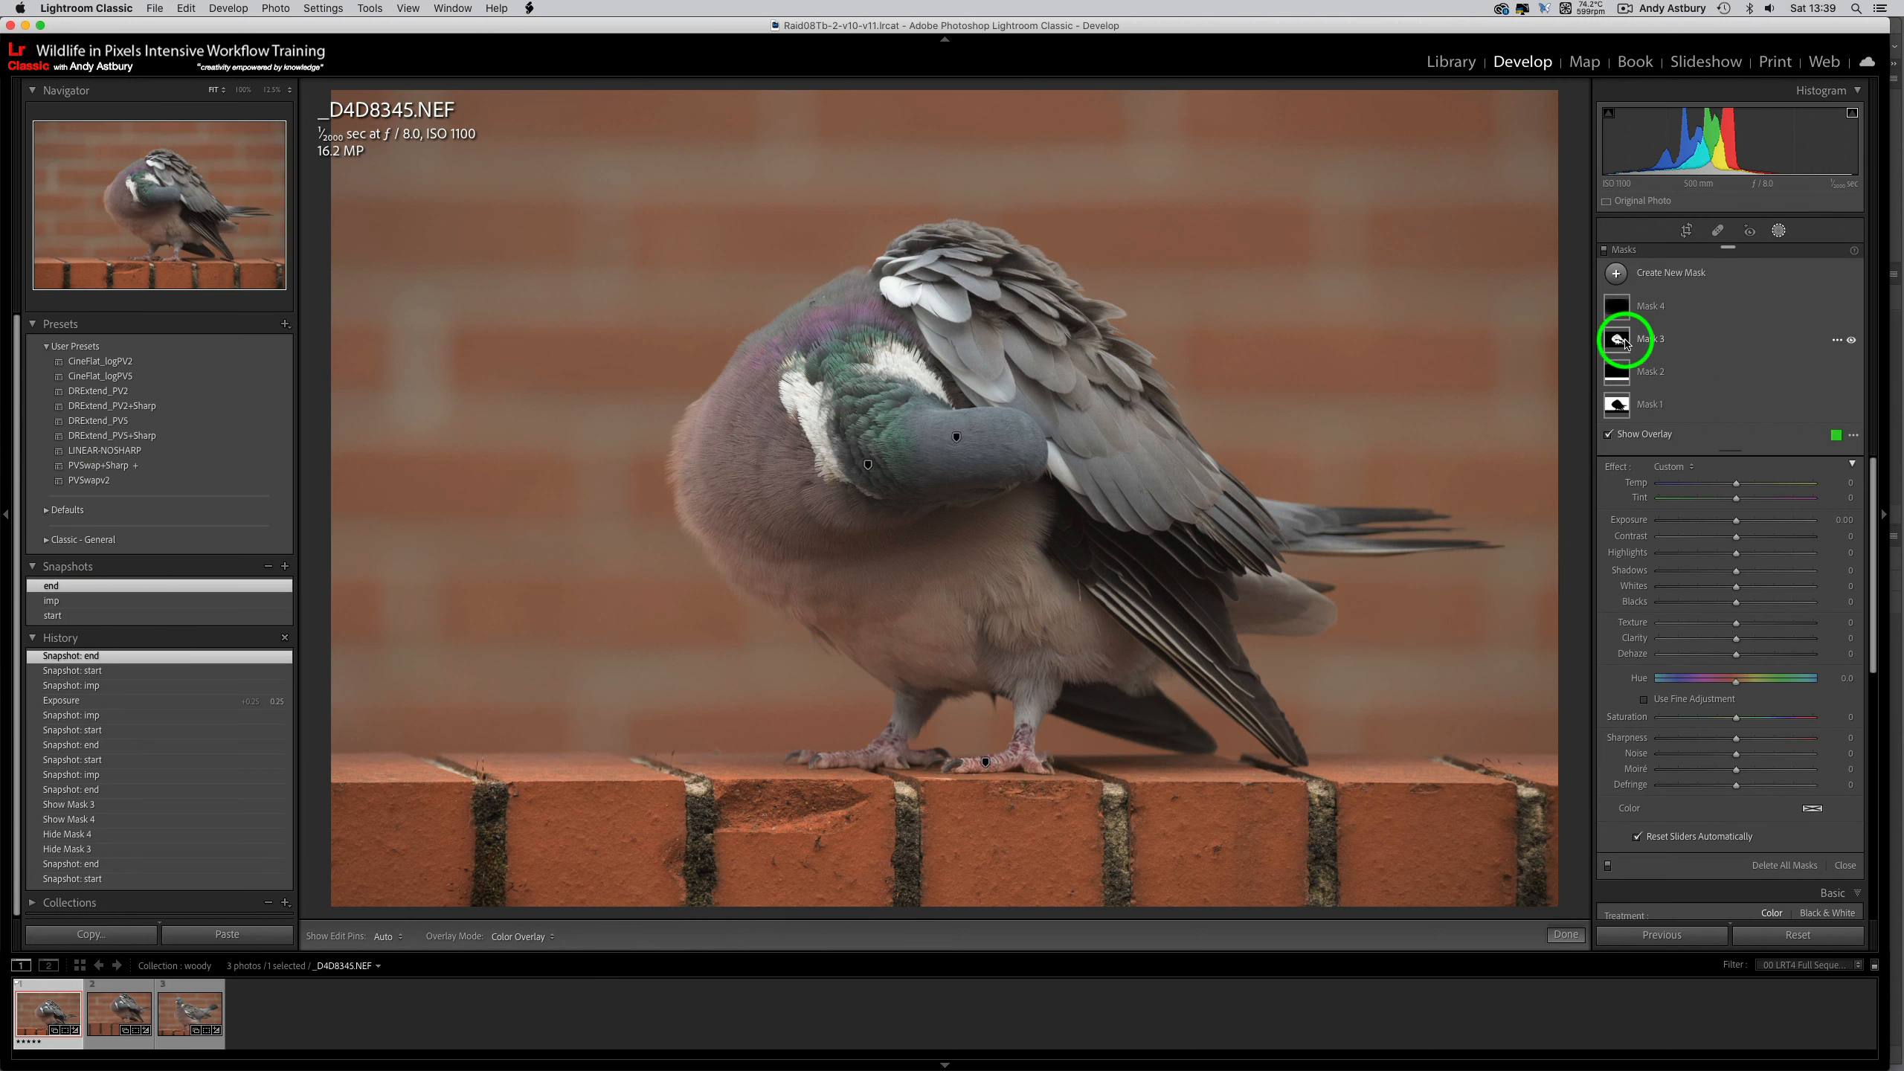
click(1618, 340)
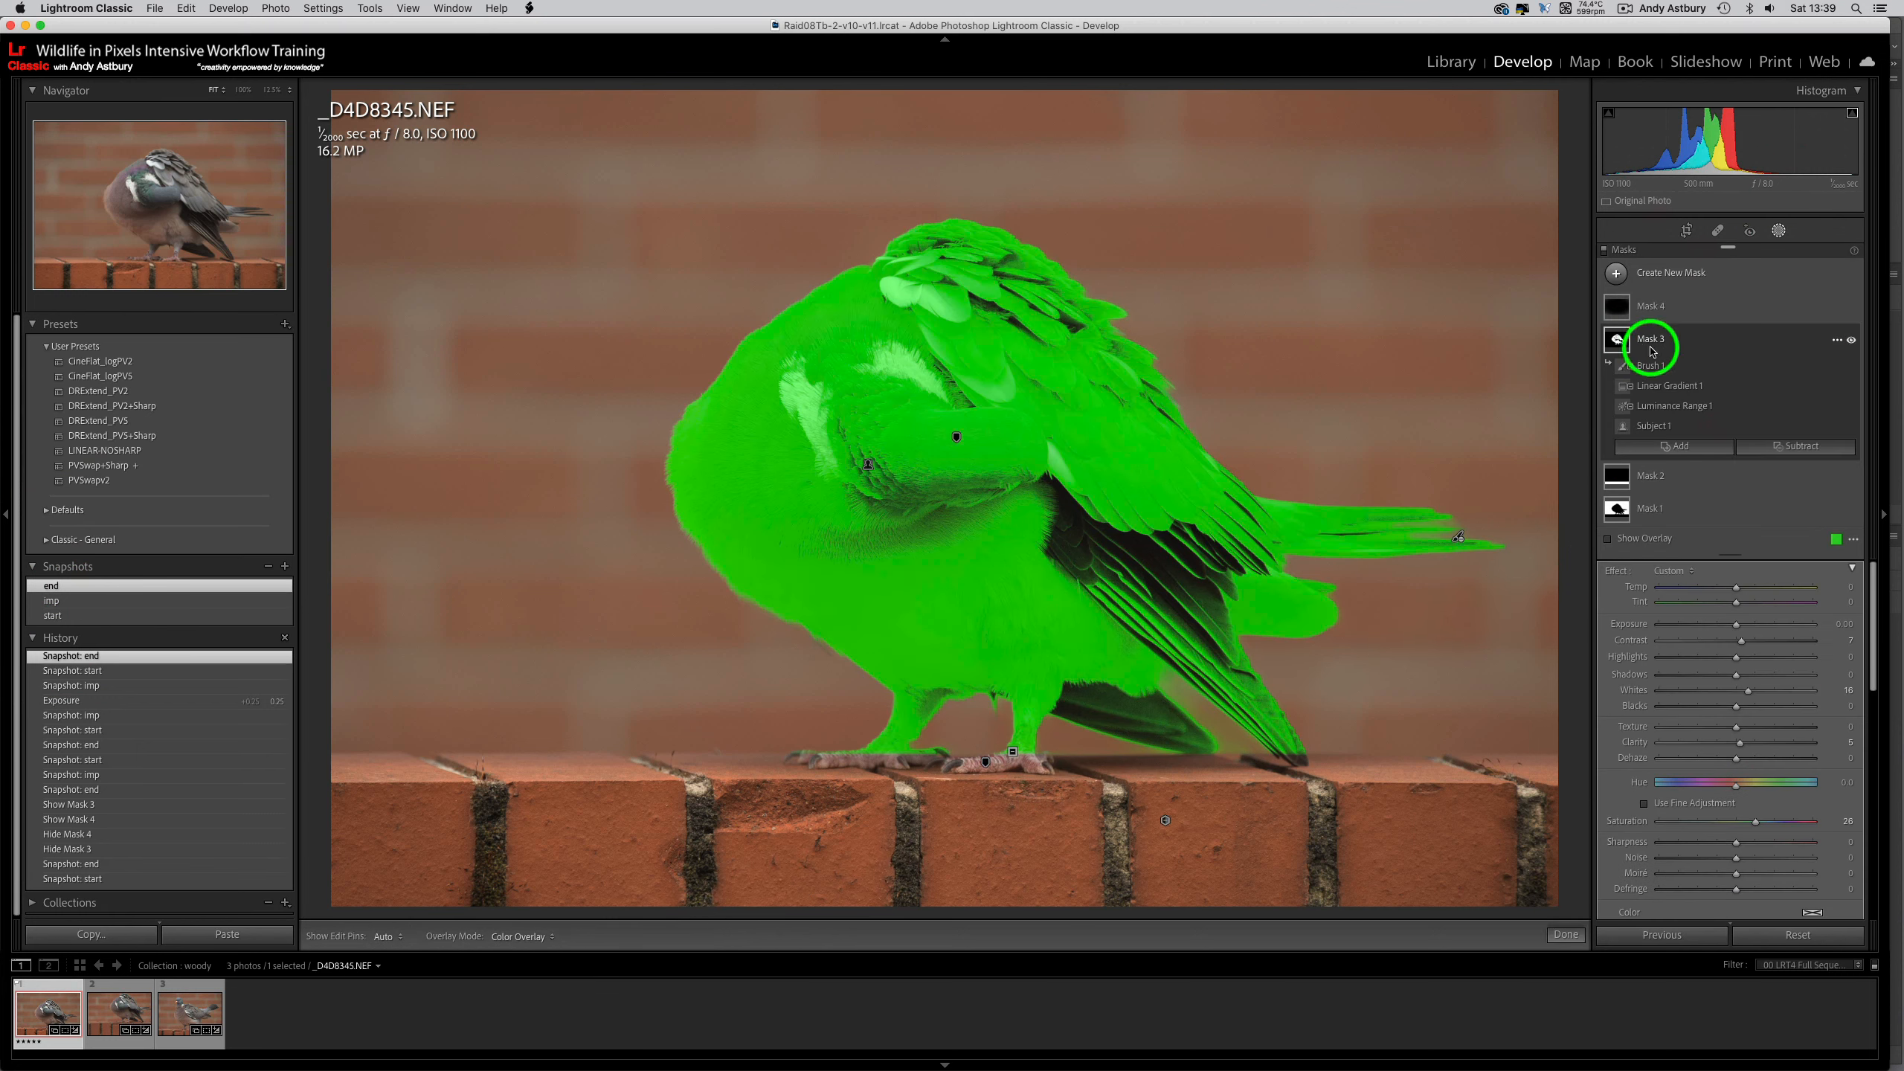
click(1648, 408)
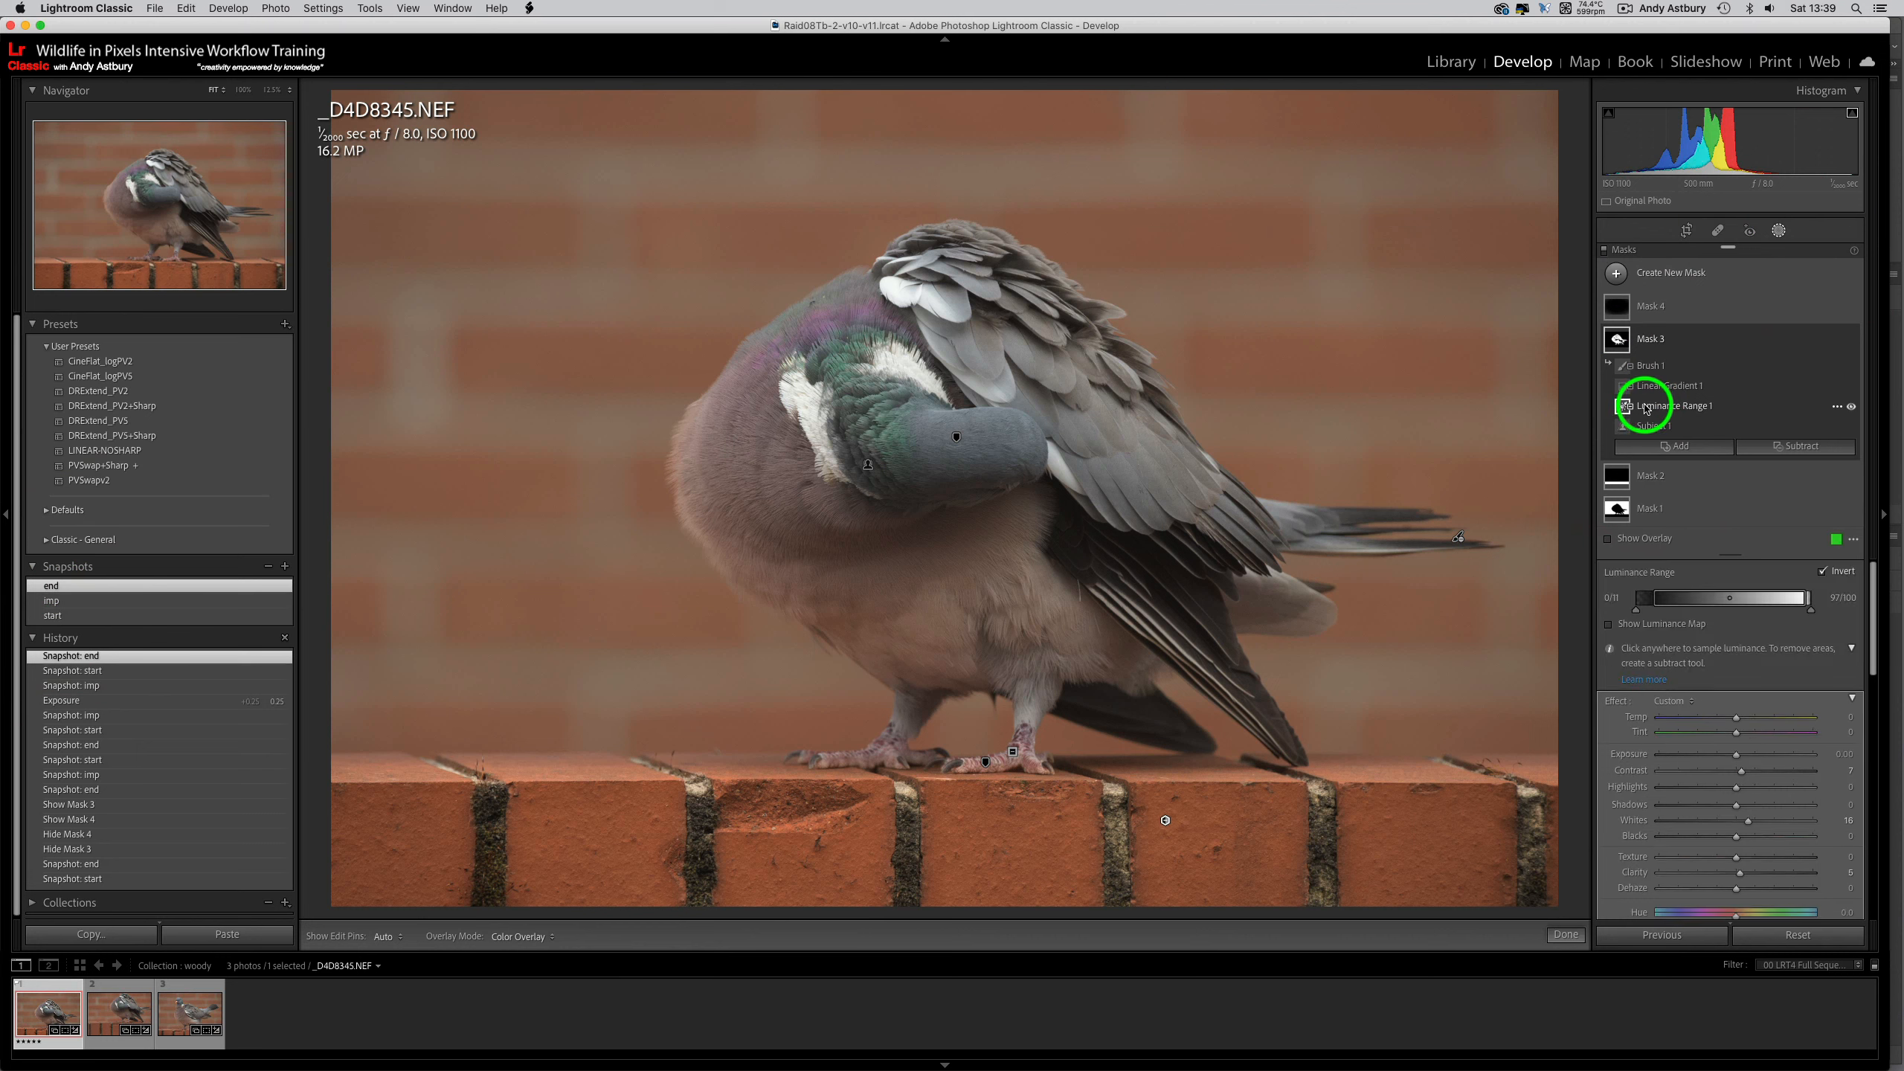
click(1607, 538)
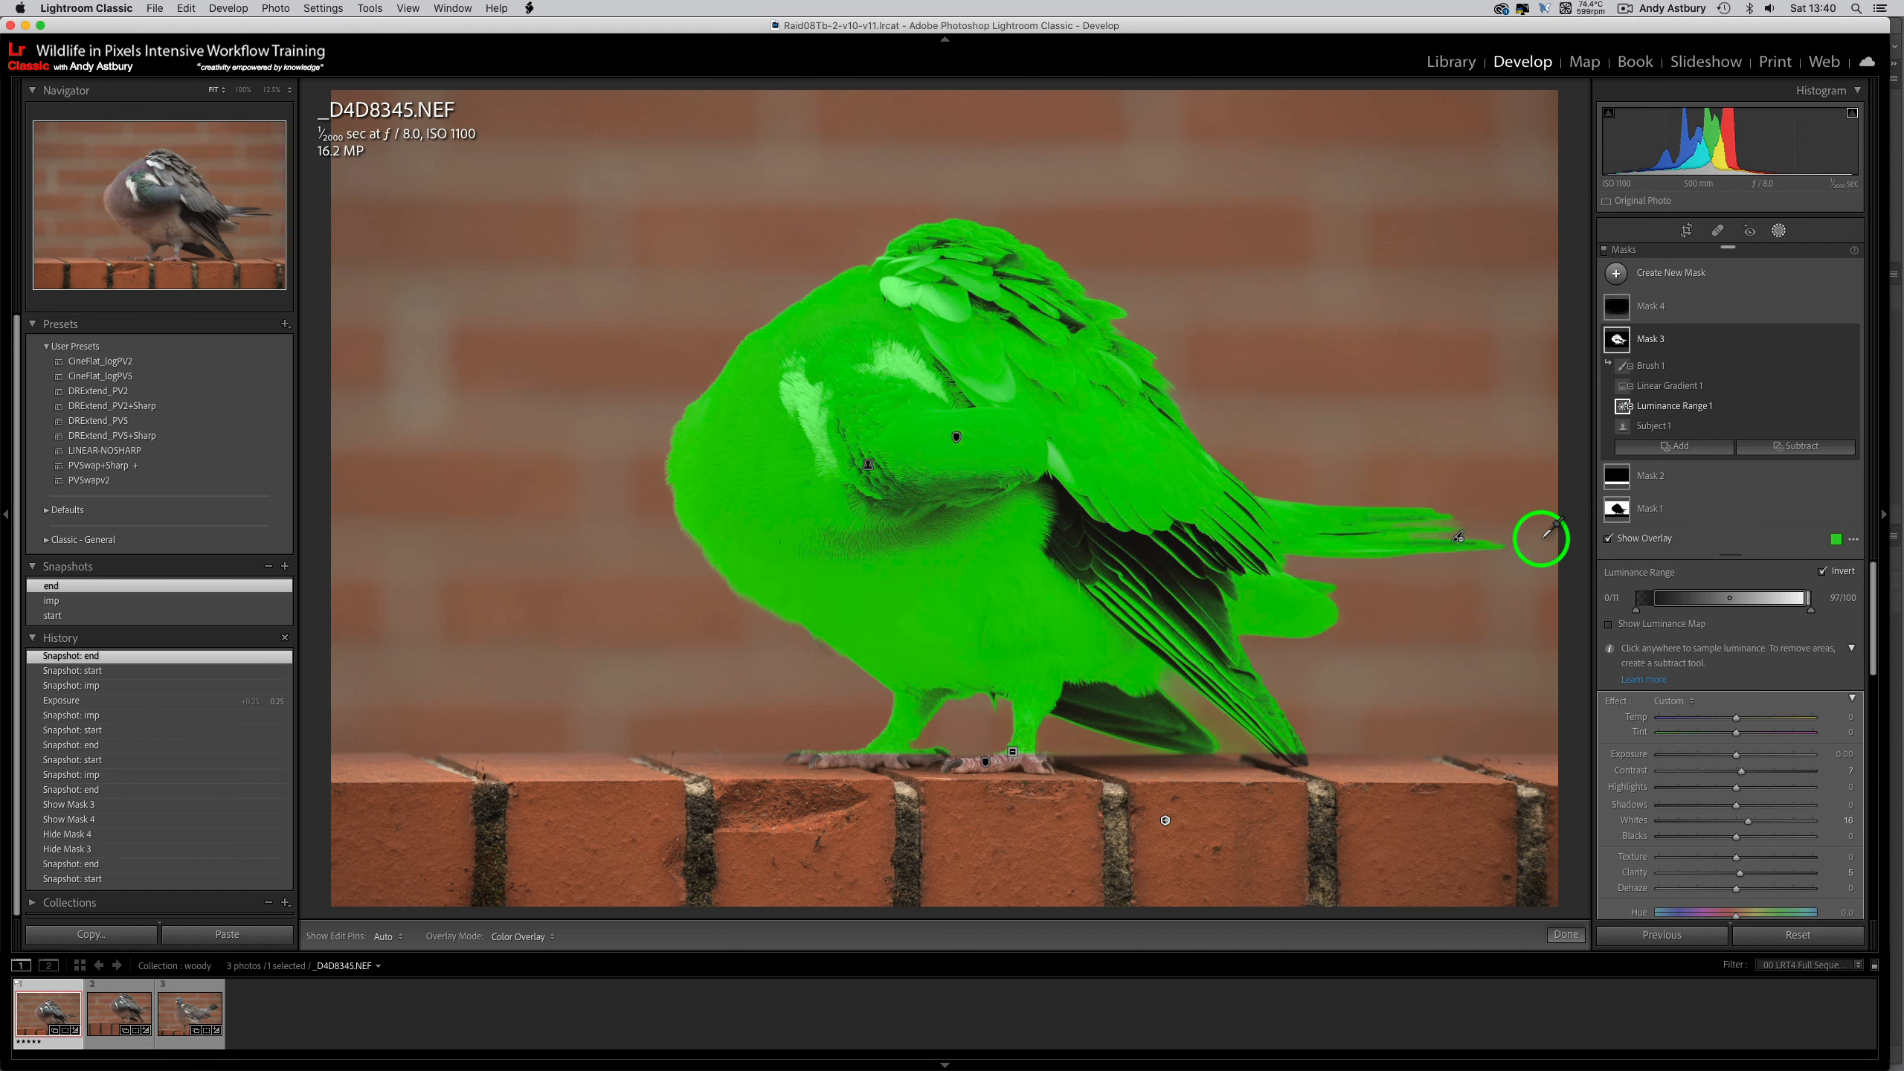
- Try the Color Overlay on B&W mask display, and set the overlay mode to White on Black
click(1853, 542)
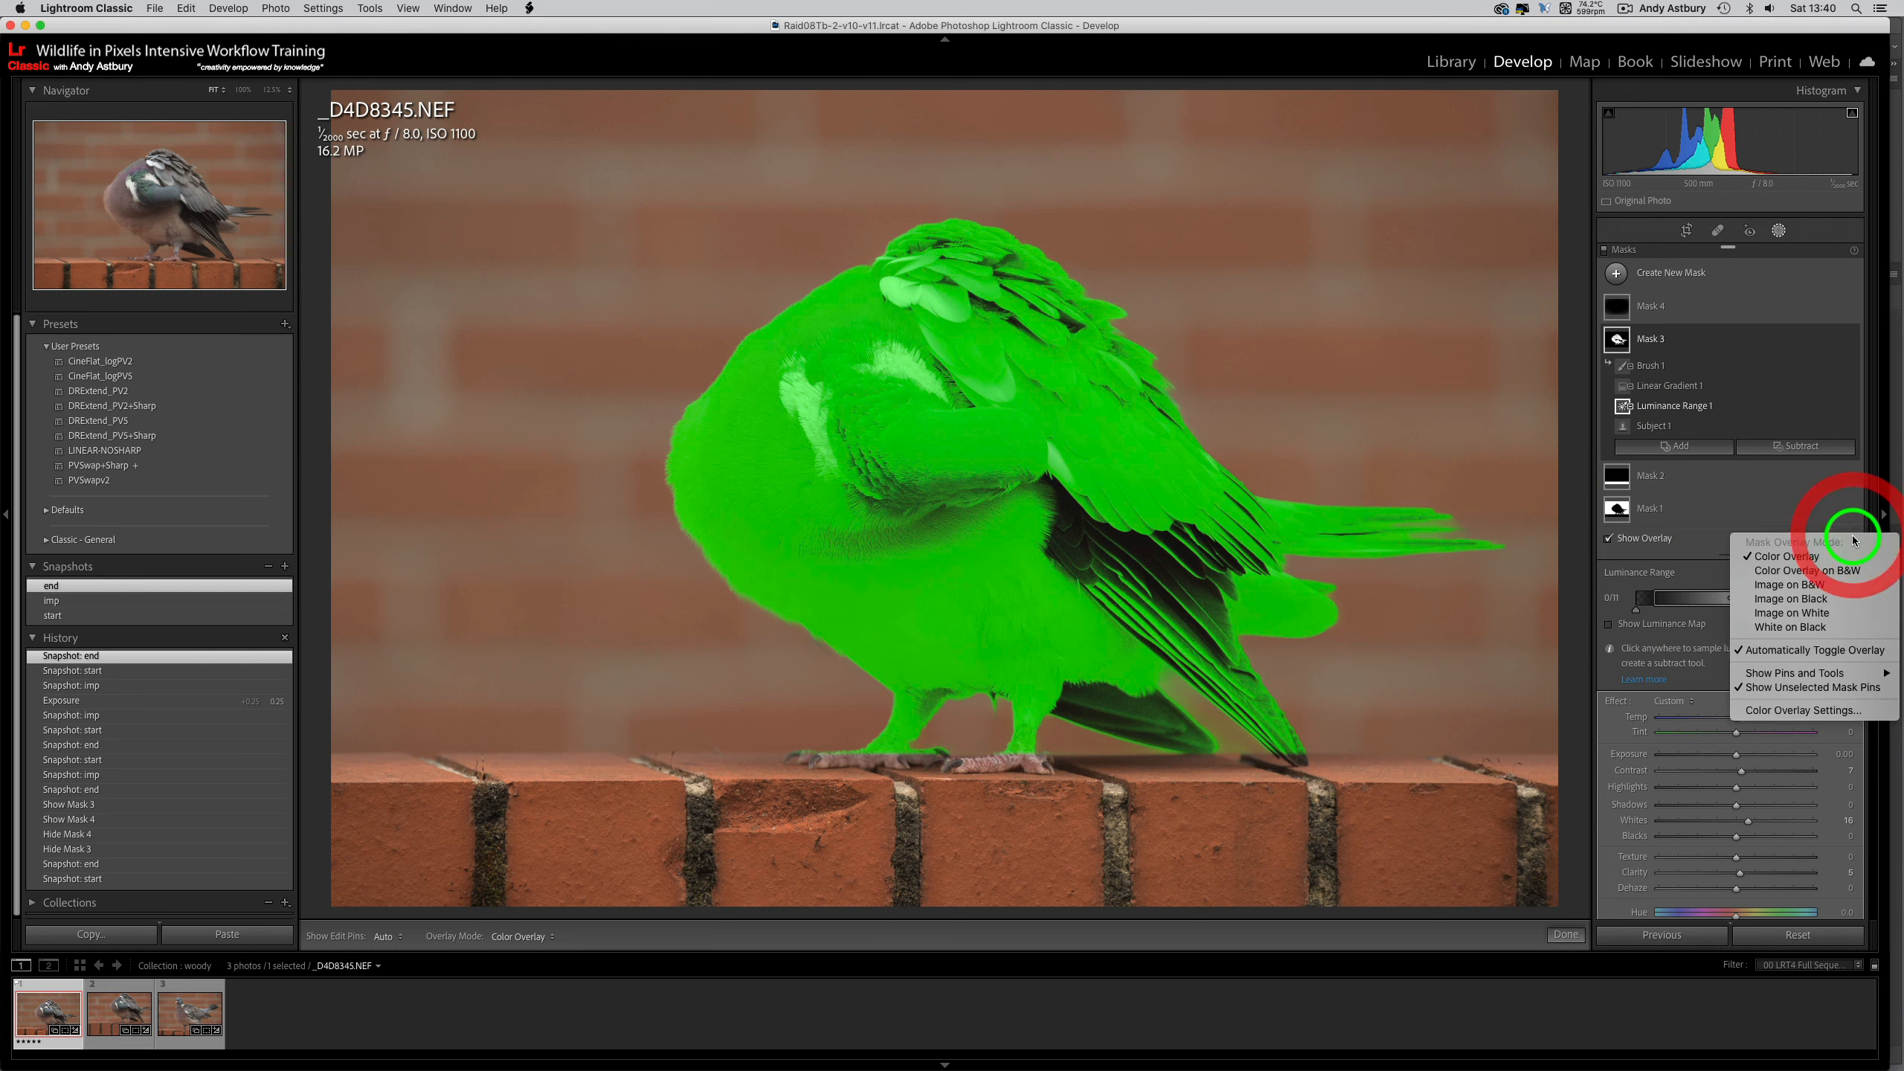
click(1805, 570)
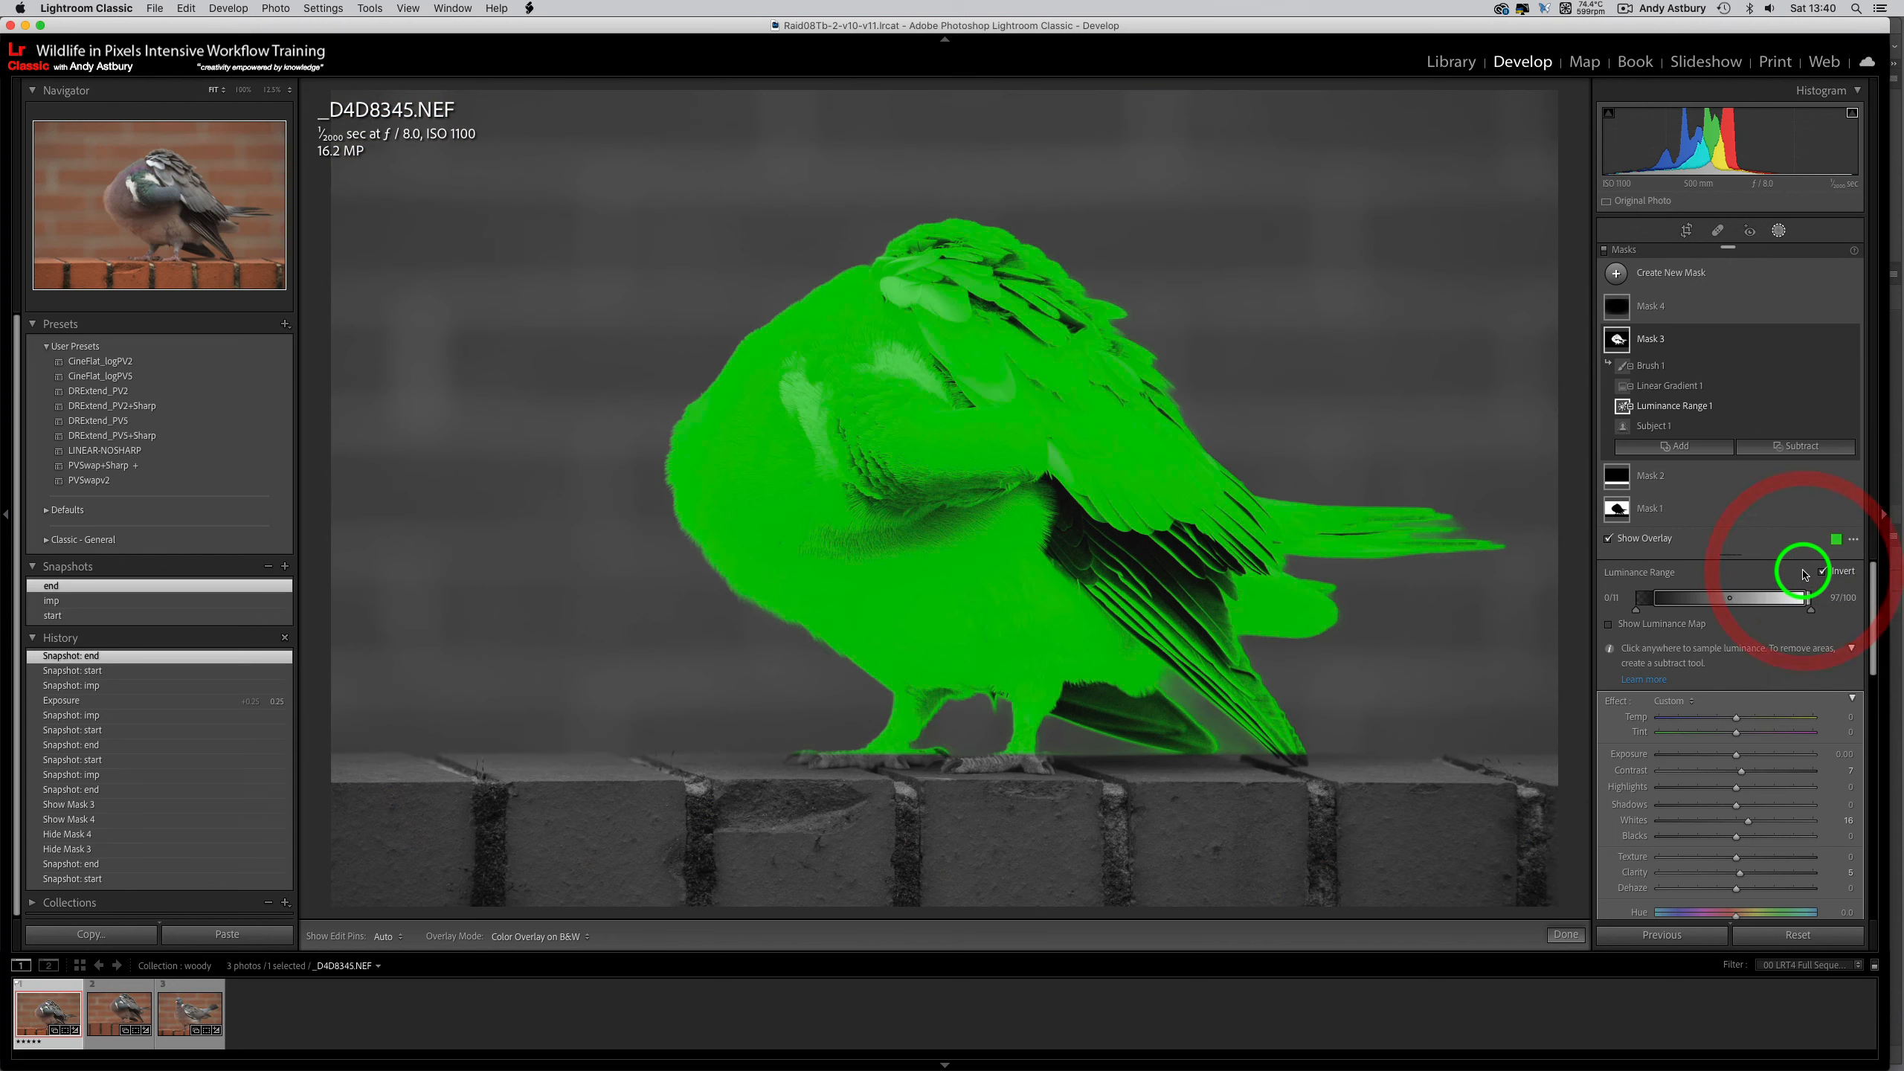
click(1851, 541)
click(1791, 631)
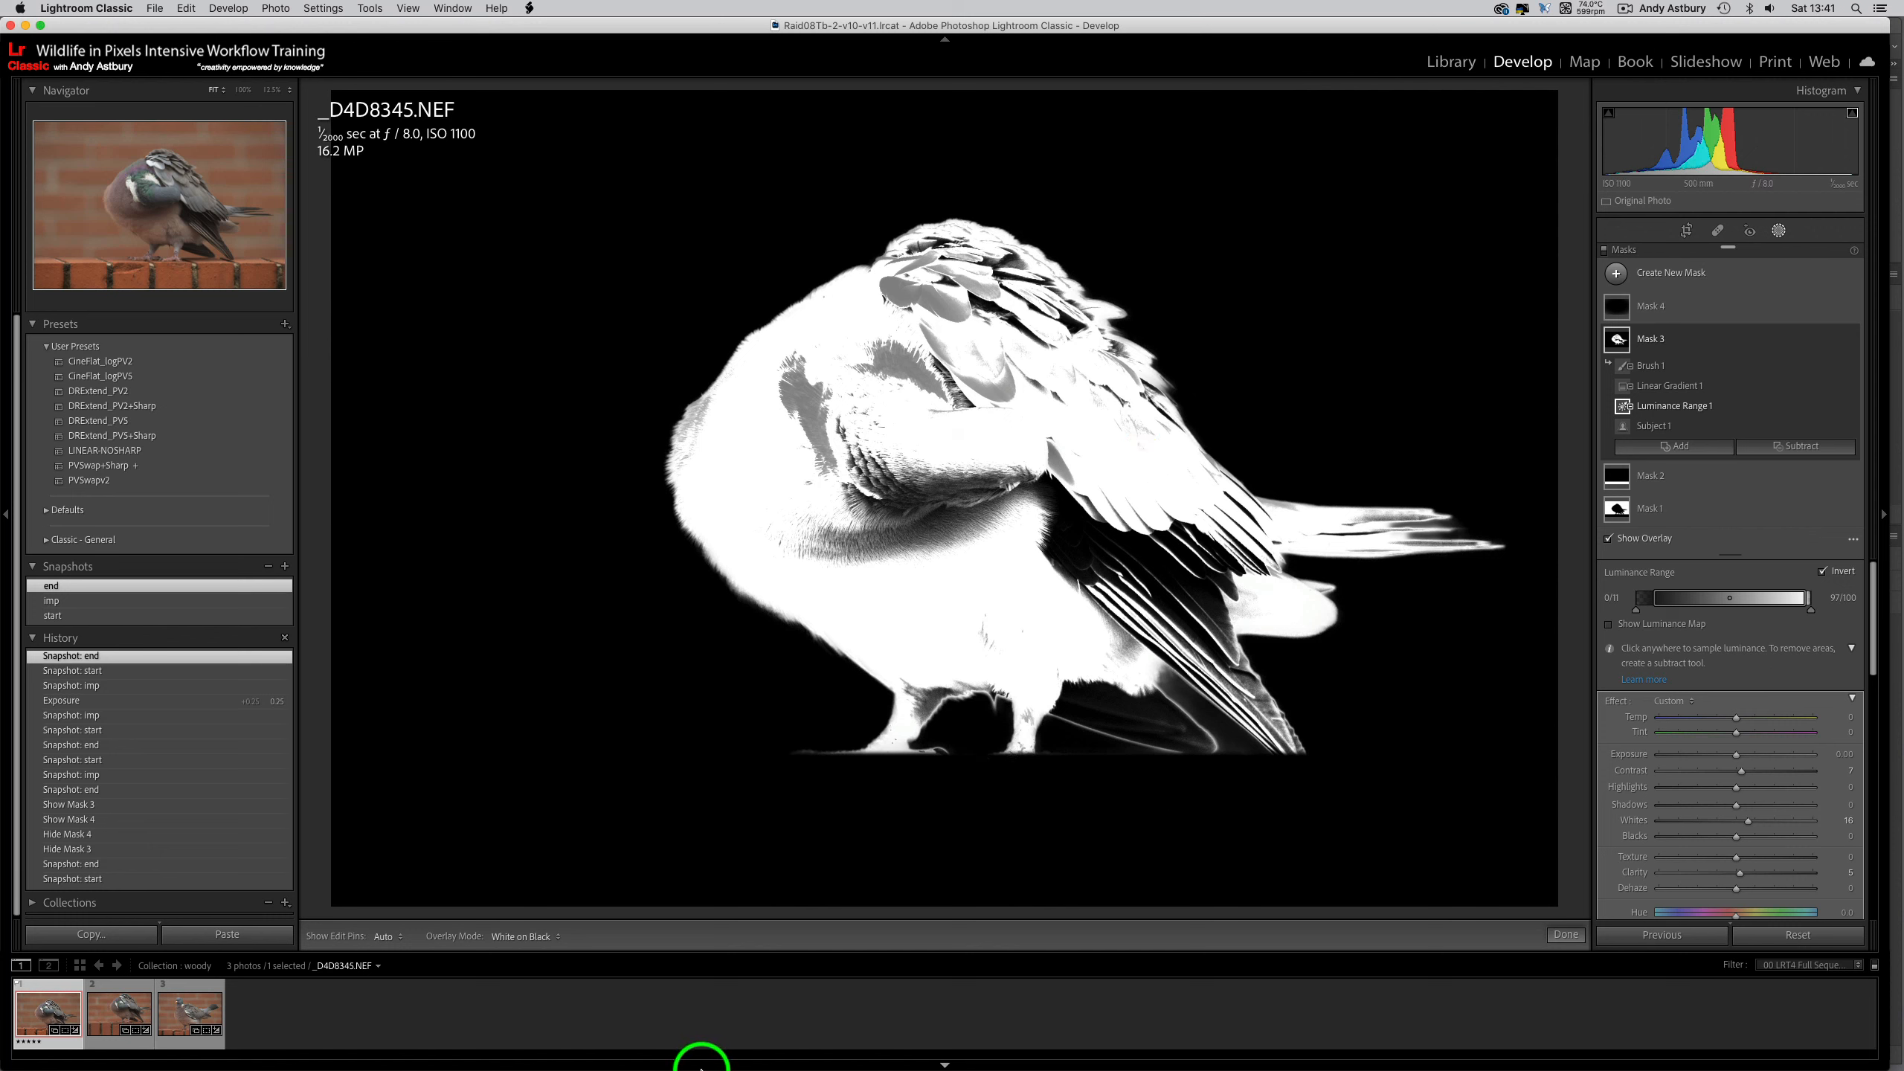
- Switch to Photoshop and examine the feather detail in the Lumenzia mask preview at 100%
mouse_move(701, 1061)
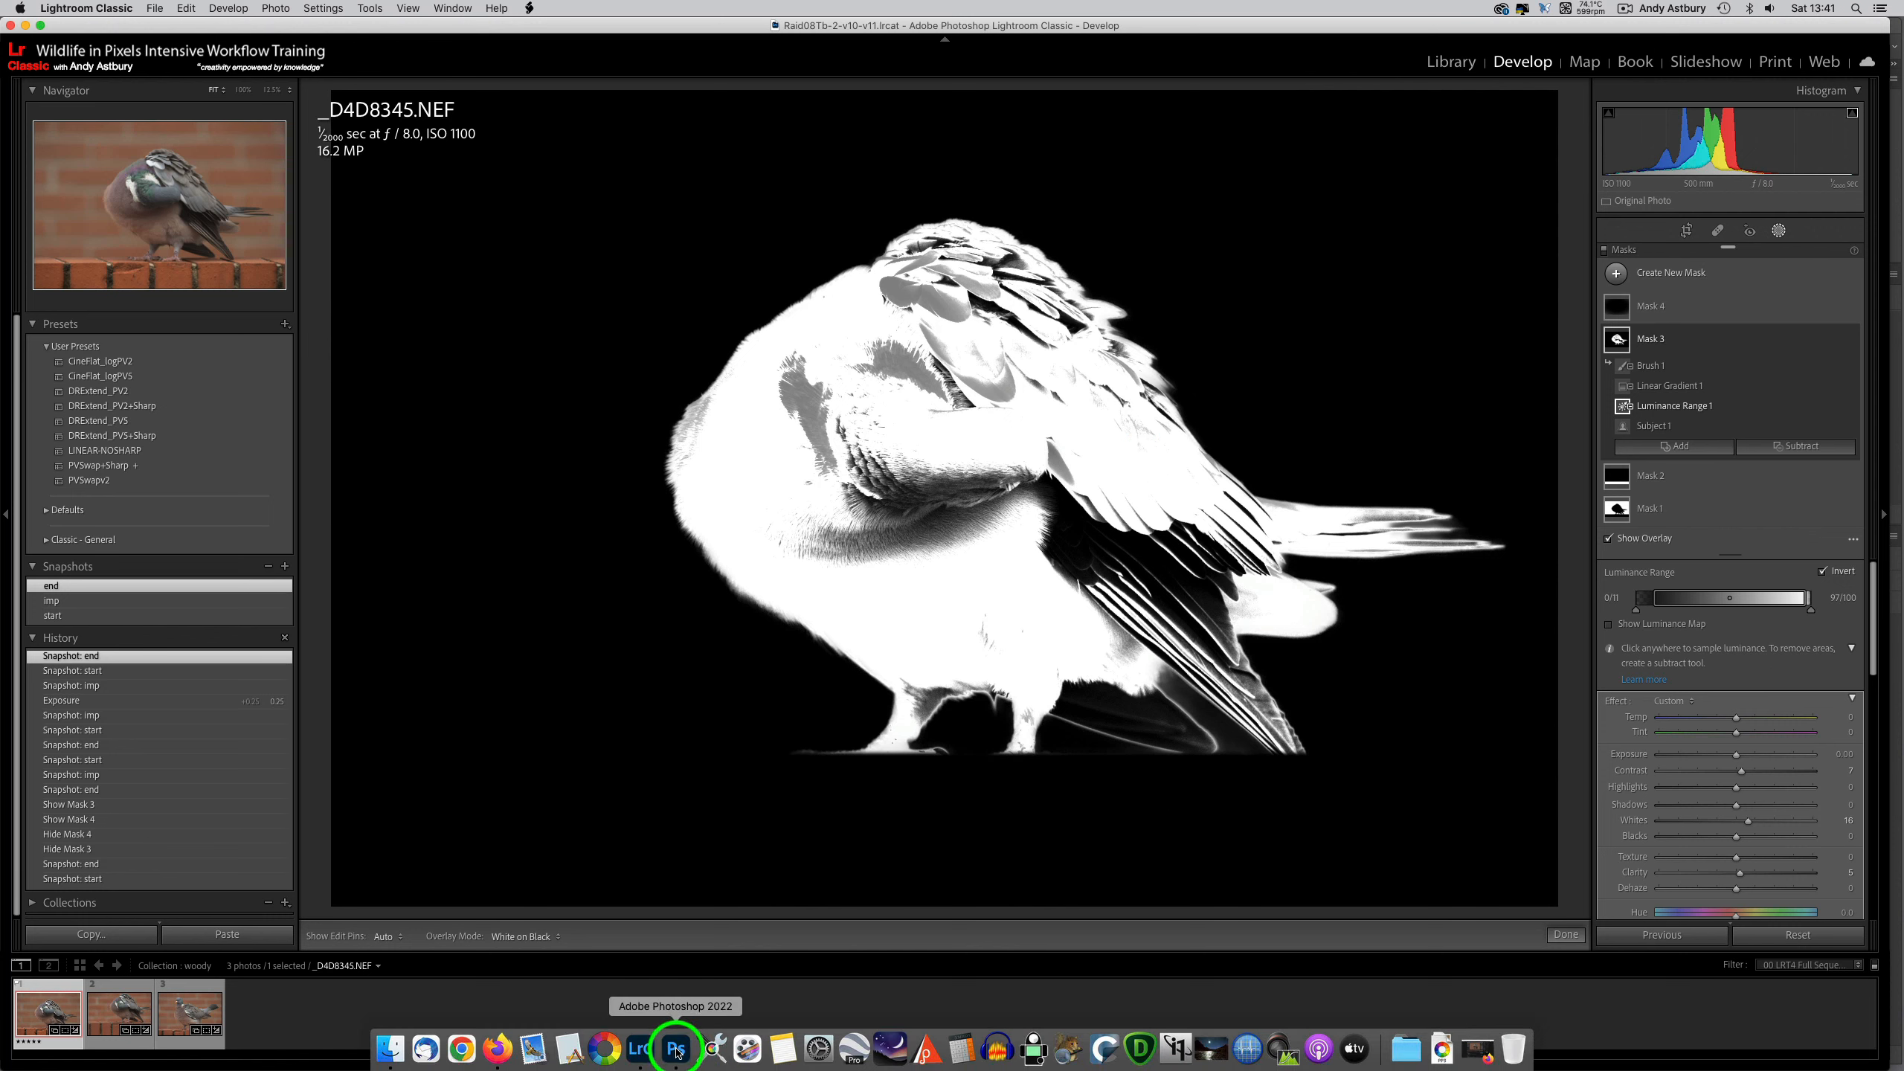
click(675, 1050)
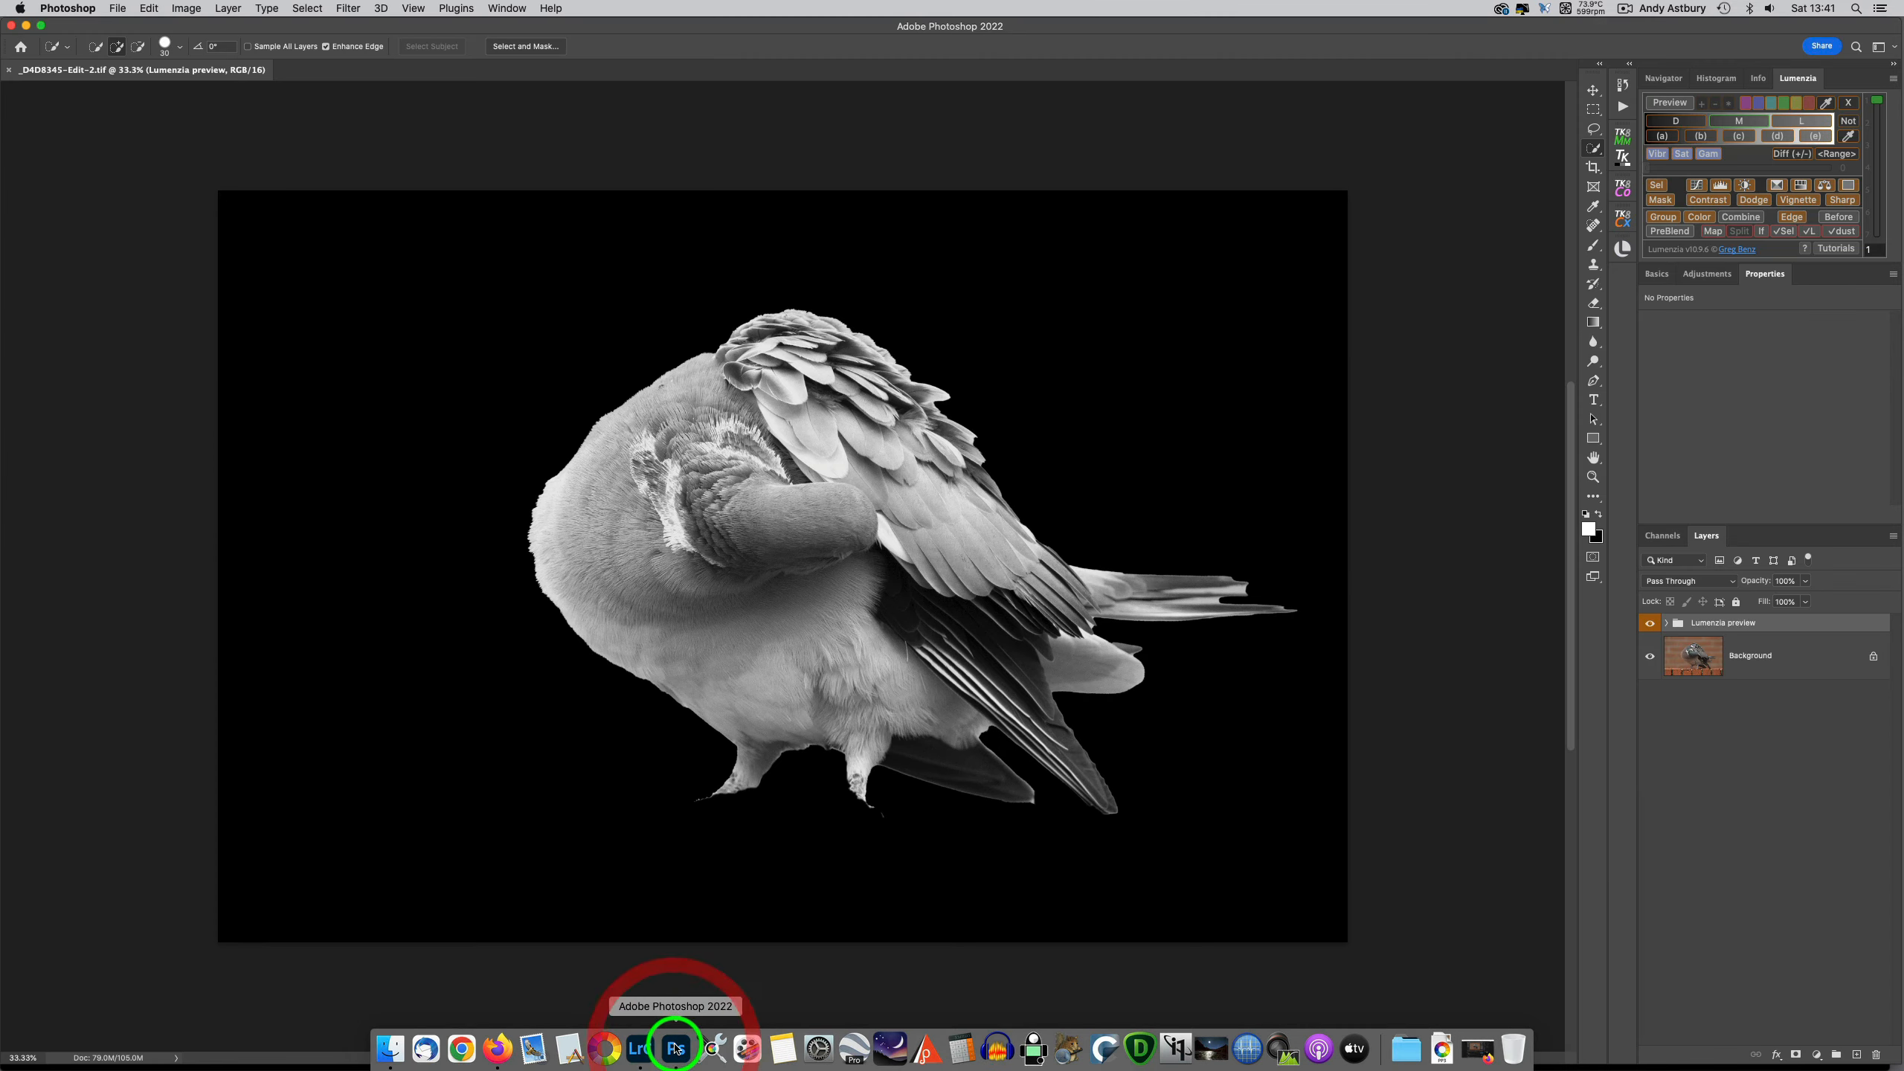
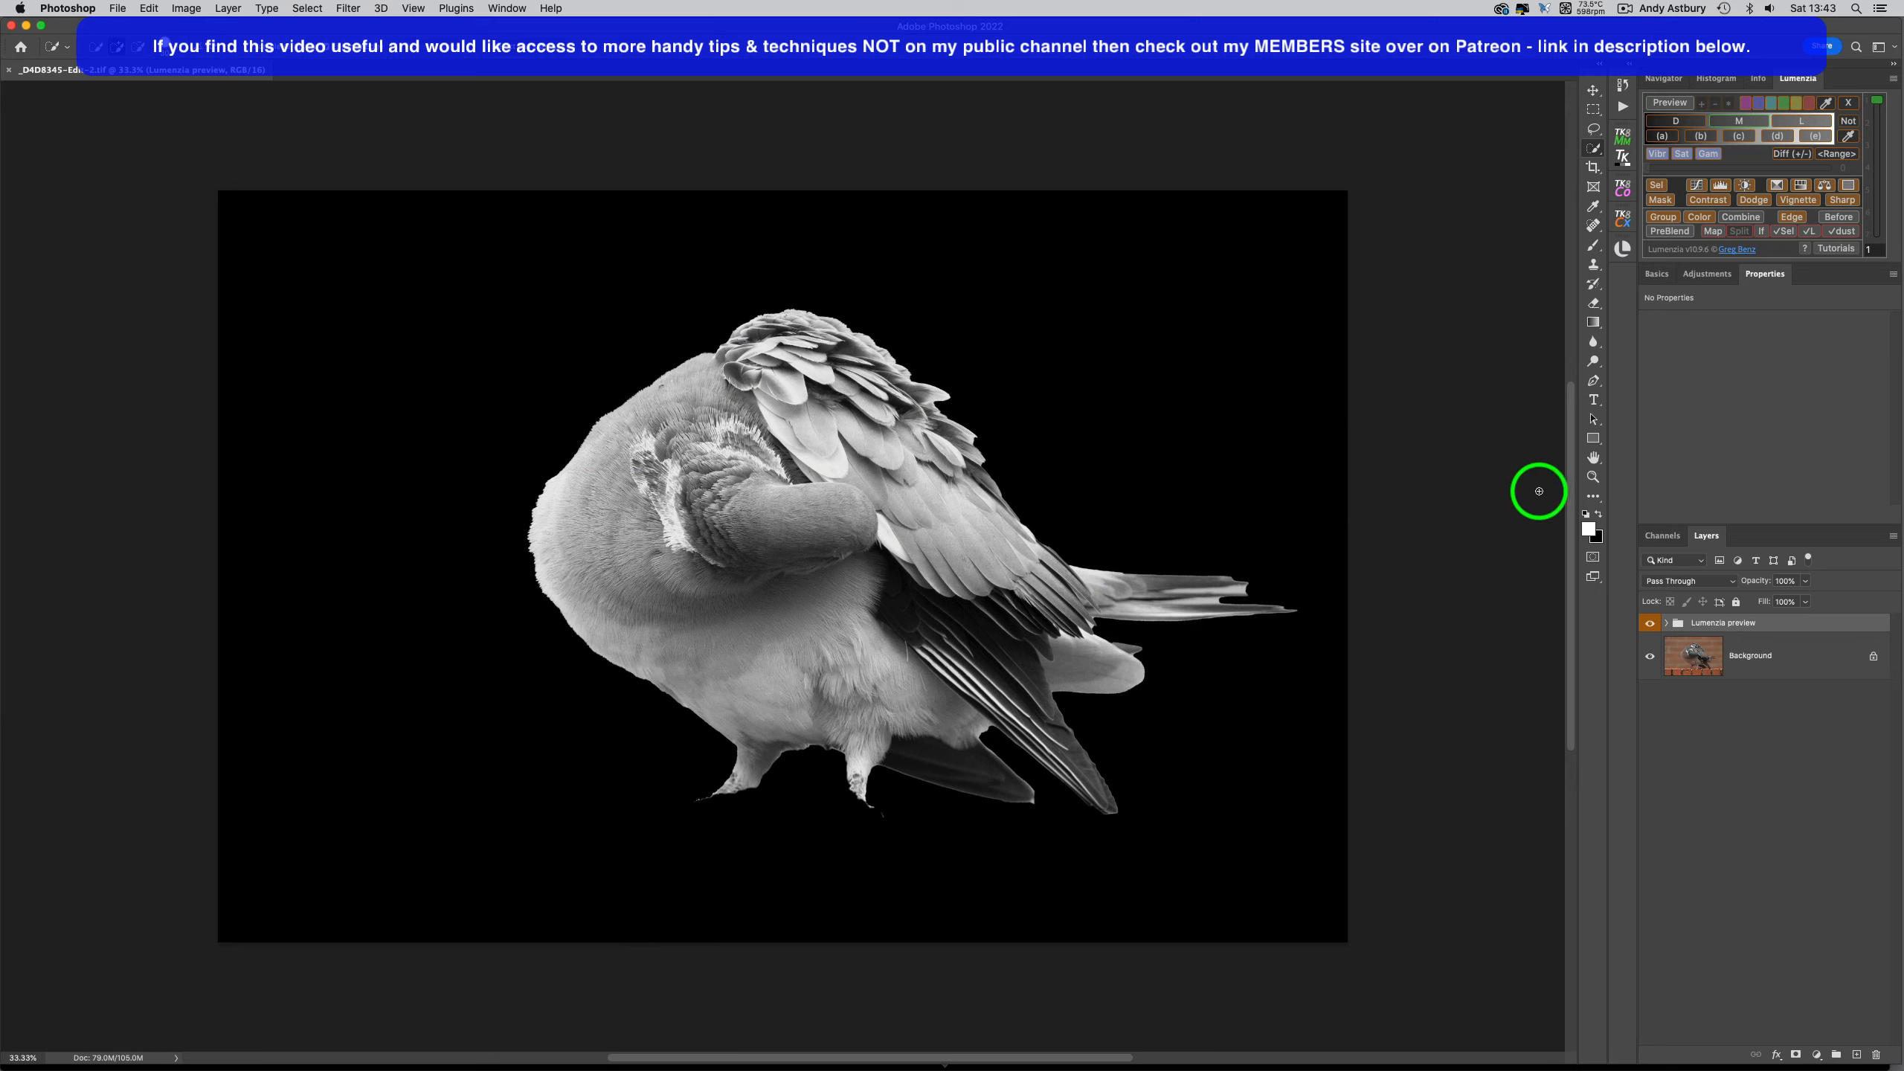
double_click(1592, 477)
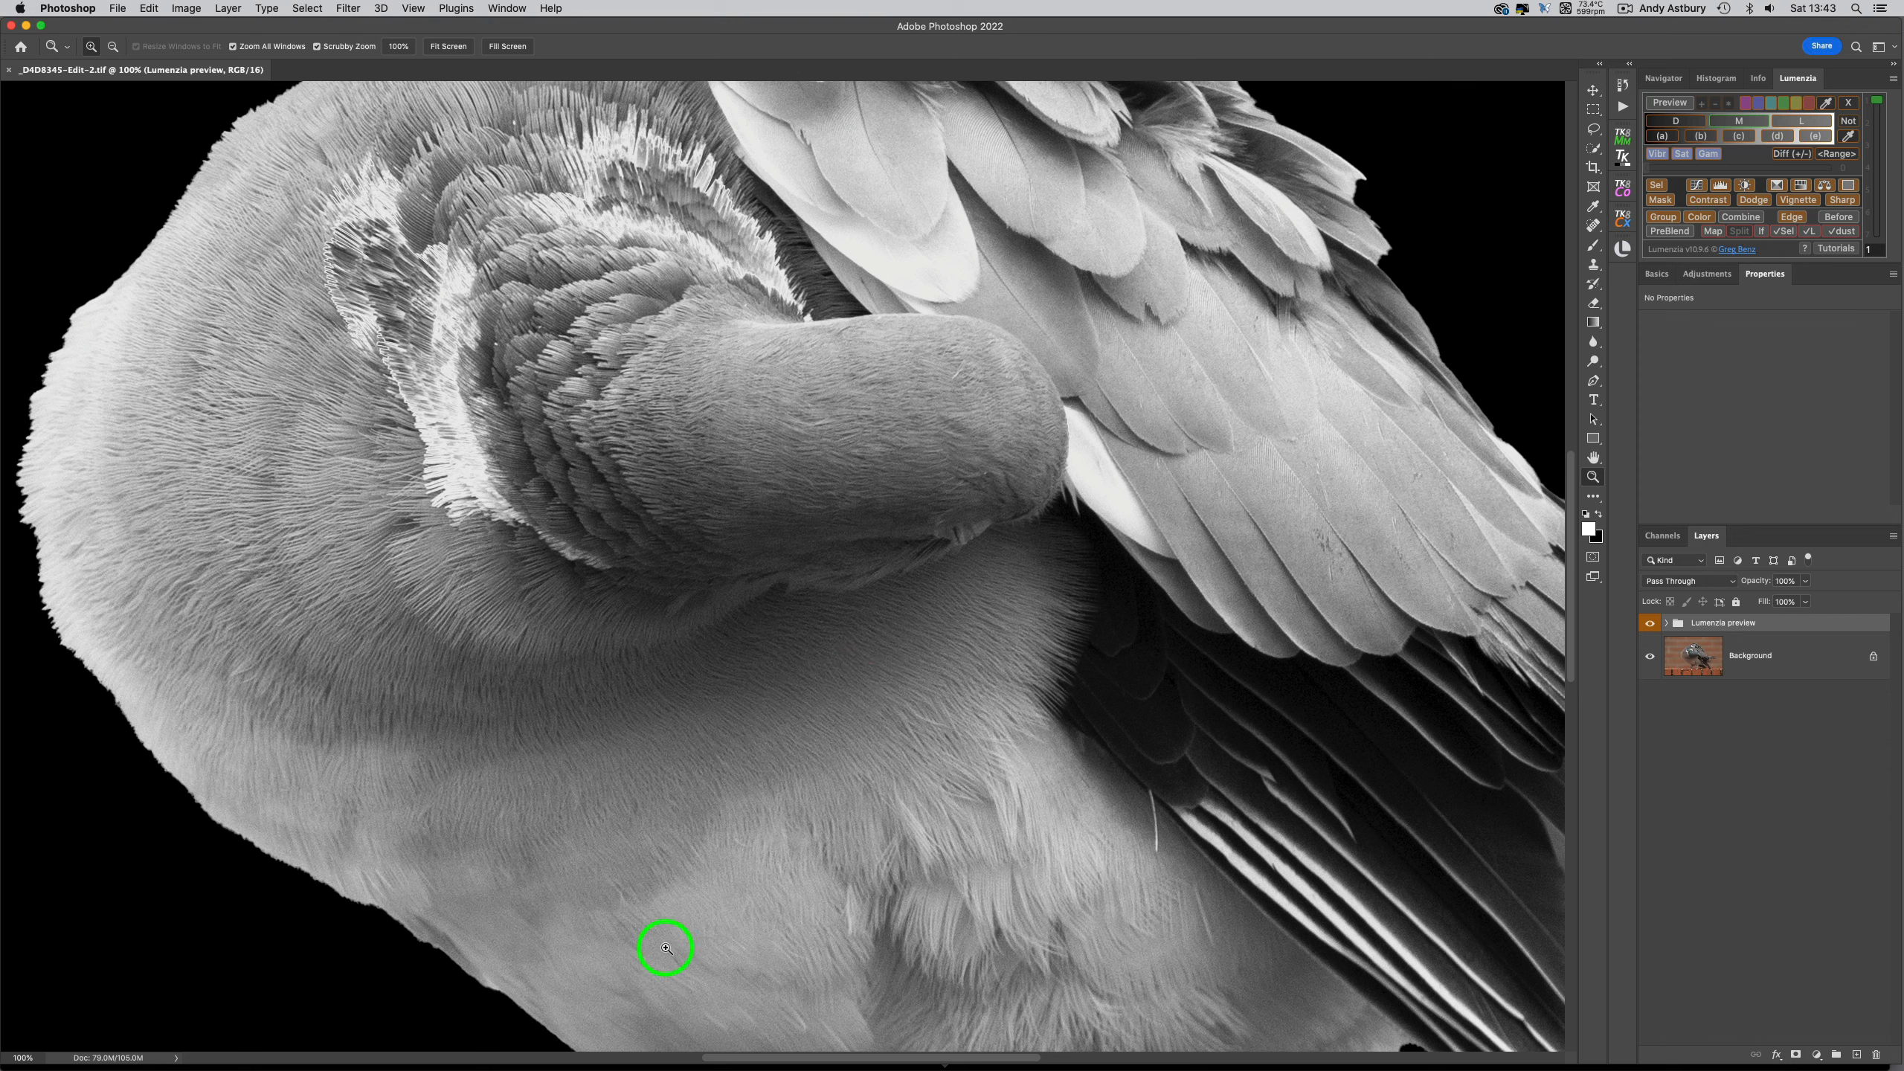
- Switch to Lightroom Classic and examine Mask 3 at 100% around the pigeon's legs, neck and wing feathers
mouse_move(677, 1062)
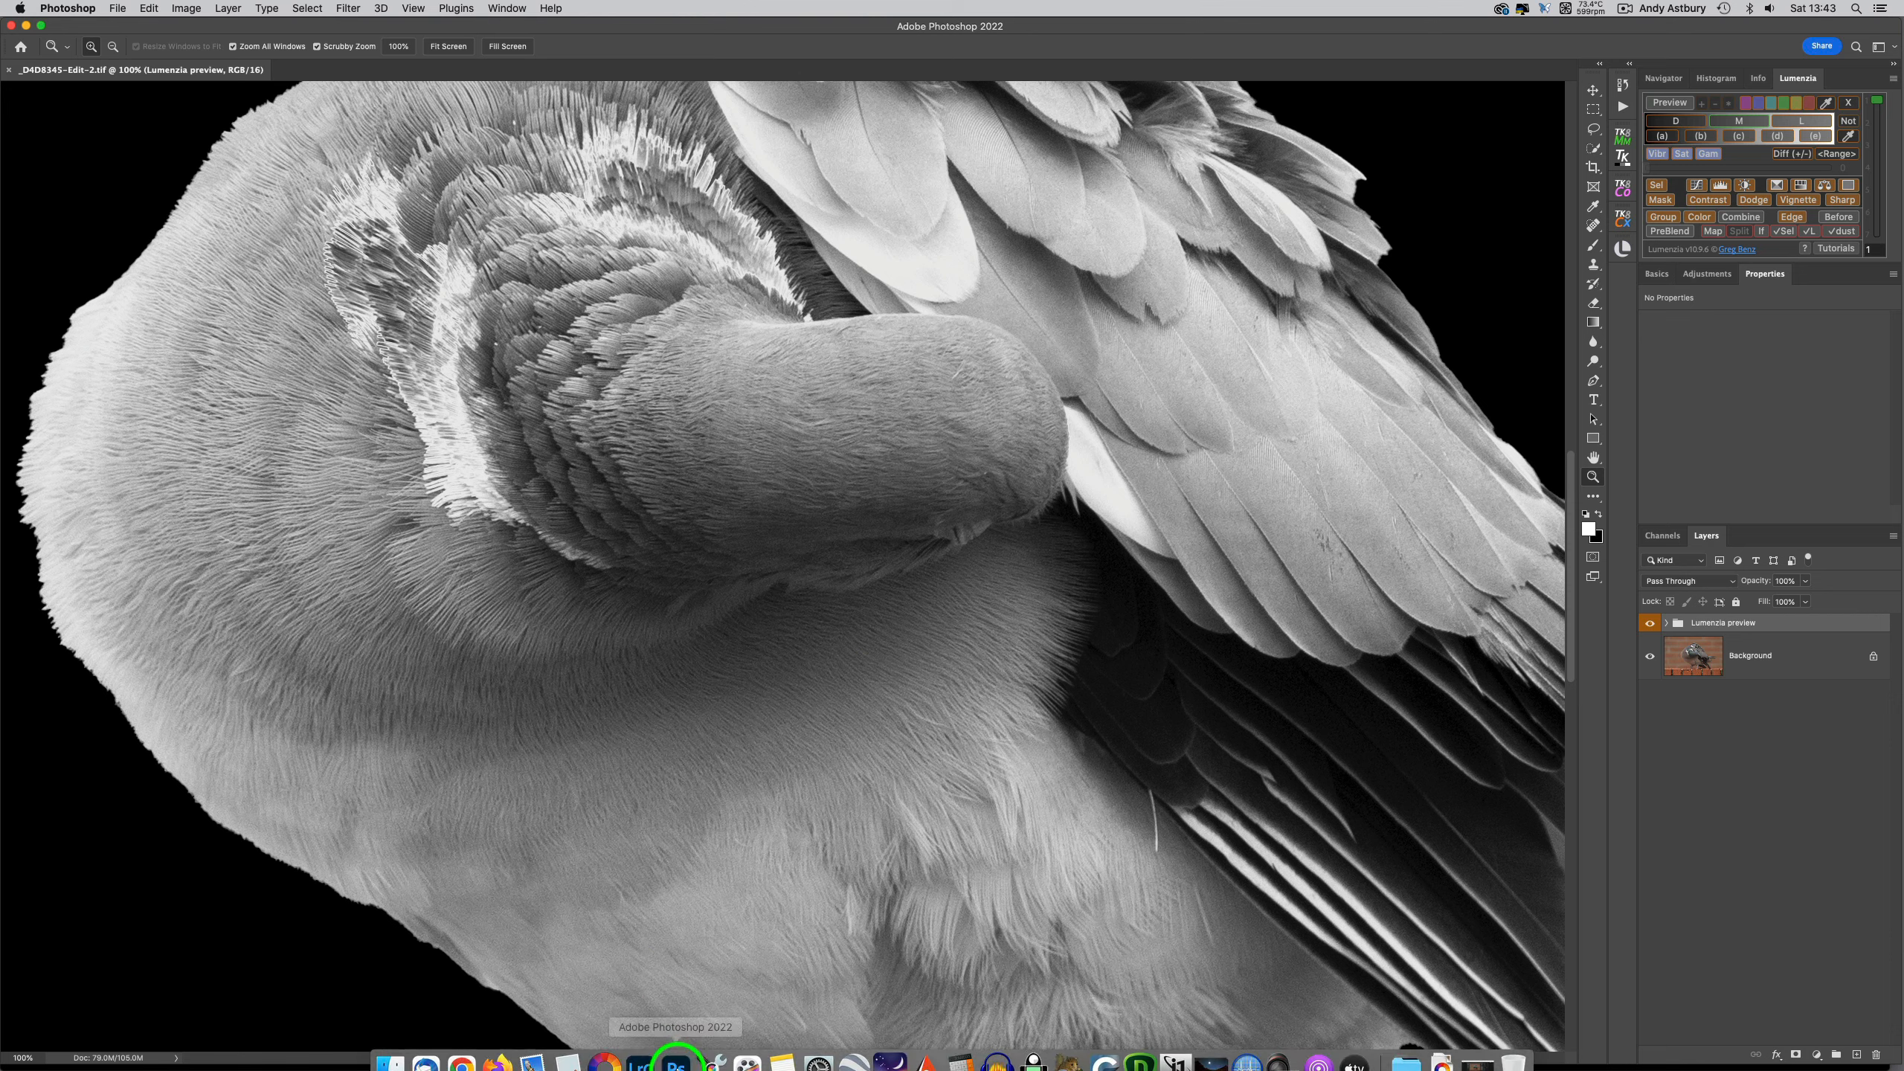
click(648, 1054)
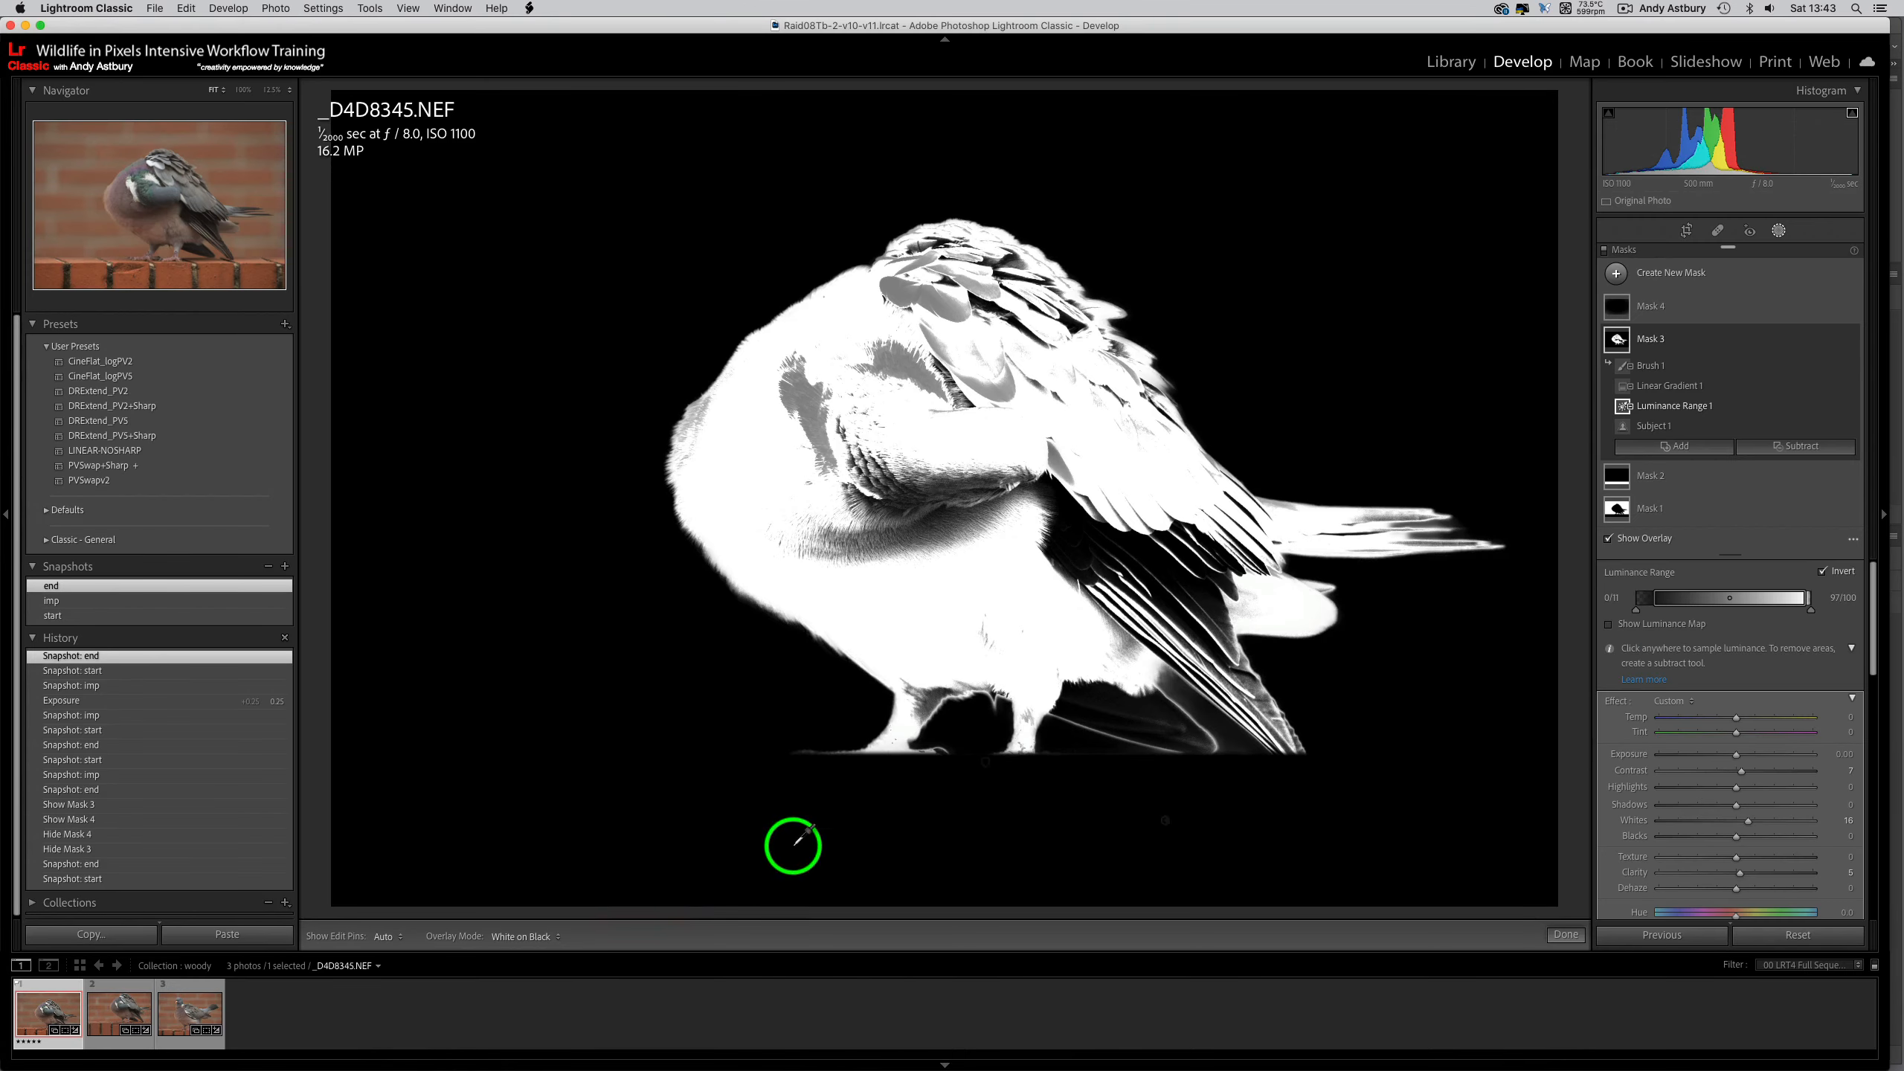
click(243, 89)
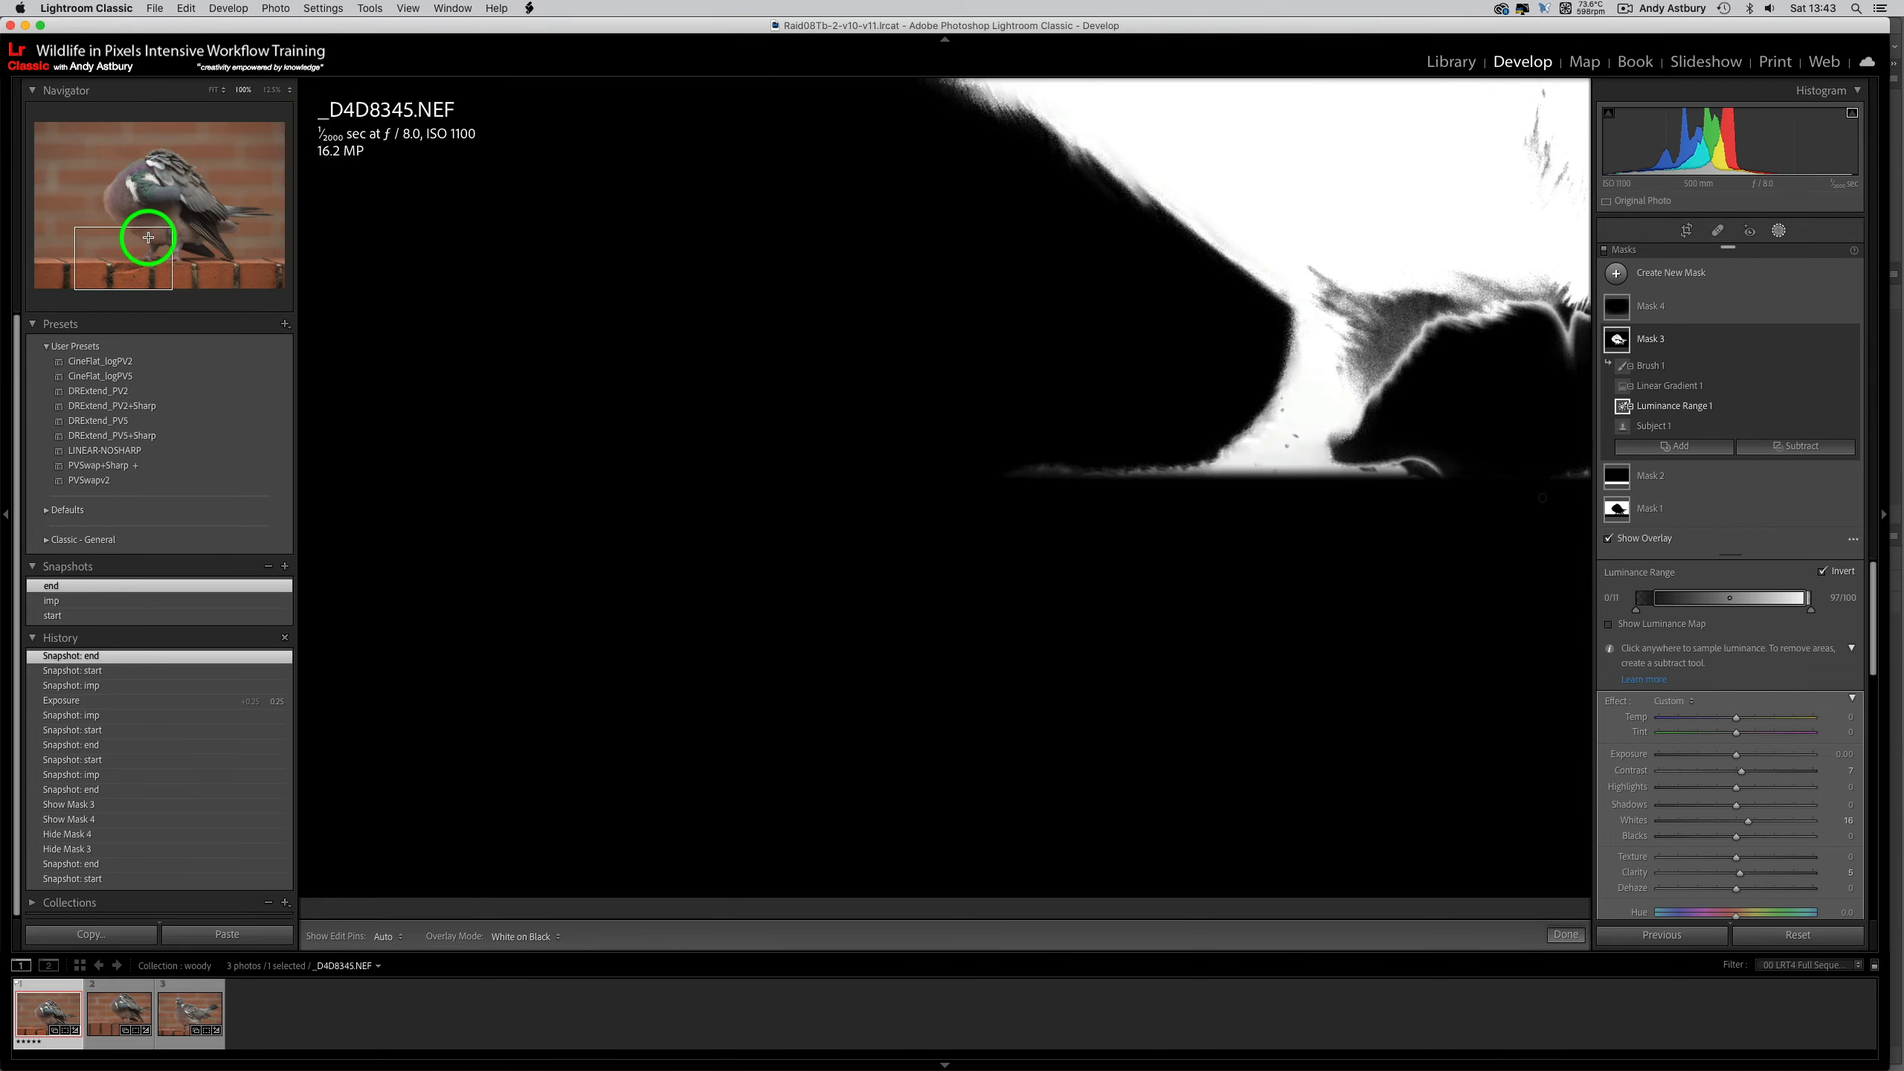
drag(149, 234, 171, 186)
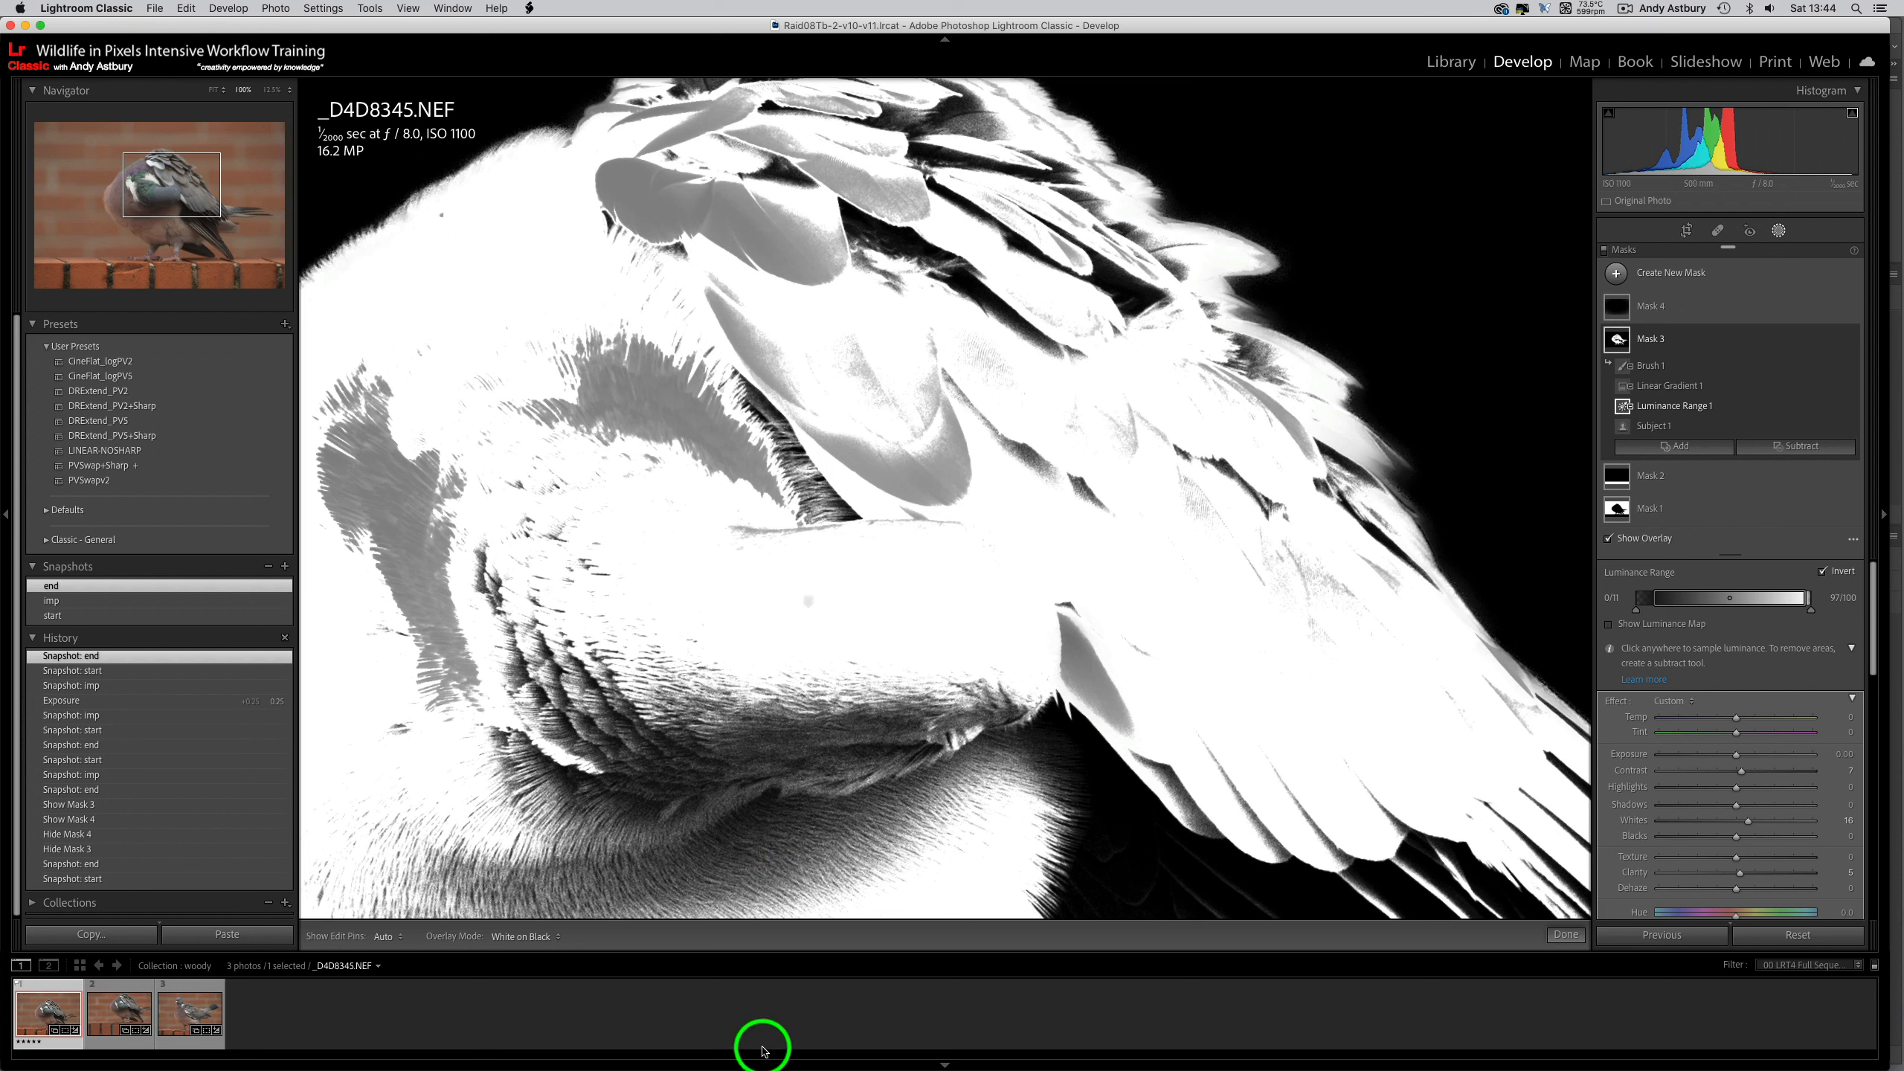
- Switch to Photoshop to compare its Lumenzia preview with Mask 3, and return to Lightroom Classic
mouse_move(756, 1057)
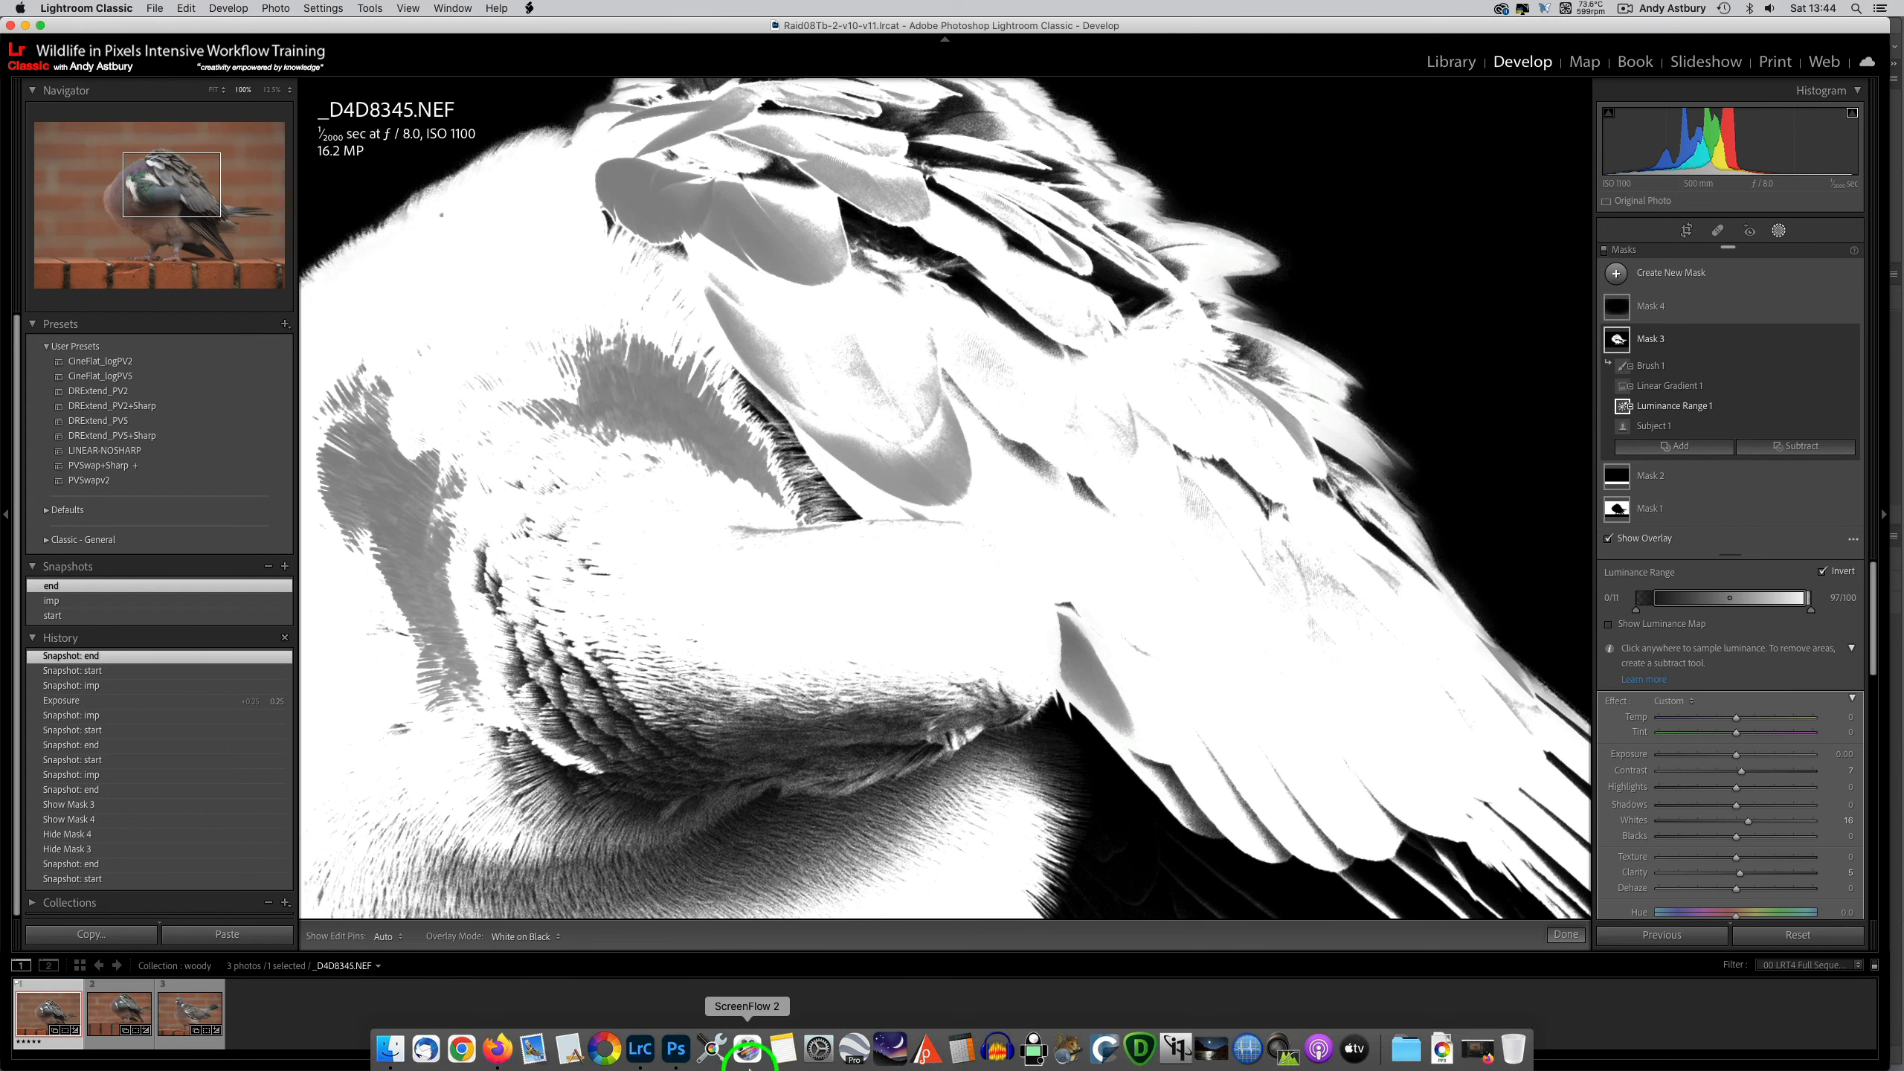
click(673, 1054)
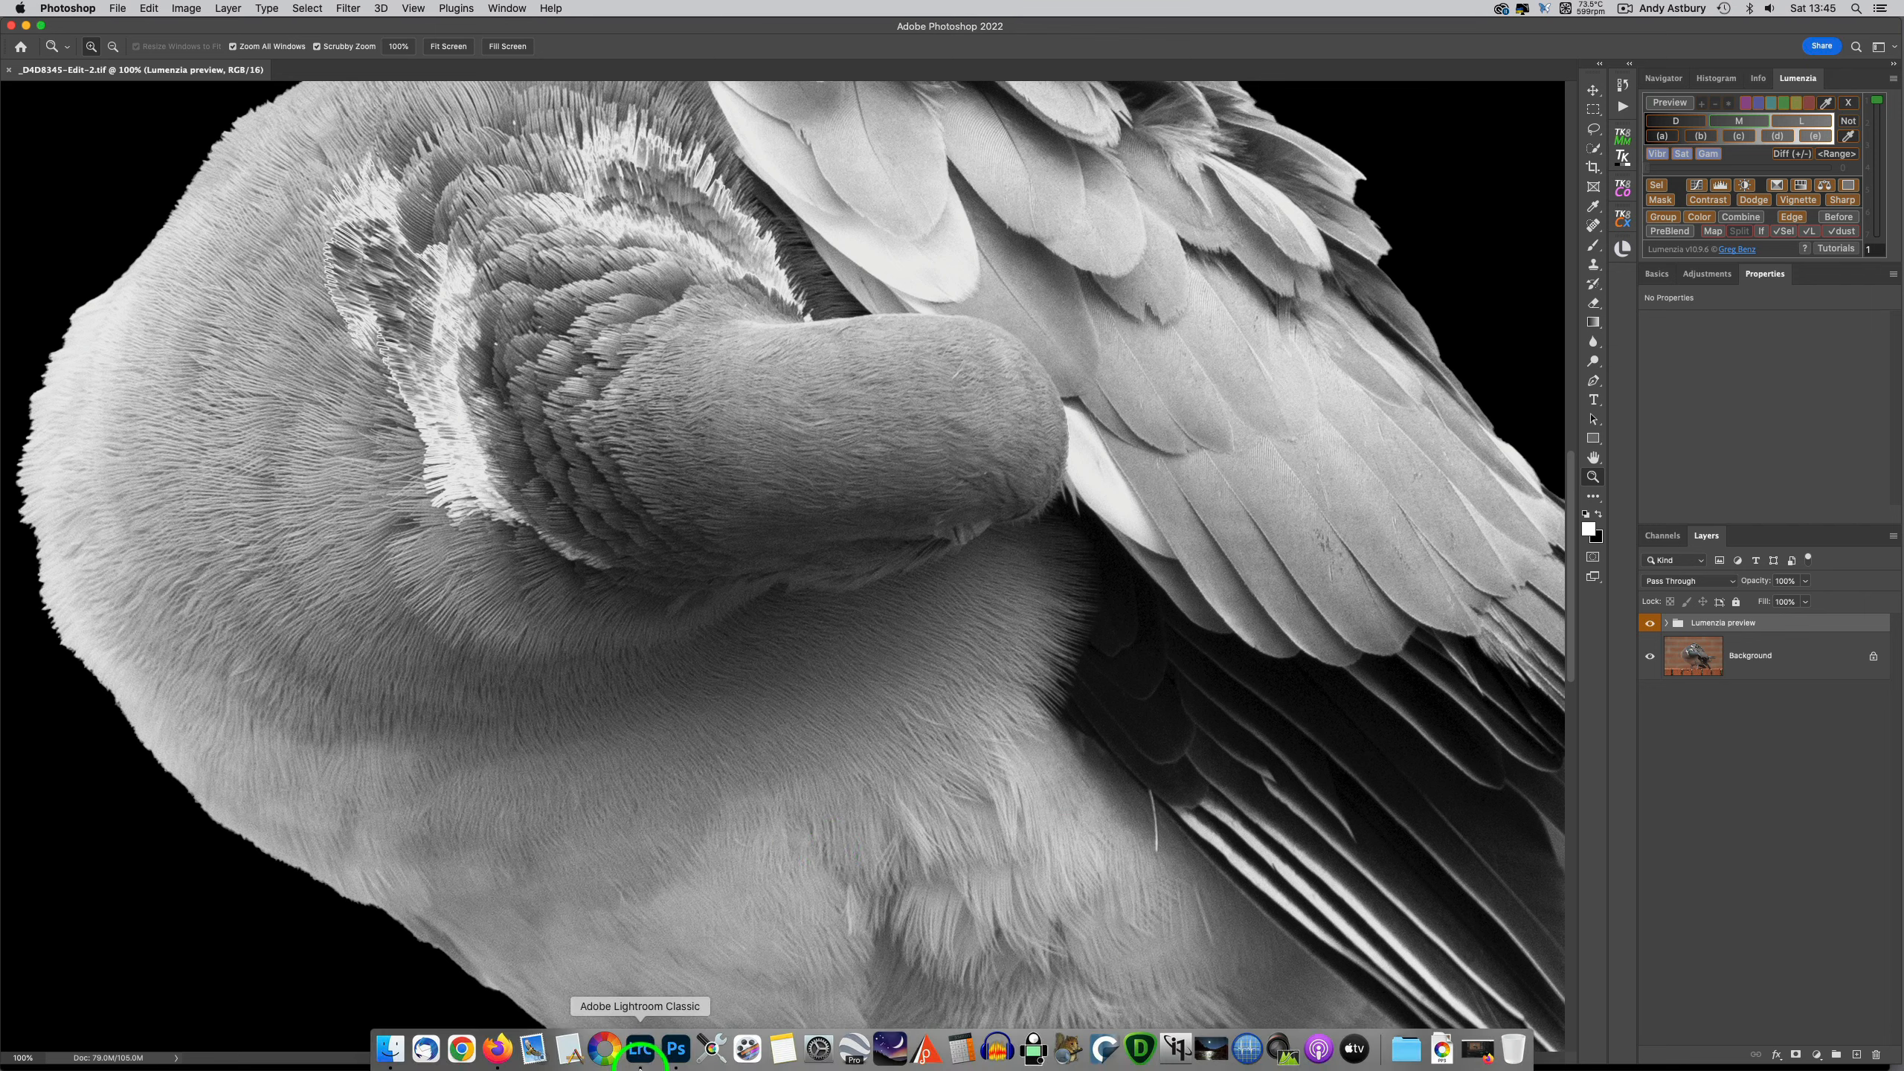
click(641, 1050)
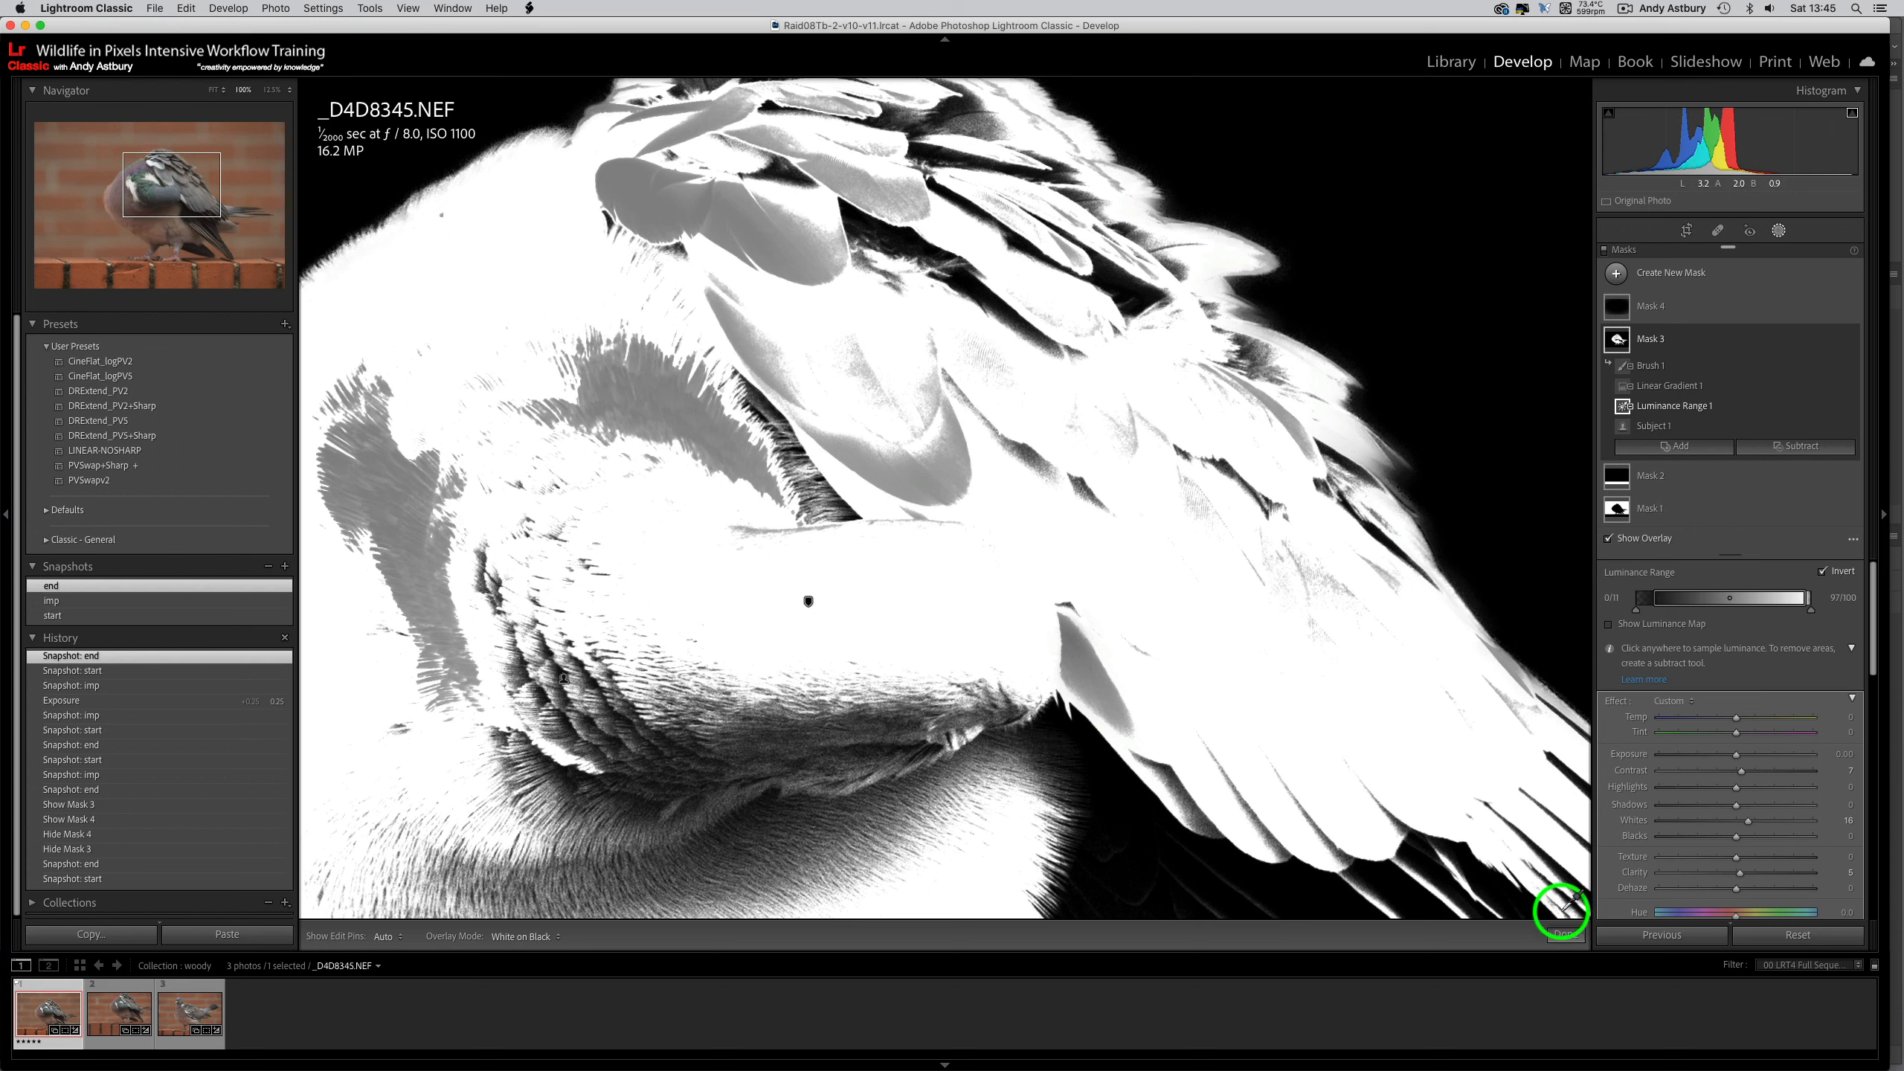
- Finish masking, reopen the standing pigeon photo _D4D8356.NEF and fit the whole image in the view
click(1565, 935)
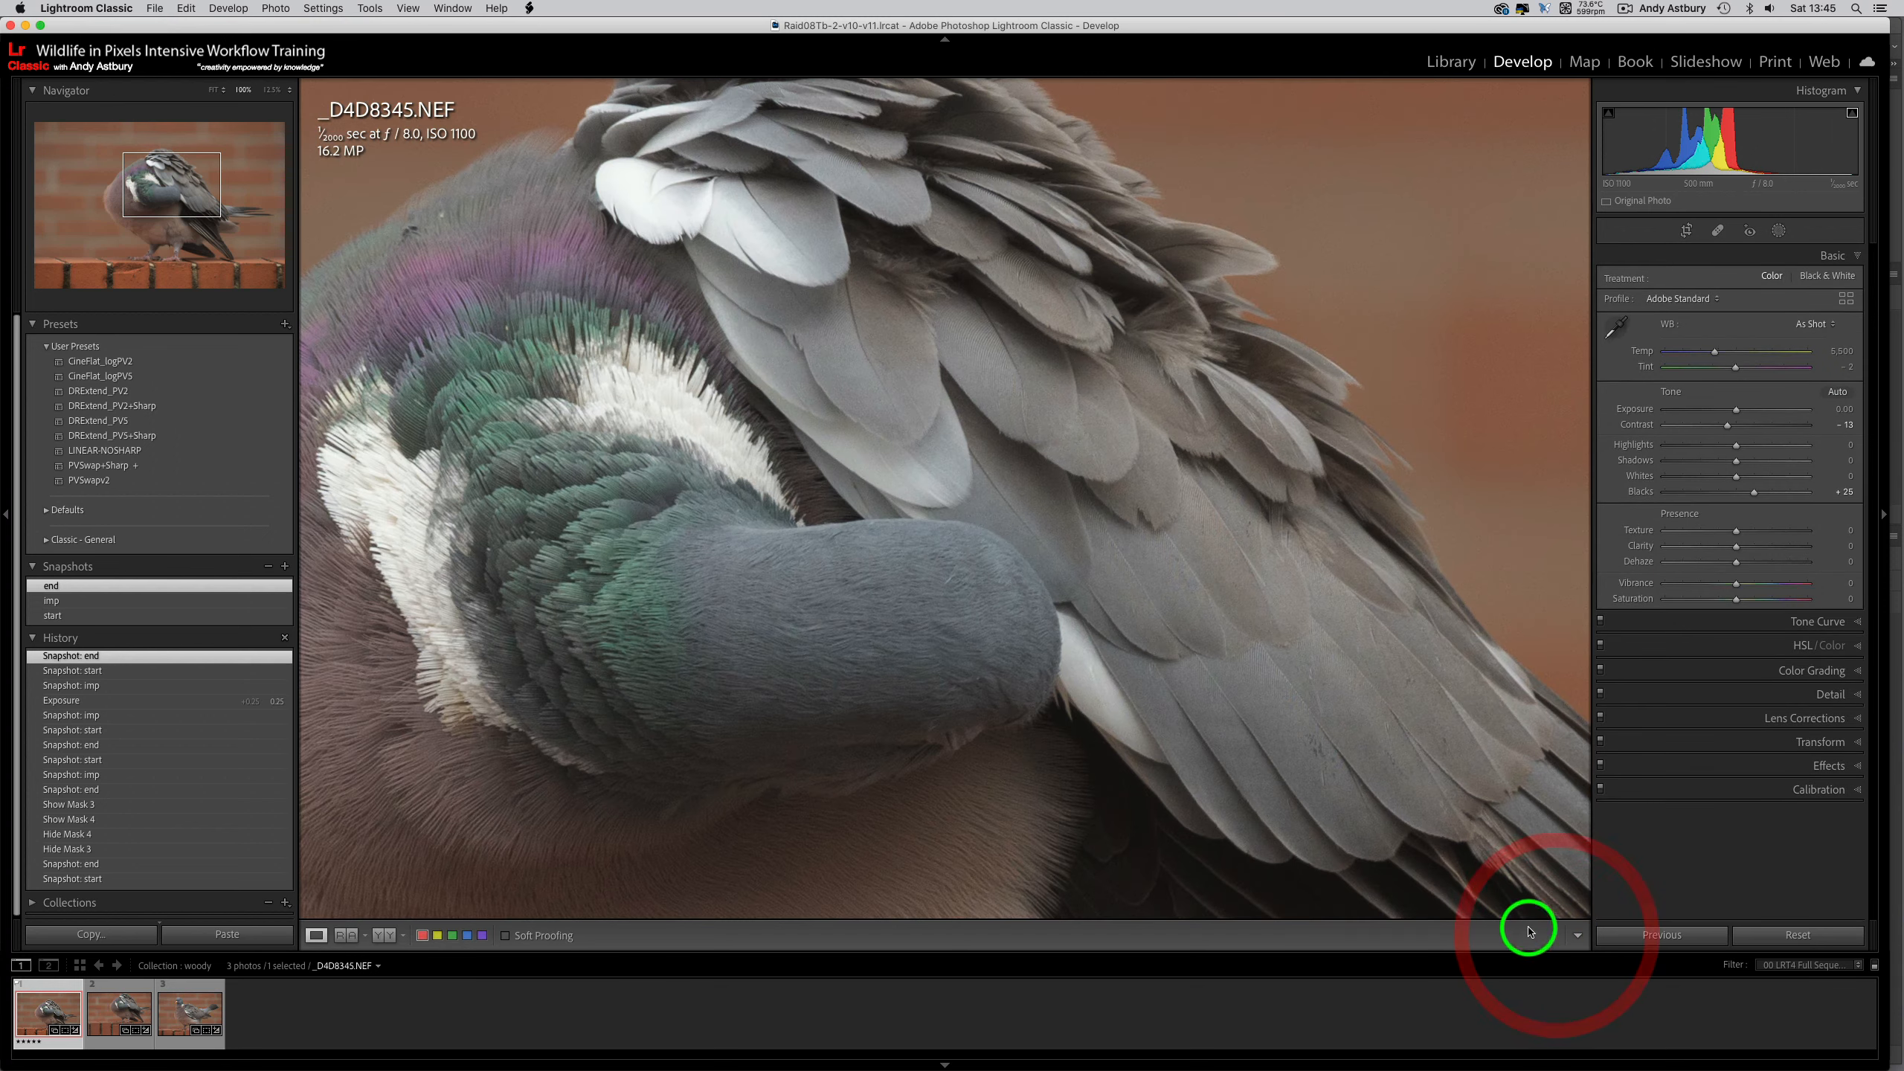
click(189, 1018)
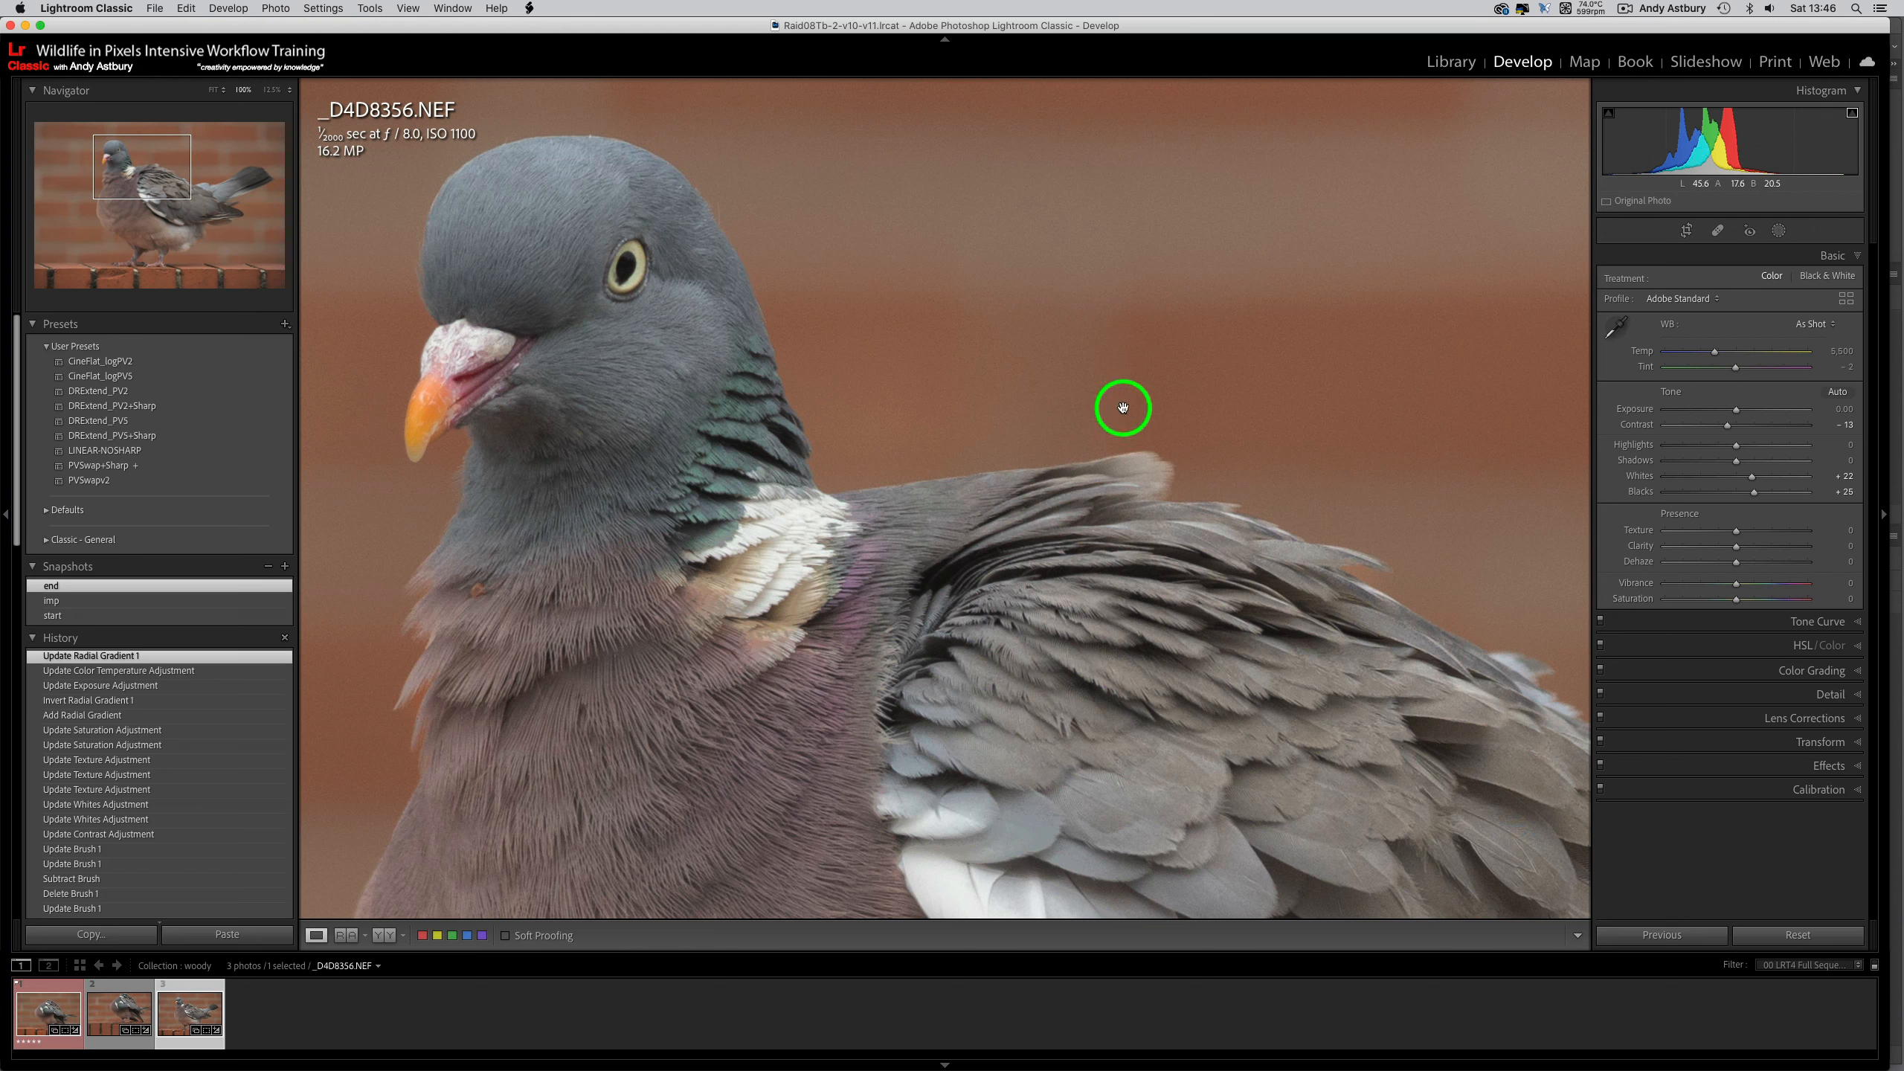
click(672, 472)
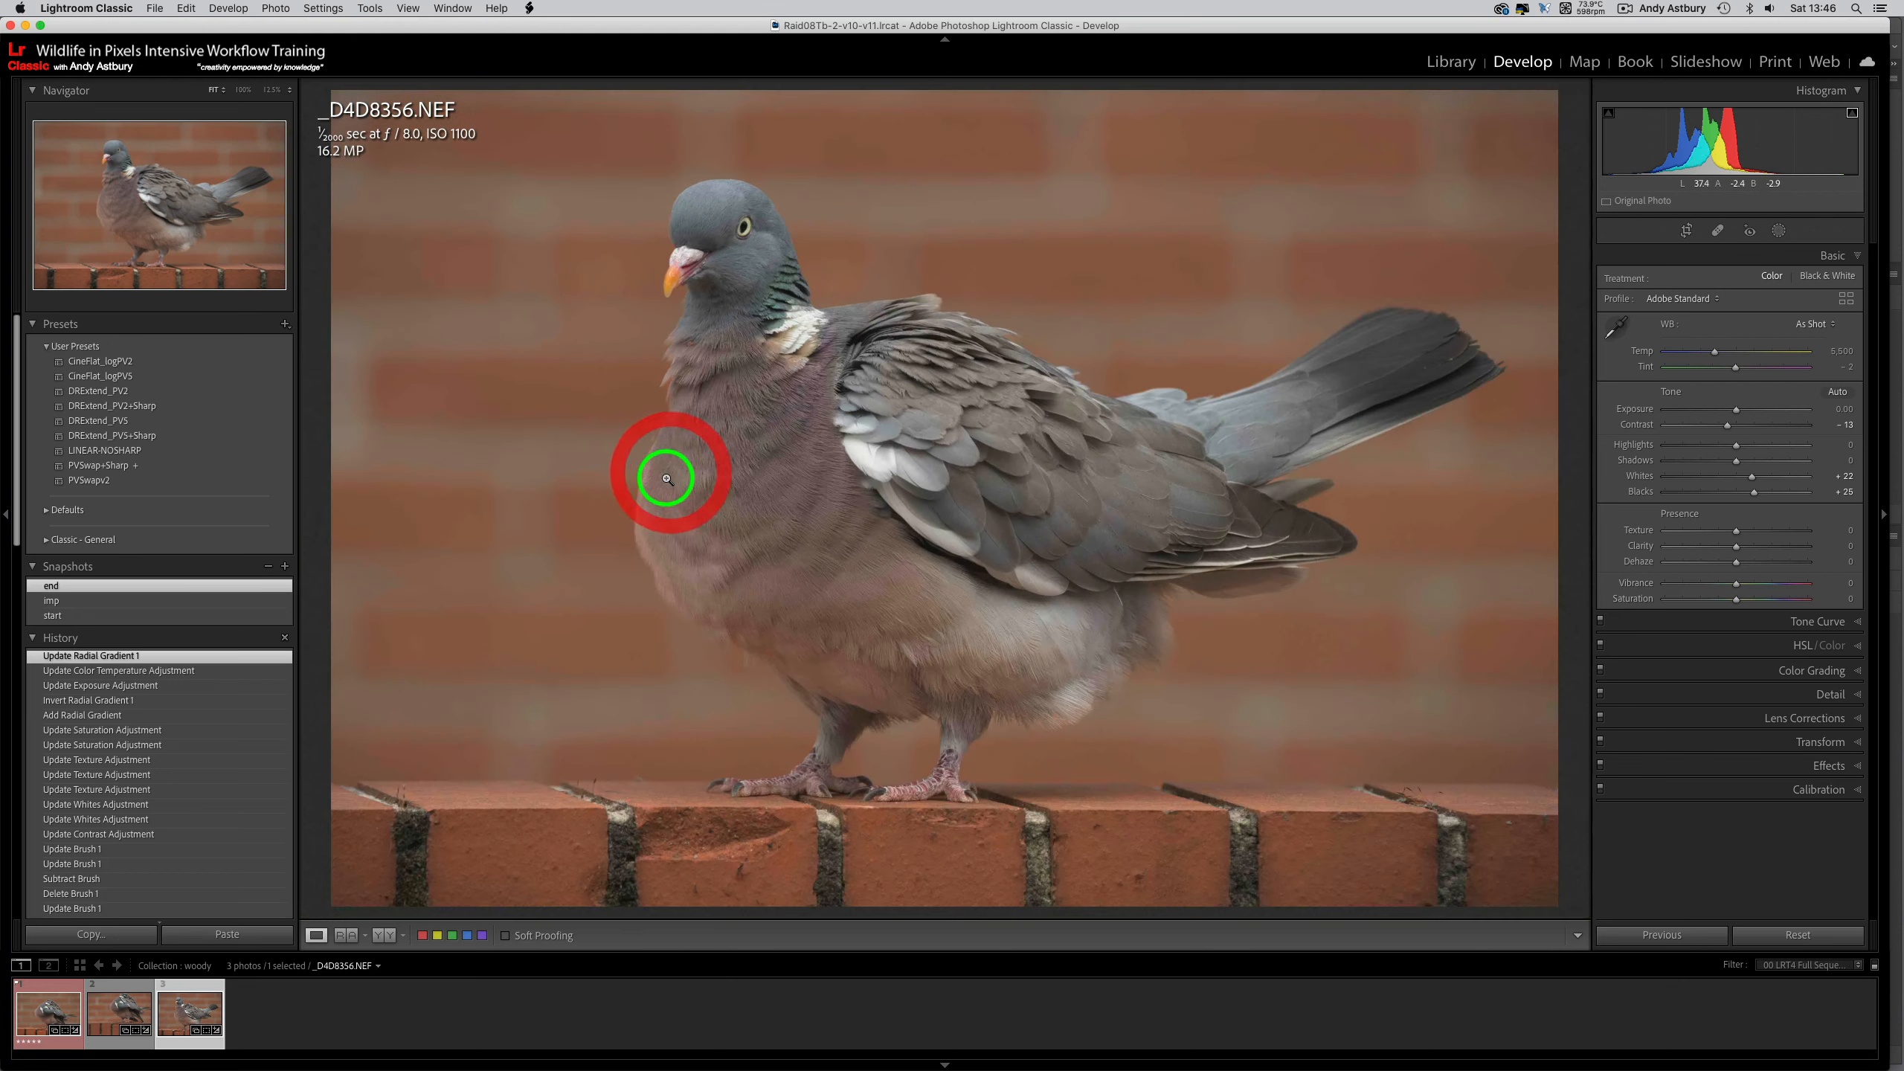